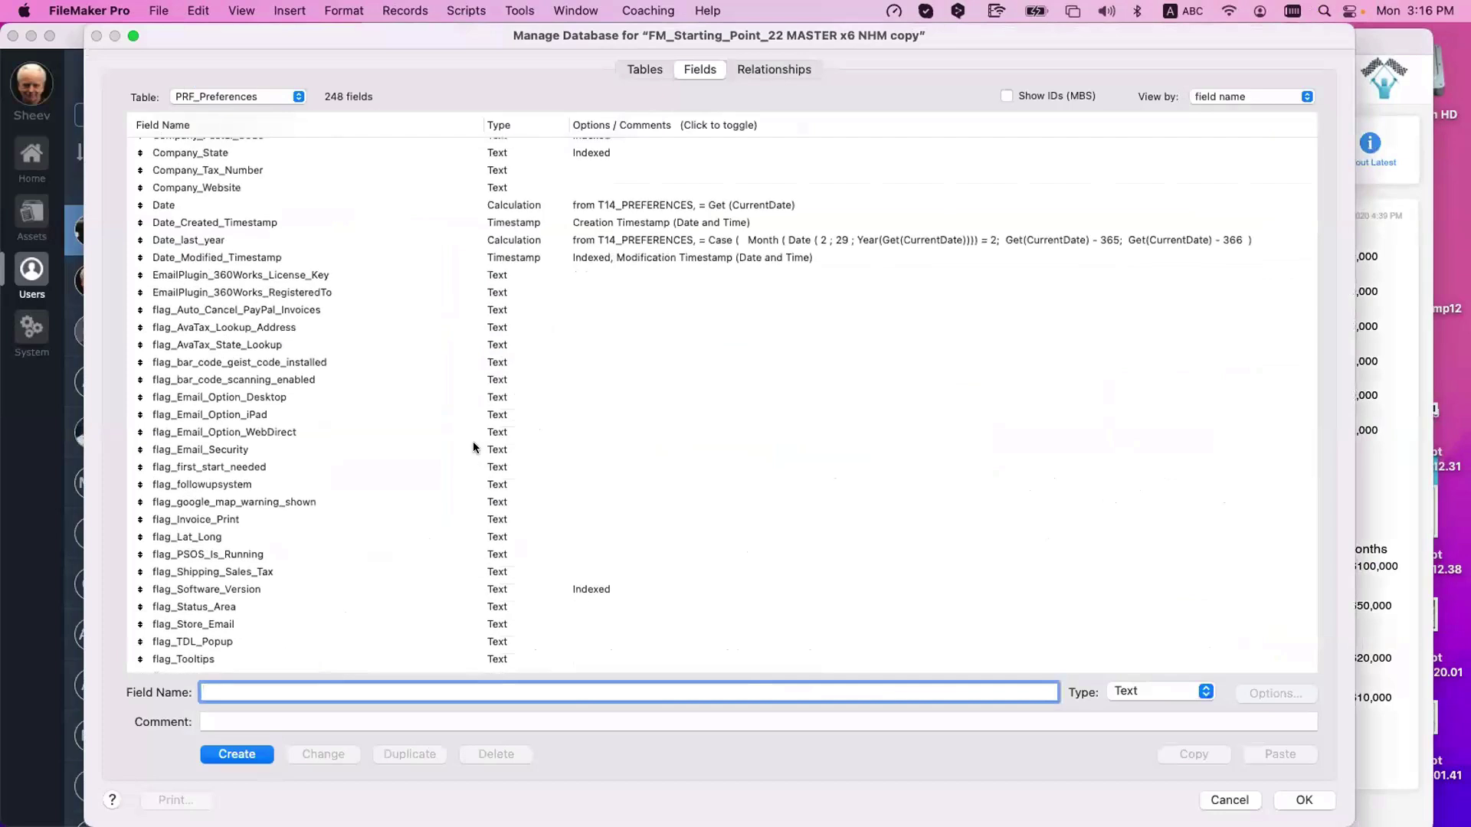
# - Examine the calculation fields in the PRF_Preferences table, including Date_last_year and the mock_data calculations
pyautogui.click(596, 337)
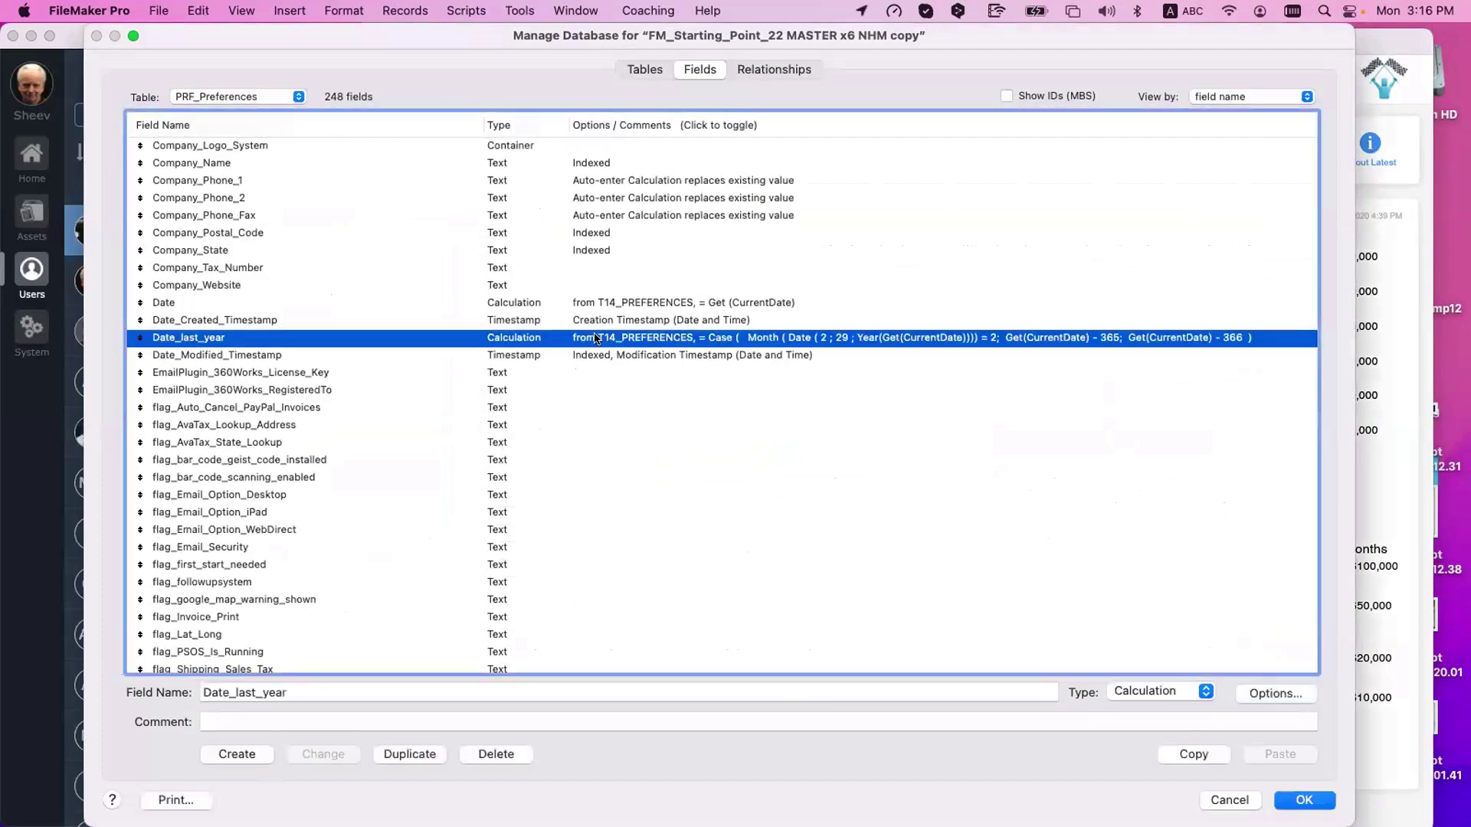
pyautogui.scroll(-5, 584, 360)
pyautogui.scroll(-10, 584, 360)
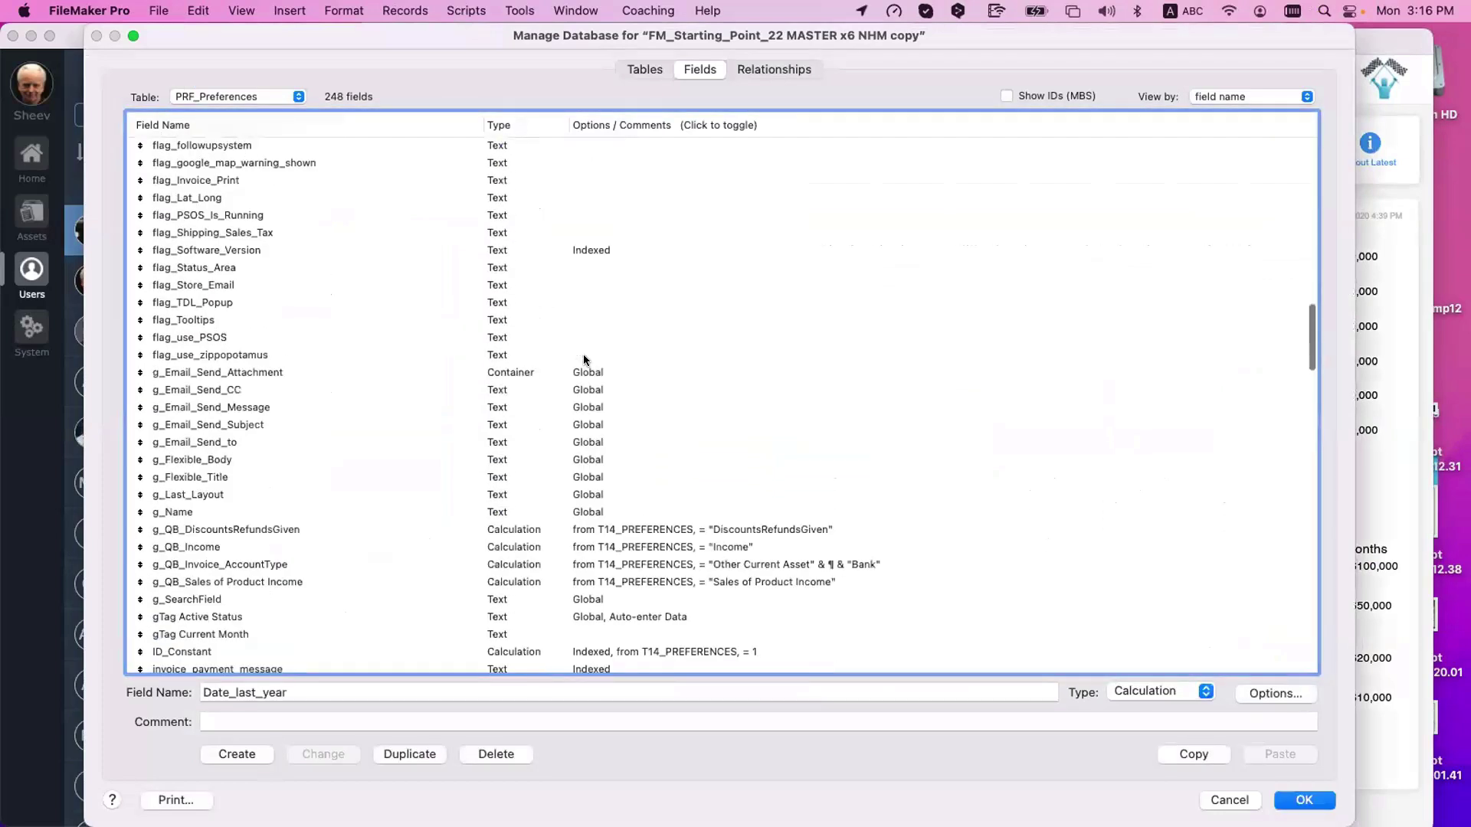
pyautogui.scroll(5, 587, 361)
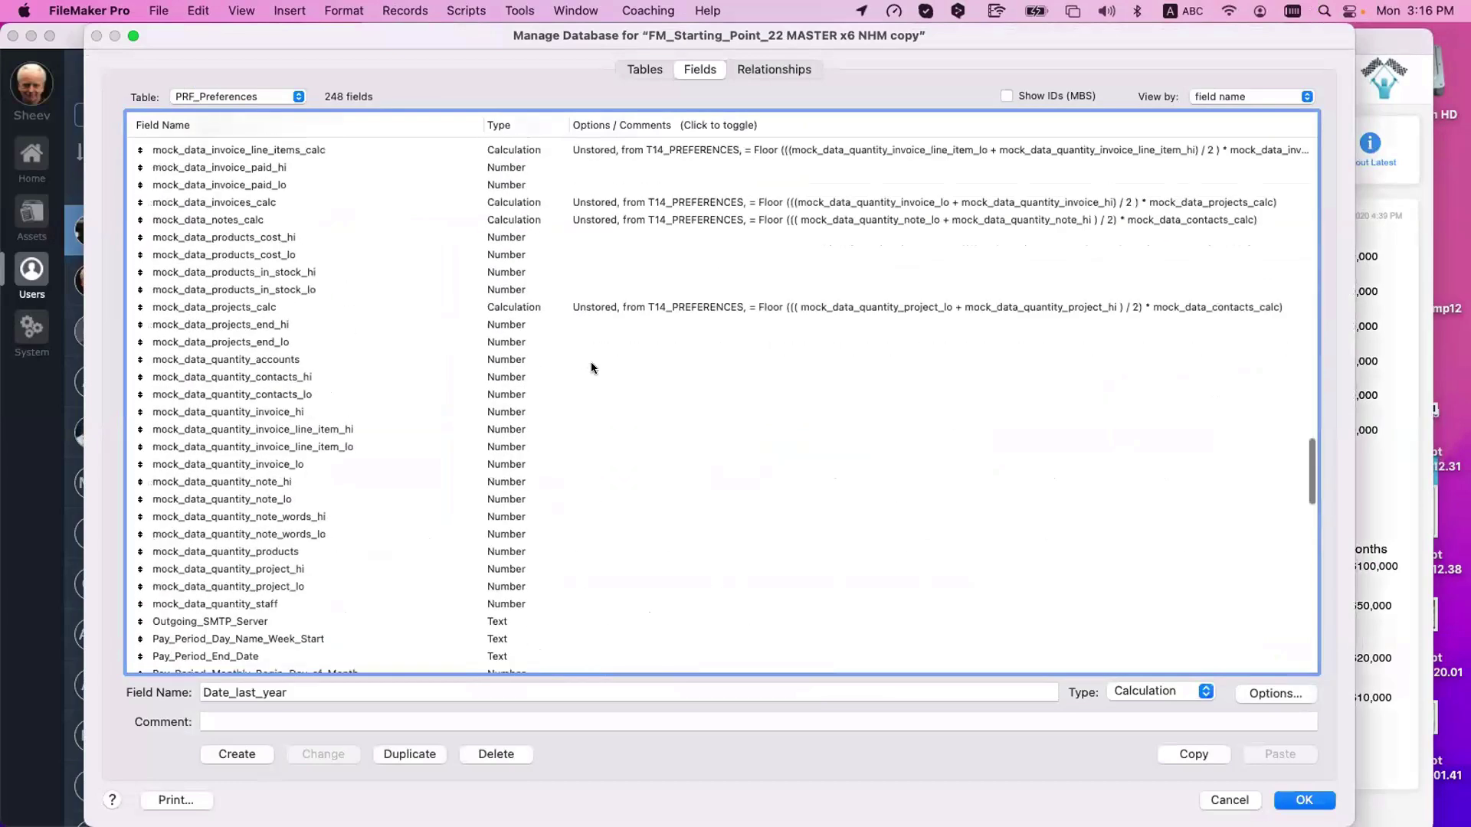
pyautogui.click(599, 375)
pyautogui.scroll(3, 619, 378)
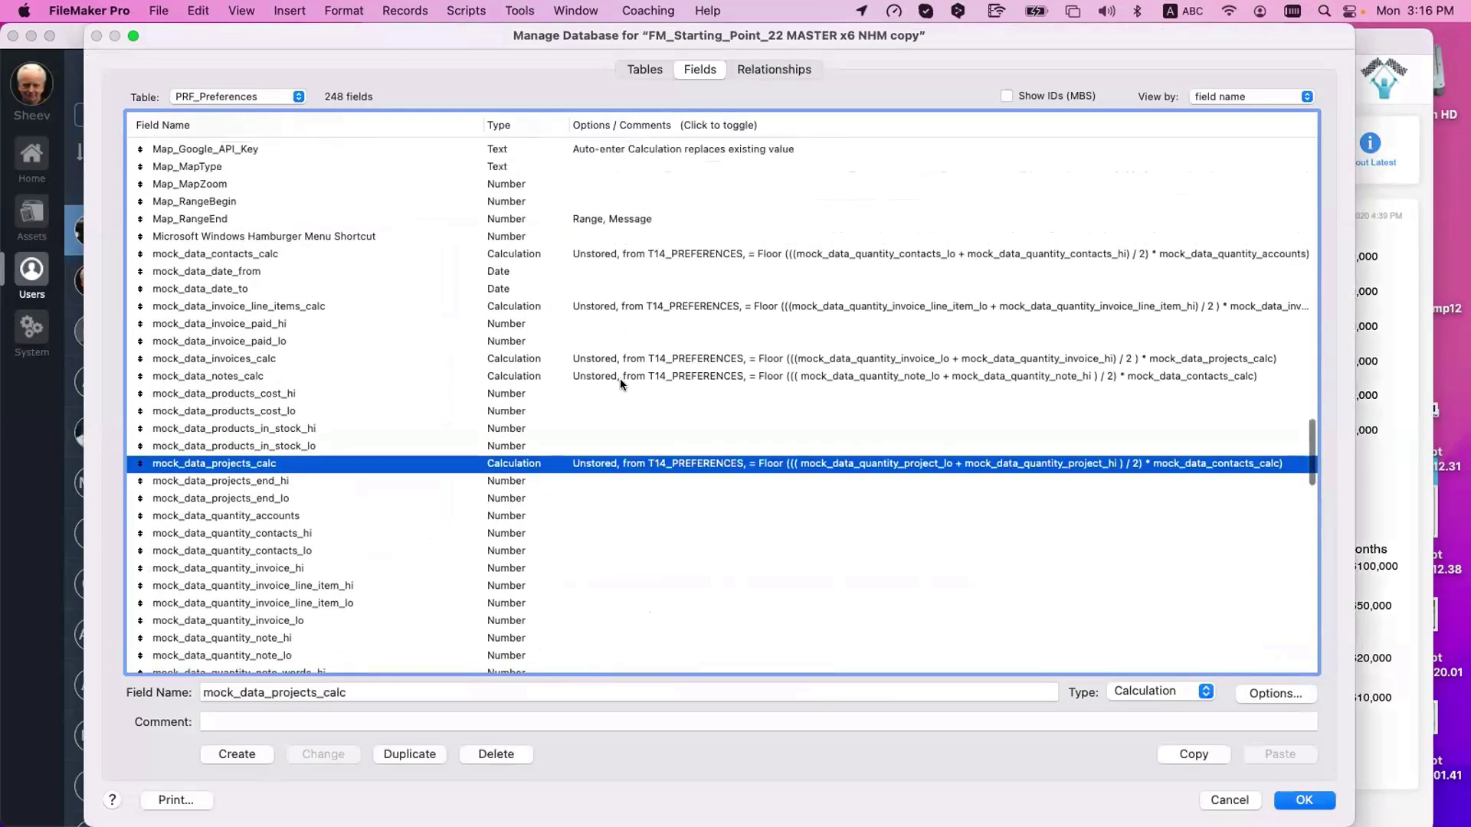
pyautogui.click(619, 378)
pyautogui.keyDown('shift'); pyautogui.click(626, 363); pyautogui.keyUp('shift')
pyautogui.keyDown('super'); pyautogui.click(635, 307); pyautogui.keyUp('super')
pyautogui.keyDown('super'); pyautogui.click(624, 257); pyautogui.keyUp('super')
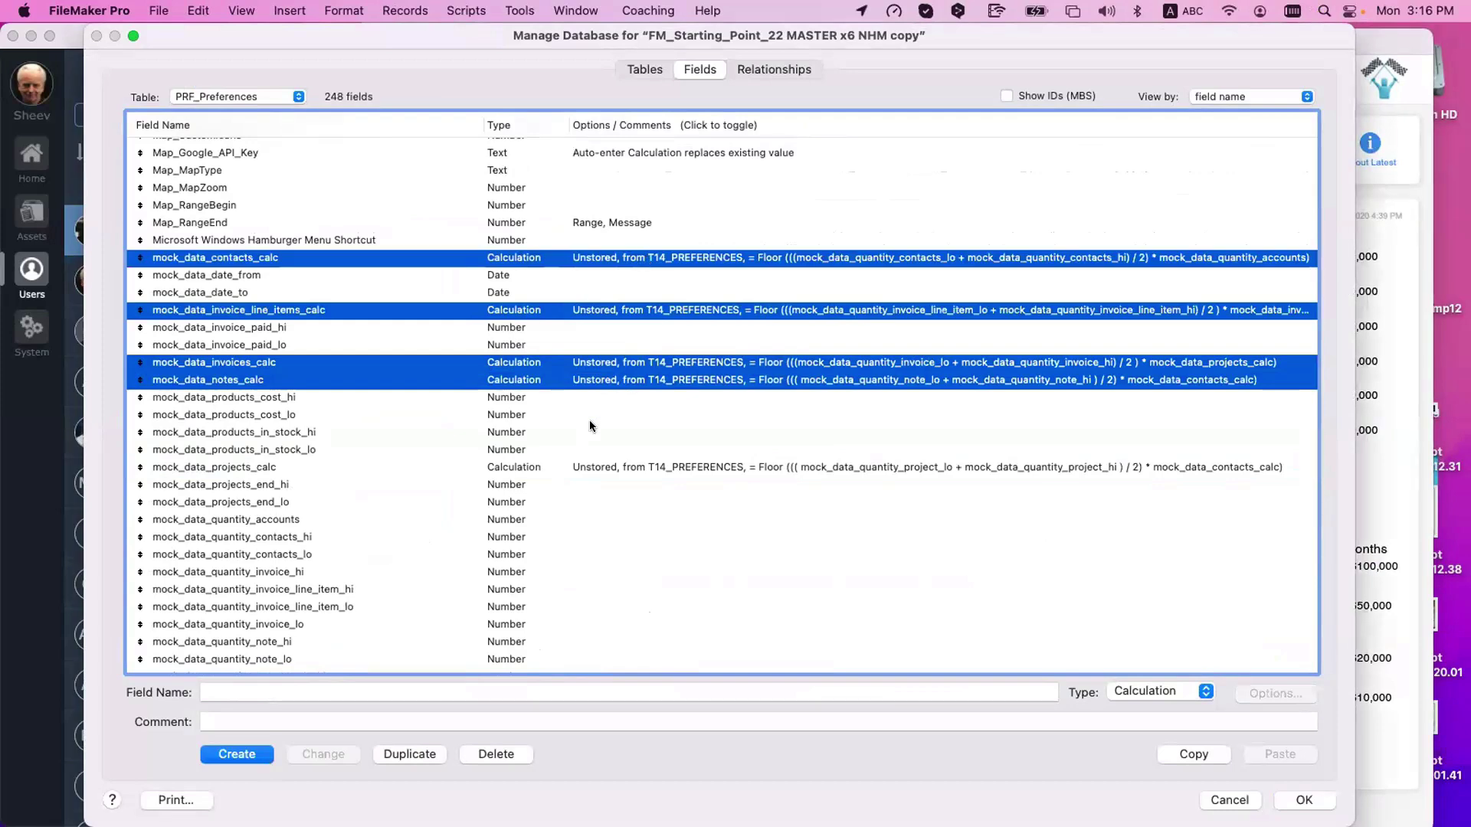
# - Review the remaining fields of the PRF_Preferences table and cancel out of the database definition
pyautogui.scroll(-15, 590, 425)
pyautogui.scroll(-5, 590, 426)
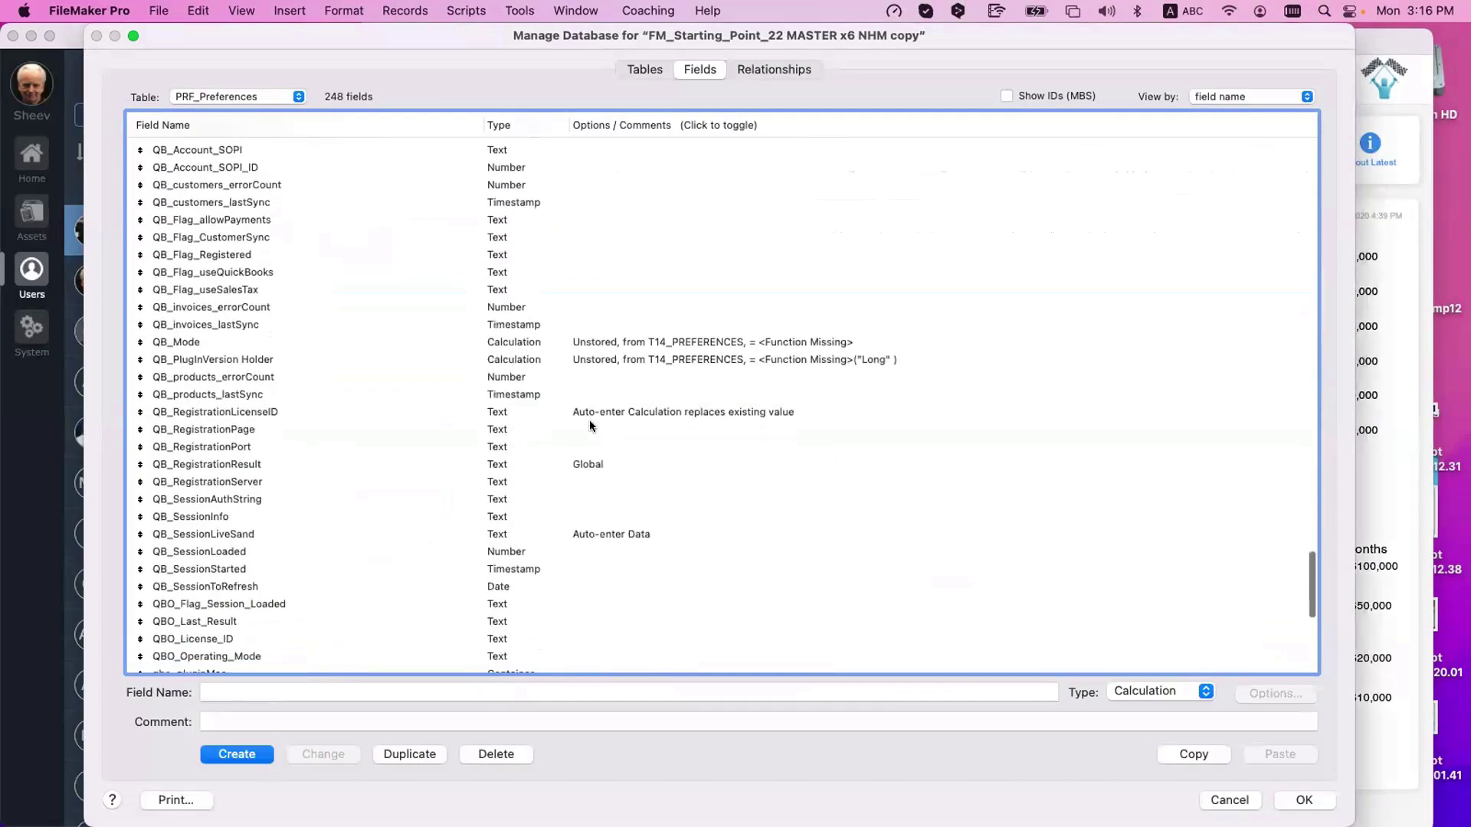
pyautogui.scroll(-3, 590, 420)
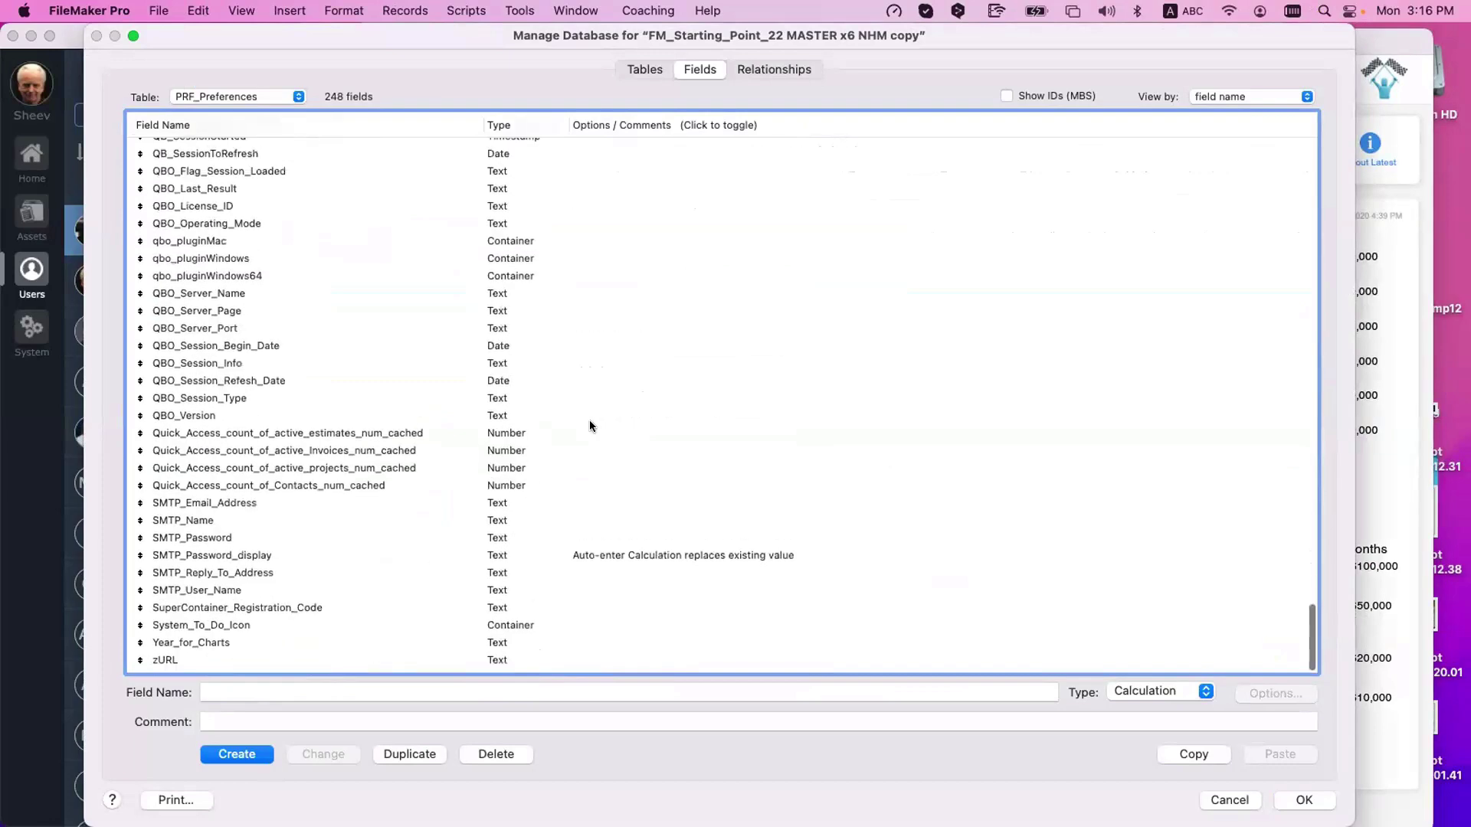
pyautogui.scroll(20, 590, 419)
pyautogui.scroll(10, 590, 420)
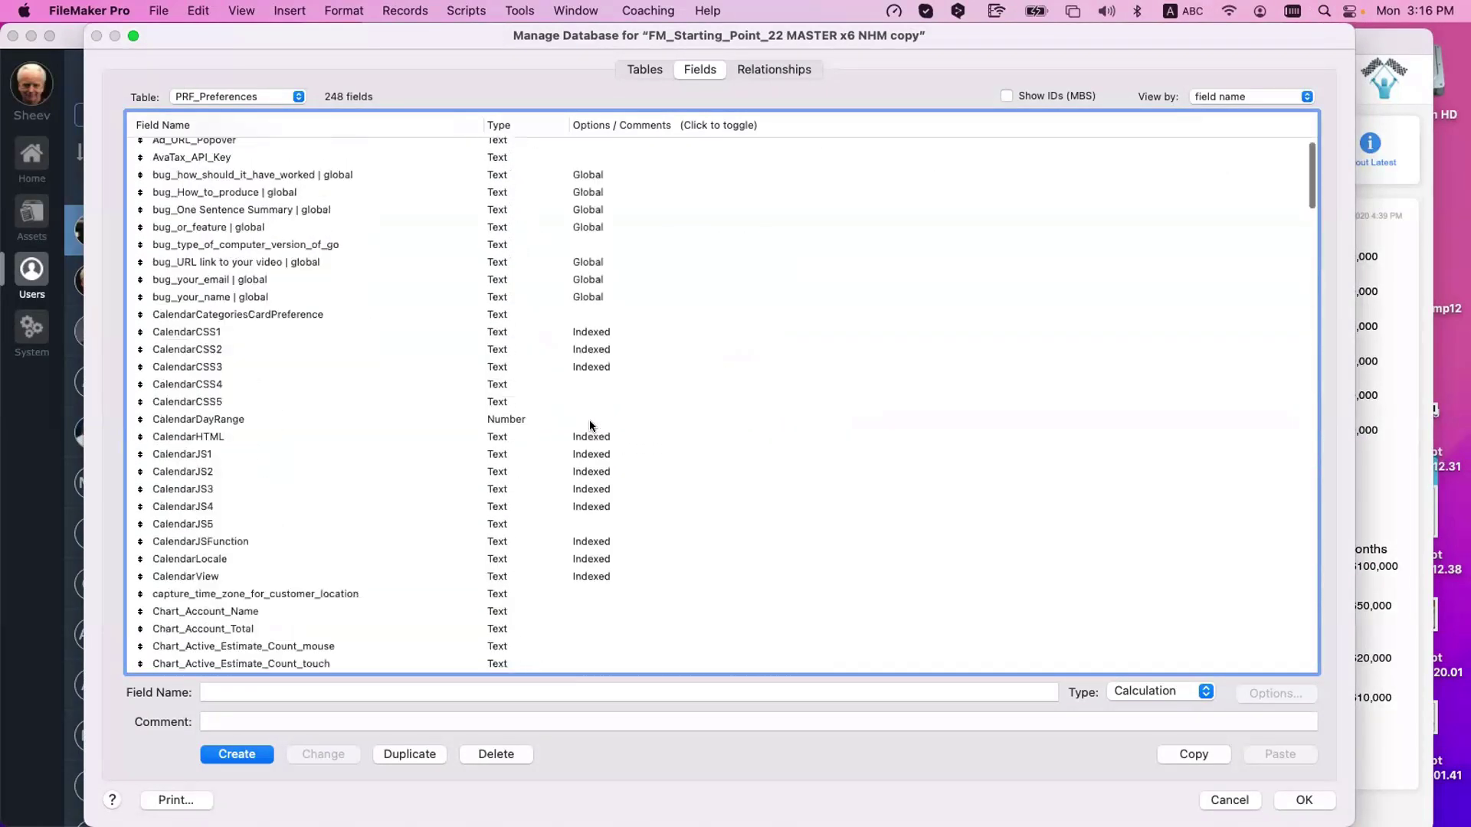
pyautogui.scroll(-15, 590, 420)
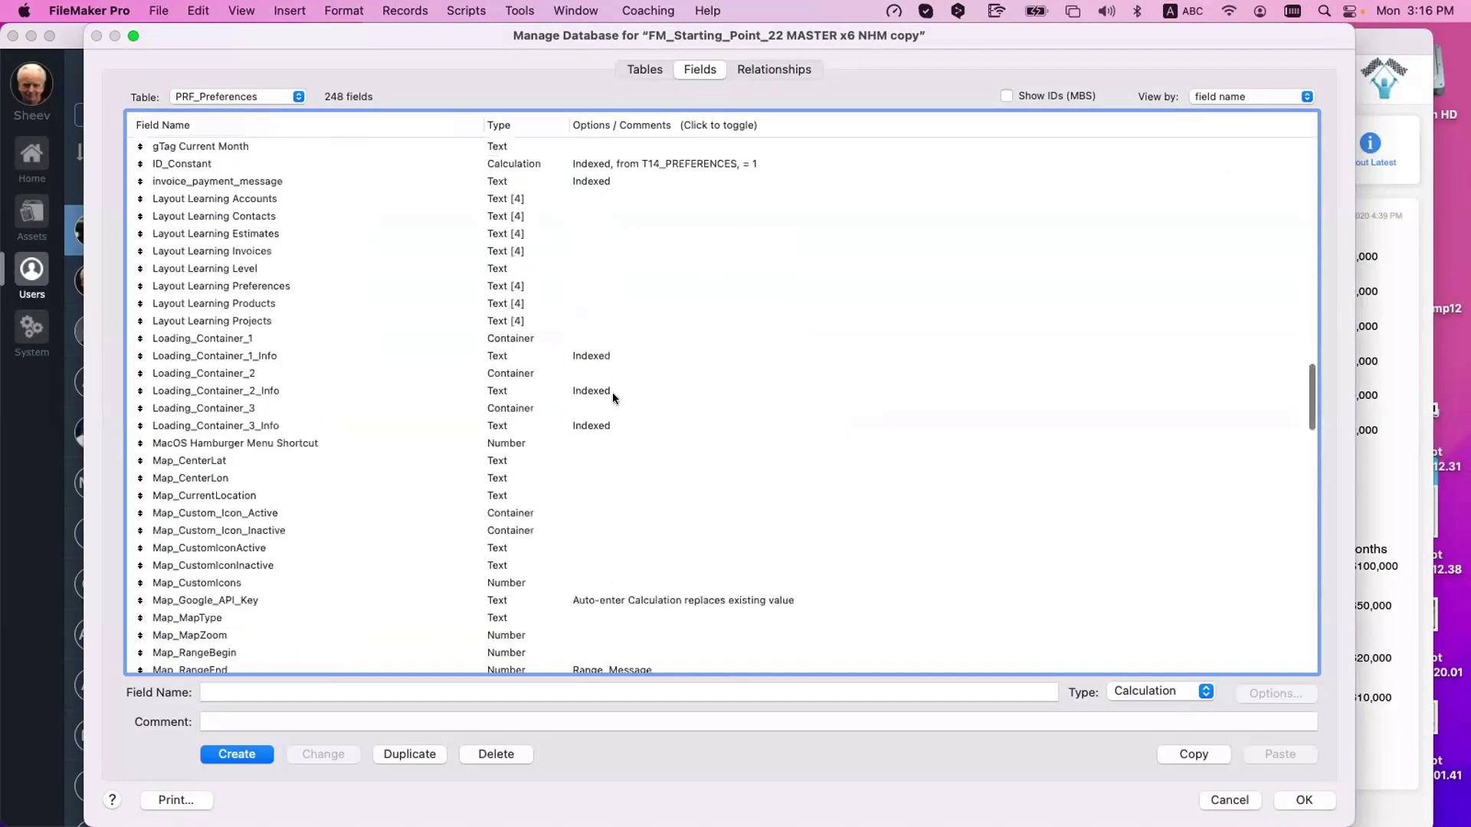
pyautogui.press('Escape')
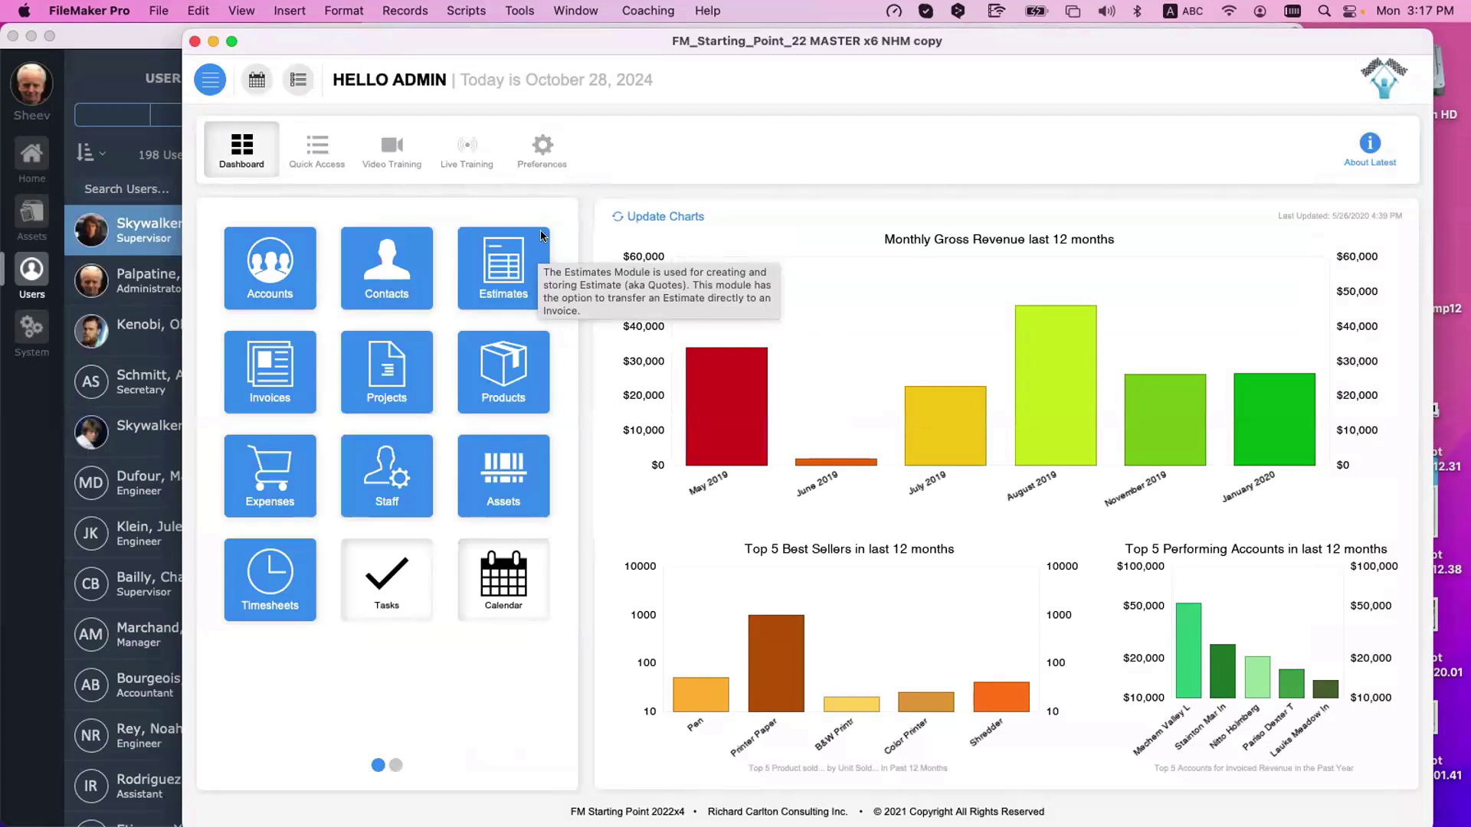
# - Bring the FM Launch Pad v1.2 DEmo window to the front and open its Home screen
pyautogui.scroll(1, 286, 287)
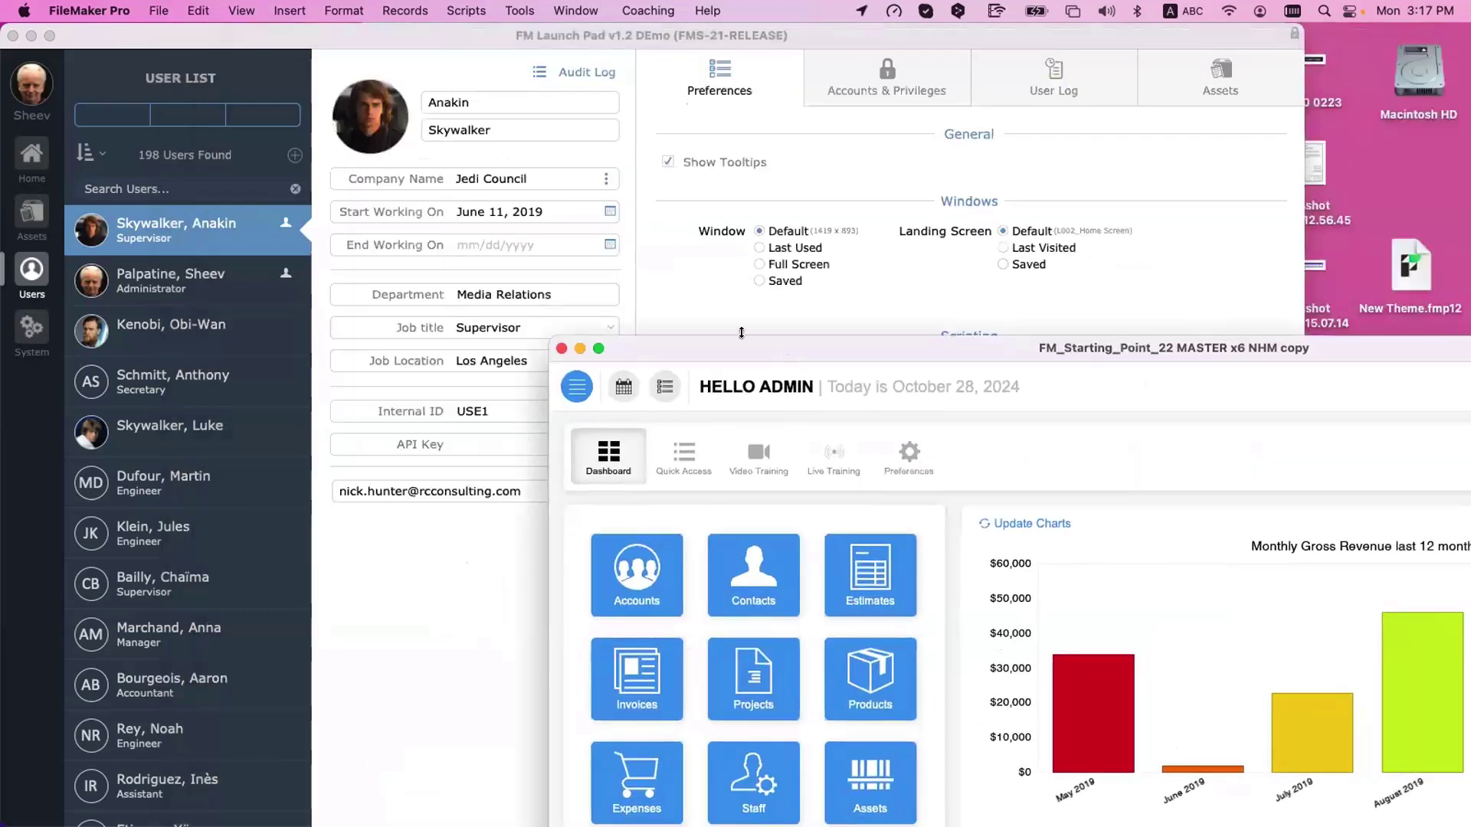
pyautogui.click(622, 216)
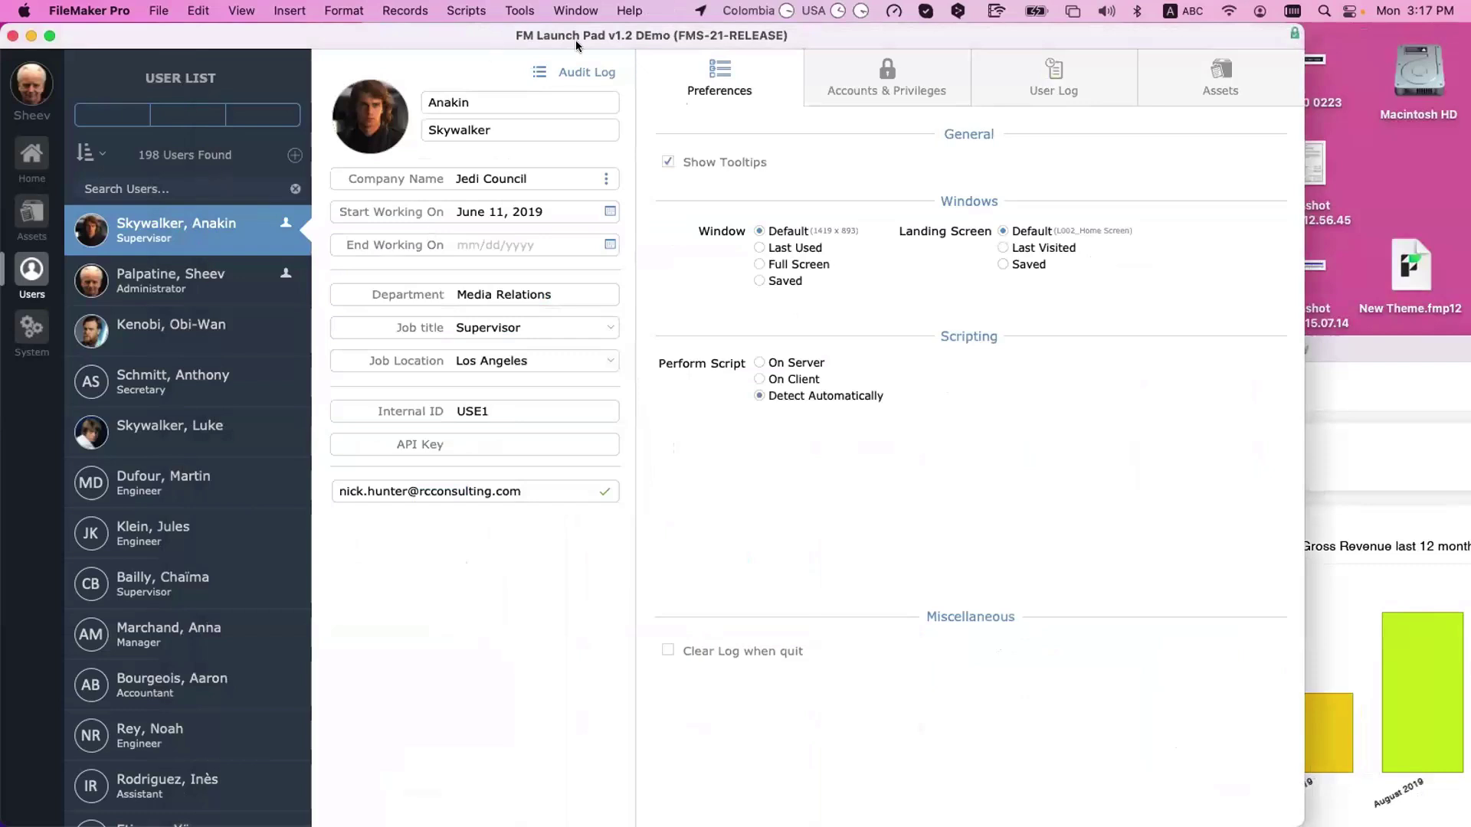
pyautogui.click(32, 158)
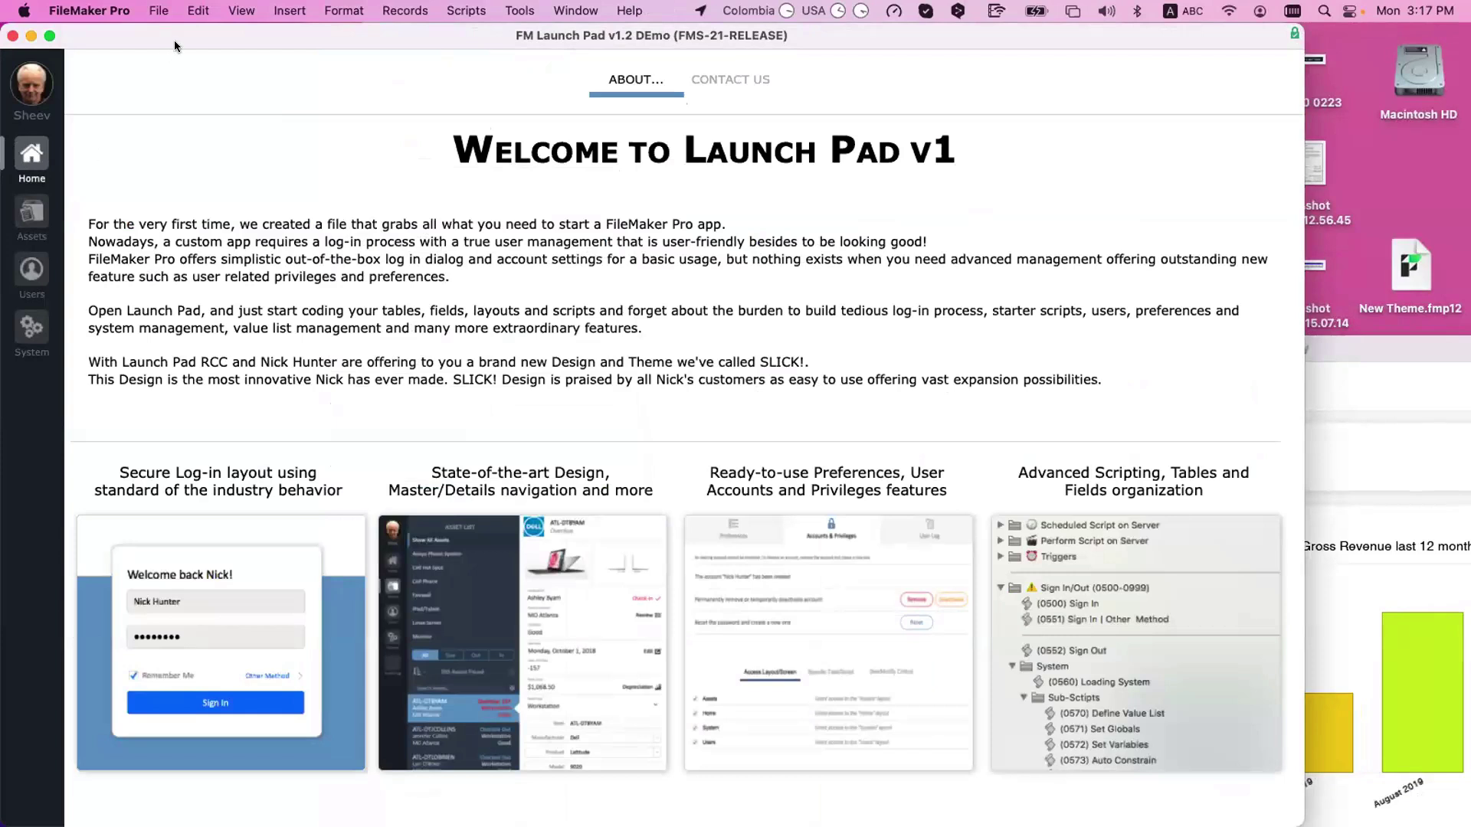
# - Examine the fields of the HOME_Home table in the Launch Pad database definition, and cancel out of it
pyautogui.press('super+shift+d')
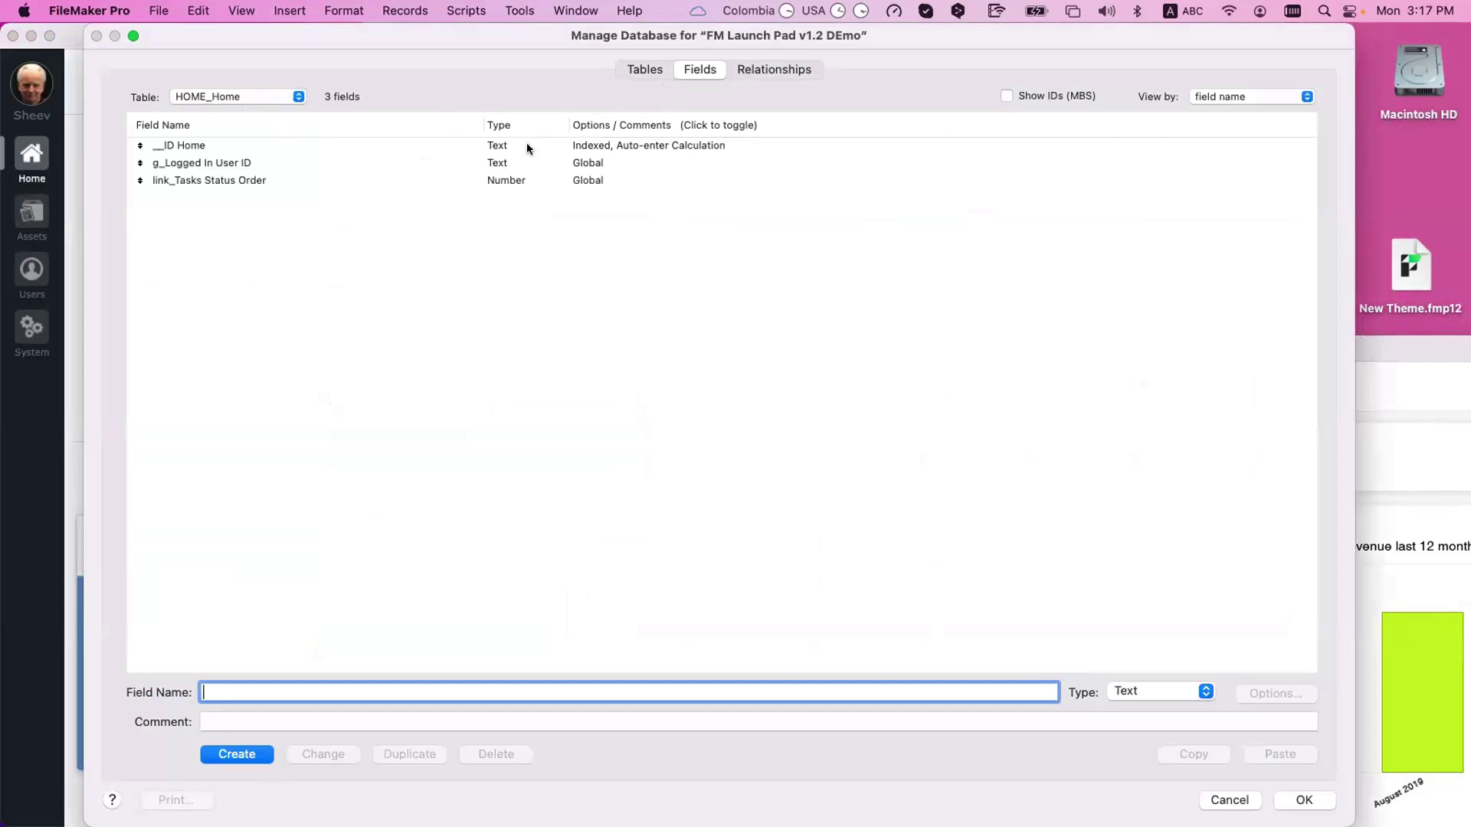
pyautogui.click(227, 97)
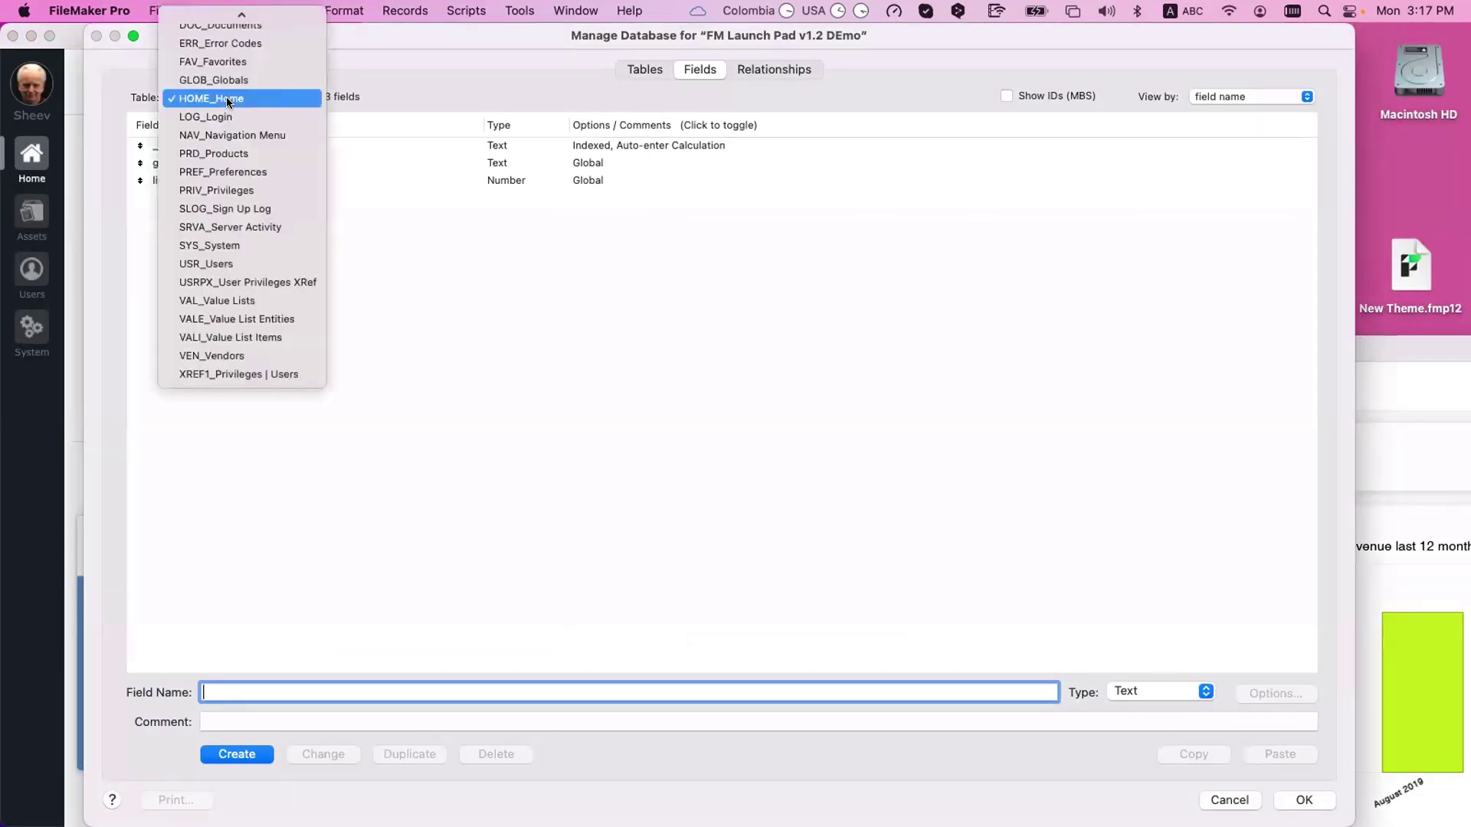
pyautogui.click(227, 100)
pyautogui.click(361, 349)
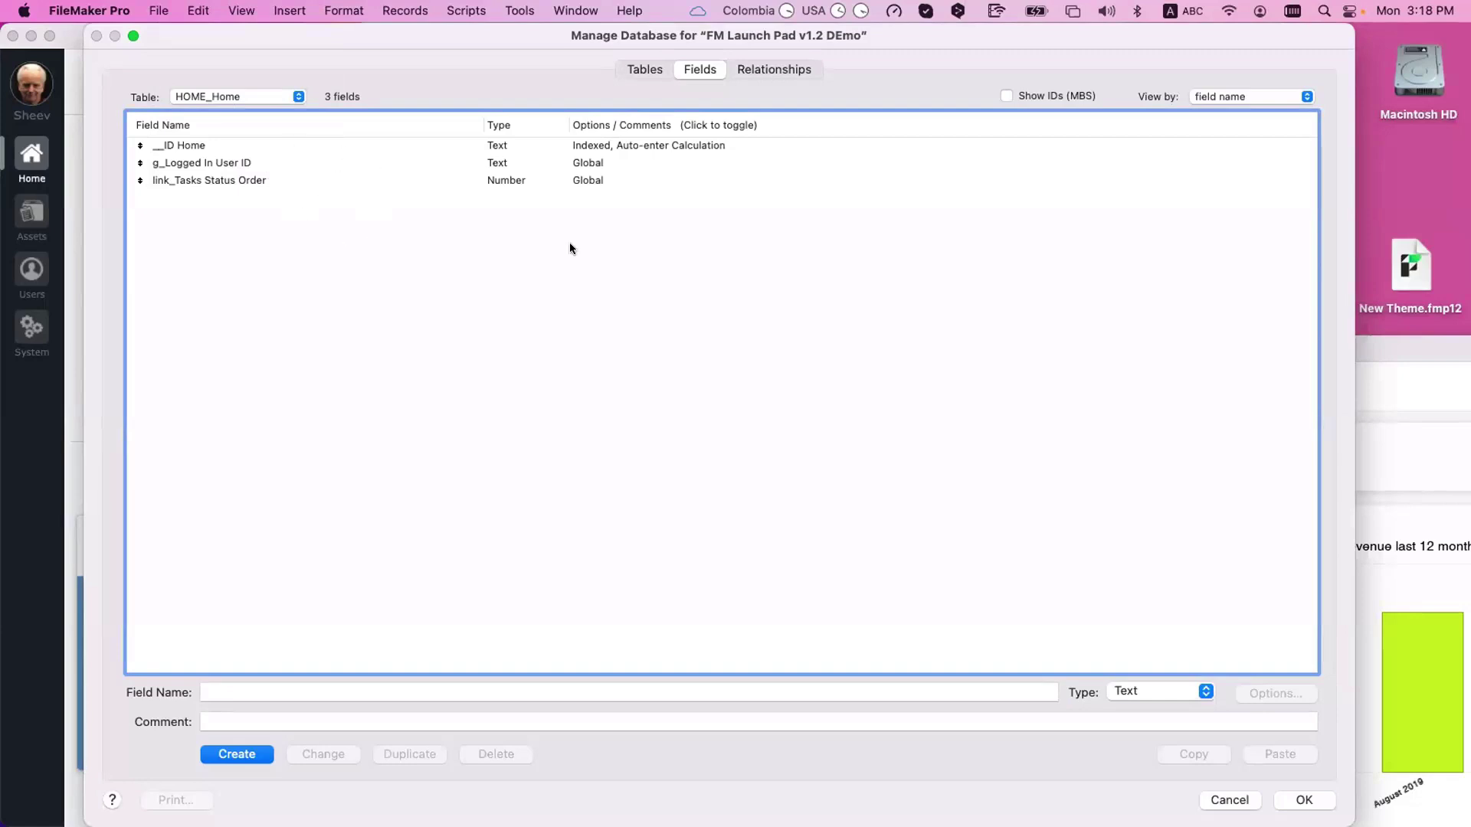
pyautogui.press('Escape')
# - Show the status toolbar and put L002_Home Screen into Layout mode
pyautogui.press('super+alt+s')
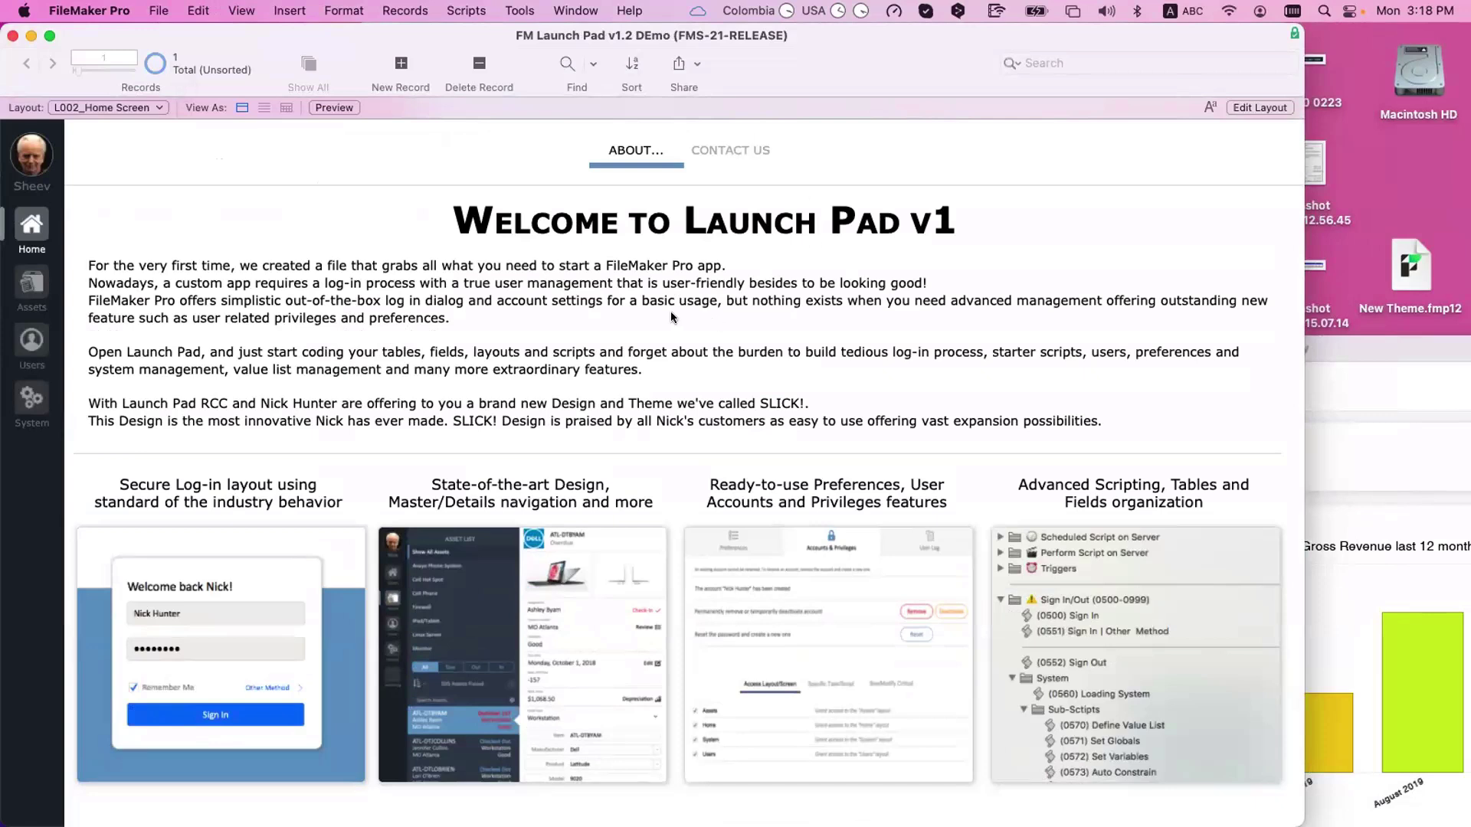
pyautogui.press('super+l')
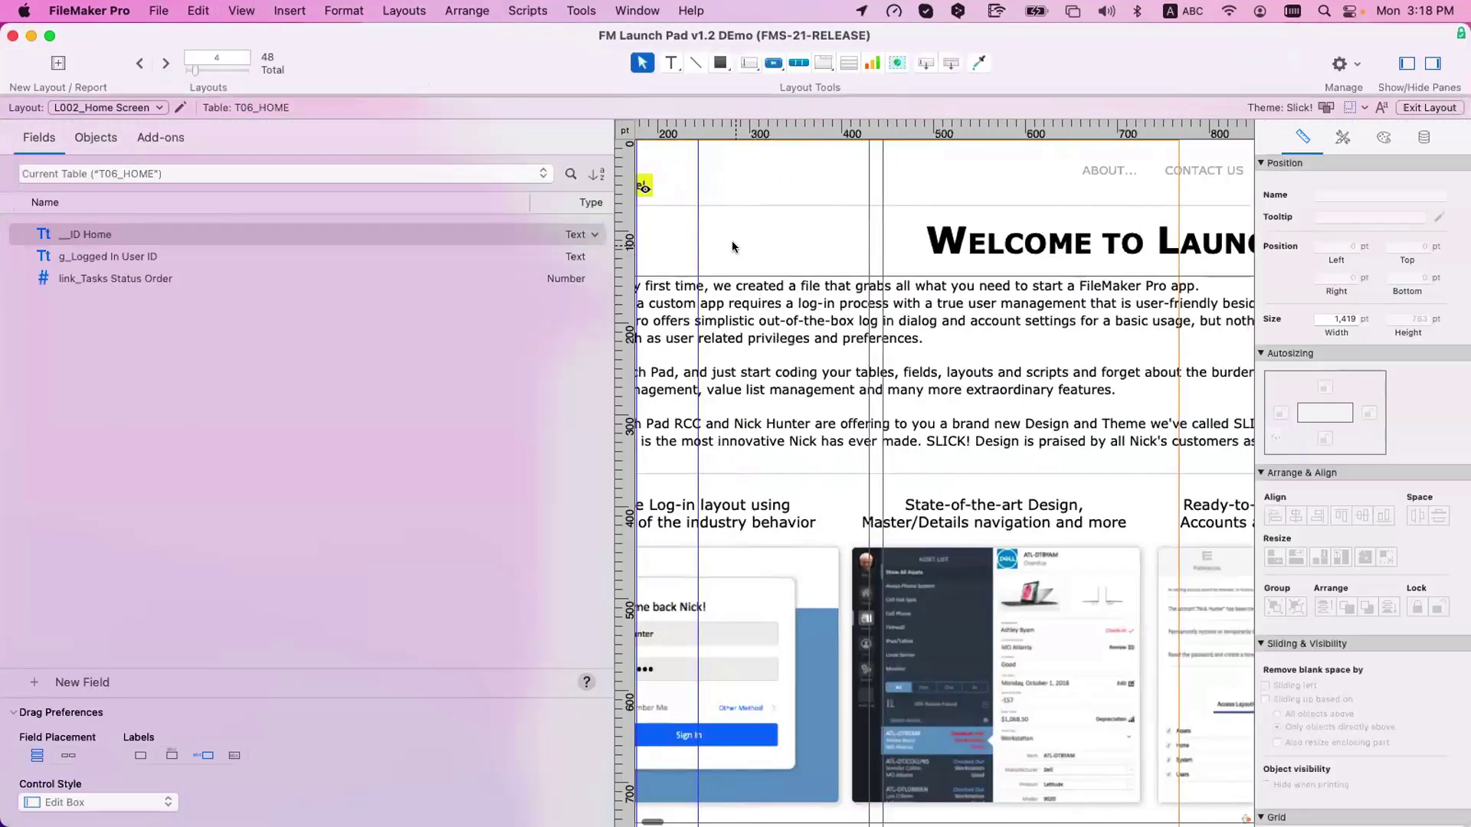
# - Move the welcome content panel and the About/Contact Us button bar past the right edge of the layout, with the Inspector hidden
pyautogui.click(734, 243)
pyautogui.keyDown('shift'); pyautogui.click(1095, 174); pyautogui.keyUp('shift')
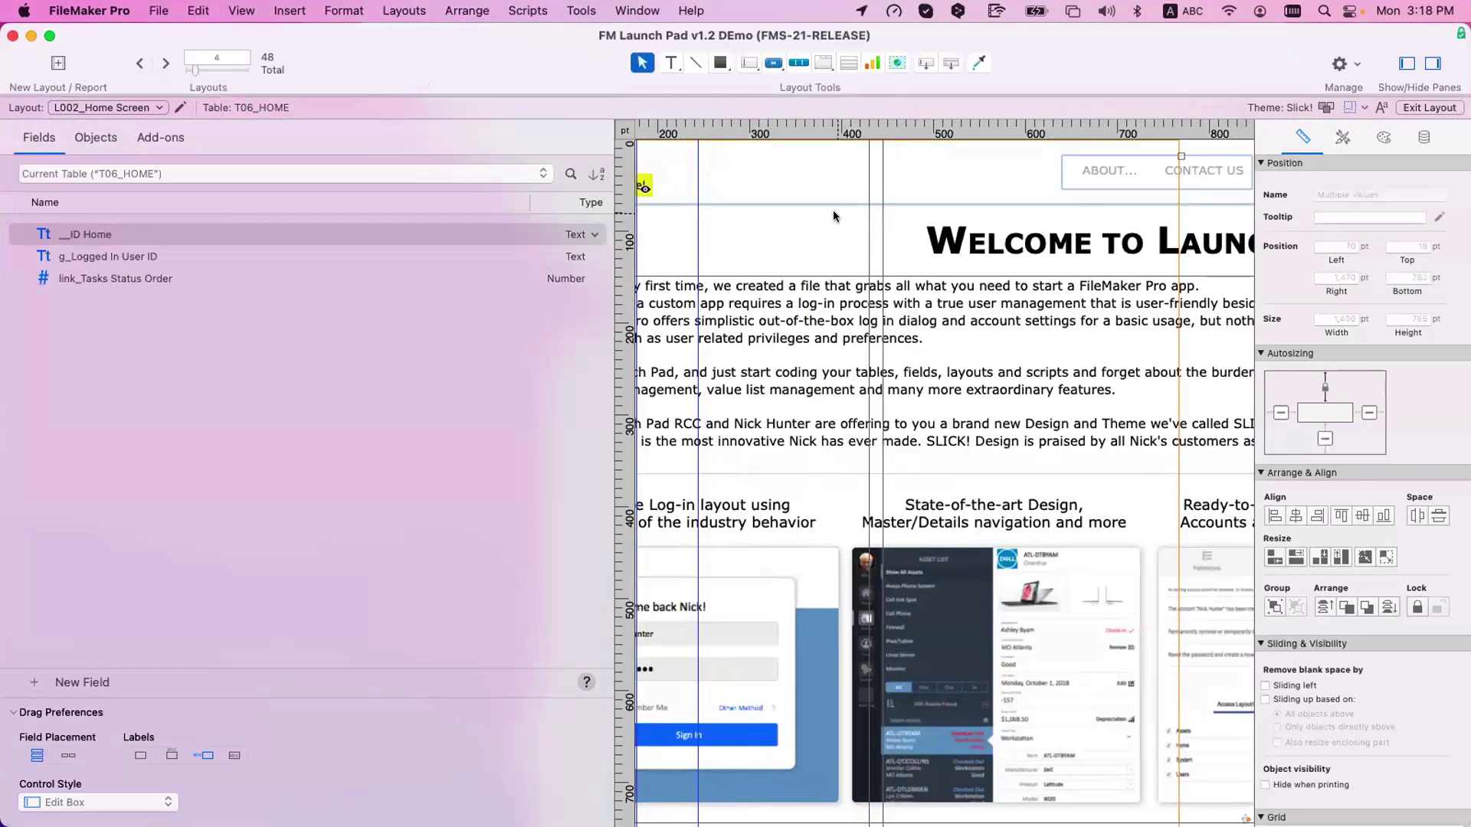
pyautogui.press('super+i')
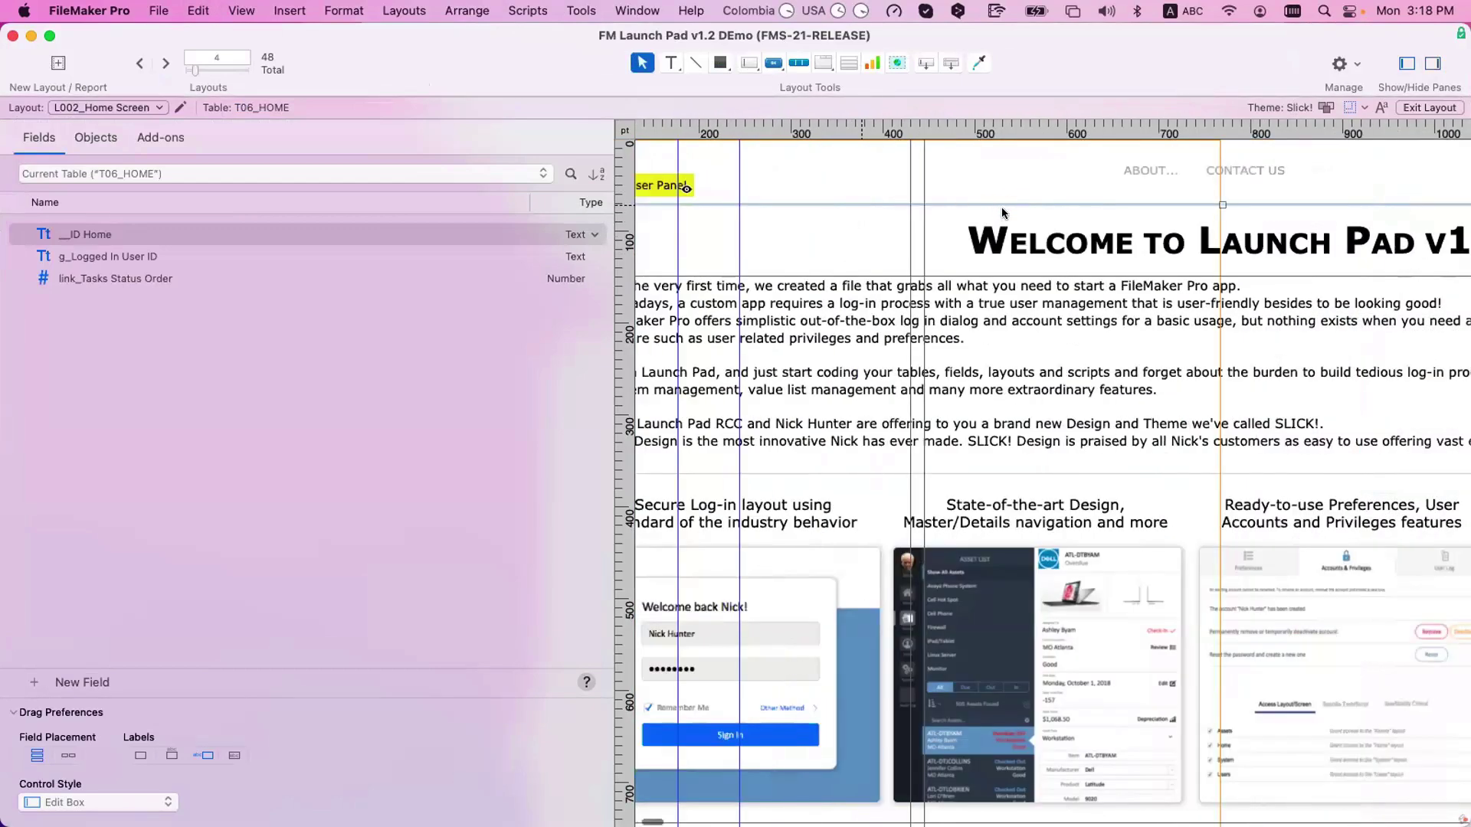
pyautogui.hscroll(2, 1001, 206)
pyautogui.hscroll(-5, 1200, 320)
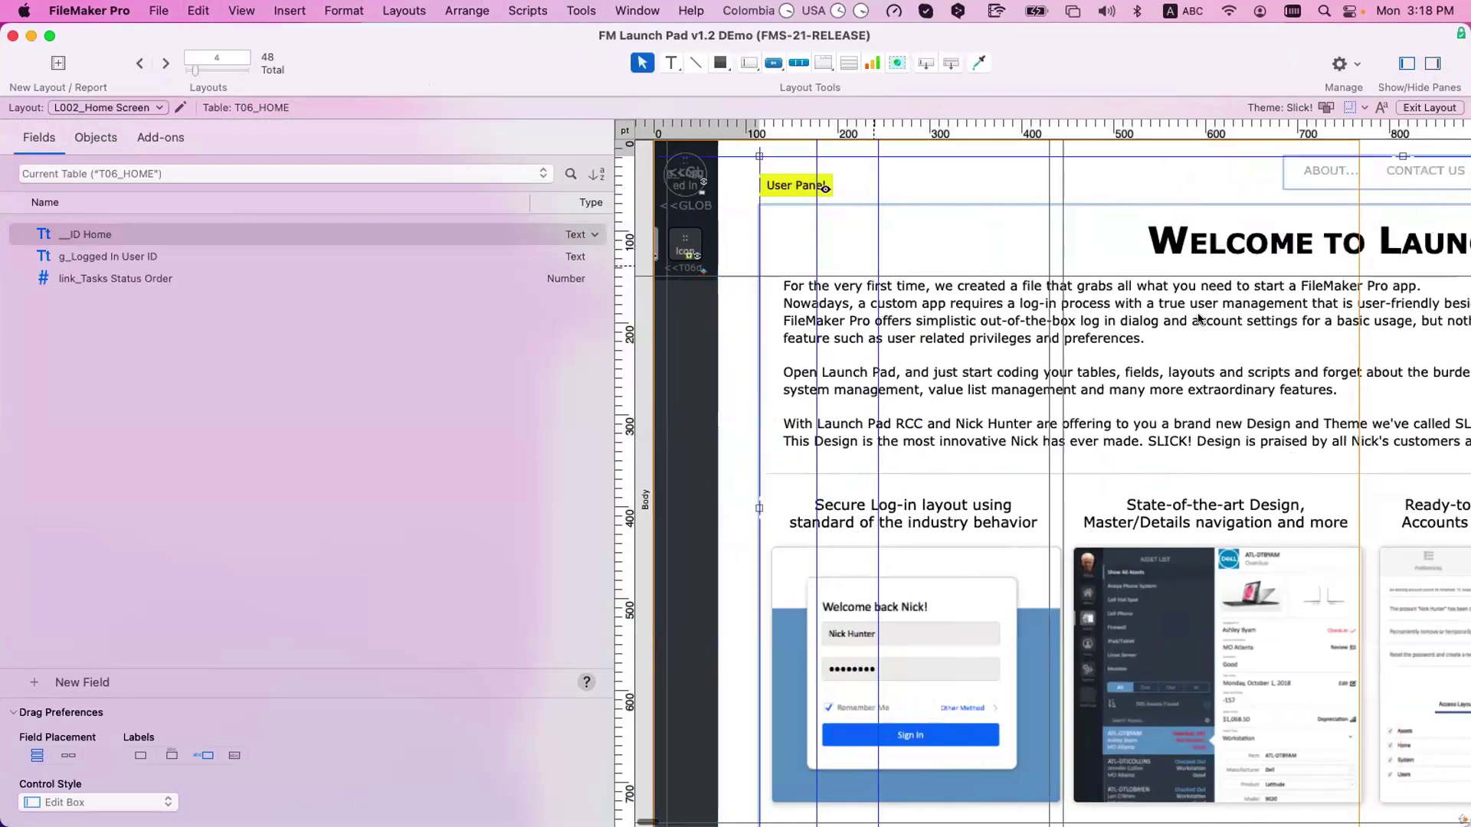
pyautogui.hscroll(6, 1201, 320)
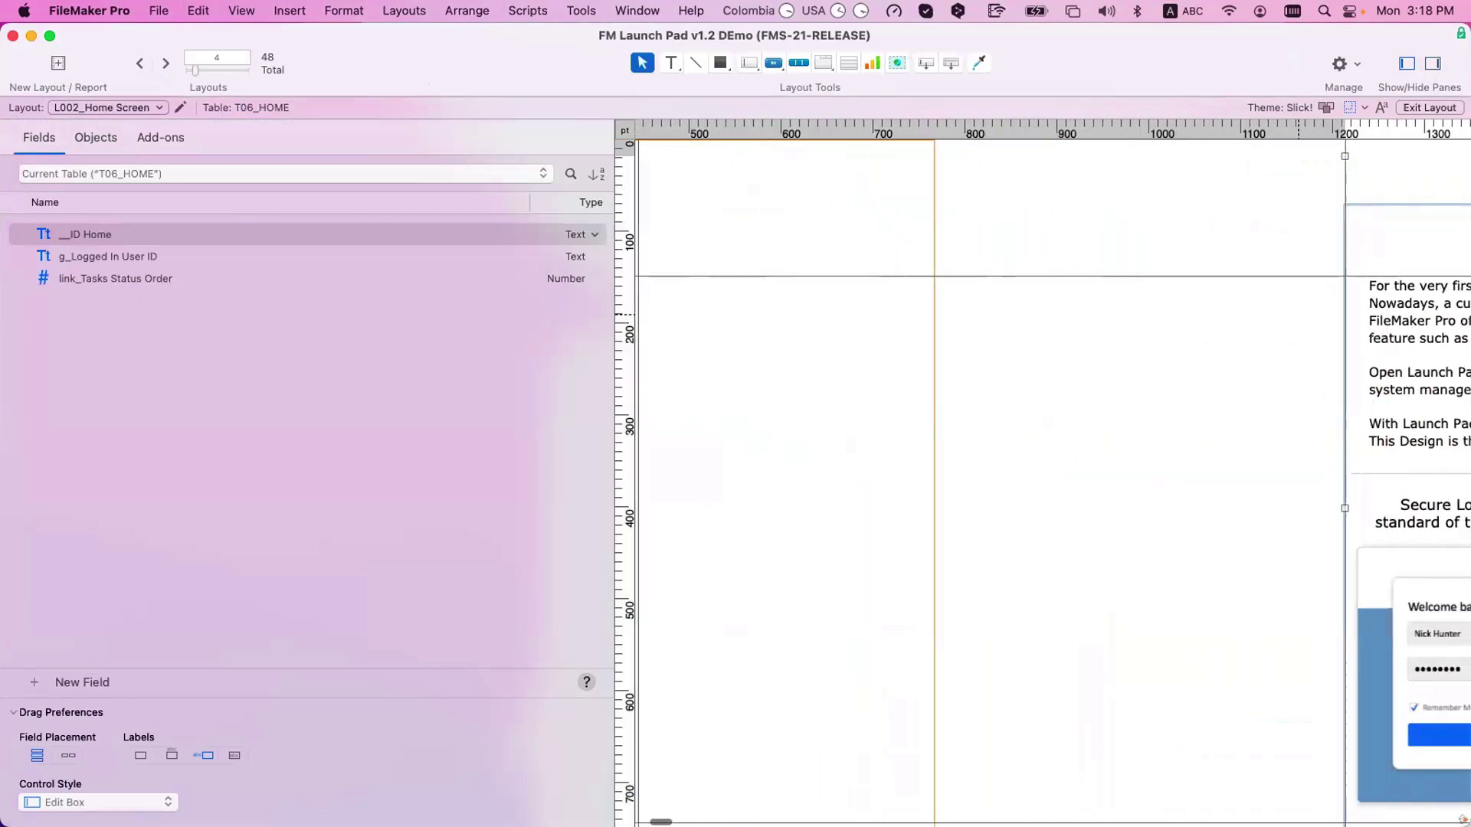
pyautogui.hscroll(4, 948, 253)
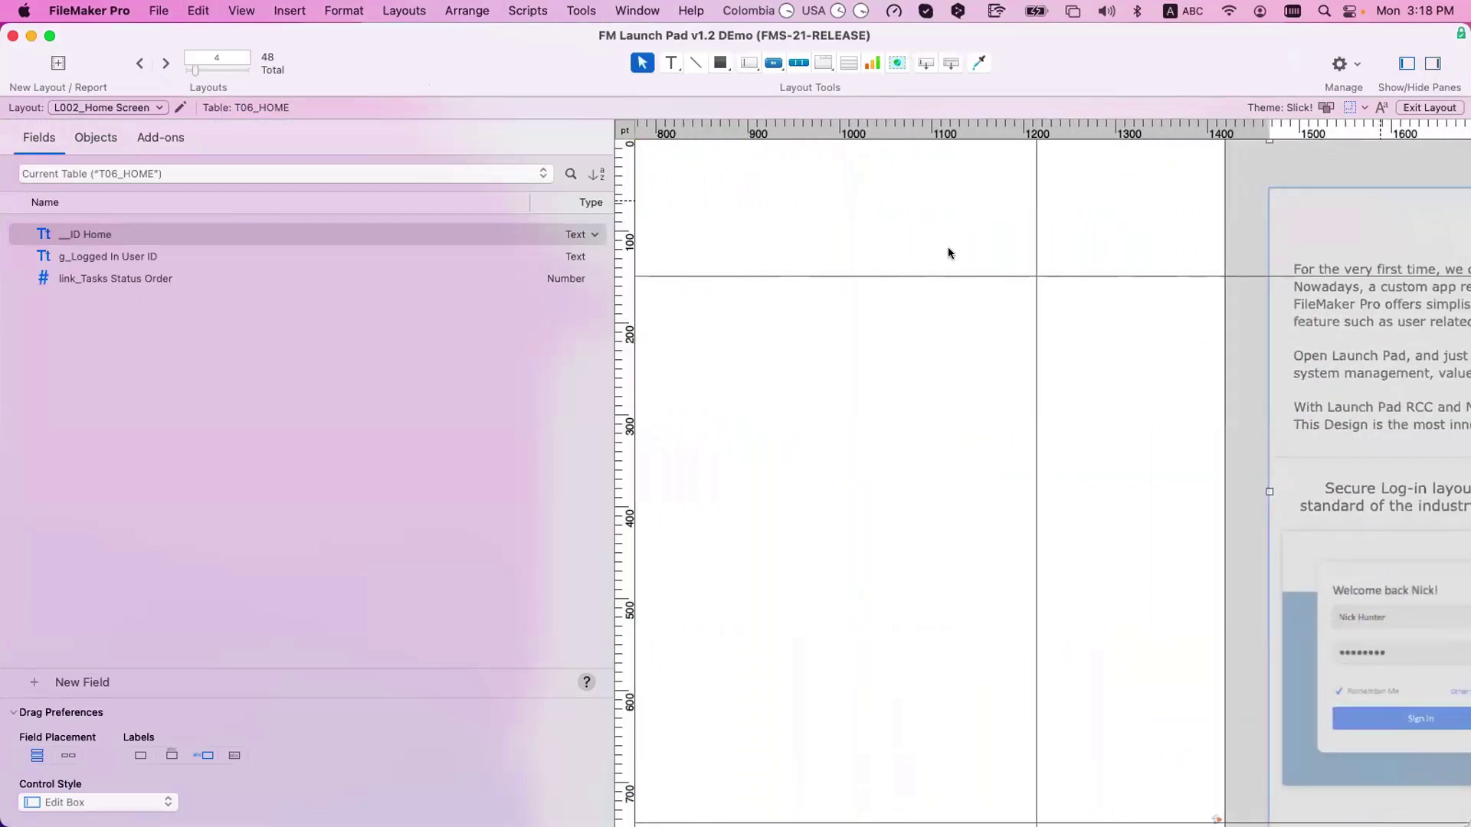
pyautogui.hscroll(-3, 948, 253)
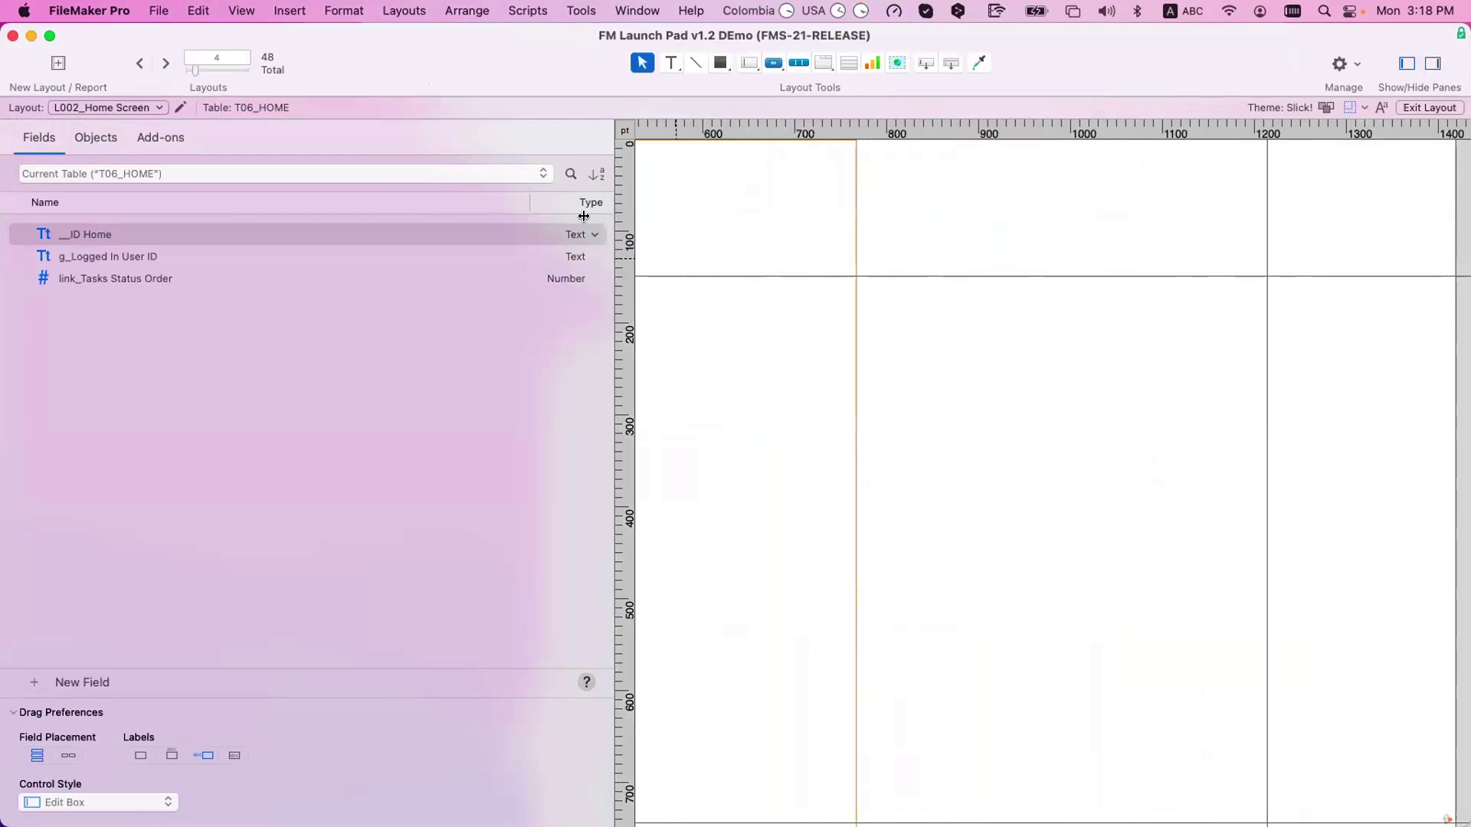
# - Narrow the Fields pane and widen the layout window so more of the Home screen layout fits
pyautogui.moveTo(584, 216); pyautogui.dragTo(219, 289)
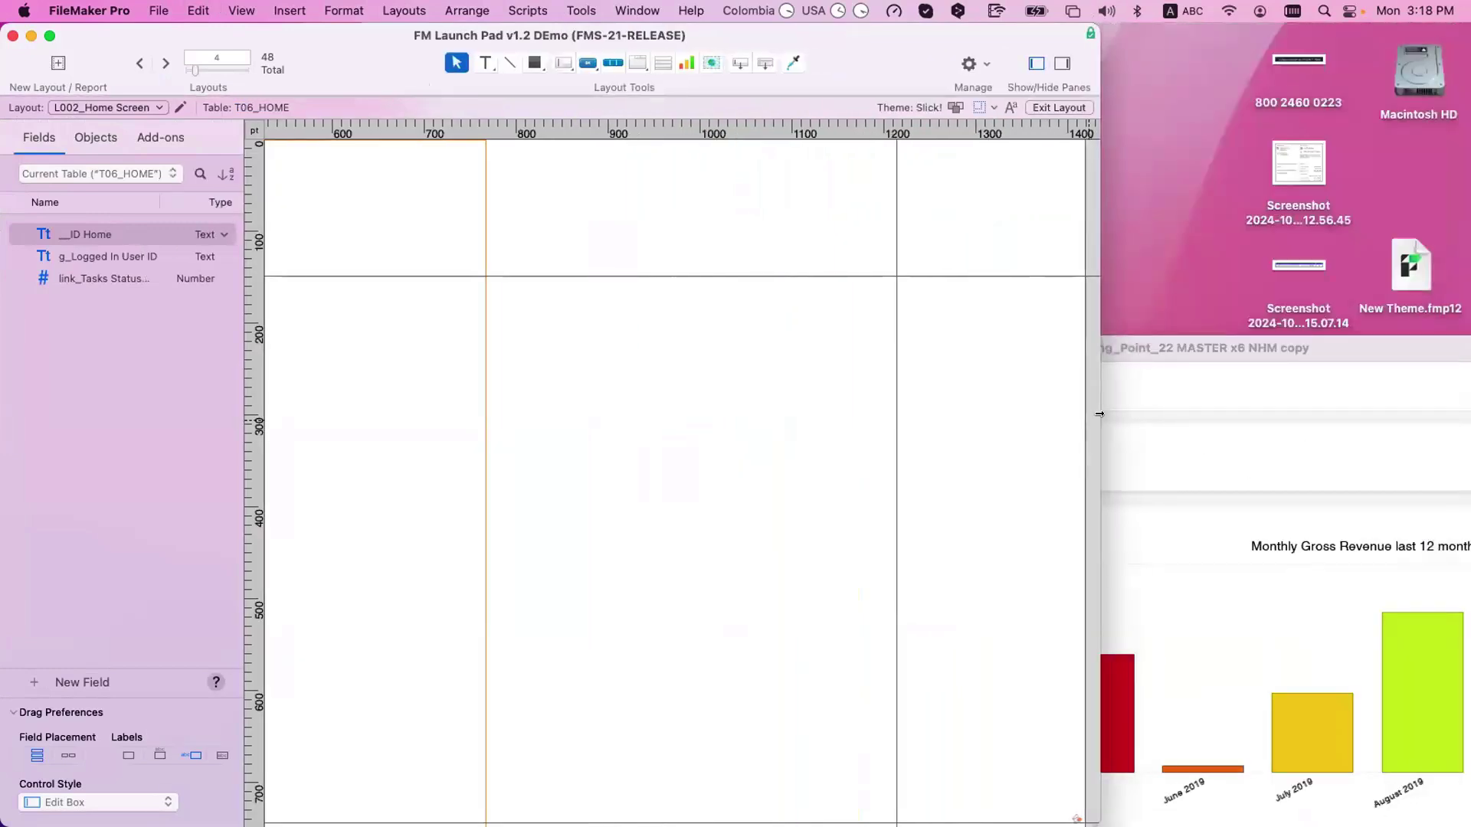
pyautogui.moveTo(1099, 414); pyautogui.dragTo(1468, 429)
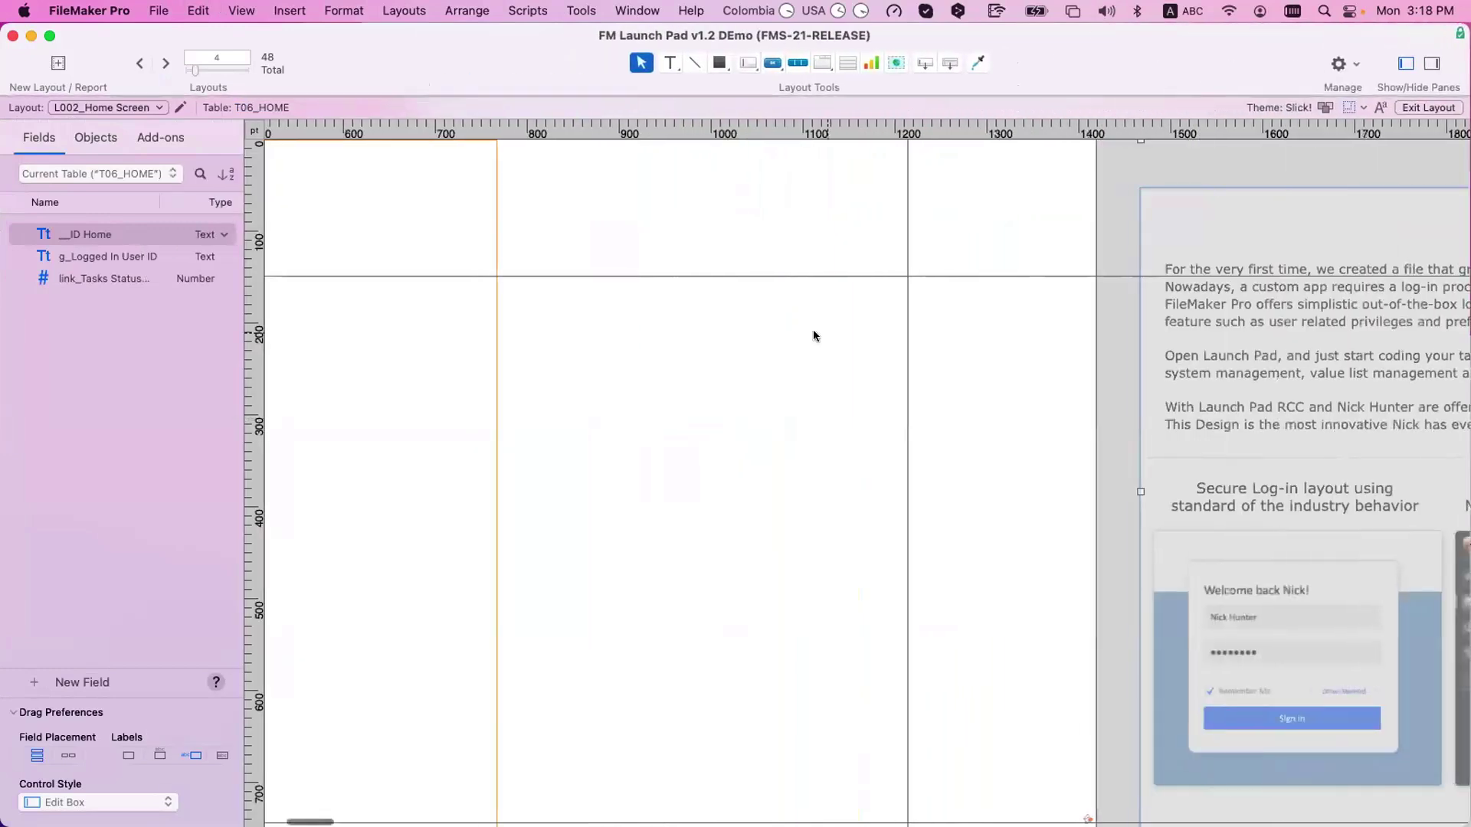
pyautogui.hscroll(-10, 814, 336)
pyautogui.click(344, 11)
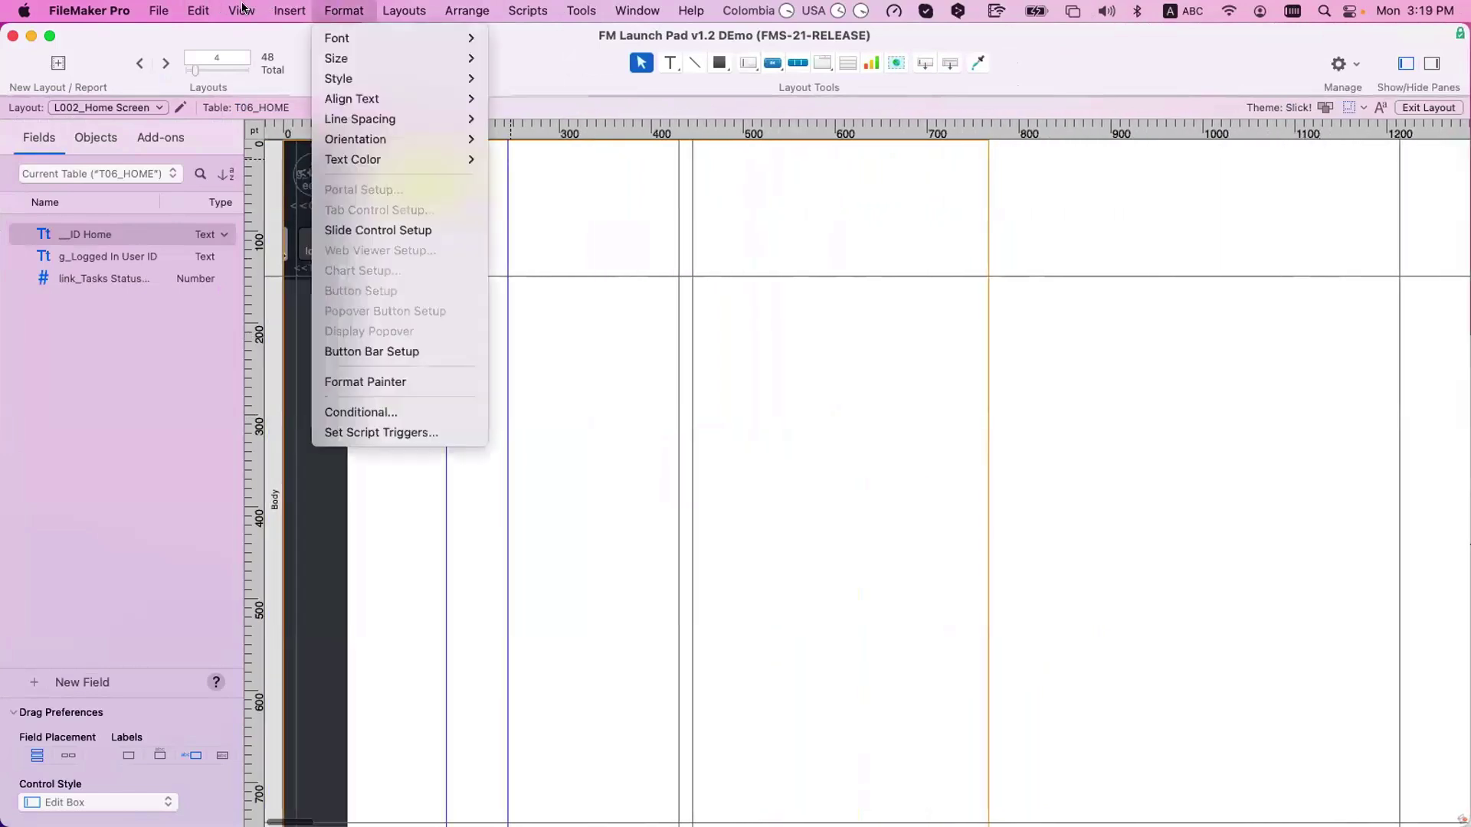
pyautogui.moveTo(242, 8)
pyautogui.click(263, 260)
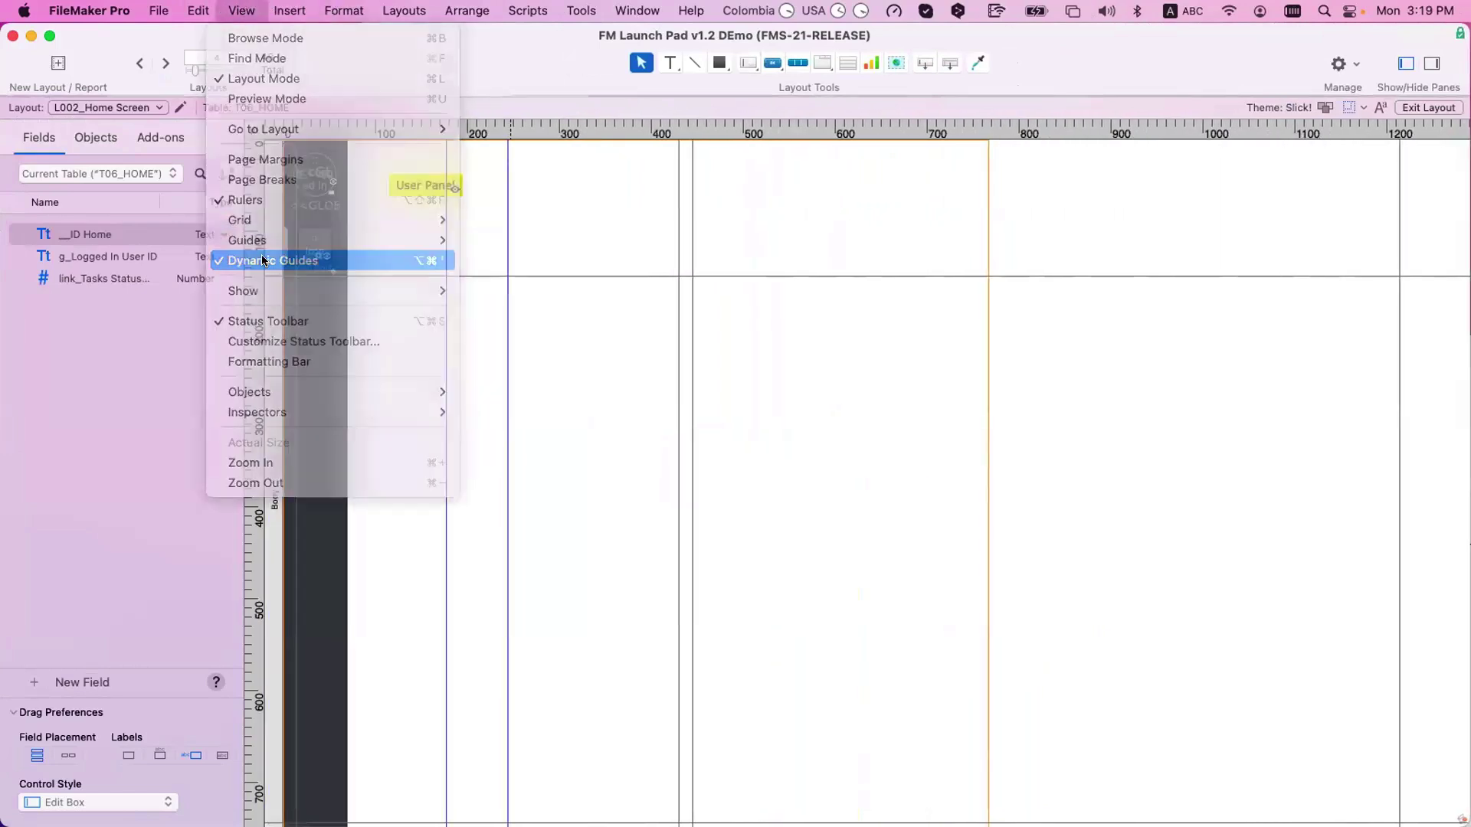
pyautogui.click(199, 11)
pyautogui.moveTo(242, 10)
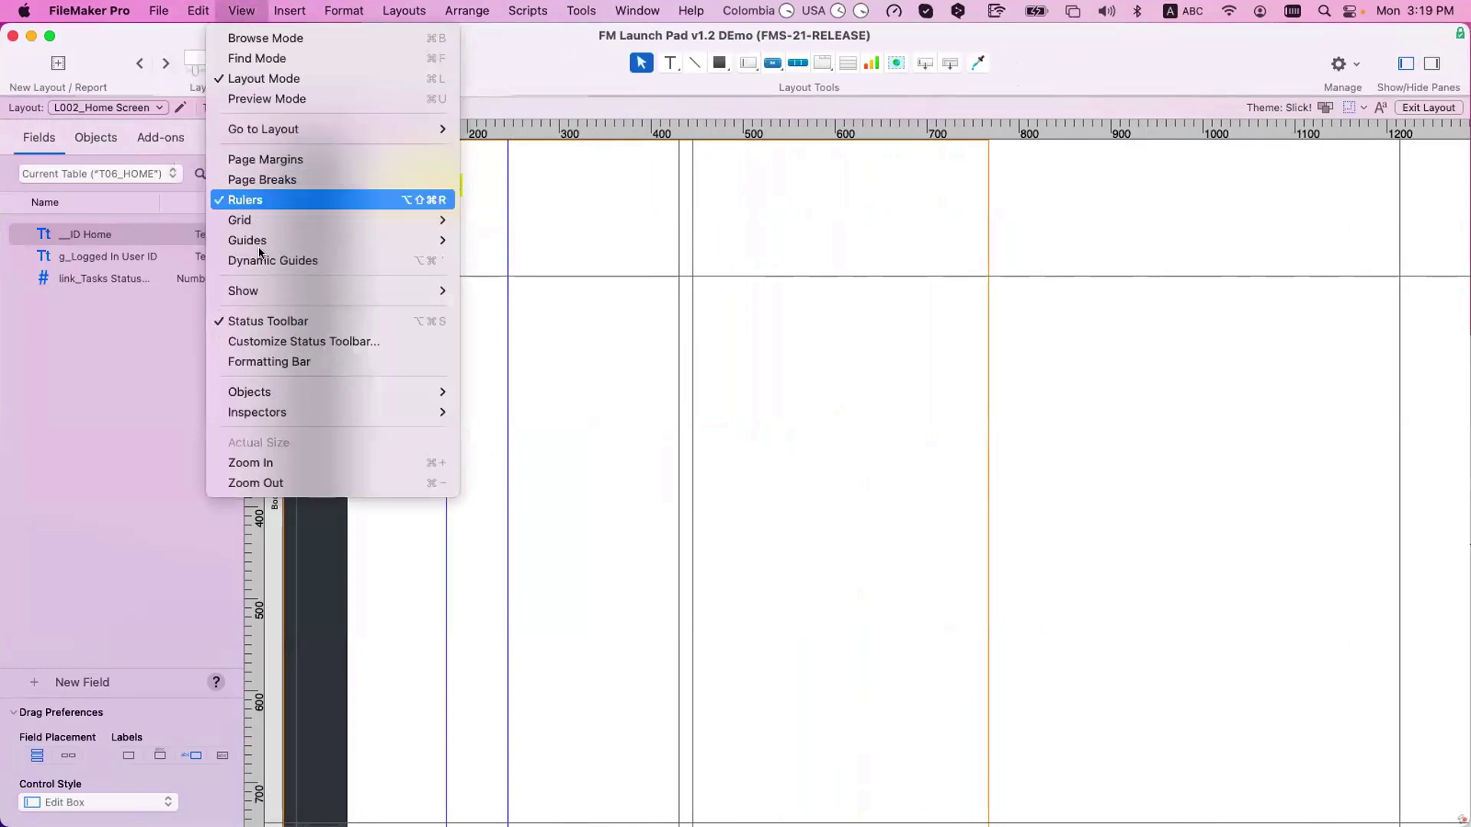
pyautogui.click(264, 261)
# - Hide the ruler guides on the Home screen layout
pyautogui.click(242, 11)
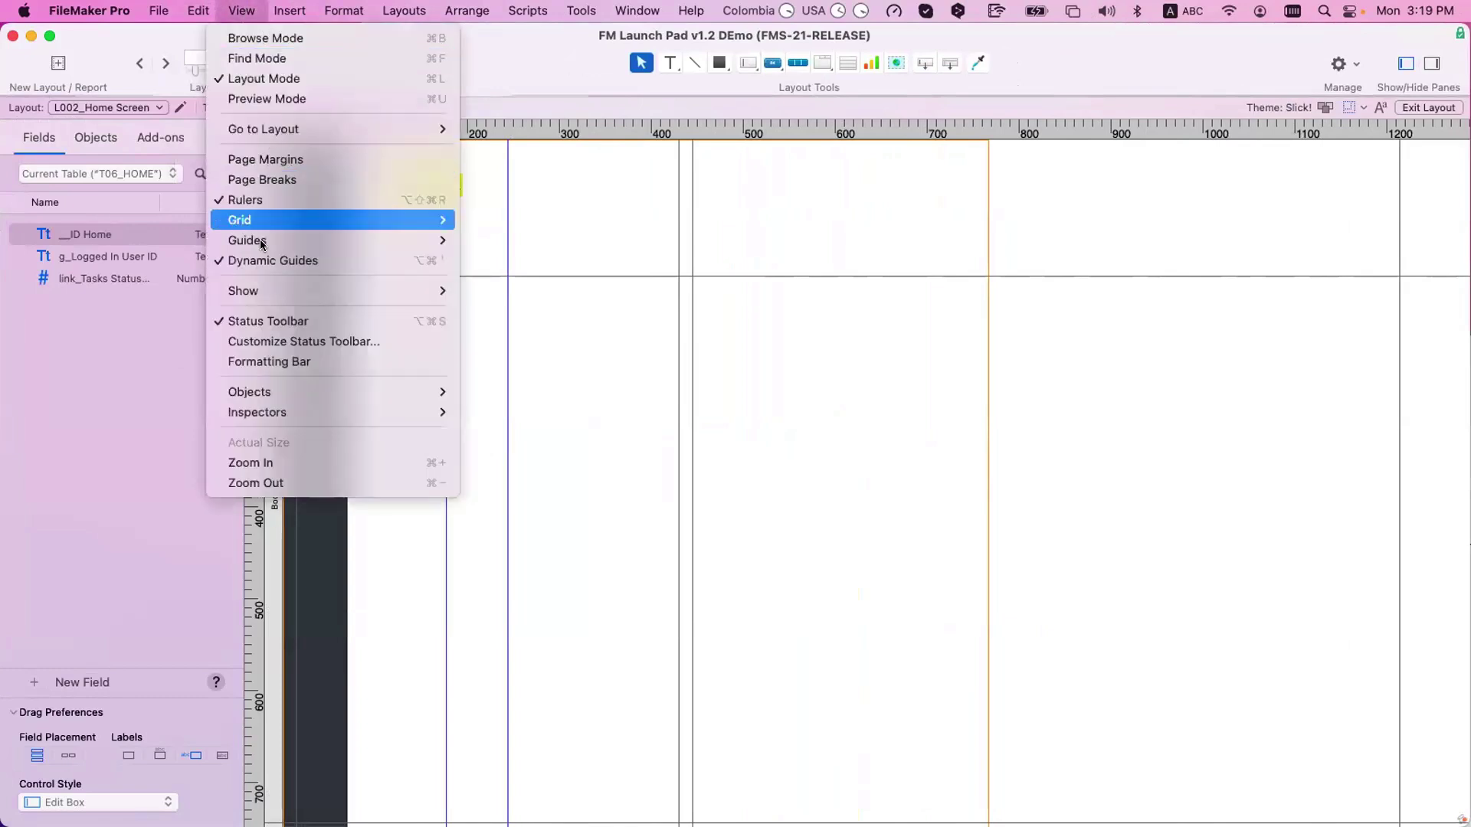
pyautogui.moveTo(261, 241)
pyautogui.click(529, 240)
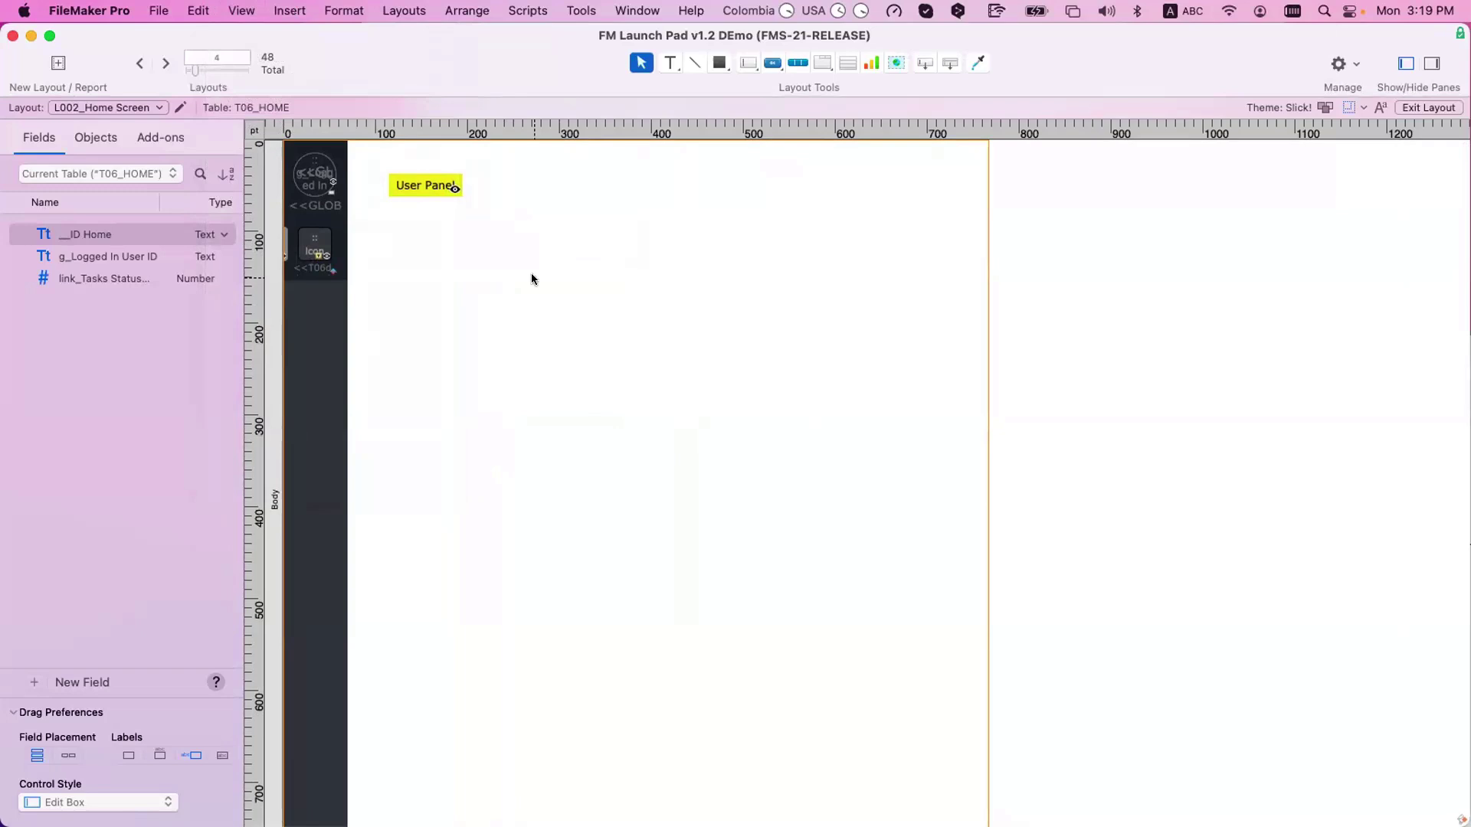
# - Return the layout to Browse mode, reposition the window and open the Users screen
pyautogui.press('super+b')
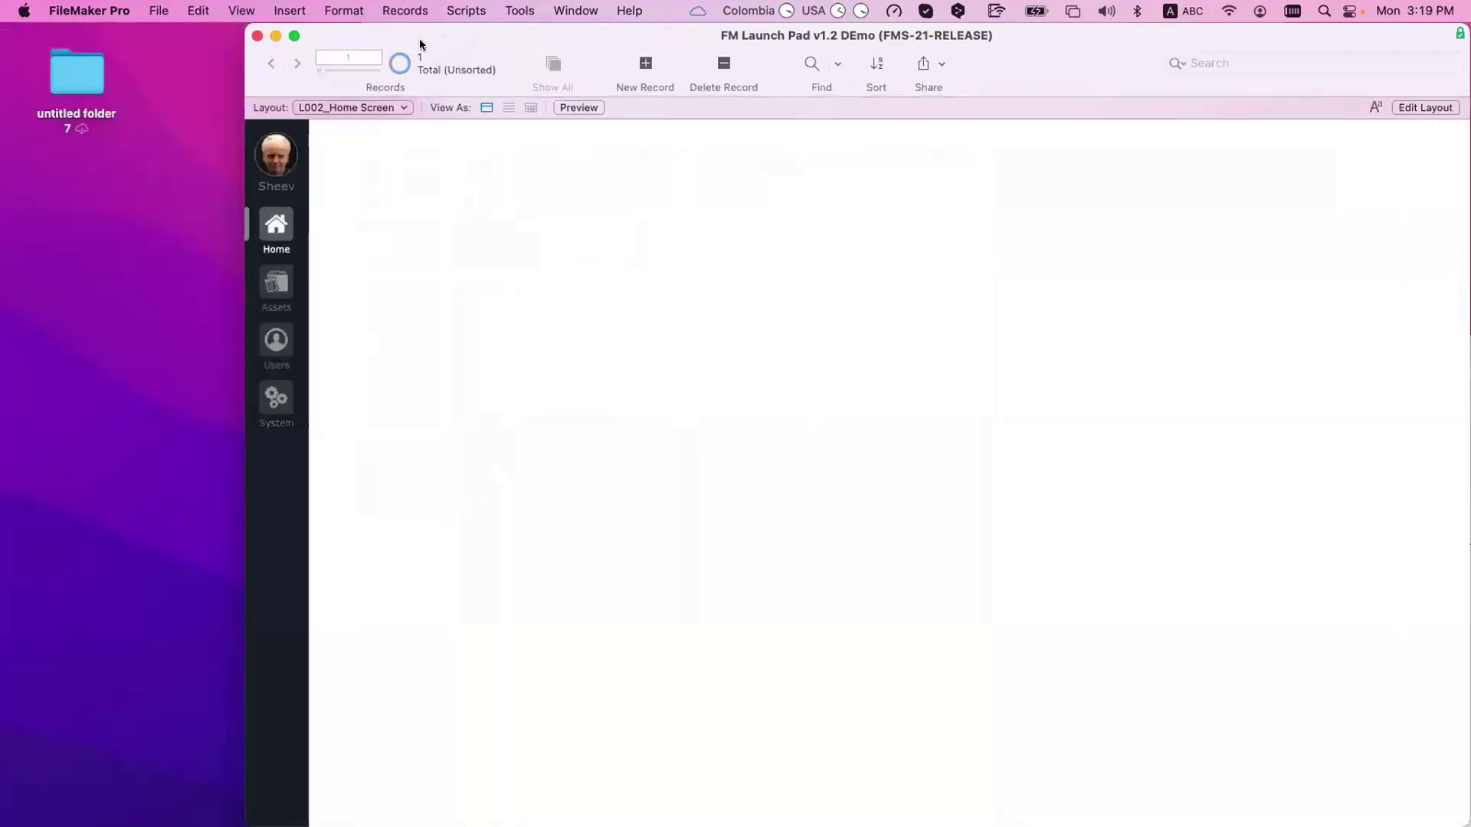
pyautogui.moveTo(435, 30); pyautogui.dragTo(240, 32)
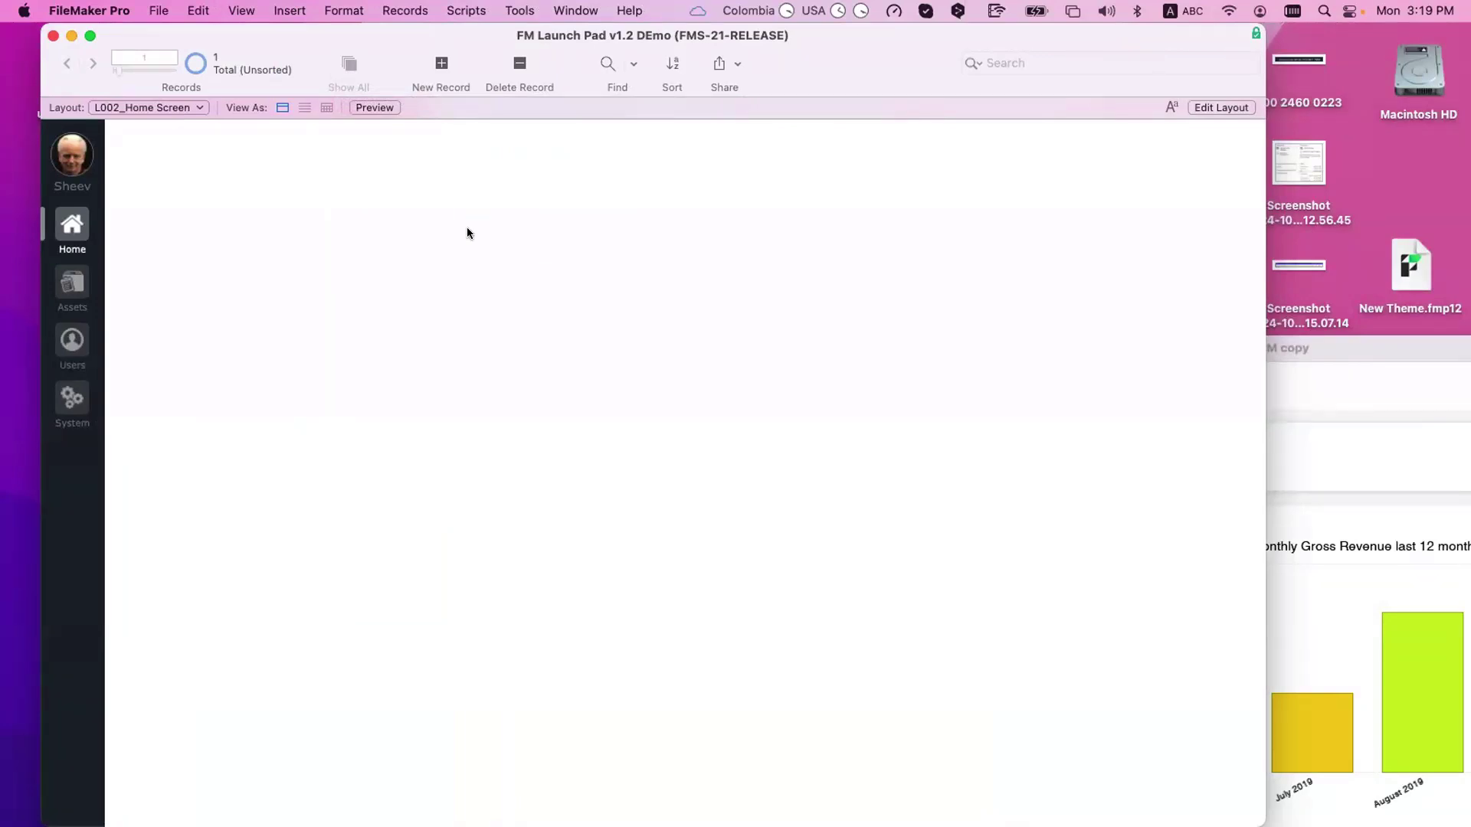
pyautogui.click(74, 342)
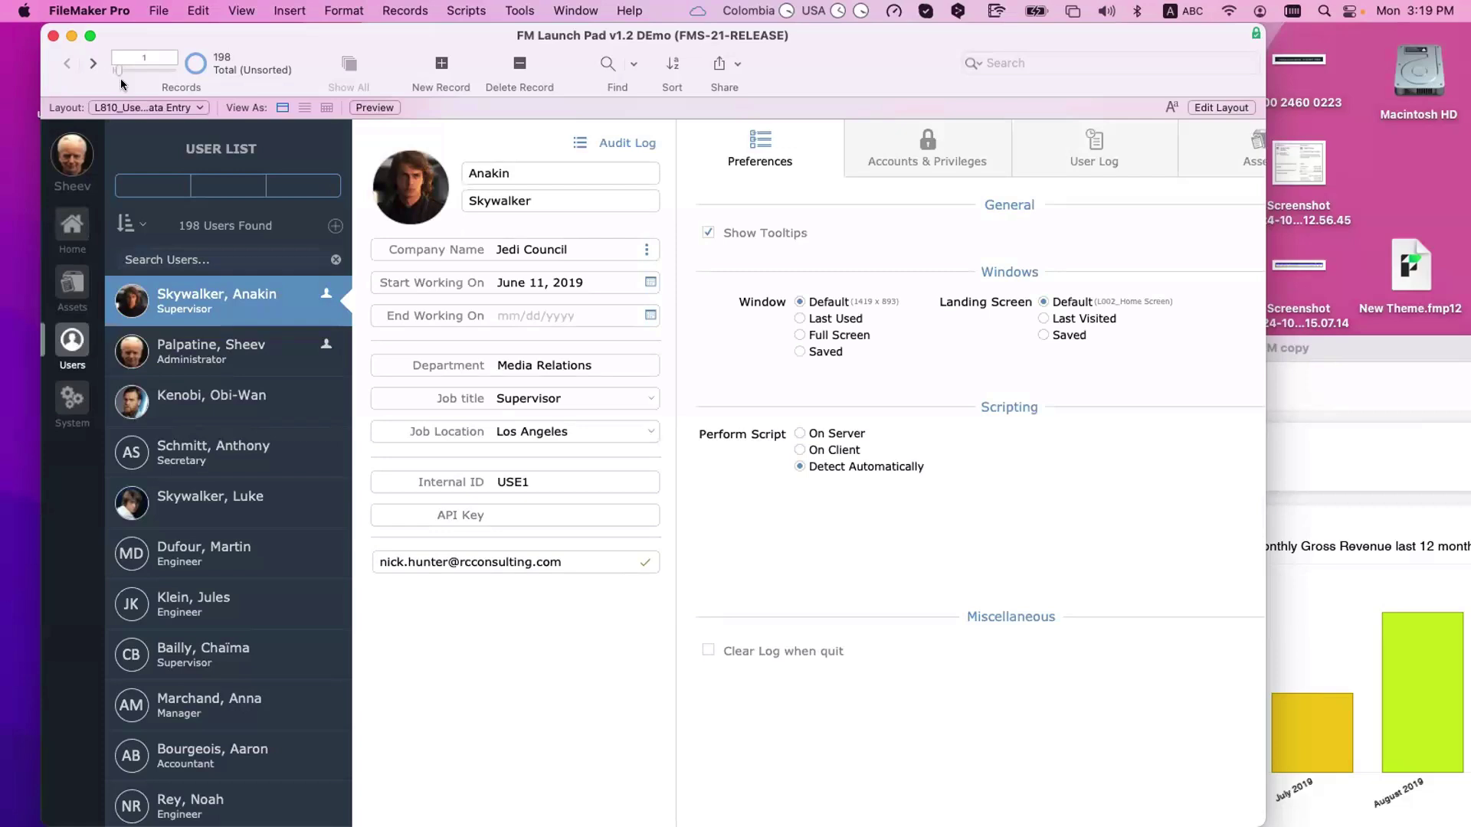
# - Check the file's security management settings and close them without changing anything
pyautogui.click(157, 10)
pyautogui.moveTo(141, 225)
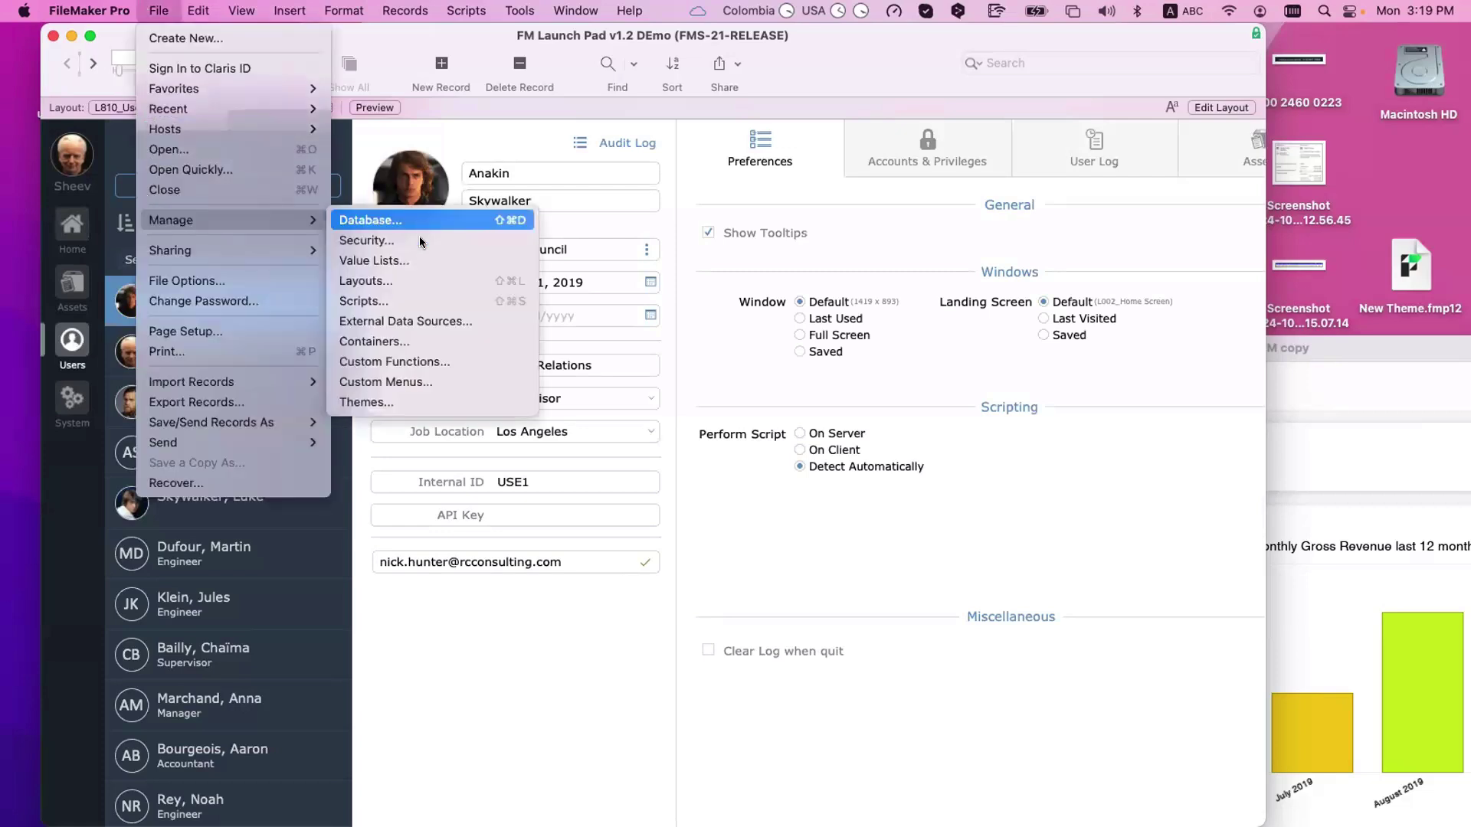
pyautogui.click(415, 239)
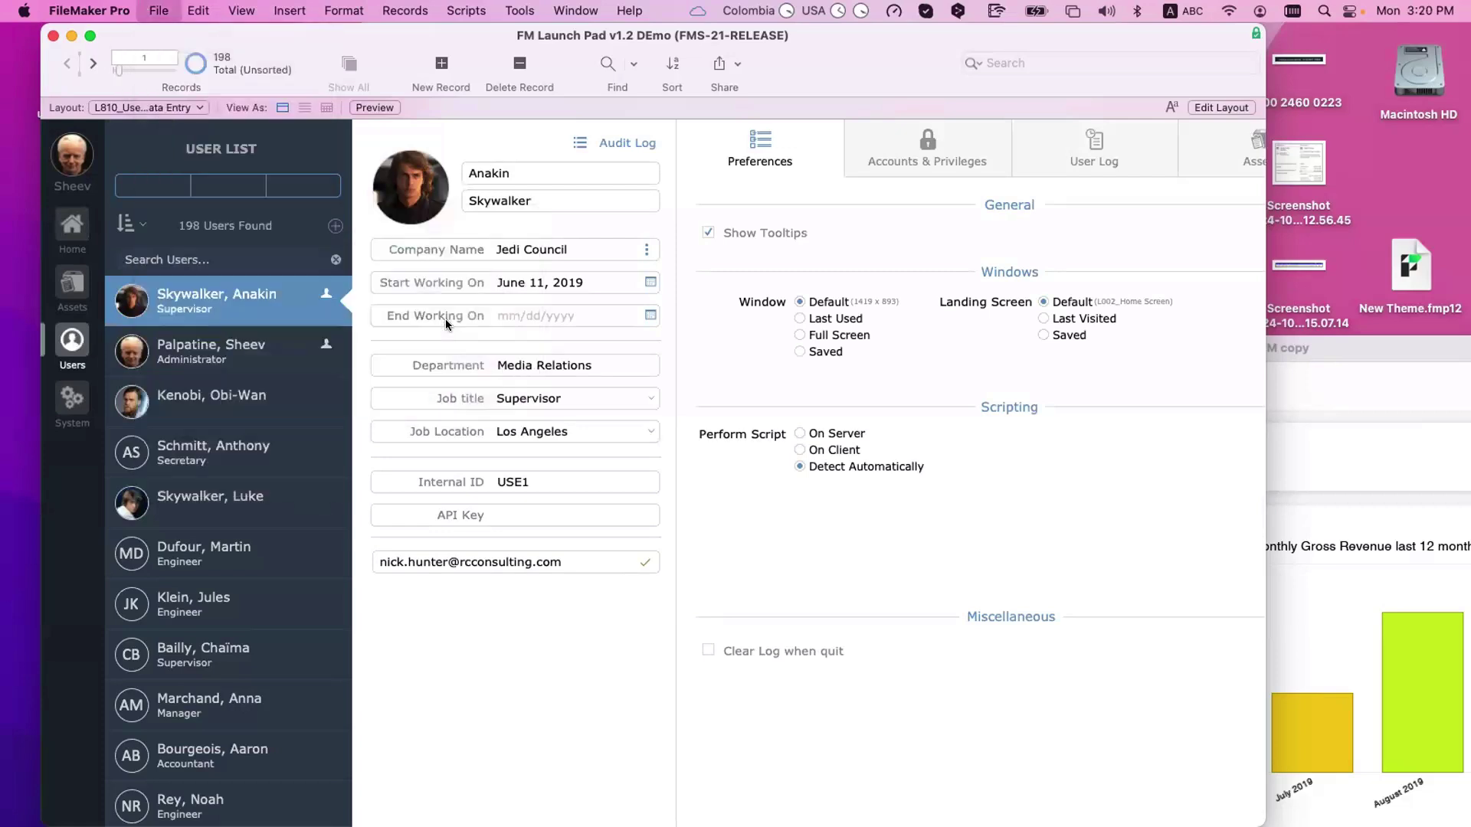
pyautogui.press('Escape')
# - Open the L000_Login layout in its own window from the file's layout list
pyautogui.press('super+shift+l')
pyautogui.press('l')
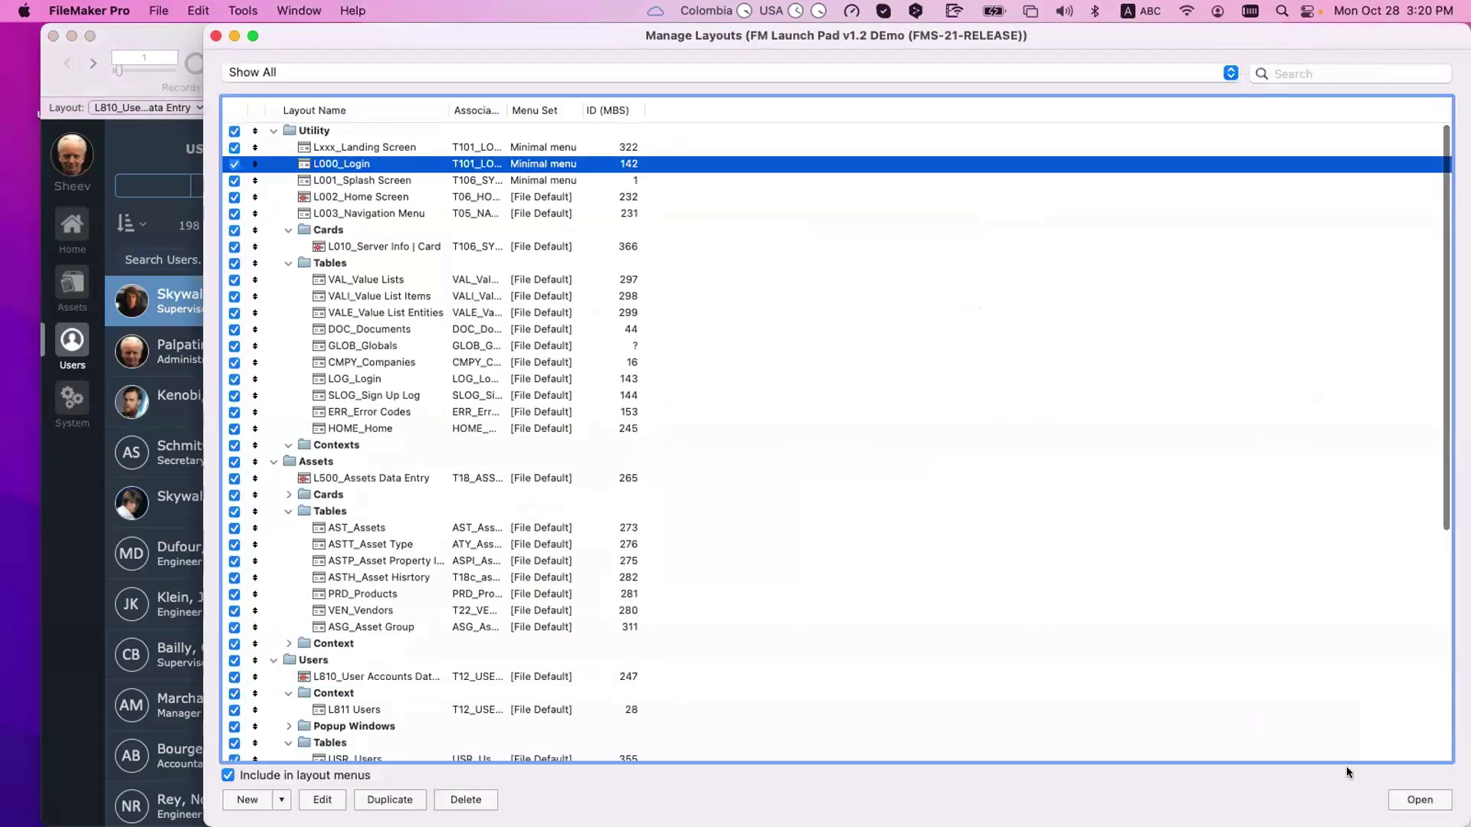
pyautogui.click(1412, 793)
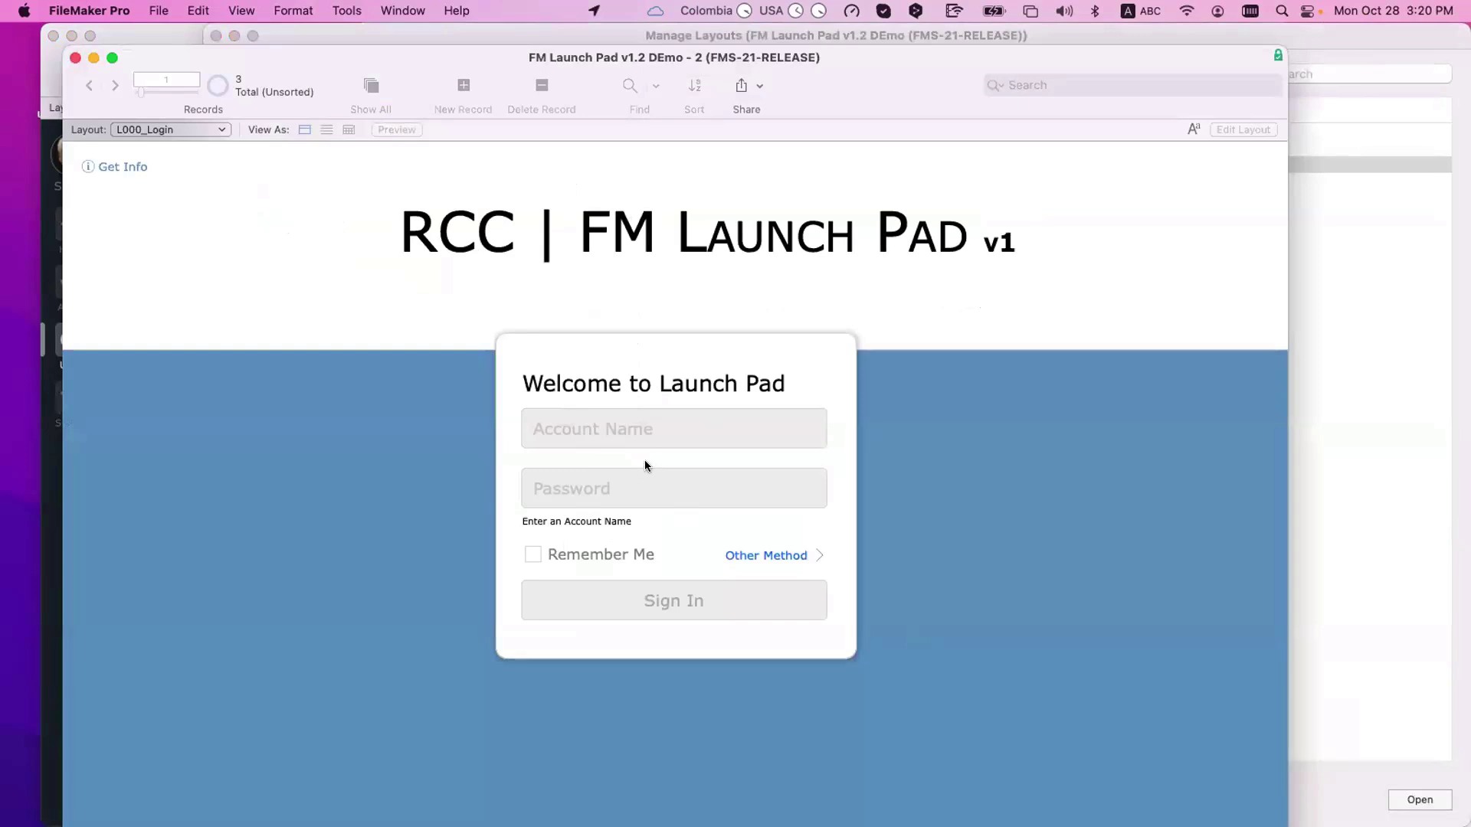
# - Examine the Account Name and Password fields of the sign-in form on the login layout
pyautogui.click(613, 424)
pyautogui.click(594, 496)
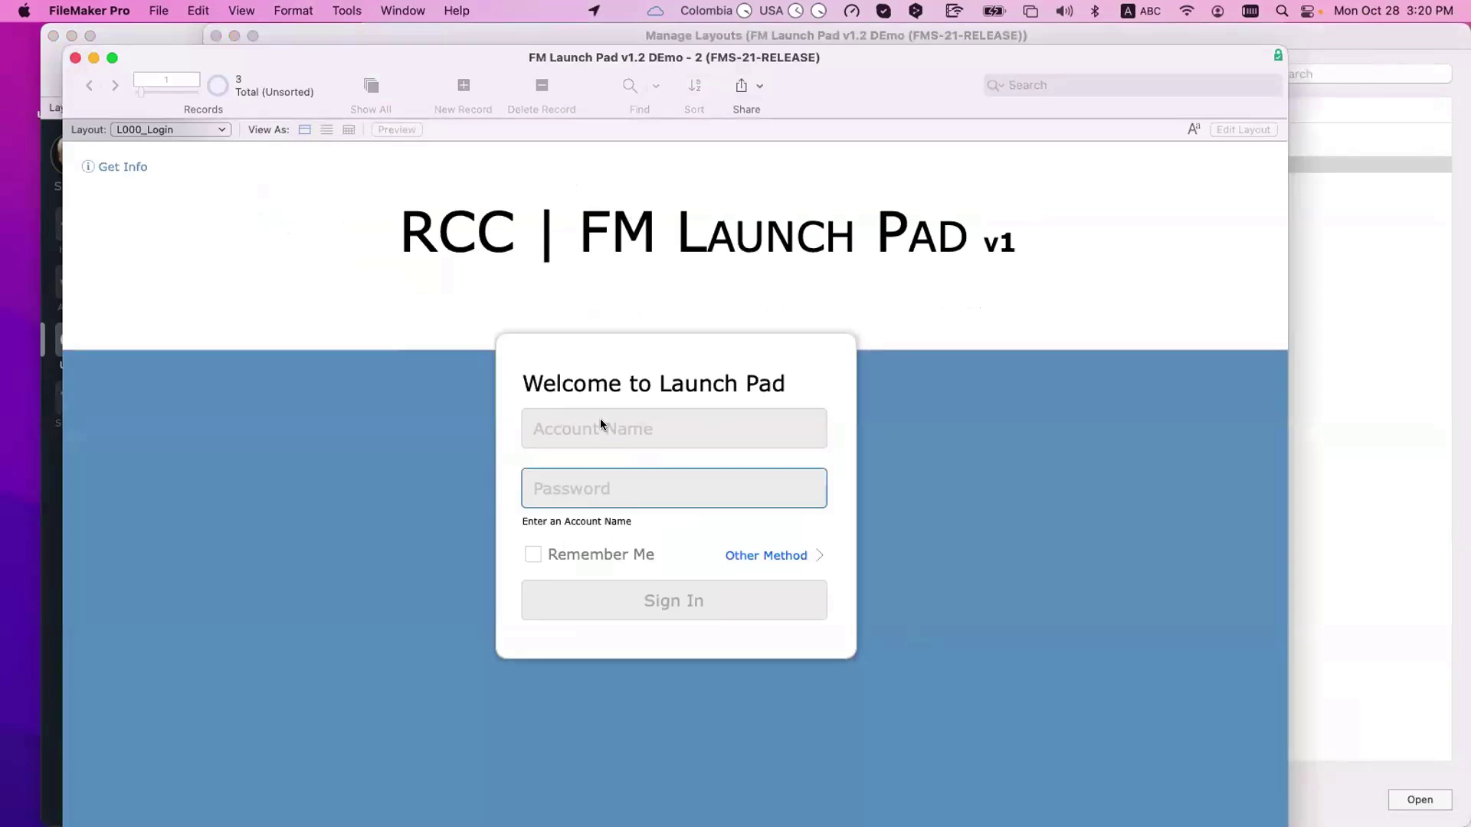
pyautogui.click(599, 418)
pyautogui.click(614, 481)
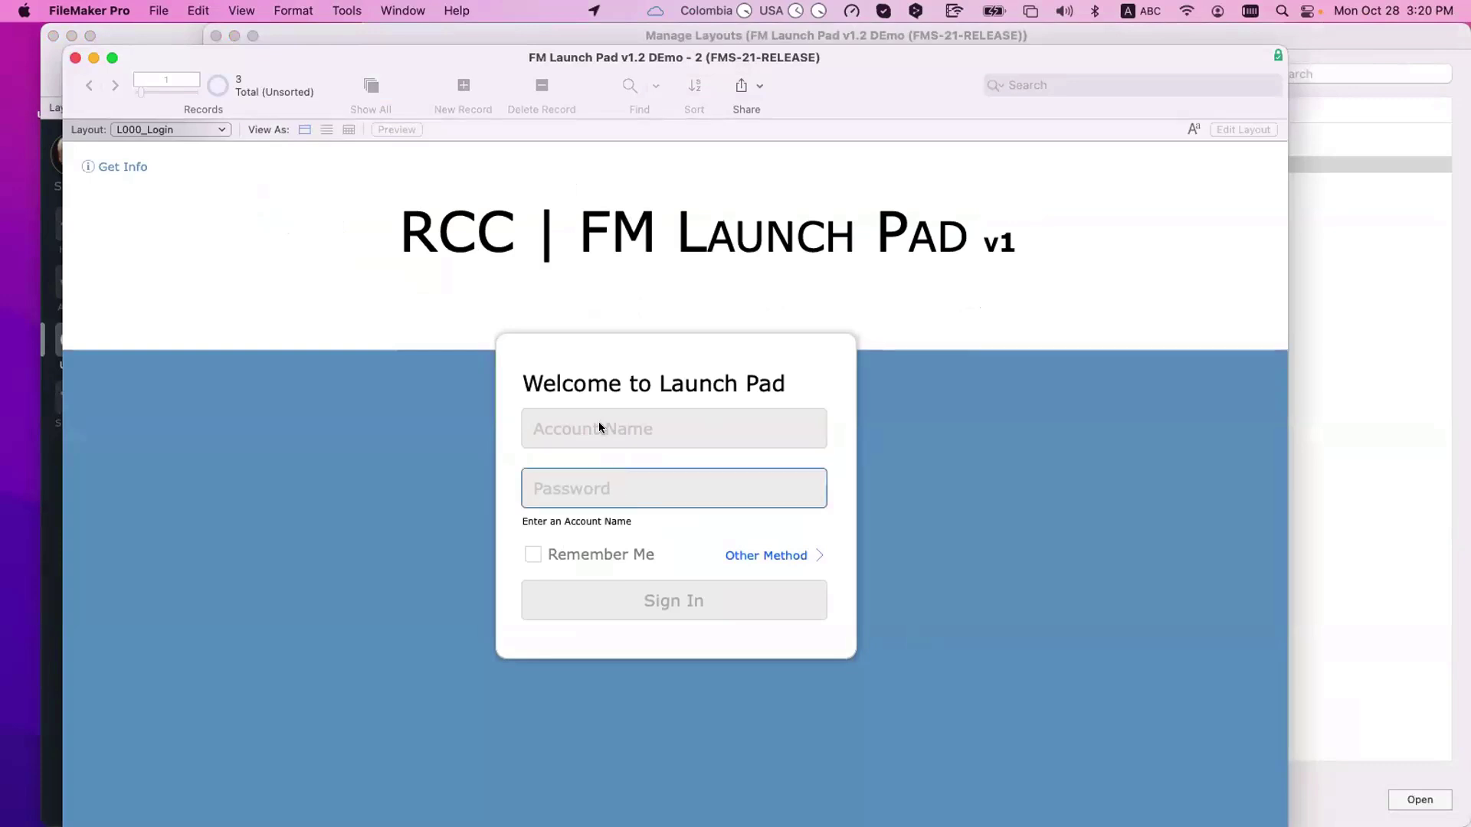
pyautogui.click(599, 427)
pyautogui.click(601, 488)
pyautogui.click(587, 427)
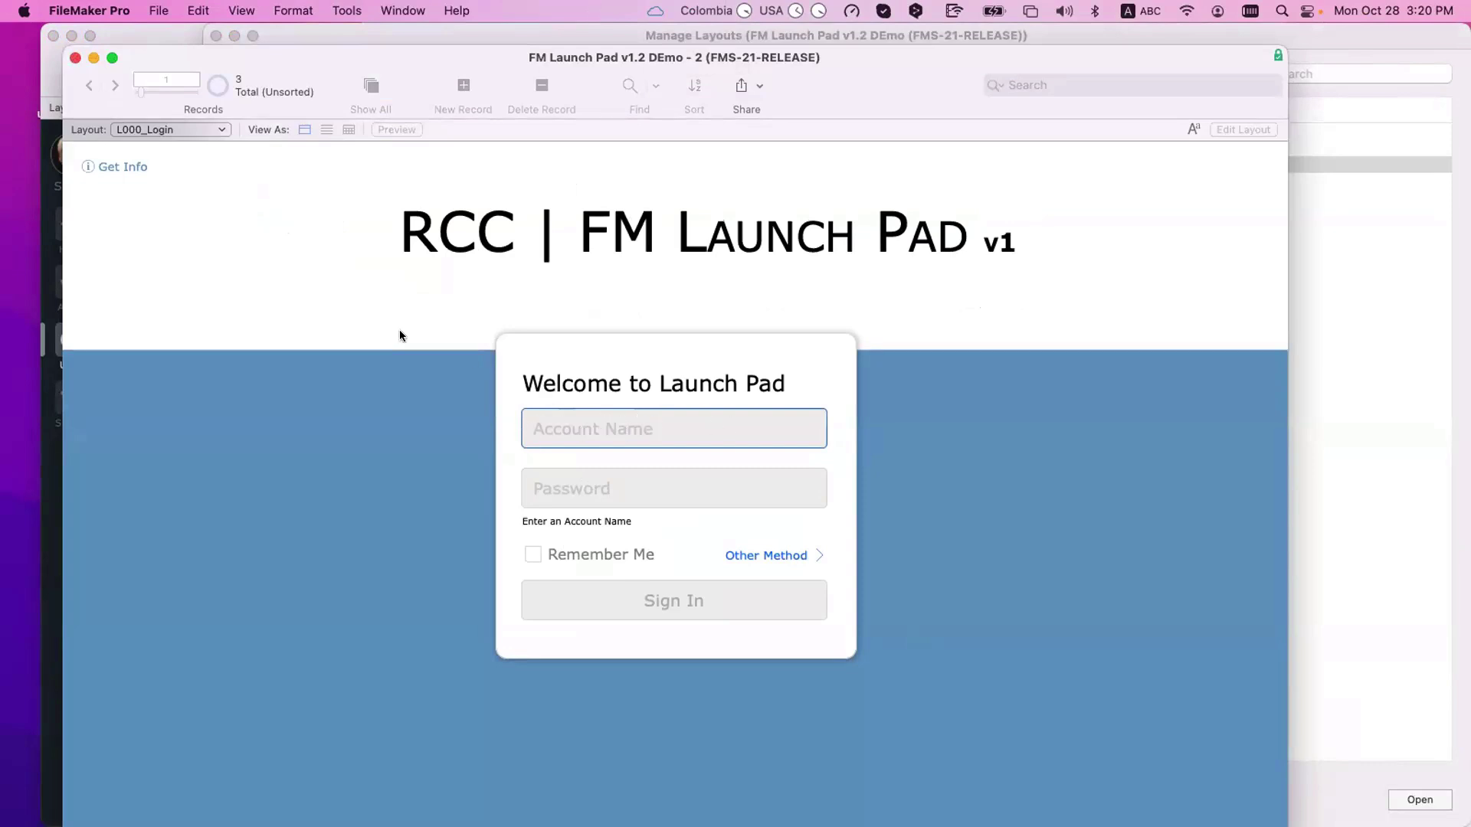
# - Close the login layout window and bring the Users screen back to the front, with the Manage Layouts window moved aside
pyautogui.click(72, 57)
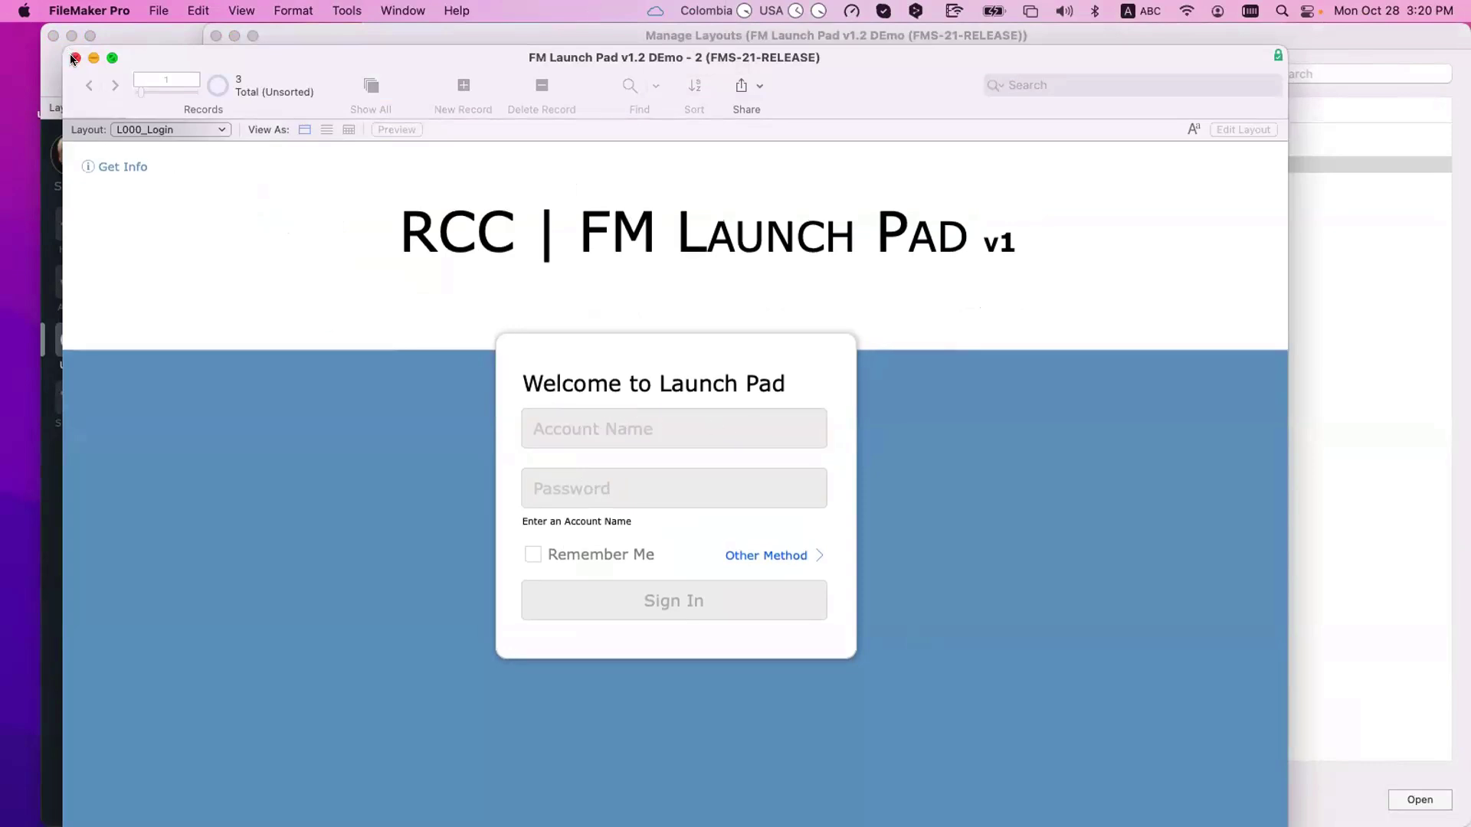
pyautogui.click(567, 433)
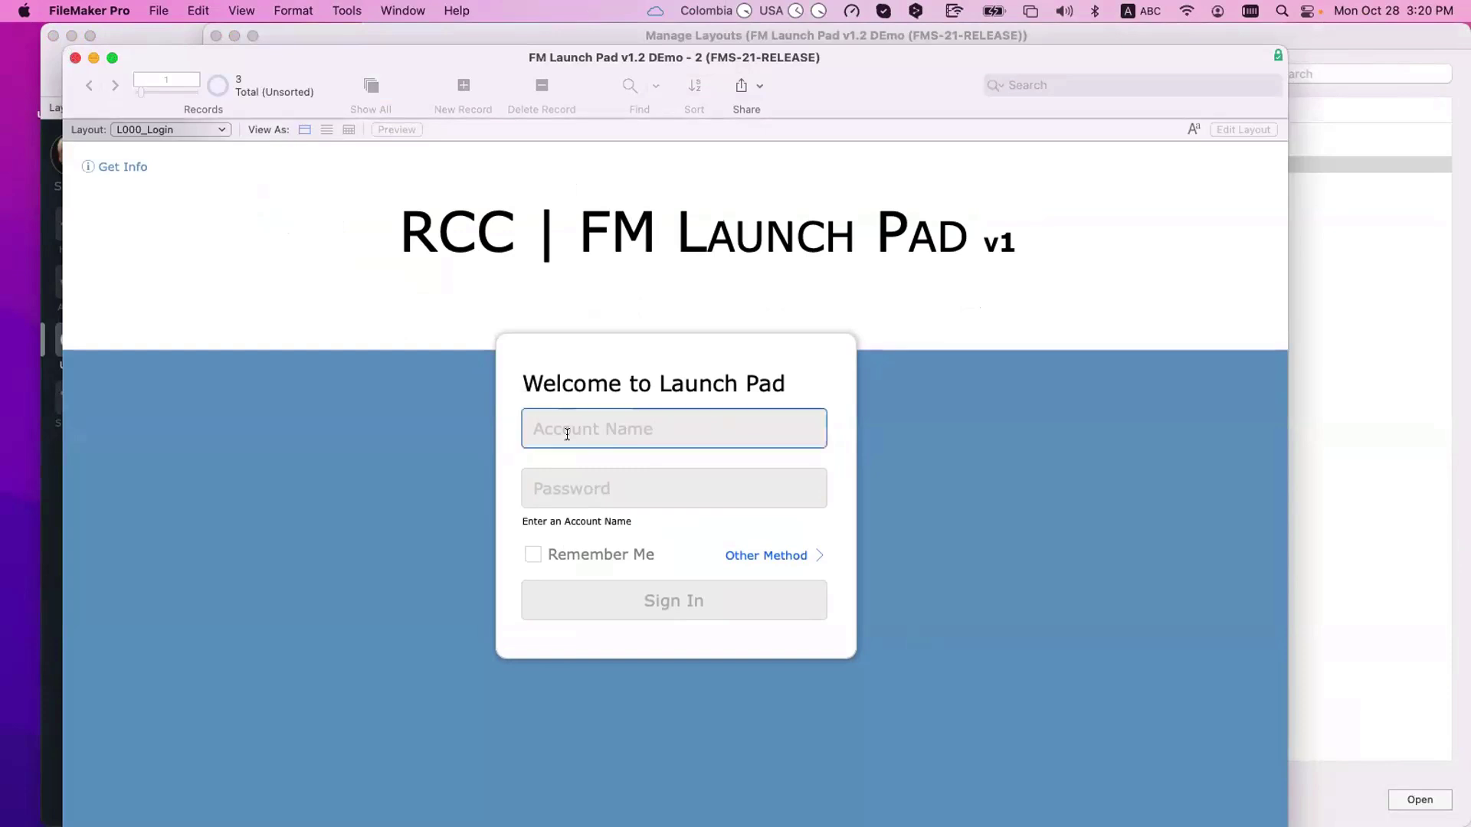
pyautogui.click(75, 57)
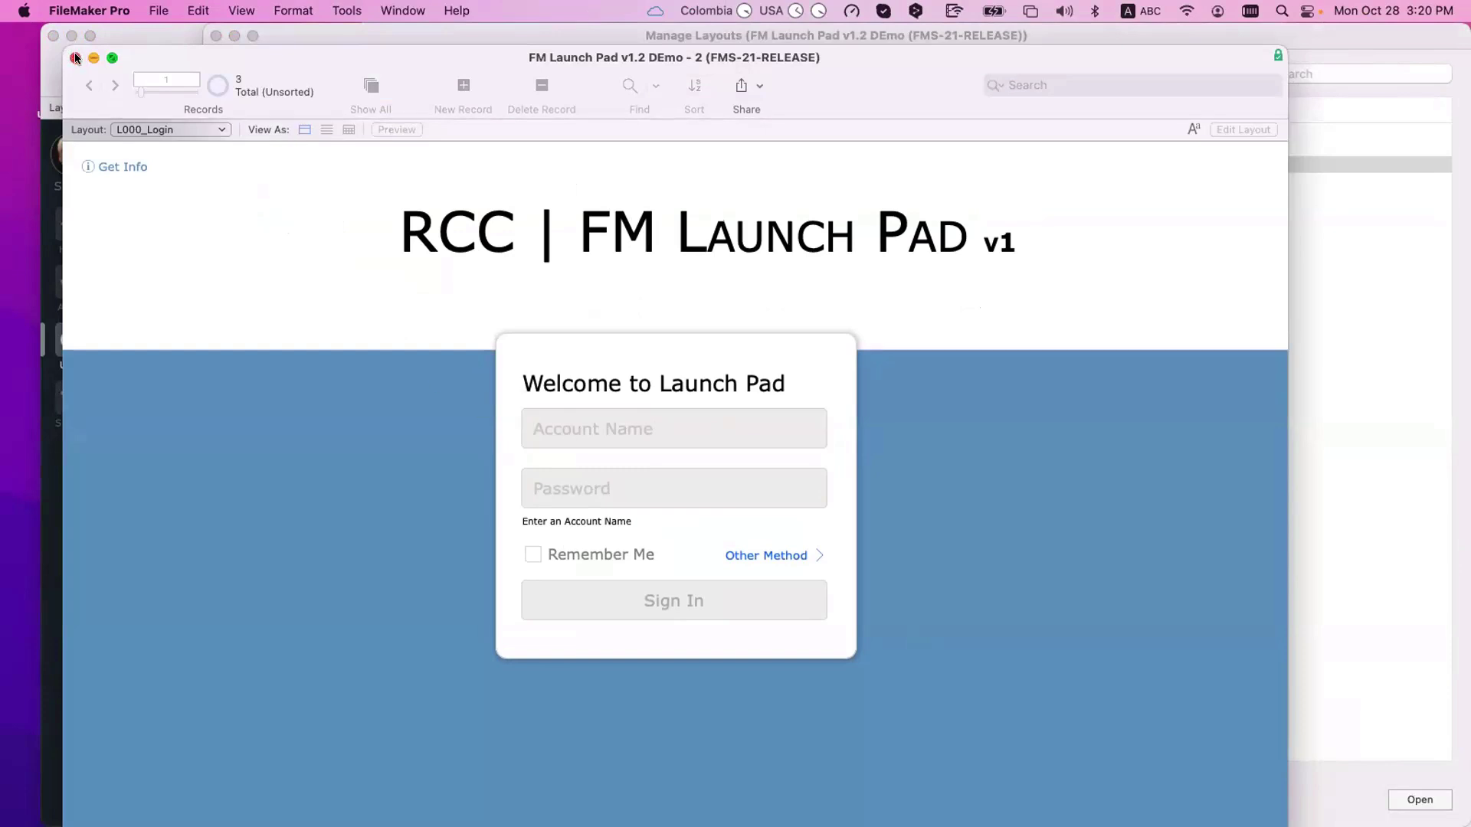
pyautogui.click(75, 57)
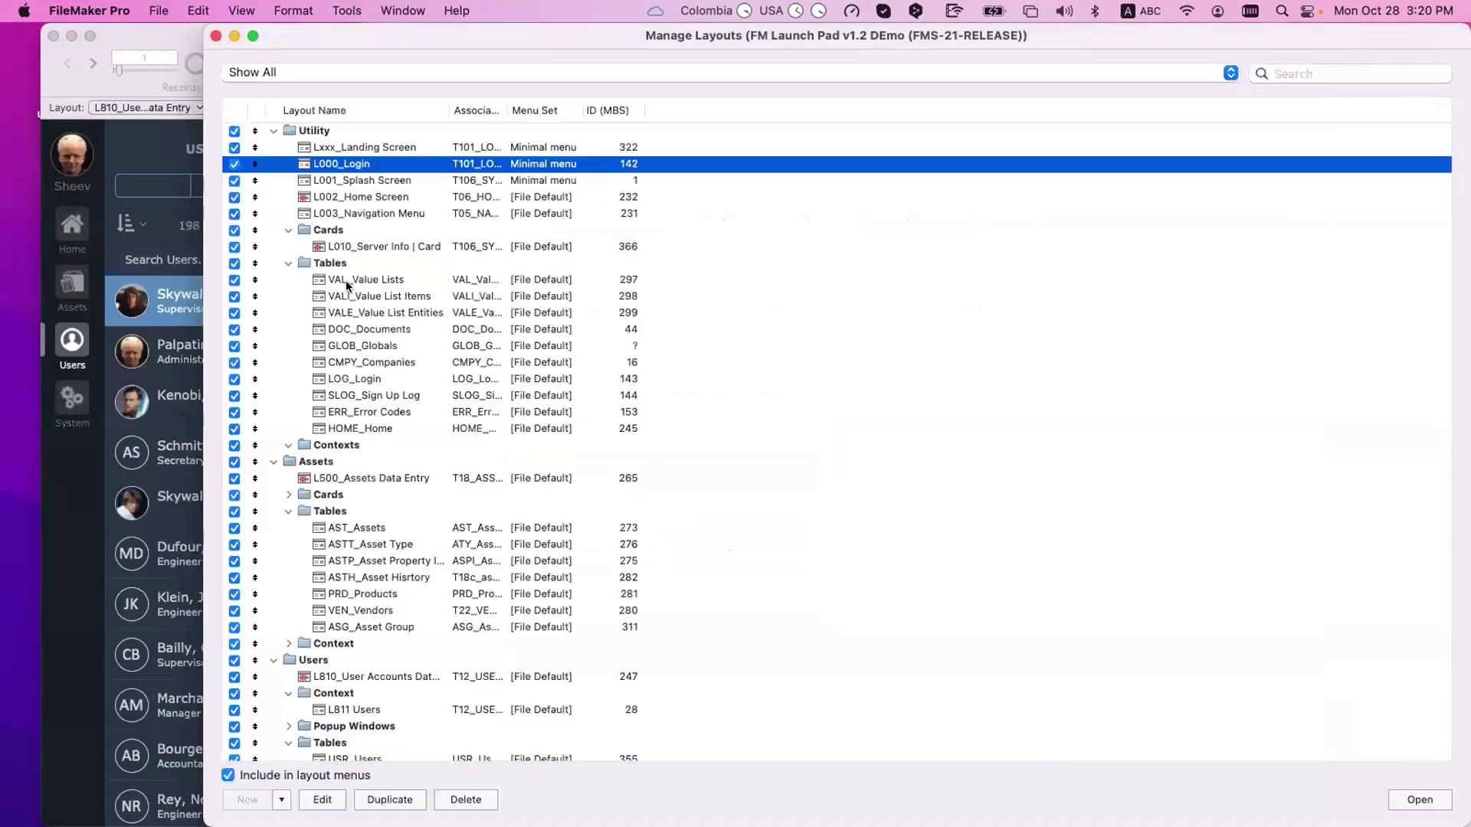
pyautogui.moveTo(438, 55); pyautogui.dragTo(867, 193)
pyautogui.click(234, 320)
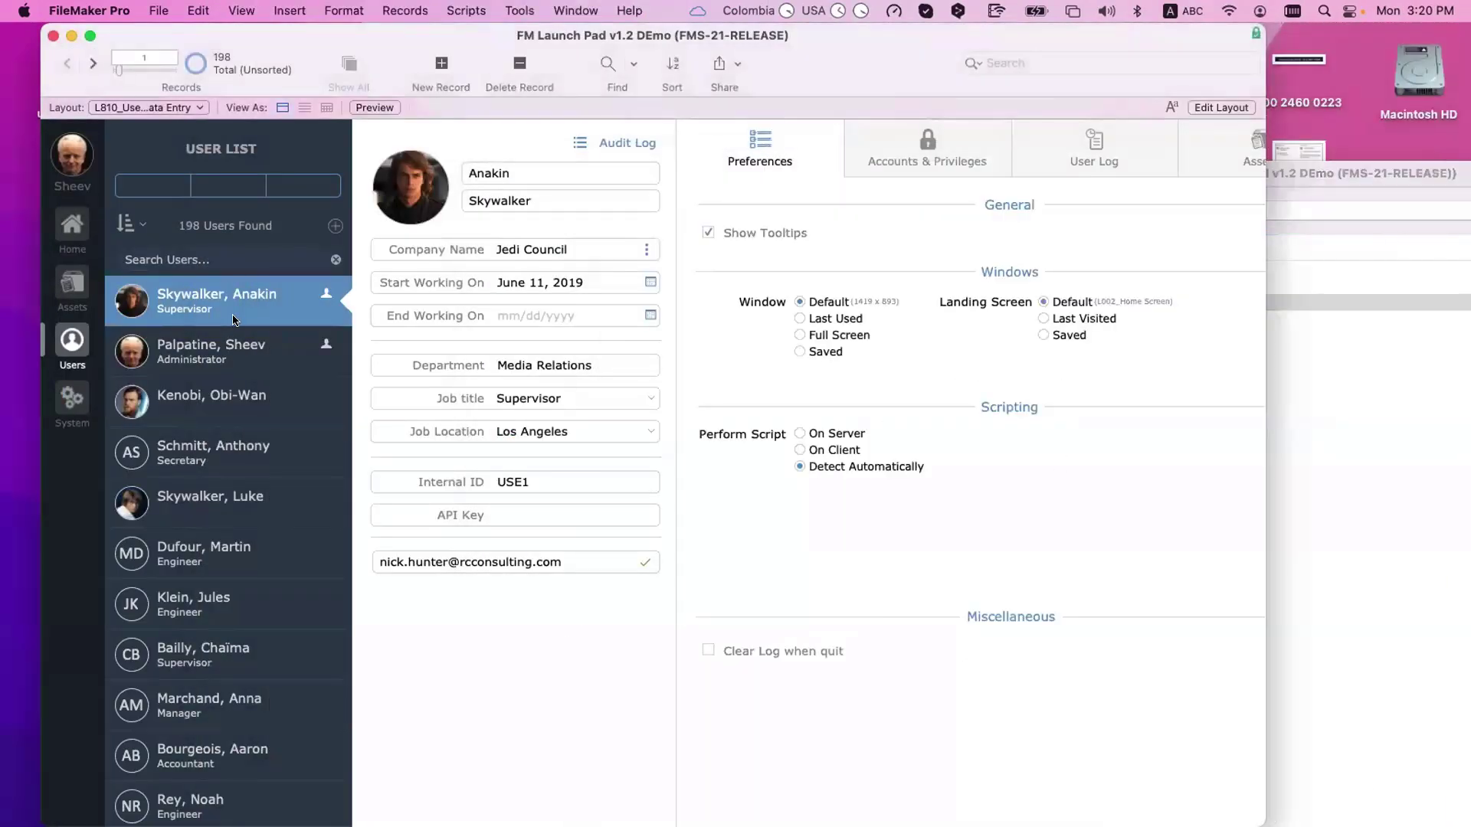
# - Look up the __ID User primary key in the USR_Users field definitions and close the database manager
pyautogui.press('super+shift+d')
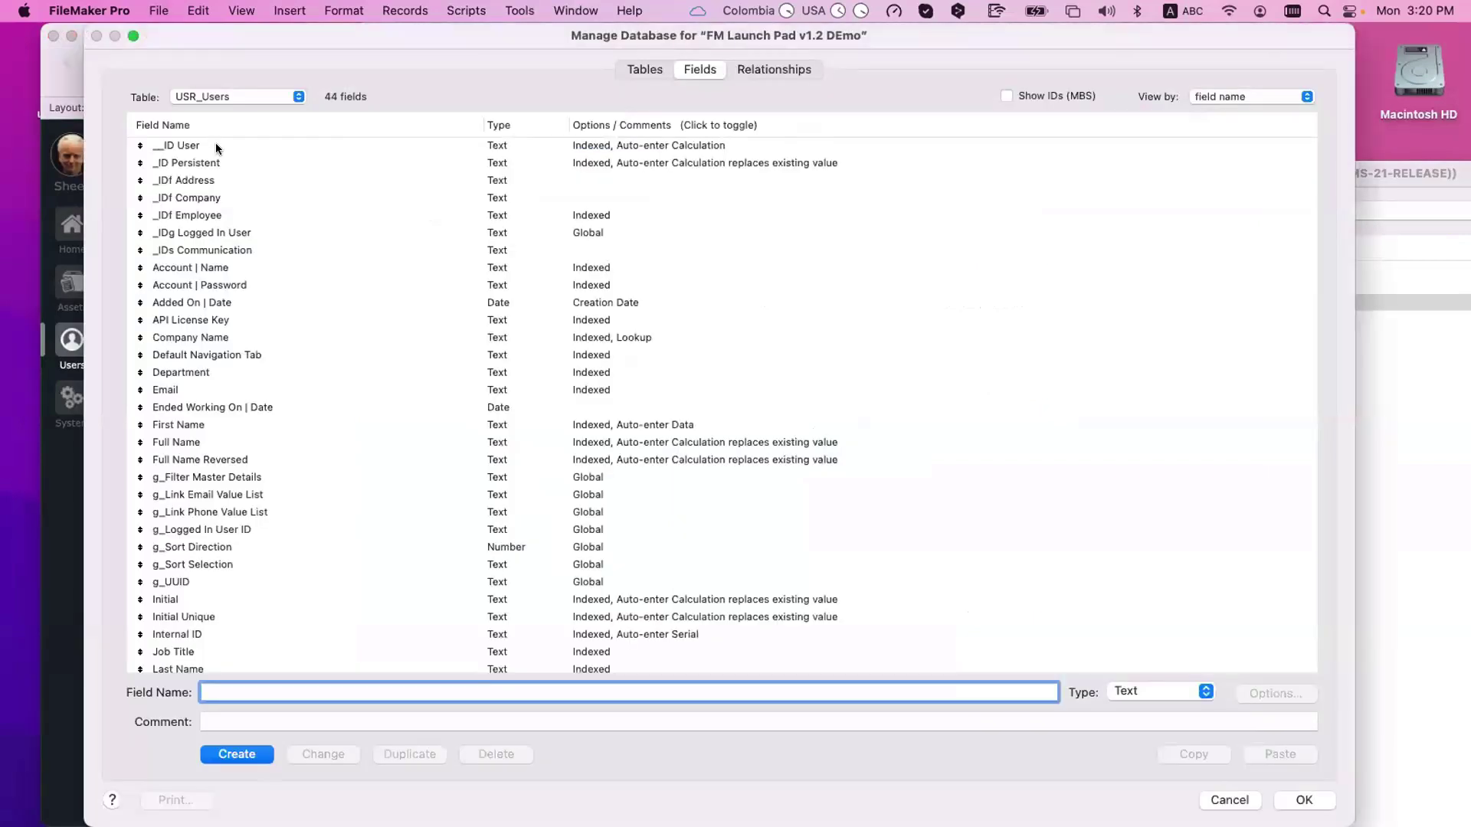
pyautogui.click(161, 146)
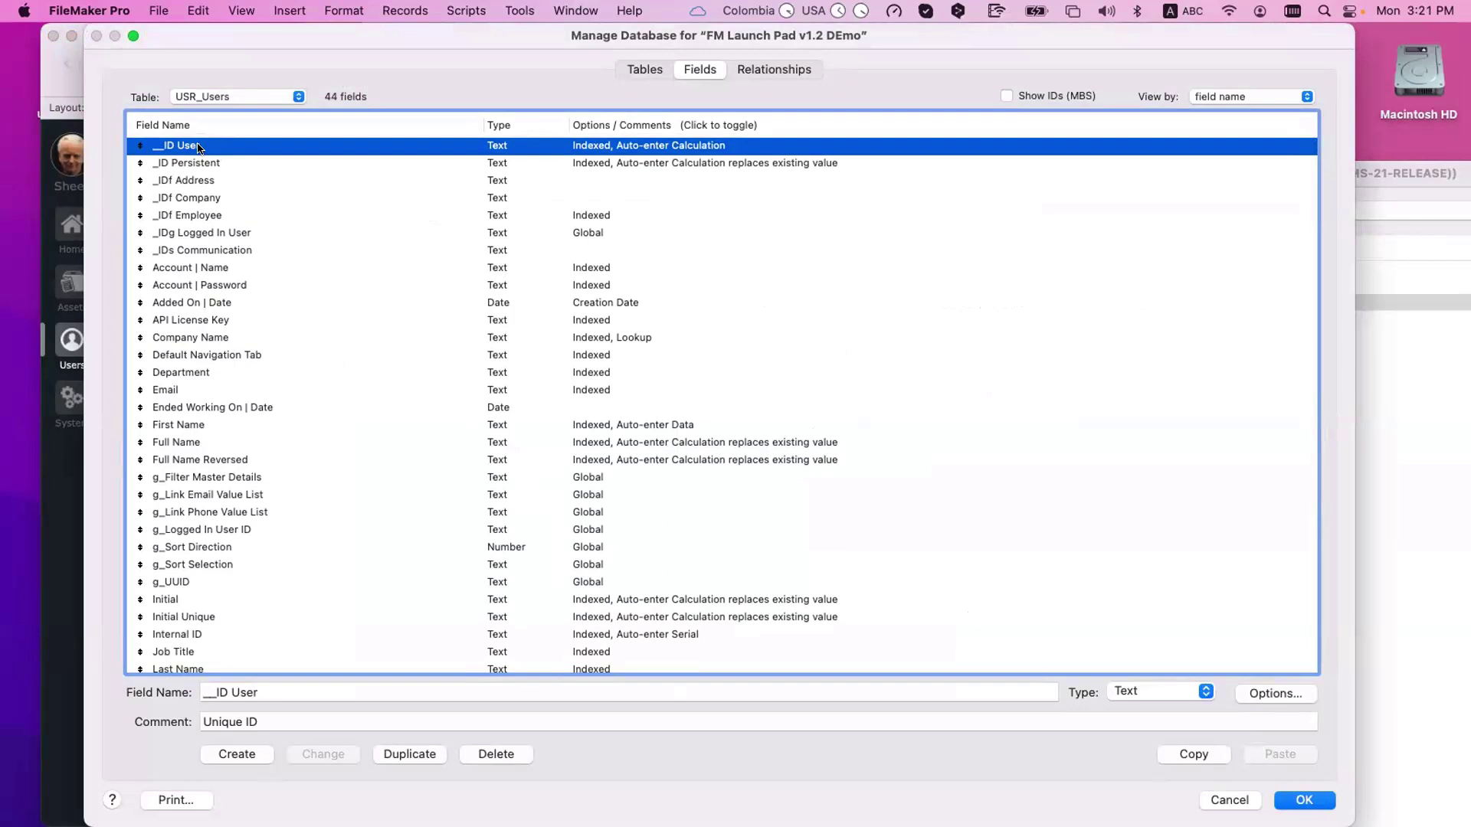
pyautogui.press('Escape')
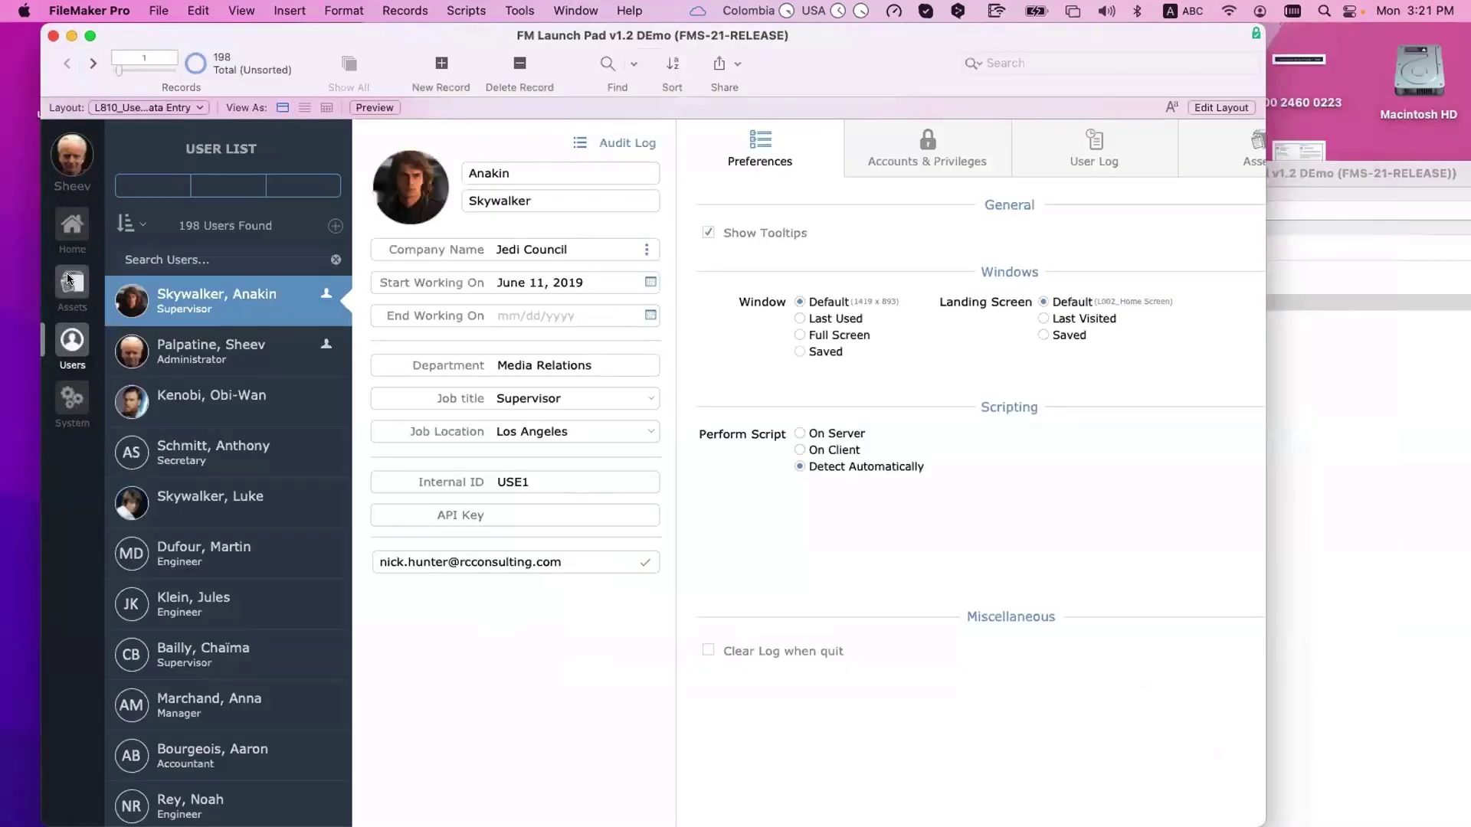
# - Go to the Assets screen and look up the _IDf User foreign key in the AST_Assets field definitions
pyautogui.click(71, 282)
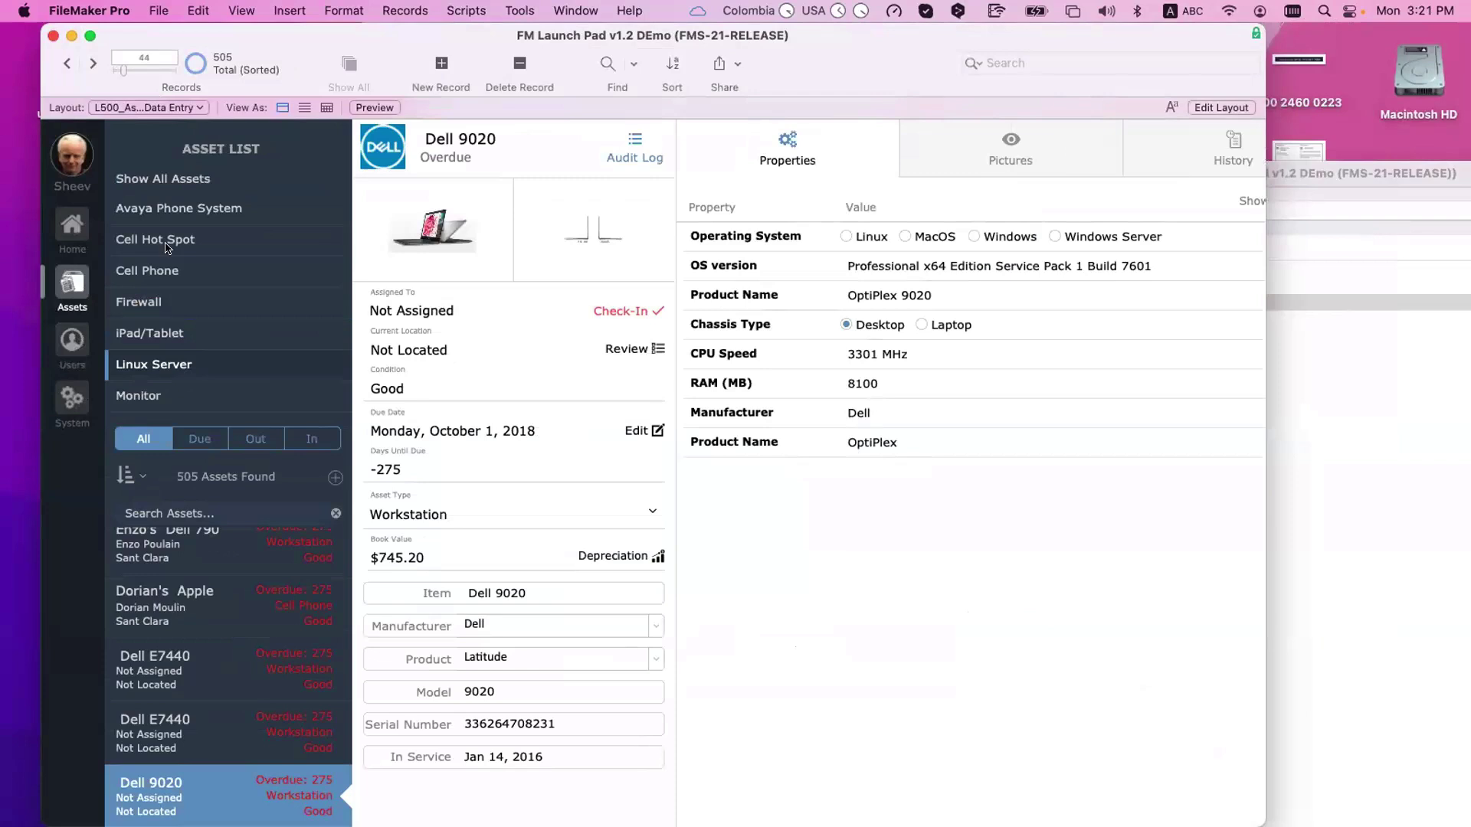
pyautogui.press('super+shift+d')
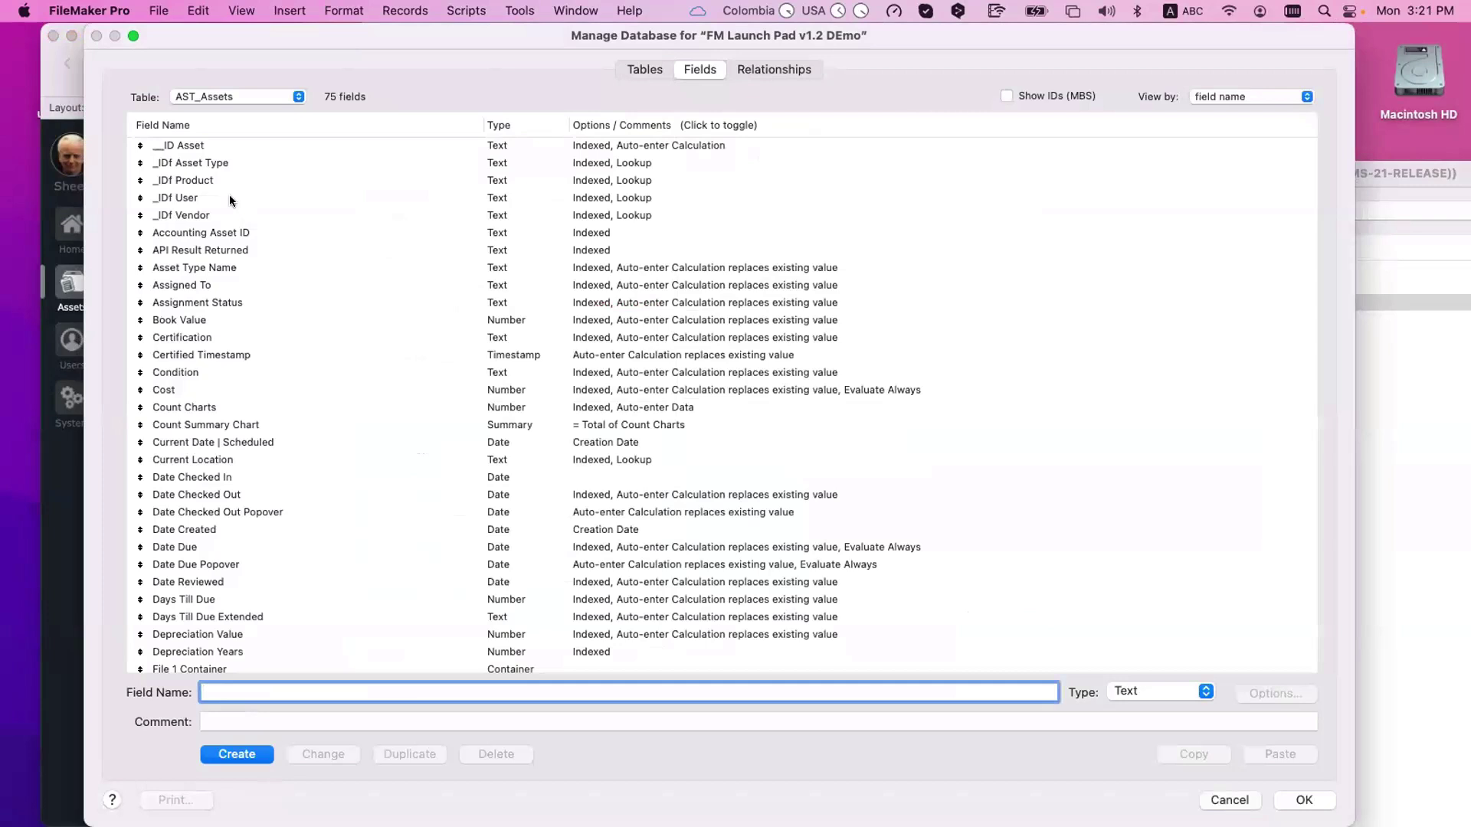
pyautogui.click(231, 200)
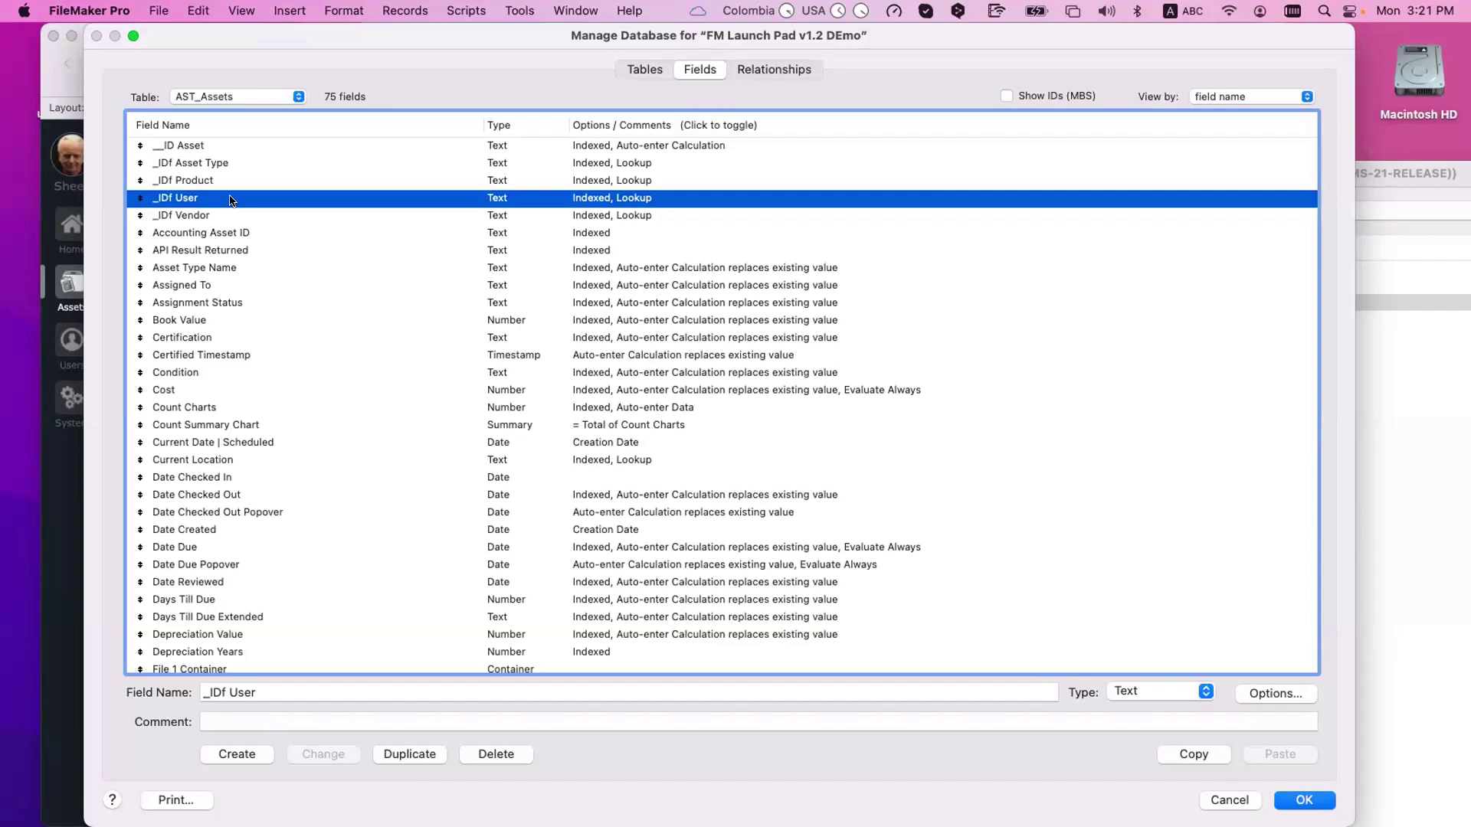
pyautogui.press('Escape')
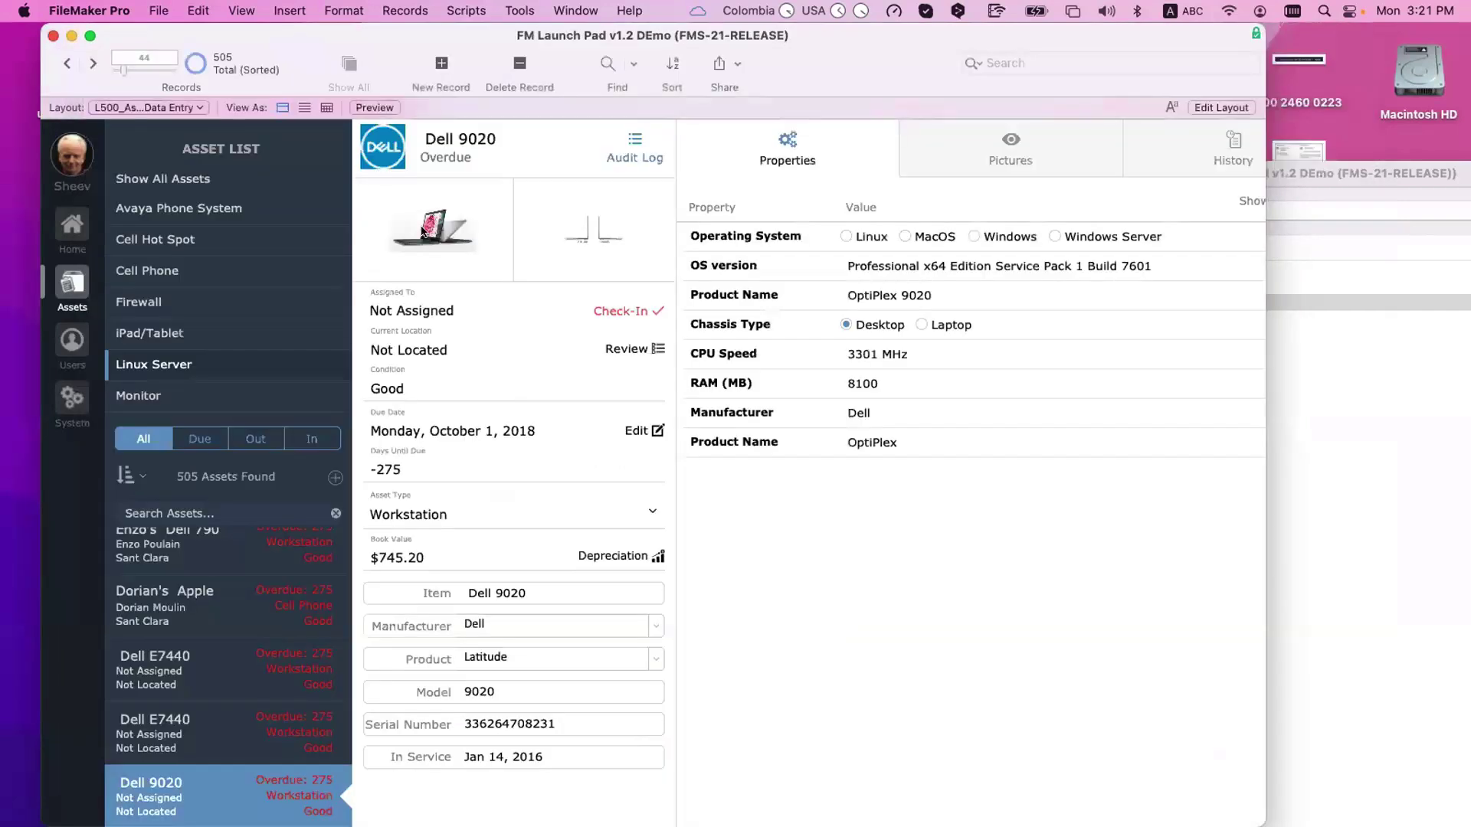
# - Place a g_Logged In User ID field about 470 pt wide with a label on the Home Screen layout
pyautogui.click(72, 224)
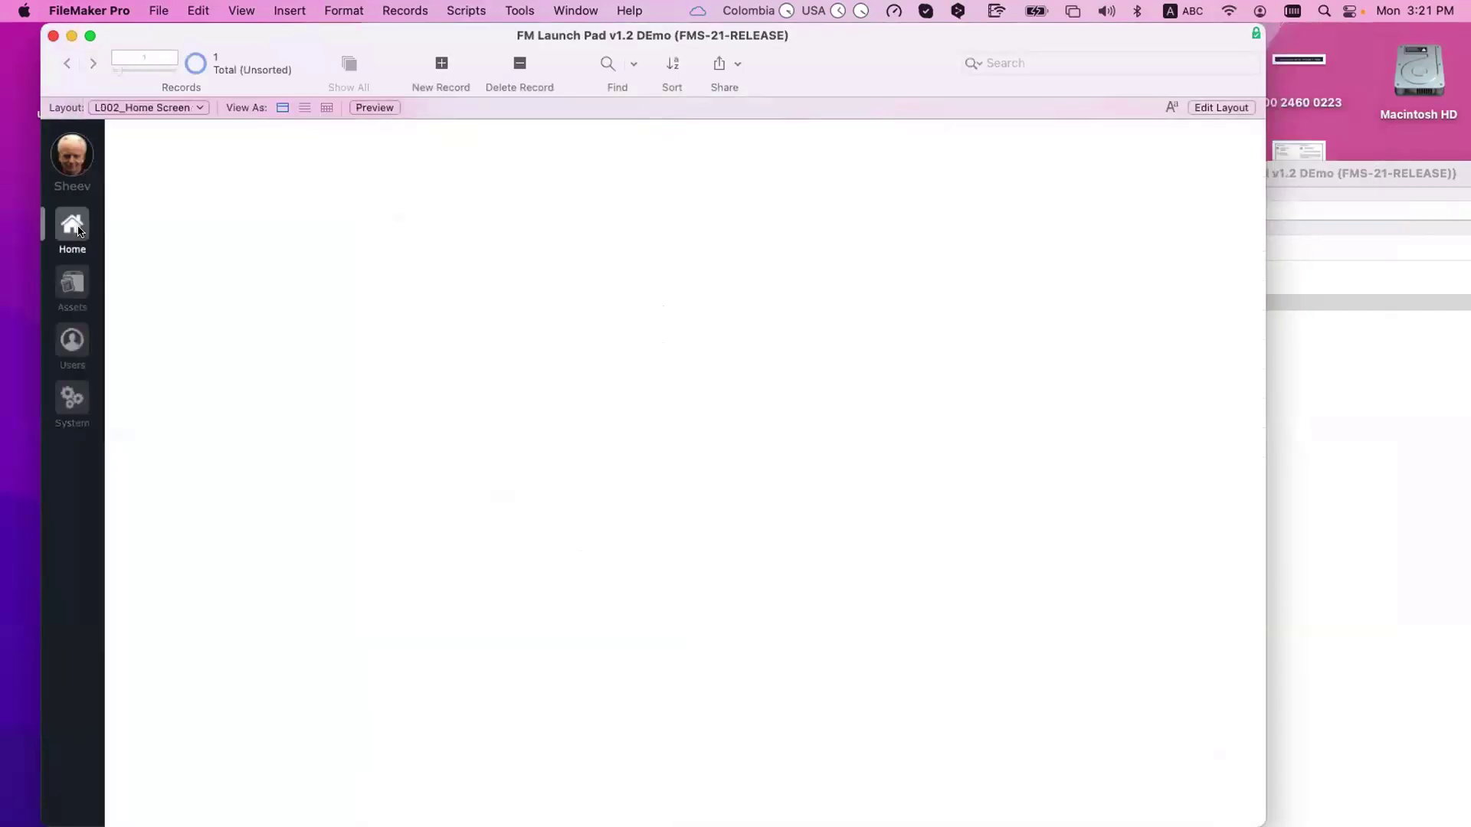
pyautogui.press('super+l')
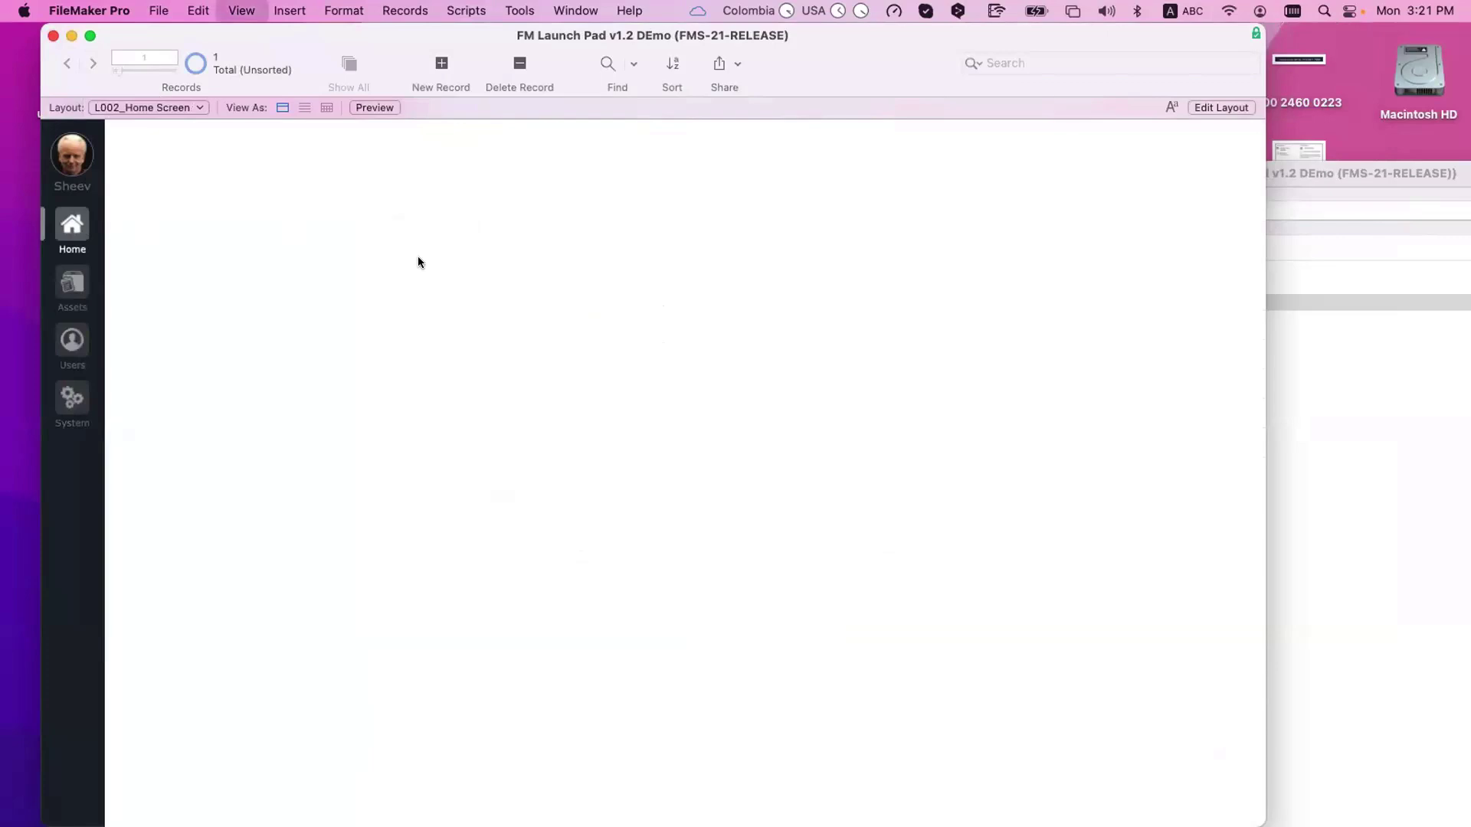
pyautogui.moveTo(887, 130); pyautogui.dragTo(530, 245)
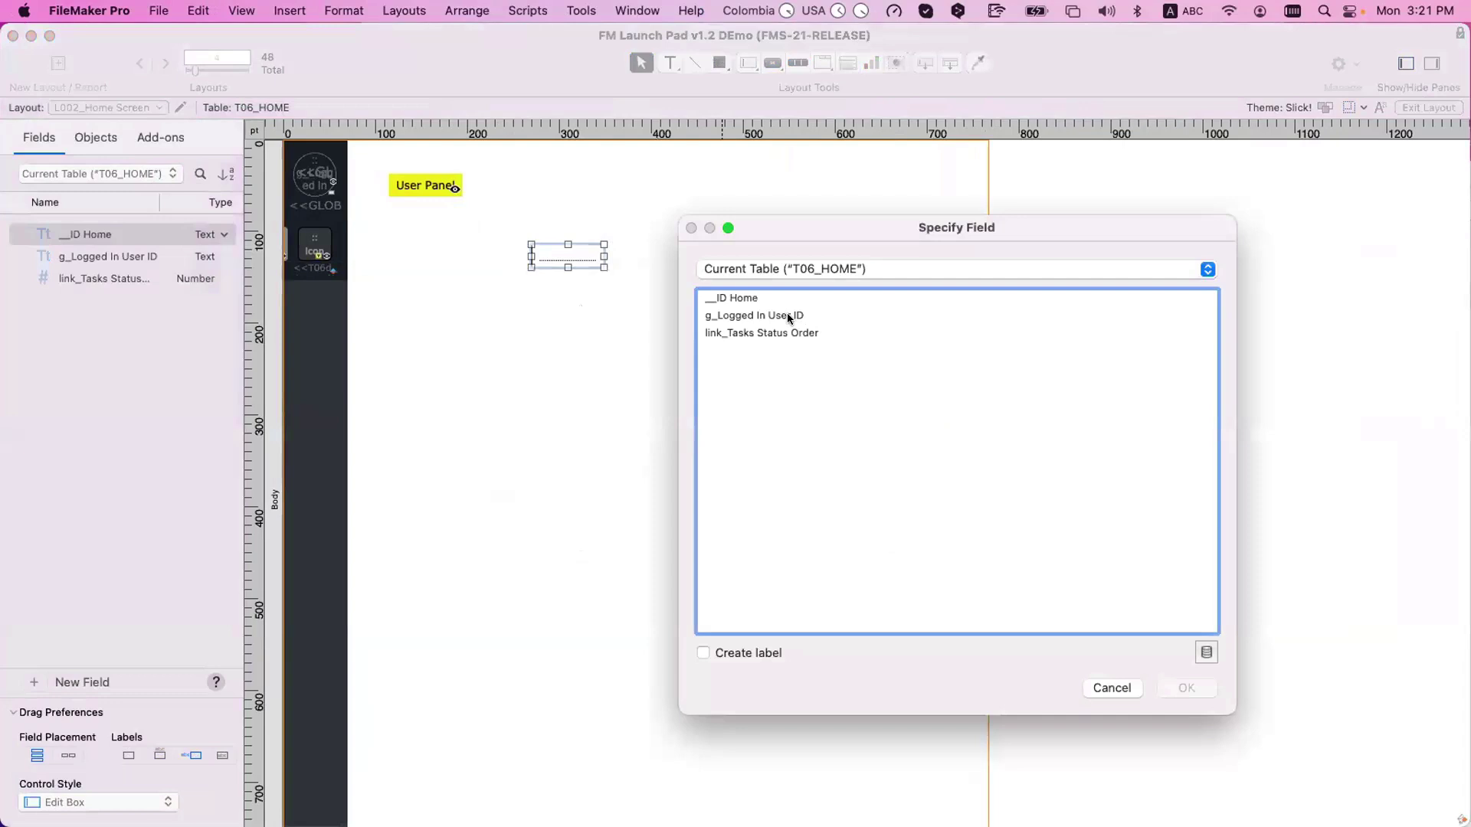
pyautogui.doubleClick(787, 314)
pyautogui.moveTo(597, 256); pyautogui.dragTo(968, 265)
pyautogui.doubleClick(783, 259)
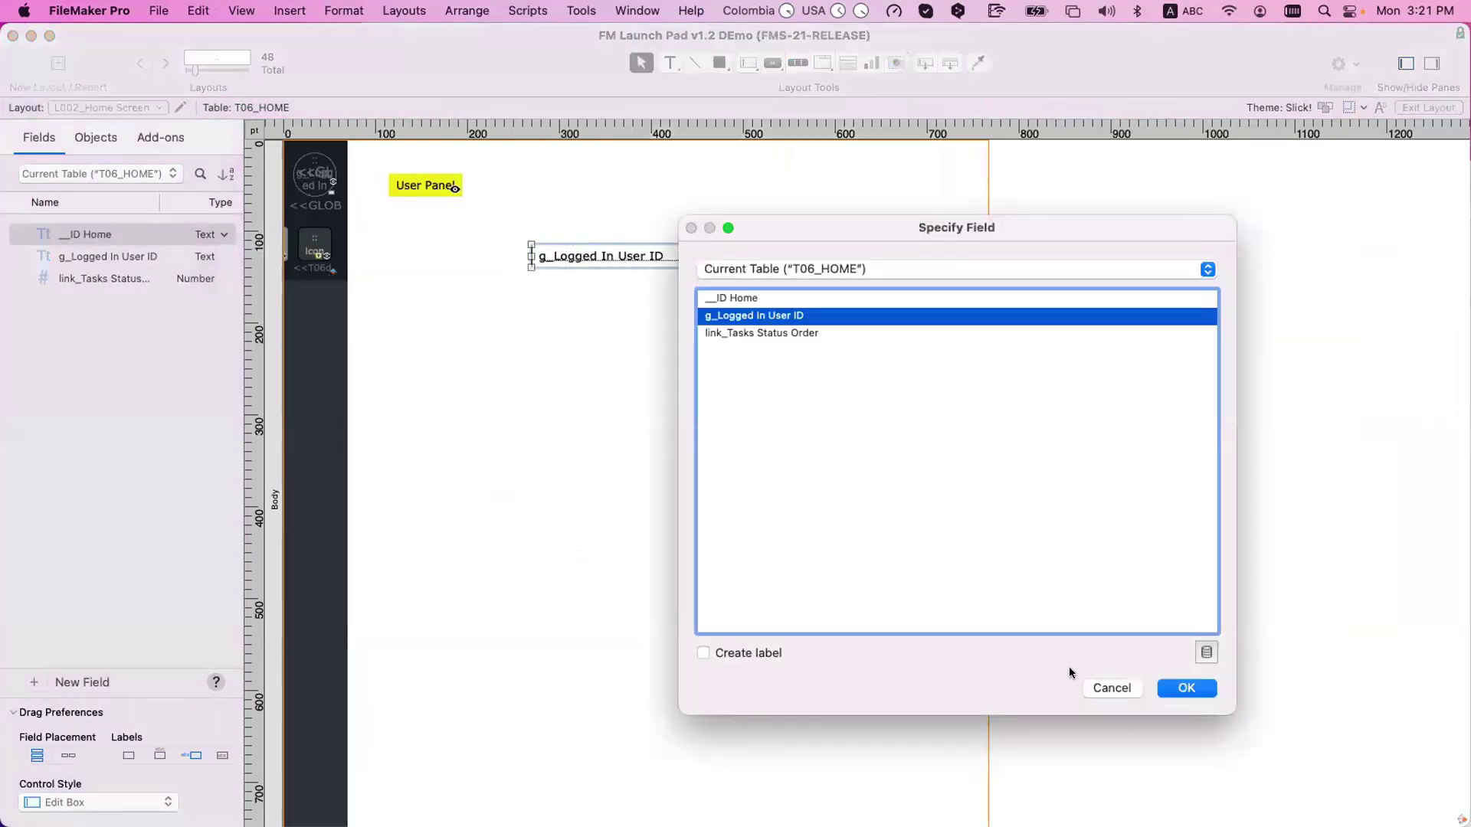
pyautogui.click(755, 659)
pyautogui.press('Return')
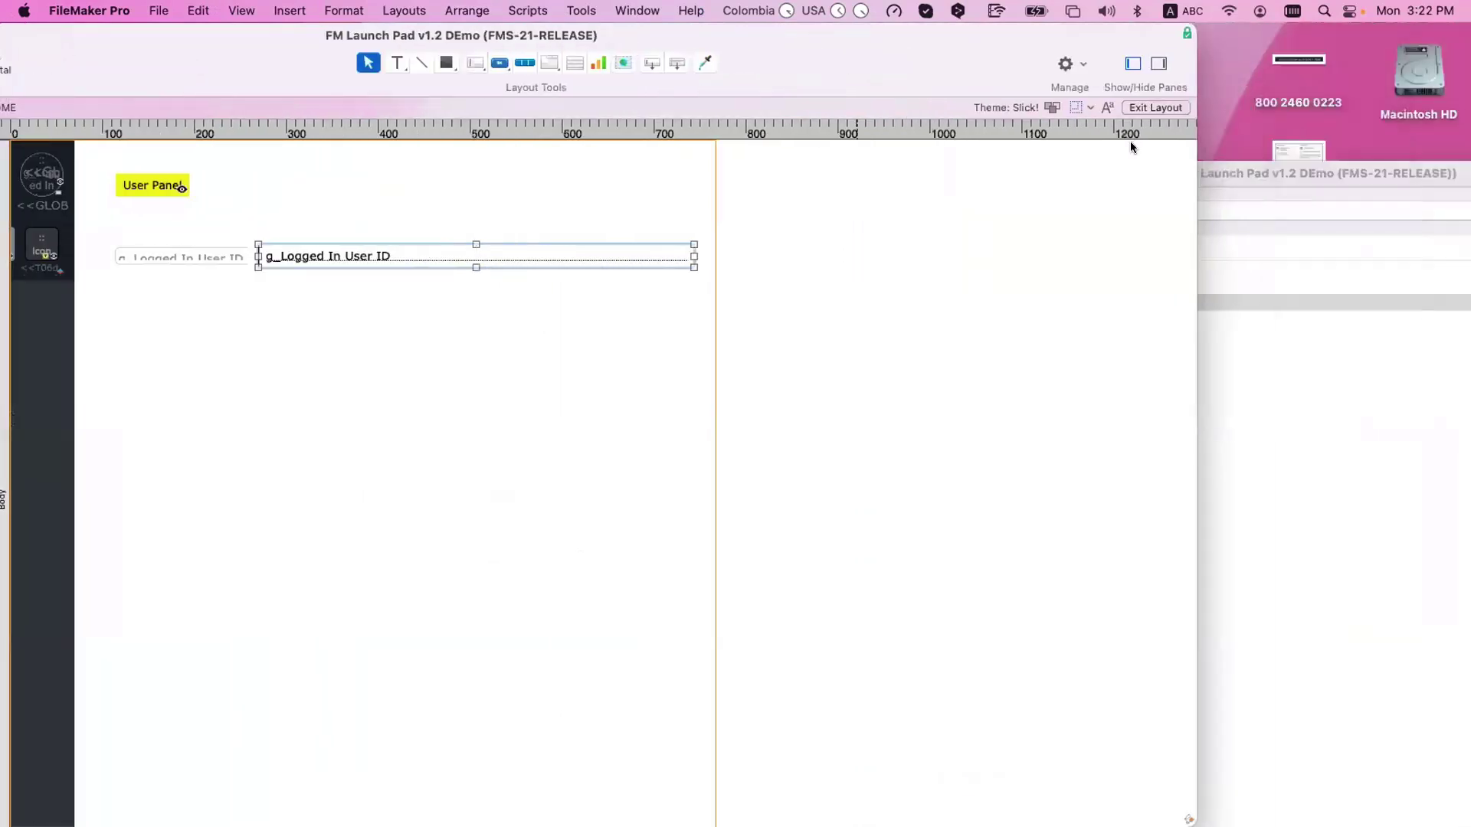
# - Give the g_Logged In User ID field a border on all sides and round its left corners, using the Inspector's appearance settings
pyautogui.hscroll(5, 1039, 224)
pyautogui.click(1151, 63)
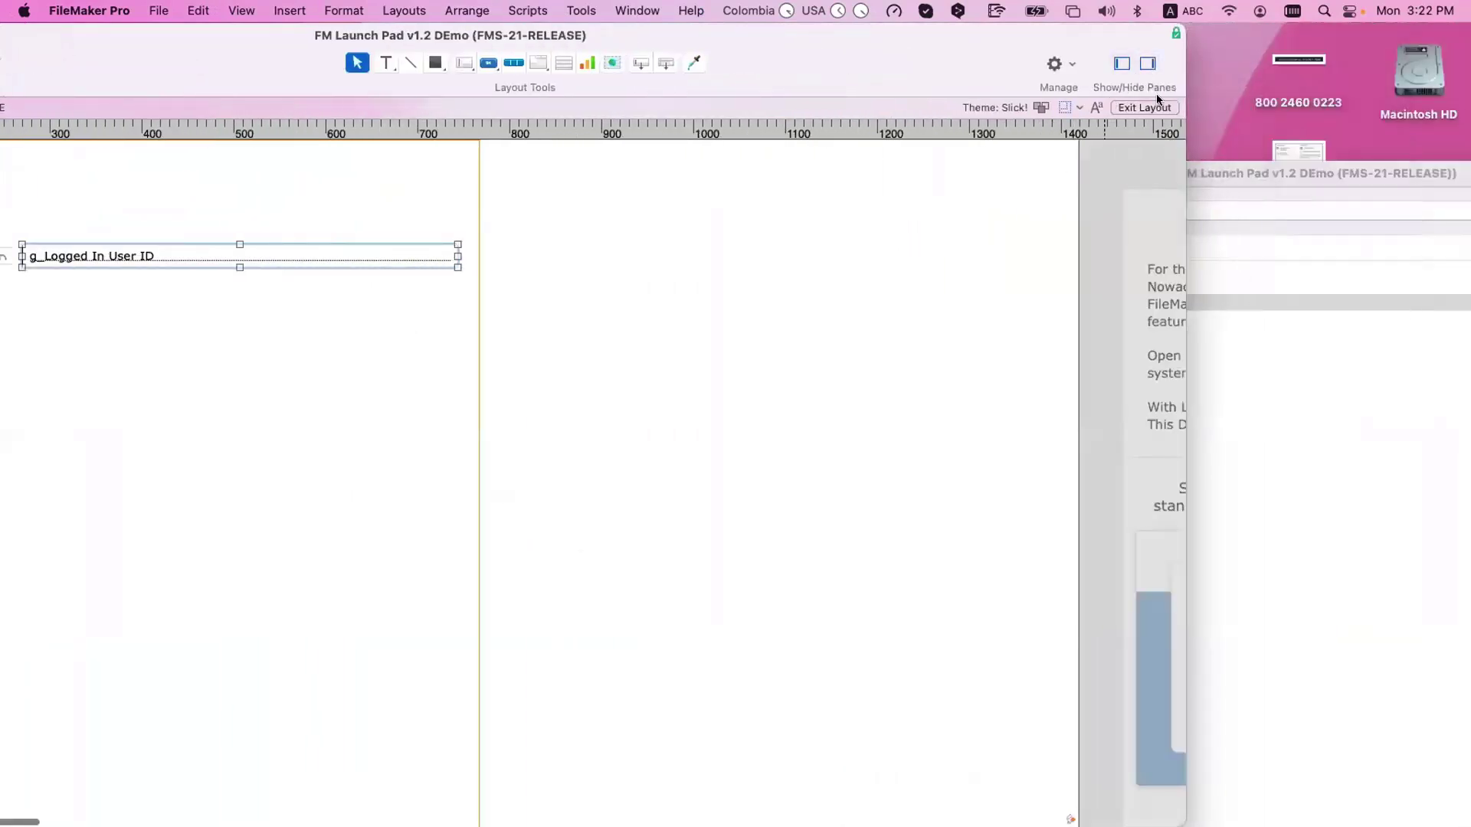
pyautogui.click(1384, 137)
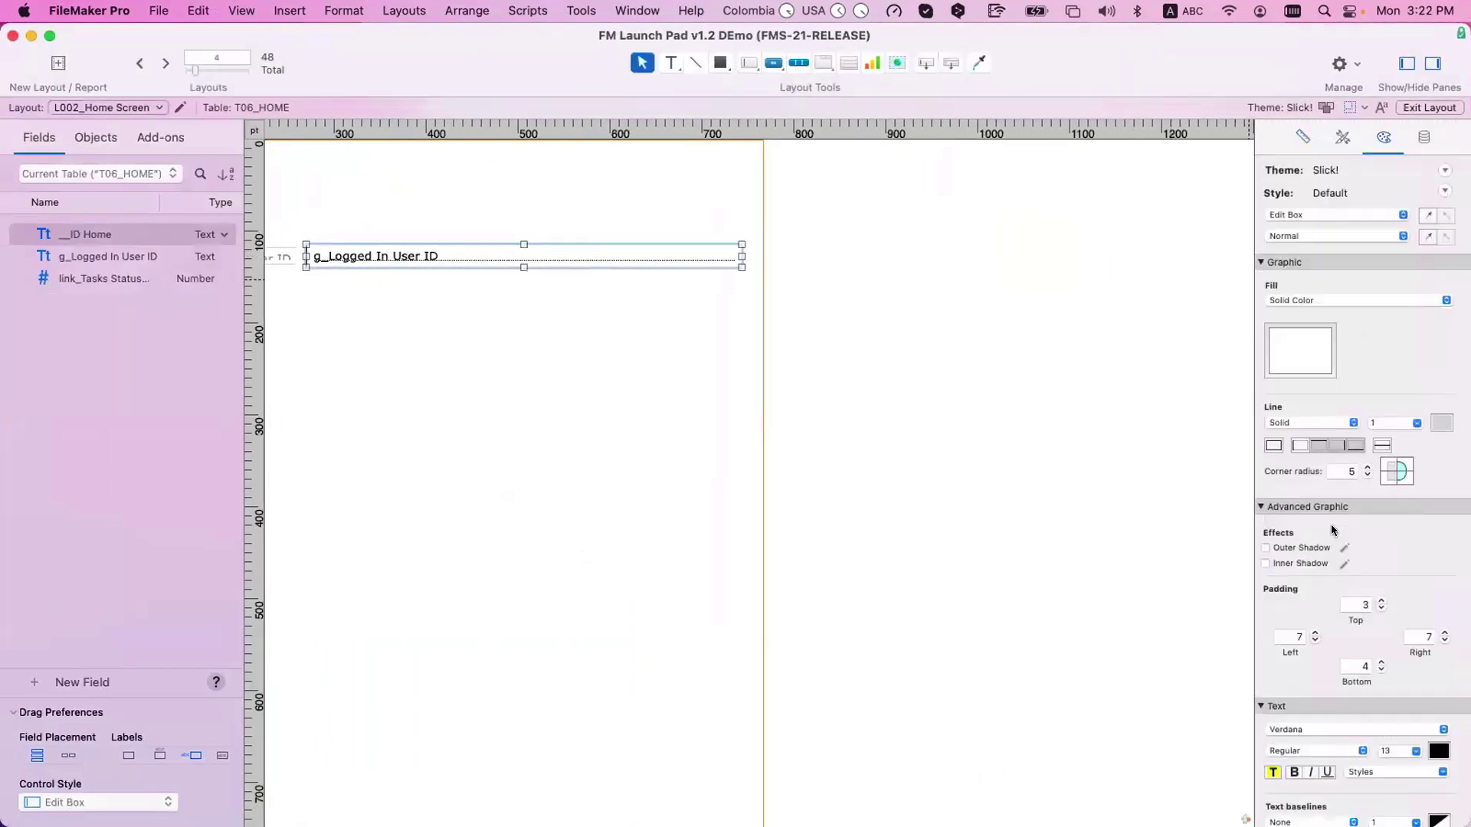
pyautogui.click(1273, 445)
pyautogui.click(1389, 465)
pyautogui.click(1390, 478)
# - Move the g_Logged In User ID label flush against the left edge of its field
pyautogui.hscroll(-5, 322, 252)
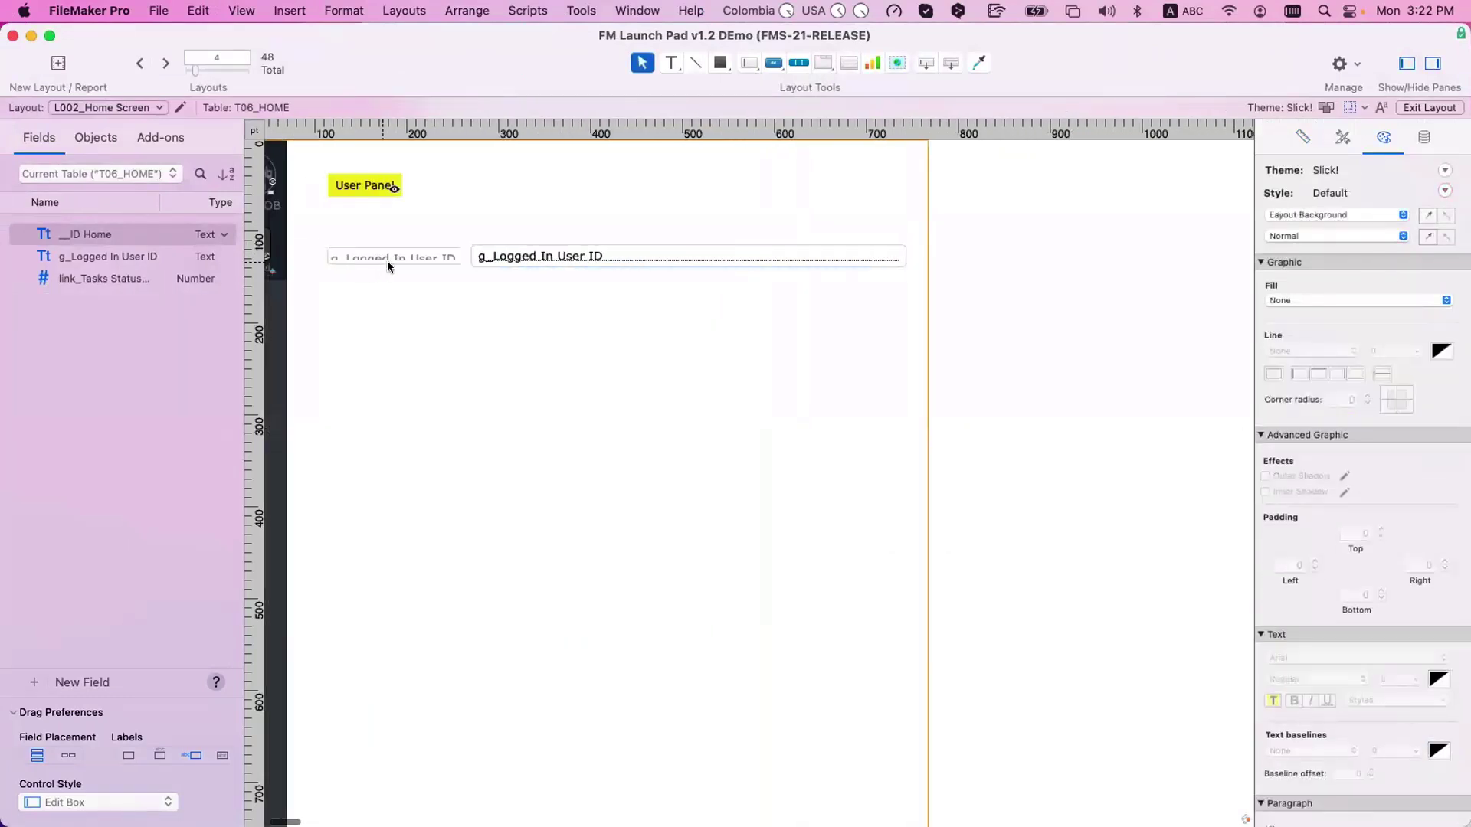
pyautogui.click(388, 260)
pyautogui.moveTo(391, 263); pyautogui.dragTo(401, 261)
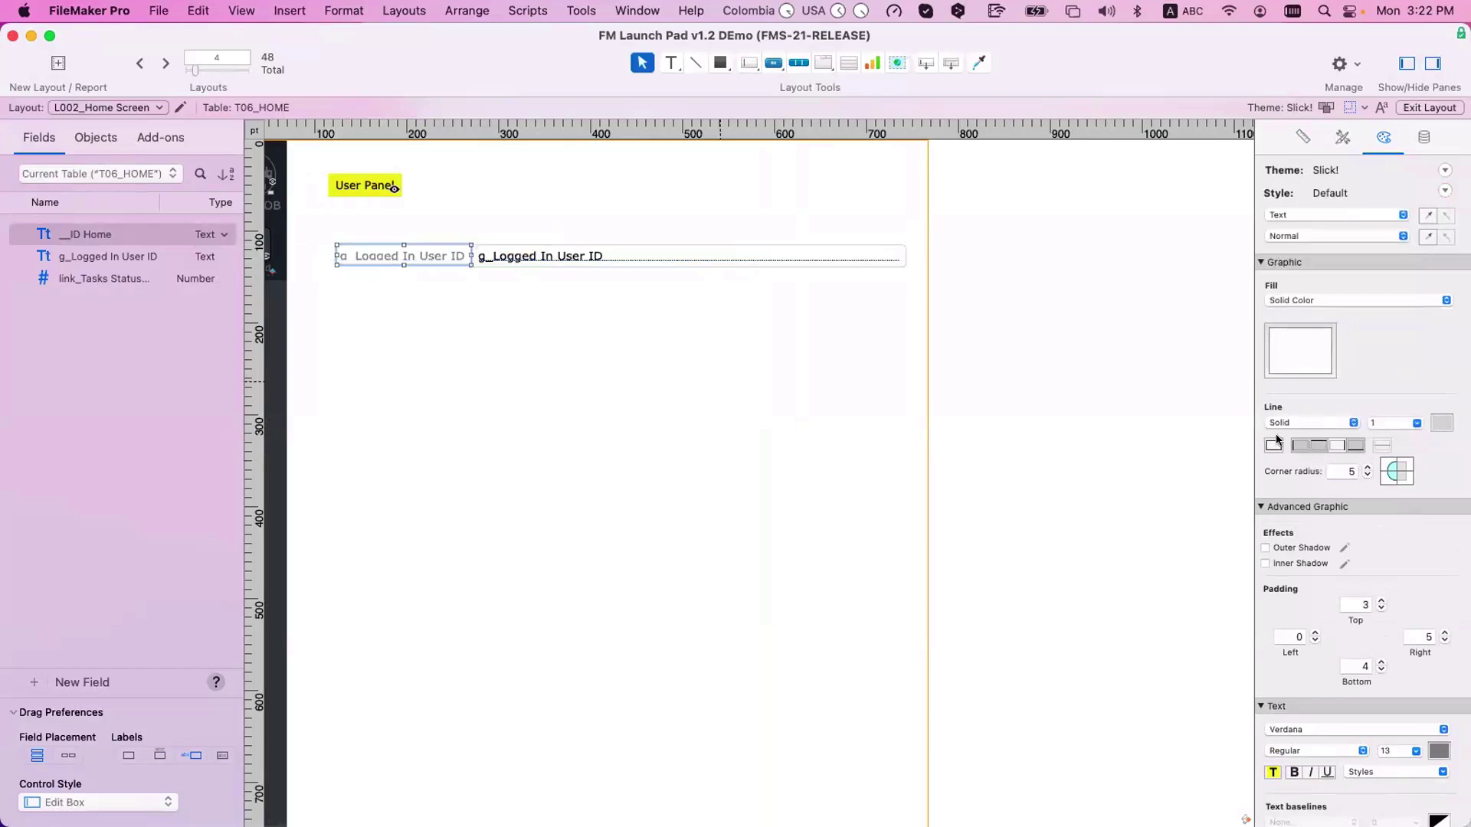
# - Try the label without its left border and with different corner rounding, and restore the left border and rounded left corners
pyautogui.click(1300, 444)
pyautogui.click(1393, 470)
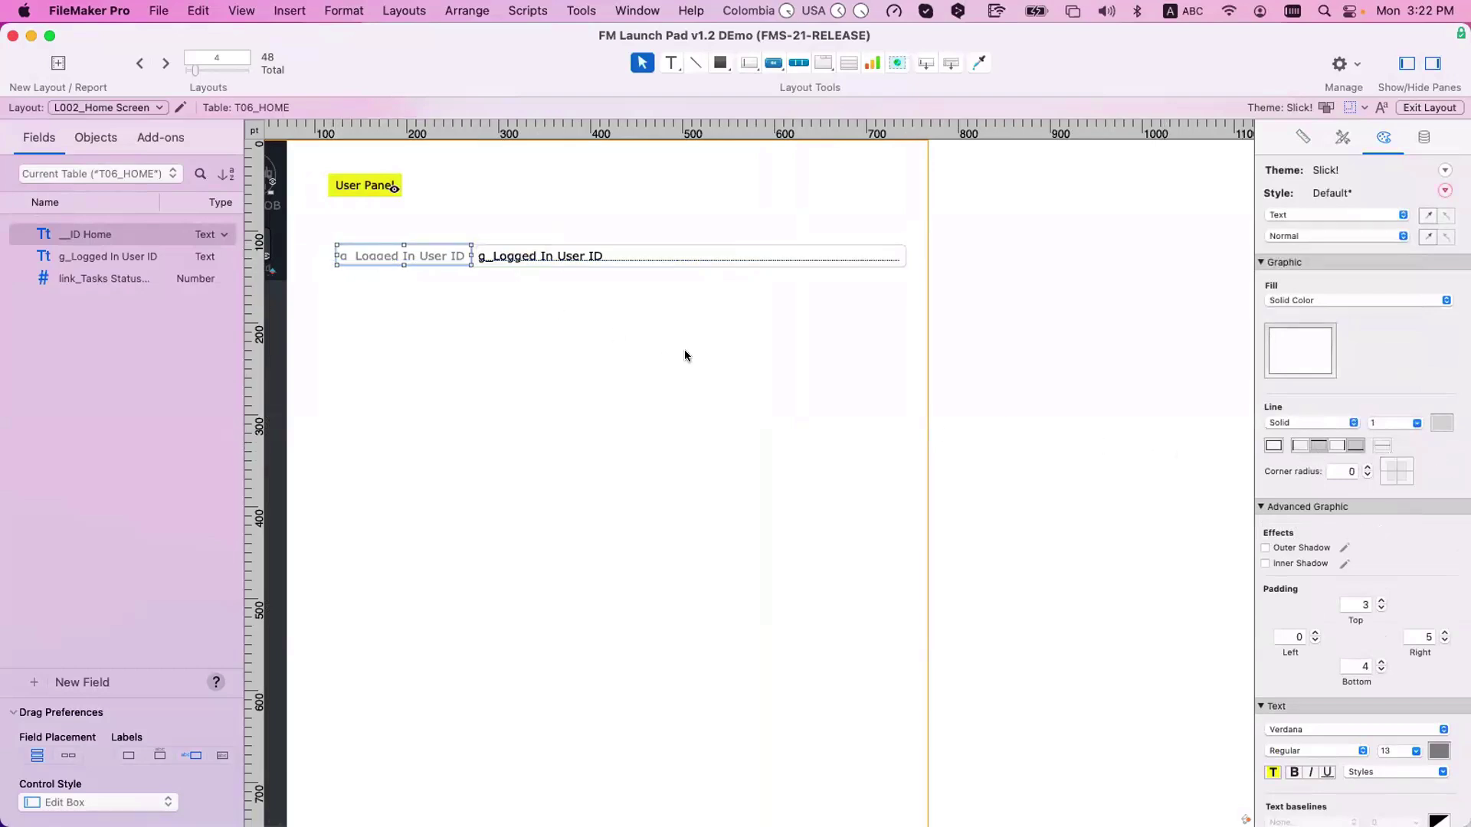
pyautogui.click(1394, 470)
pyautogui.click(633, 354)
pyautogui.click(448, 254)
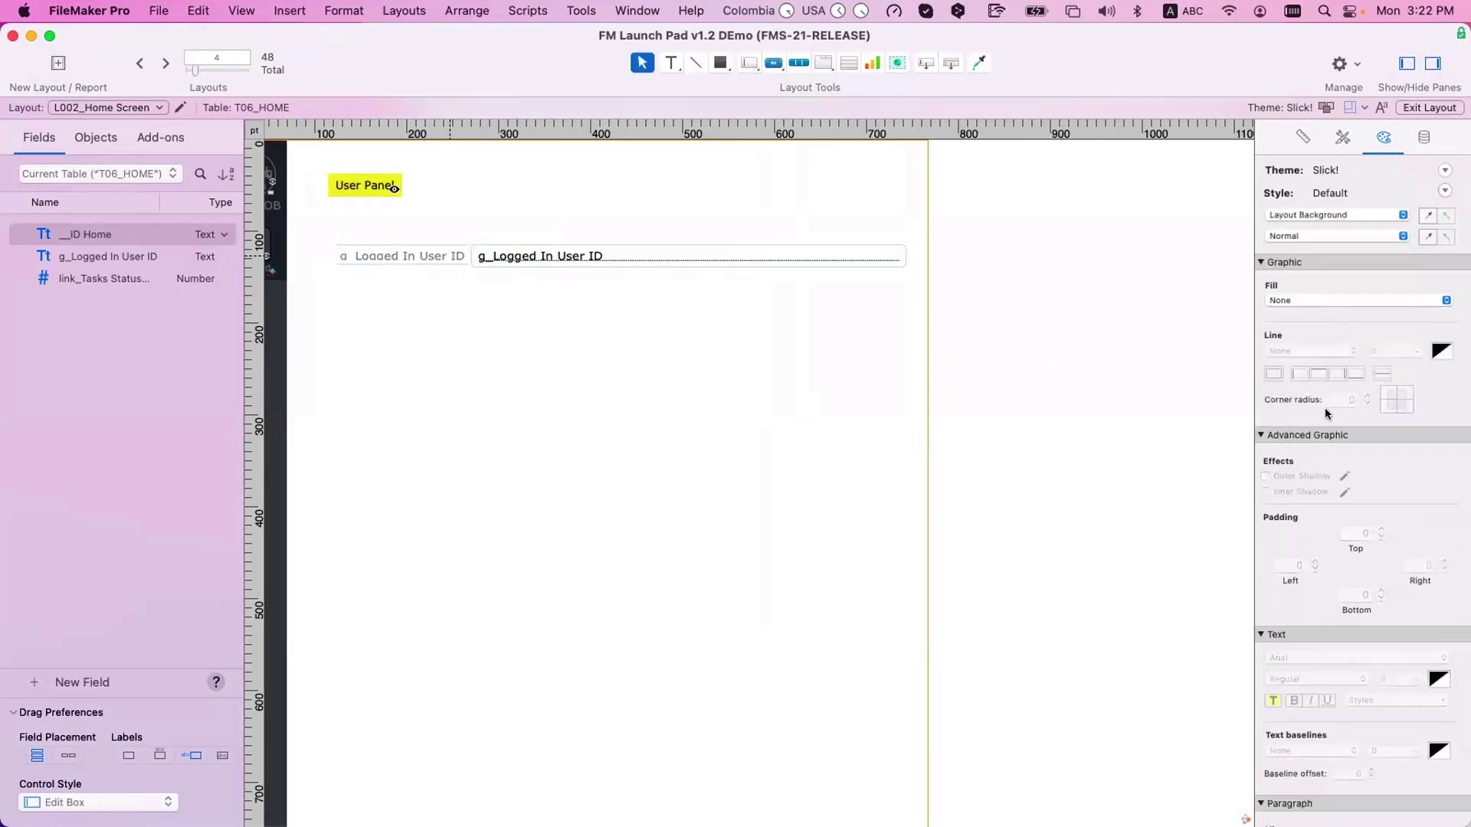
pyautogui.click(1300, 445)
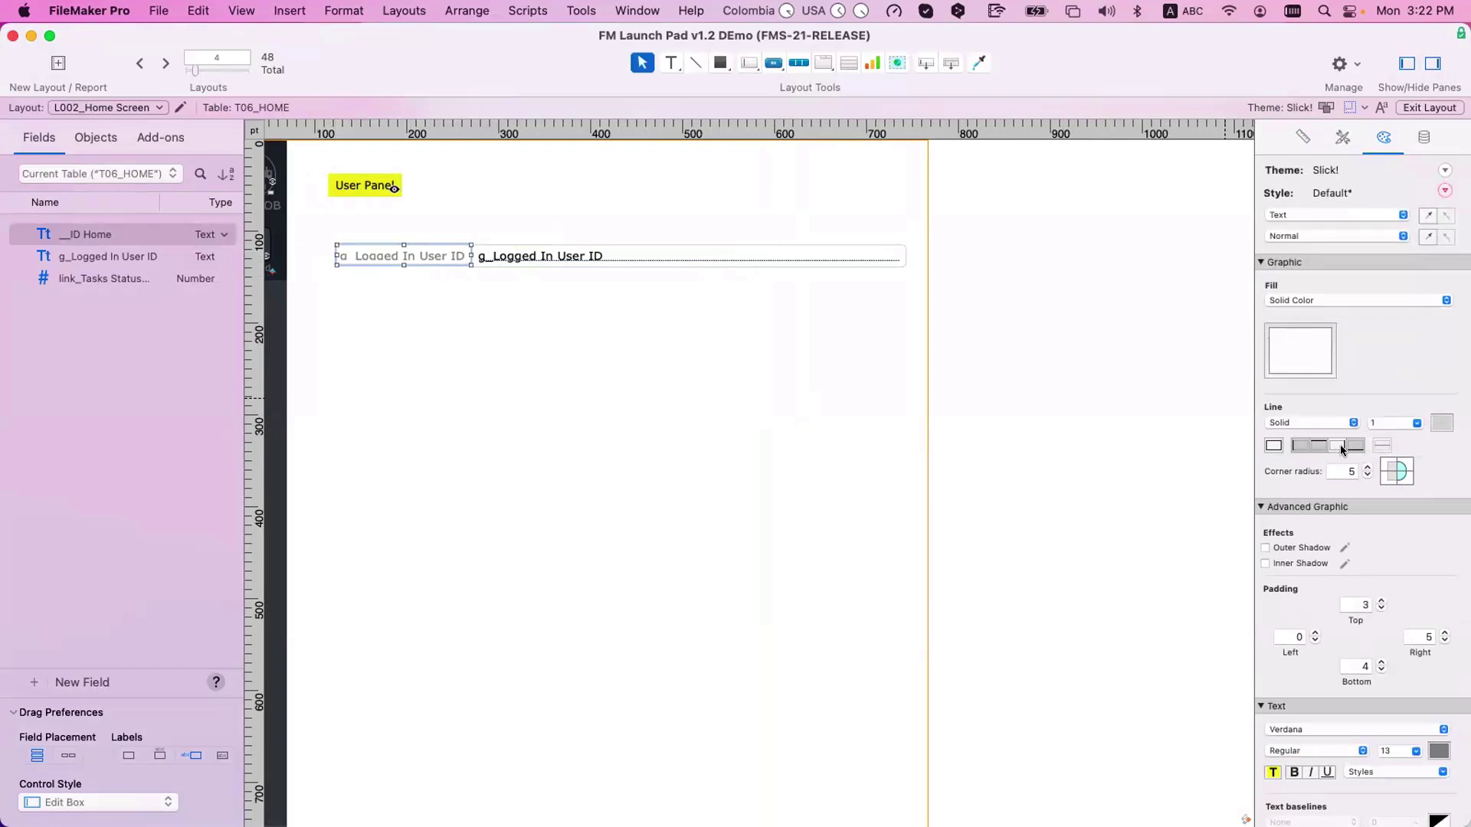
pyautogui.click(1396, 470)
pyautogui.click(831, 406)
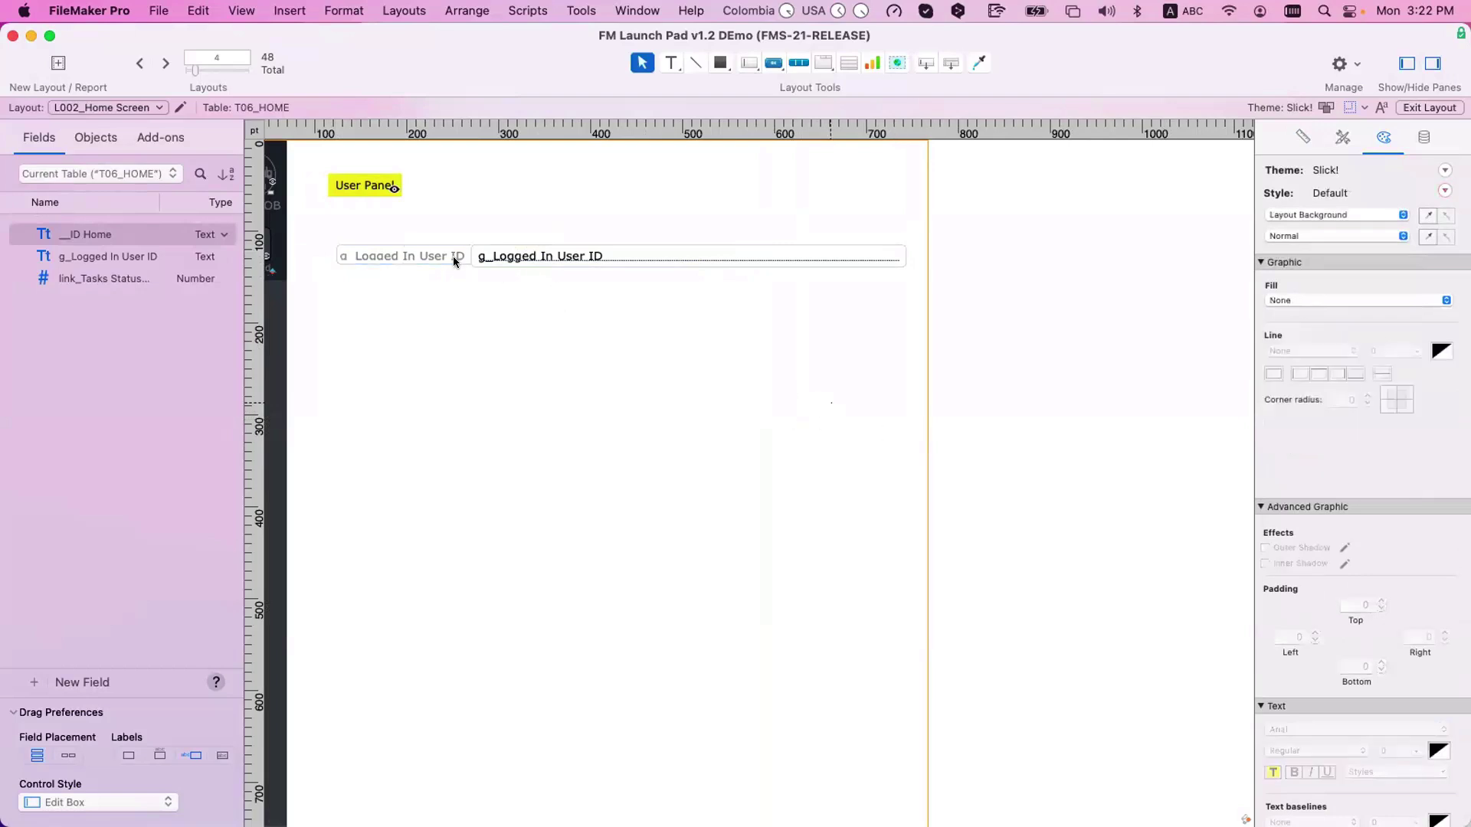
# - Increase the g_Logged In User ID label's height to match the adjoining field
pyautogui.click(389, 260)
pyautogui.moveTo(402, 265); pyautogui.dragTo(402, 267)
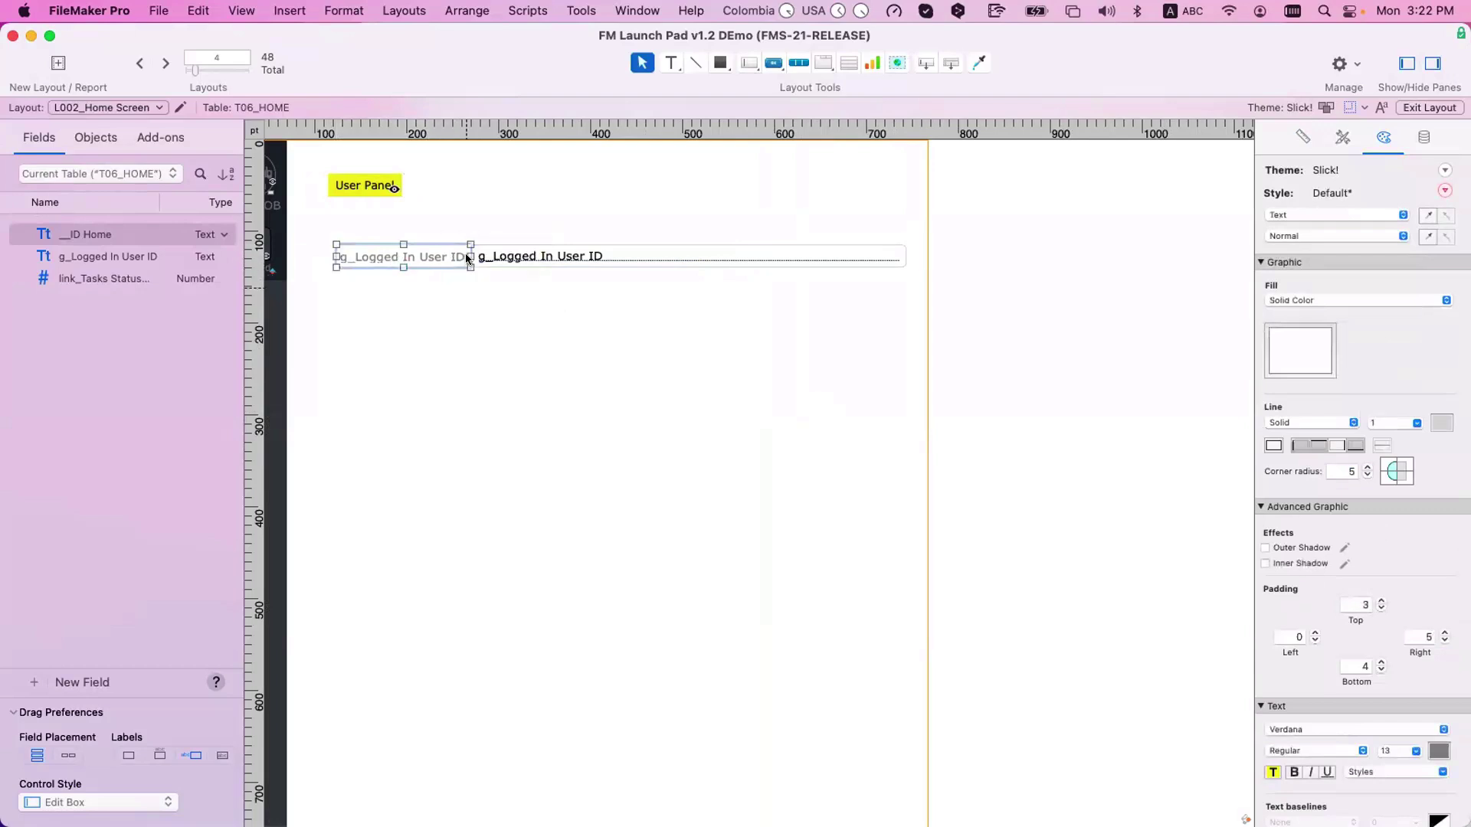
pyautogui.click(468, 288)
# - Return the Home screen to Browse mode and inspect the value in the g_Logged In User ID field
pyautogui.press('super+b')
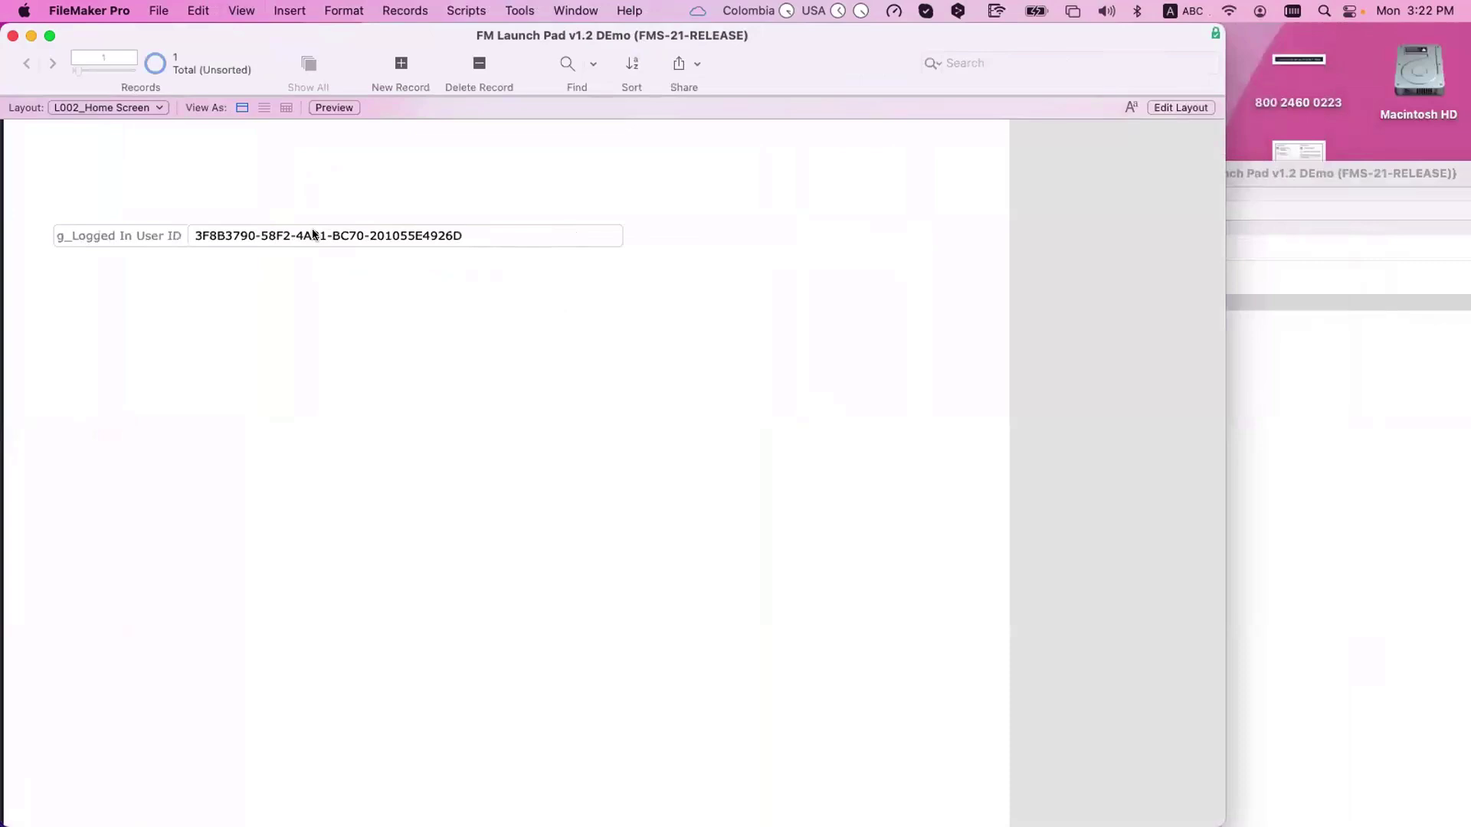
pyautogui.click(313, 235)
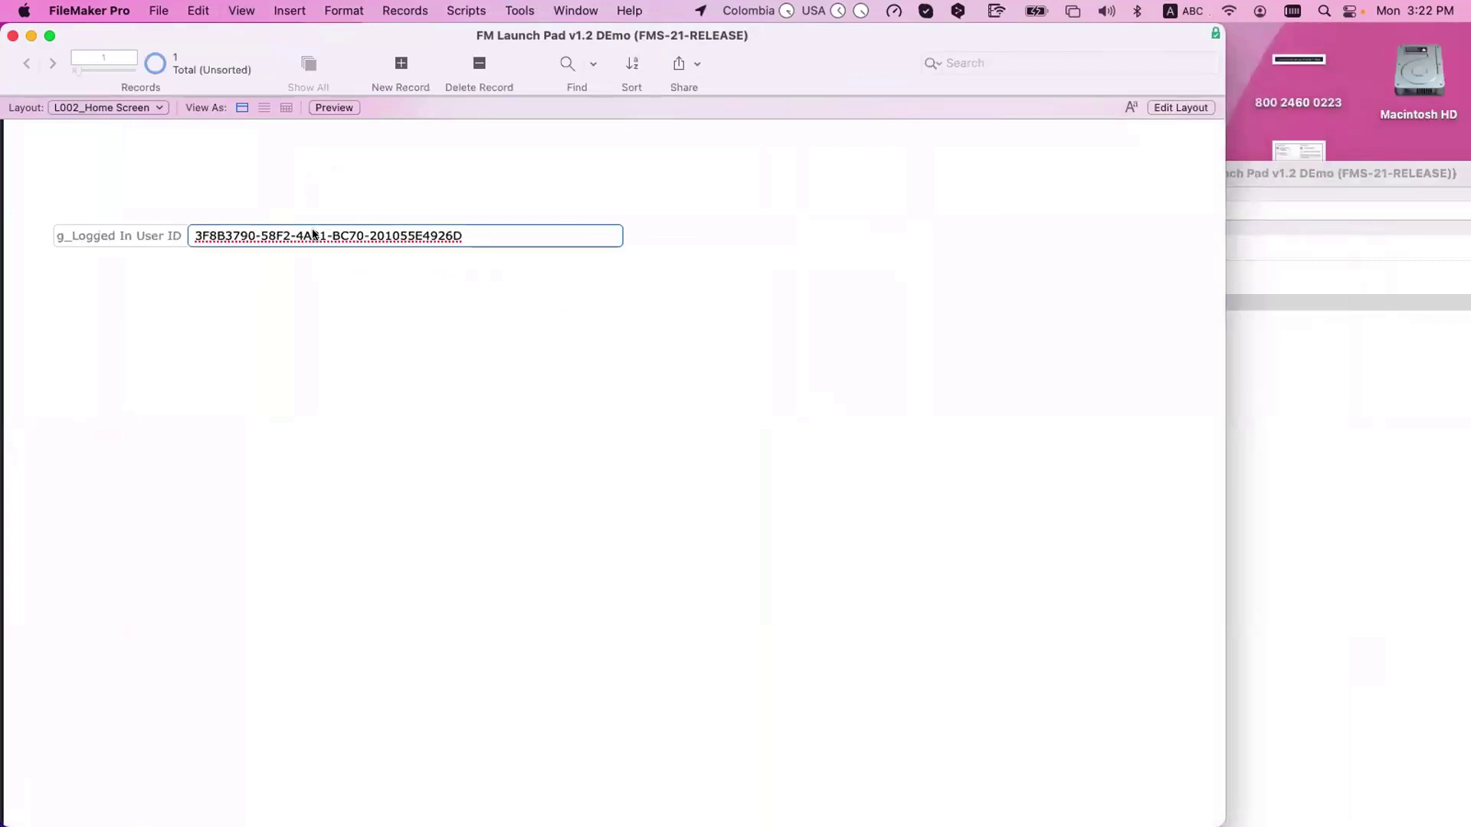
# - Review the field definitions of the HOME_Home table and leave the database definitions without changes
pyautogui.click(333, 325)
pyautogui.press('super+shift+d')
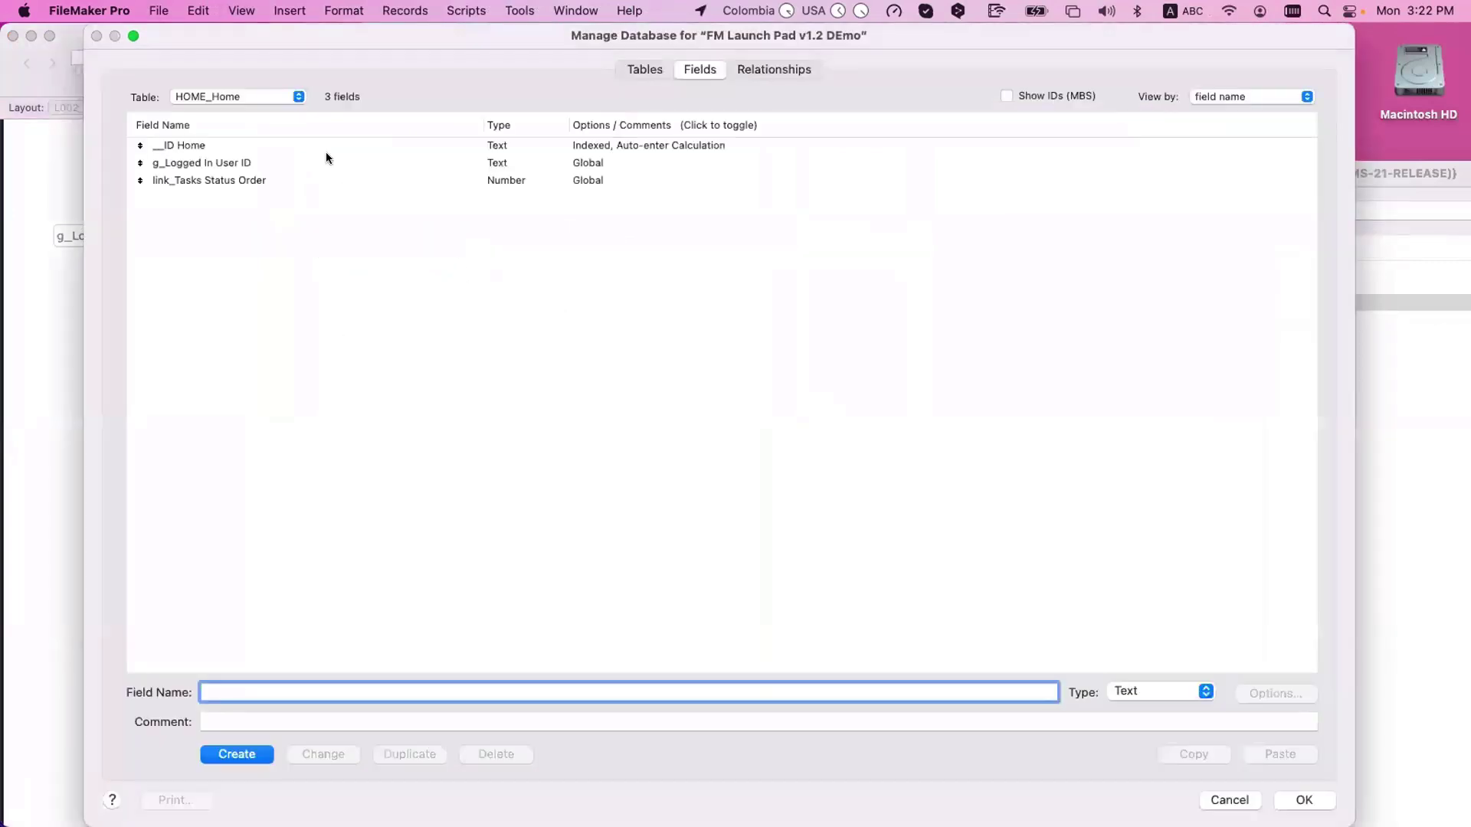
pyautogui.press('Escape')
# - Find the (0500) Sign In script in the Script Workspace and read how it sets the logged-in user's information
pyautogui.press('super+shift+s')
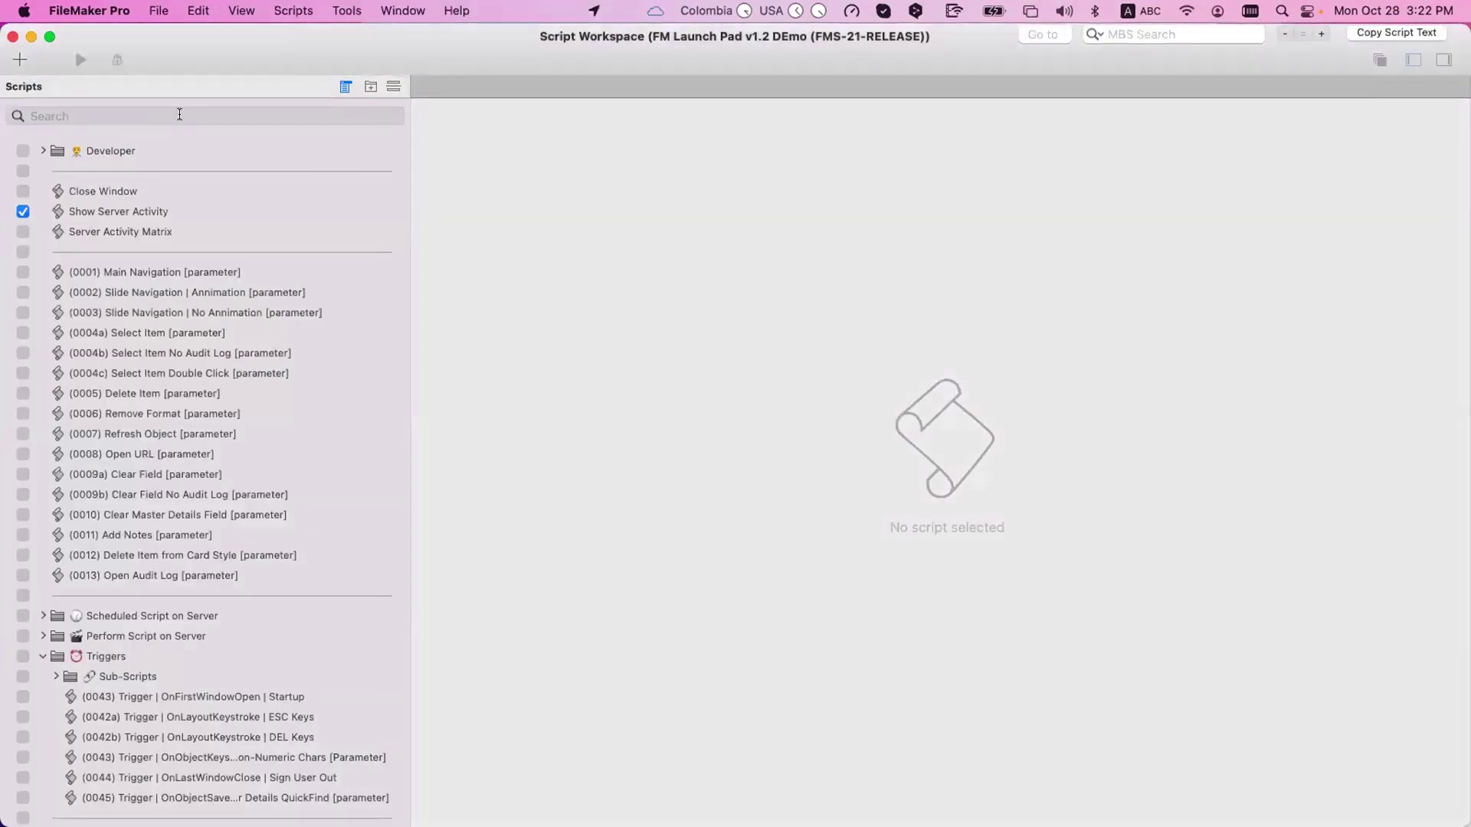
pyautogui.write('log')
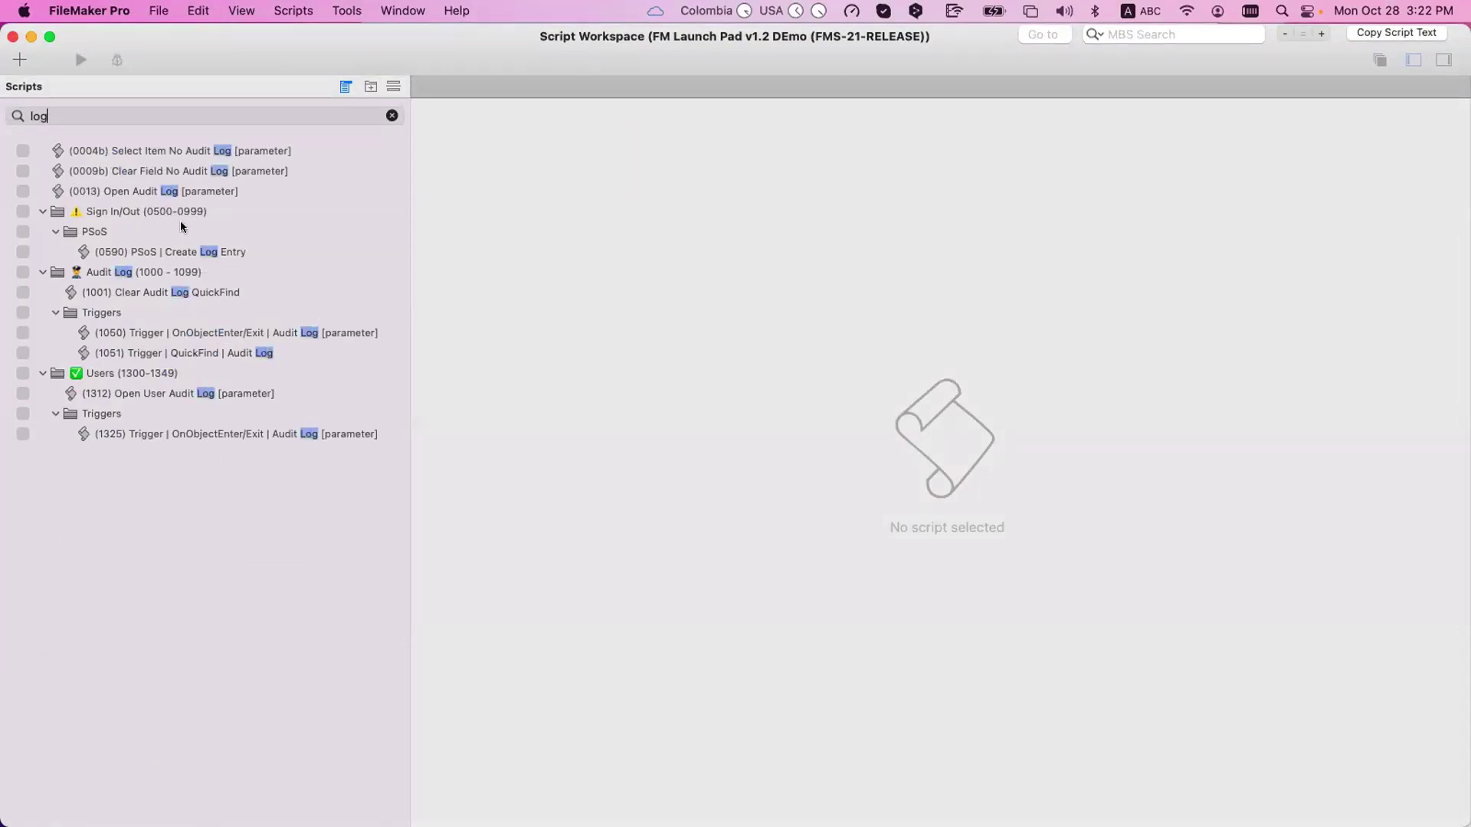
pyautogui.click(142, 213)
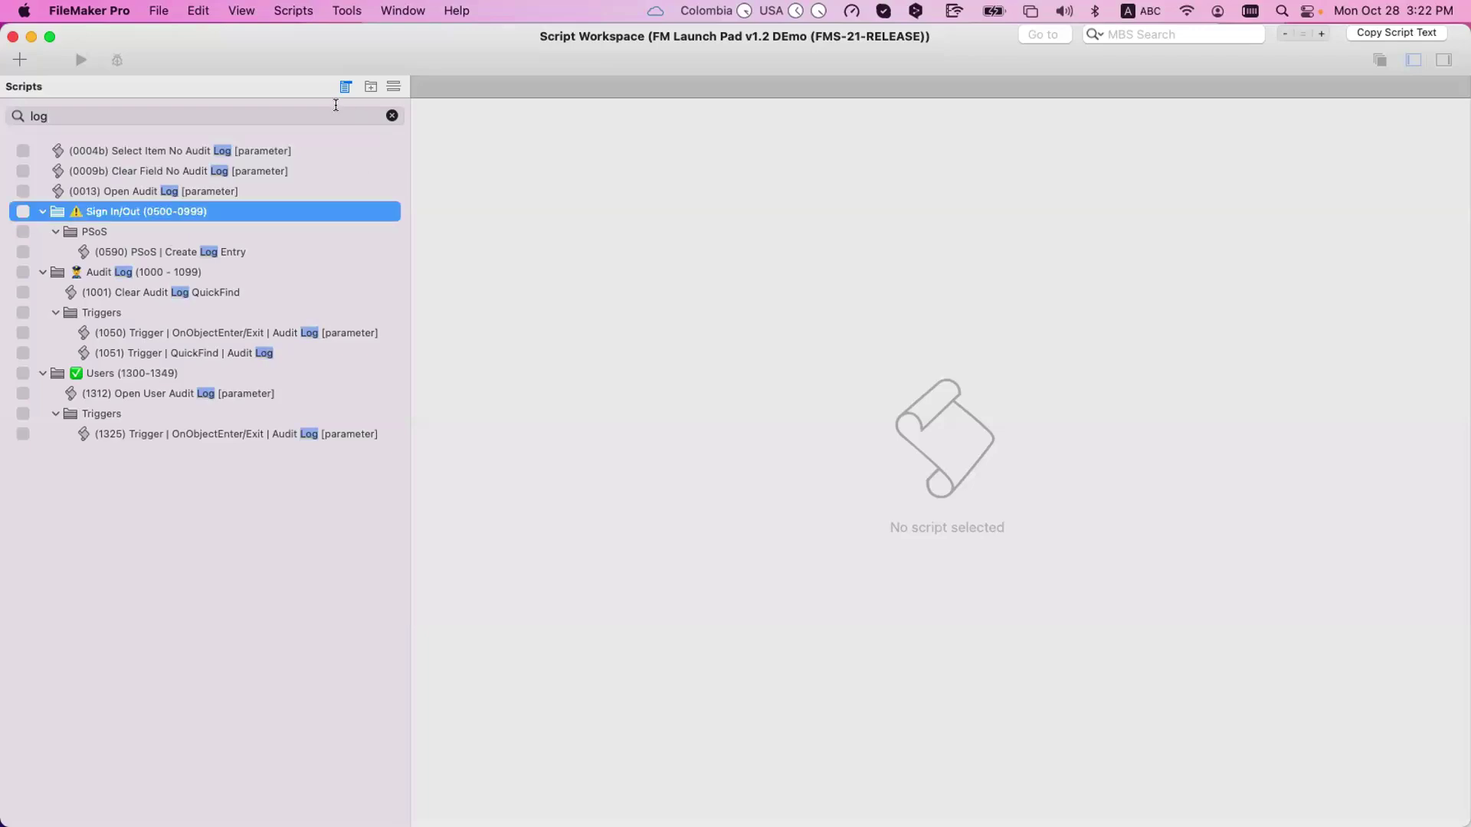
pyautogui.click(392, 115)
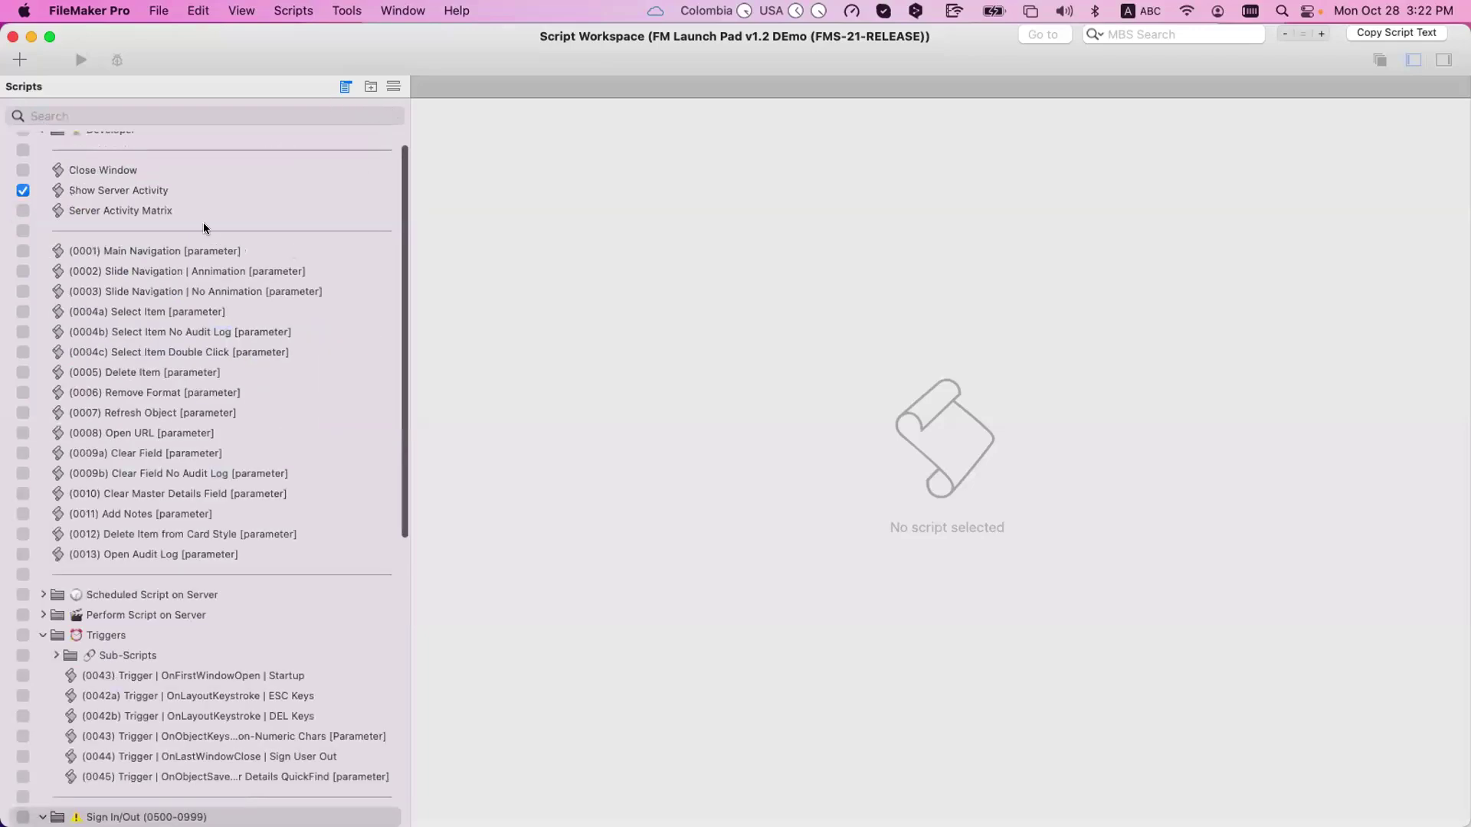
pyautogui.scroll(-5, 204, 227)
pyautogui.click(199, 569)
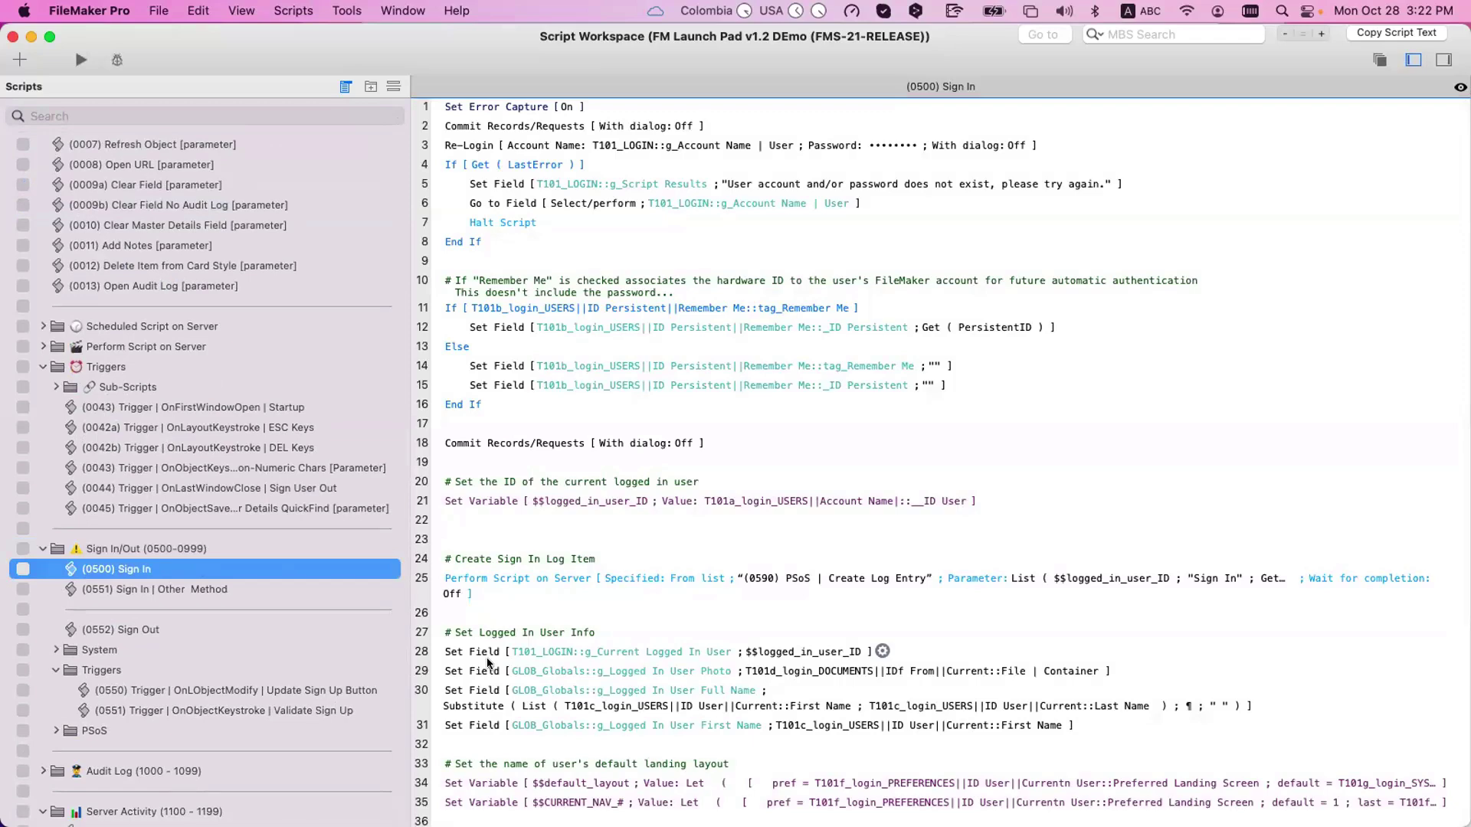
pyautogui.scroll(-5, 485, 657)
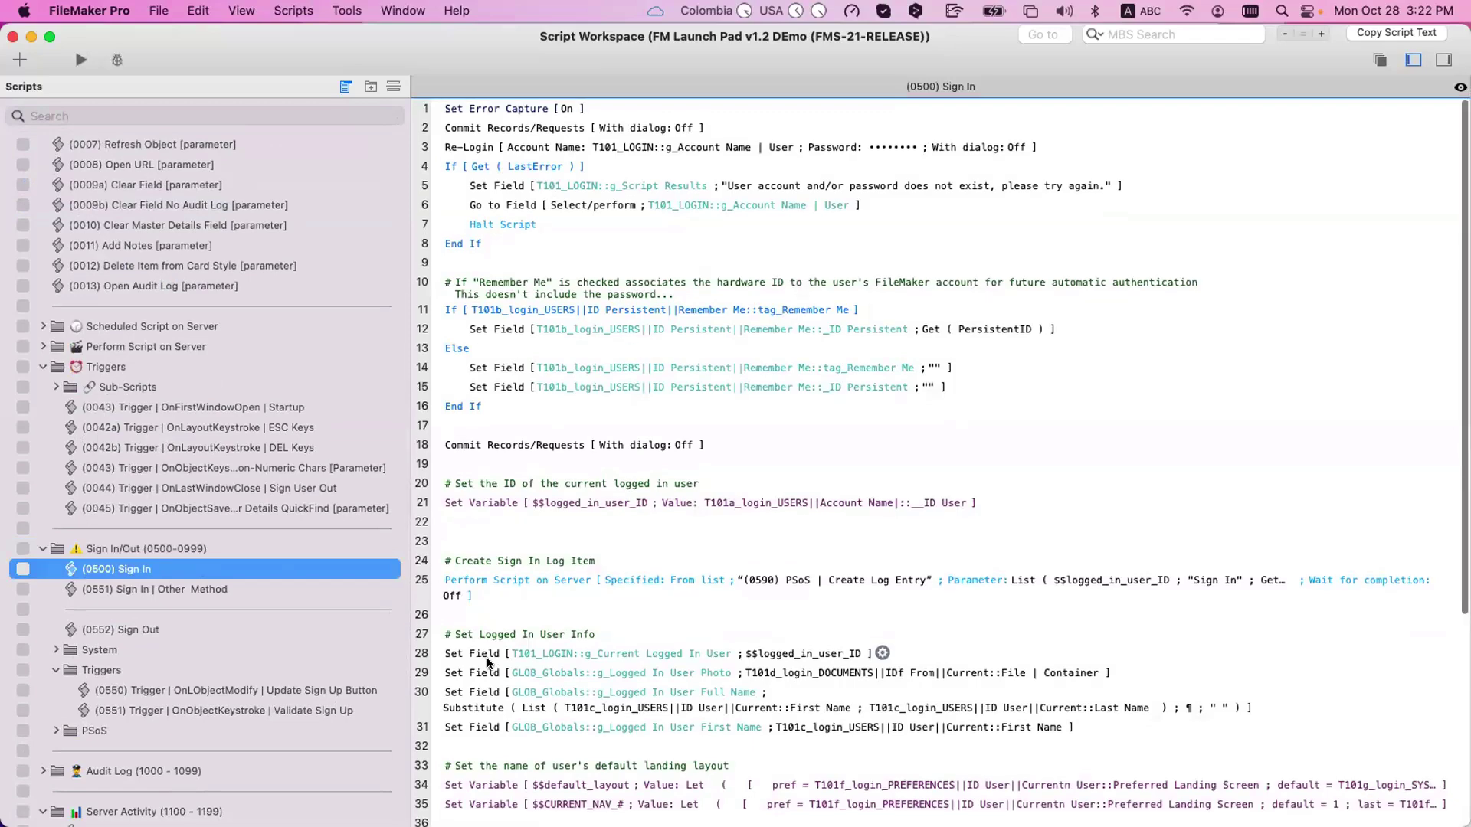
pyautogui.scroll(1, 486, 657)
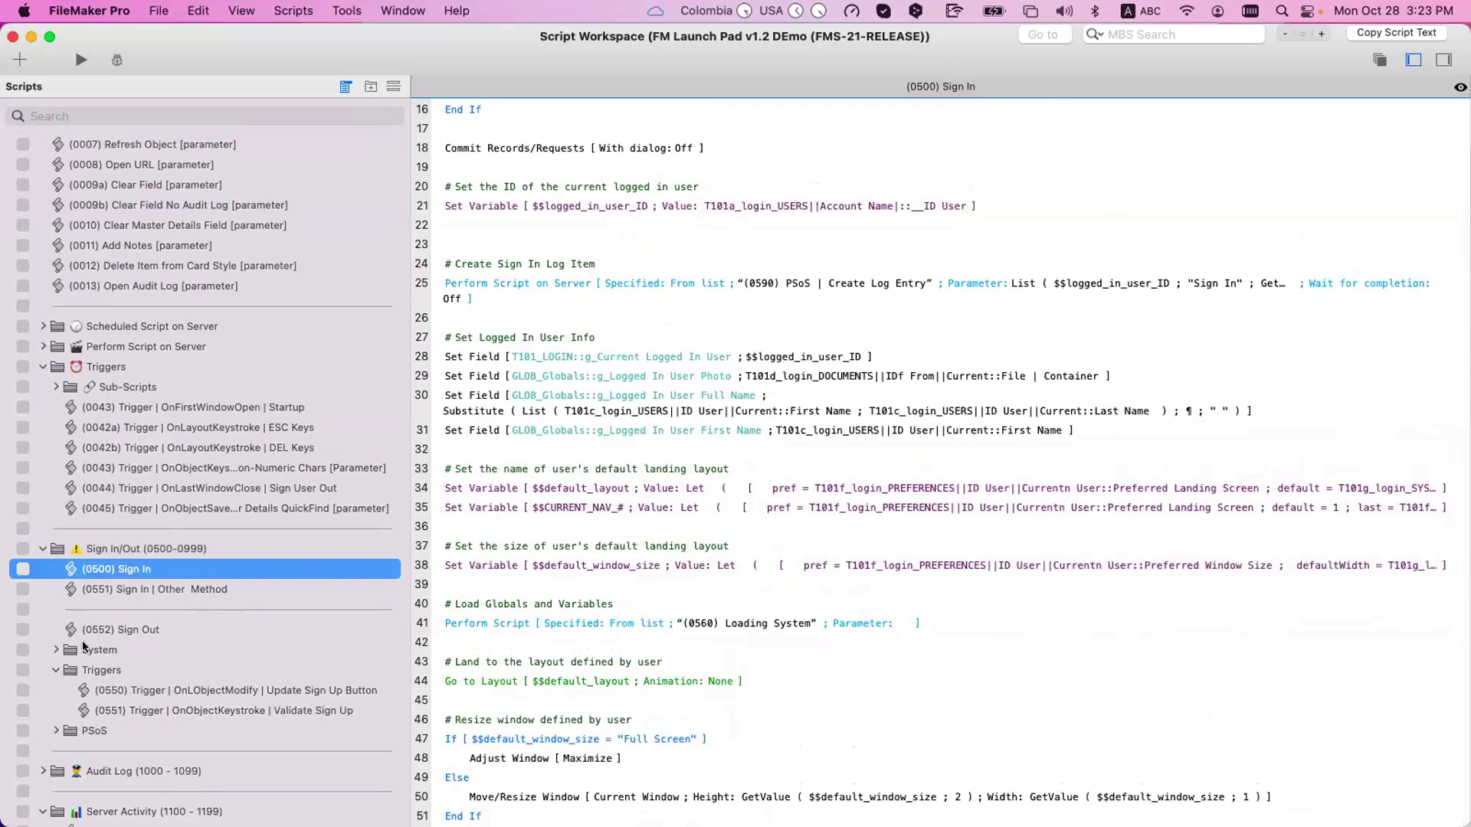
# - Review the (0560) Loading System and (0571) Set Globals scripts, selecting the step that sets HOME_Home::g_Logged In User ID
pyautogui.click(57, 650)
pyautogui.click(140, 673)
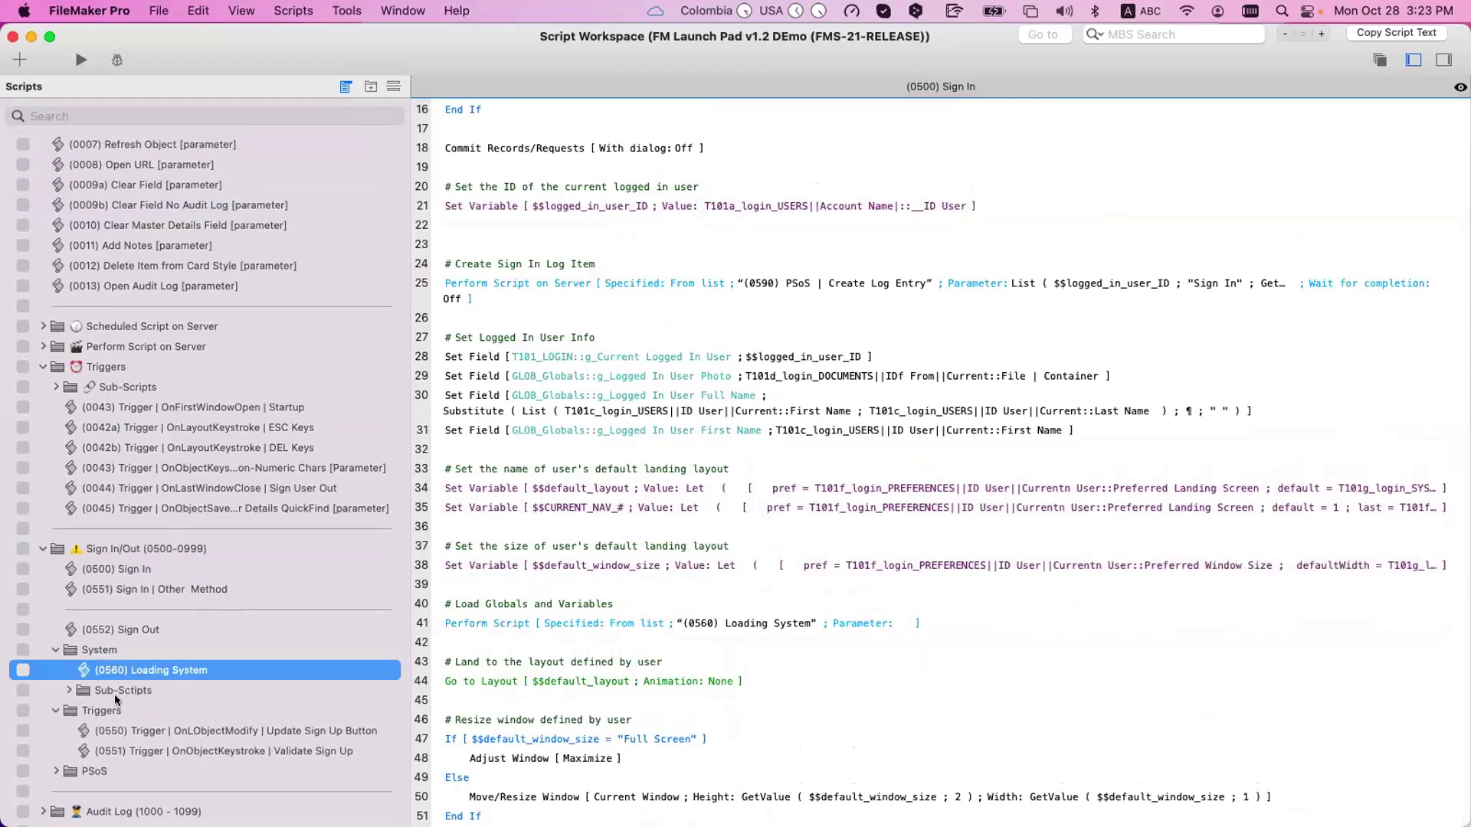
pyautogui.click(70, 690)
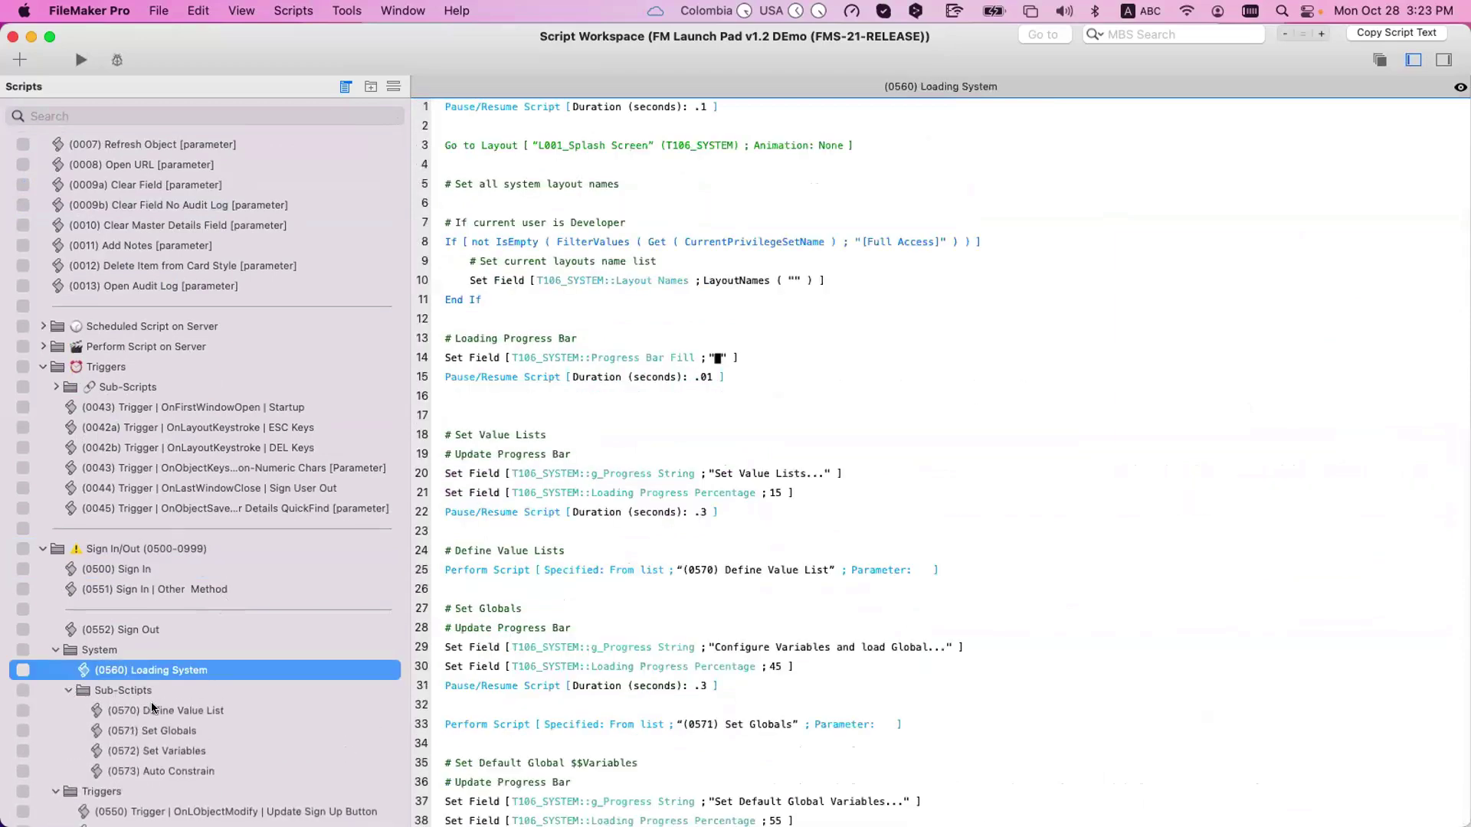
pyautogui.click(170, 730)
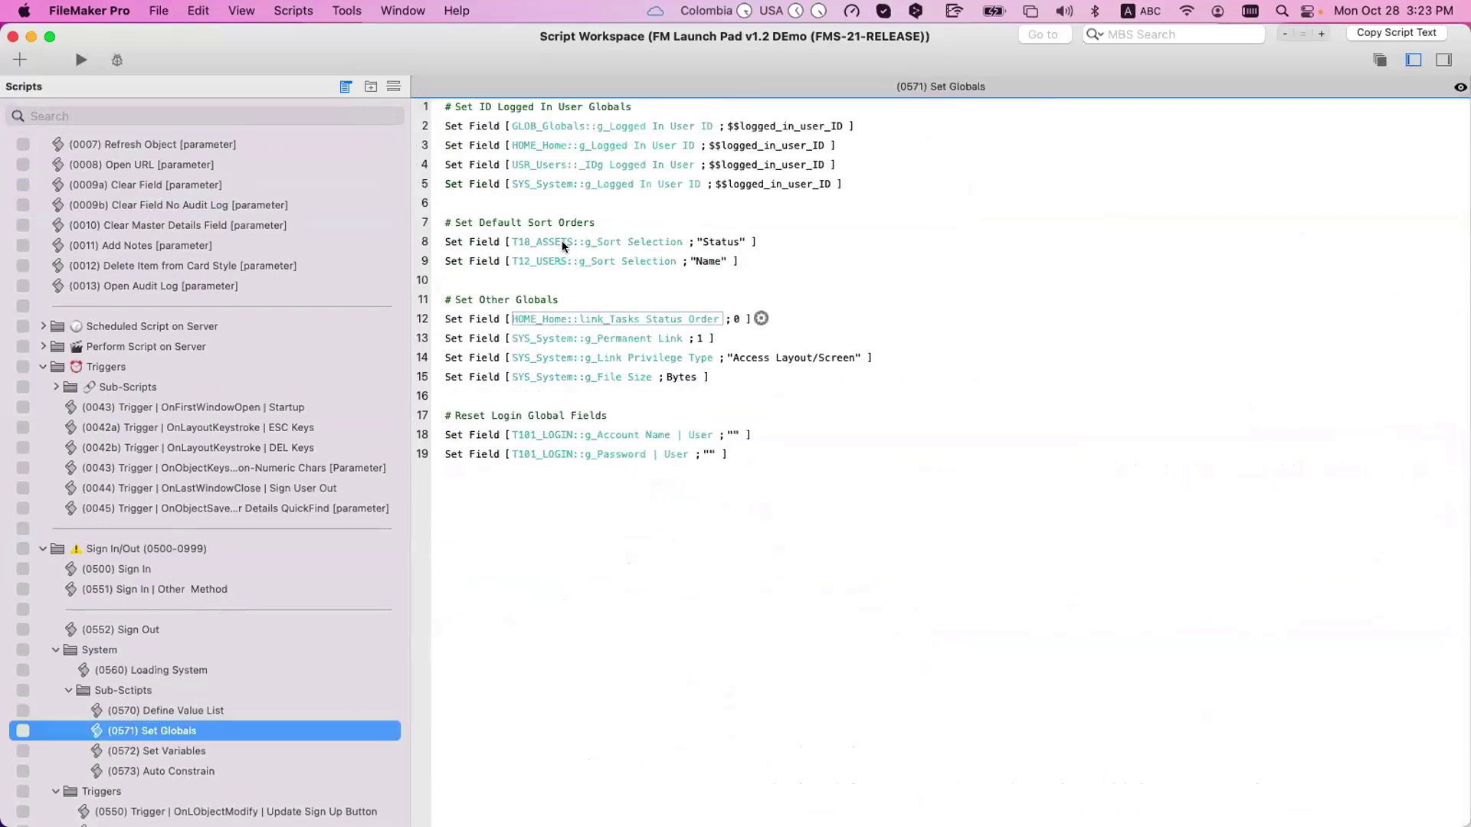
pyautogui.click(450, 146)
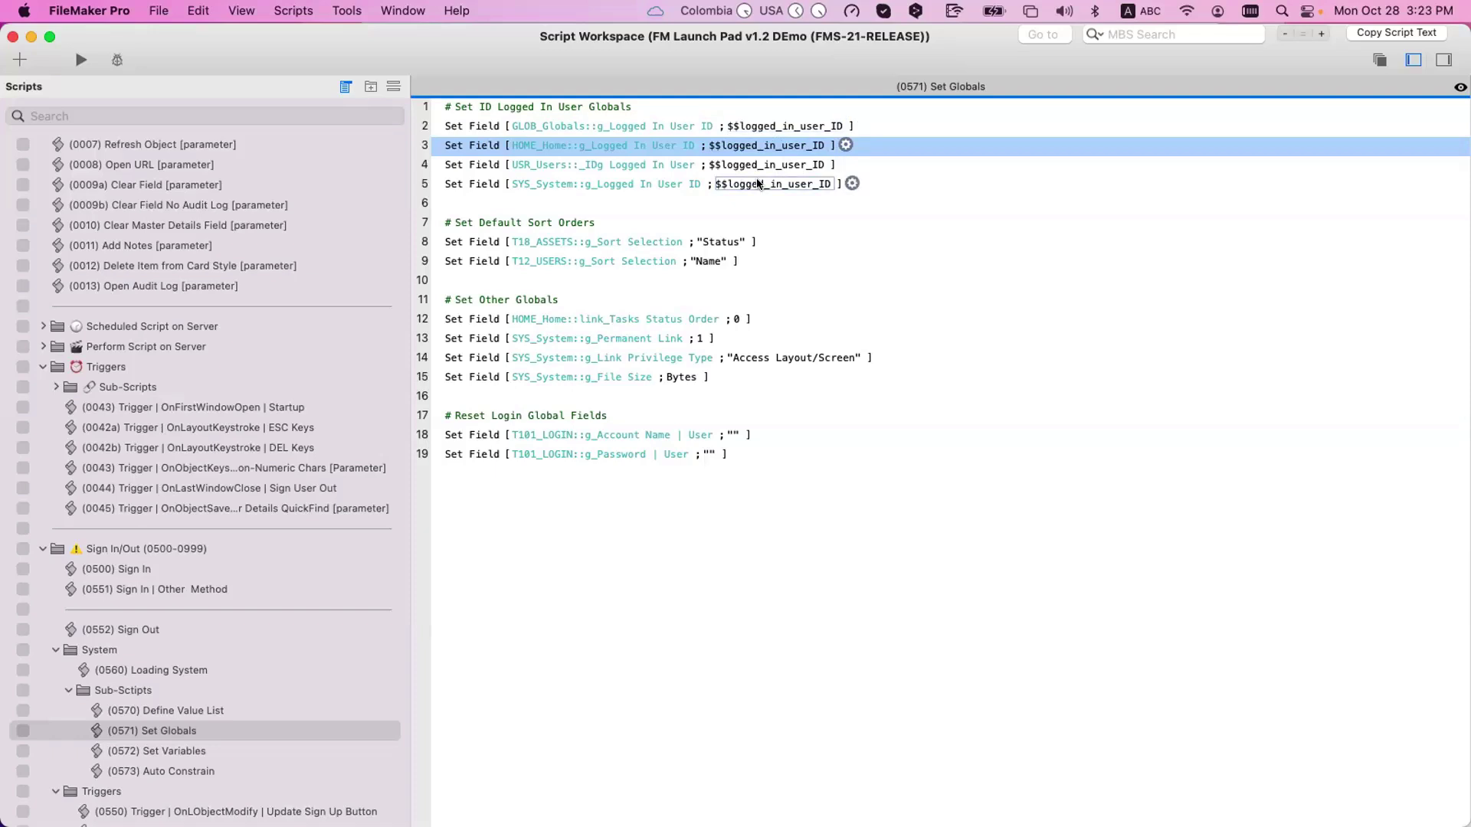
# - Inspect the full value of the $$logged_in_user_ID global variable in the Data Viewer, and close the viewer
pyautogui.click(359, 11)
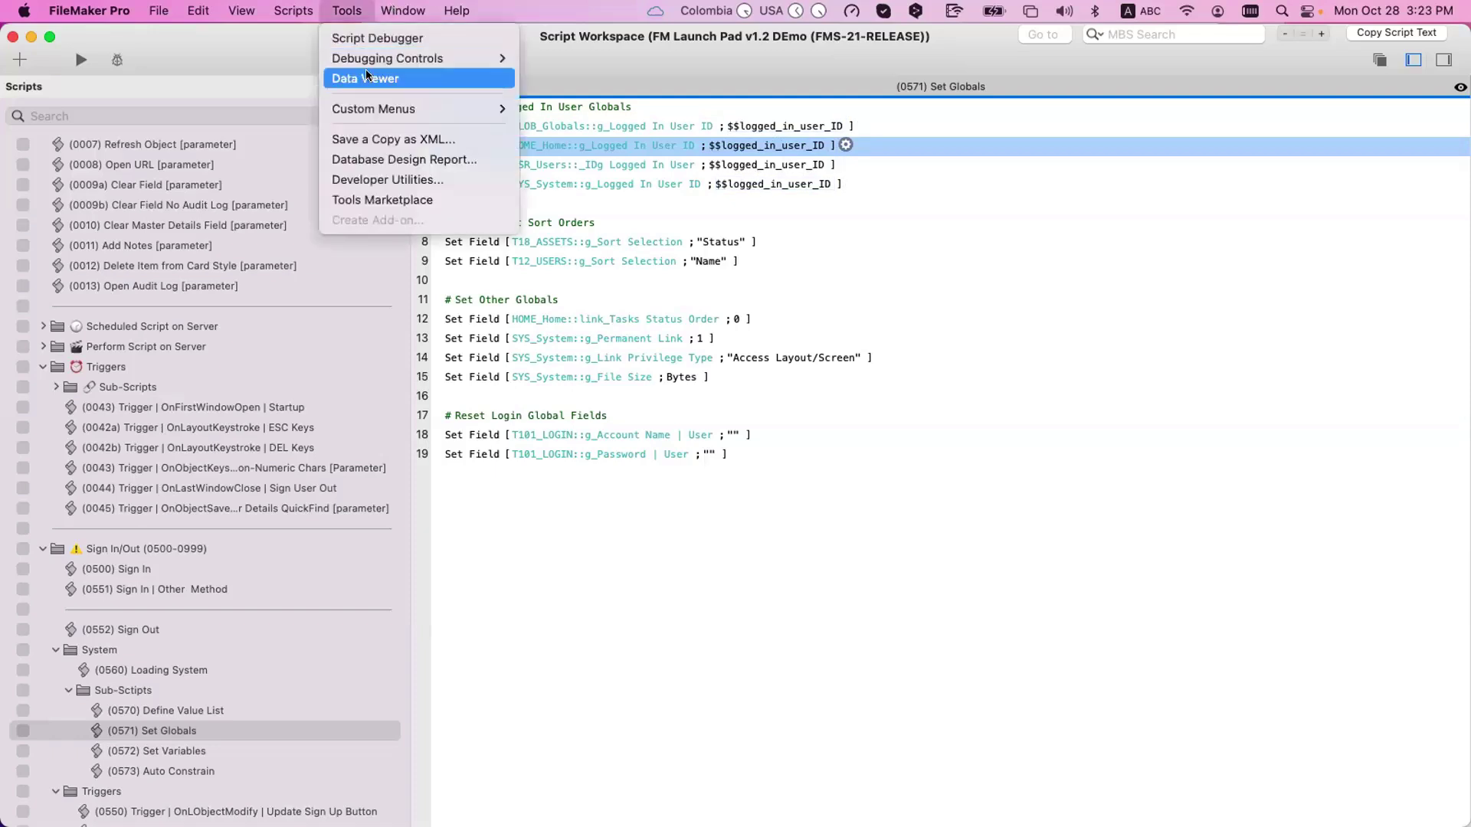
pyautogui.click(368, 75)
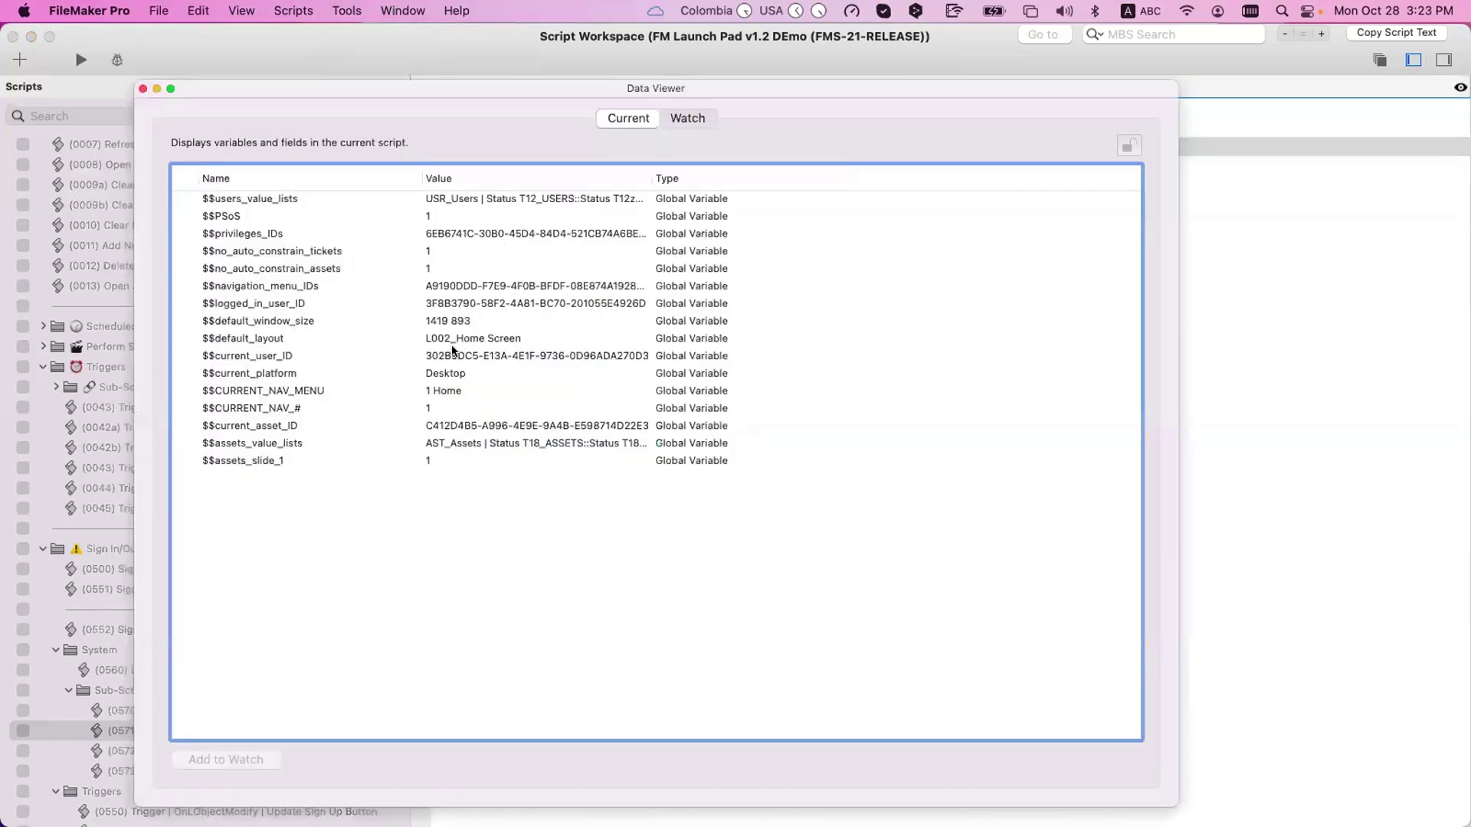
pyautogui.click(283, 355)
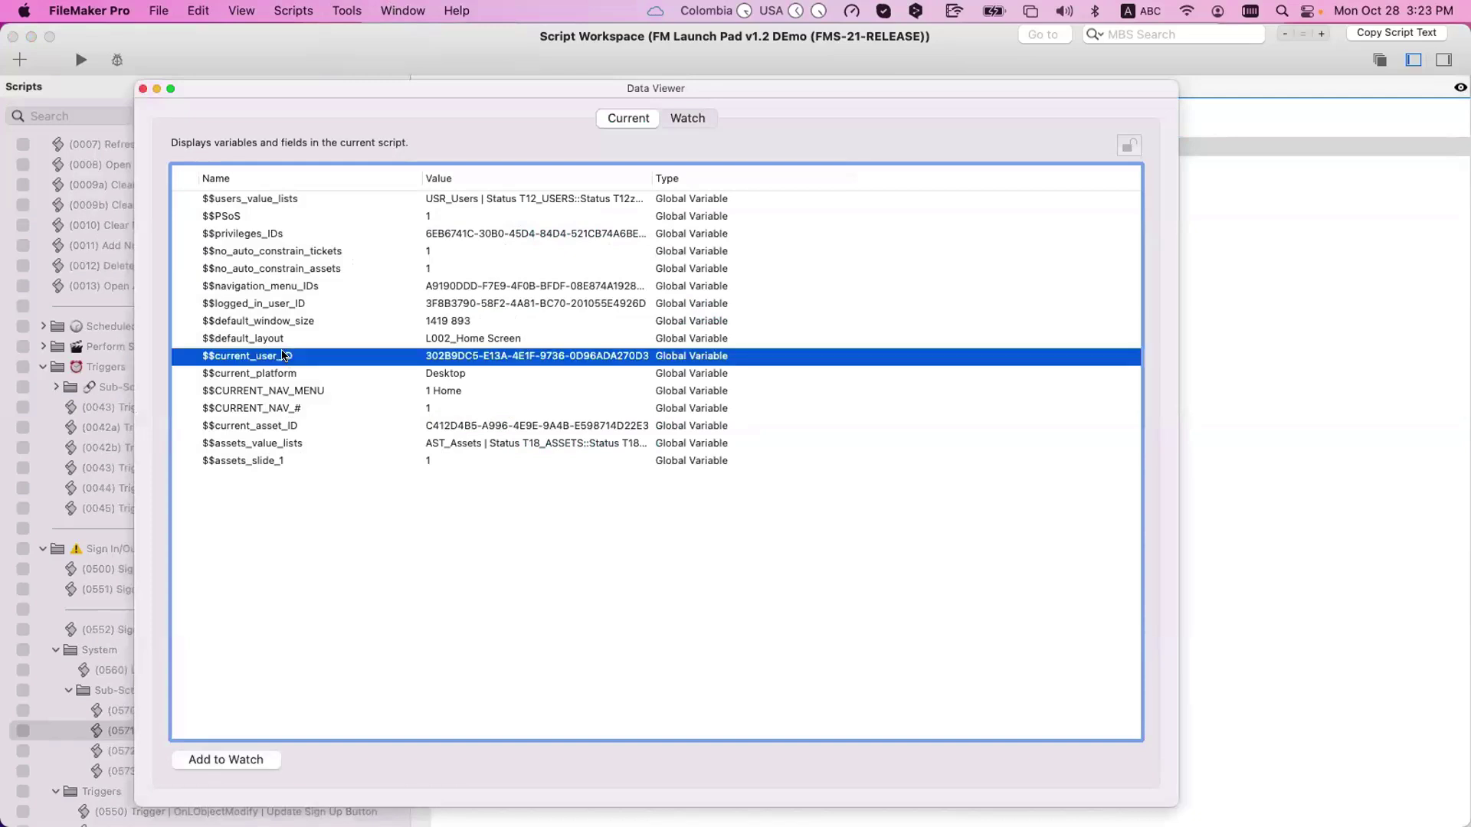
pyautogui.doubleClick(288, 303)
pyautogui.click(327, 321)
pyautogui.press('super+a')
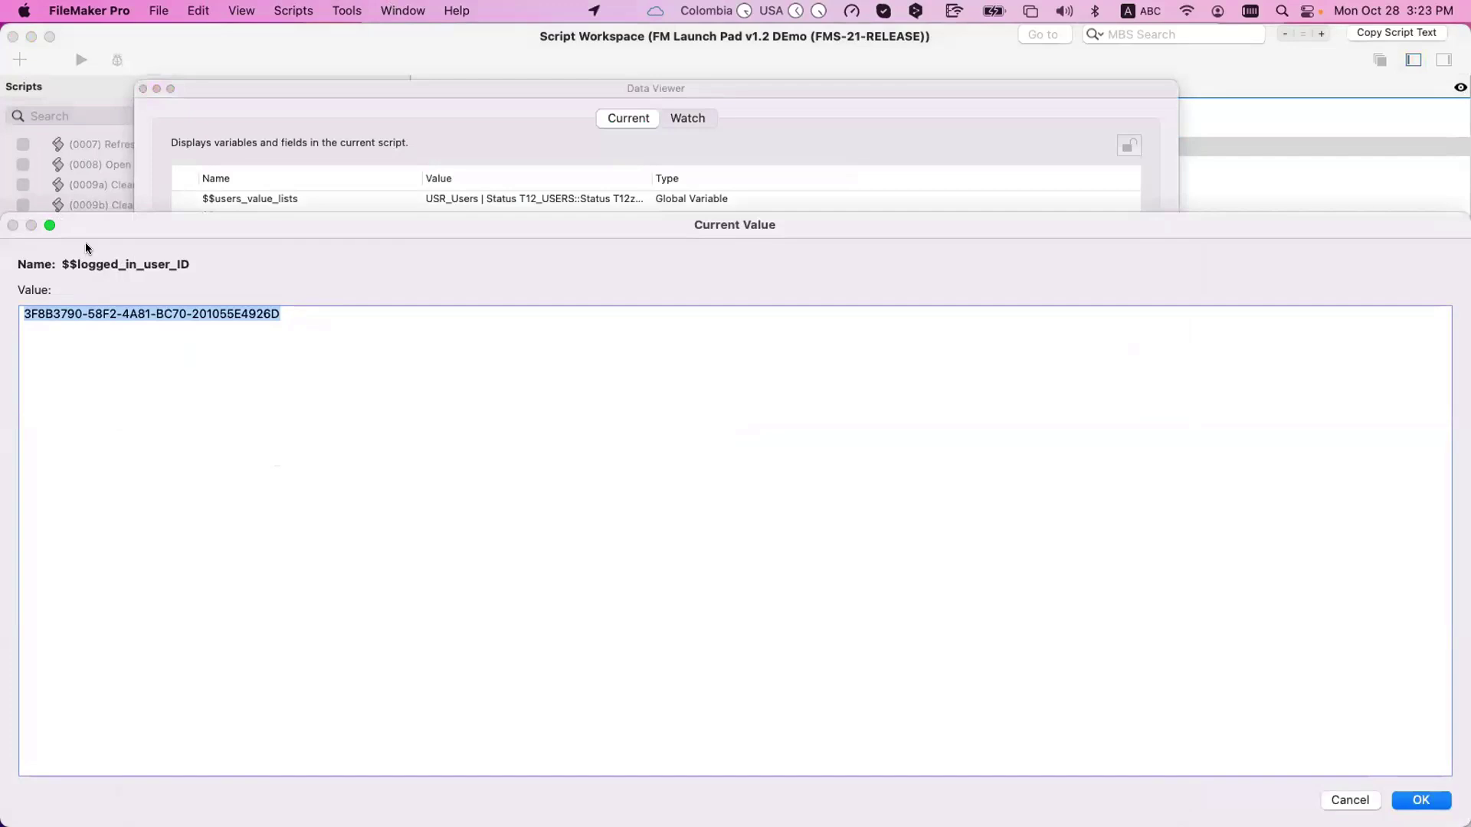
pyautogui.moveTo(126, 224); pyautogui.dragTo(576, 392)
pyautogui.click(776, 497)
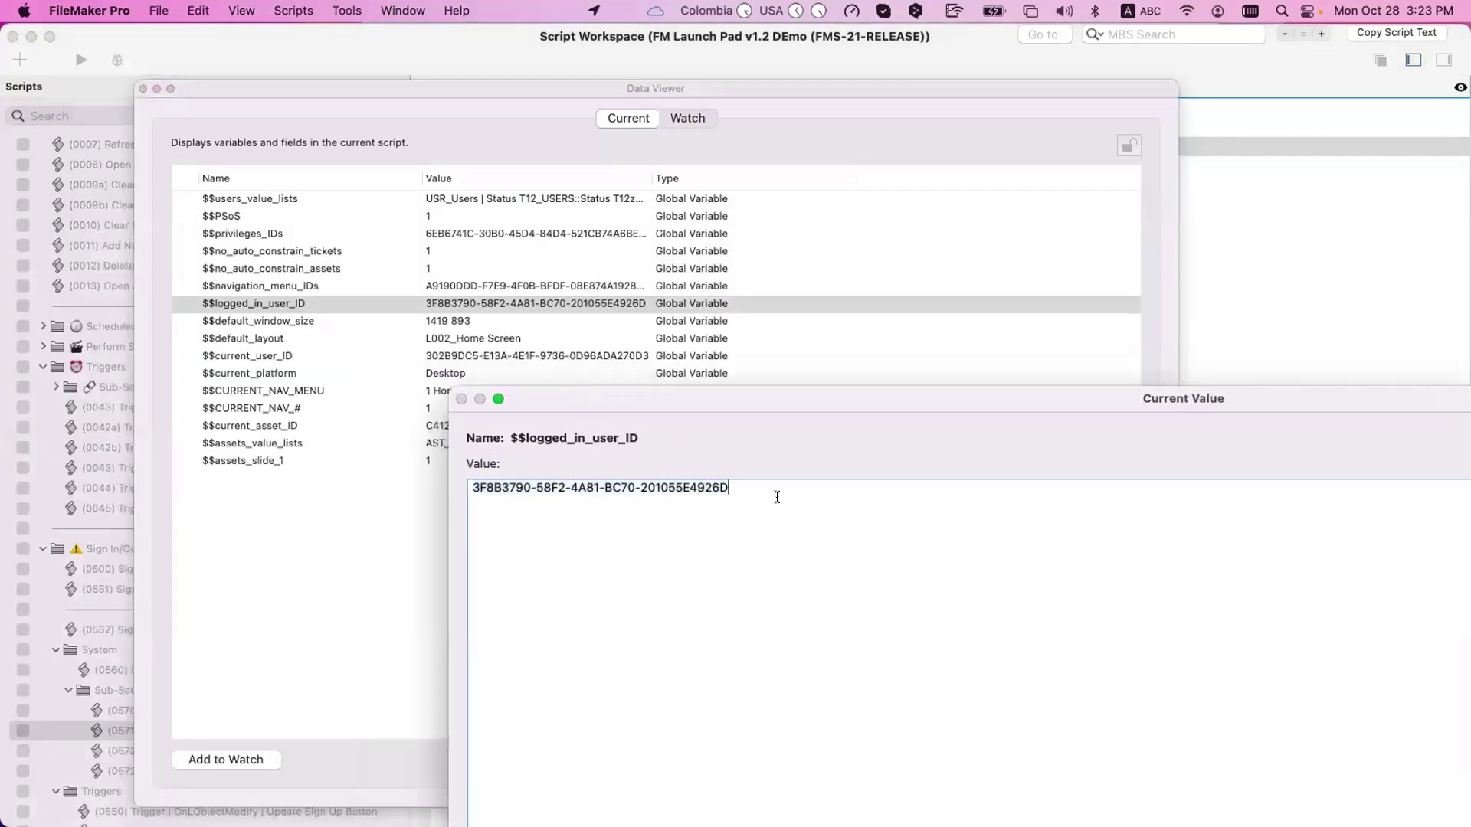
pyautogui.press('super+a')
pyautogui.press('Escape')
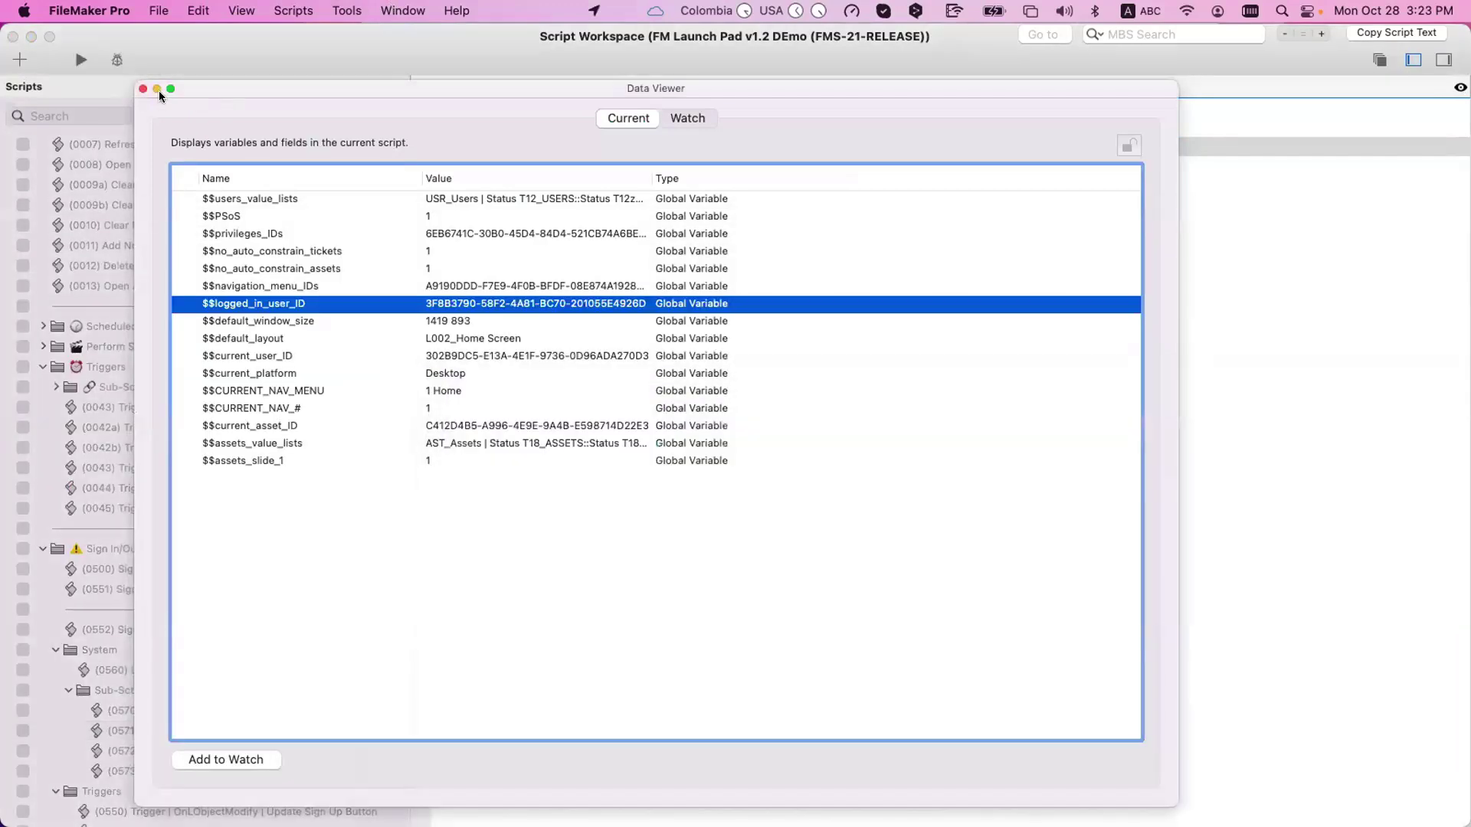
pyautogui.click(142, 89)
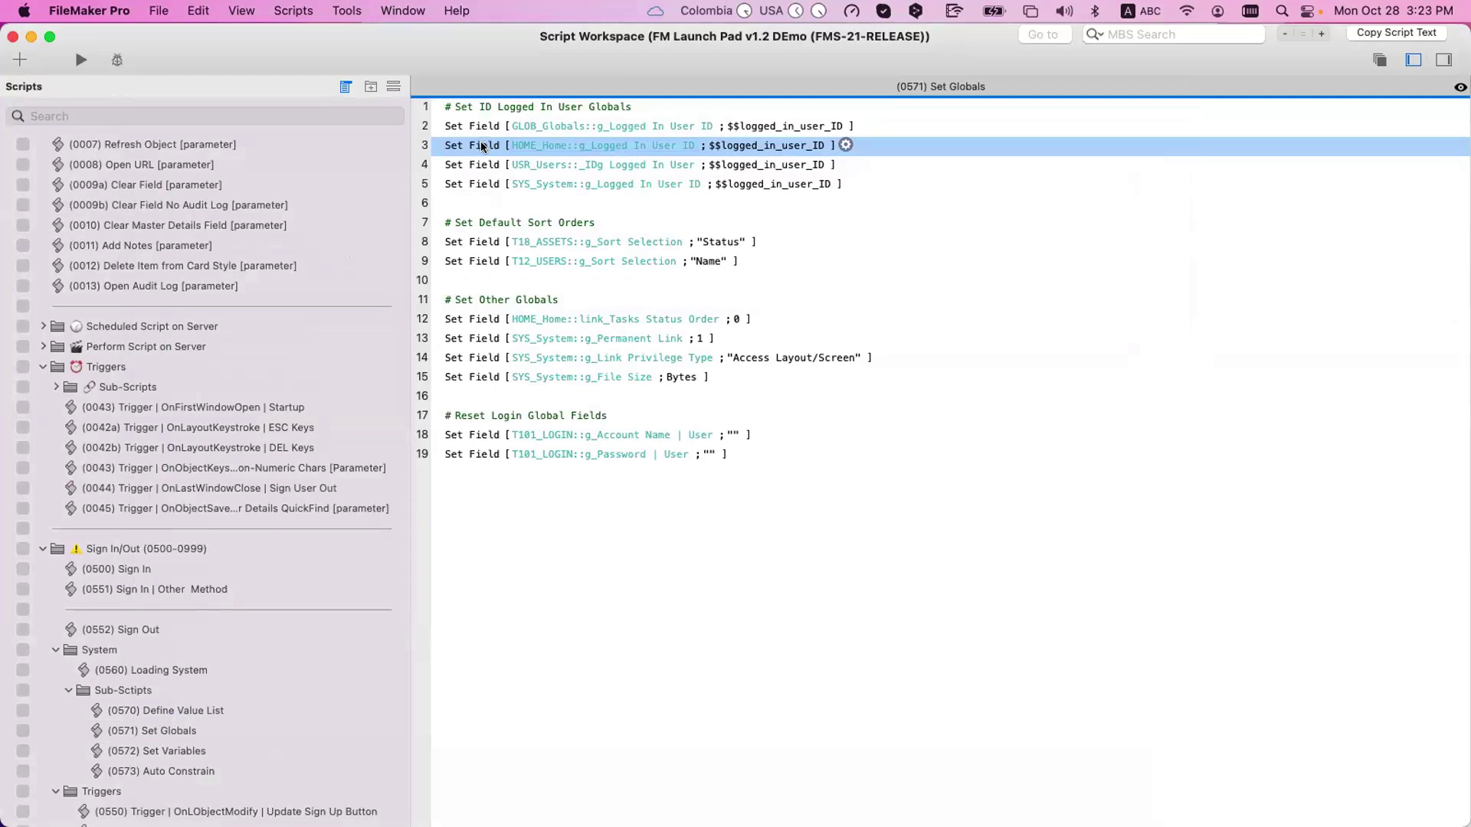
# - Return to the Home Screen window and check the g_Logged In User ID field's value against the variable
pyautogui.press('super+r')
pyautogui.click(259, 238)
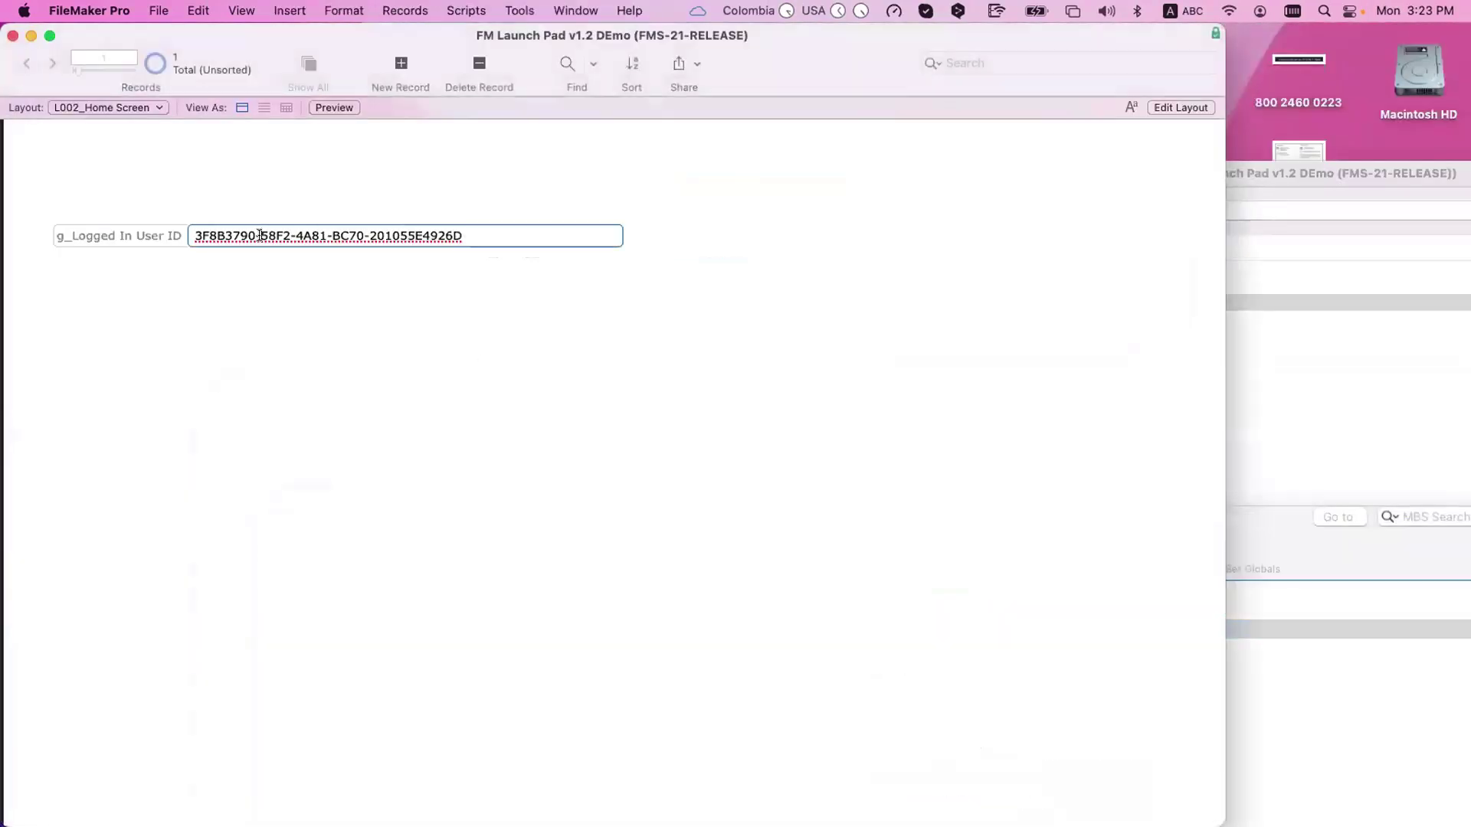
pyautogui.click(321, 340)
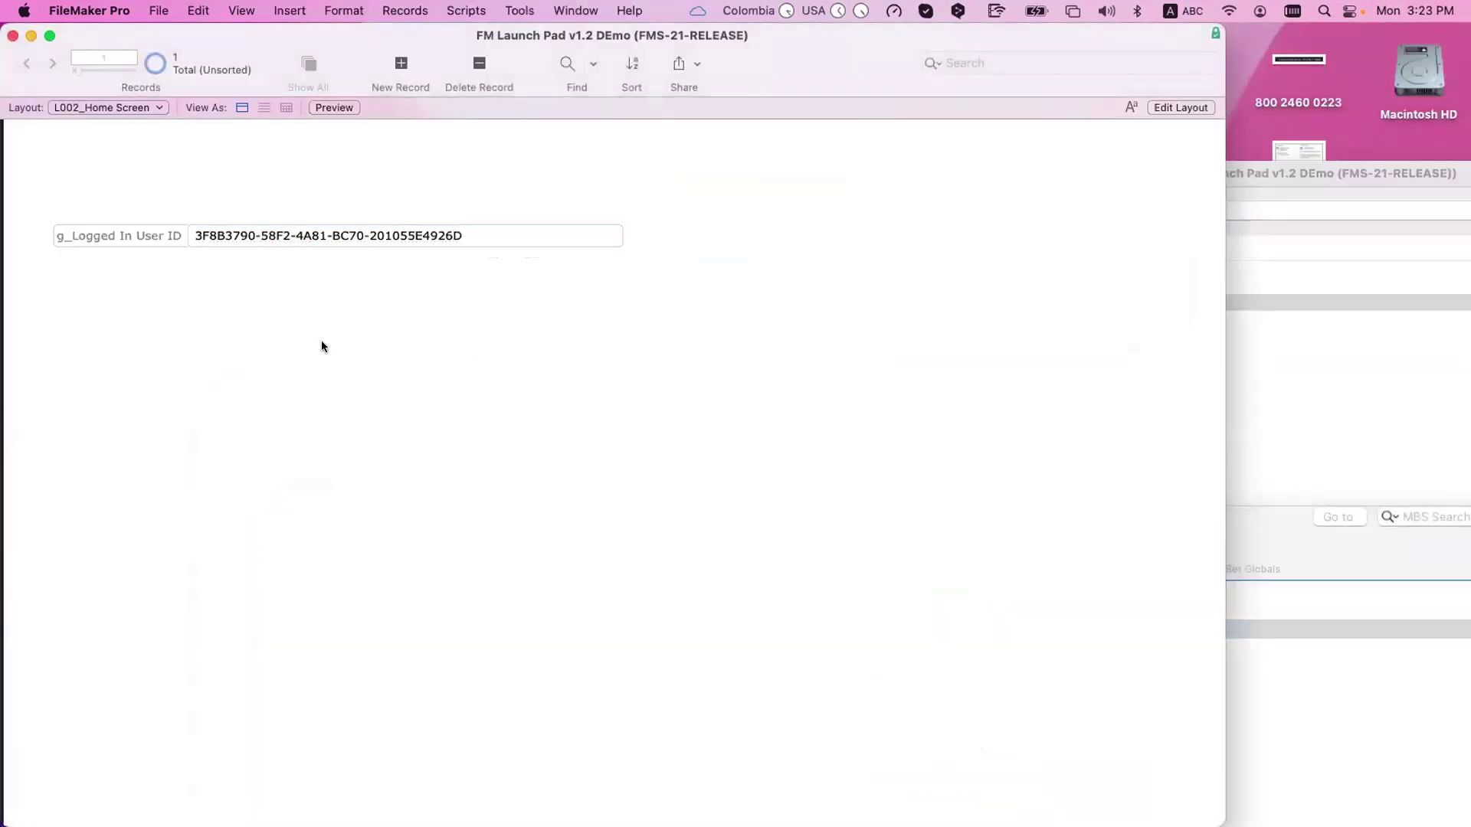
pyautogui.click(228, 232)
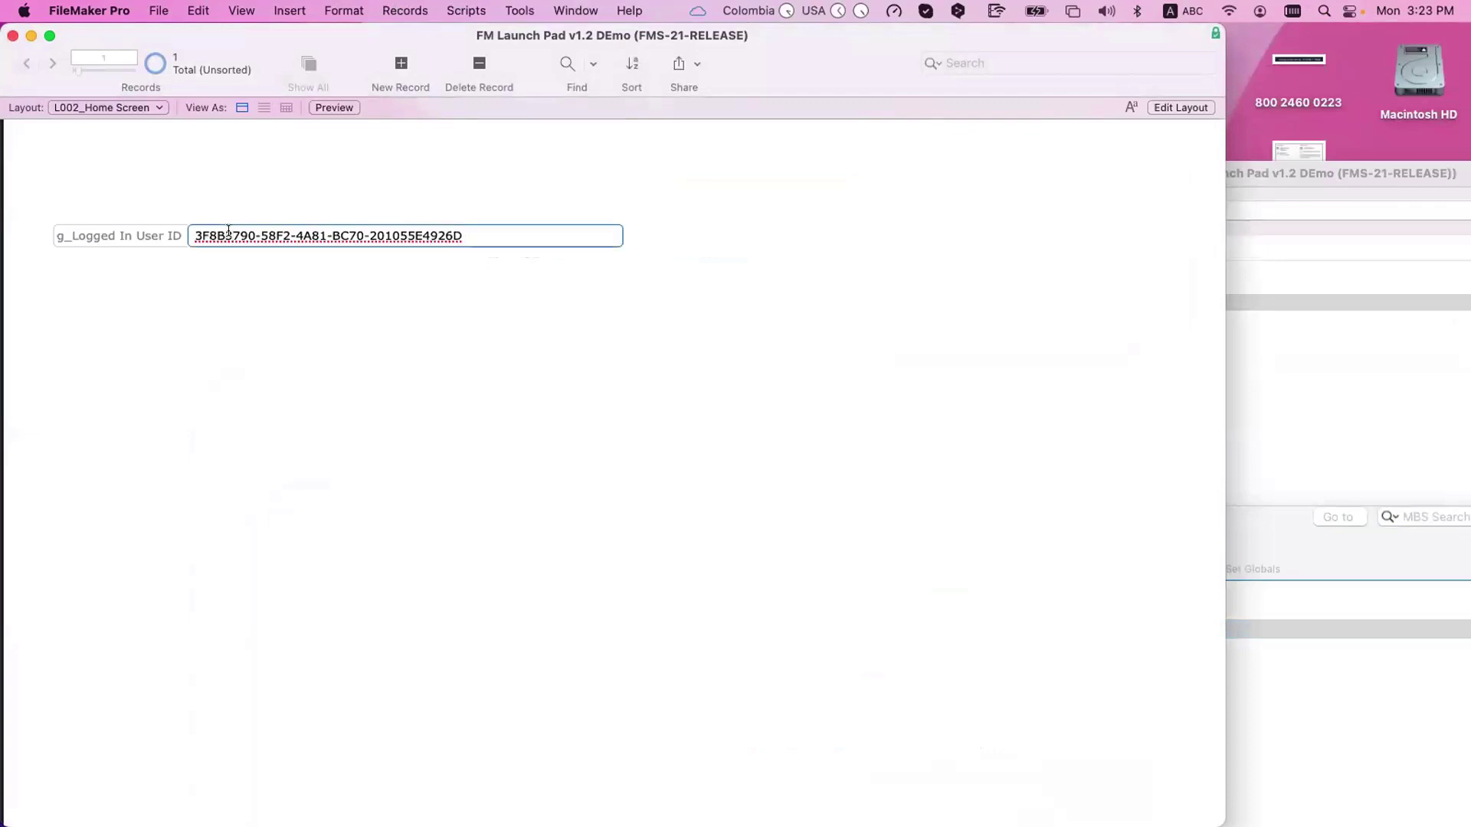
pyautogui.click(270, 301)
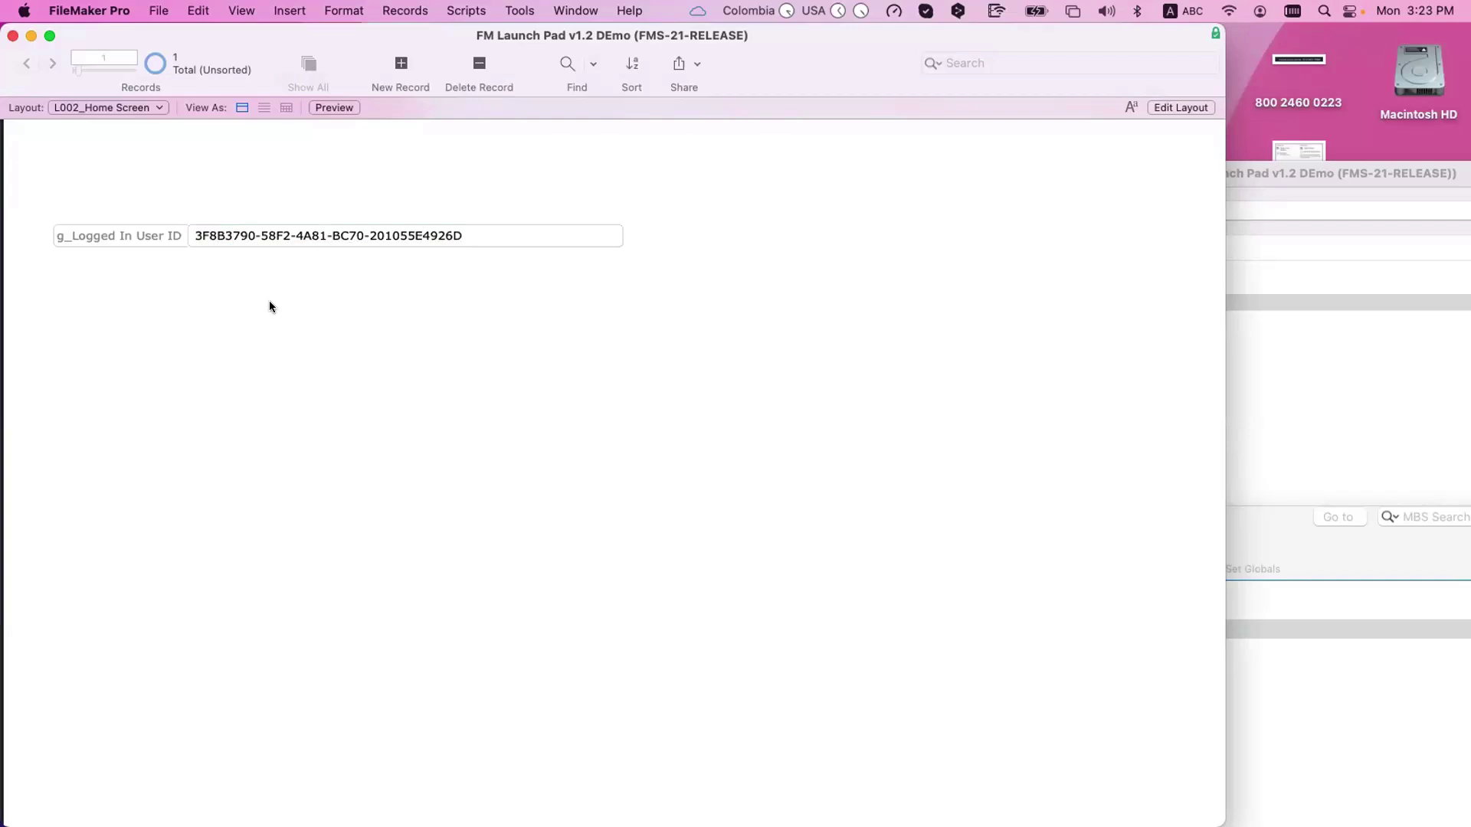
# - Locate the T06_HOME table occurrence group in the database's relationships graph
pyautogui.press('super+shift+d')
pyautogui.click(737, 69)
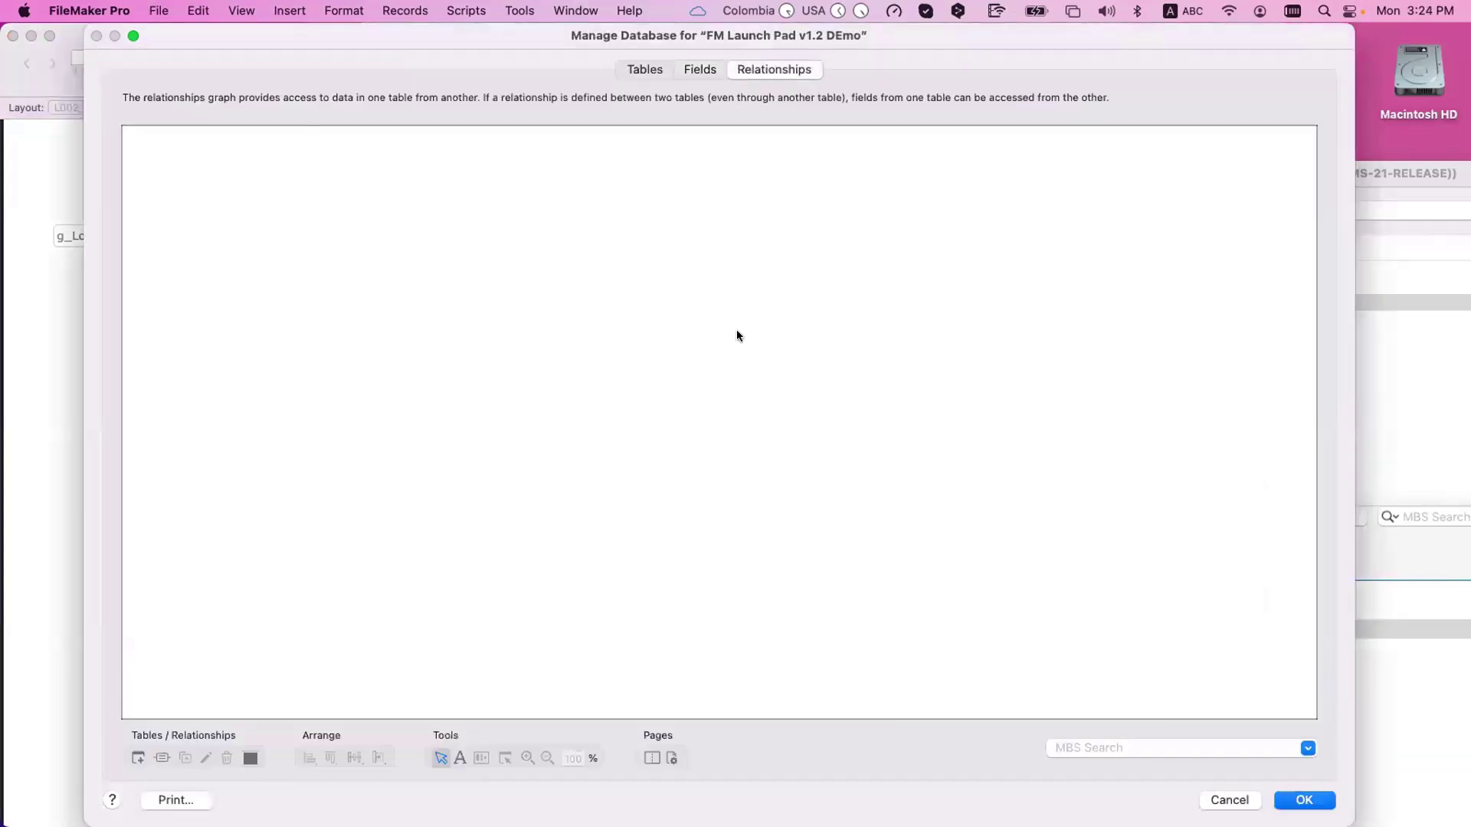
pyautogui.hscroll(10, 755, 376)
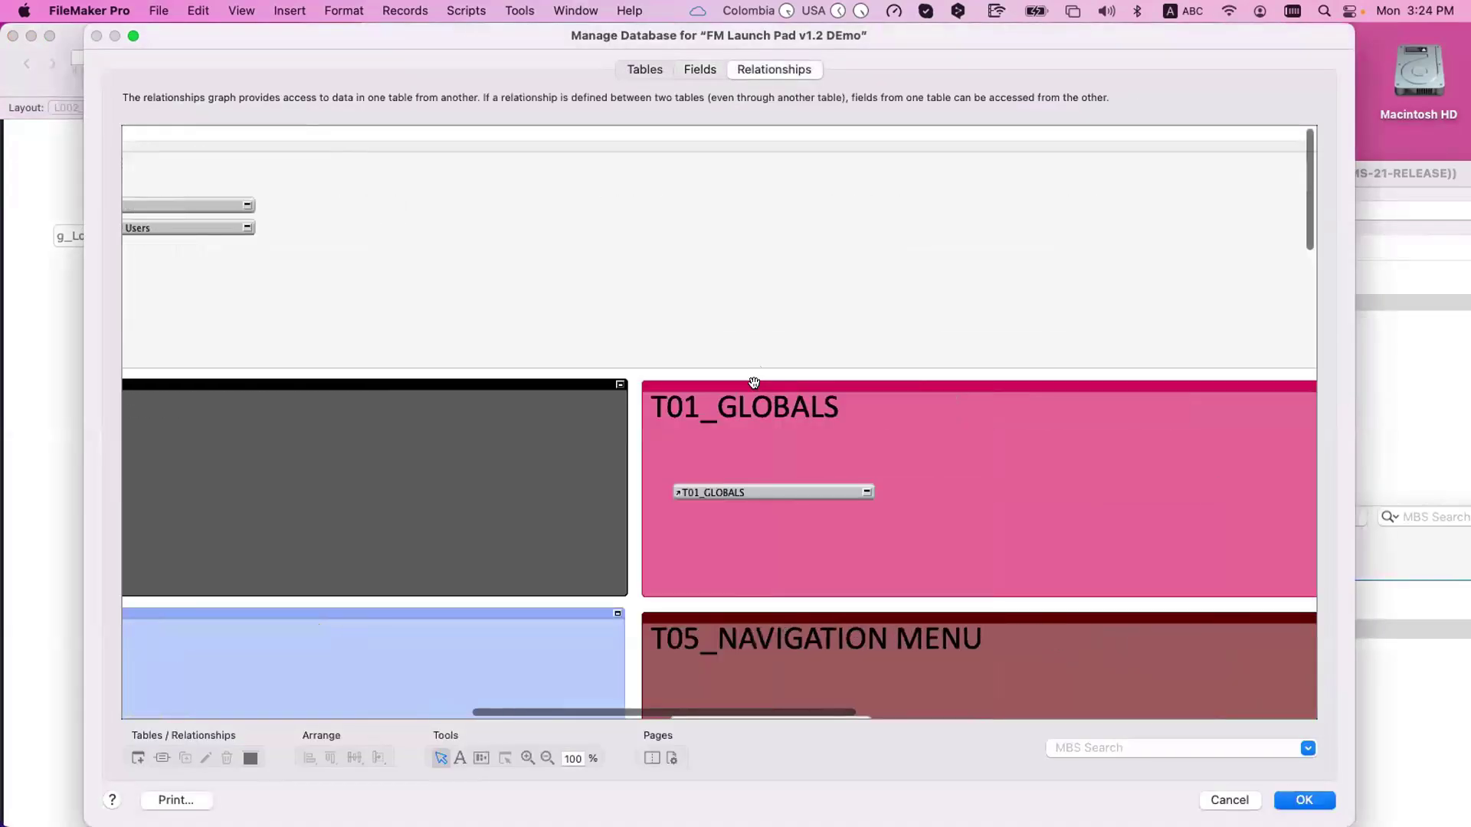
pyautogui.scroll(-10, 754, 383)
pyautogui.hscroll(2, 755, 383)
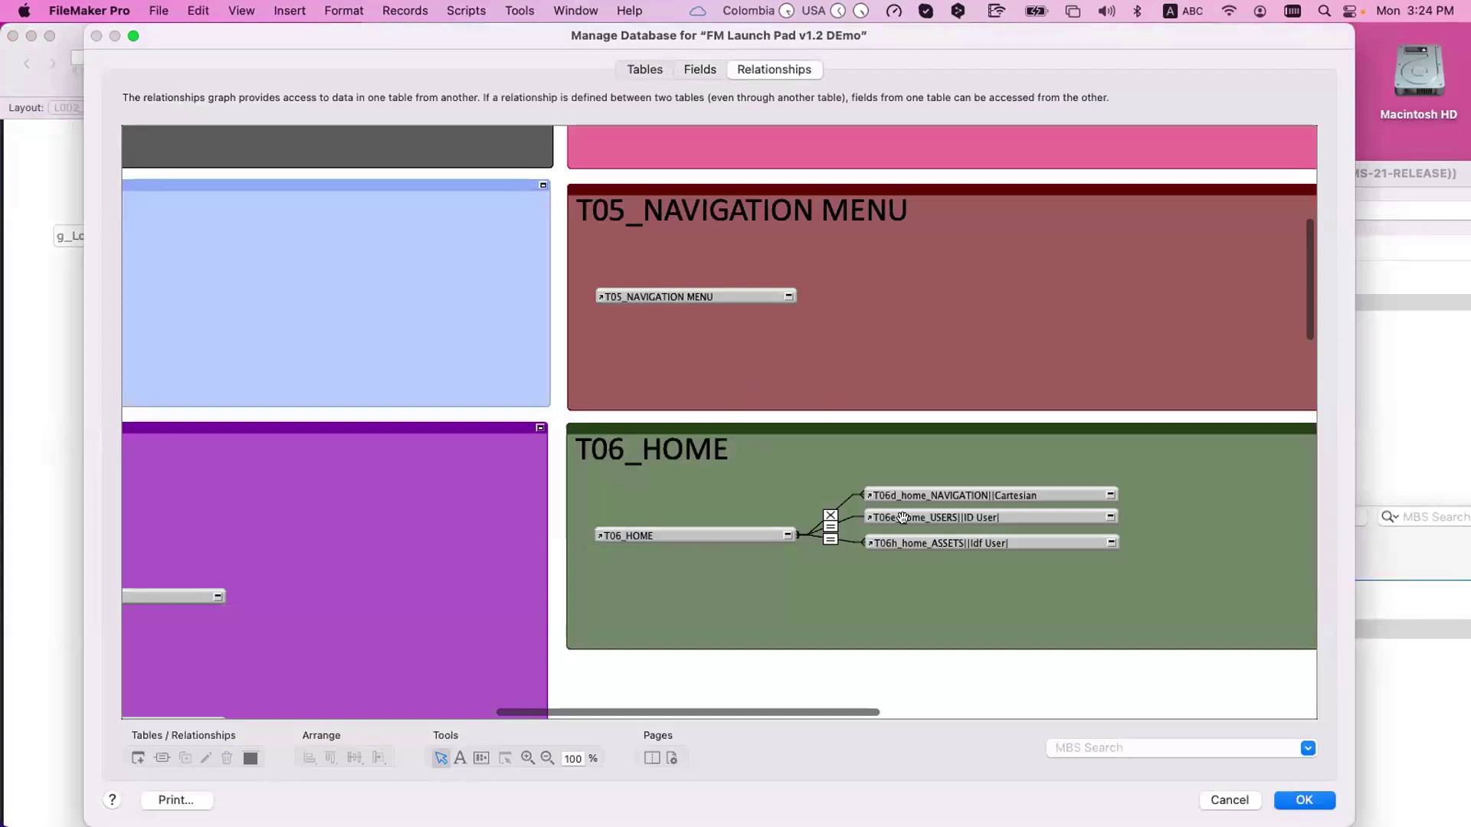
# - Move the T06h_home_ASSETS||Idf User| table occurrence up slightly and check the home USERS and ASSETS occurrences
pyautogui.moveTo(928, 542); pyautogui.dragTo(928, 539)
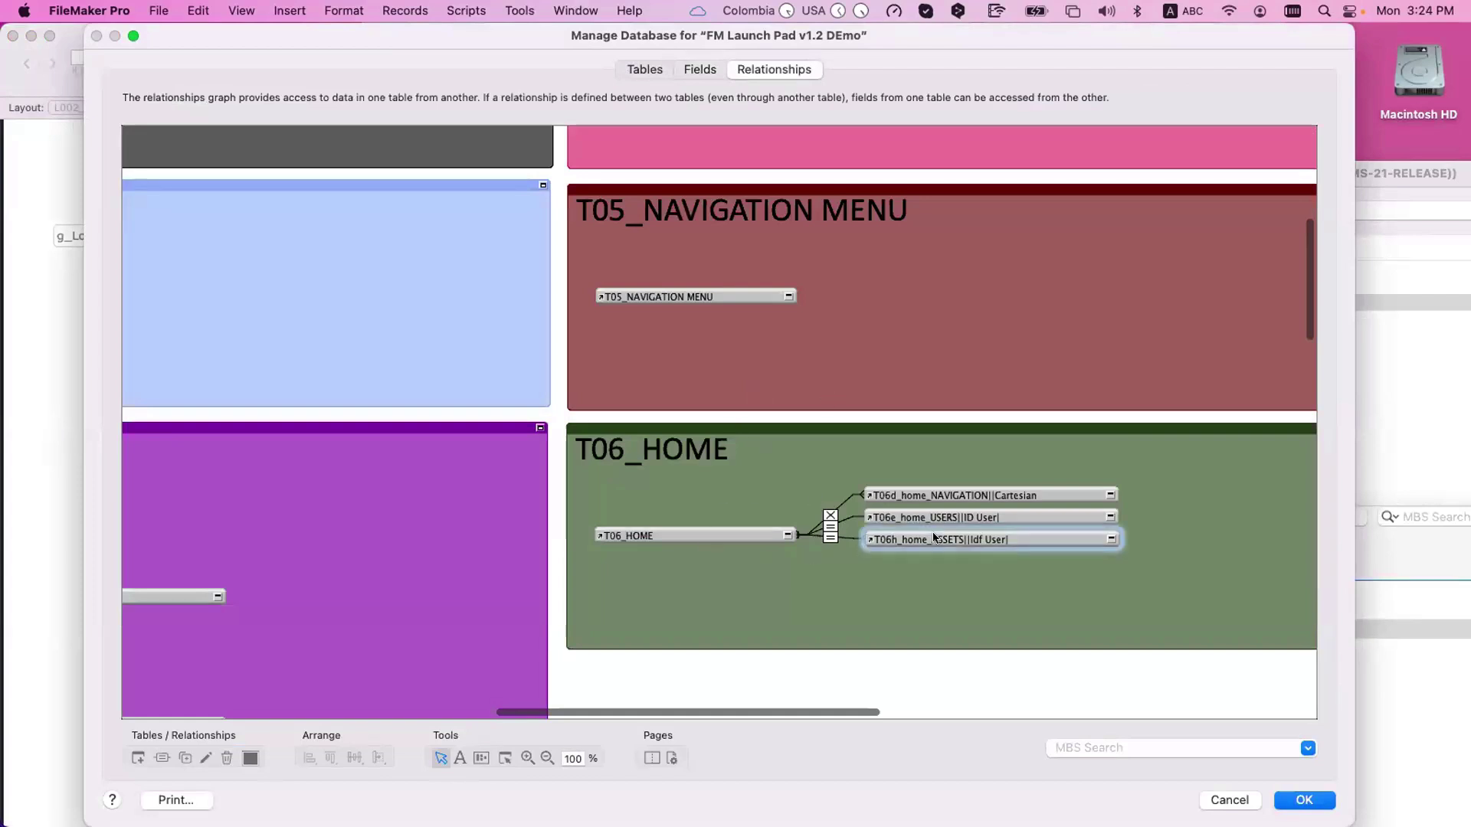
pyautogui.doubleClick(886, 517)
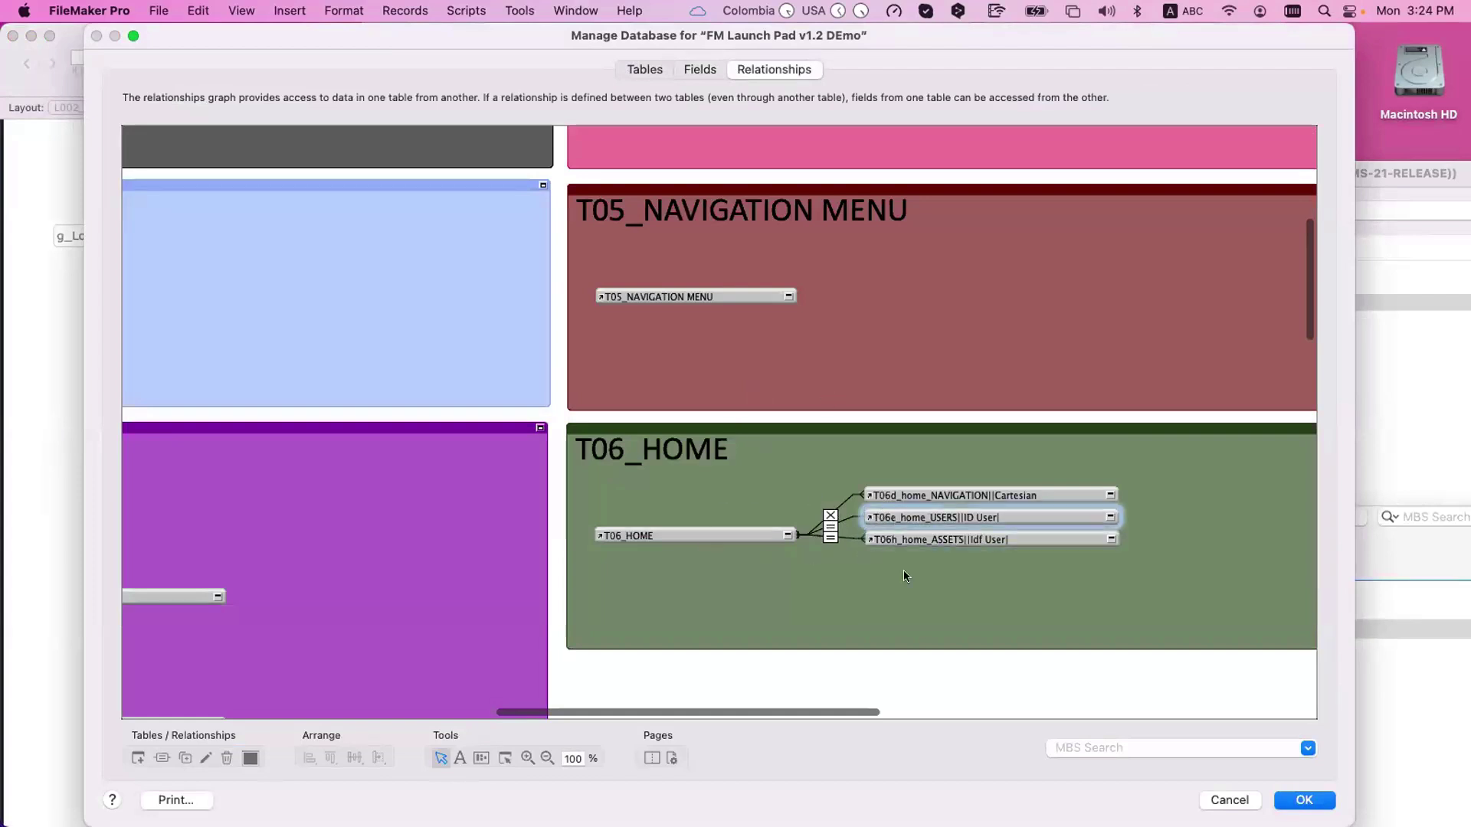
pyautogui.press('Escape')
pyautogui.doubleClick(942, 535)
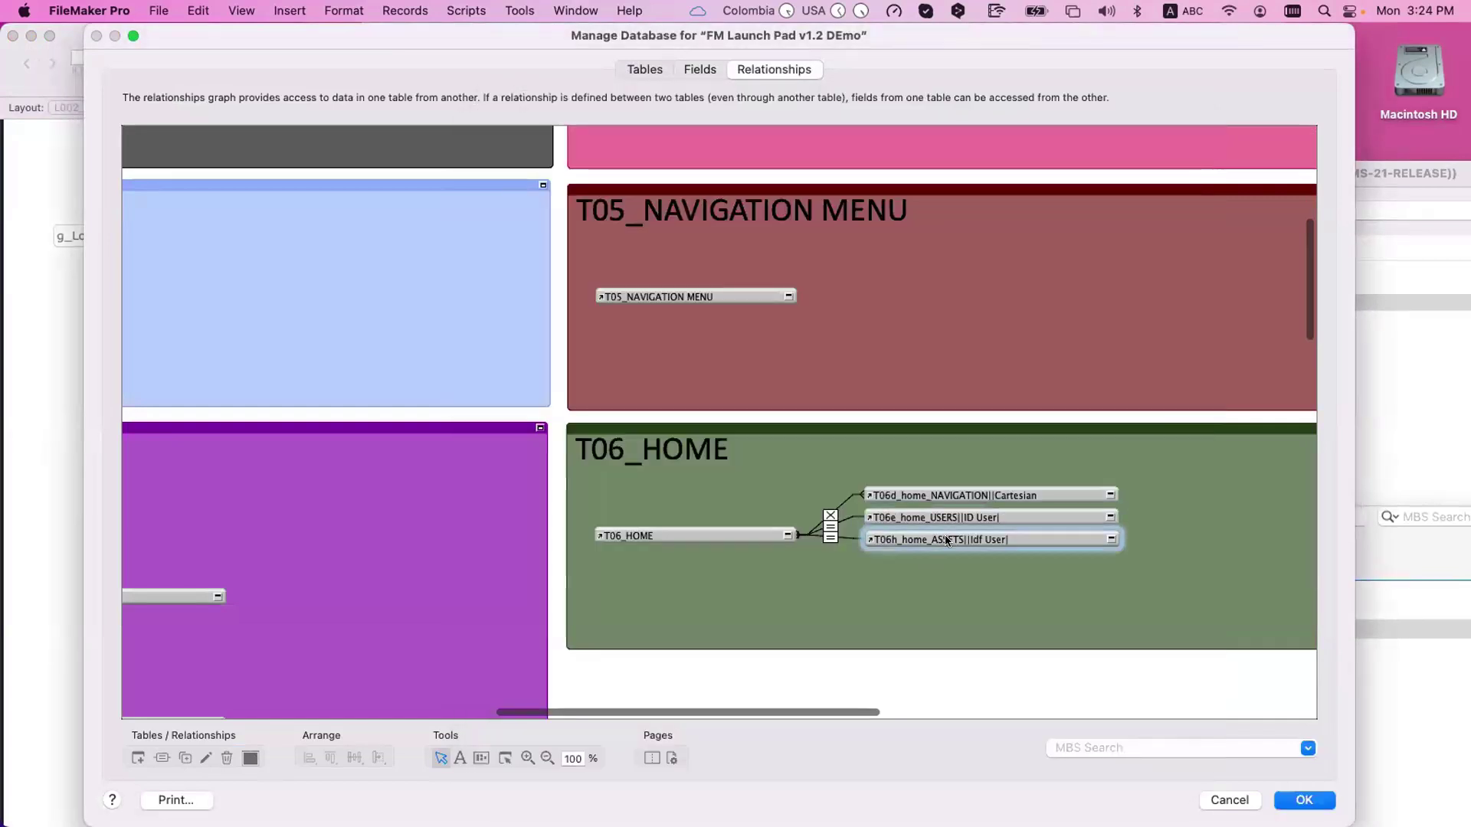
pyautogui.press('Escape')
# - Examine the match fields relating T06_HOME to T06h_home_ASSETS||Idf User|, and close the database definitions discarding all changes
pyautogui.click(831, 538)
pyautogui.doubleClick(832, 540)
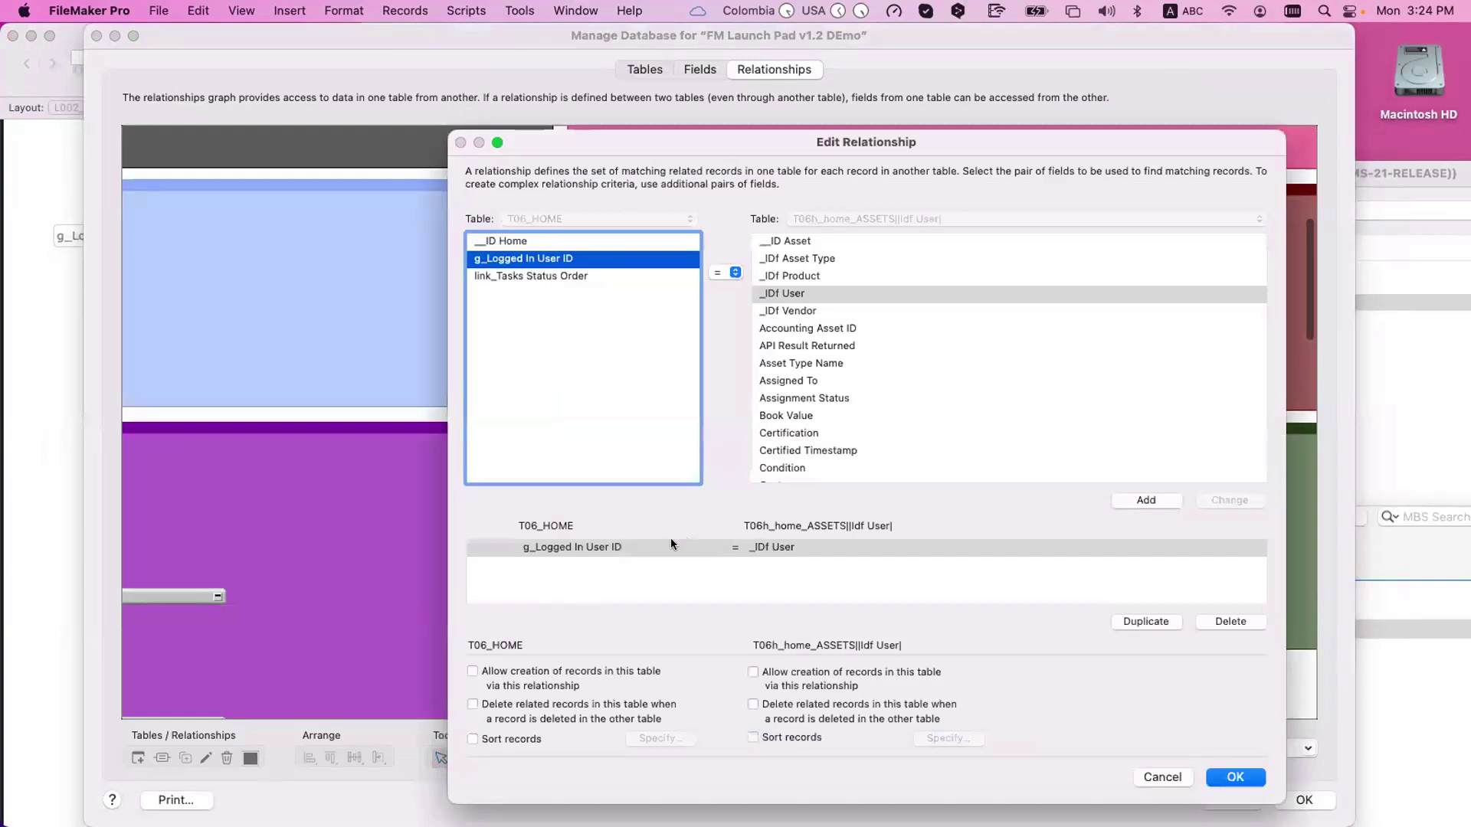
pyautogui.click(756, 547)
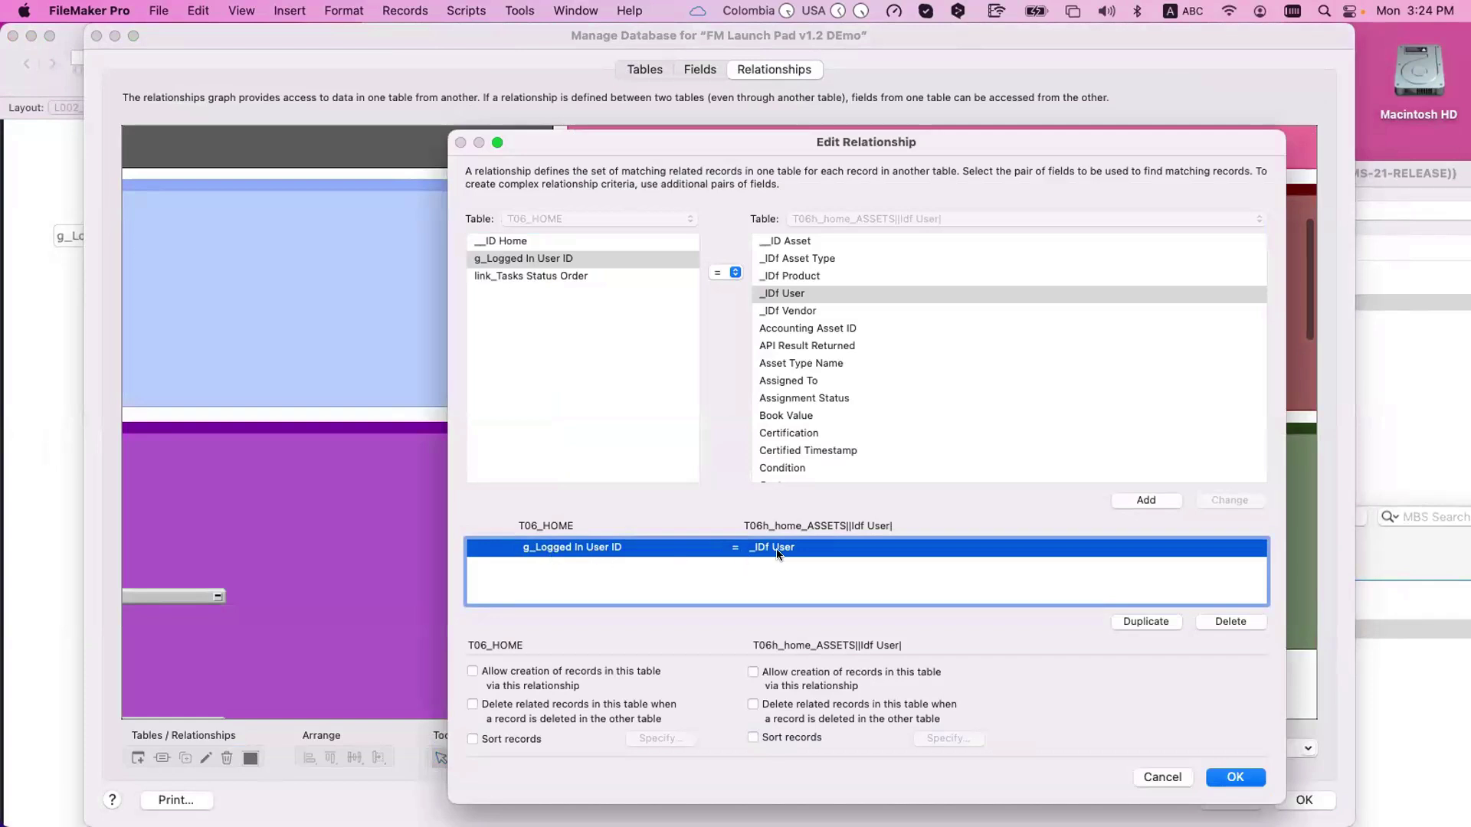
pyautogui.press('Return')
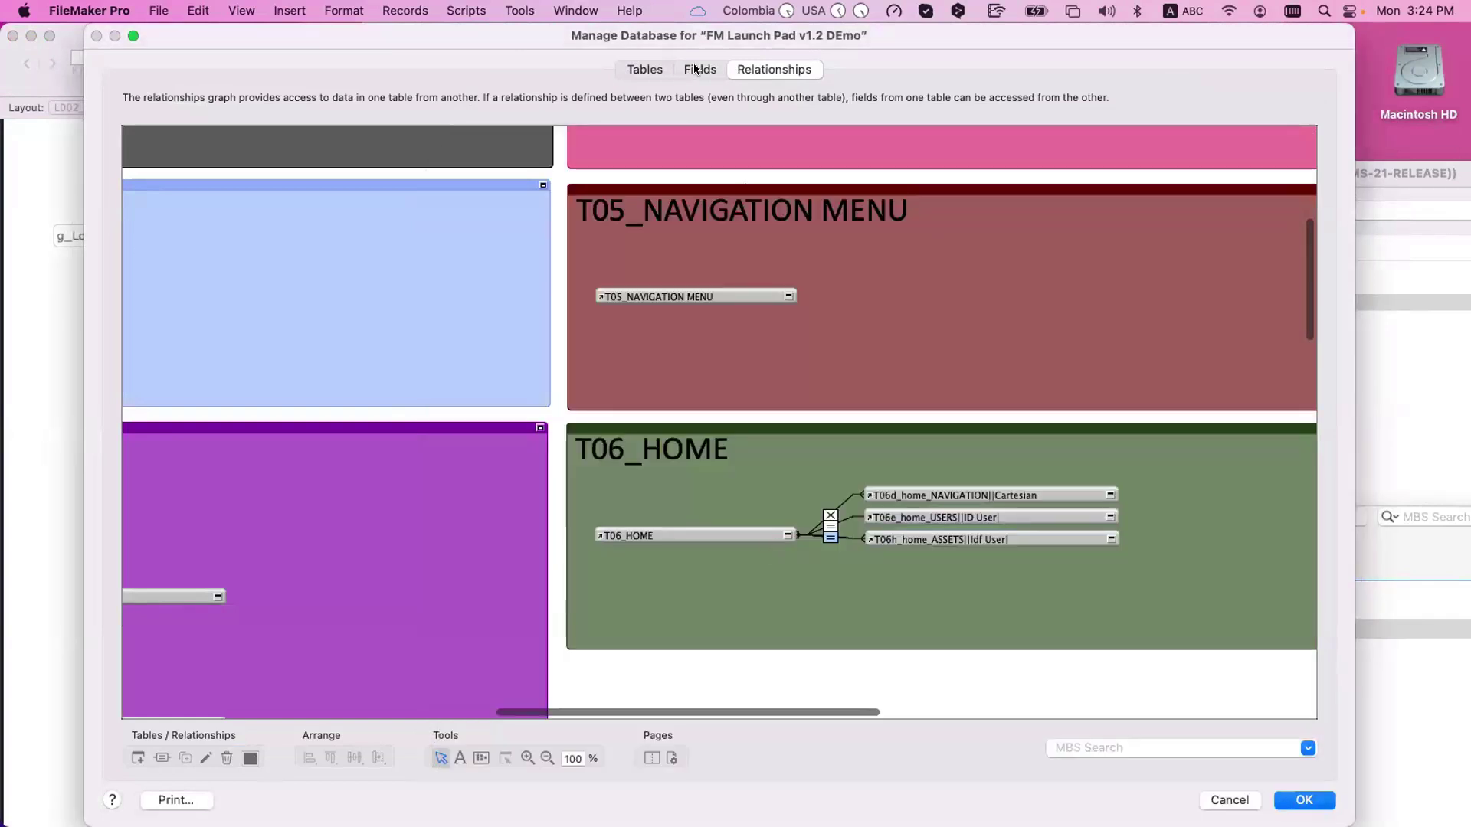
pyautogui.press('Escape')
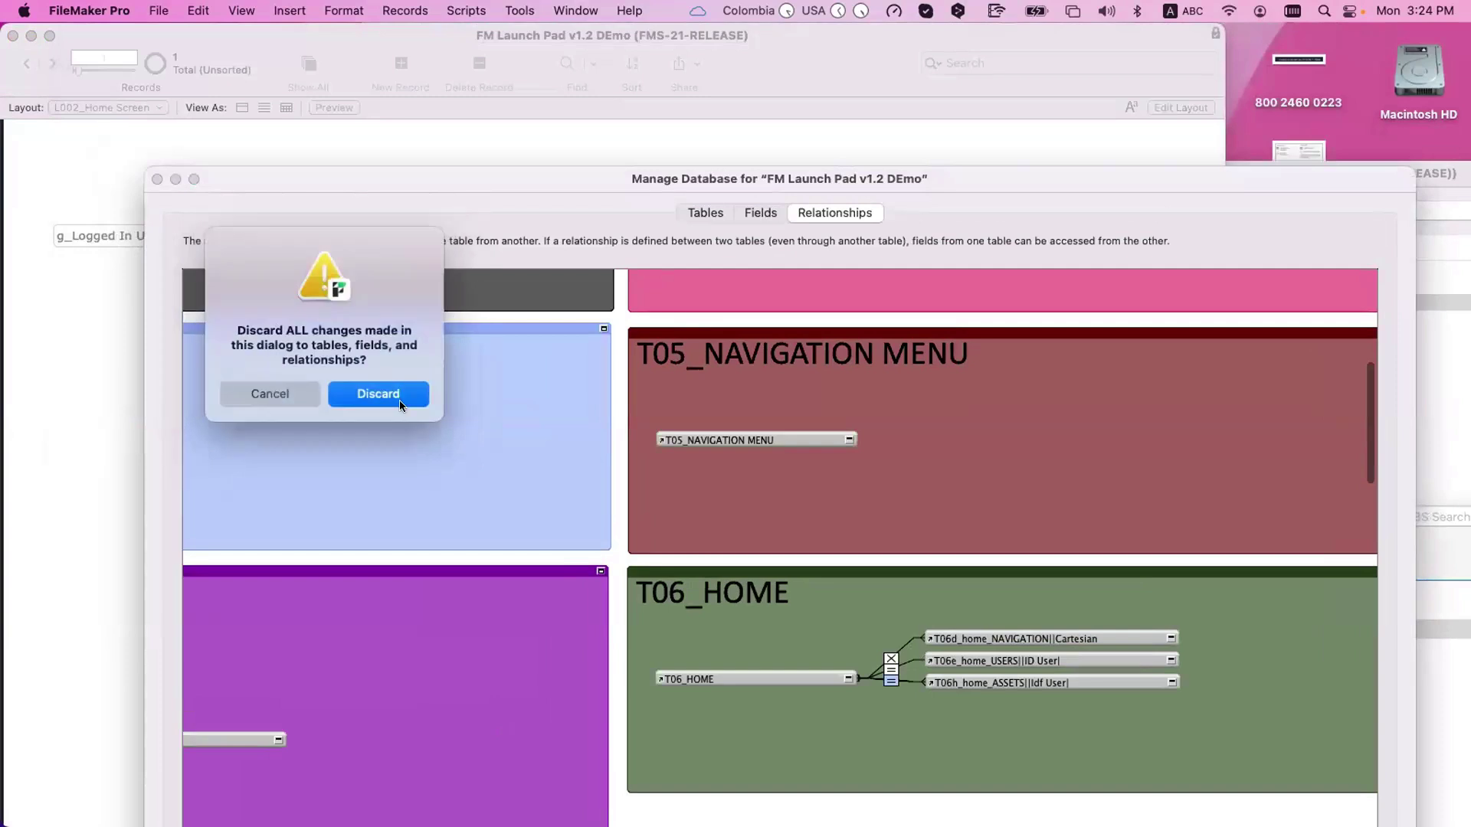
pyautogui.click(399, 405)
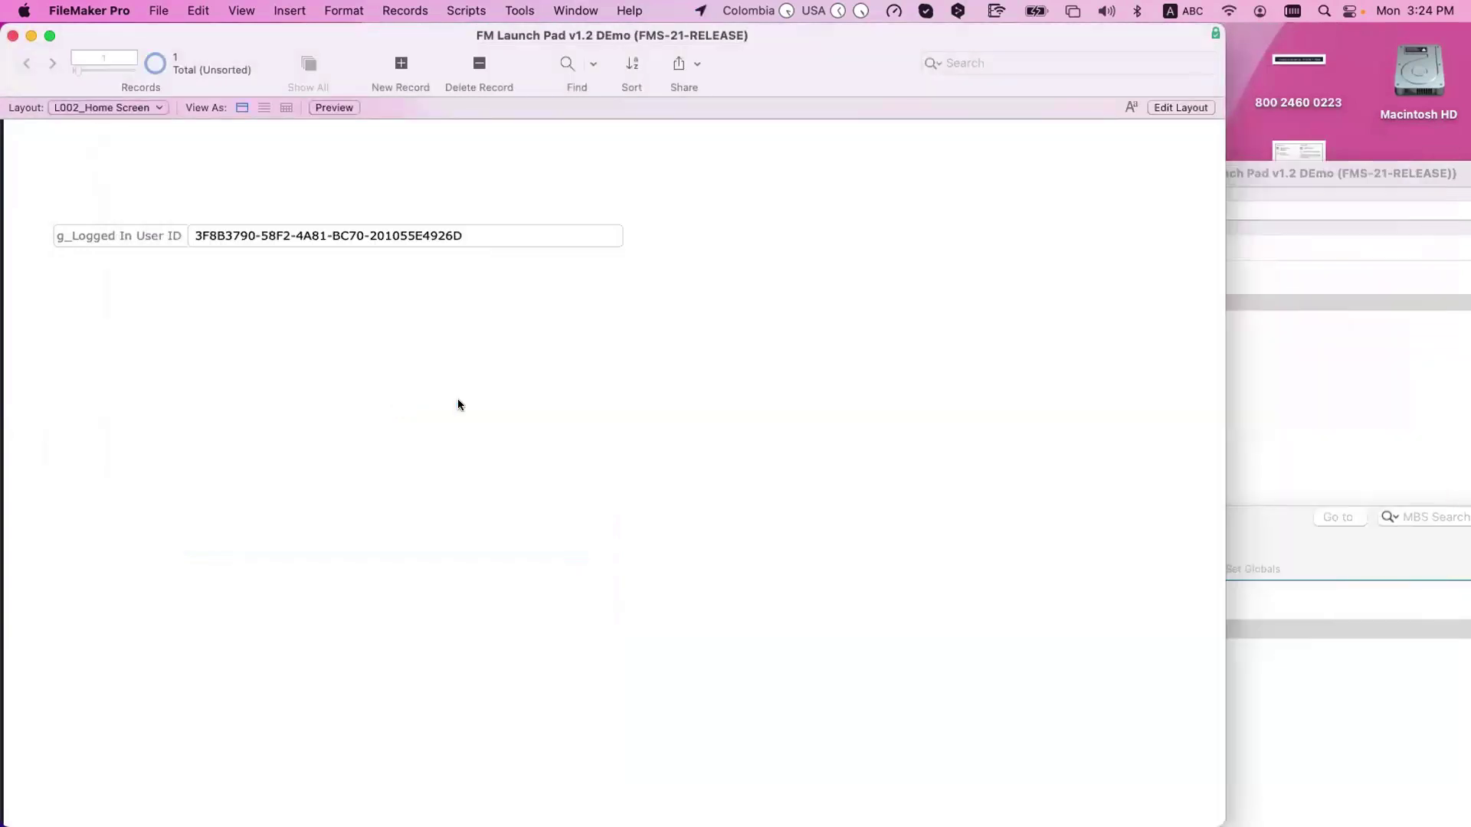
# - Select the entire value in the Home screen's g_Logged In User ID field
pyautogui.click(511, 238)
pyautogui.press('super+a')
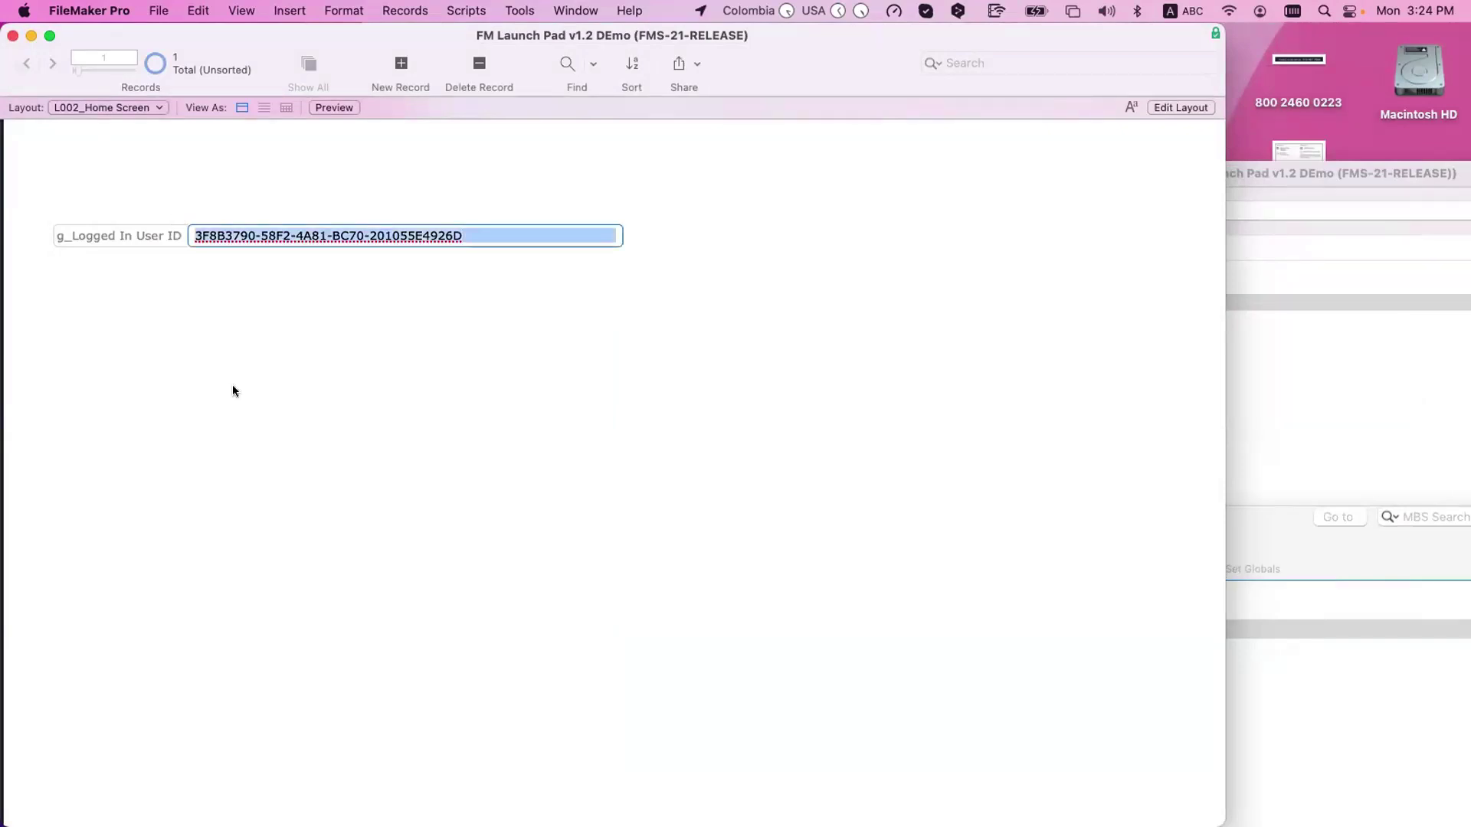
pyautogui.click(234, 391)
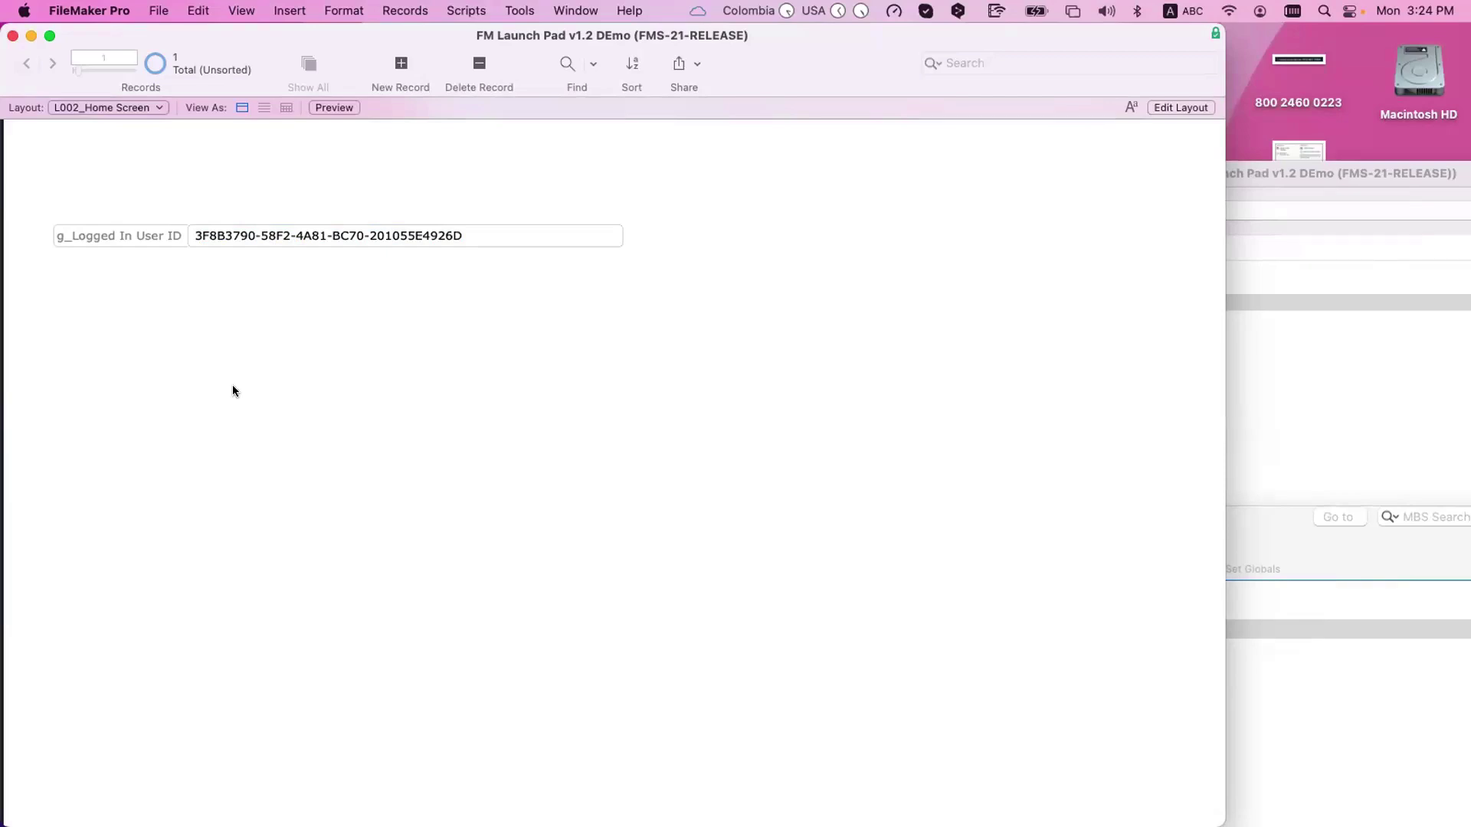
pyautogui.click(256, 237)
pyautogui.tripleClick(201, 229)
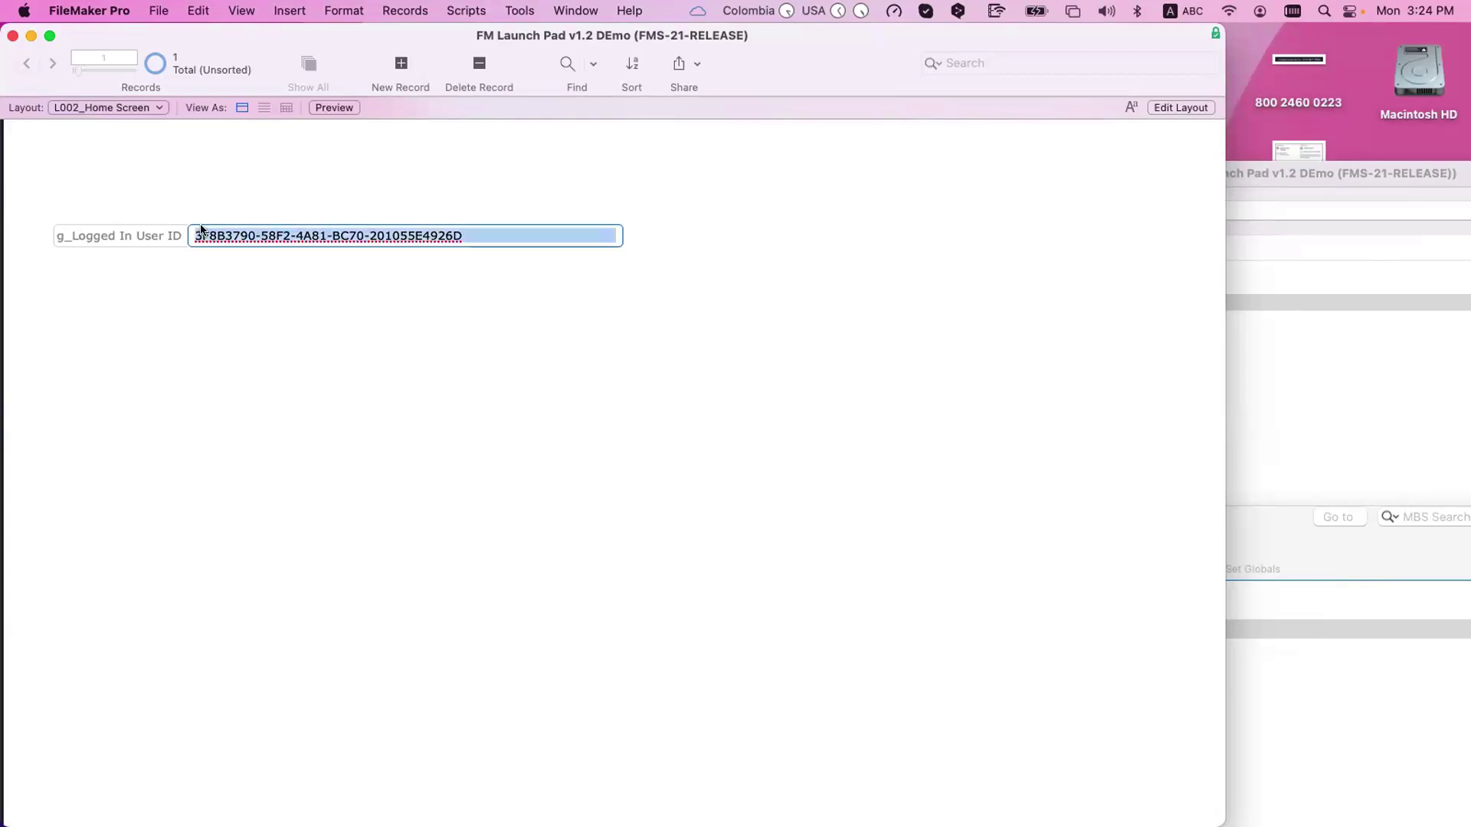
pyautogui.click(214, 262)
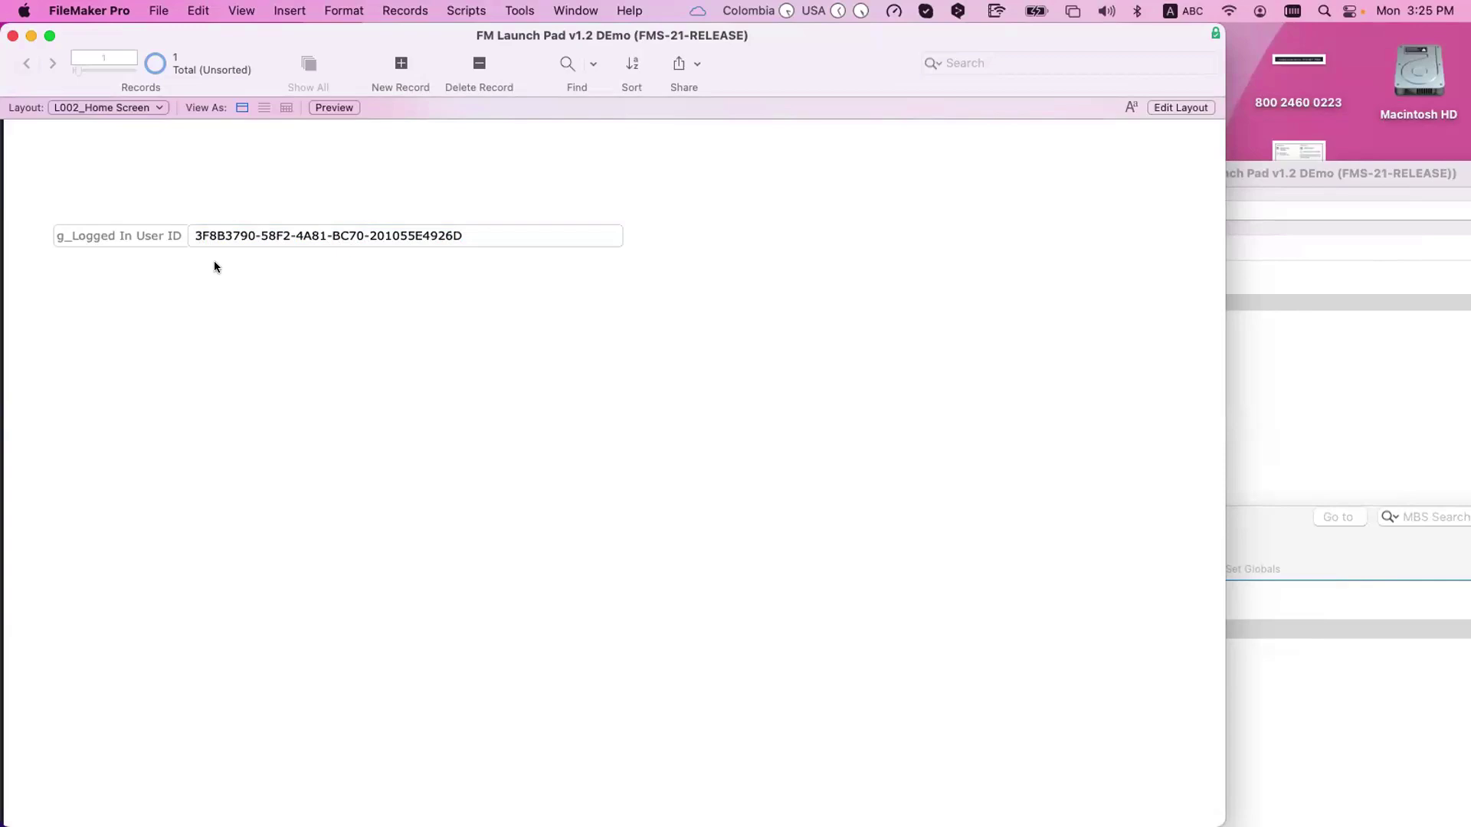
pyautogui.click(289, 236)
pyautogui.moveTo(467, 237); pyautogui.dragTo(126, 222)
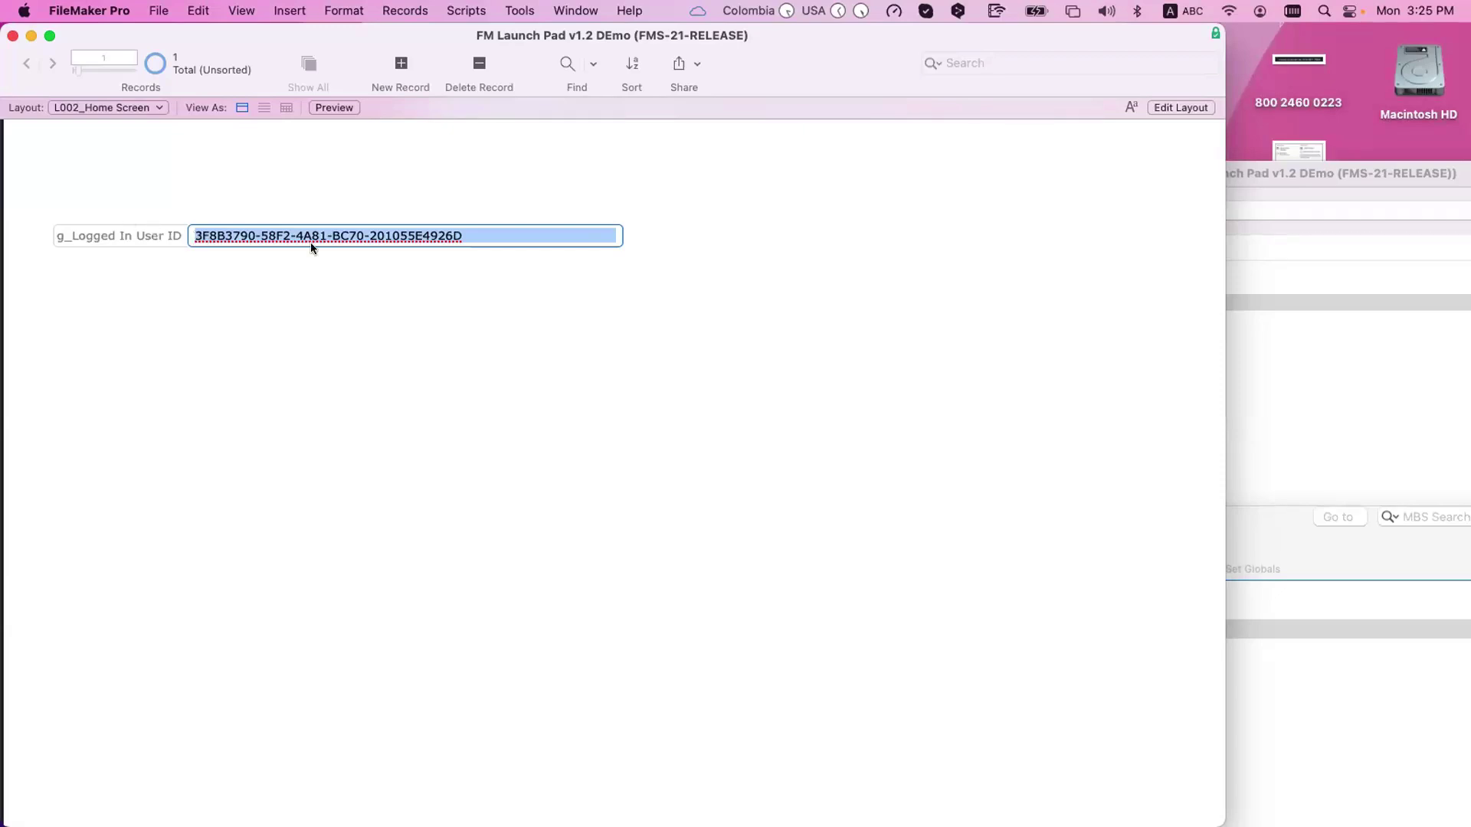
pyautogui.click(423, 266)
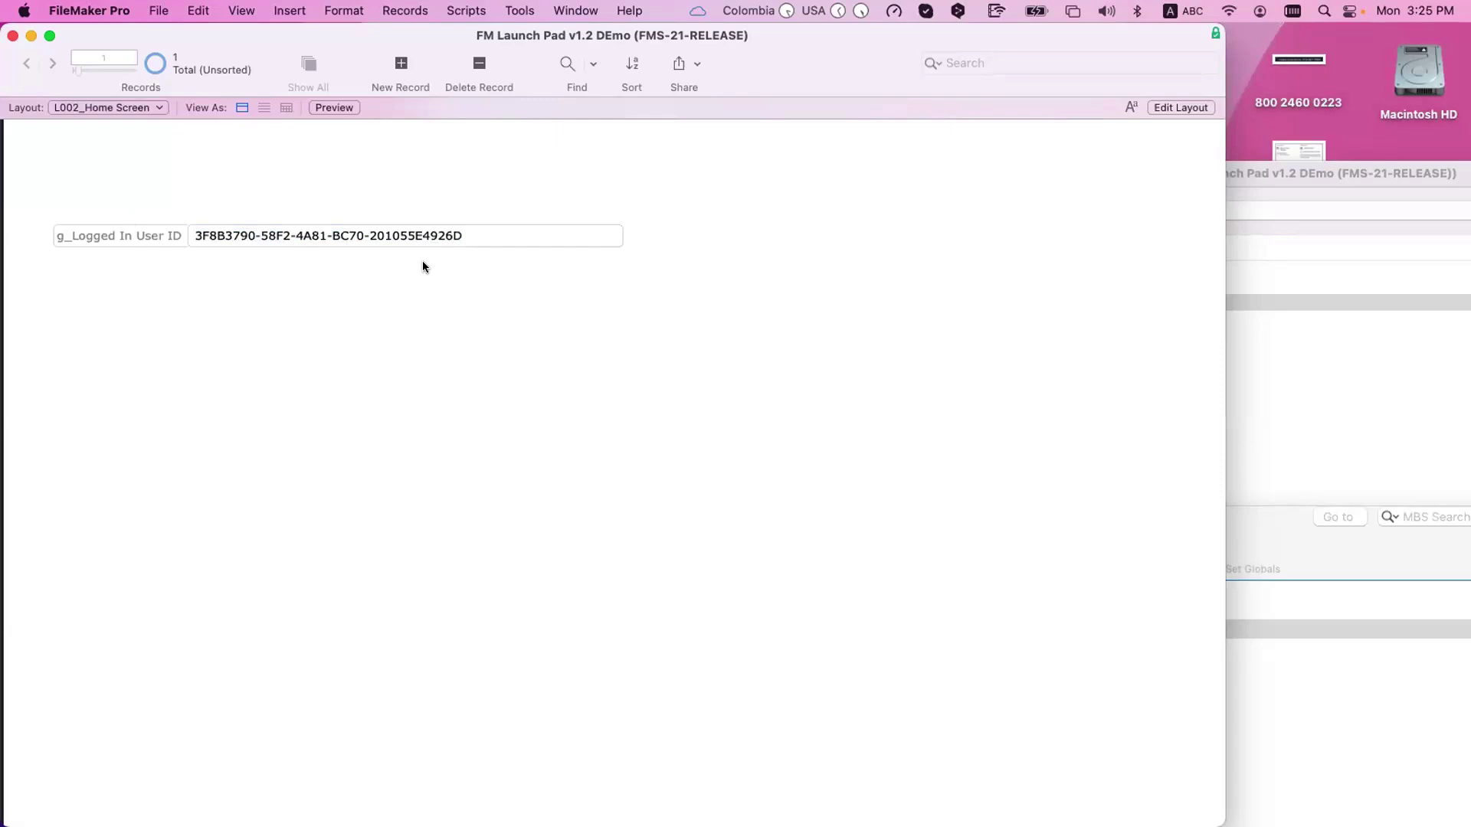
pyautogui.scroll(-1, 513, 347)
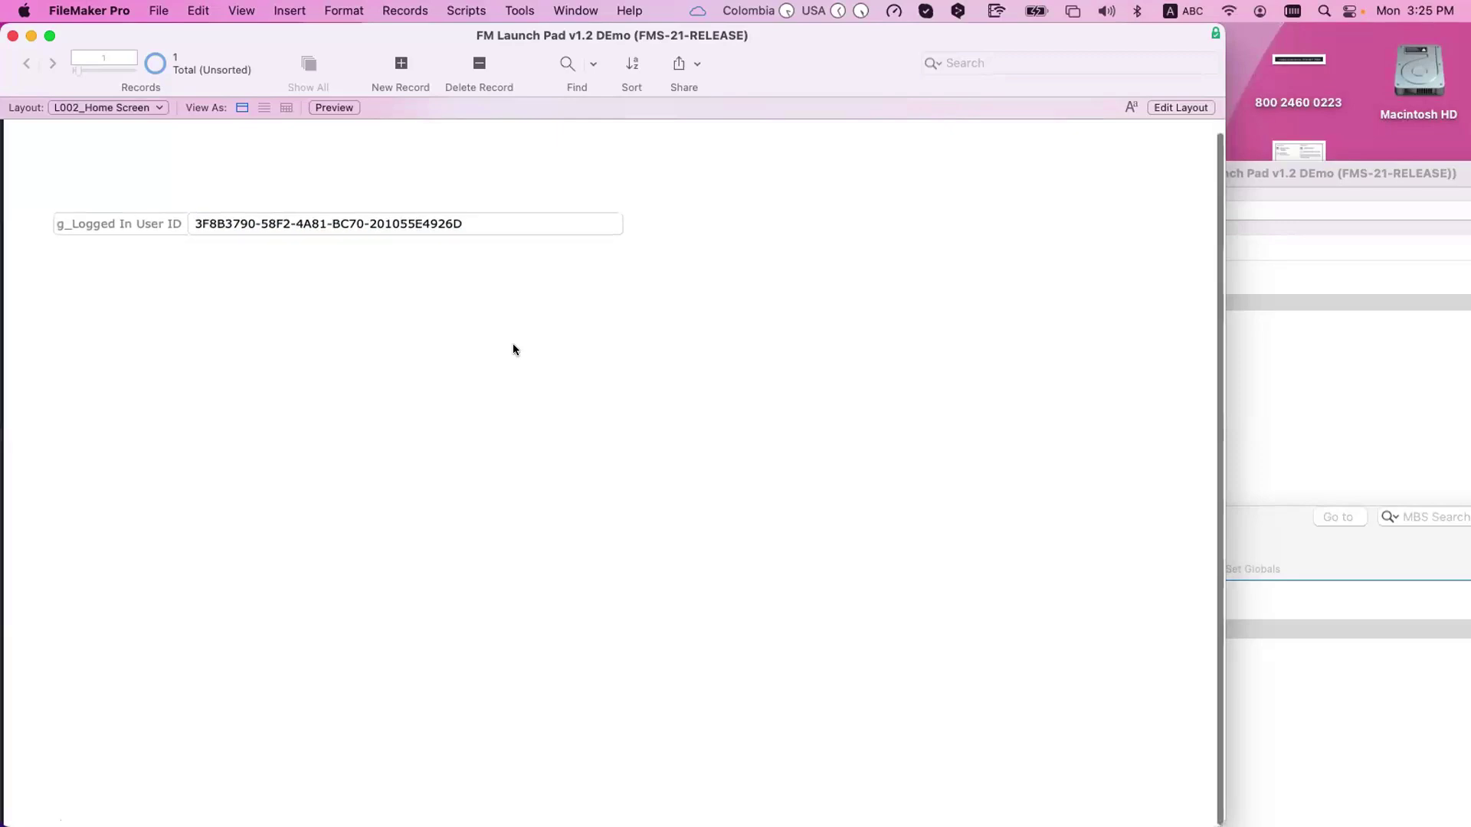
# - Edit the Home Screen layout and draw a portal about 500 by 445 pt below the user ID field, showing records from T06h_home_ASSETS||Idf User|
pyautogui.press('super+l')
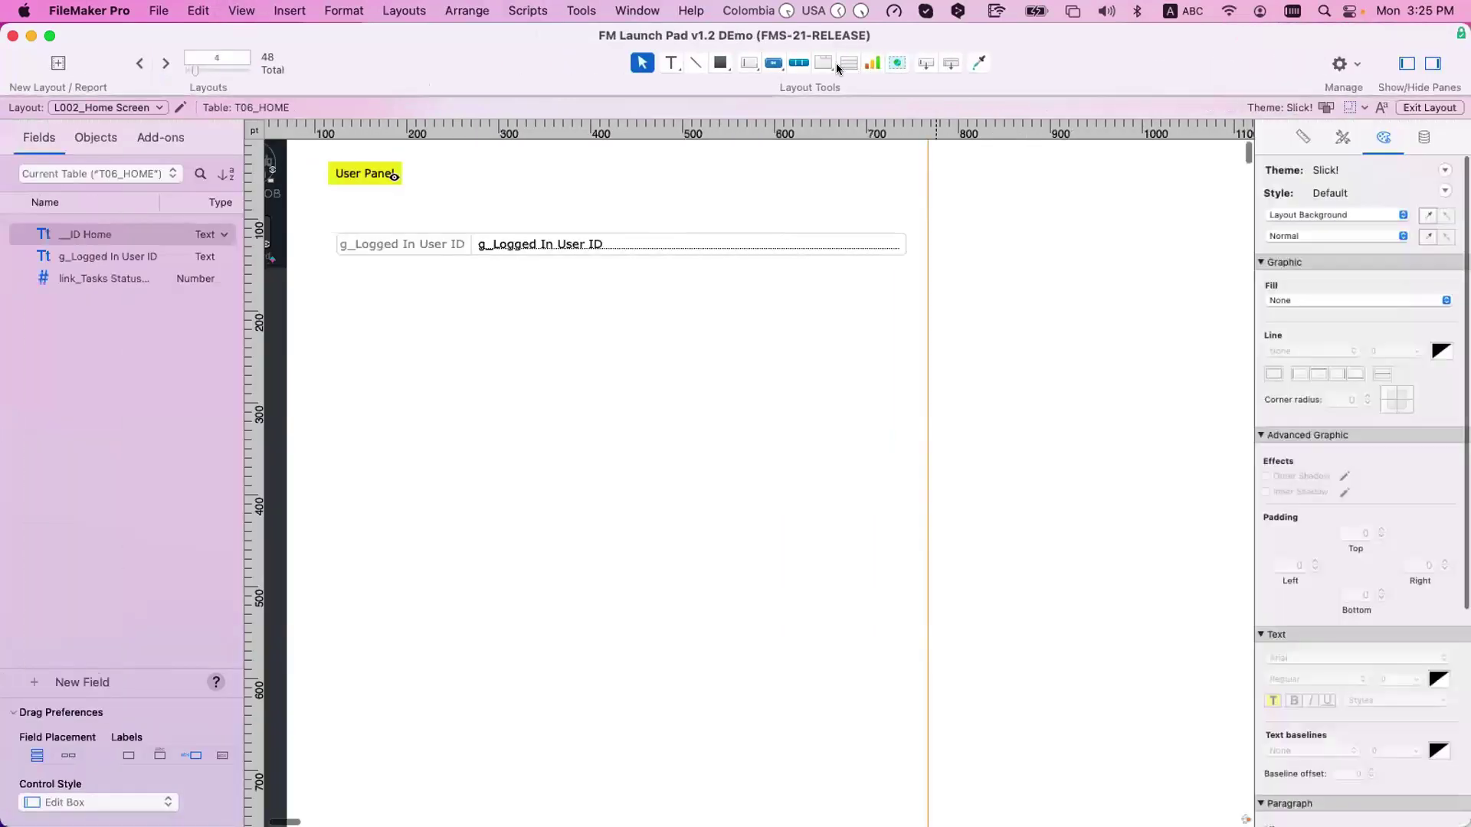
pyautogui.click(846, 64)
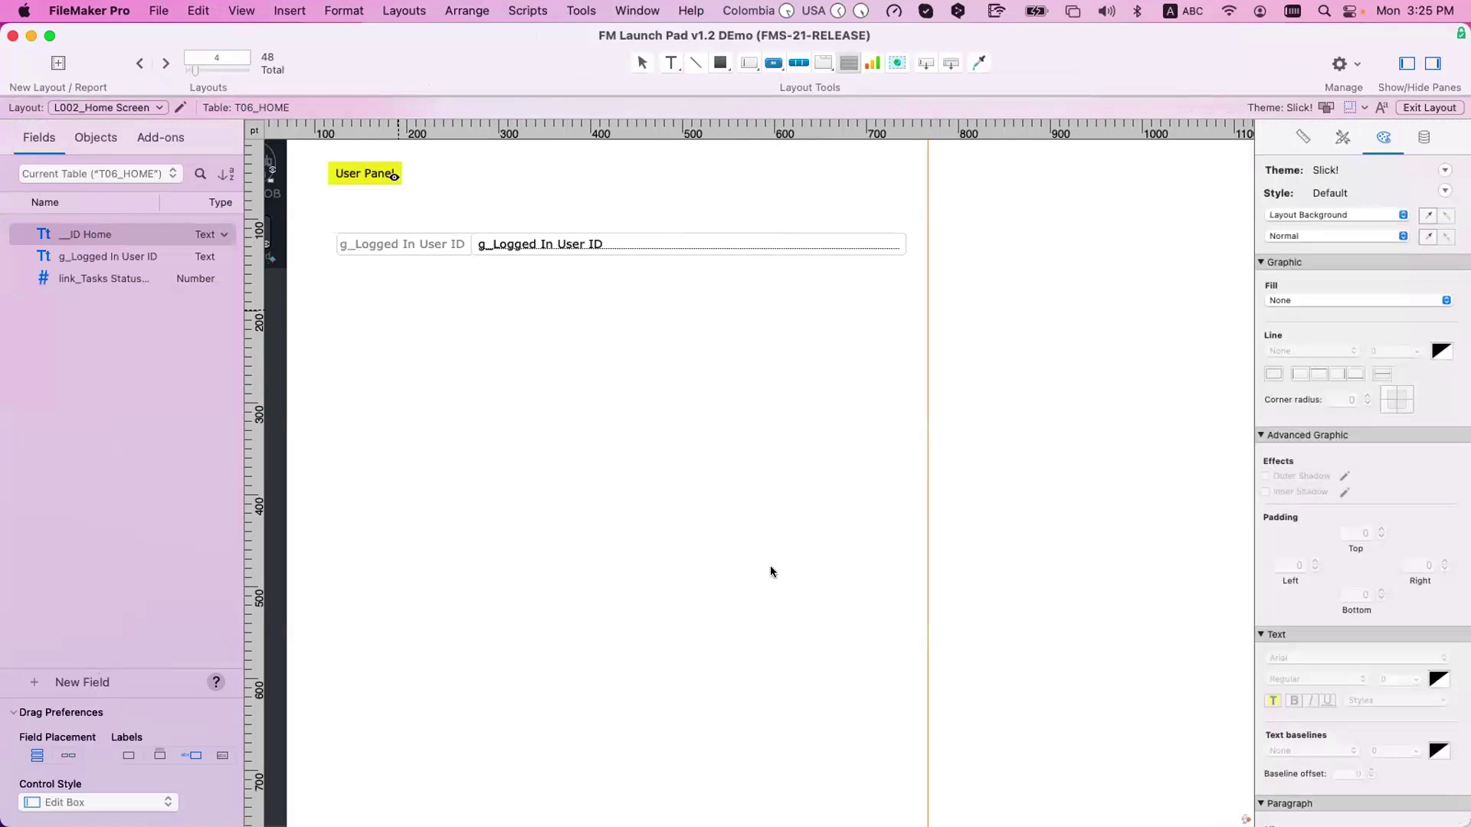
pyautogui.moveTo(397, 311); pyautogui.dragTo(858, 720)
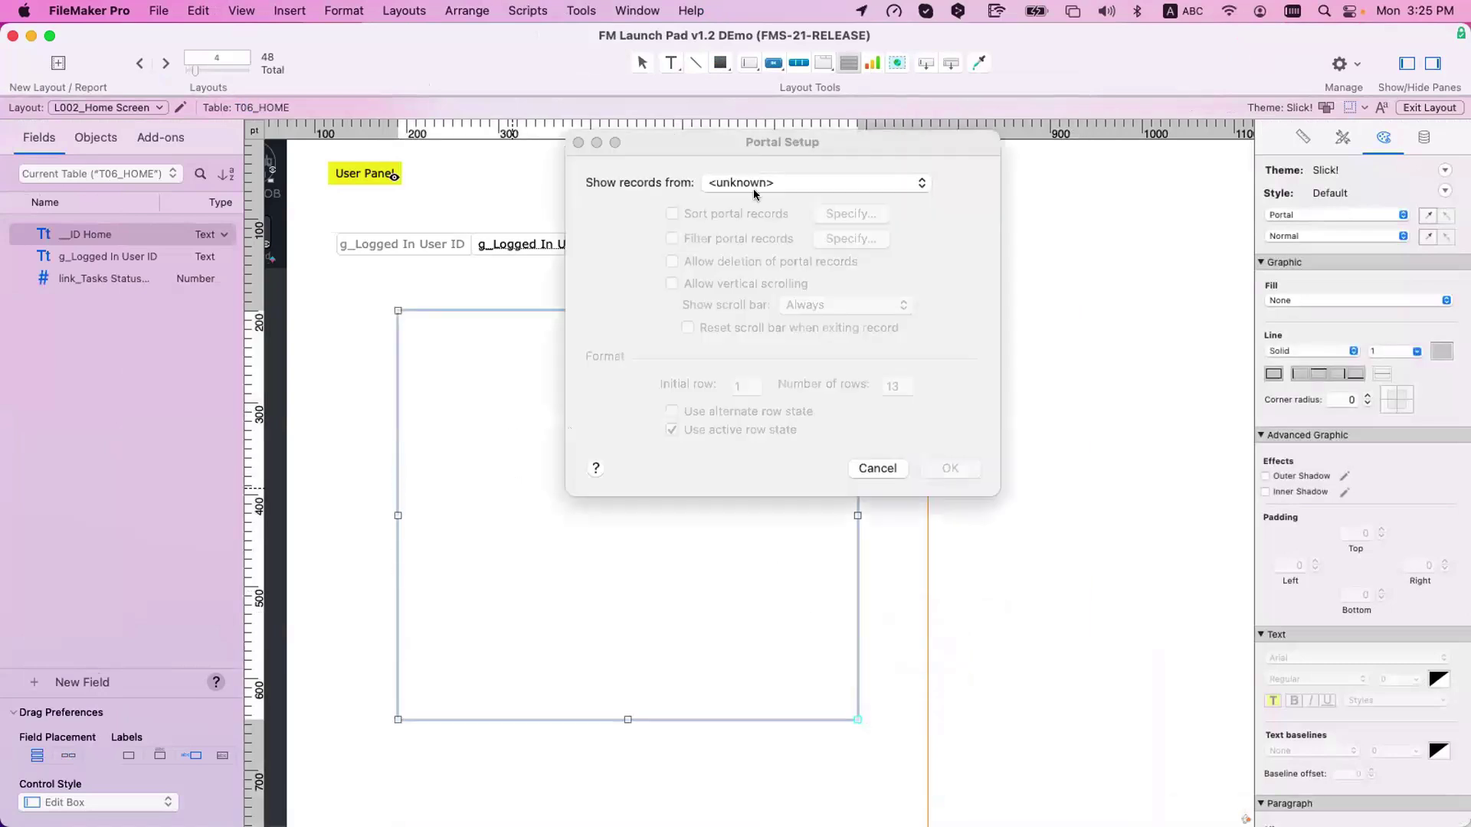
pyautogui.click(754, 187)
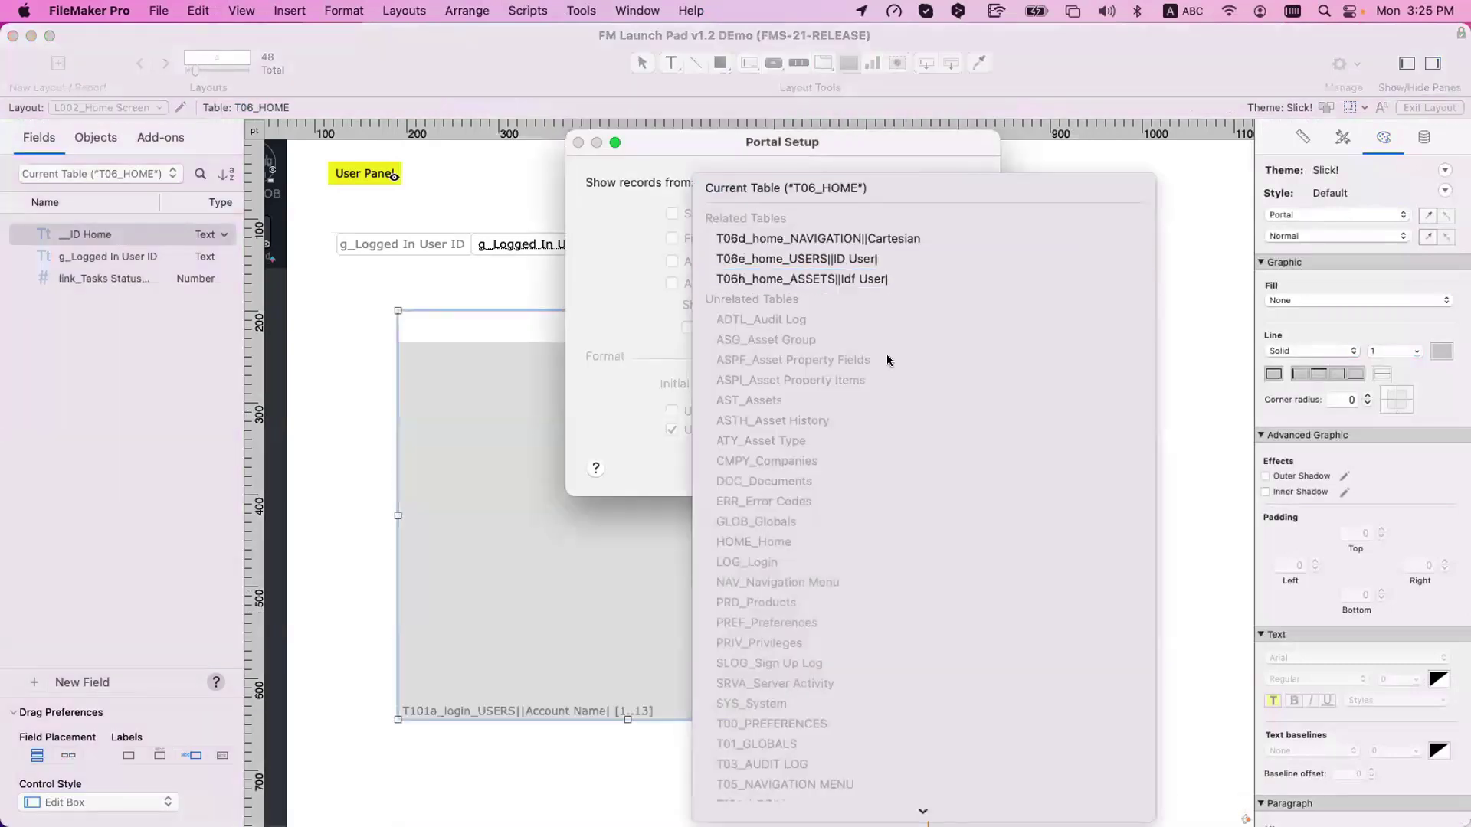
pyautogui.click(802, 278)
pyautogui.click(948, 467)
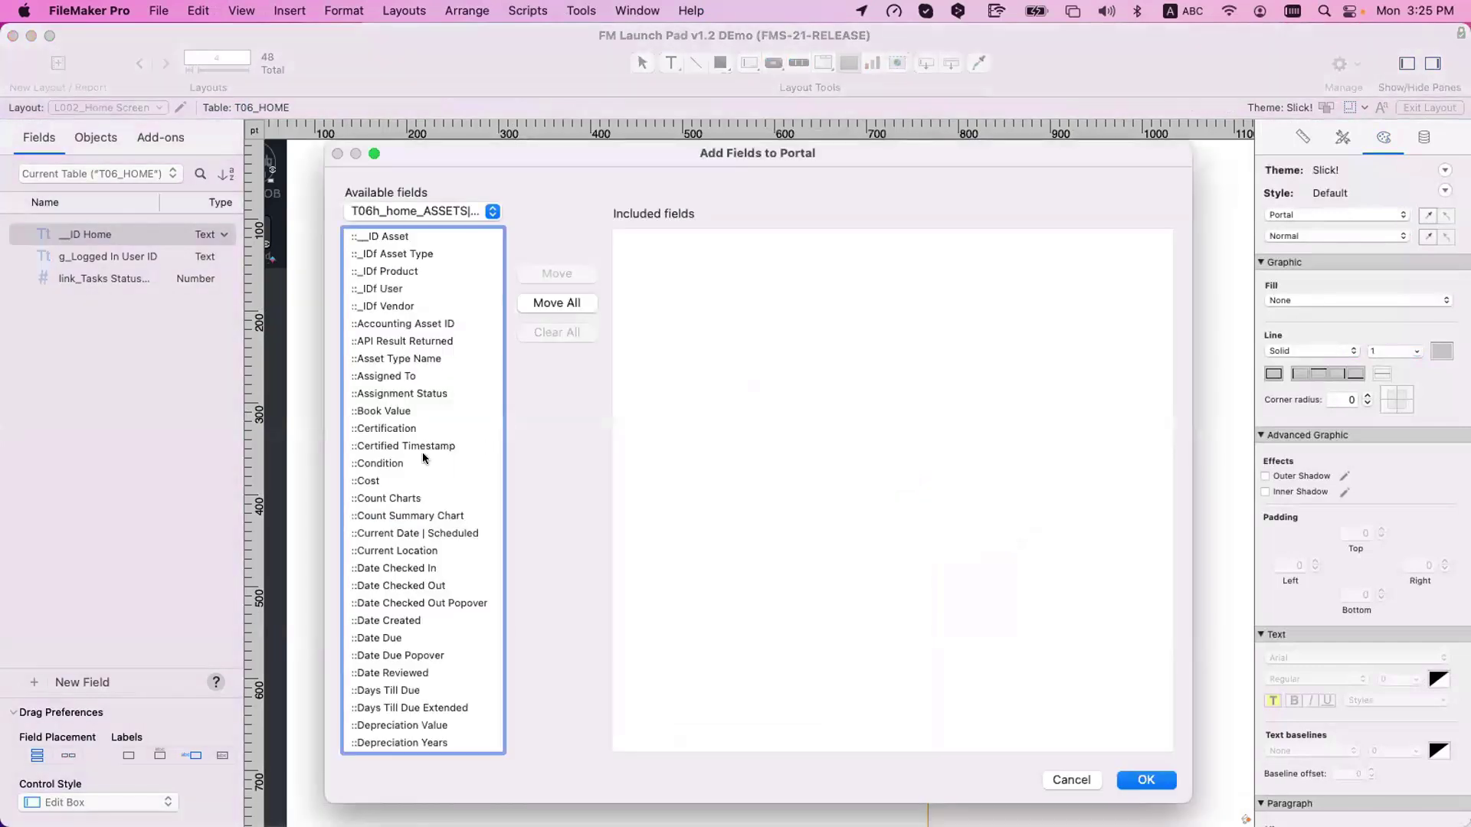
# - Add the Item, Book Value and Assigned To fields to the assets portal and view the layout in Browse mode
pyautogui.click(423, 462)
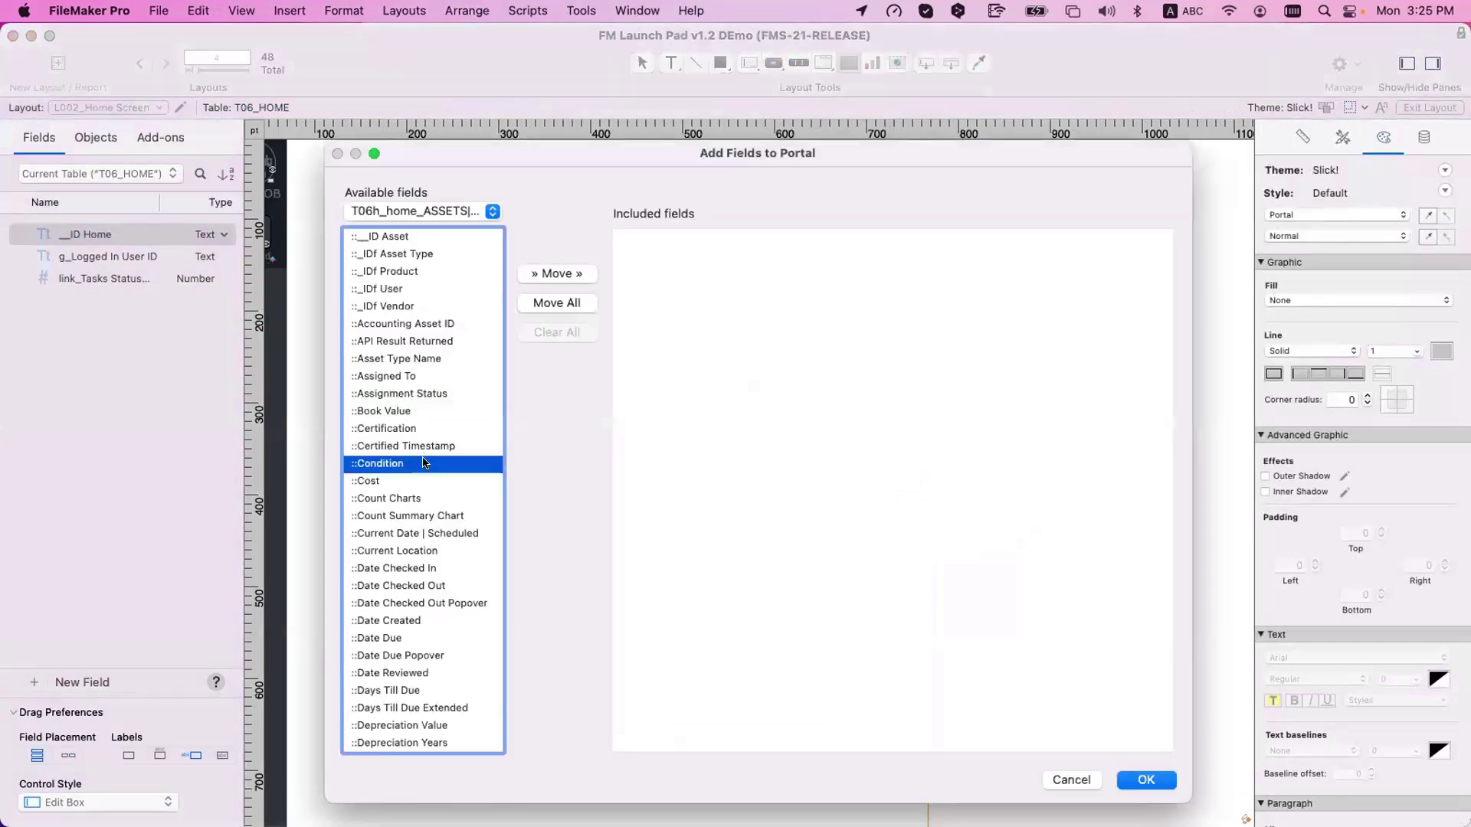
pyautogui.click(420, 376)
pyautogui.click(414, 393)
pyautogui.scroll(-10, 410, 427)
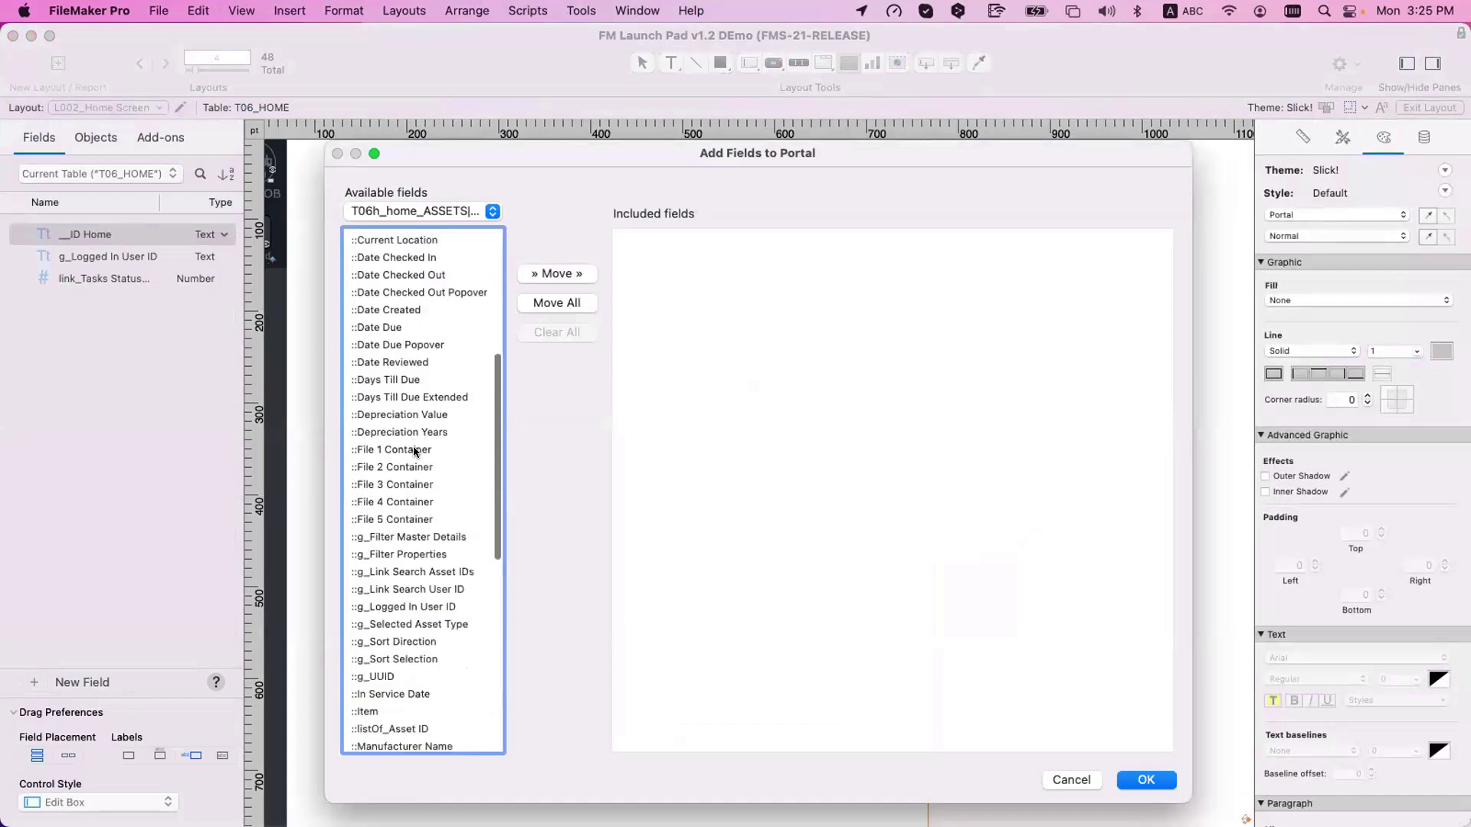
pyautogui.doubleClick(379, 582)
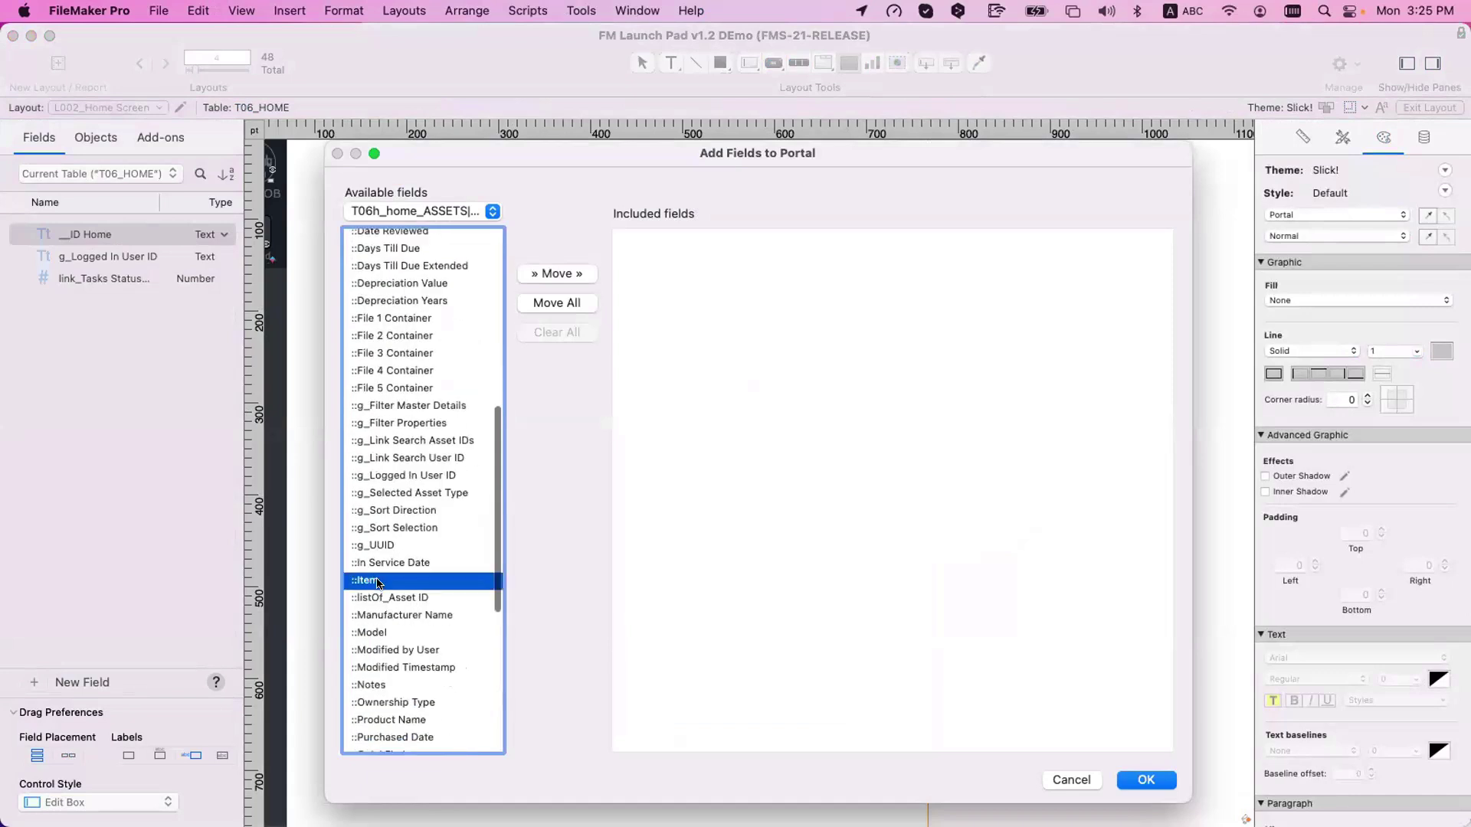
pyautogui.scroll(5, 398, 514)
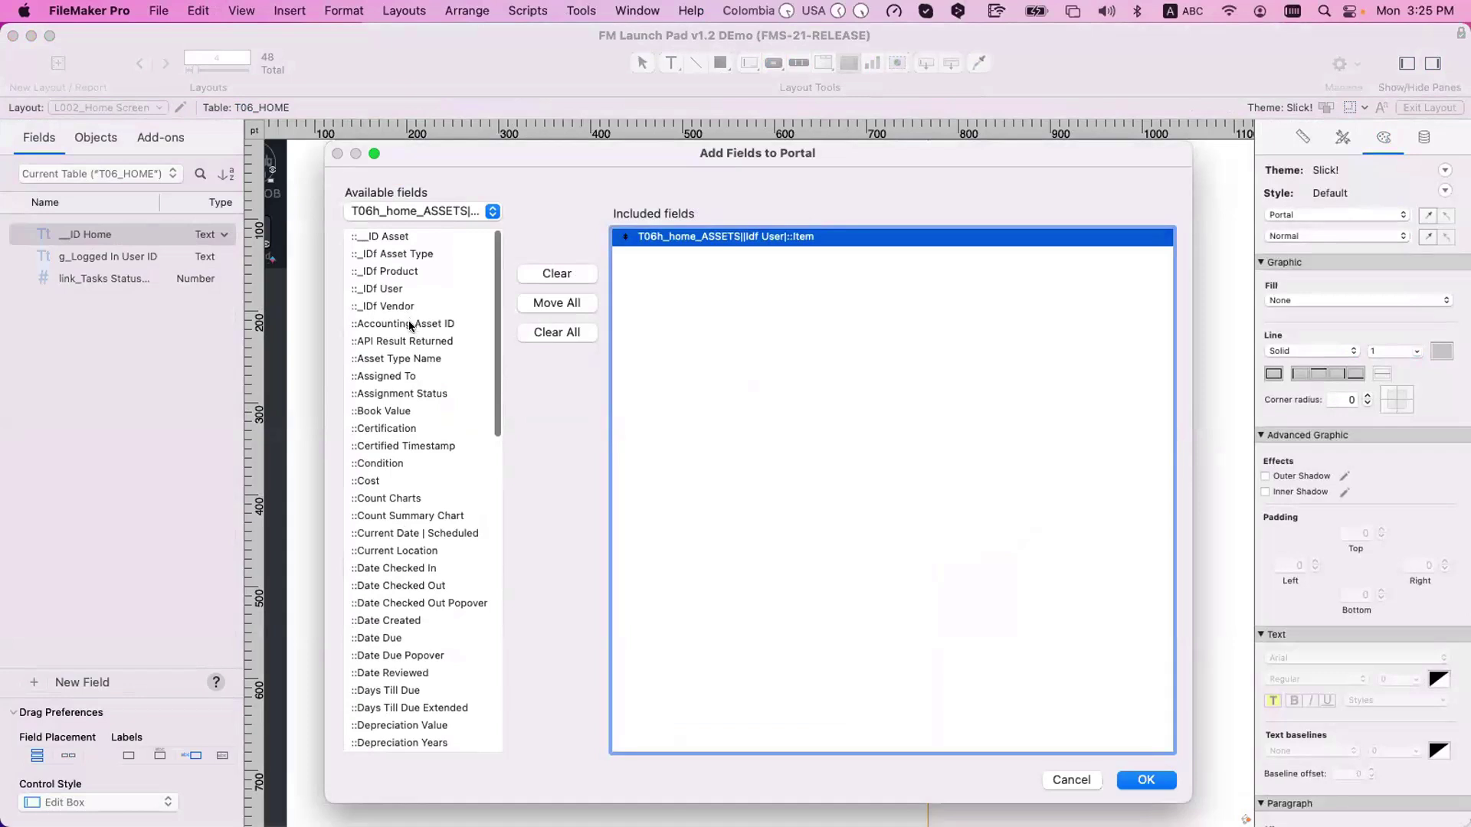
pyautogui.doubleClick(413, 412)
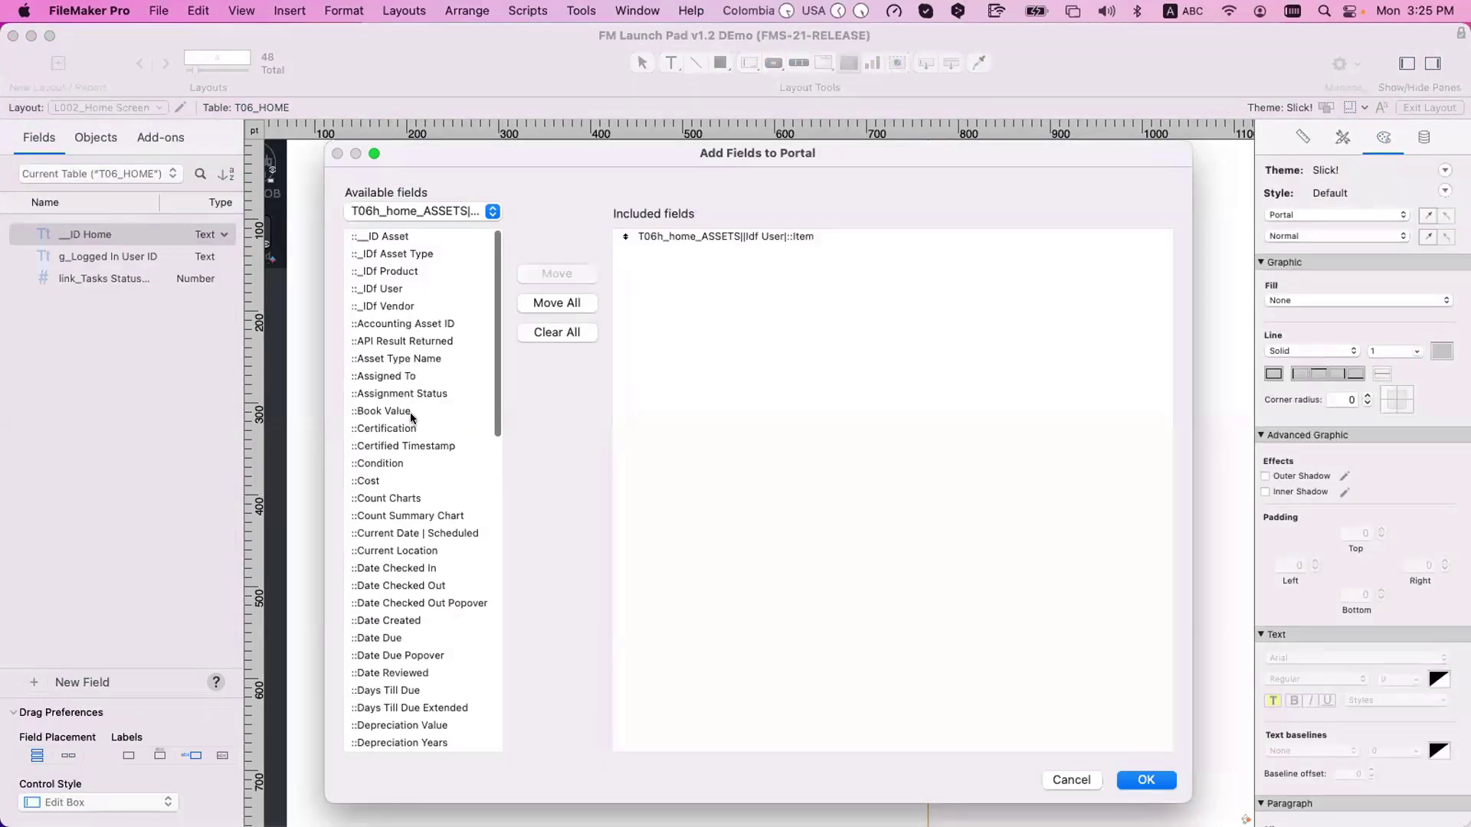
pyautogui.doubleClick(414, 376)
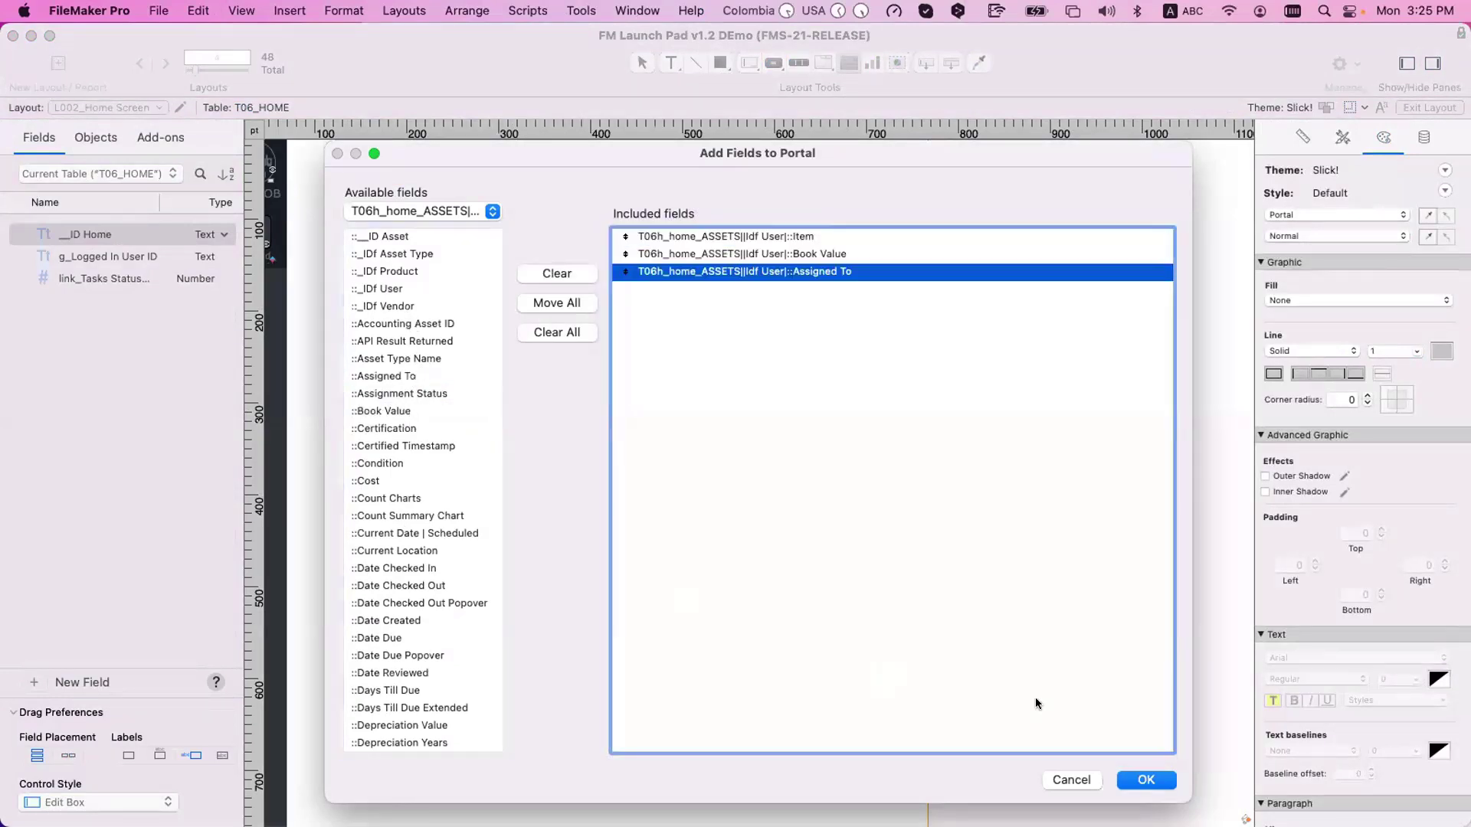
pyautogui.click(1135, 779)
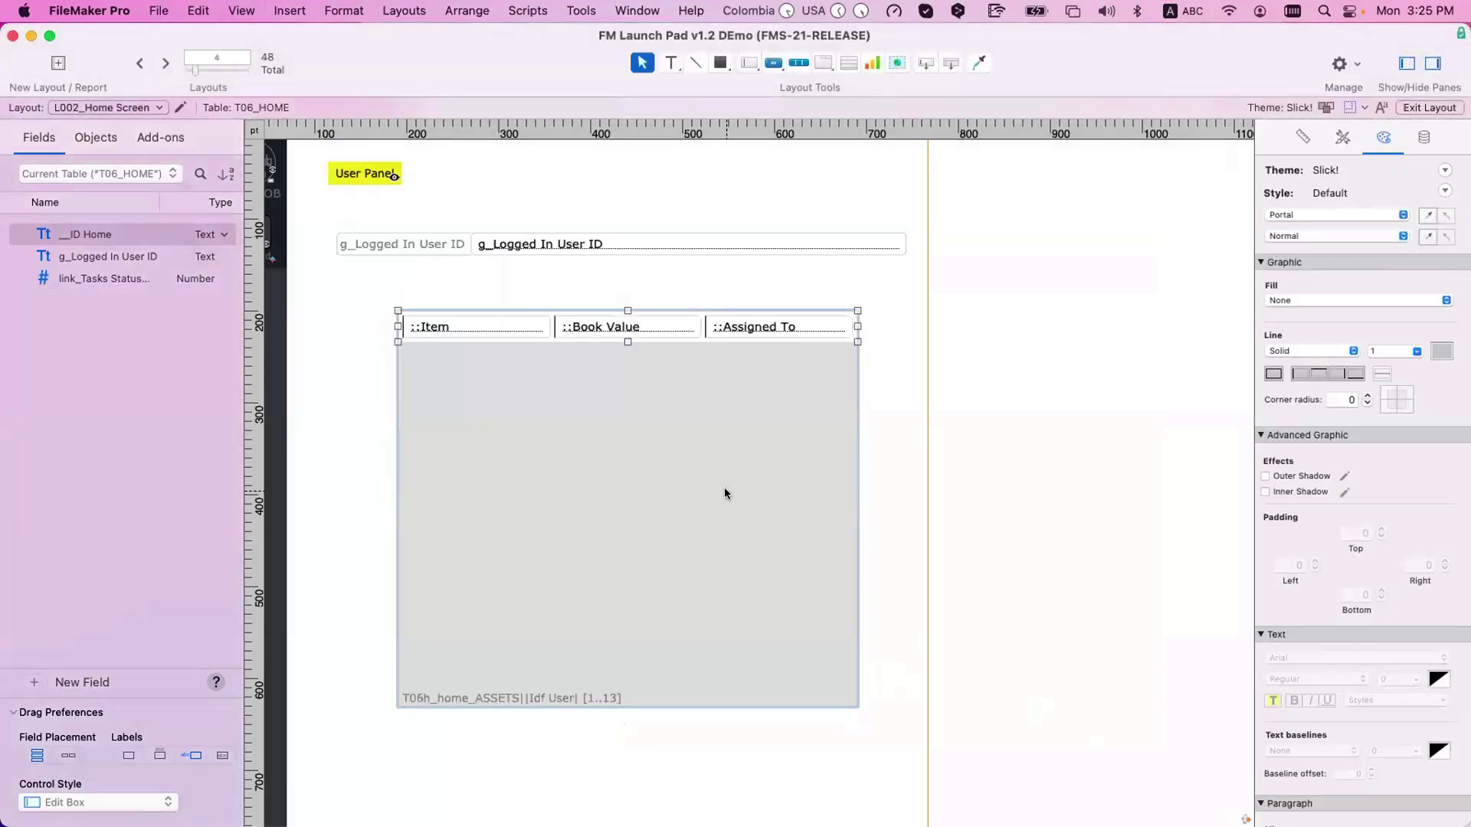
pyautogui.press('super+b')
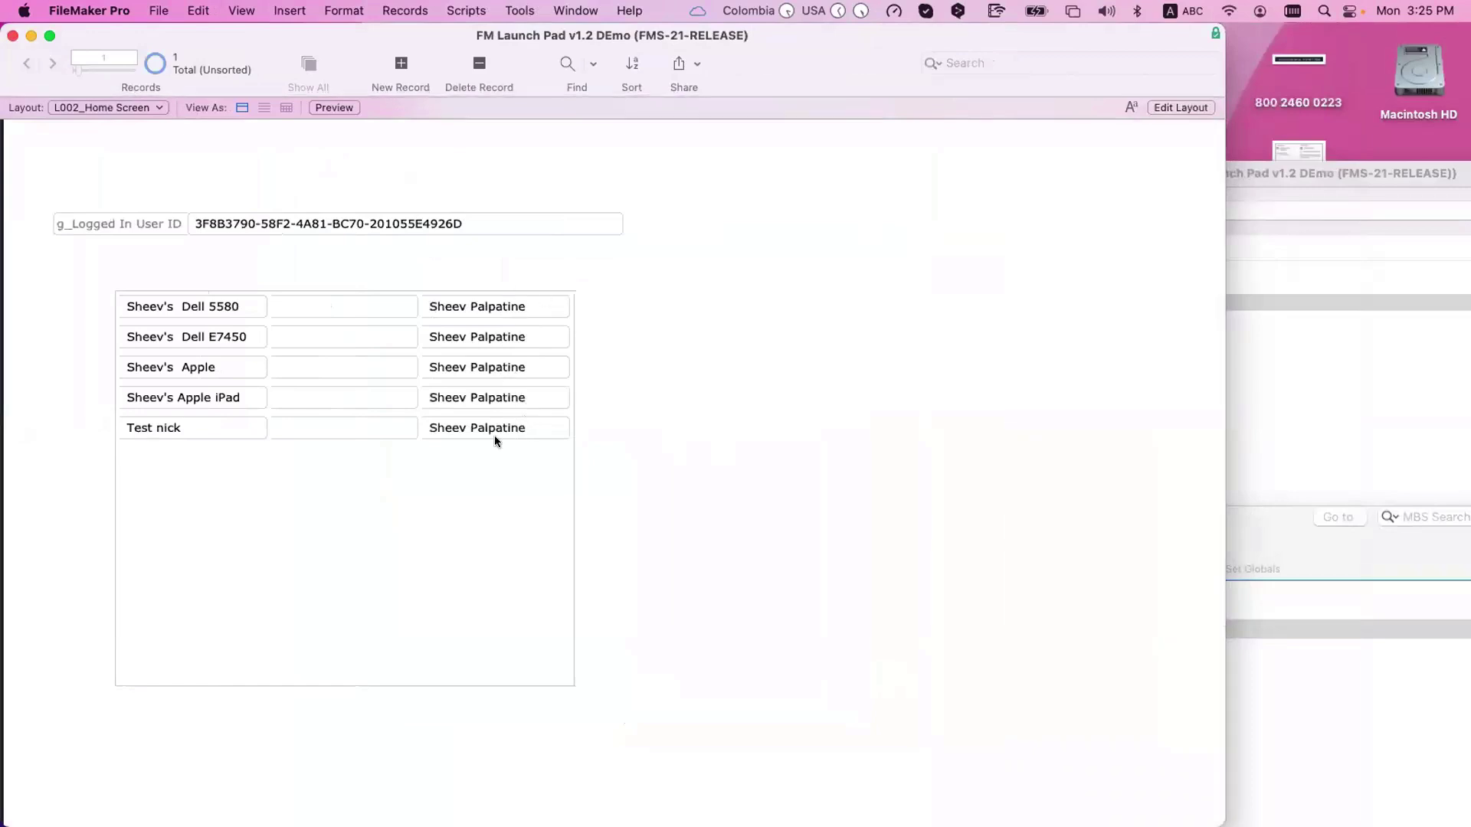
# - Change the portal's Book Value field to Cost and view the related asset records in Browse mode
pyautogui.press('super+l')
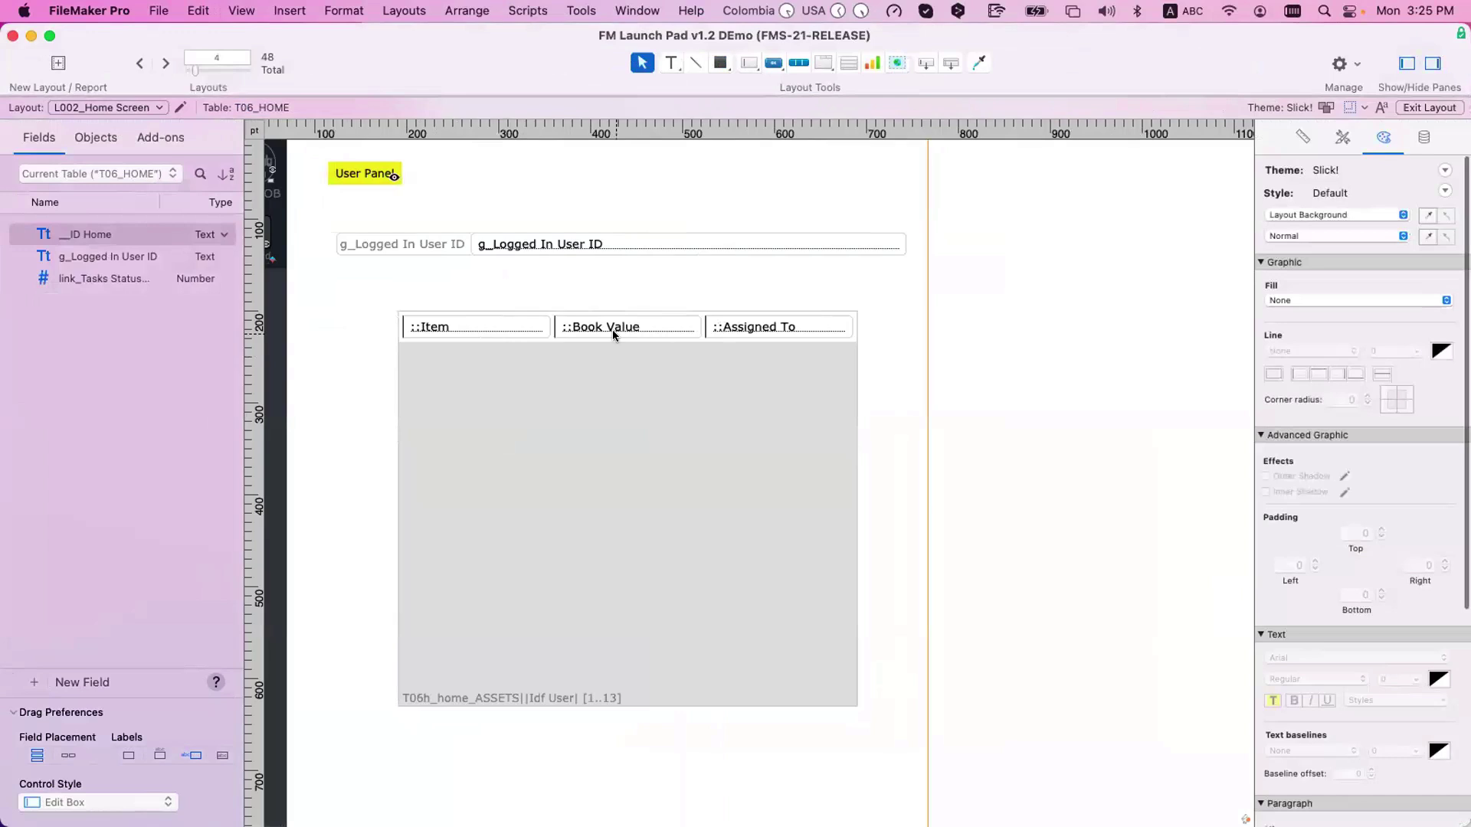
pyautogui.doubleClick(613, 329)
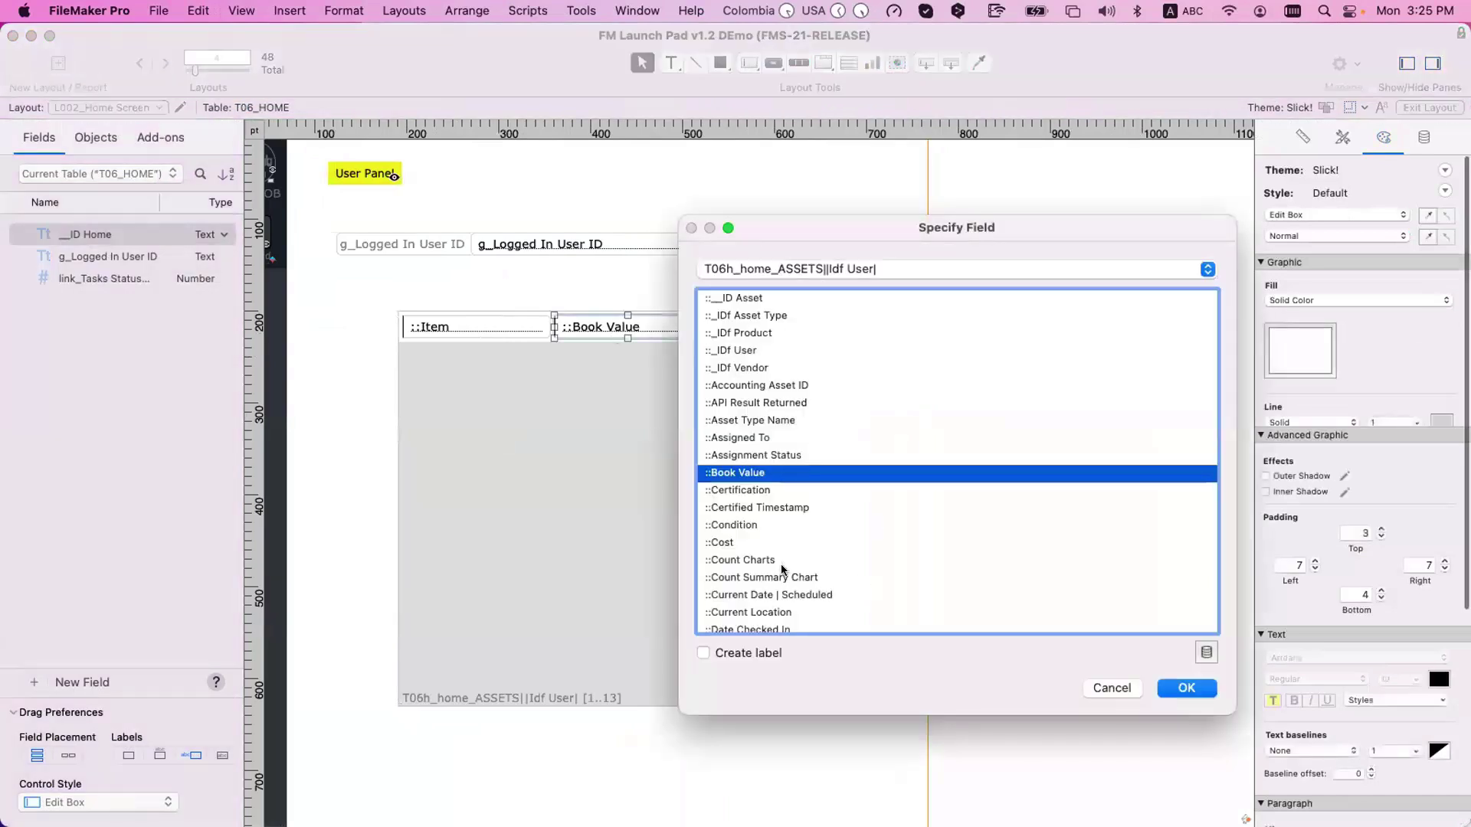
pyautogui.doubleClick(723, 543)
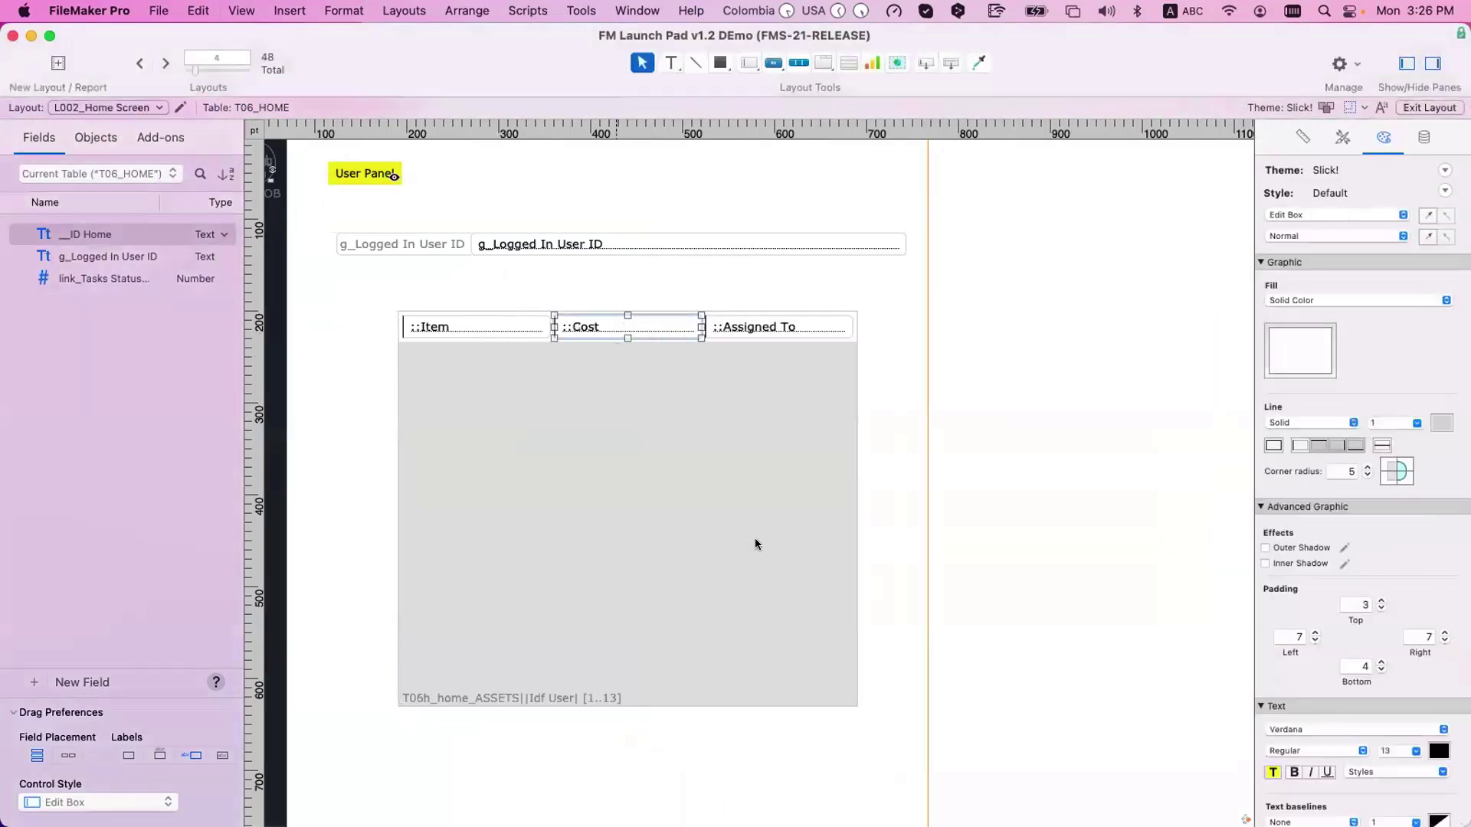
pyautogui.press('super+b')
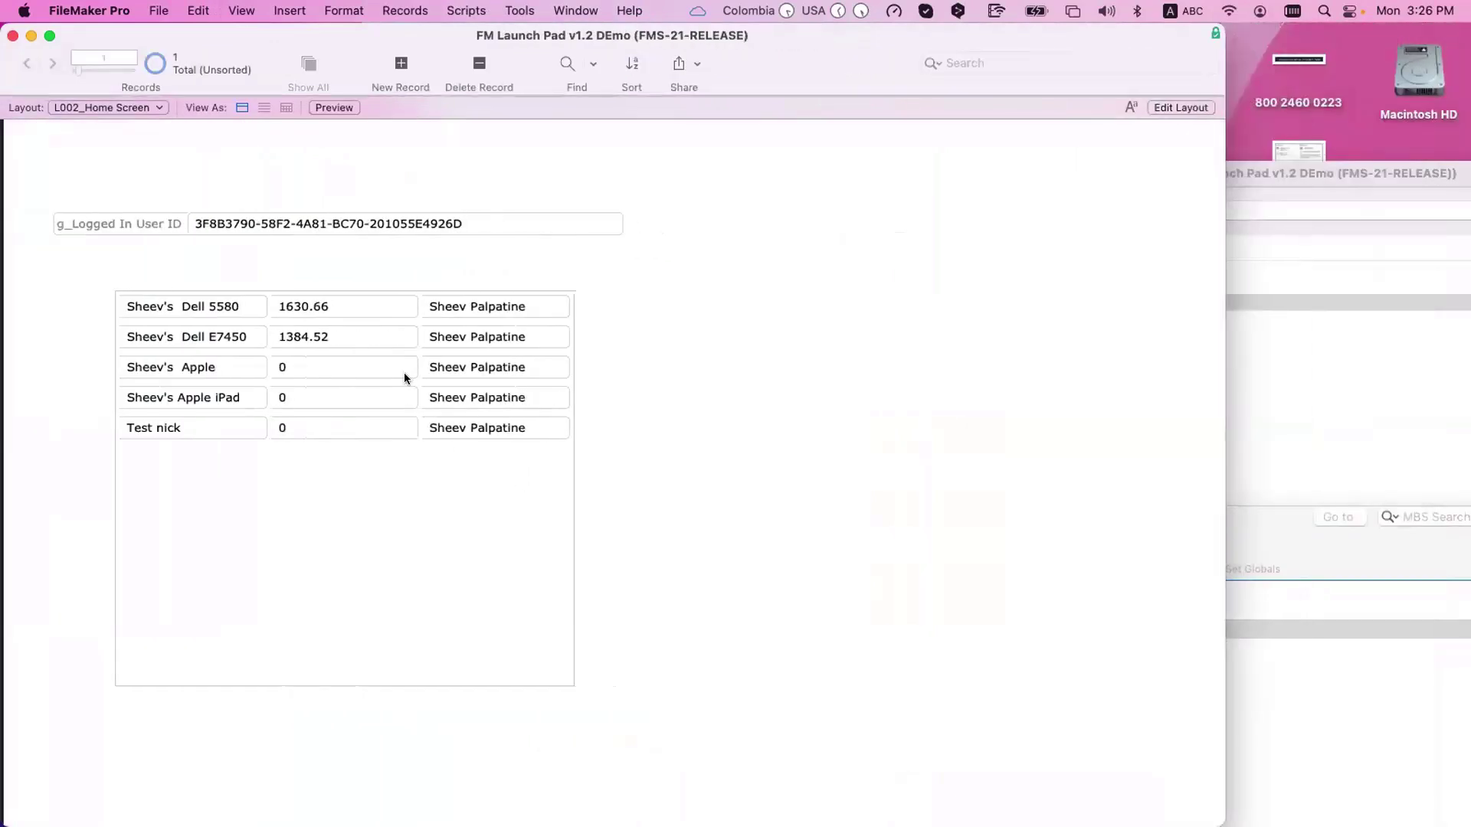
# - Change the portal's Assigned To field to Condition and view the related asset records in Browse mode
pyautogui.press('super+l')
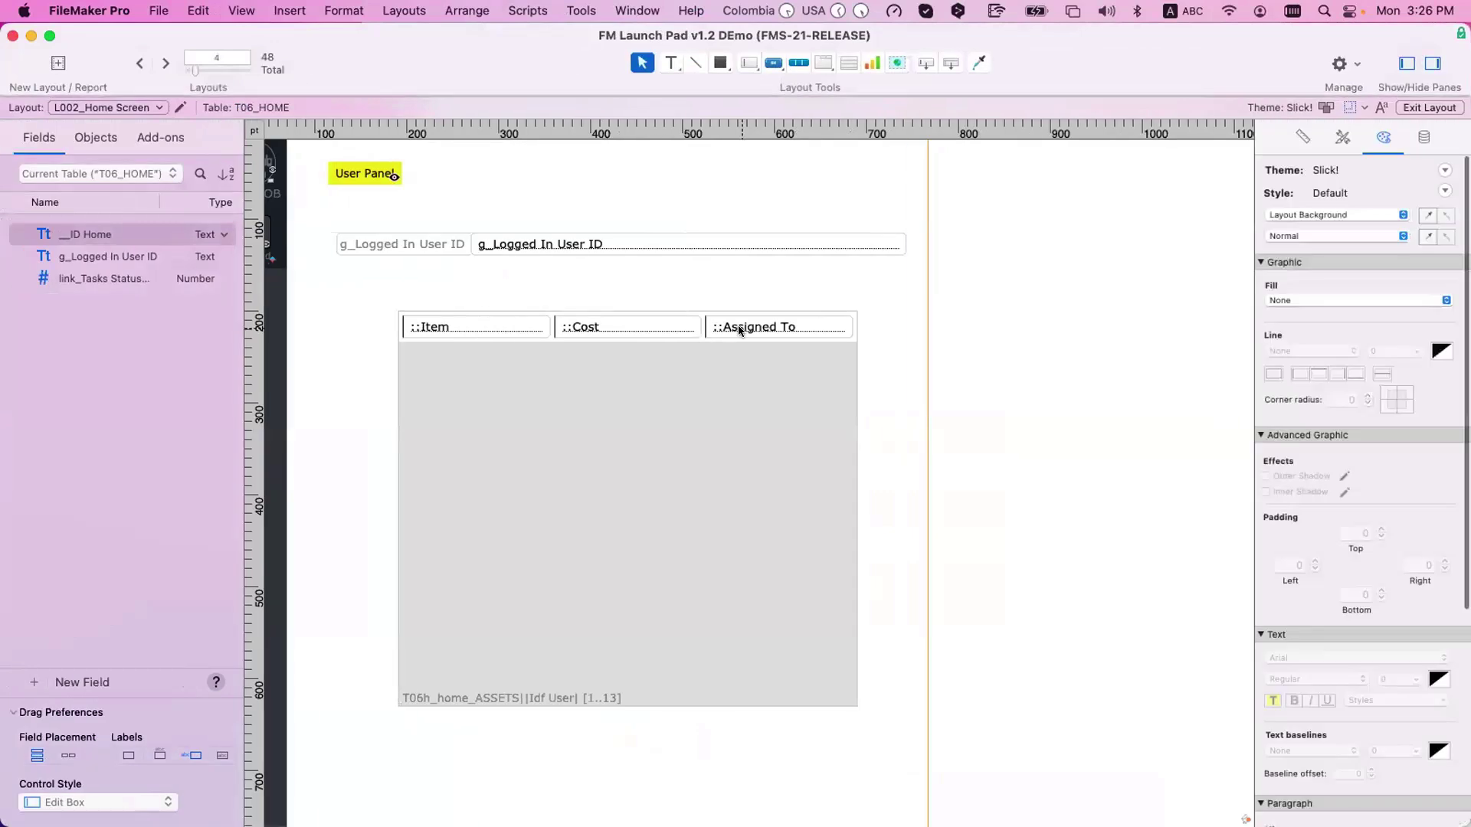
pyautogui.doubleClick(738, 324)
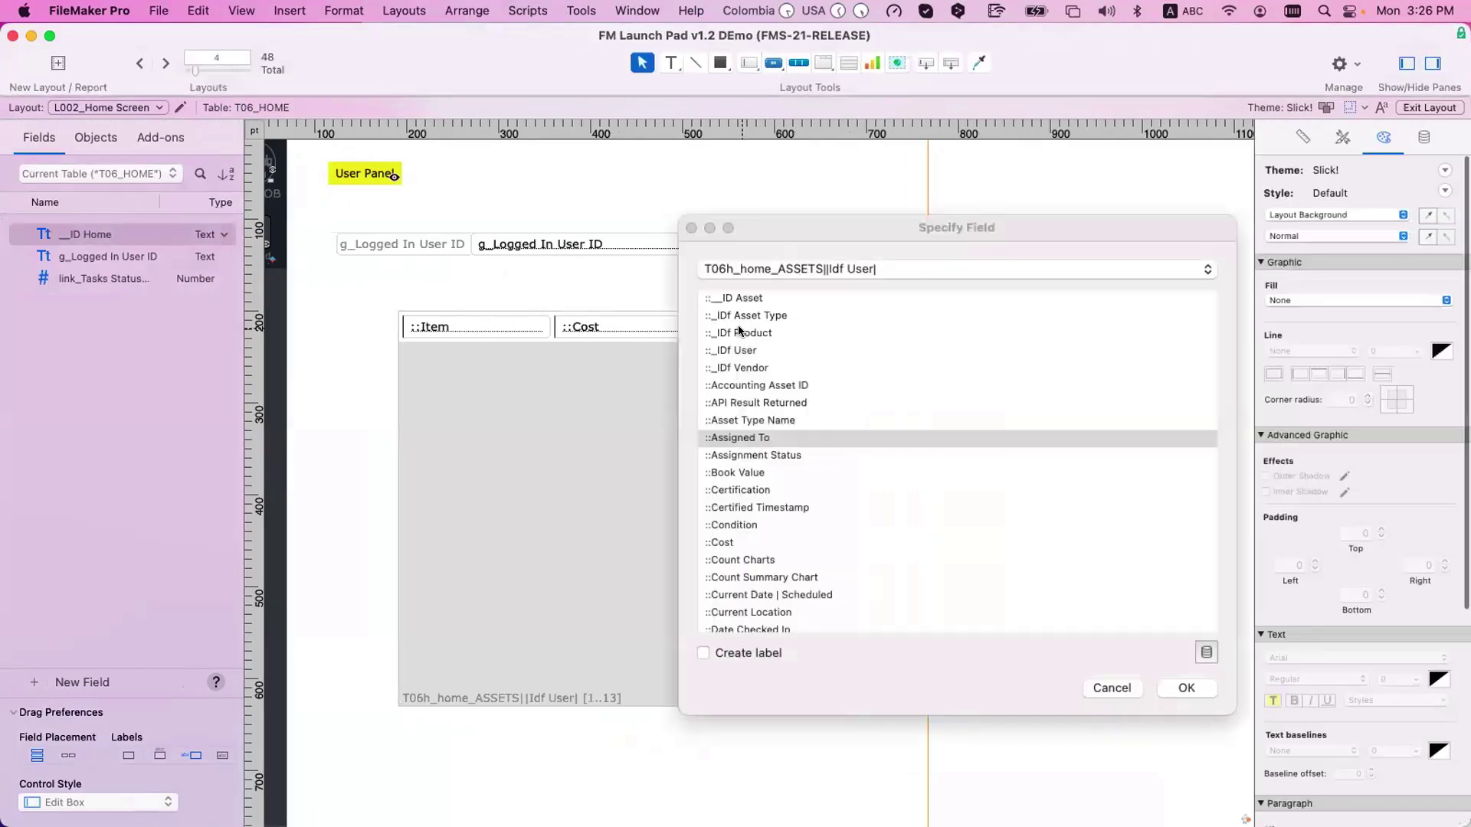
pyautogui.click(759, 525)
pyautogui.press('Return')
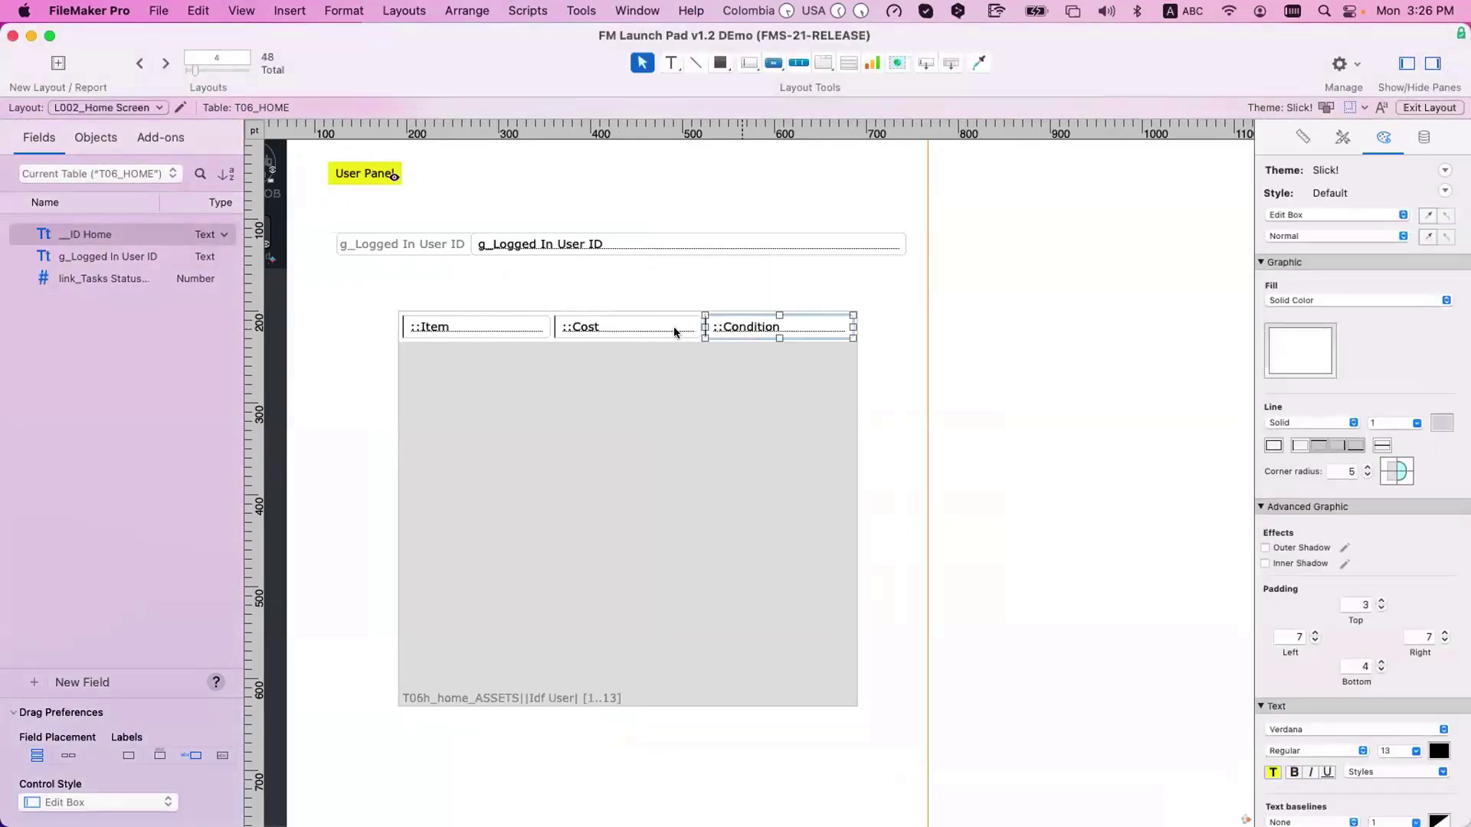
pyautogui.press('super+b')
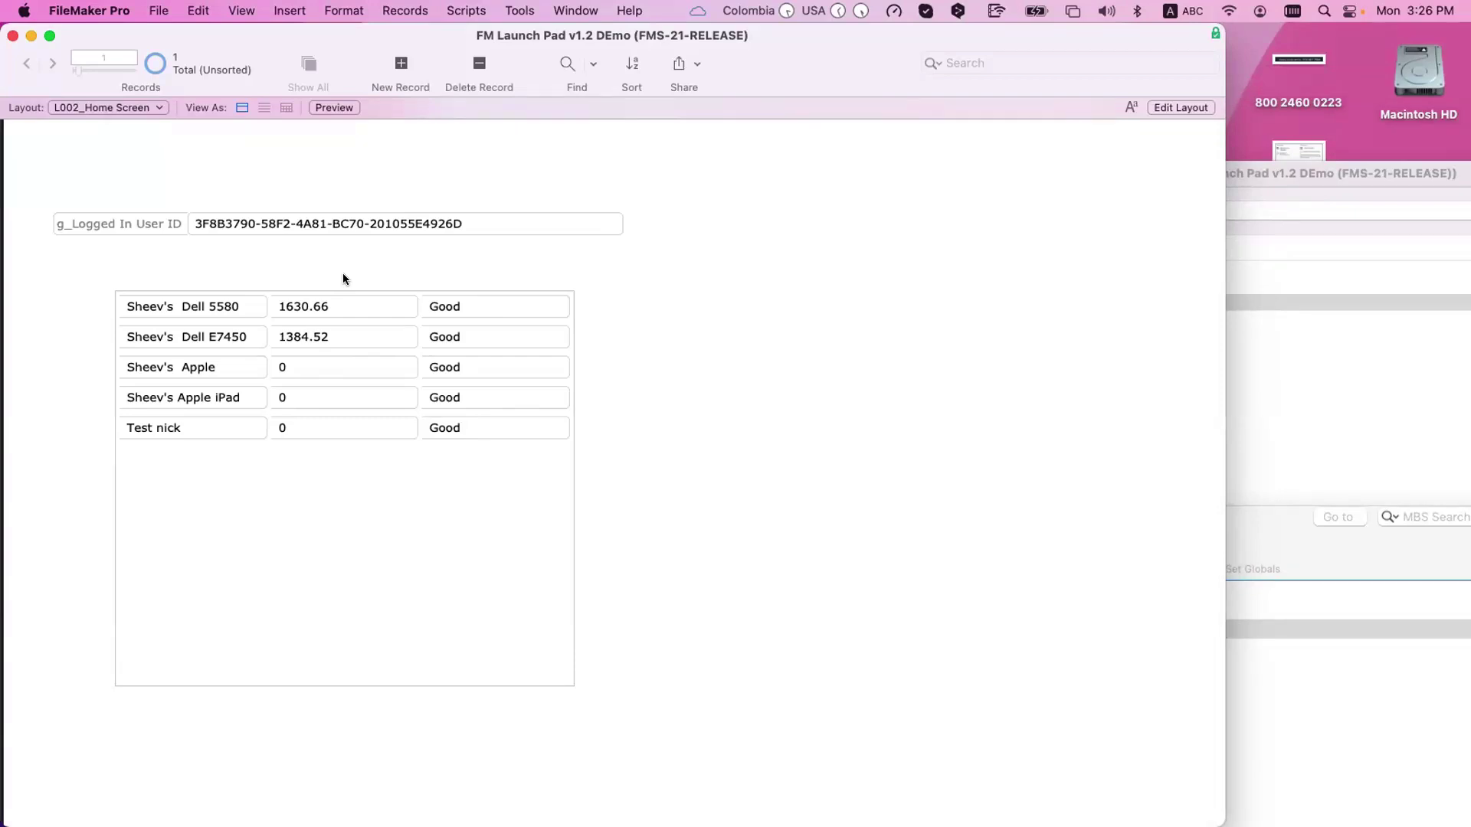
# - Switch to the L500 assets data entry layout and look through its asset list
pyautogui.click(92, 108)
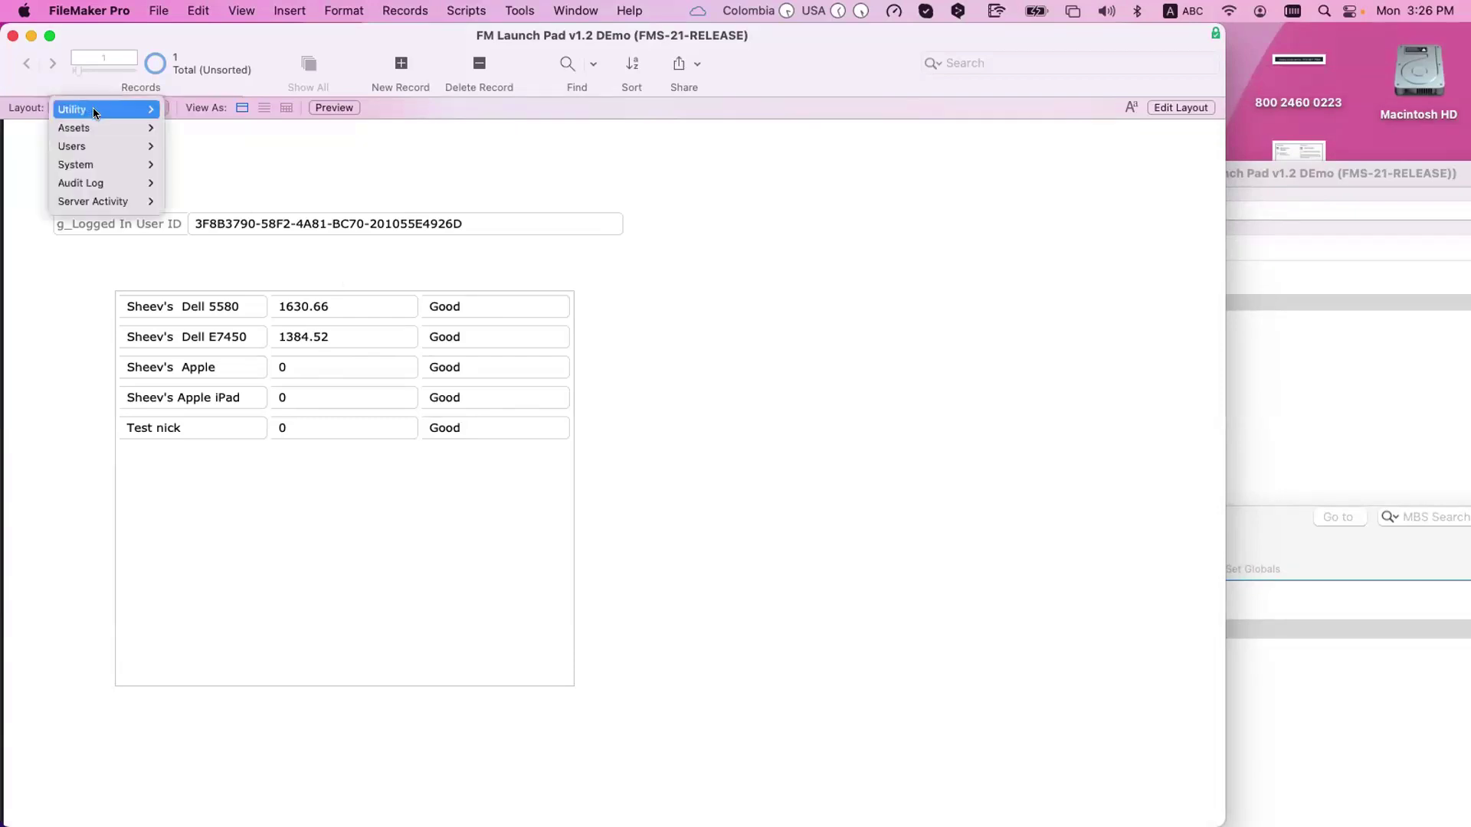
pyautogui.click(341, 328)
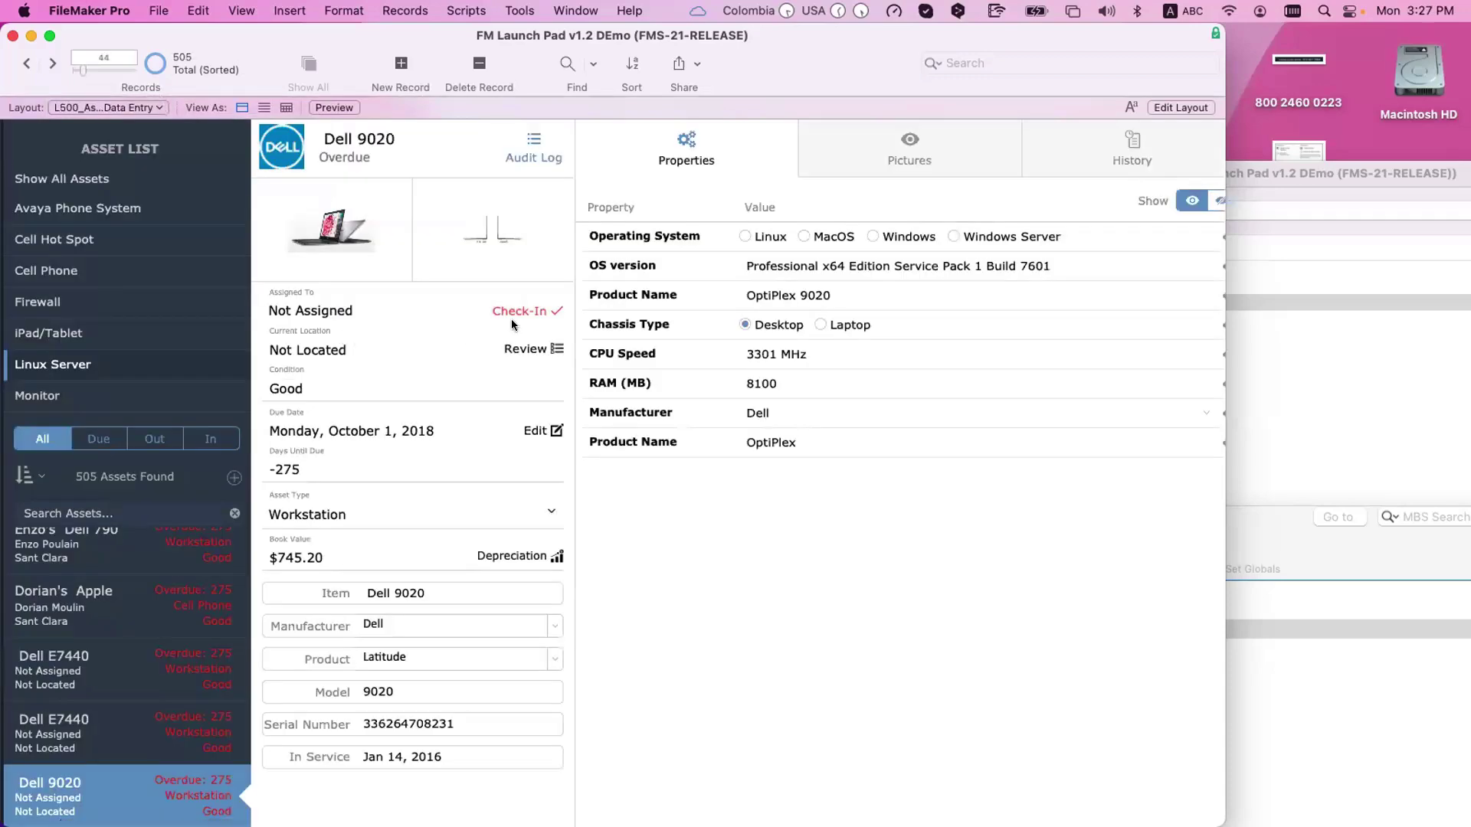
pyautogui.scroll(-1, 95, 606)
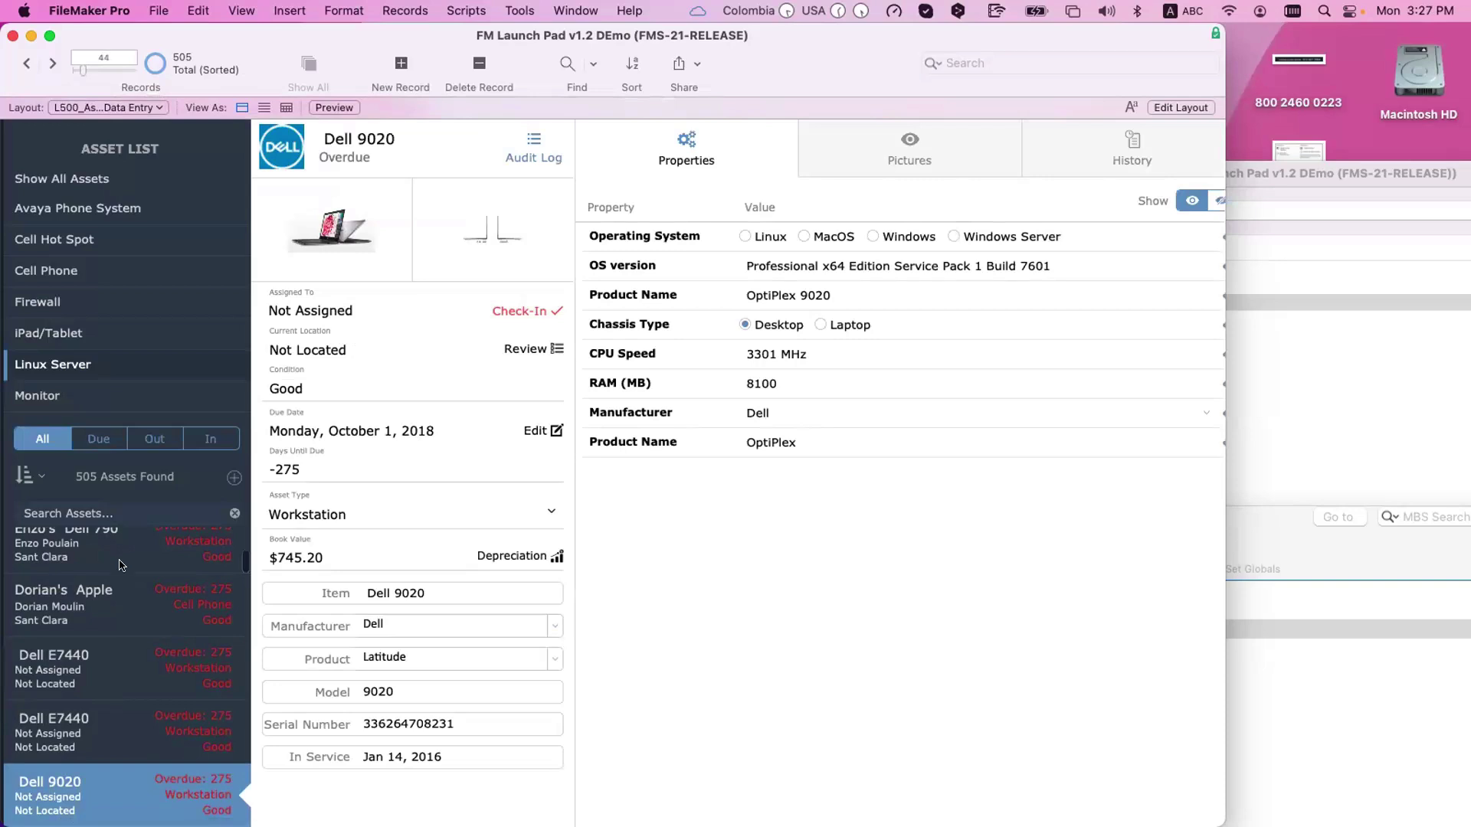
pyautogui.scroll(-5, 115, 574)
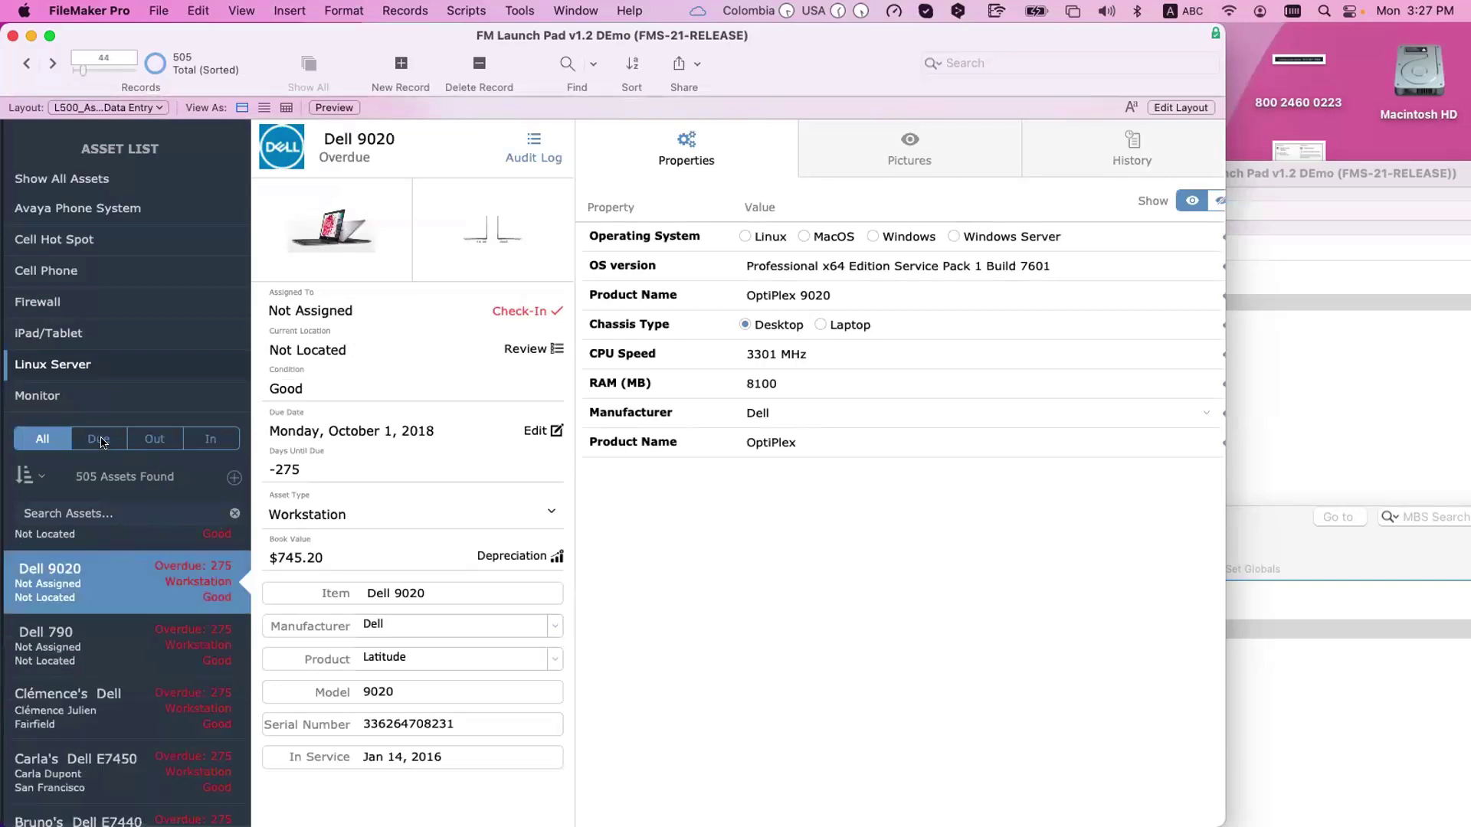
# - Check the Linux Server assets under the Due, All and Out filters, viewing the second record of the All list
pyautogui.click(100, 440)
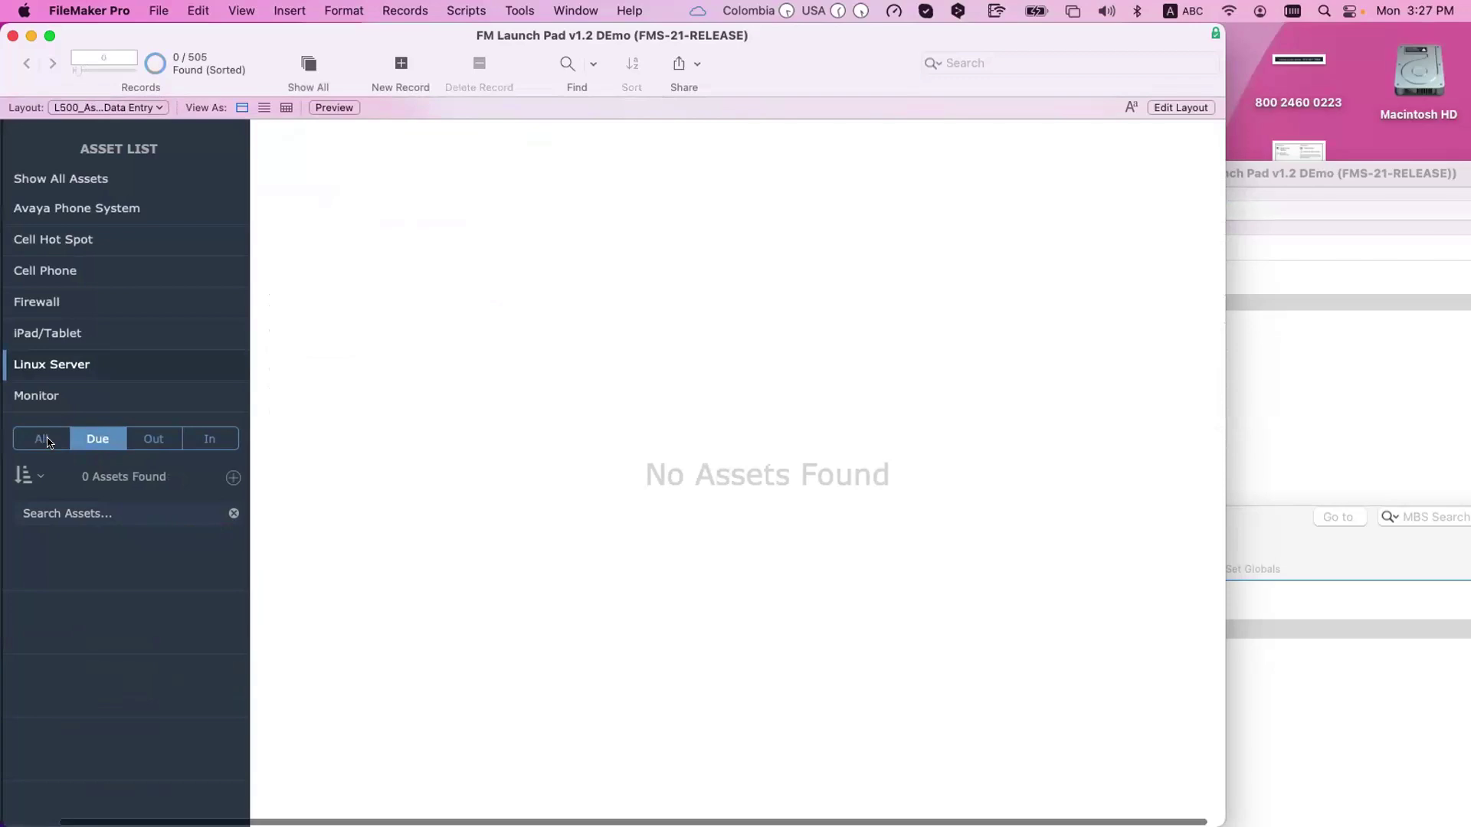
pyautogui.click(46, 440)
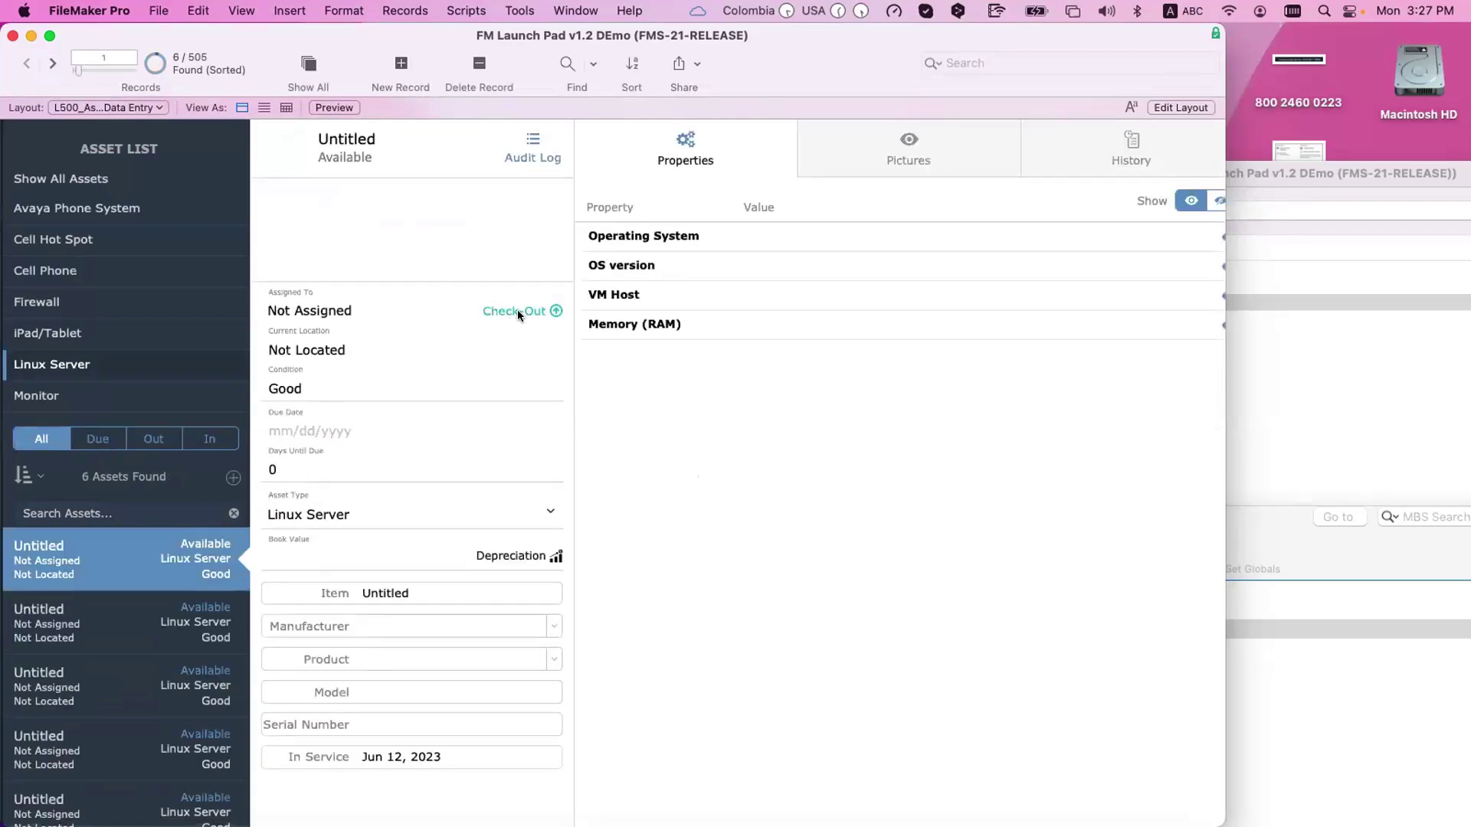
pyautogui.click(137, 623)
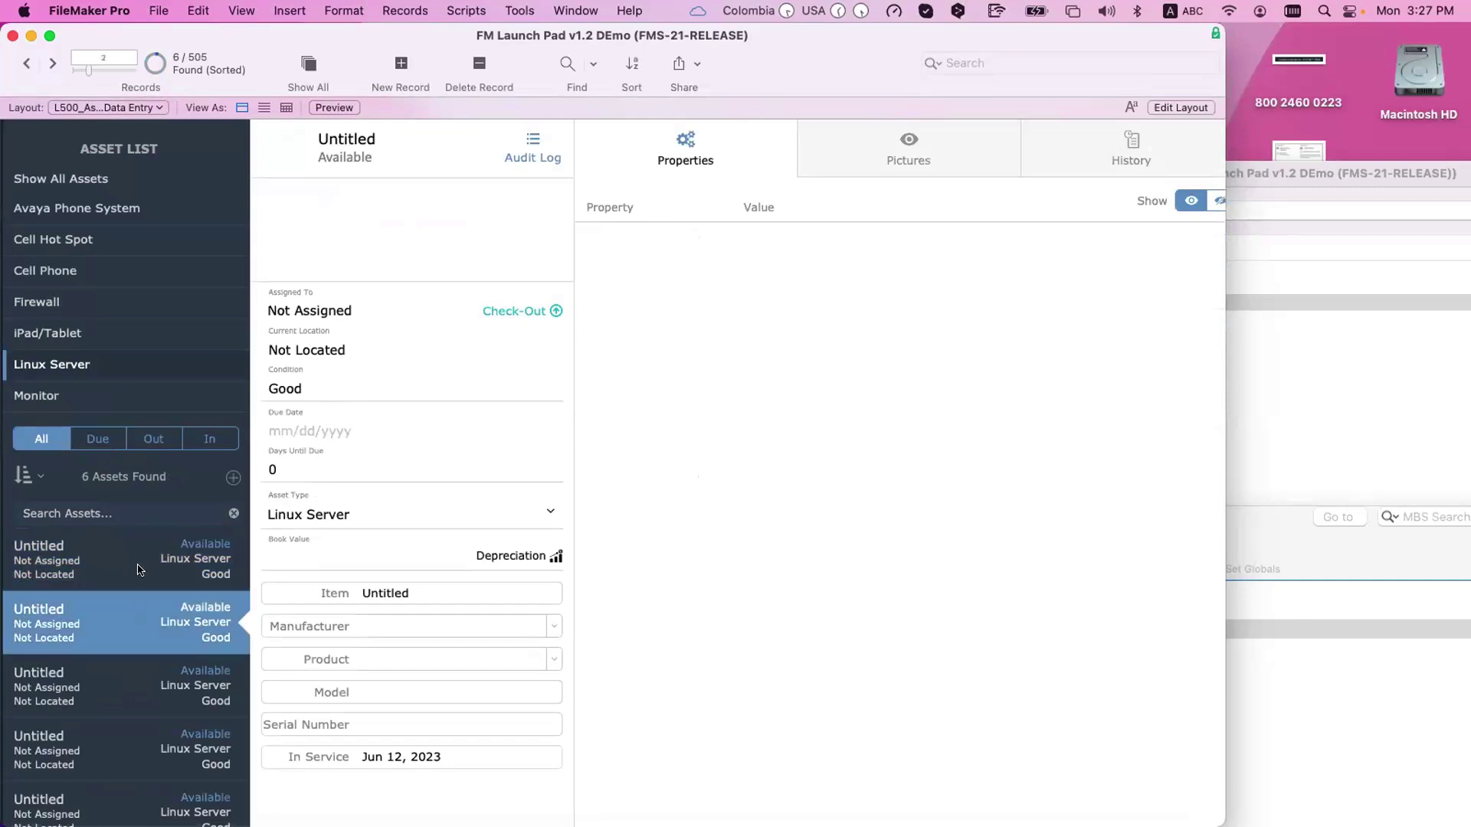
pyautogui.click(156, 440)
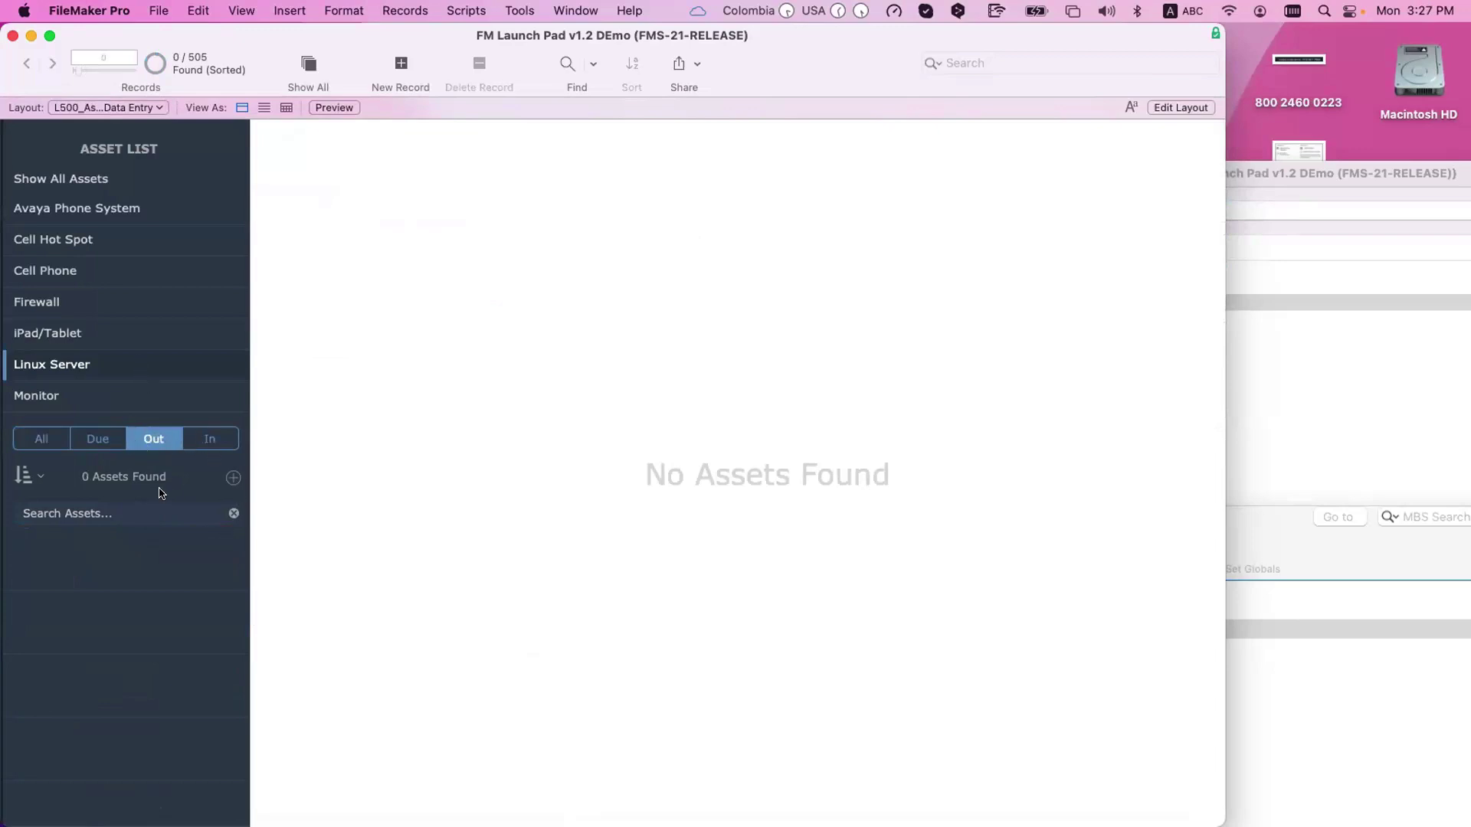
pyautogui.click(59, 440)
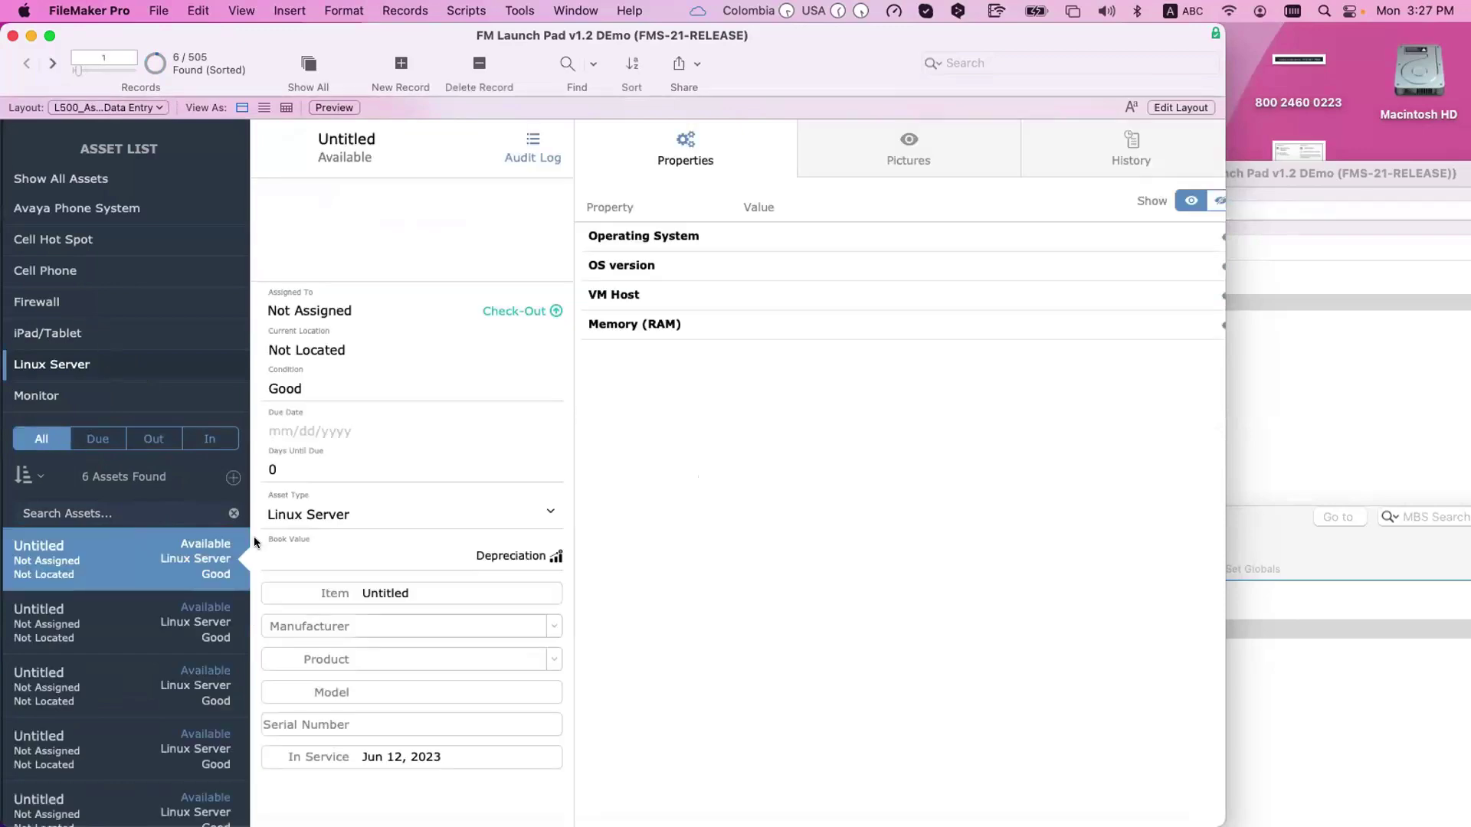
pyautogui.click(535, 310)
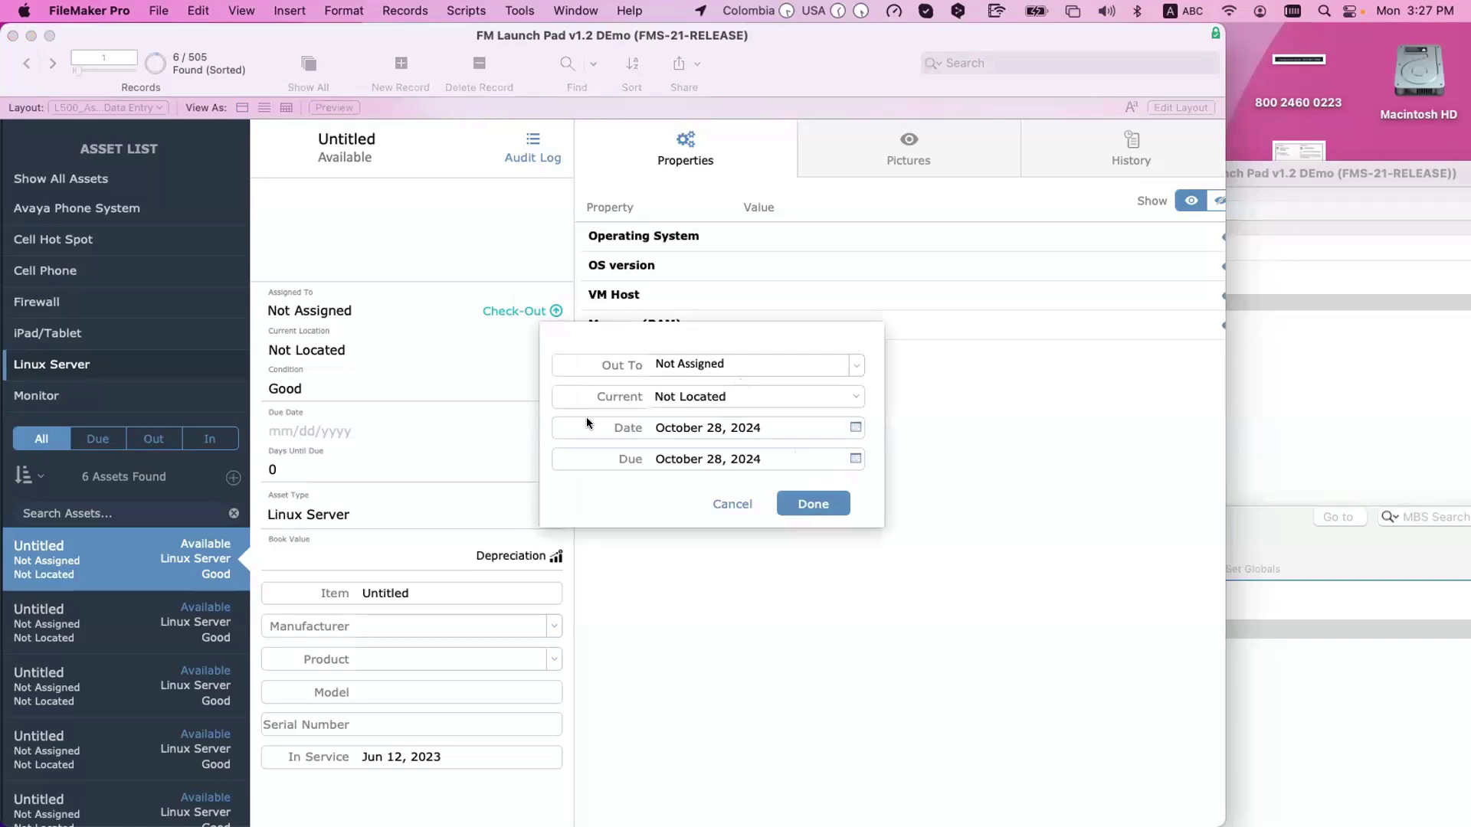
pyautogui.press('Escape')
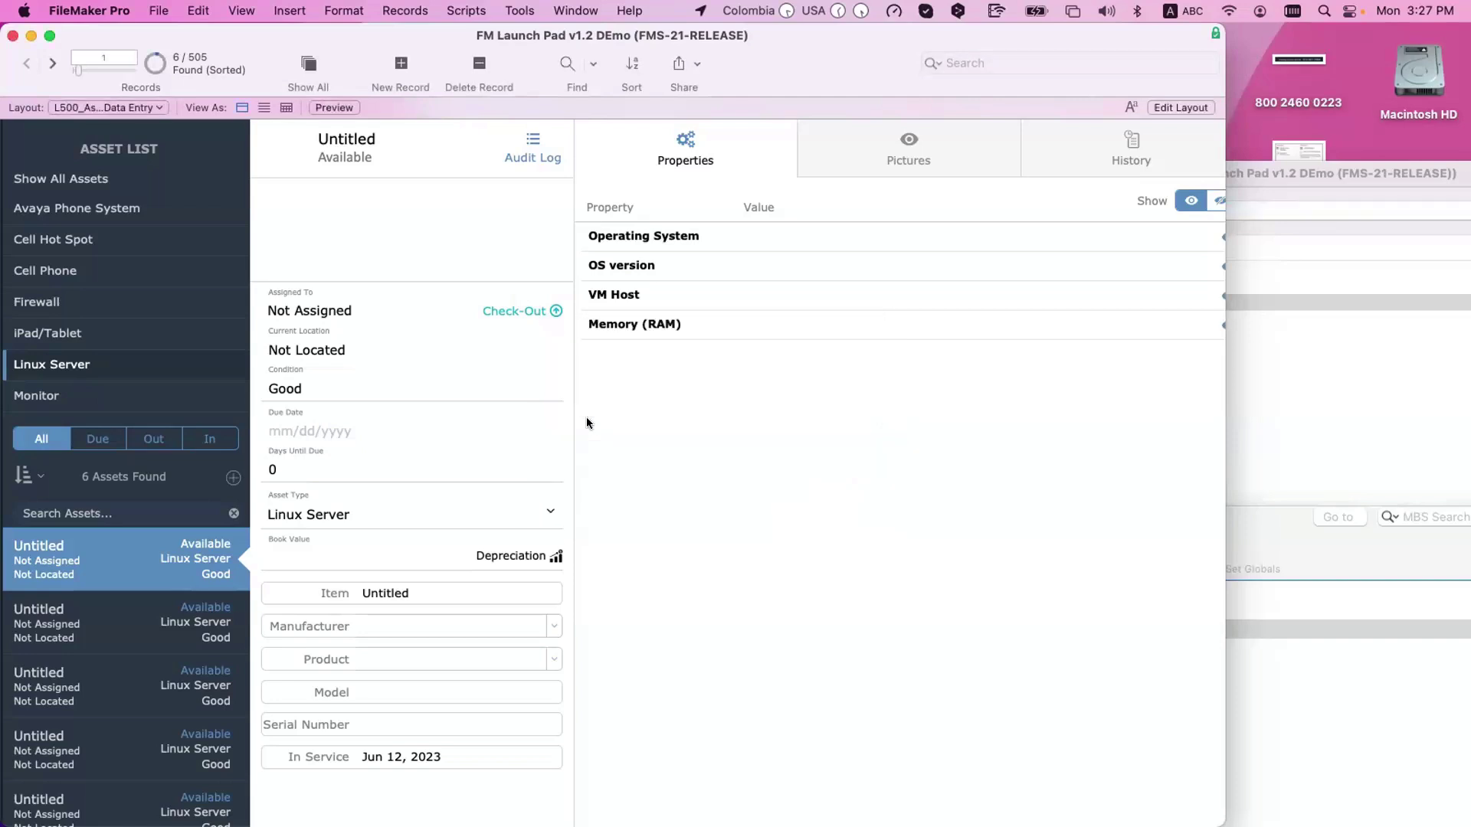
pyautogui.click(517, 307)
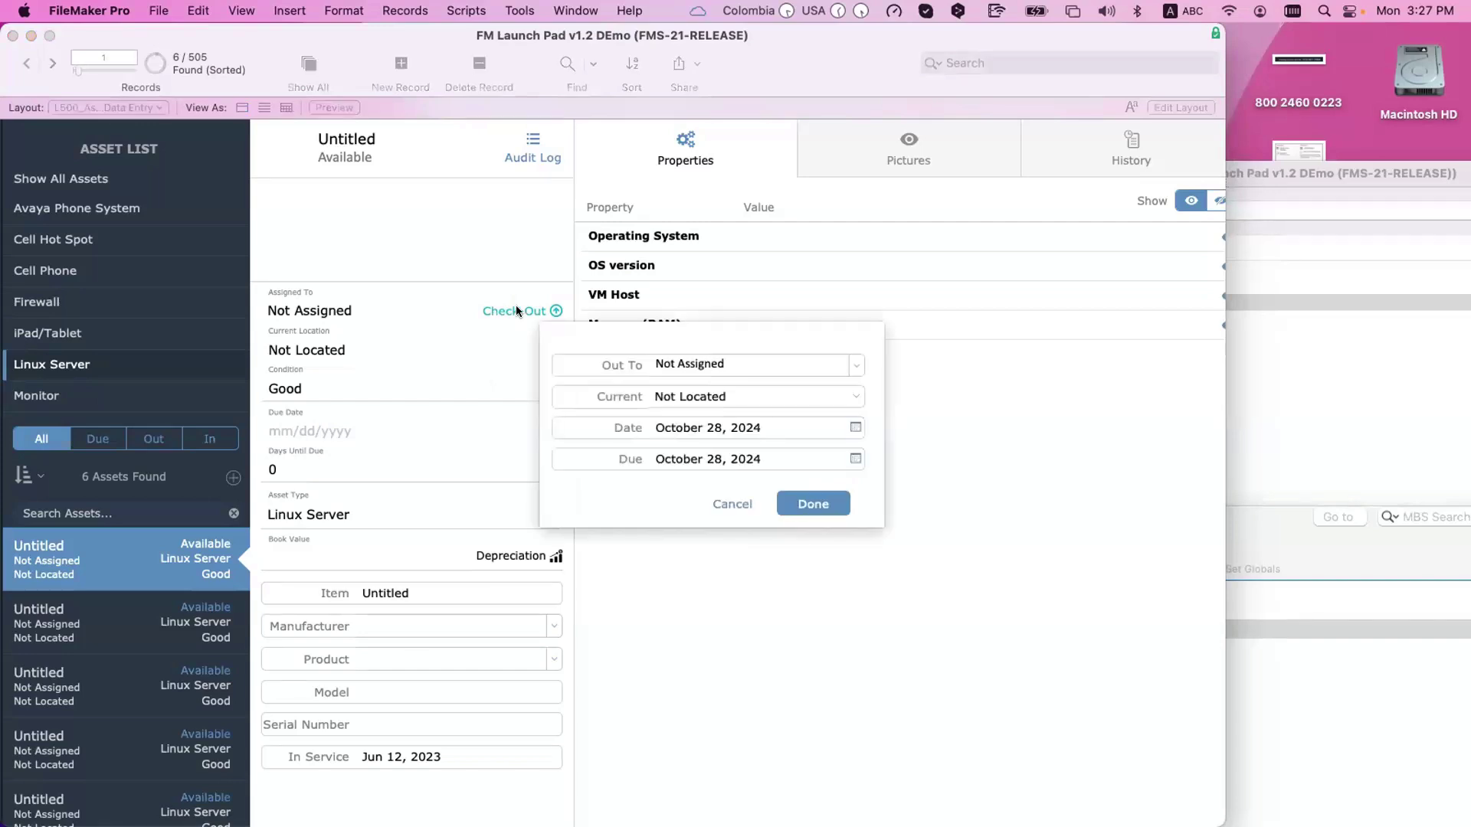
pyautogui.click(857, 367)
pyautogui.scroll(-4, 718, 437)
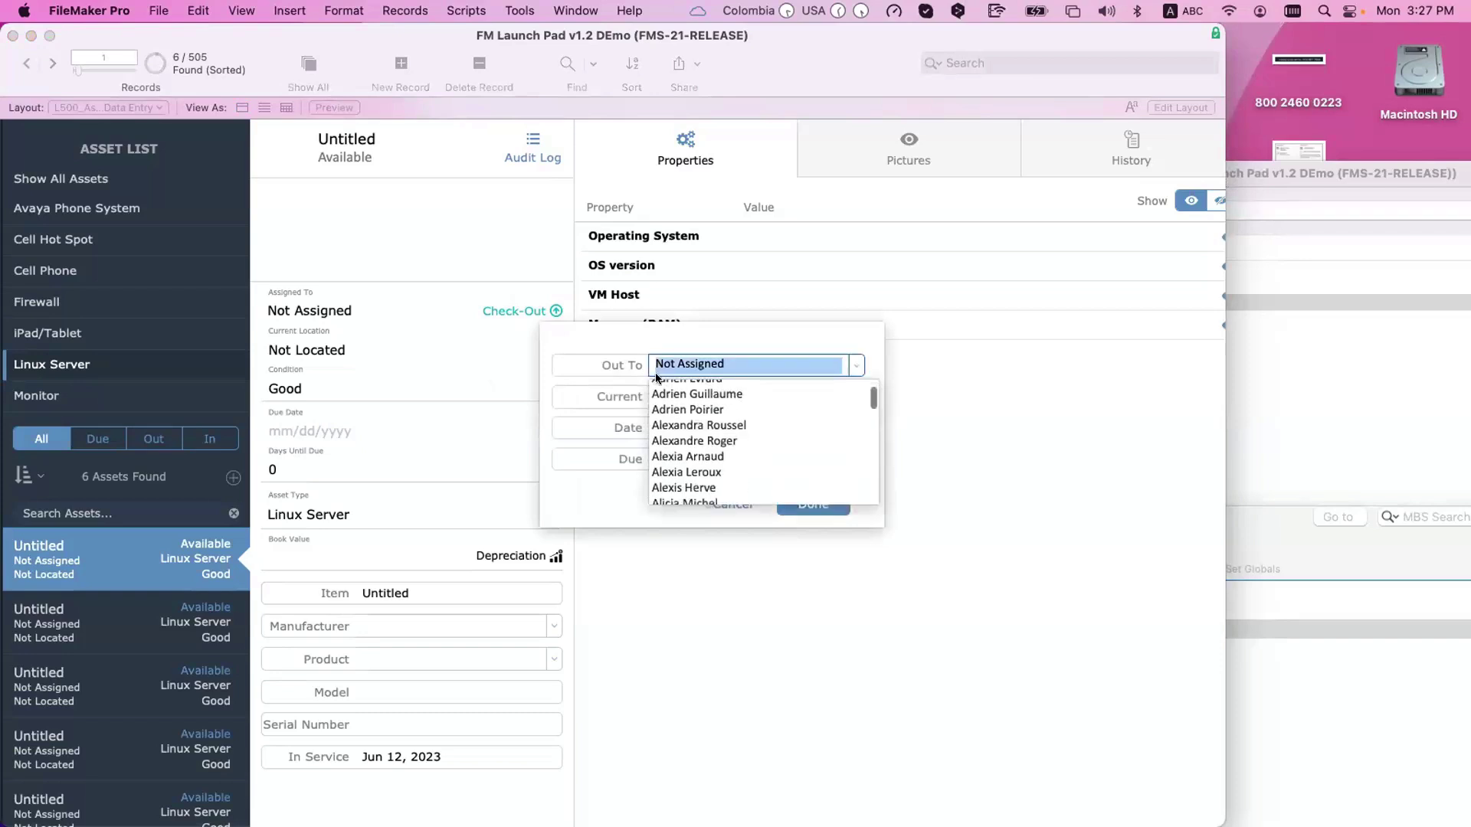
pyautogui.write('Nick')
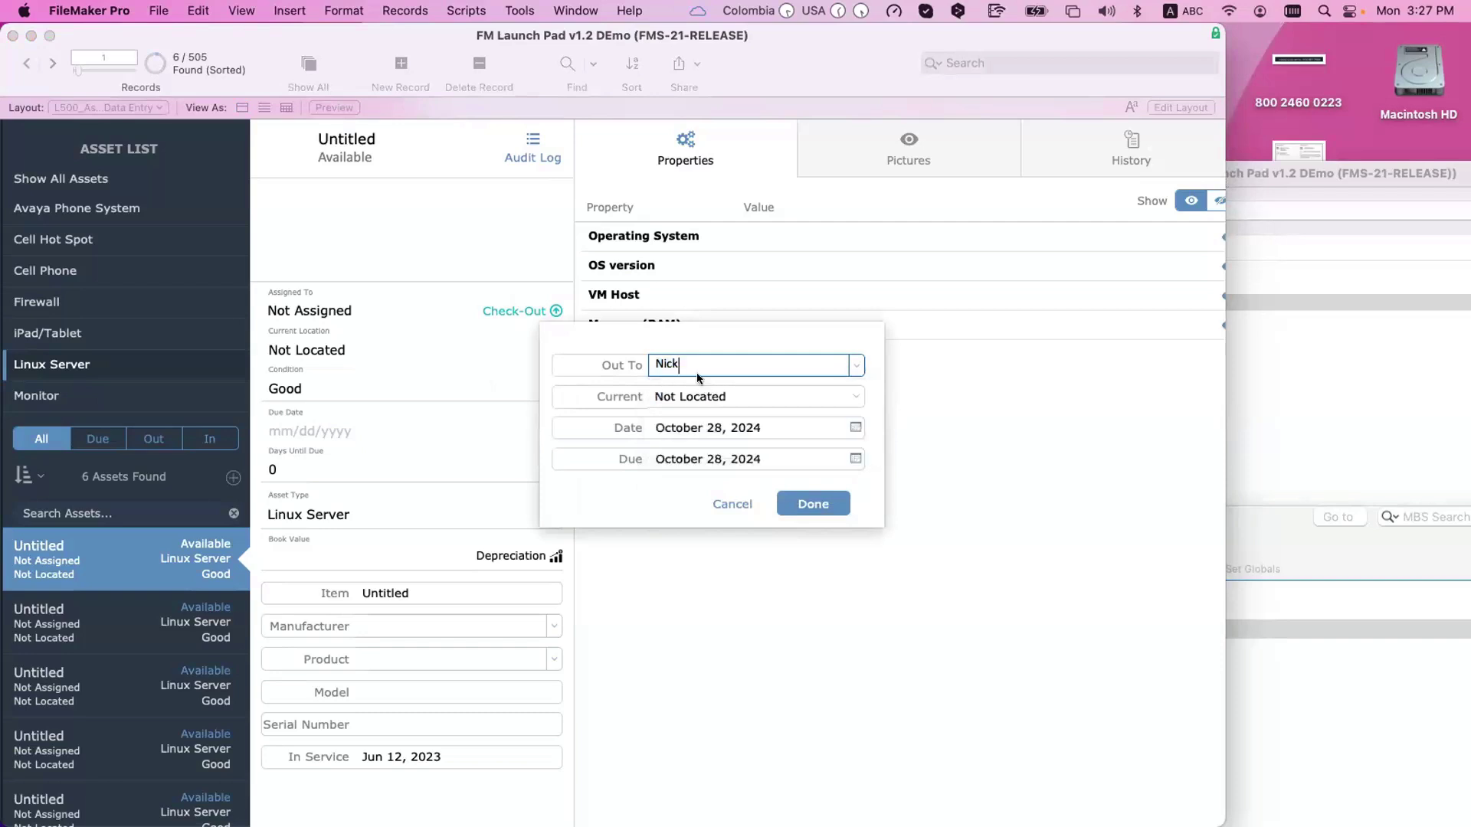
pyautogui.tripleClick(688, 364)
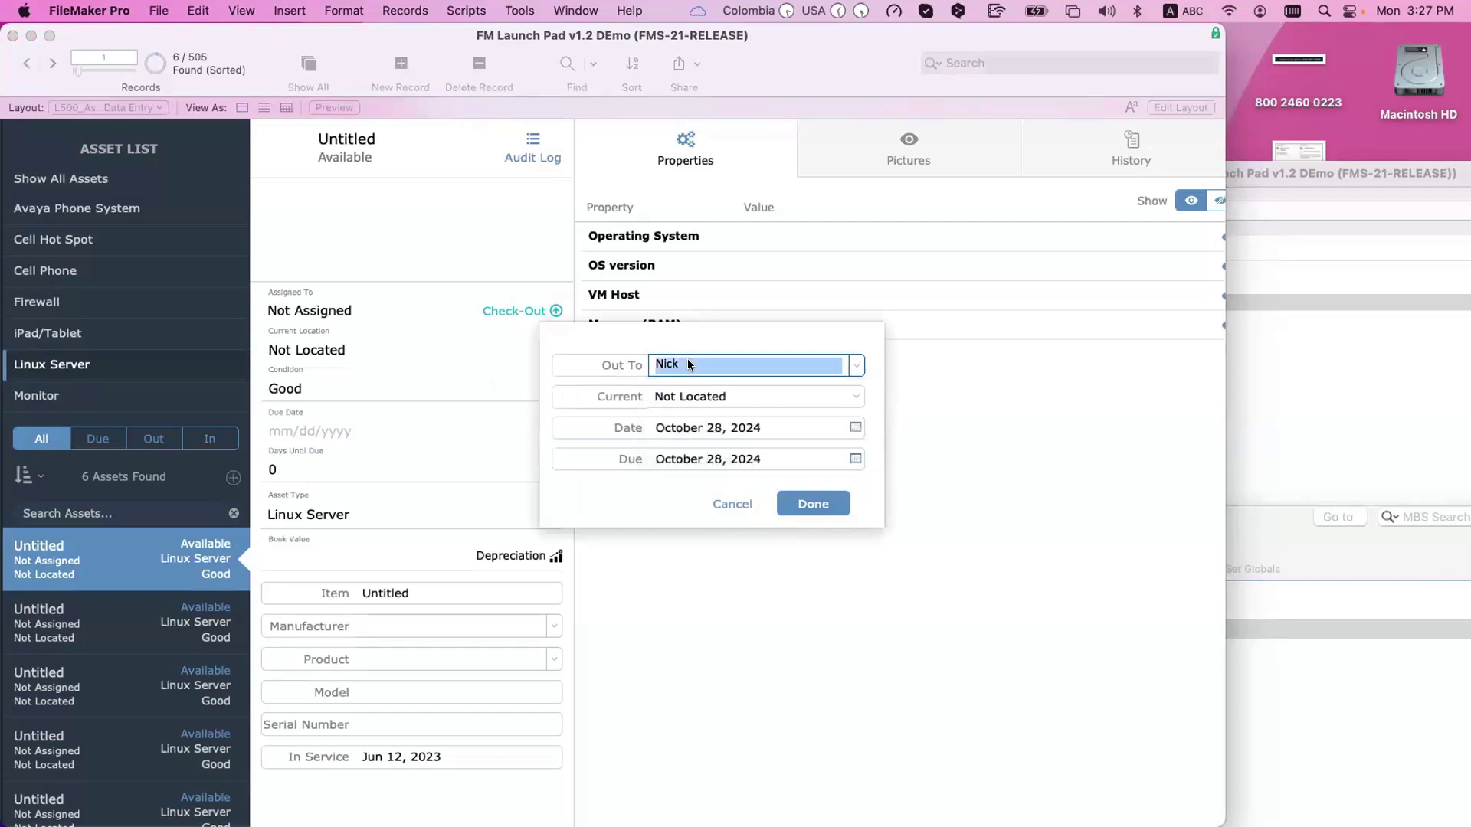
pyautogui.write('Hunter')
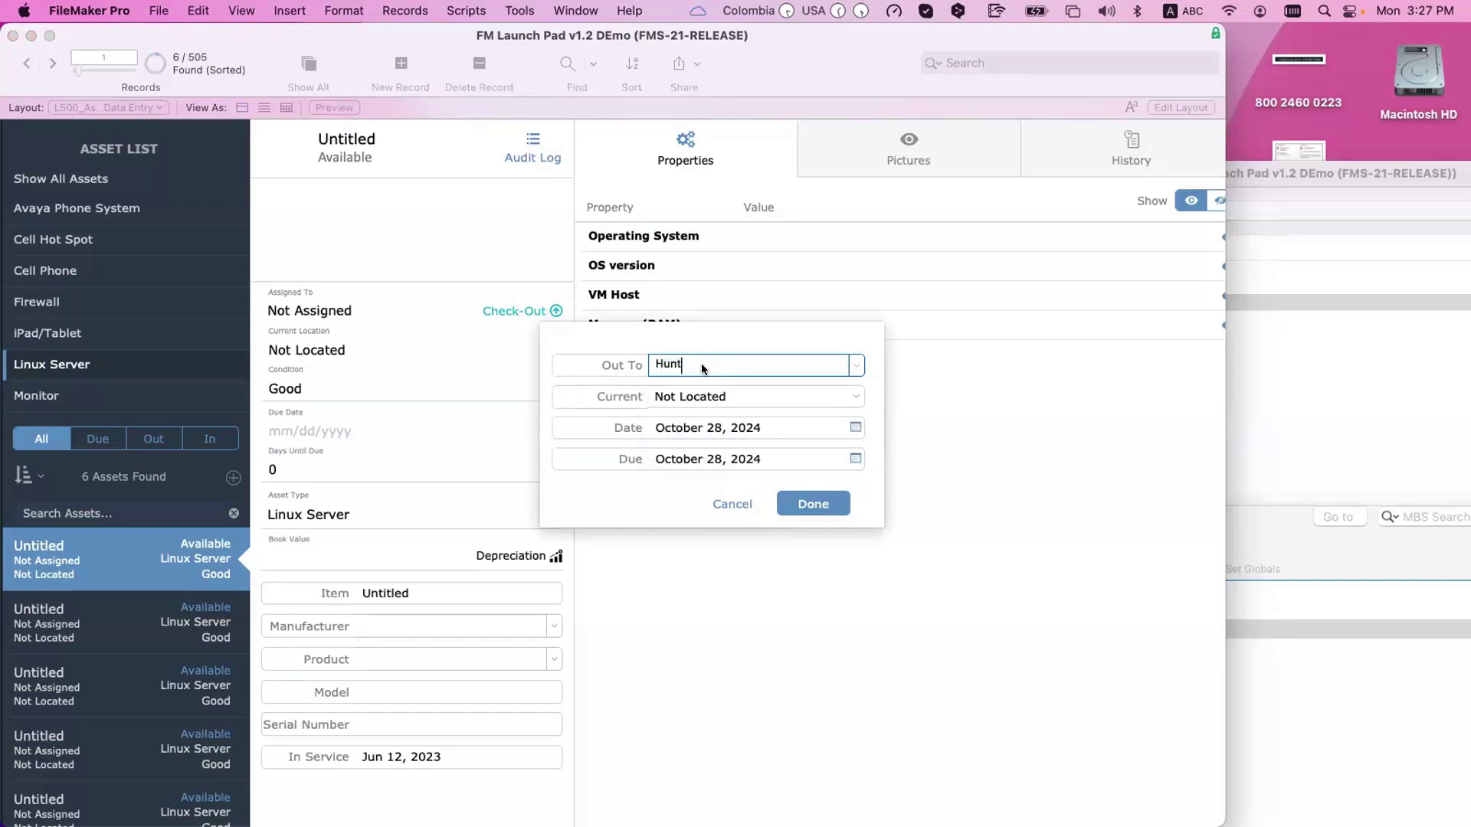
pyautogui.click(733, 502)
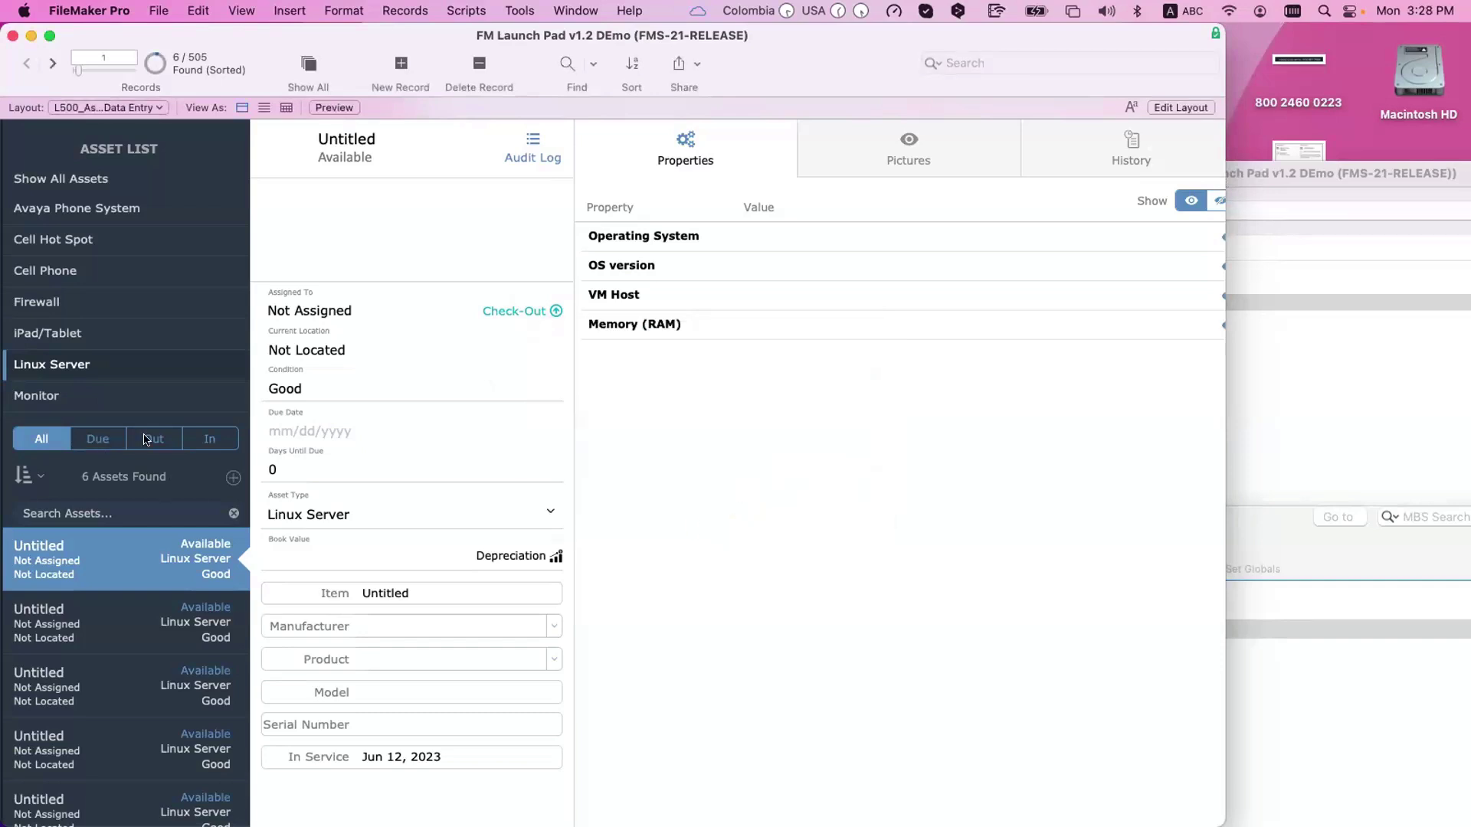
# - Check the Linux Server assets under the Due and Out filters
pyautogui.click(115, 444)
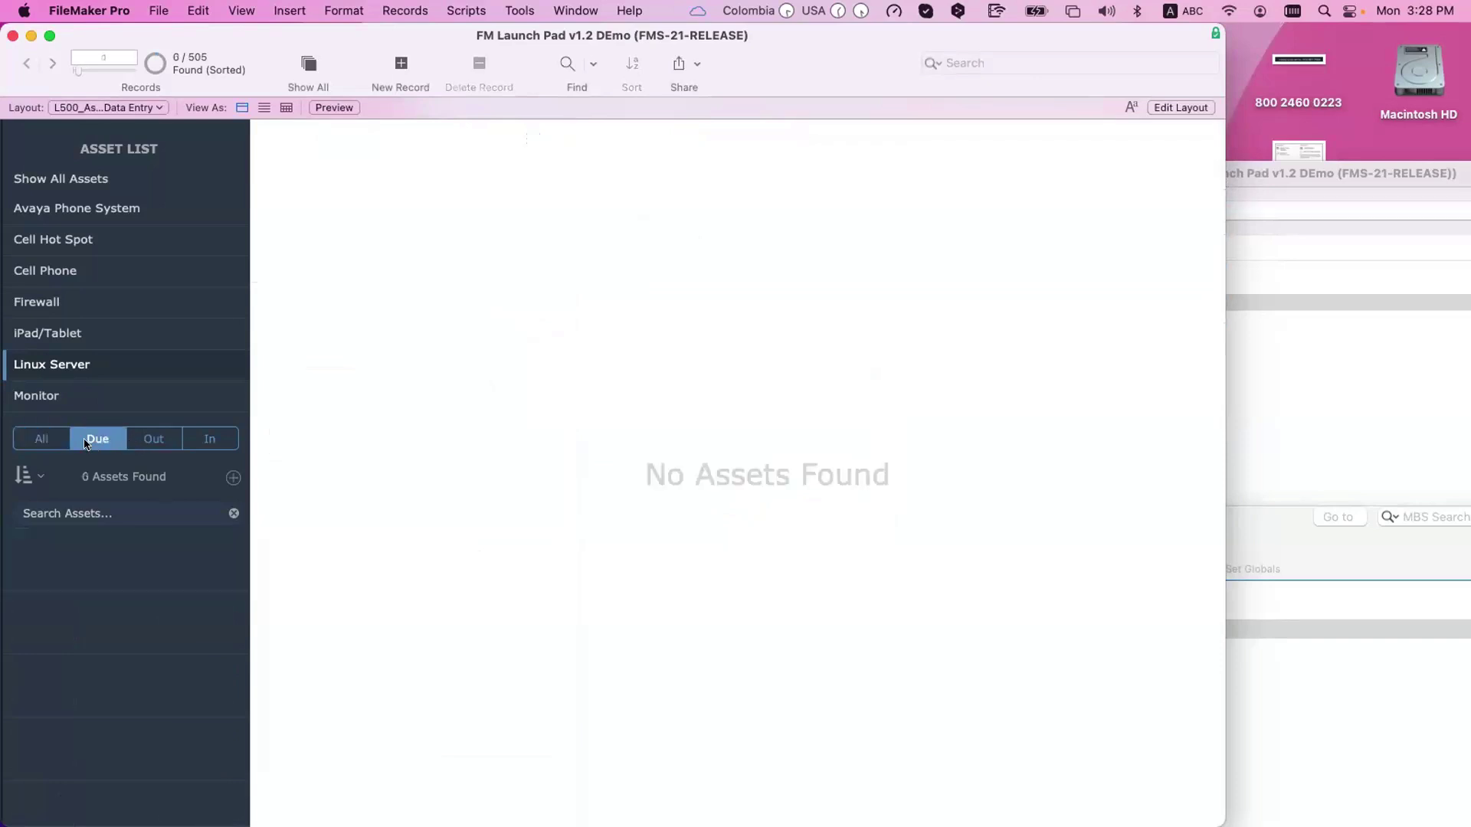
pyautogui.click(155, 439)
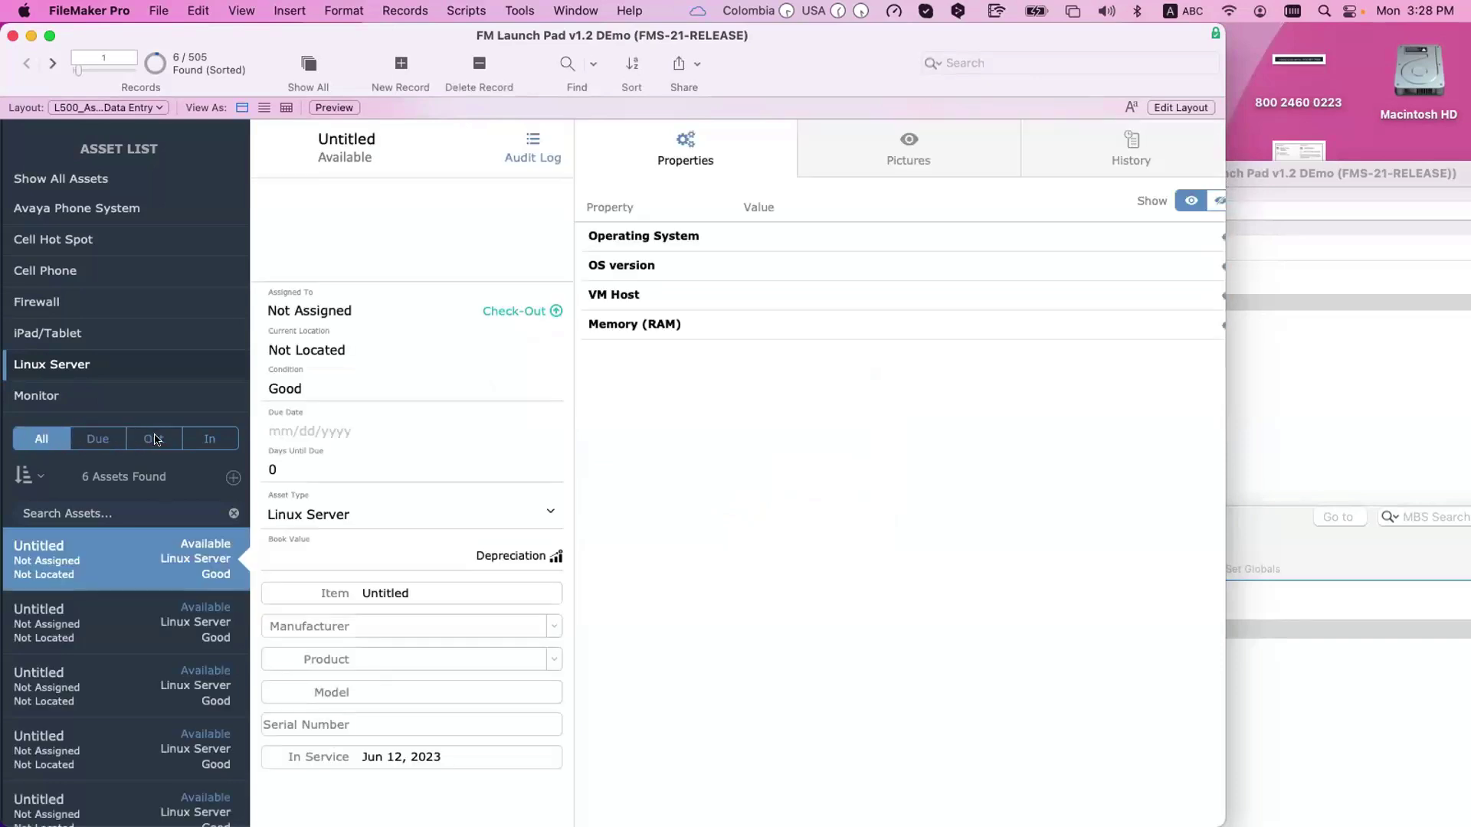
pyautogui.click(156, 439)
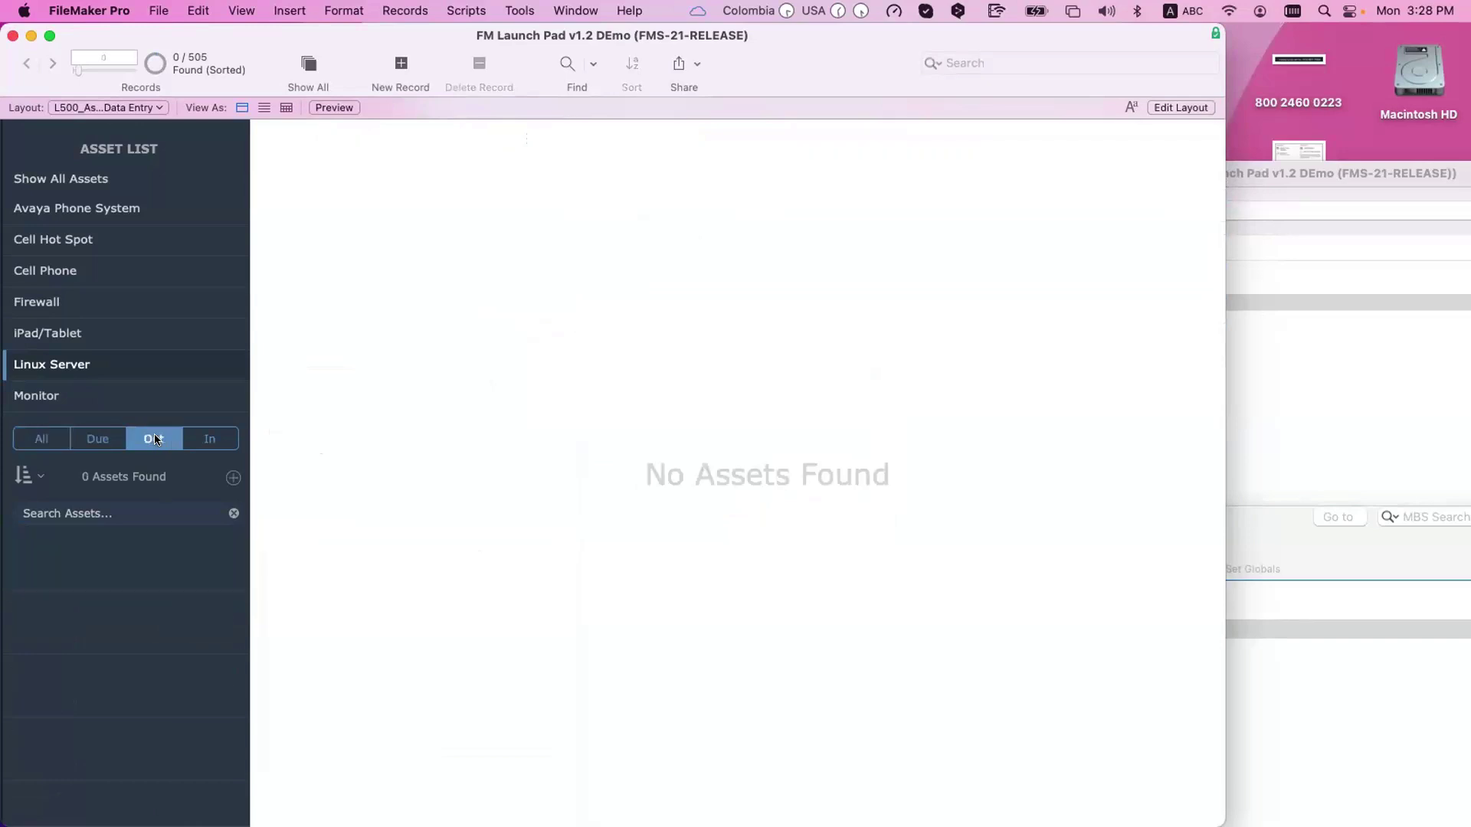
# - Filter the full asset list to Out and set the selected Dell 7040's due date to today, October 28, 2024
pyautogui.click(82, 178)
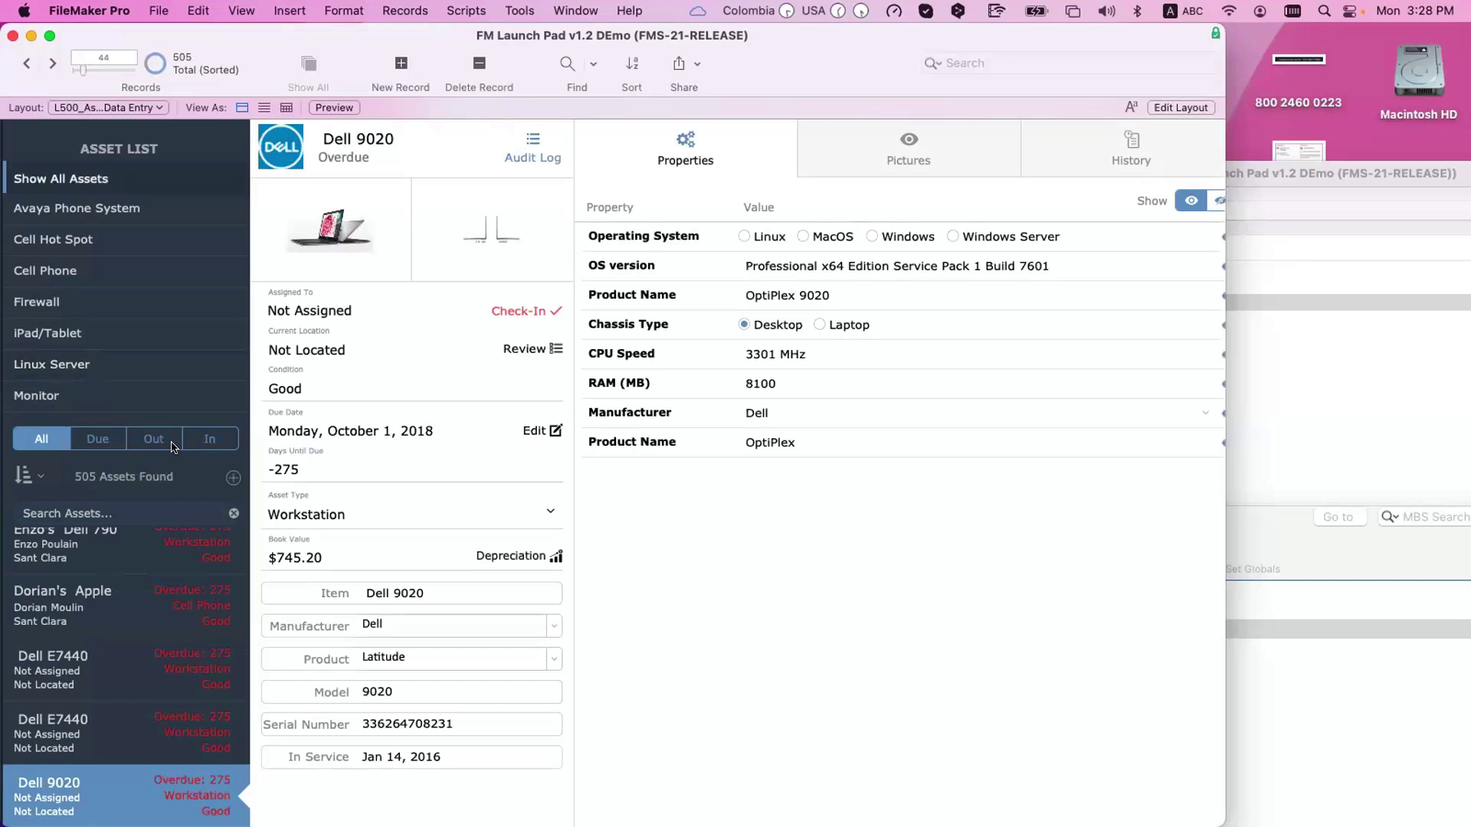
pyautogui.click(173, 444)
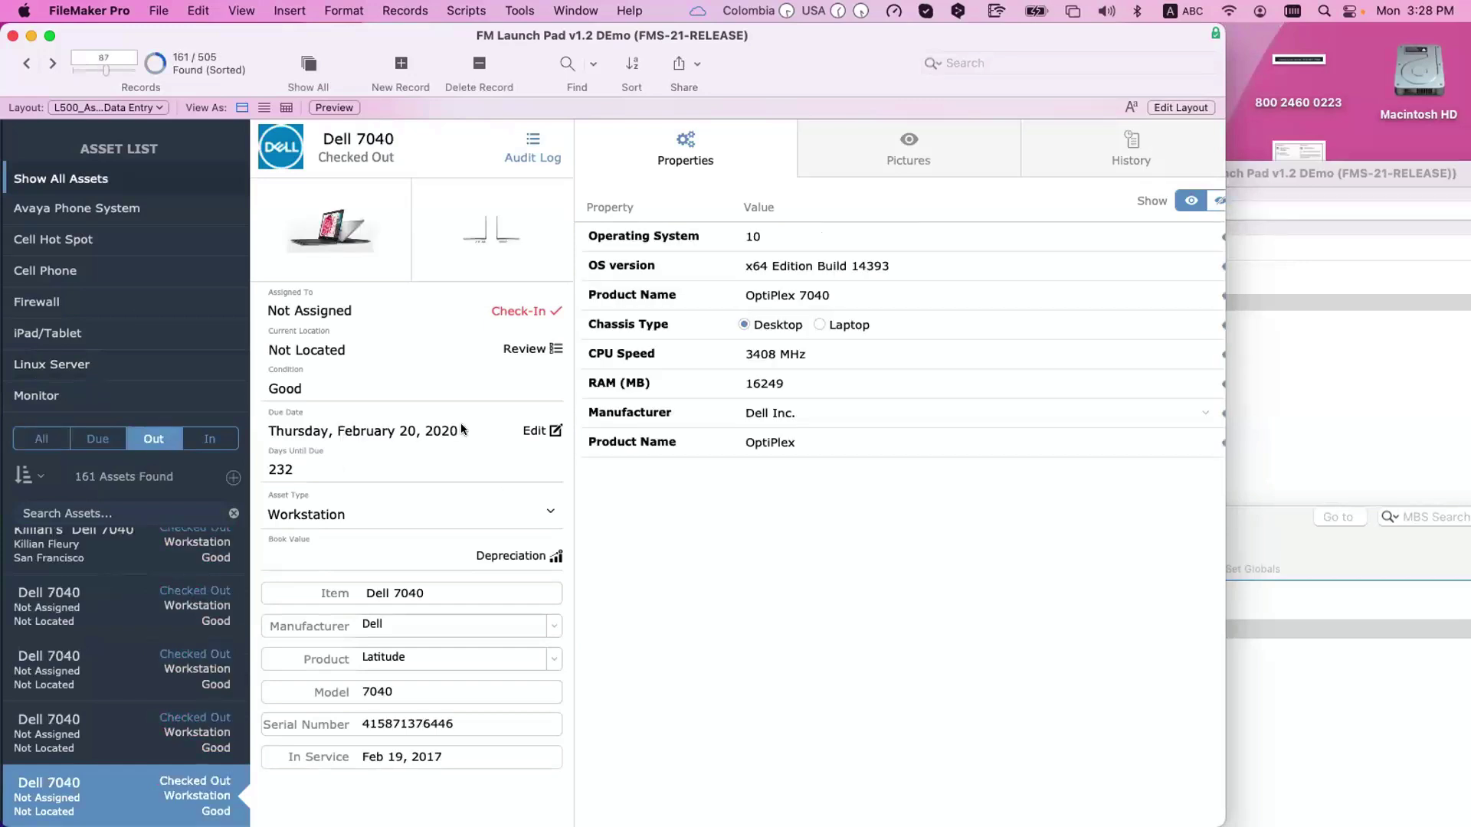
pyautogui.click(540, 433)
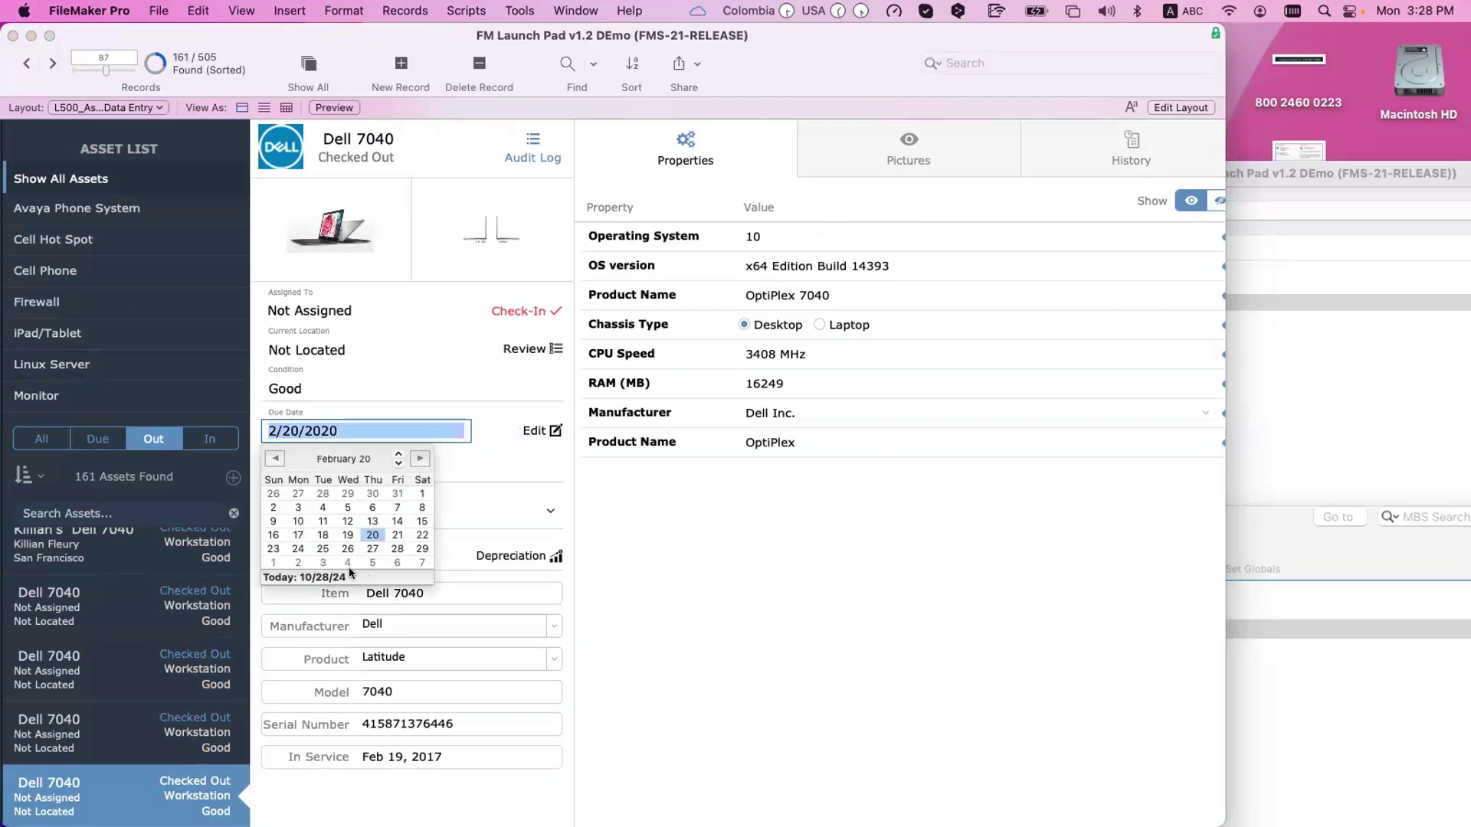
pyautogui.press('Escape')
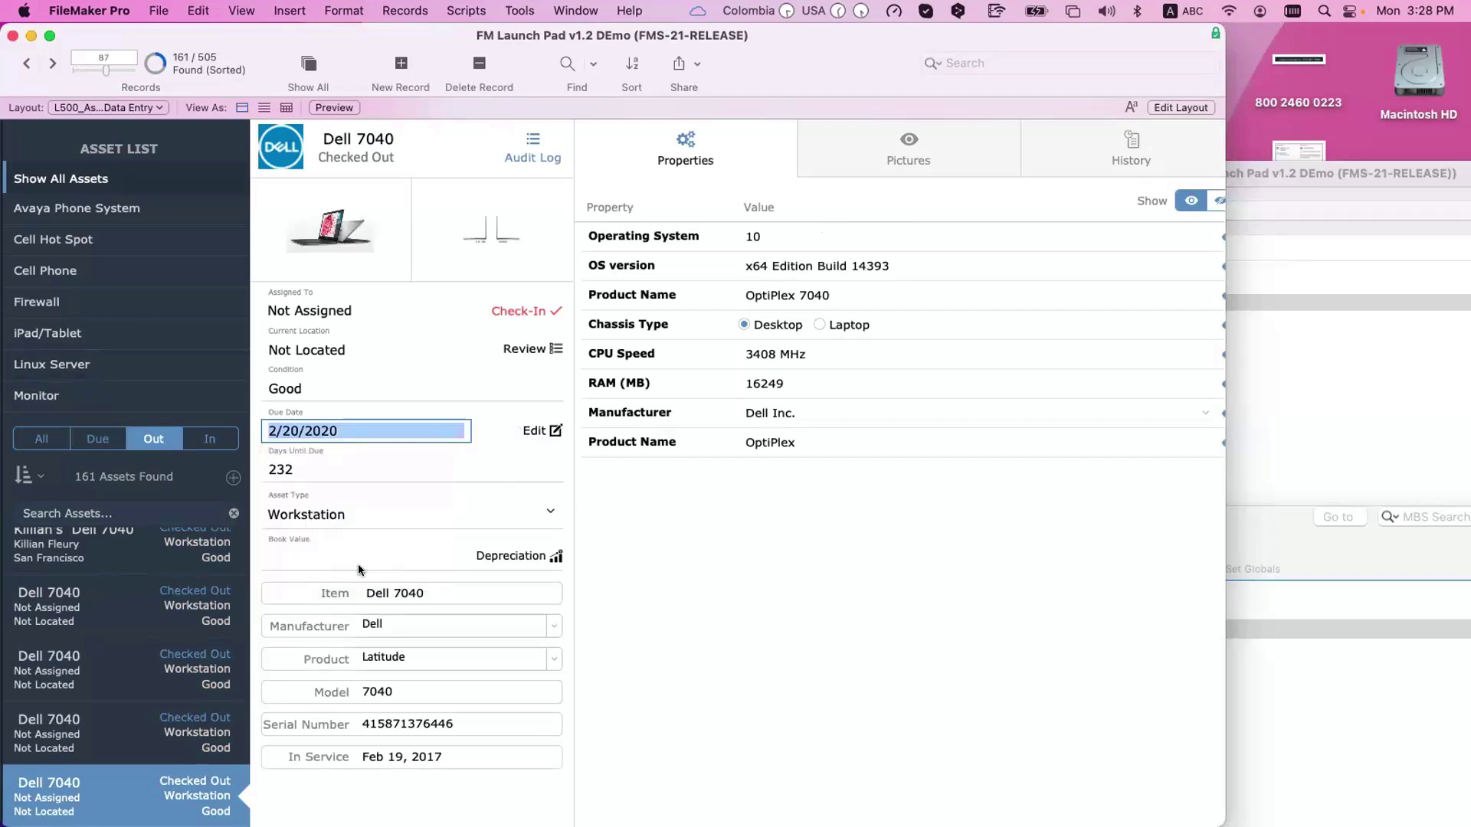
# - Set the due dates of two more unassigned Dell 7040 workstations in the Out list to October 28, 2024
pyautogui.click(132, 717)
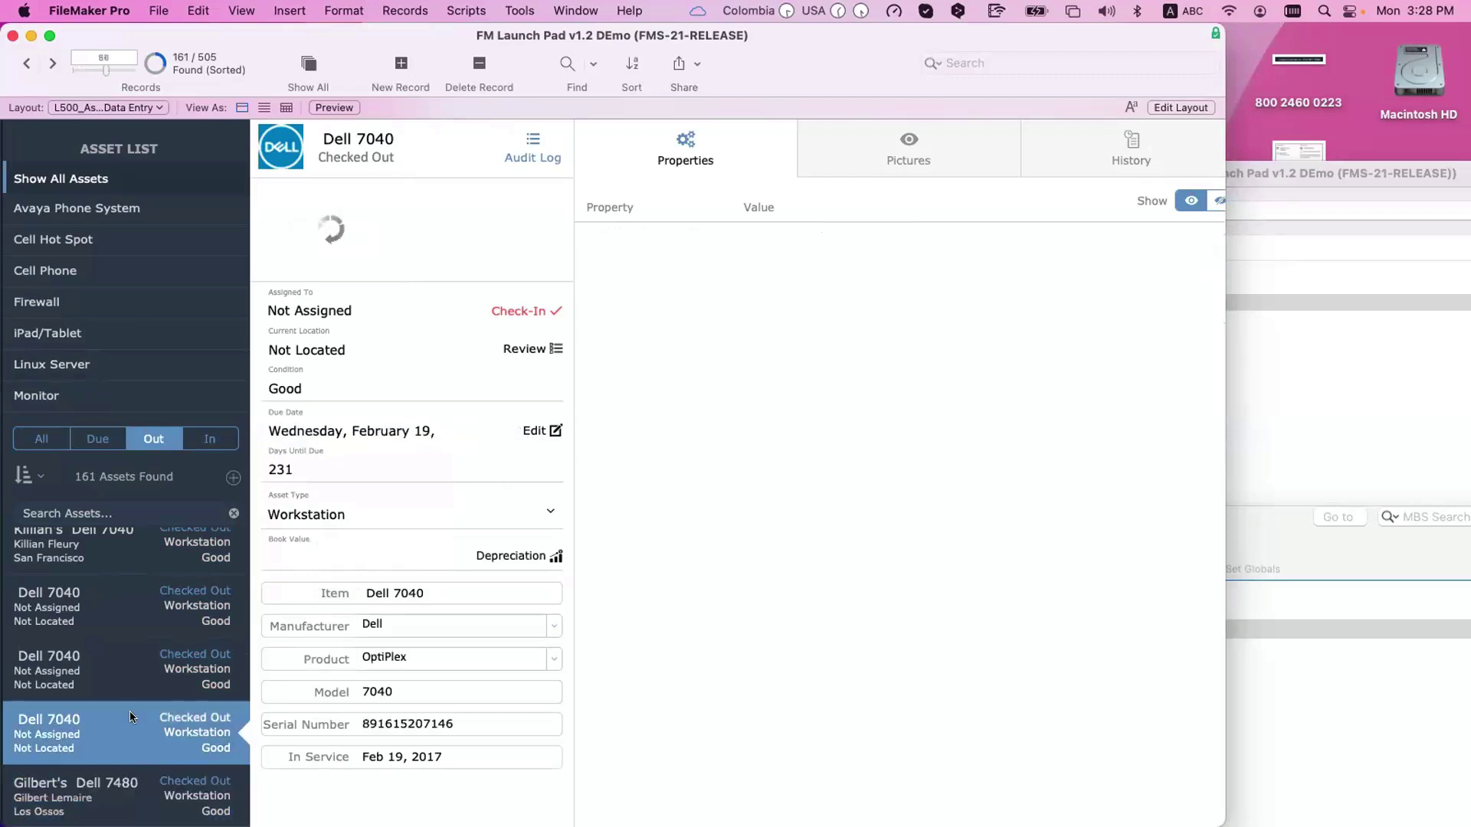
pyautogui.click(552, 429)
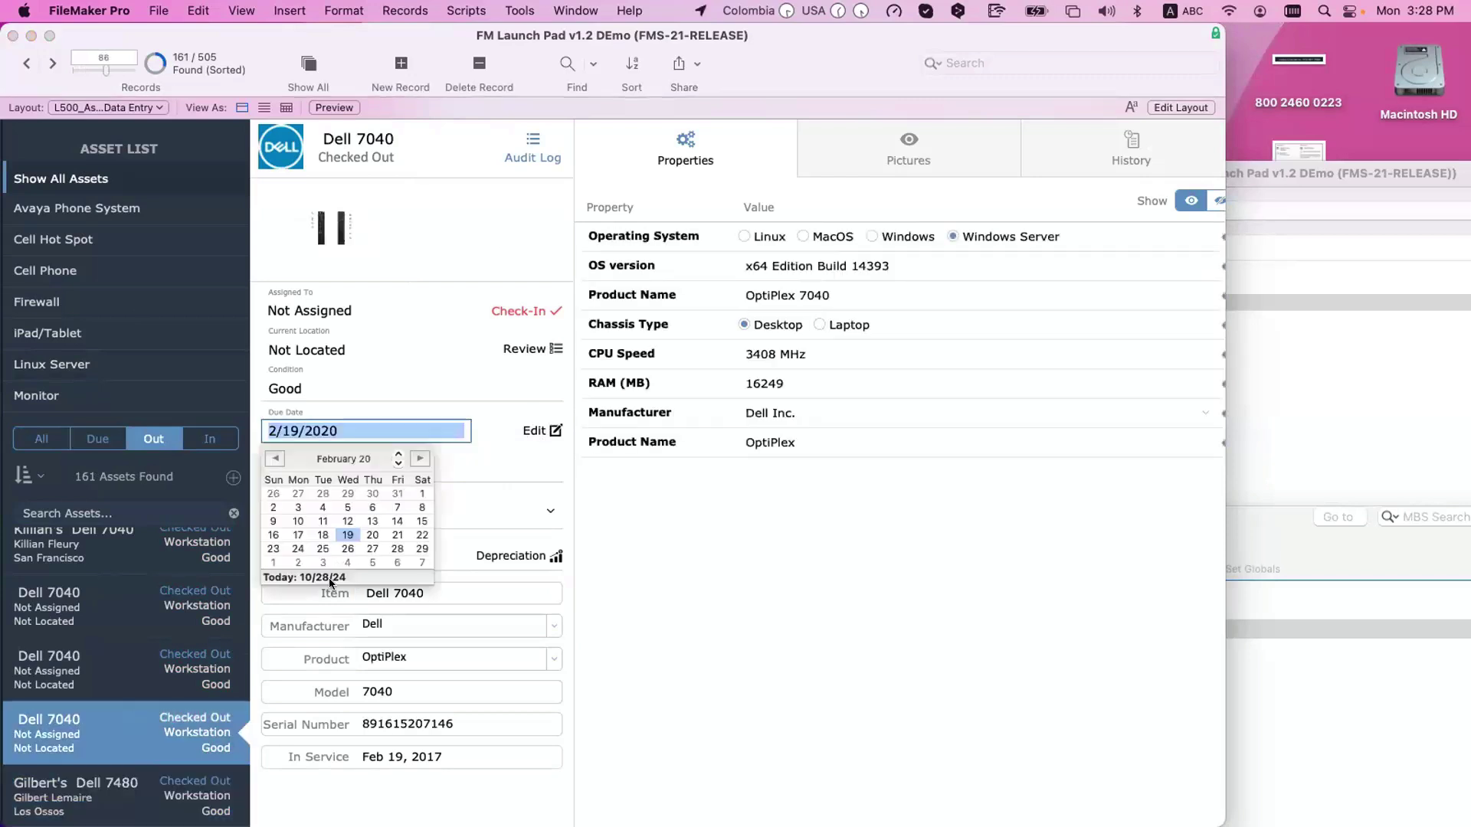
pyautogui.press('Escape')
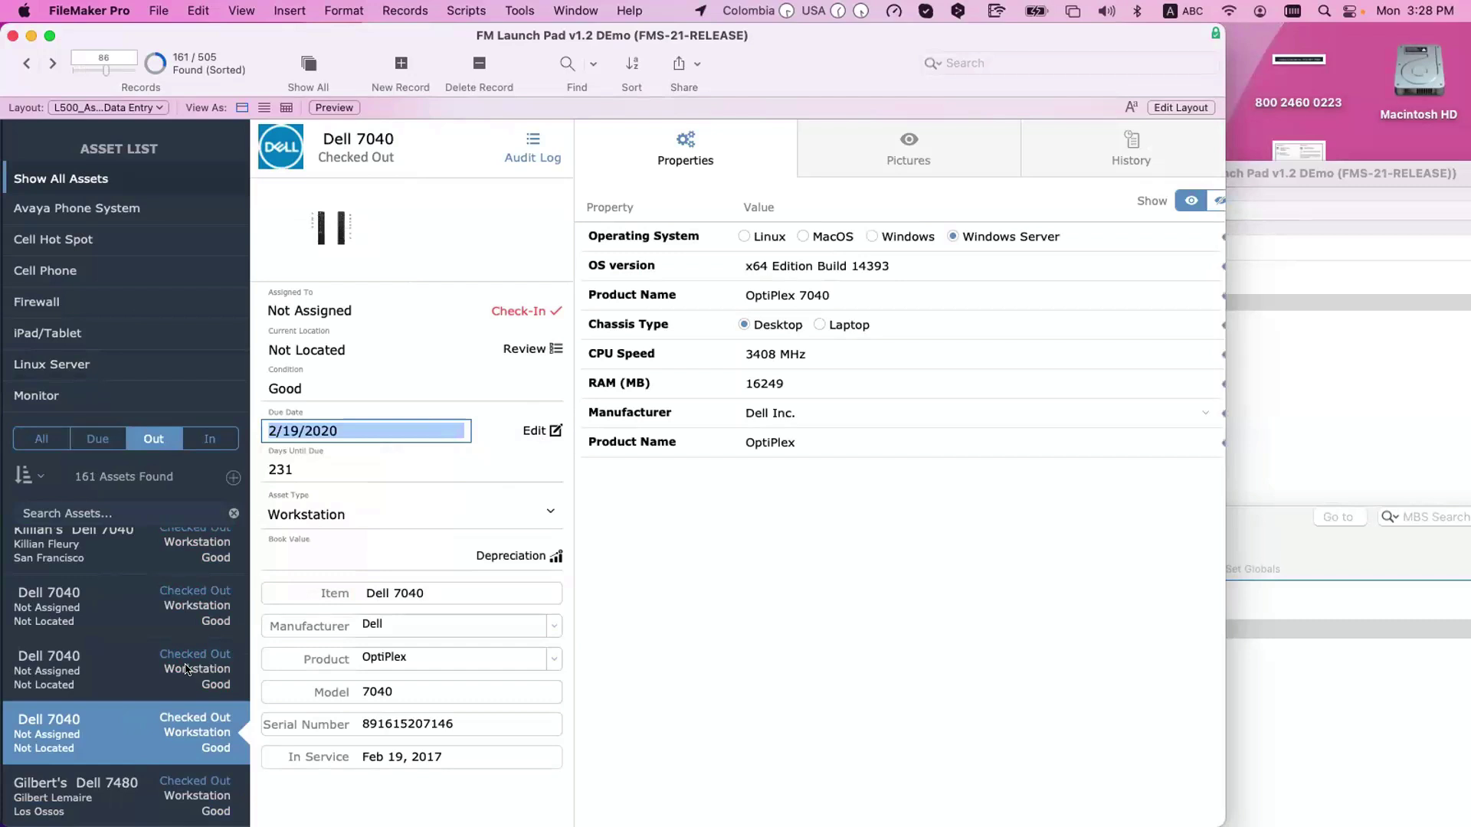
pyautogui.press('super+minus')
pyautogui.press('Tab')
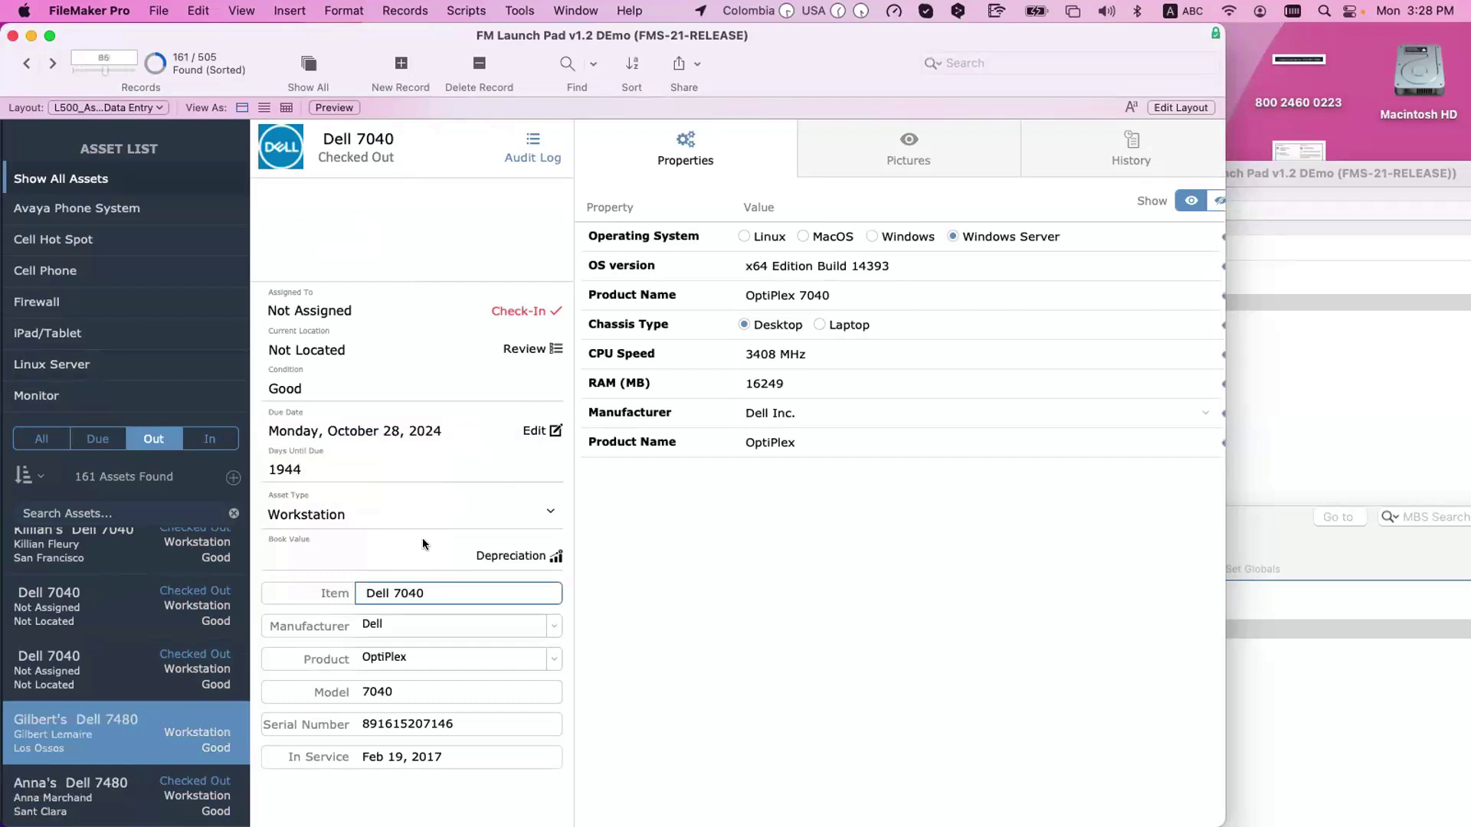
pyautogui.click(540, 432)
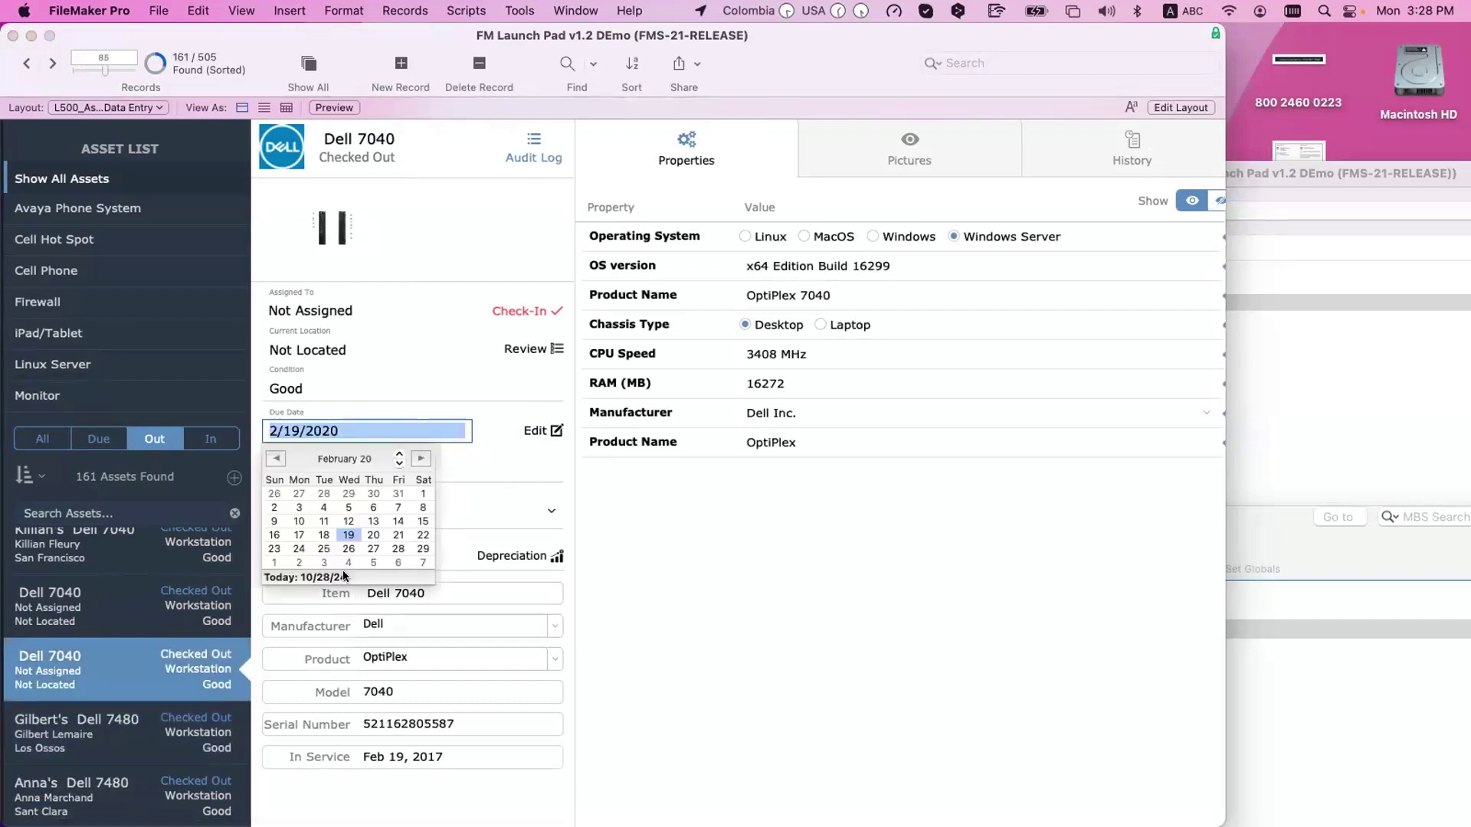
pyautogui.press('Escape')
pyautogui.press('super+minus')
pyautogui.press('Tab')
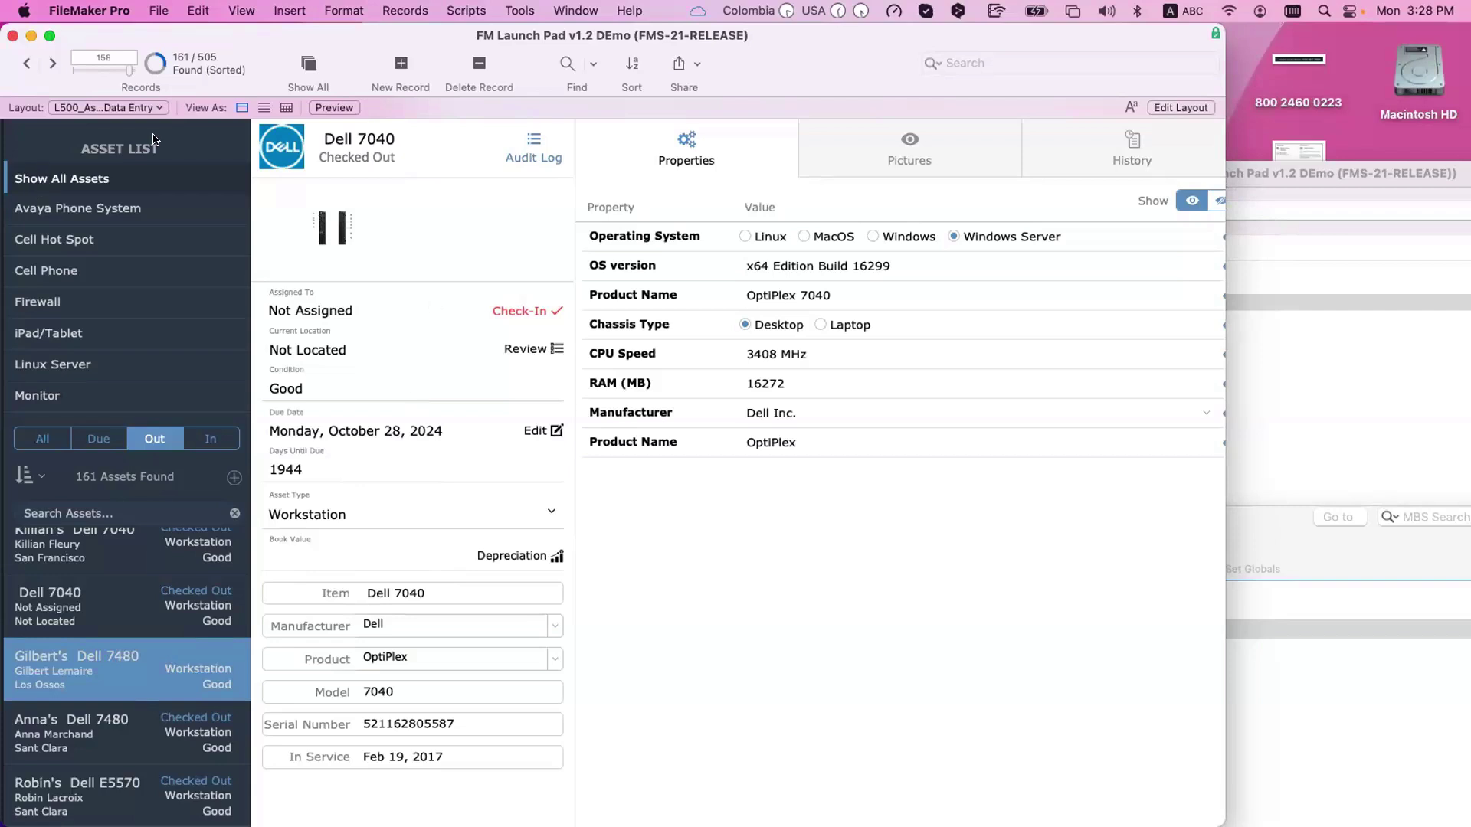
# - Return to the L002_Home Screen layout from the asset data entry layout
pyautogui.moveTo(200, 34); pyautogui.dragTo(265, 34)
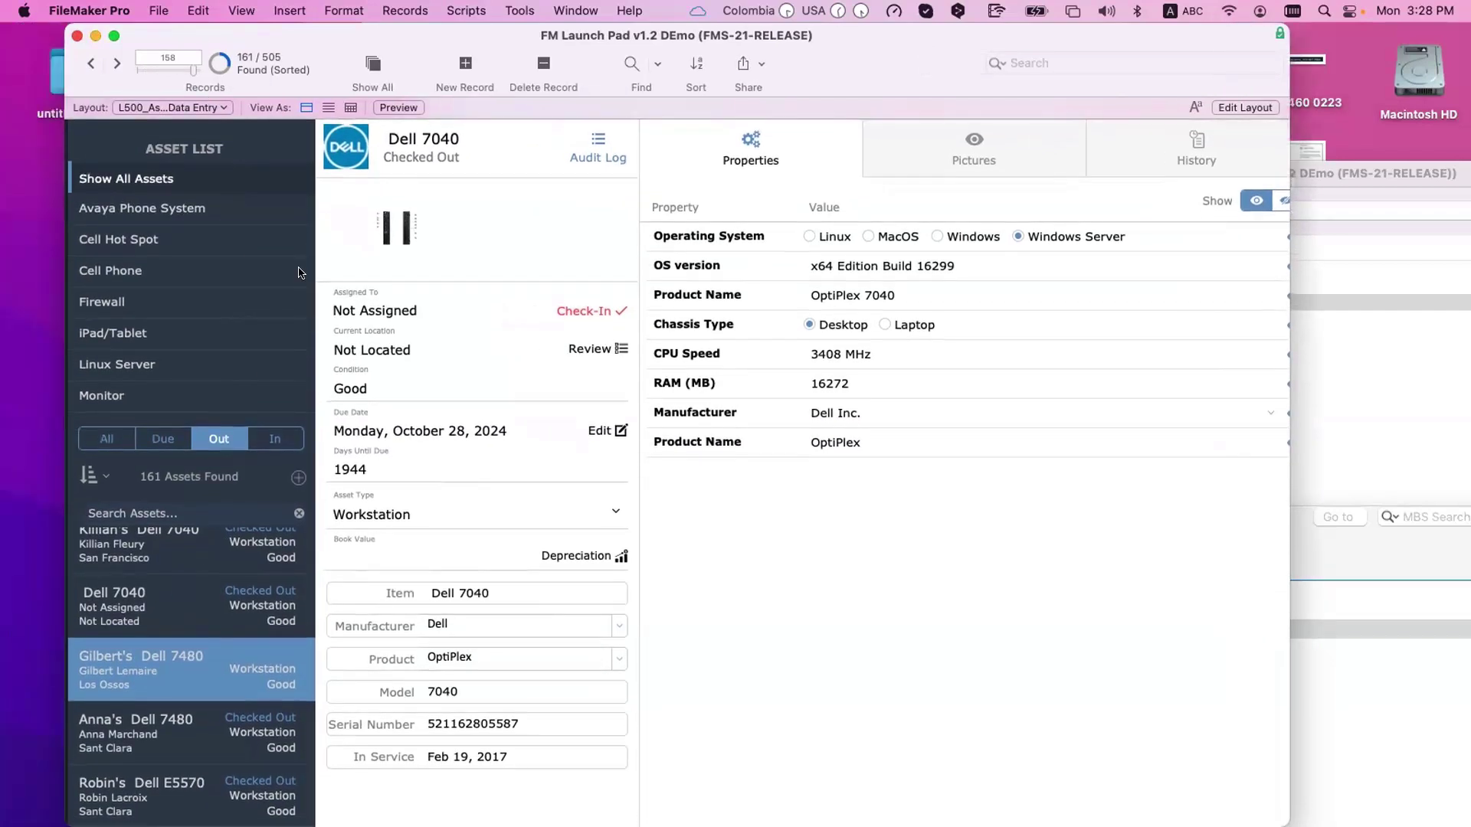
pyautogui.hscroll(-5, 299, 273)
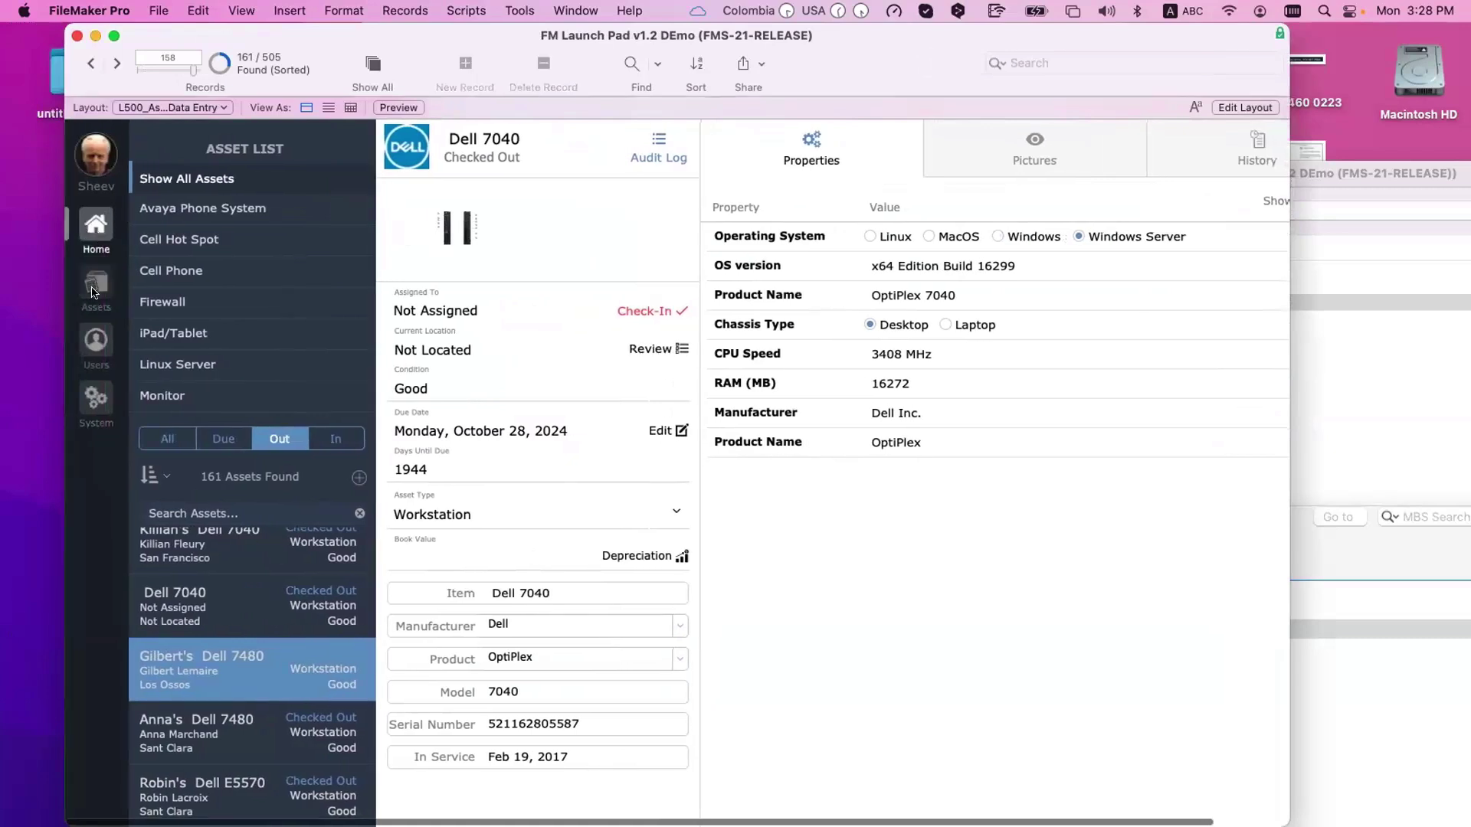
pyautogui.click(168, 106)
pyautogui.moveTo(170, 109)
pyautogui.click(273, 109)
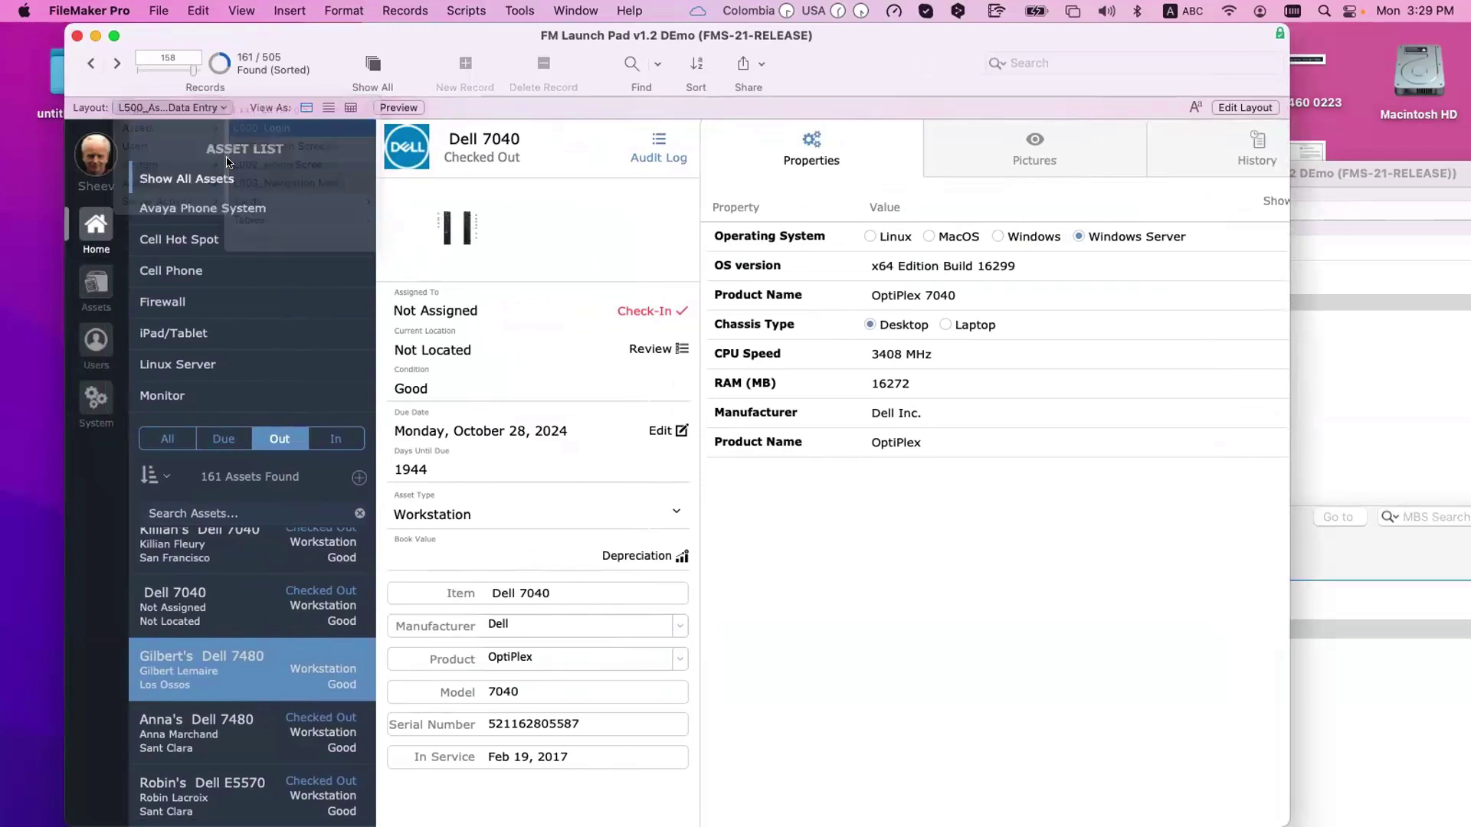
pyautogui.click(192, 109)
pyautogui.moveTo(191, 110)
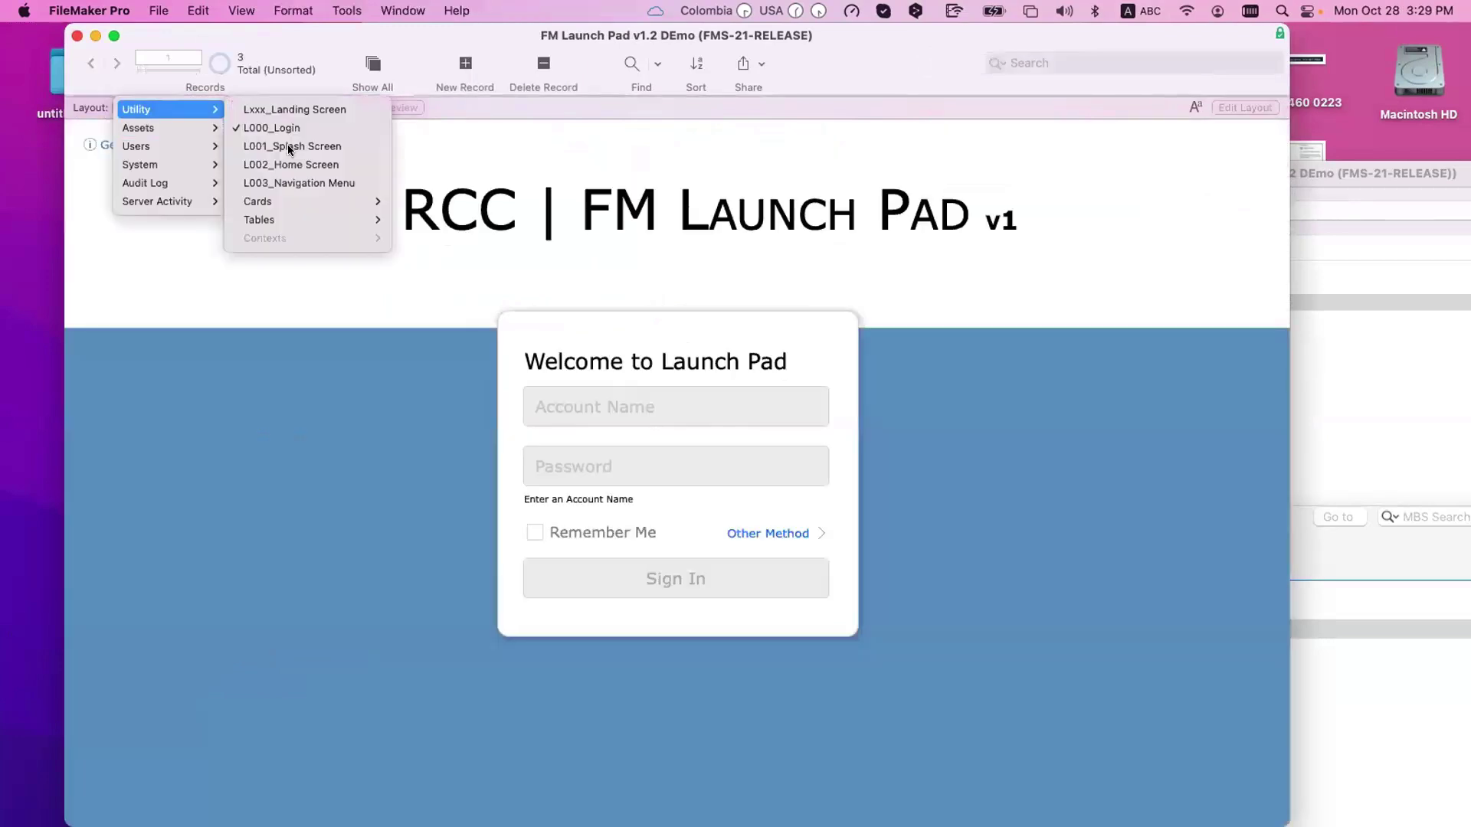
pyautogui.click(291, 164)
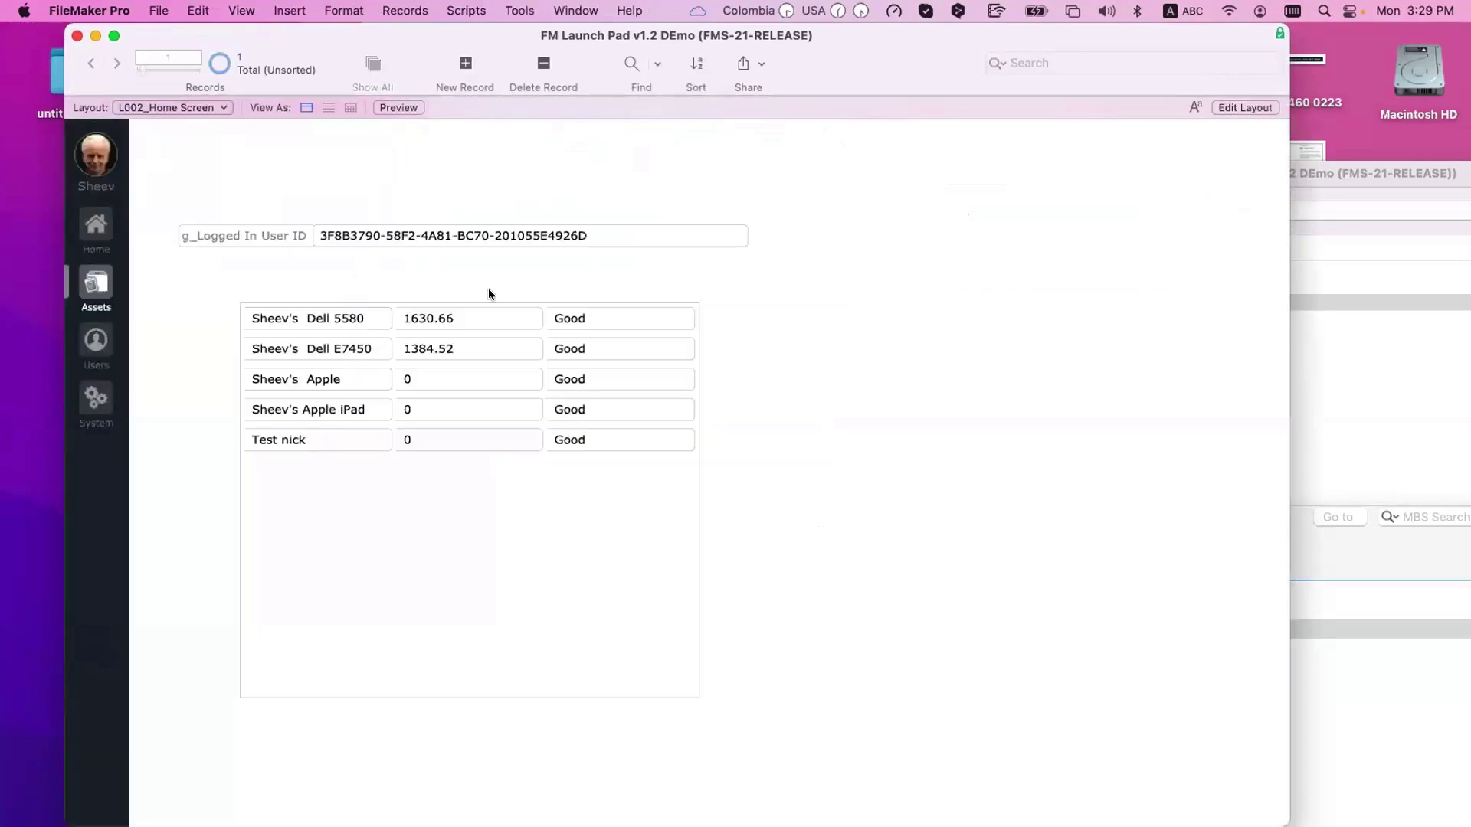
# - In Layout mode, move the related assets portal lower and slightly left on the Home Screen layout
pyautogui.press('super+l')
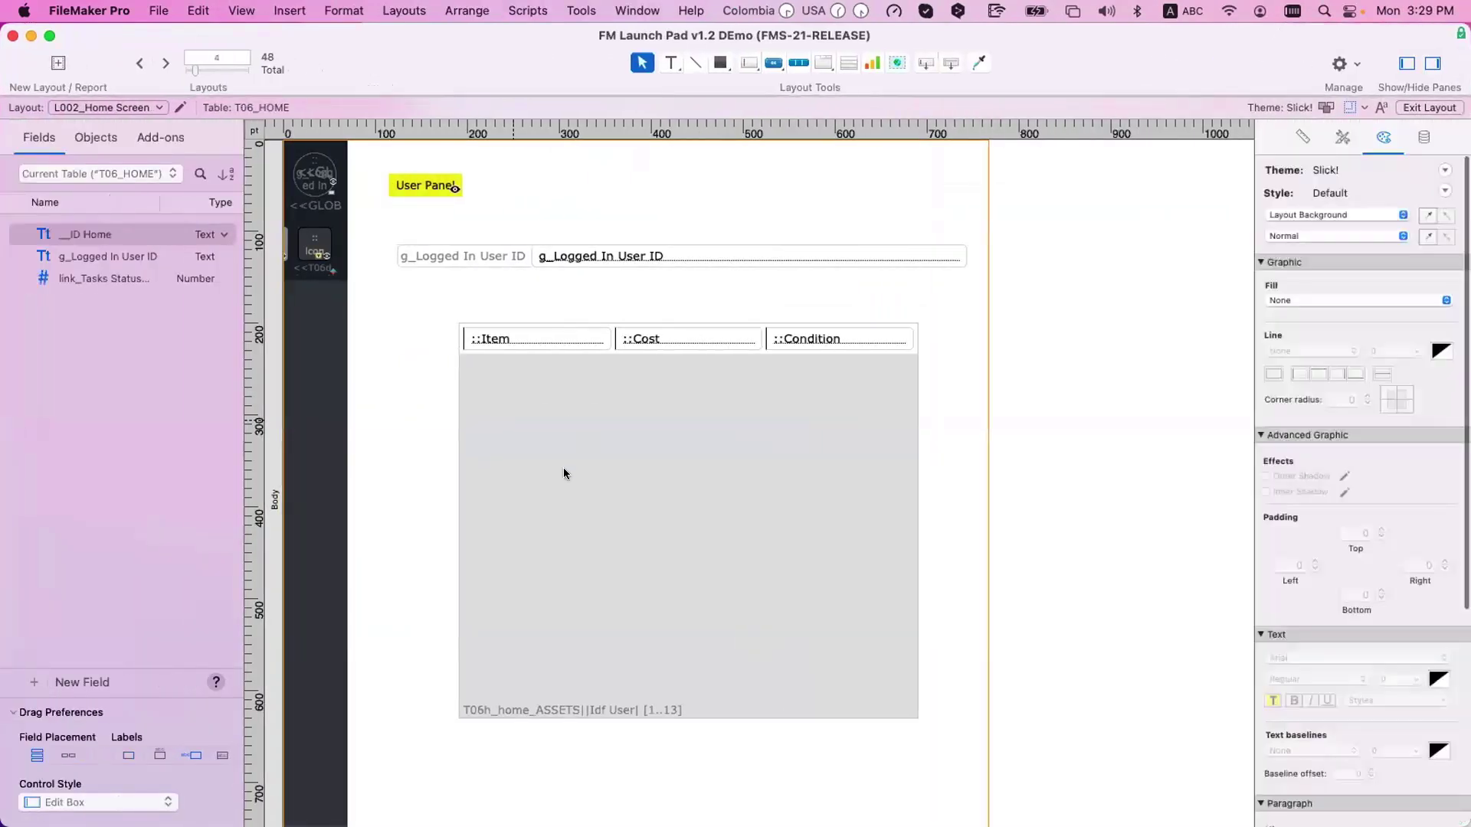
pyautogui.moveTo(563, 474); pyautogui.dragTo(525, 533)
pyautogui.click(563, 349)
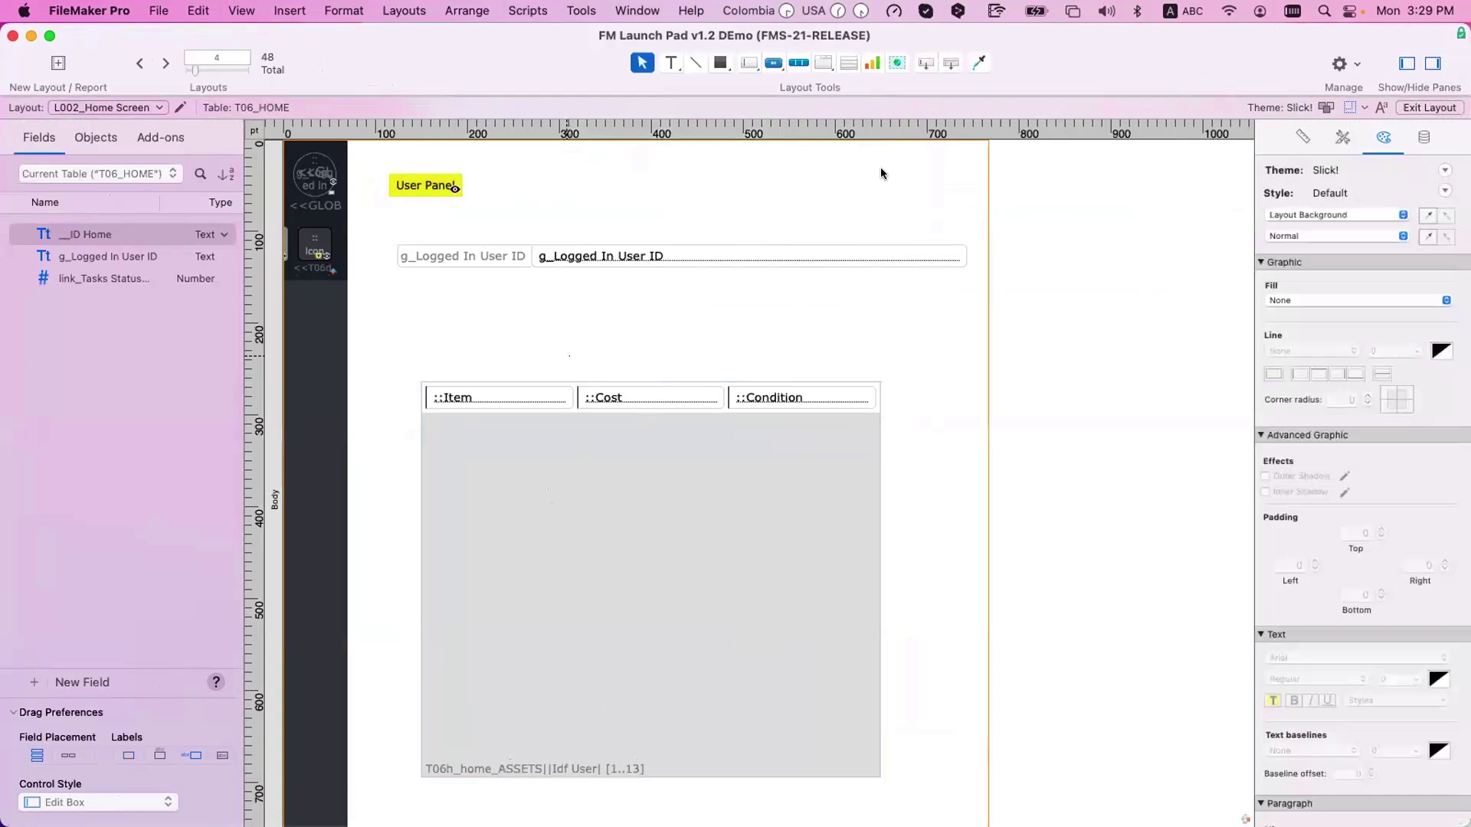
# - Draw a tab control about 625 by 518 pt around the assets portal and create a tab named My Assets
pyautogui.click(824, 62)
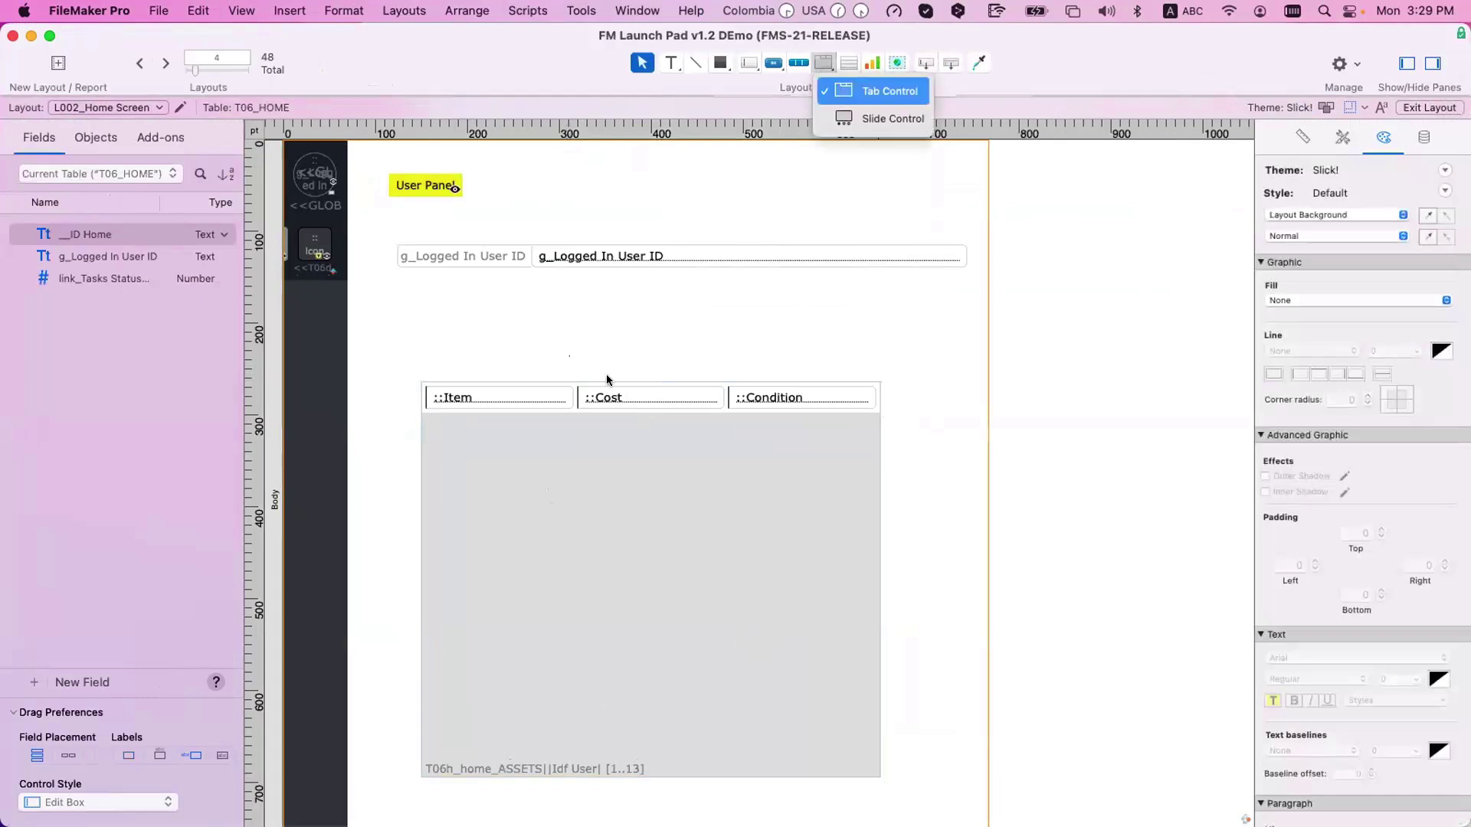
pyautogui.moveTo(399, 337); pyautogui.dragTo(974, 814)
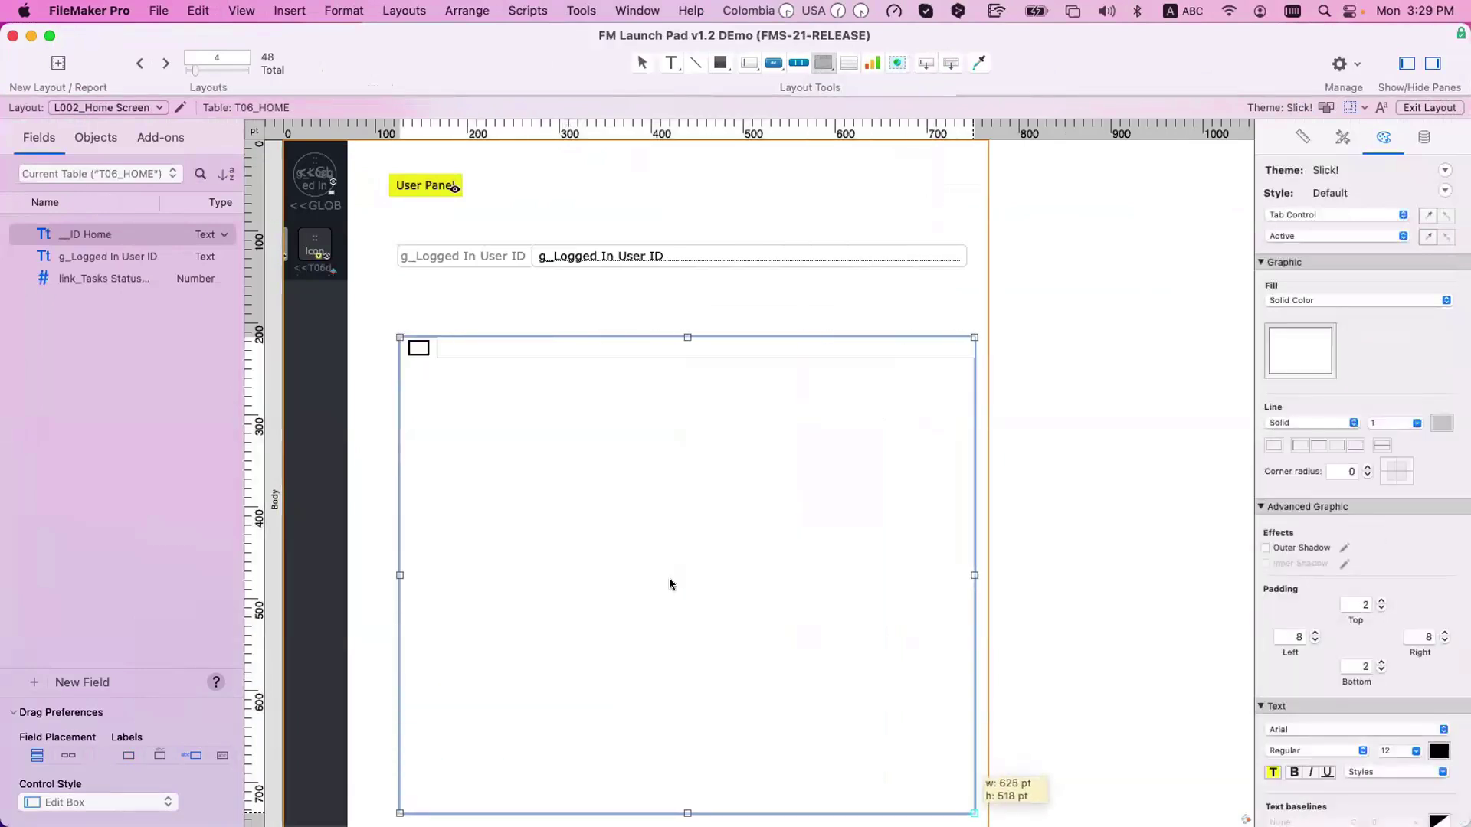
pyautogui.write('My')
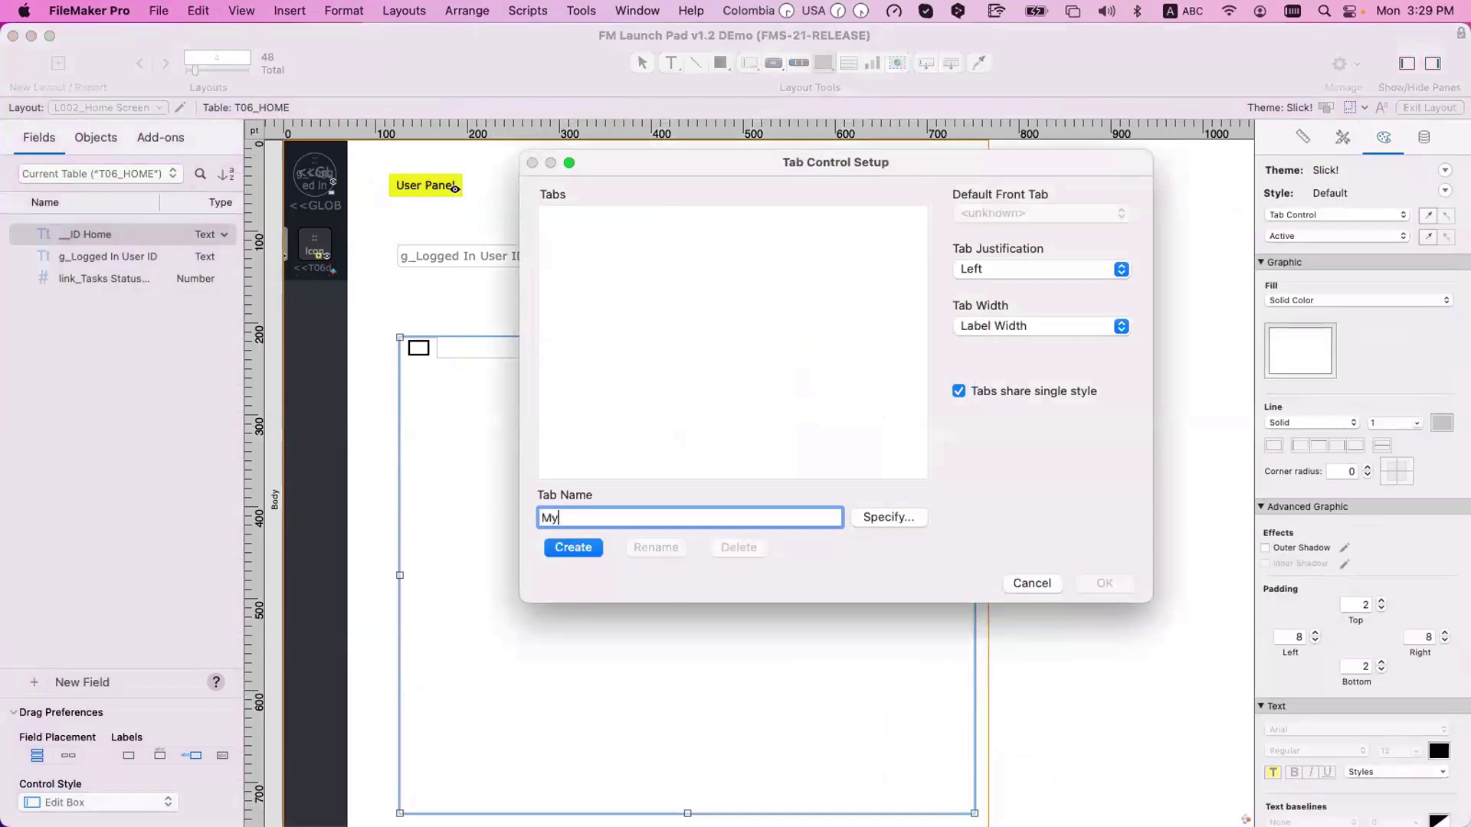
pyautogui.write(' Assets')
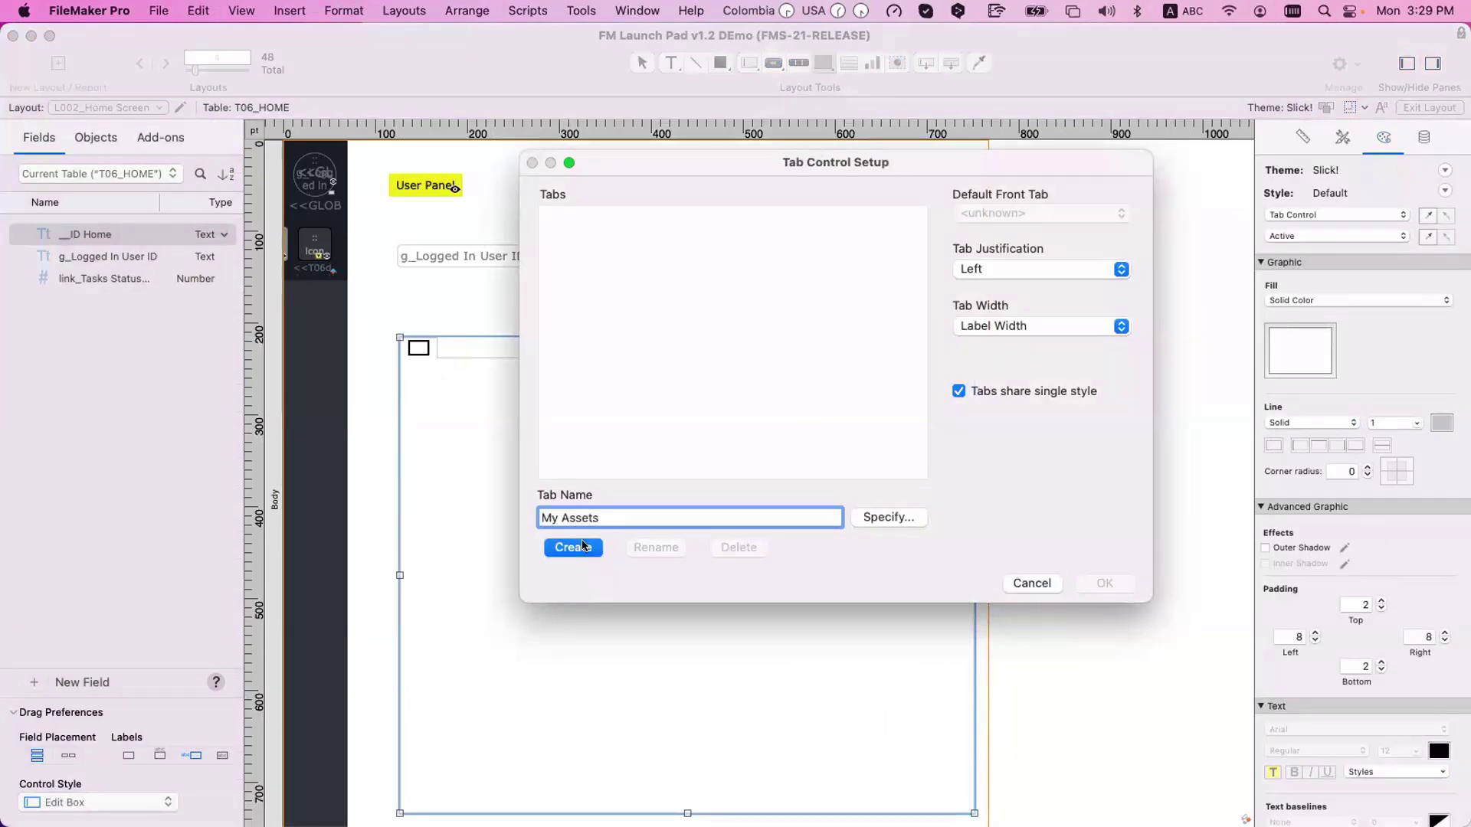
pyautogui.click(583, 546)
# - Add a second tab named Due Assets to the tab control and accept the tab setup
pyautogui.doubleClick(563, 519)
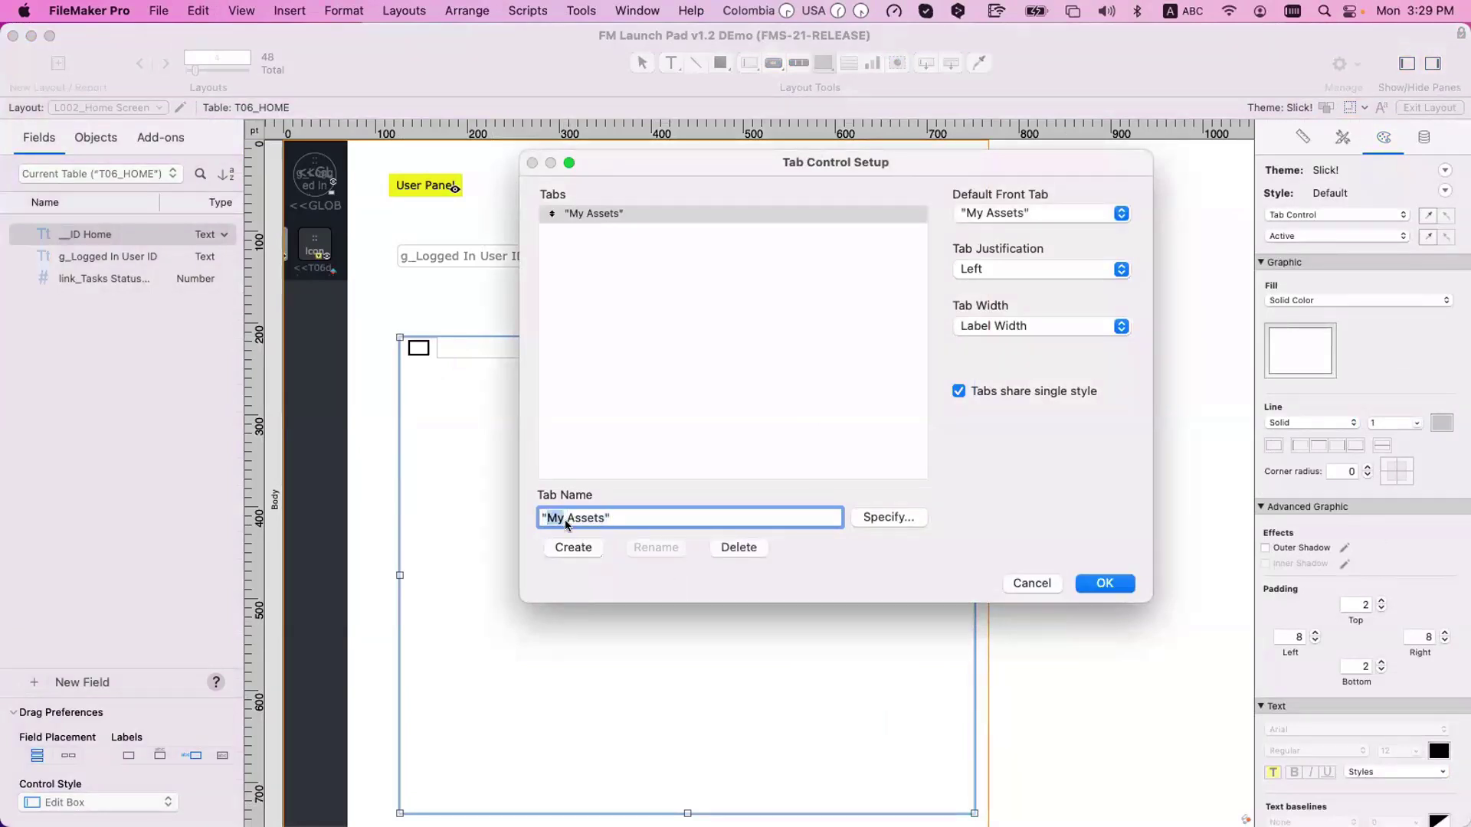
pyautogui.write('Due')
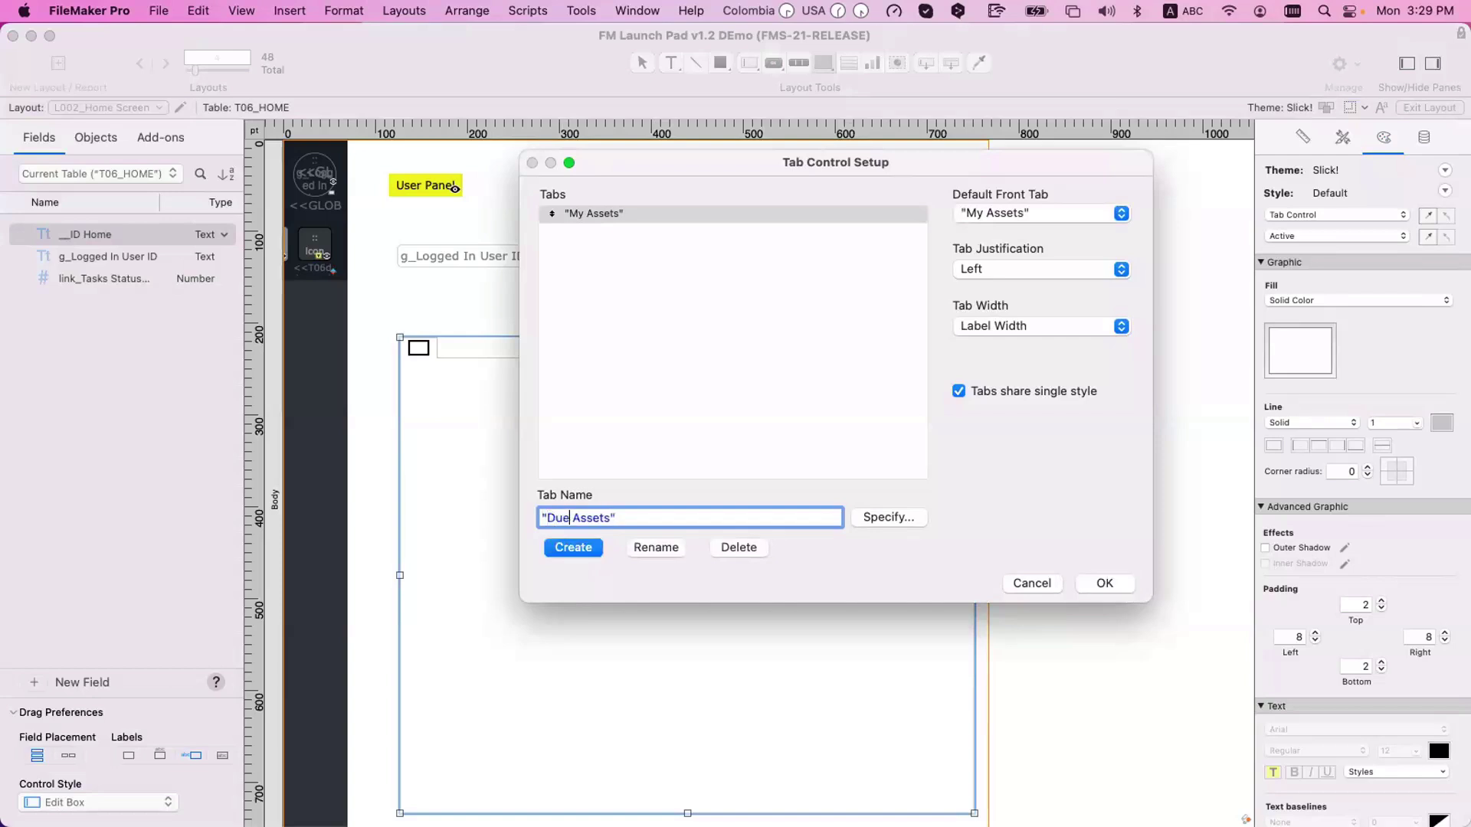
pyautogui.click(580, 549)
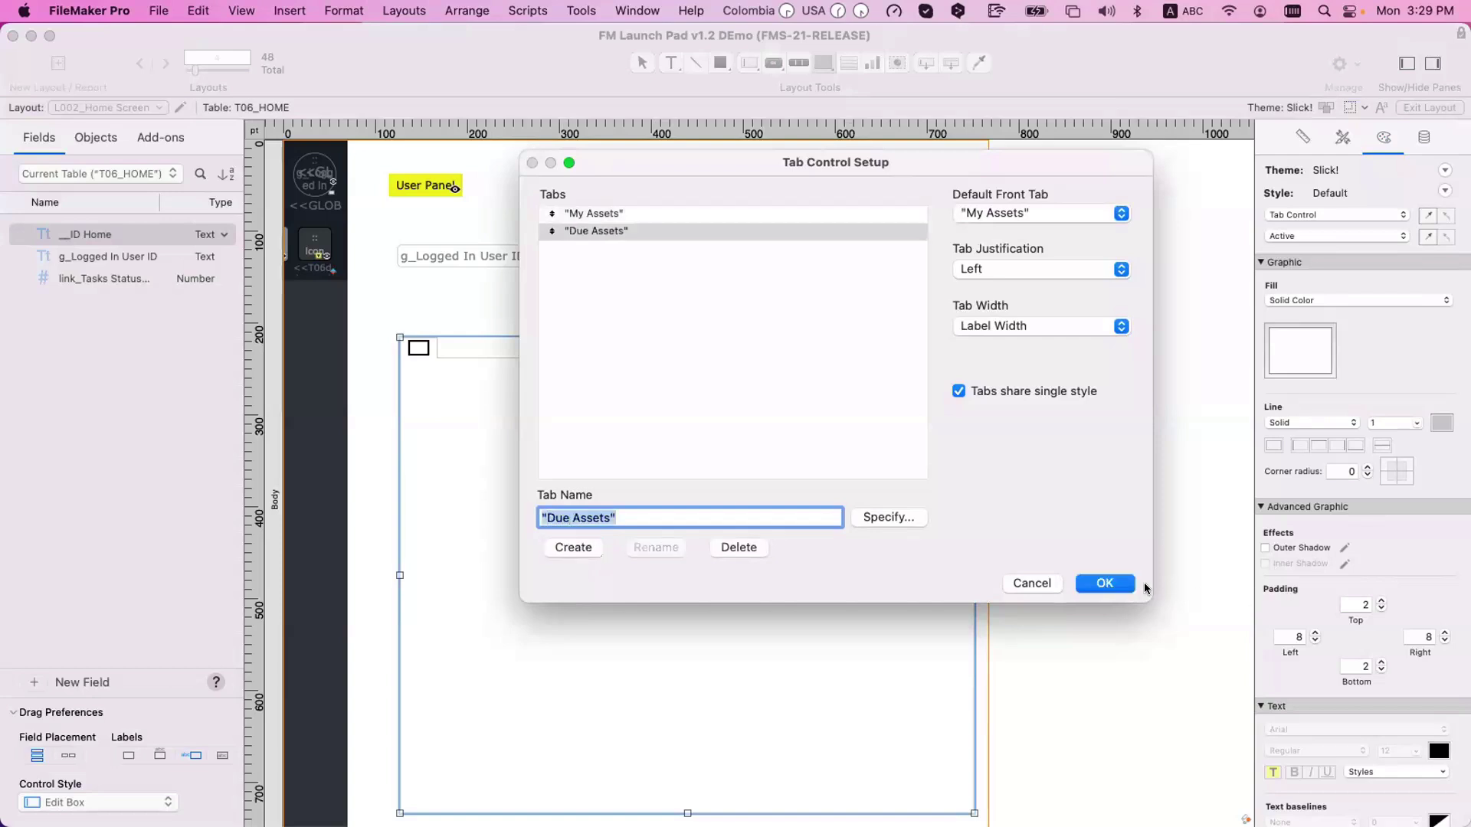
pyautogui.click(1124, 584)
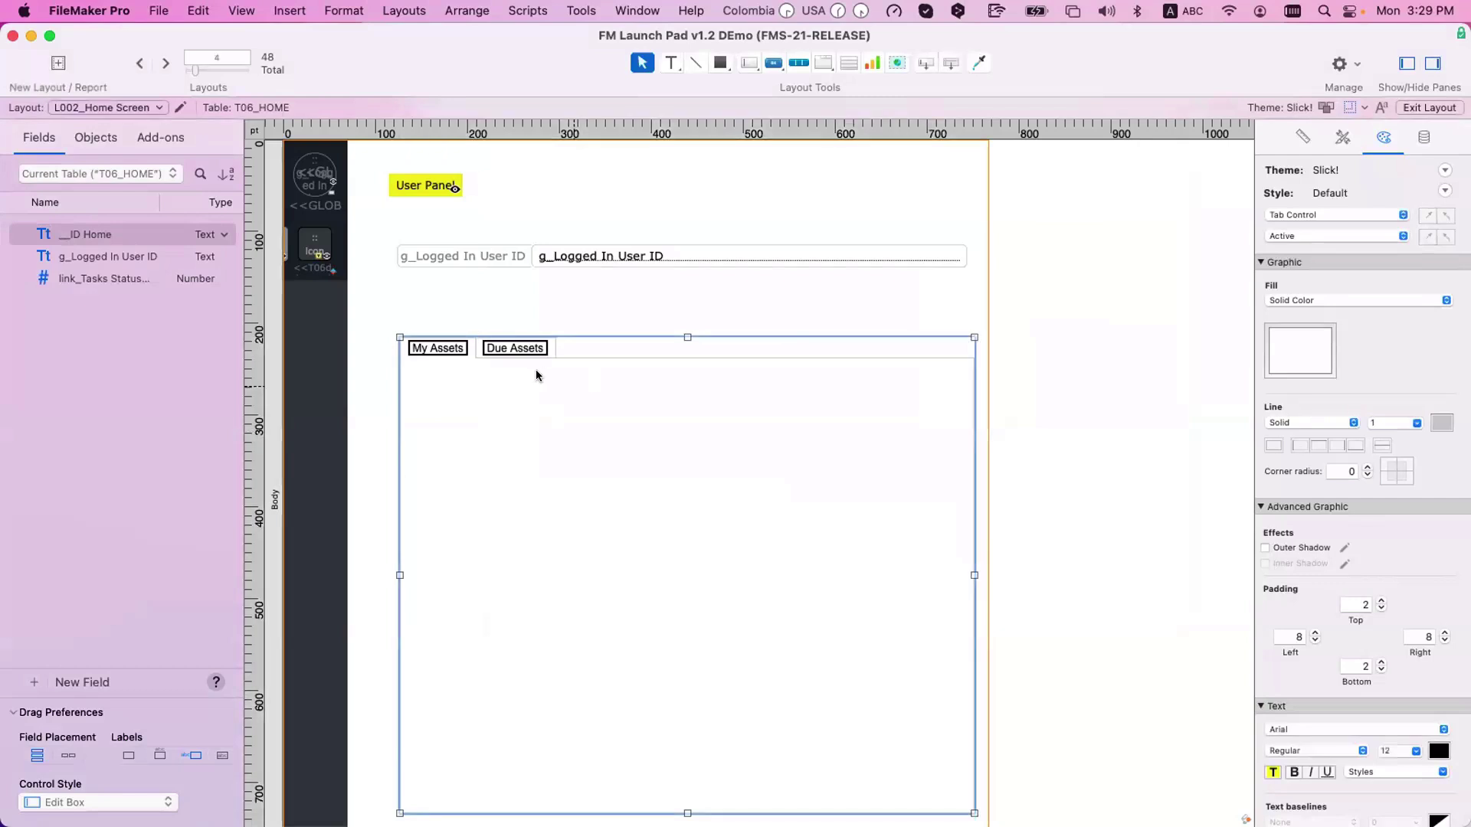
# - Send the tab control behind the assets portal and nudge the portal slightly up and left within the My Assets tab
pyautogui.click(484, 10)
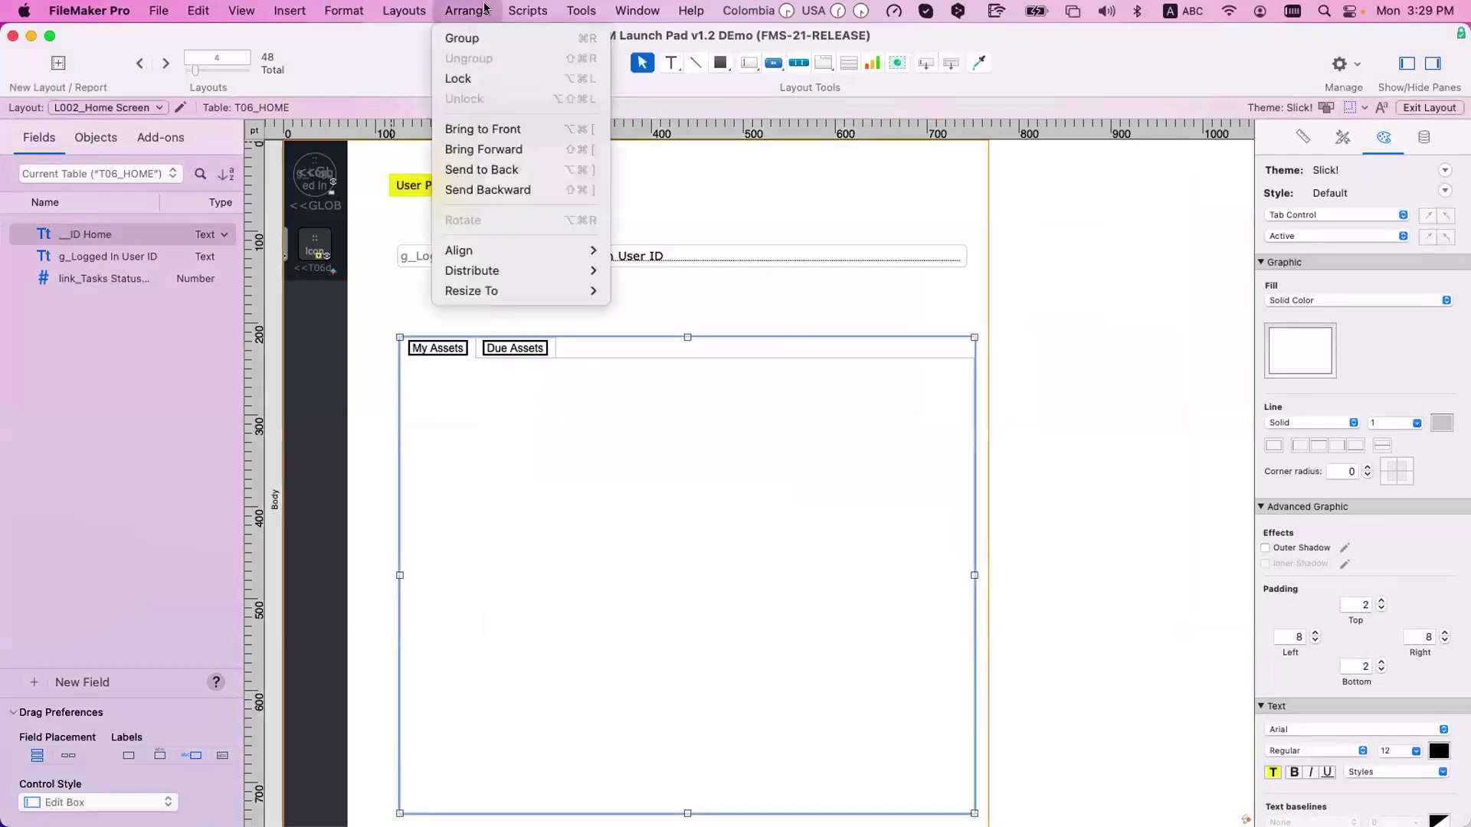
pyautogui.click(482, 169)
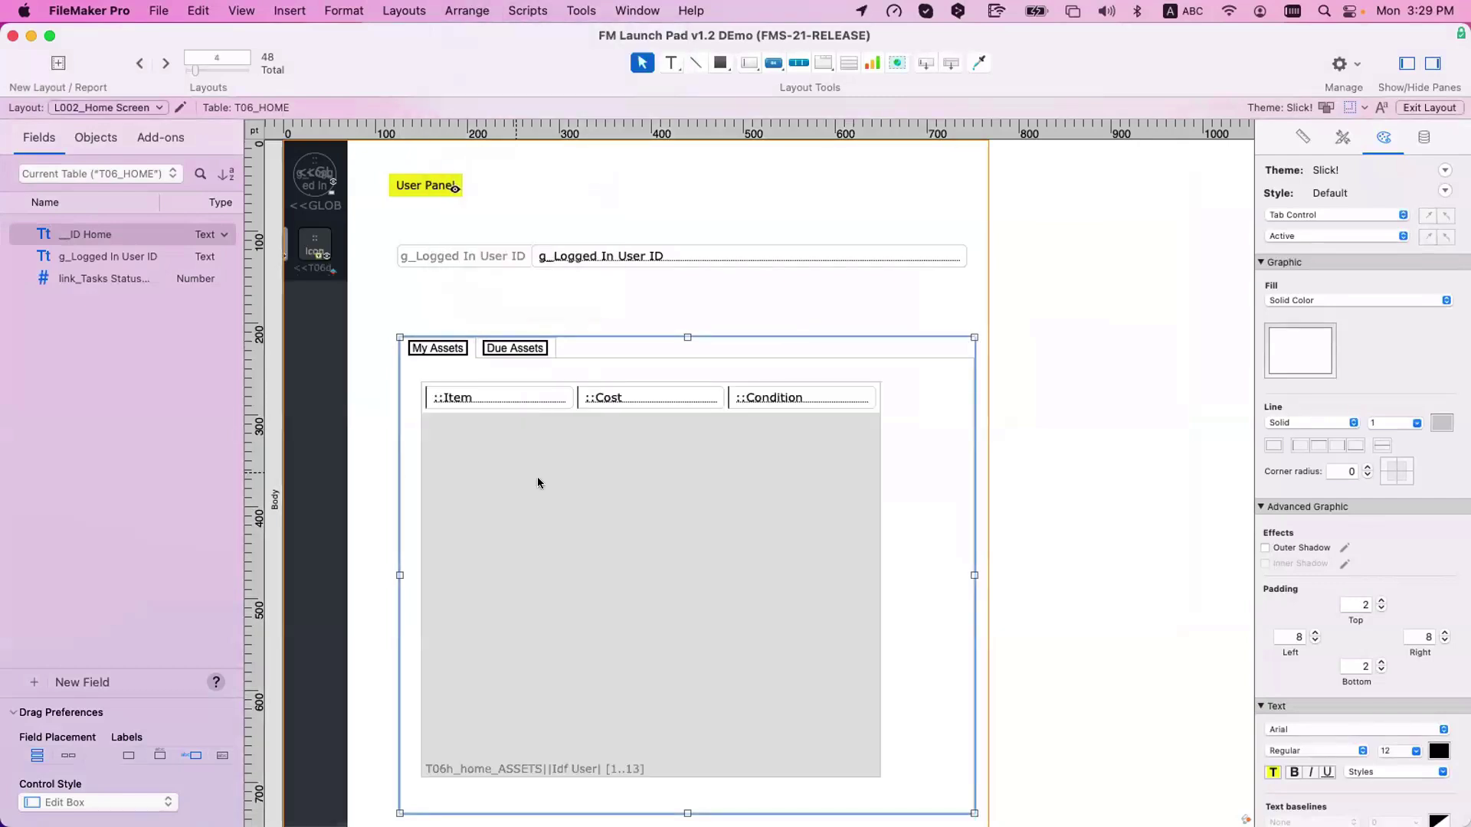
pyautogui.moveTo(534, 478); pyautogui.dragTo(553, 478)
pyautogui.click(517, 346)
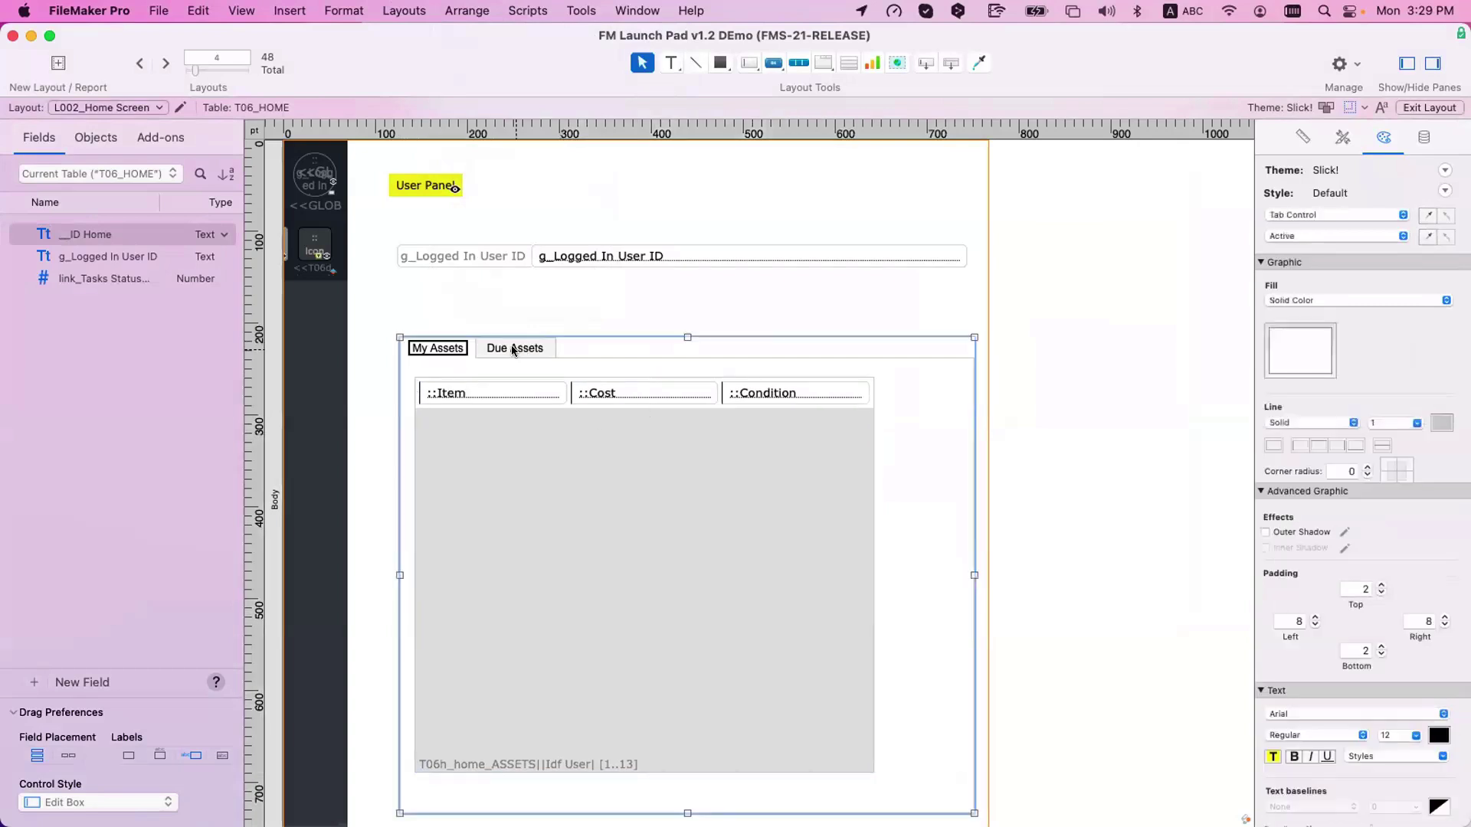
pyautogui.click(512, 344)
pyautogui.click(456, 345)
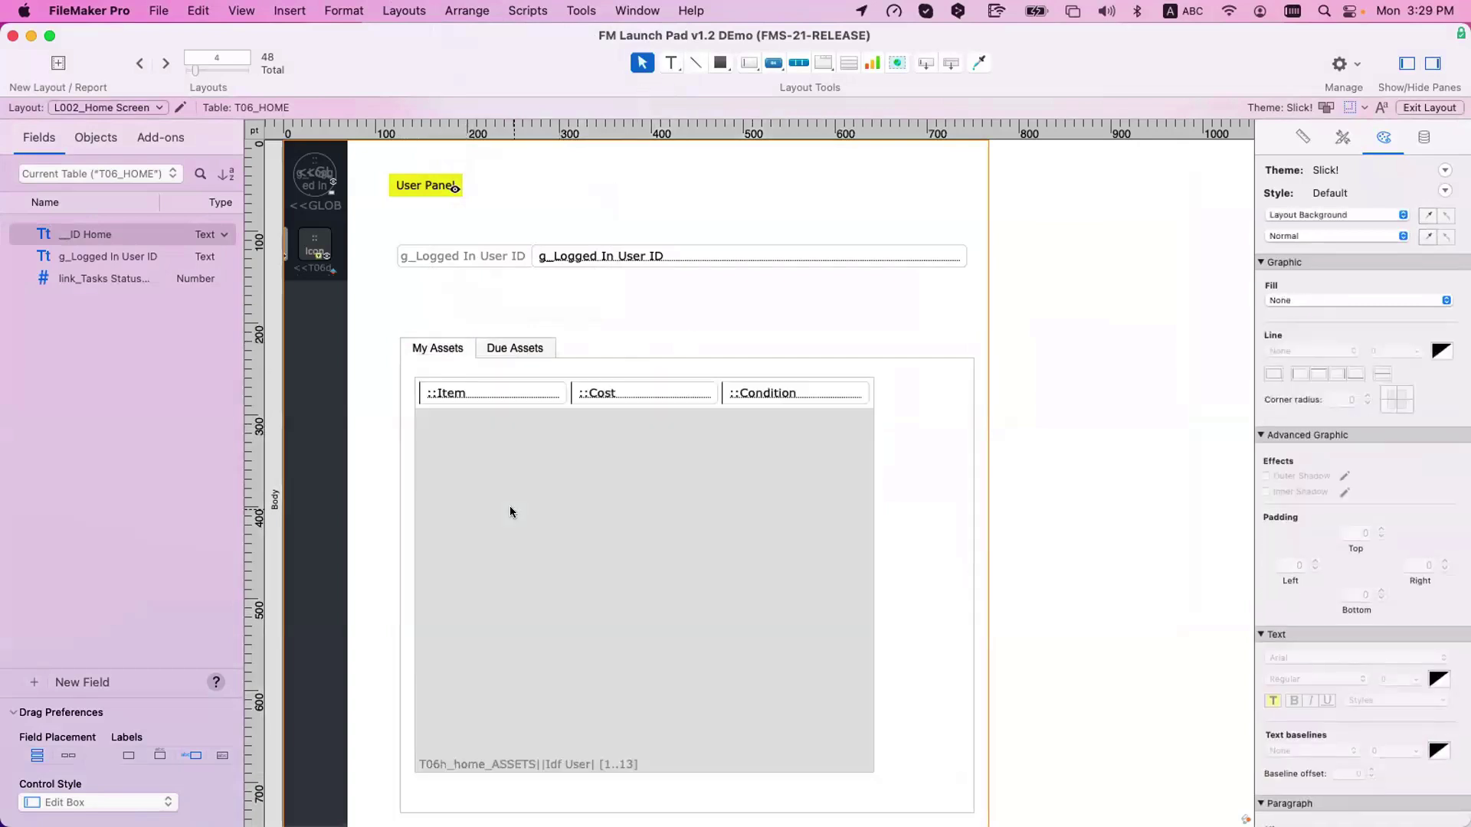
# - Duplicate the g_Logged In User ID field in the HOME_Home table and clear the copy's comment
pyautogui.press('super+shift+d')
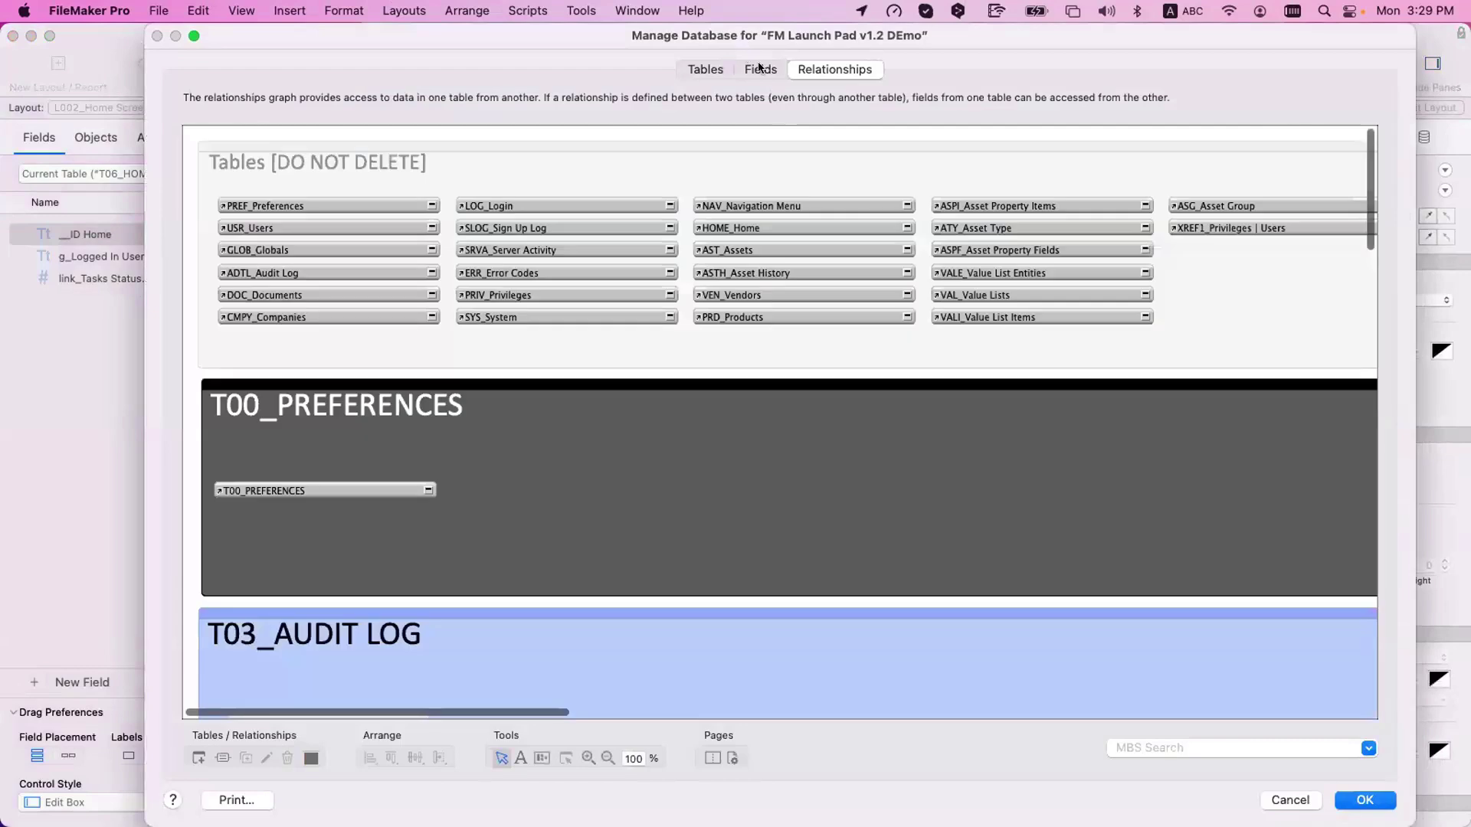
pyautogui.click(760, 69)
pyautogui.click(270, 163)
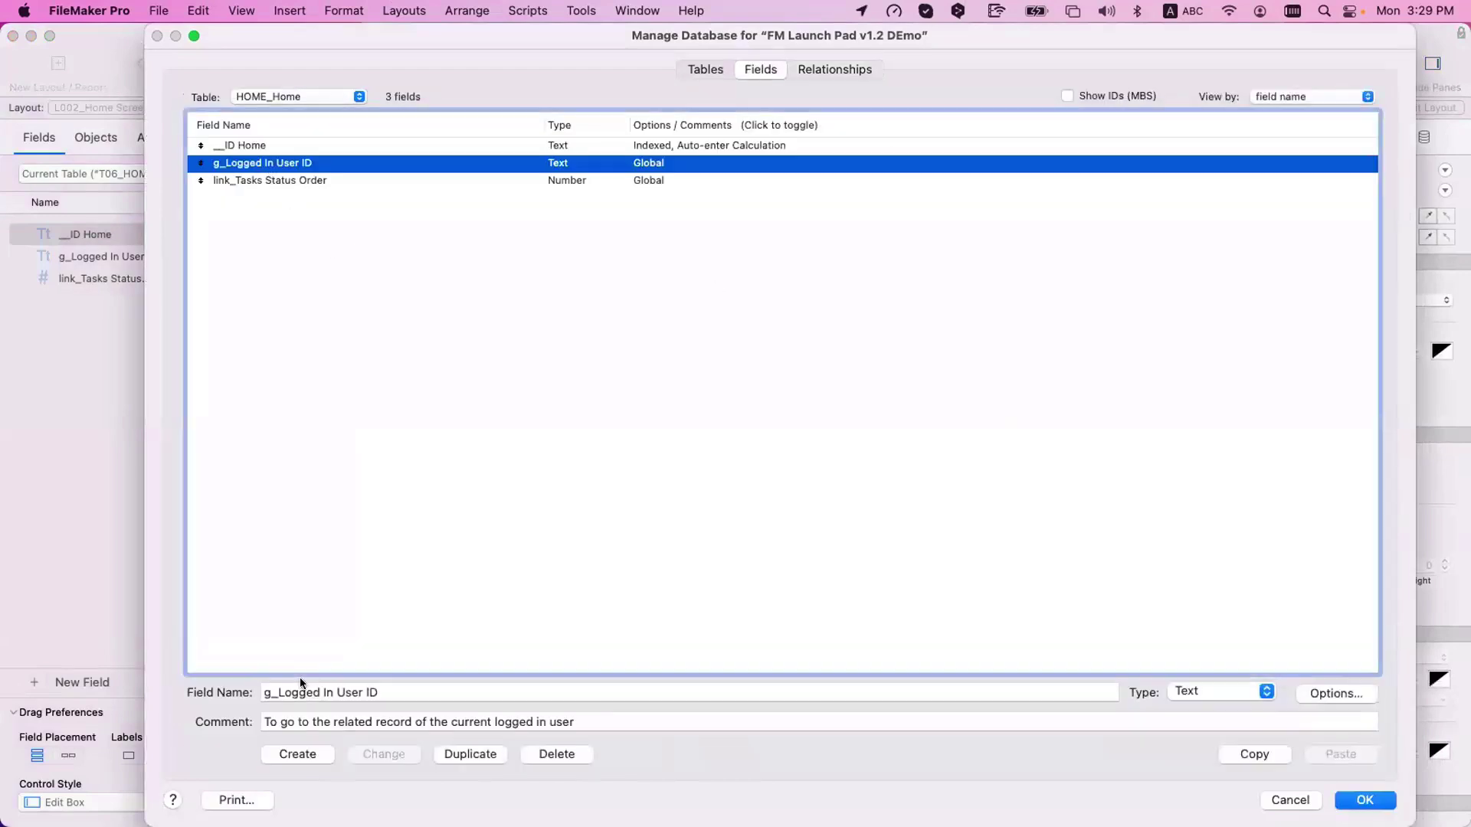
pyautogui.moveTo(278, 692); pyautogui.dragTo(384, 691)
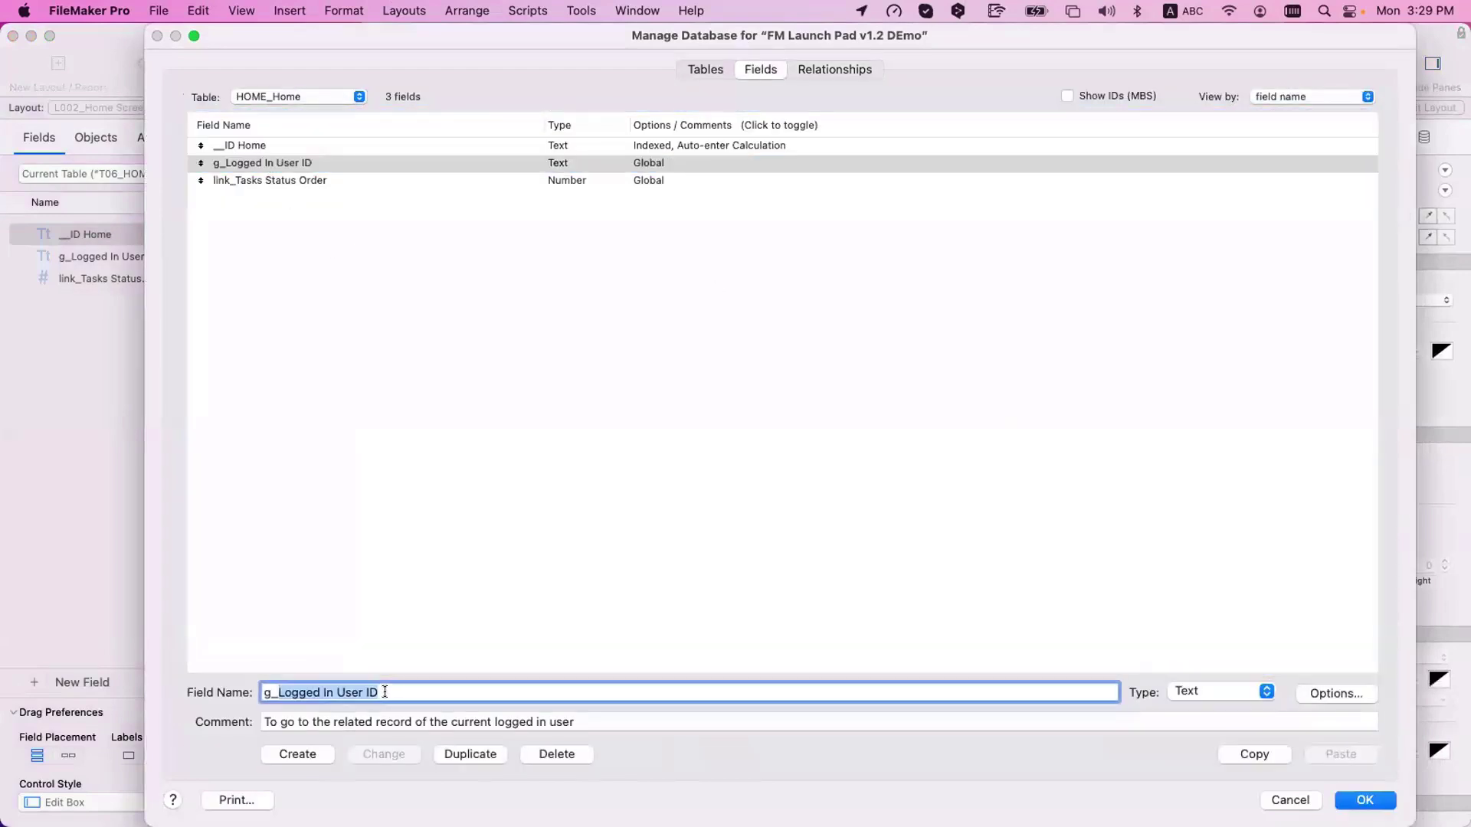
pyautogui.click(460, 754)
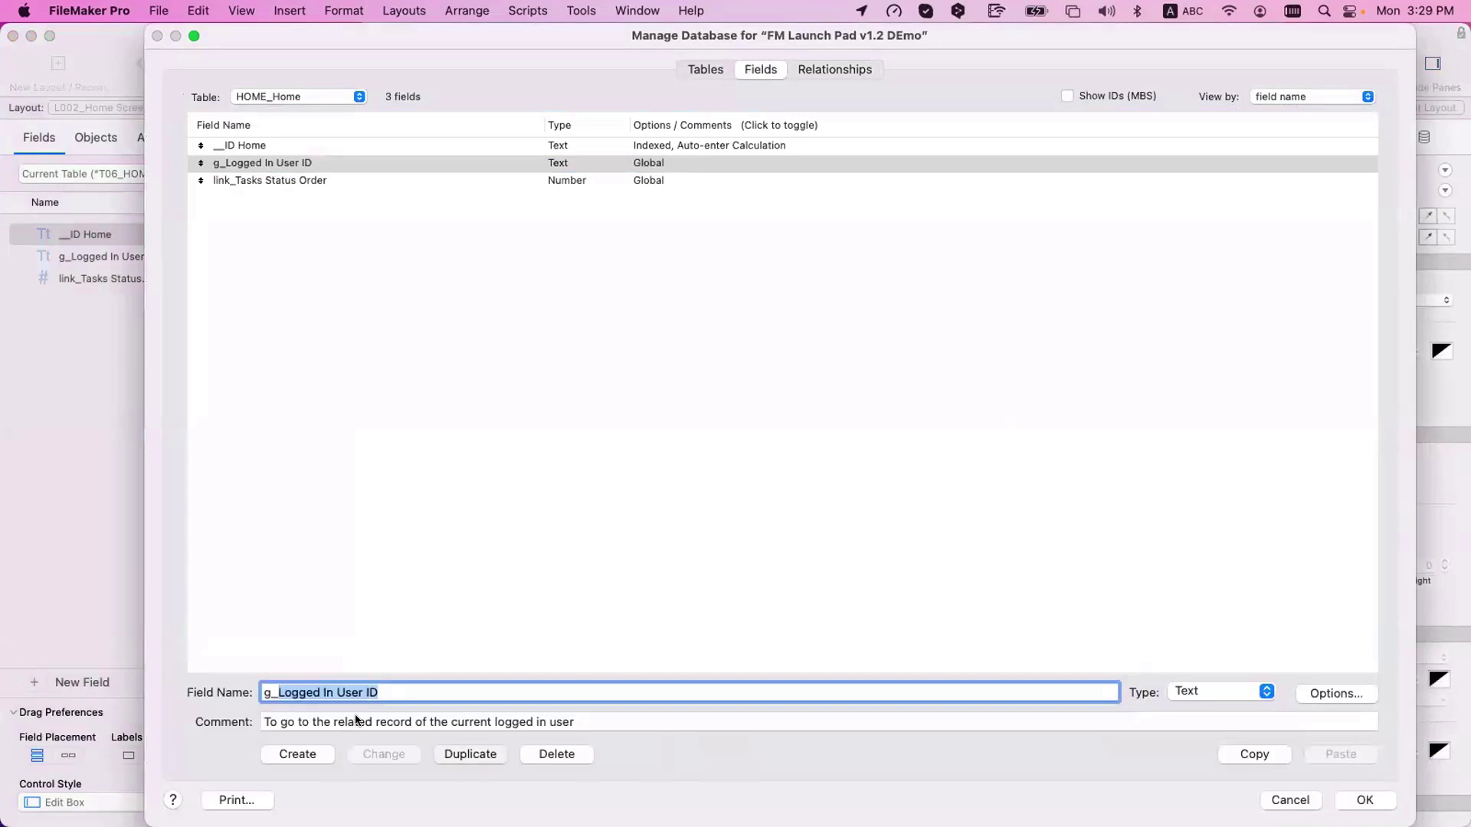
pyautogui.press('Tab')
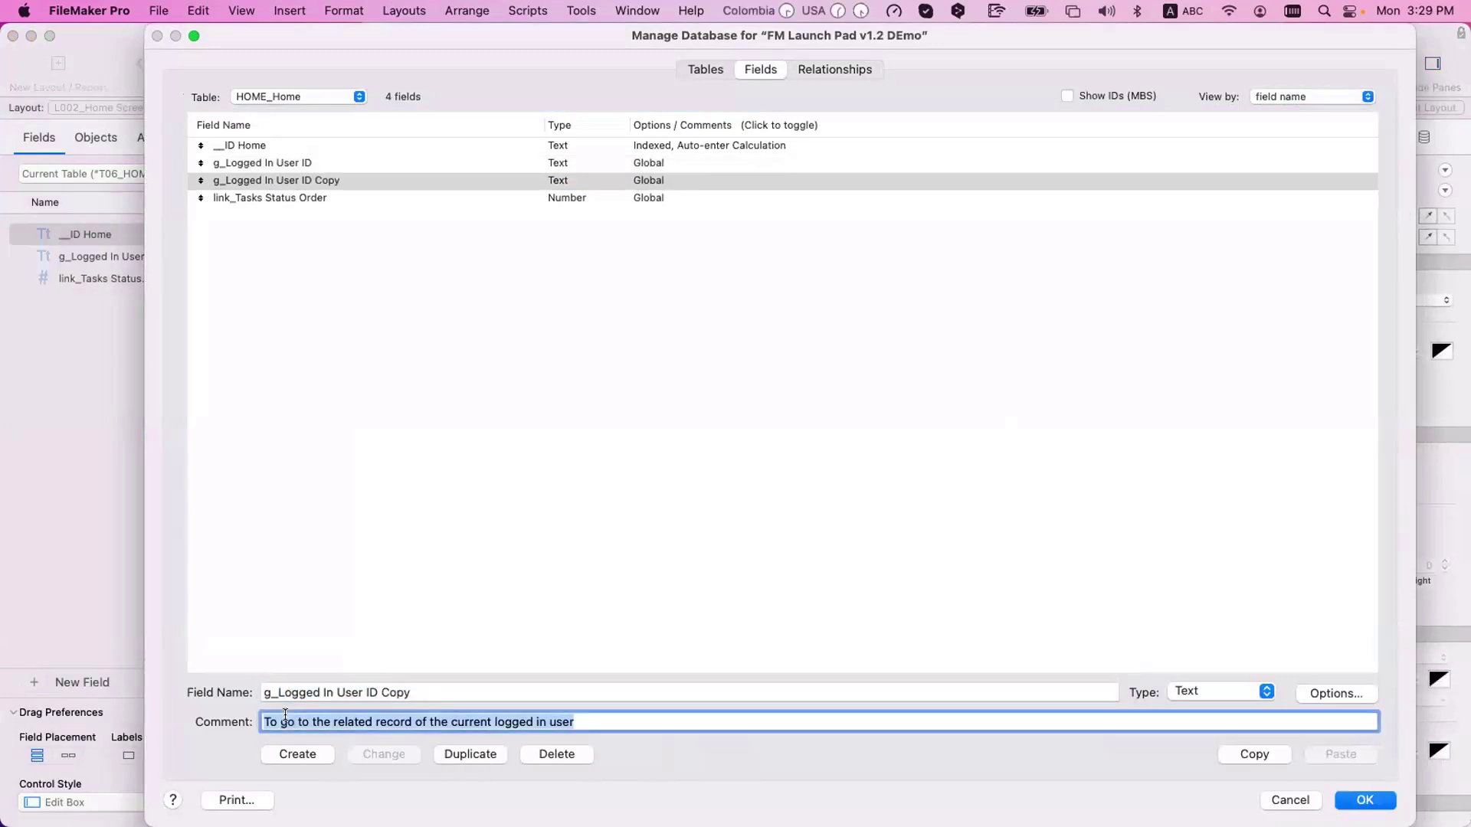
pyautogui.press('BackSpace')
# - Rename the duplicated global field to g_Current Date, change its type to Date, and save the database changes
pyautogui.click(325, 692)
pyautogui.moveTo(277, 692); pyautogui.dragTo(276, 716)
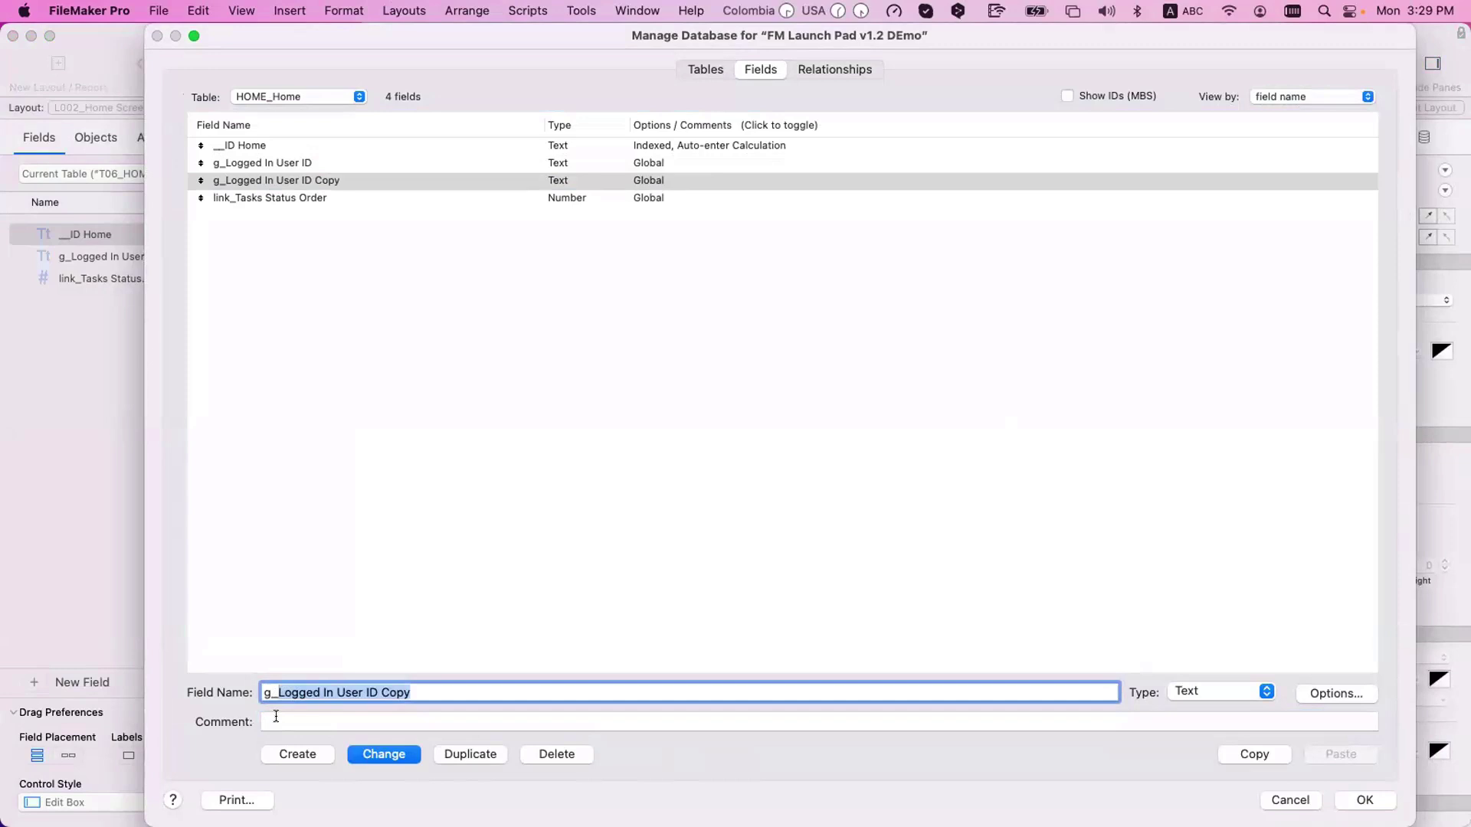
pyautogui.write('Current')
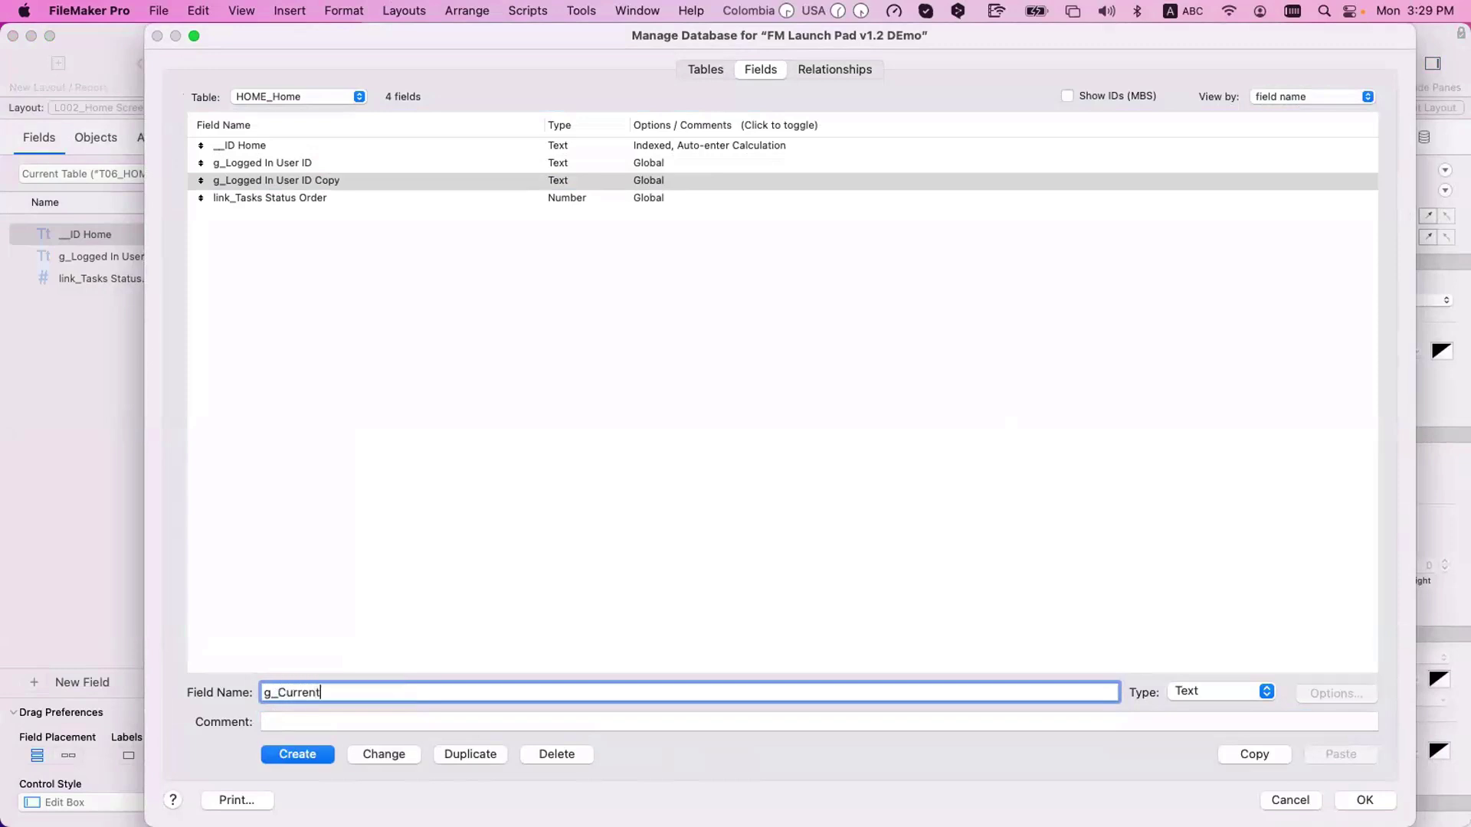
pyautogui.write(' Date')
pyautogui.click(1211, 691)
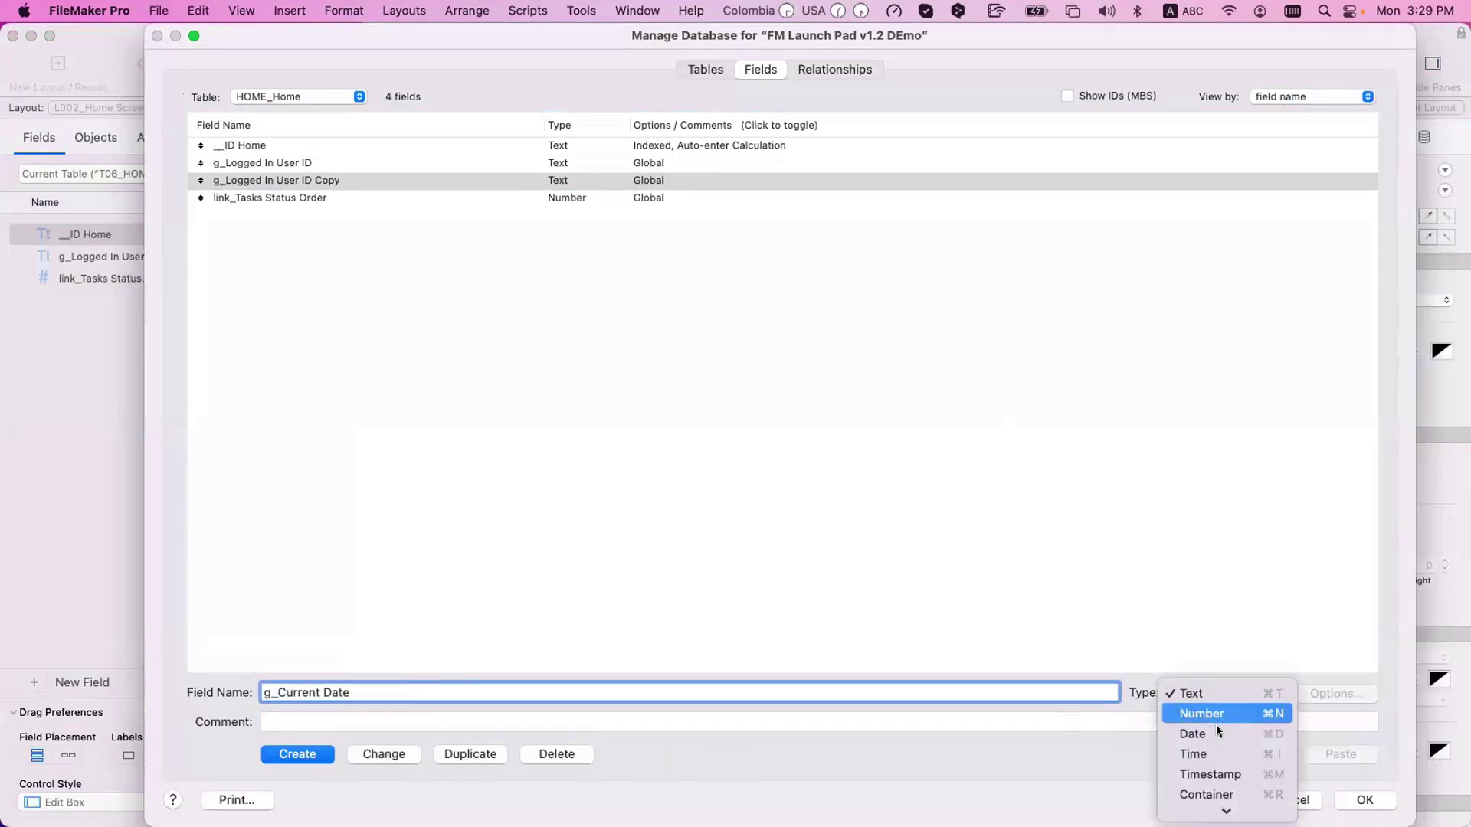
pyautogui.press('Return')
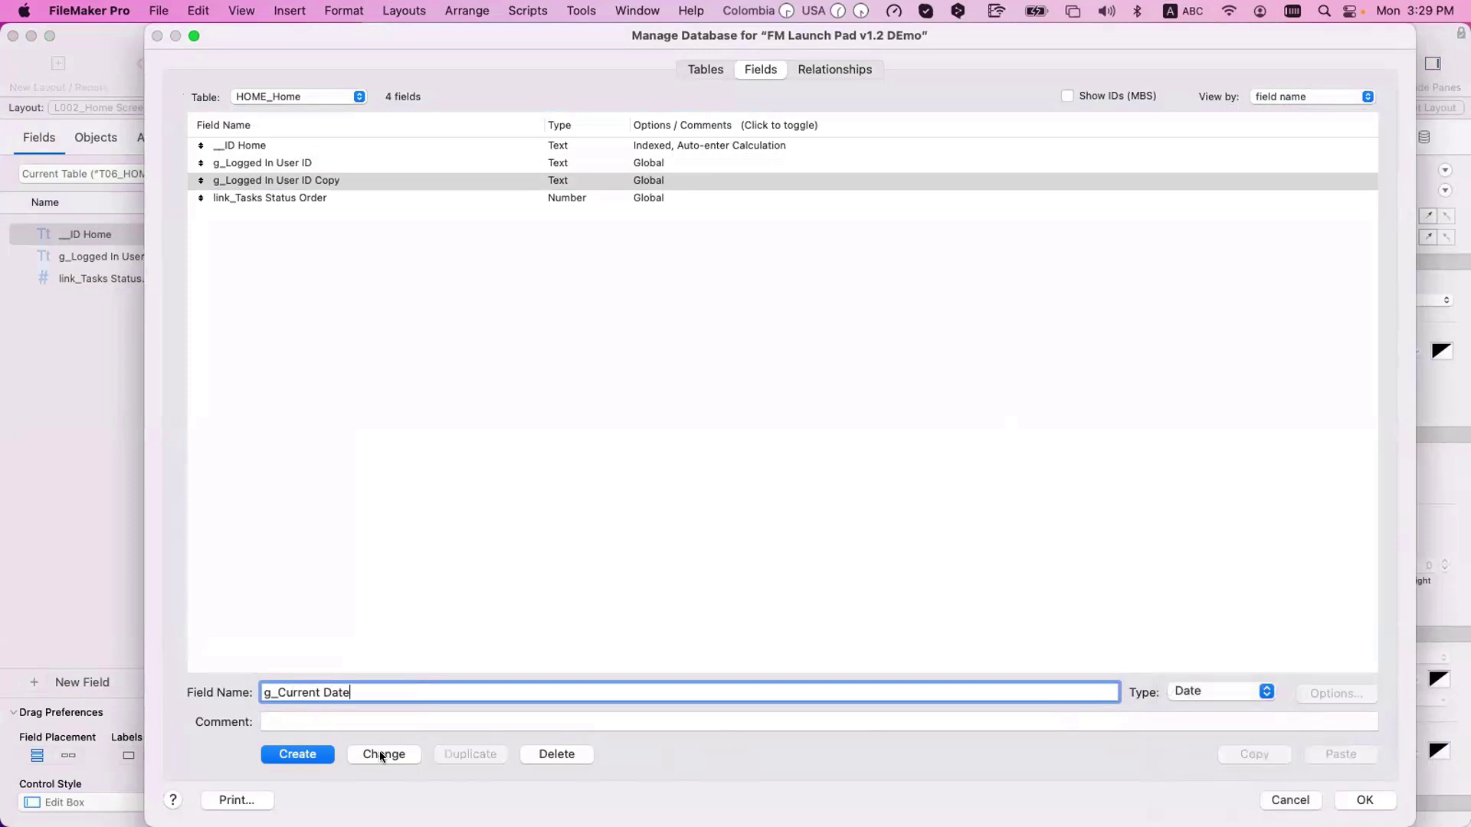
pyautogui.click(380, 754)
pyautogui.click(295, 275)
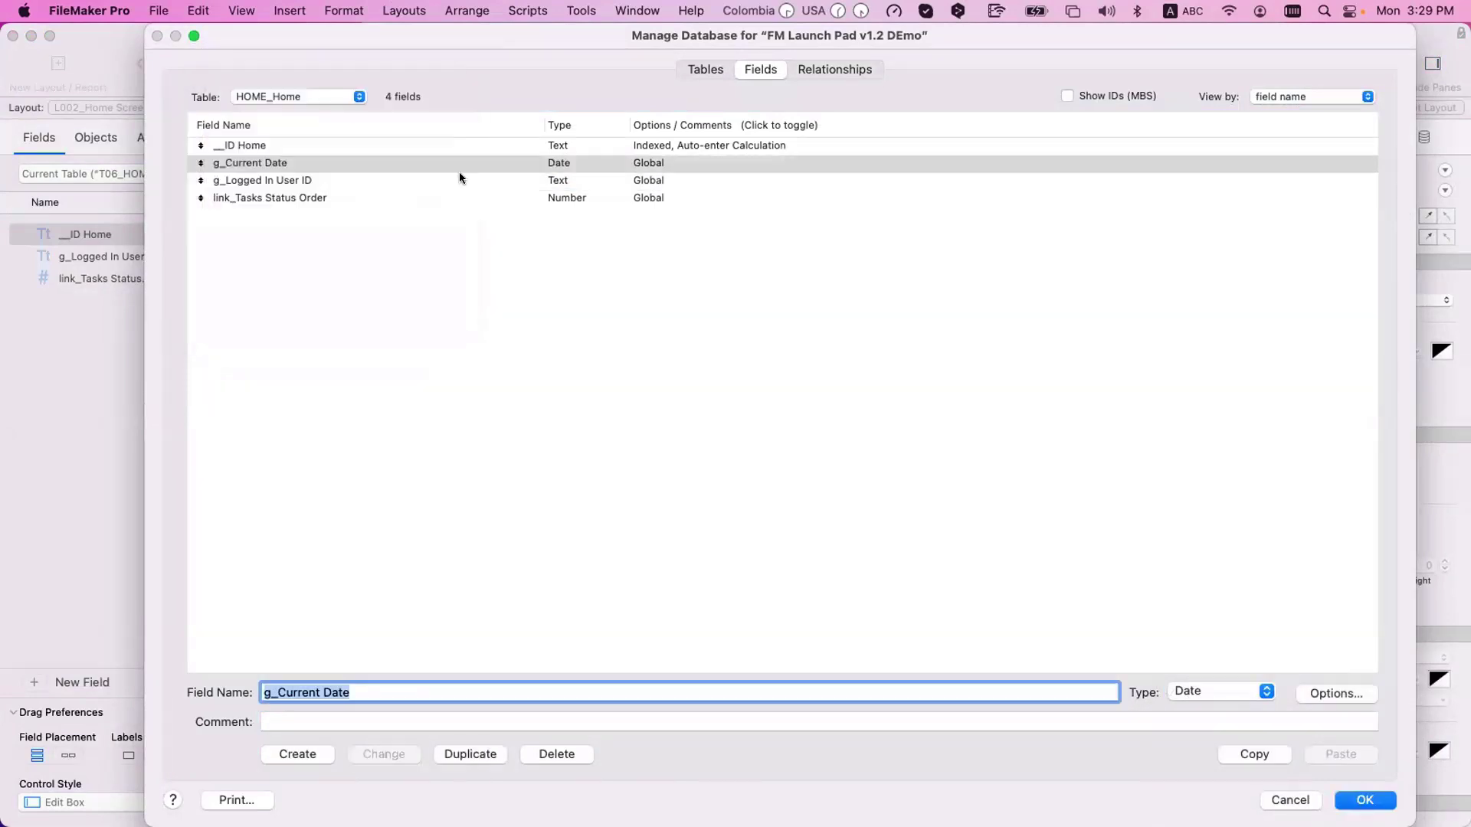
pyautogui.click(465, 164)
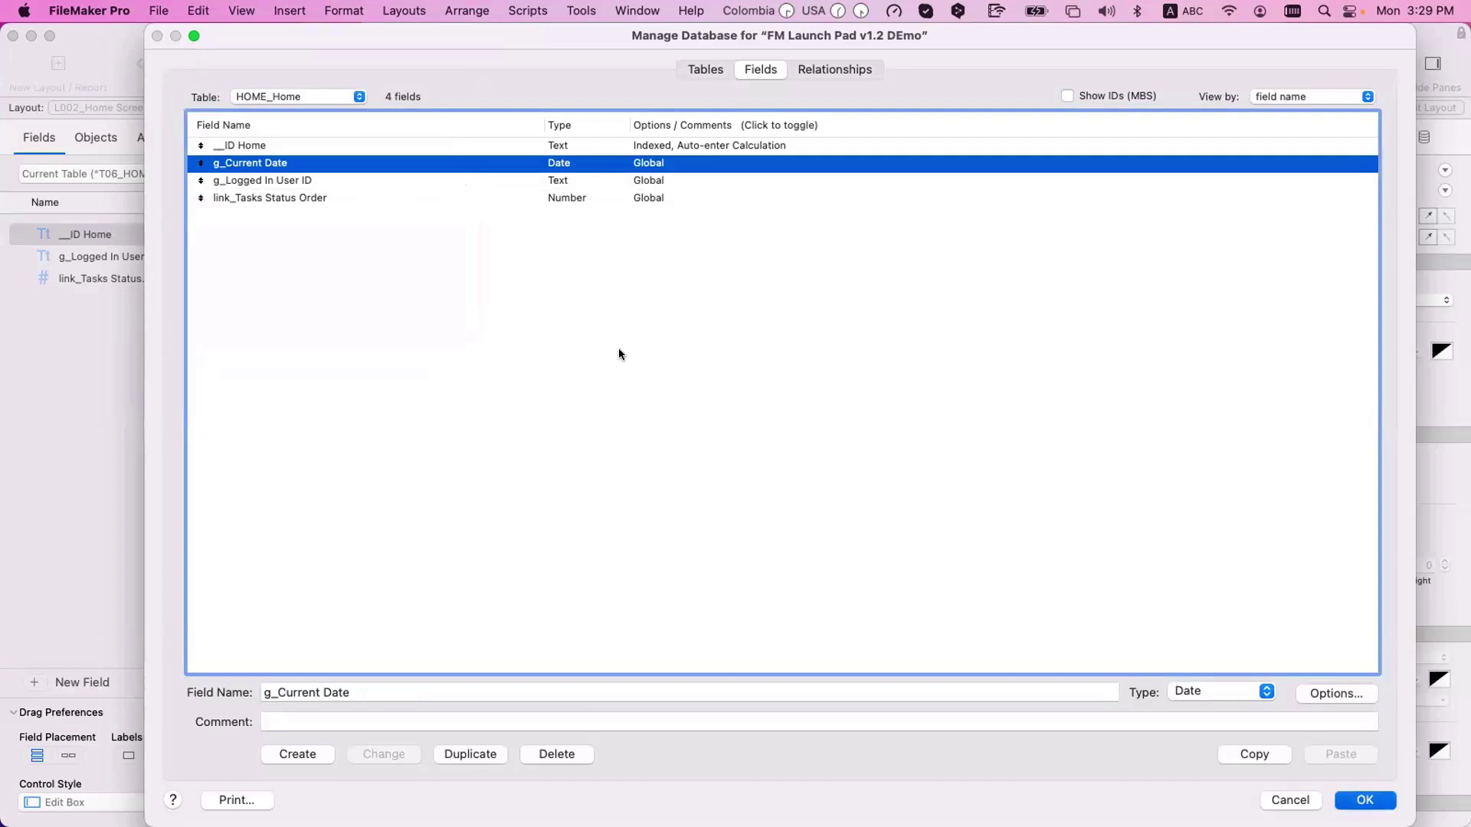
pyautogui.press('Return')
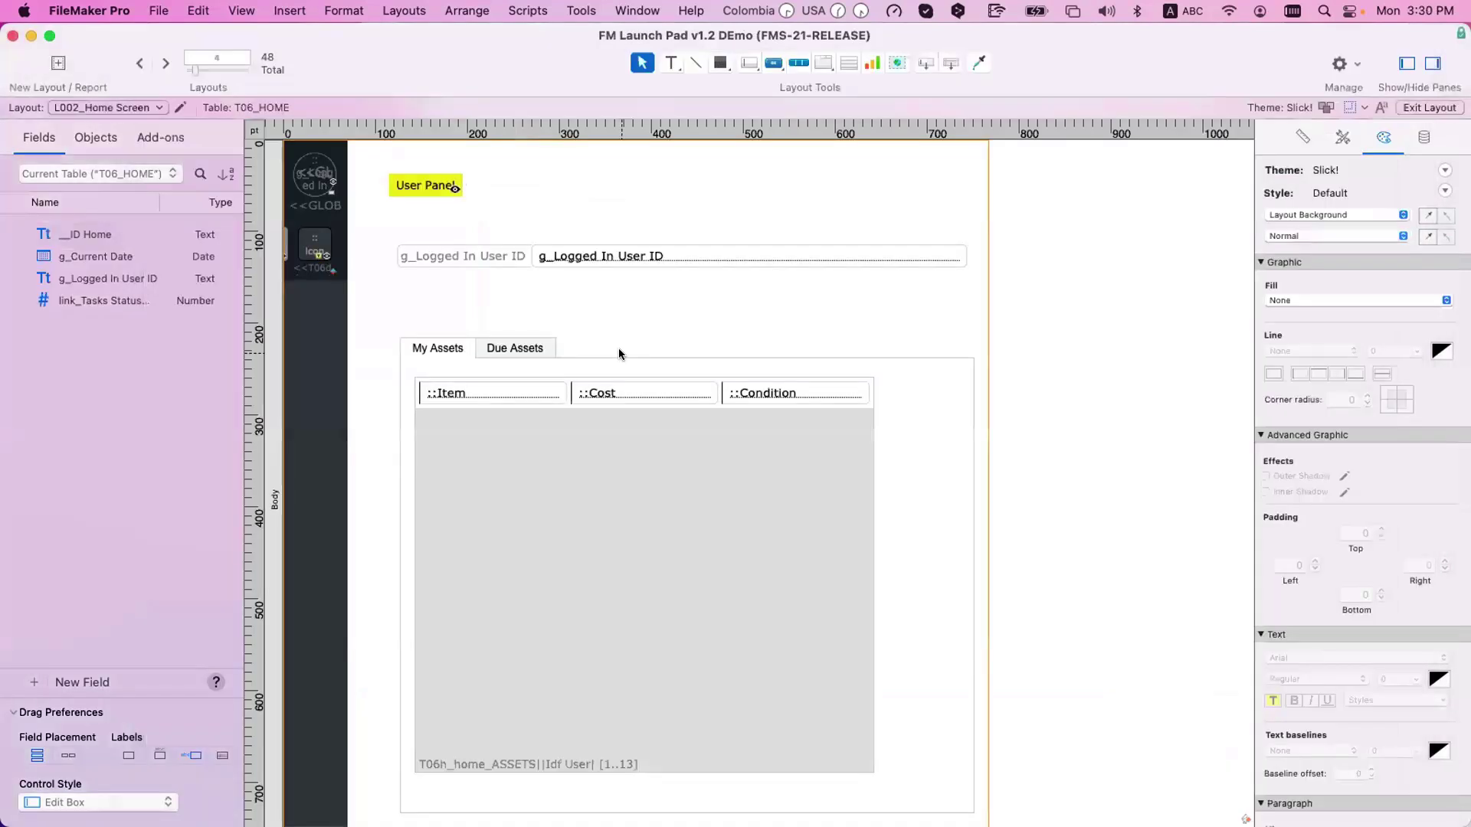
# - In the Set Globals script, duplicate the link_Tasks Status Order Set Field step and target the copy at HOME_Home::g_Current Date
pyautogui.press('super+shift+s')
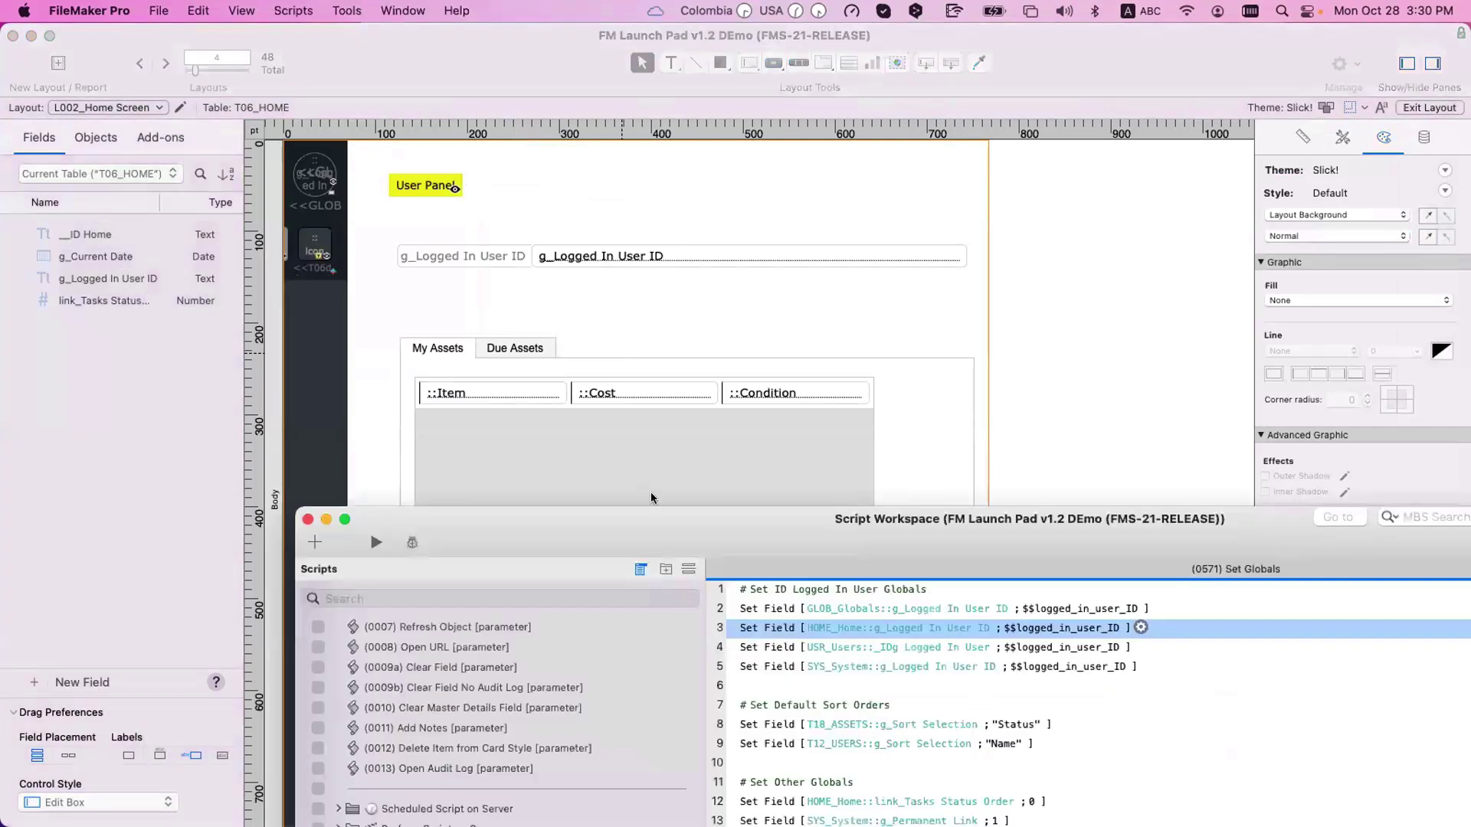
pyautogui.moveTo(678, 539); pyautogui.dragTo(573, 229)
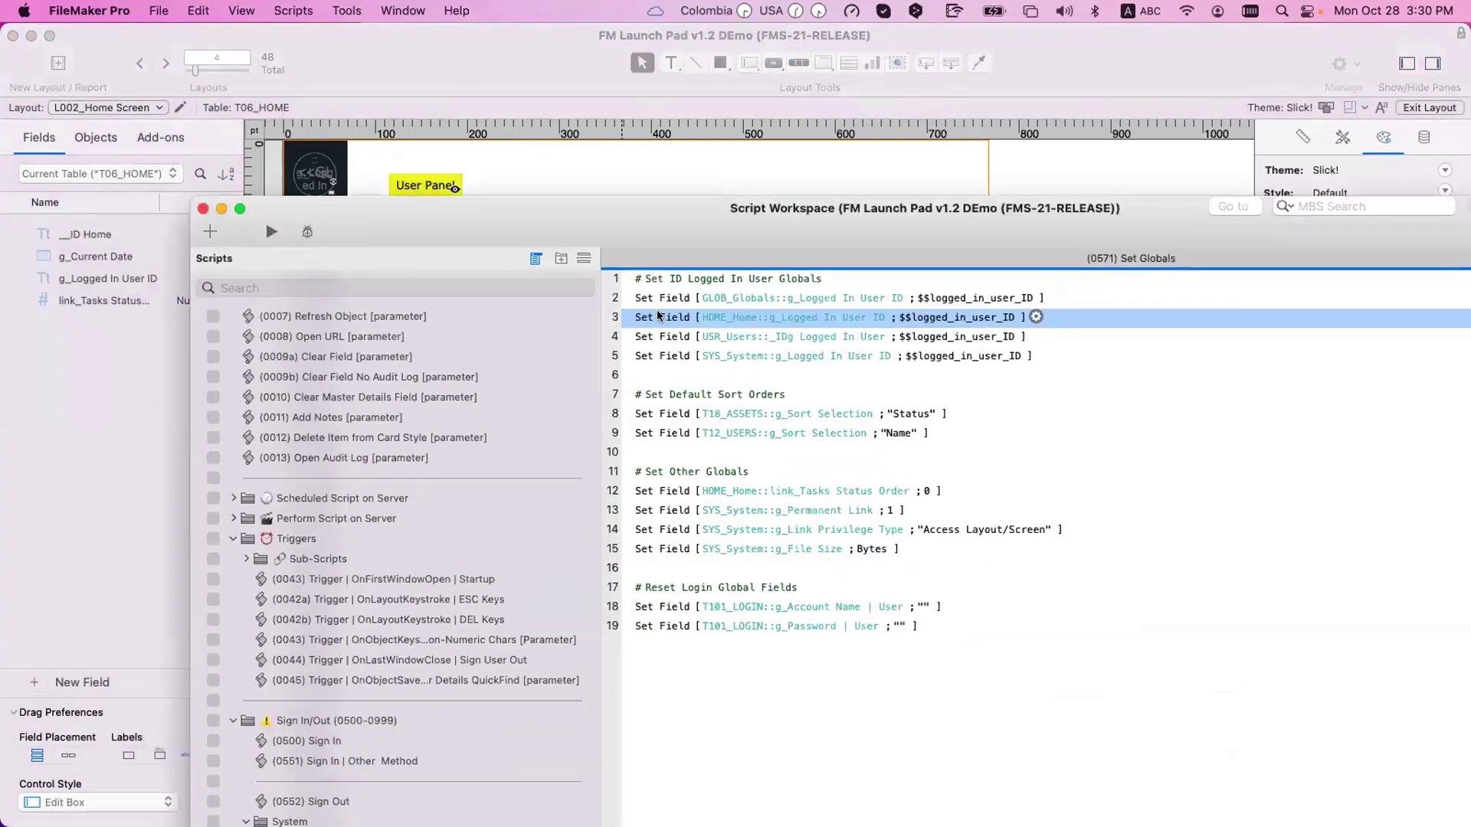
pyautogui.click(656, 500)
pyautogui.click(768, 515)
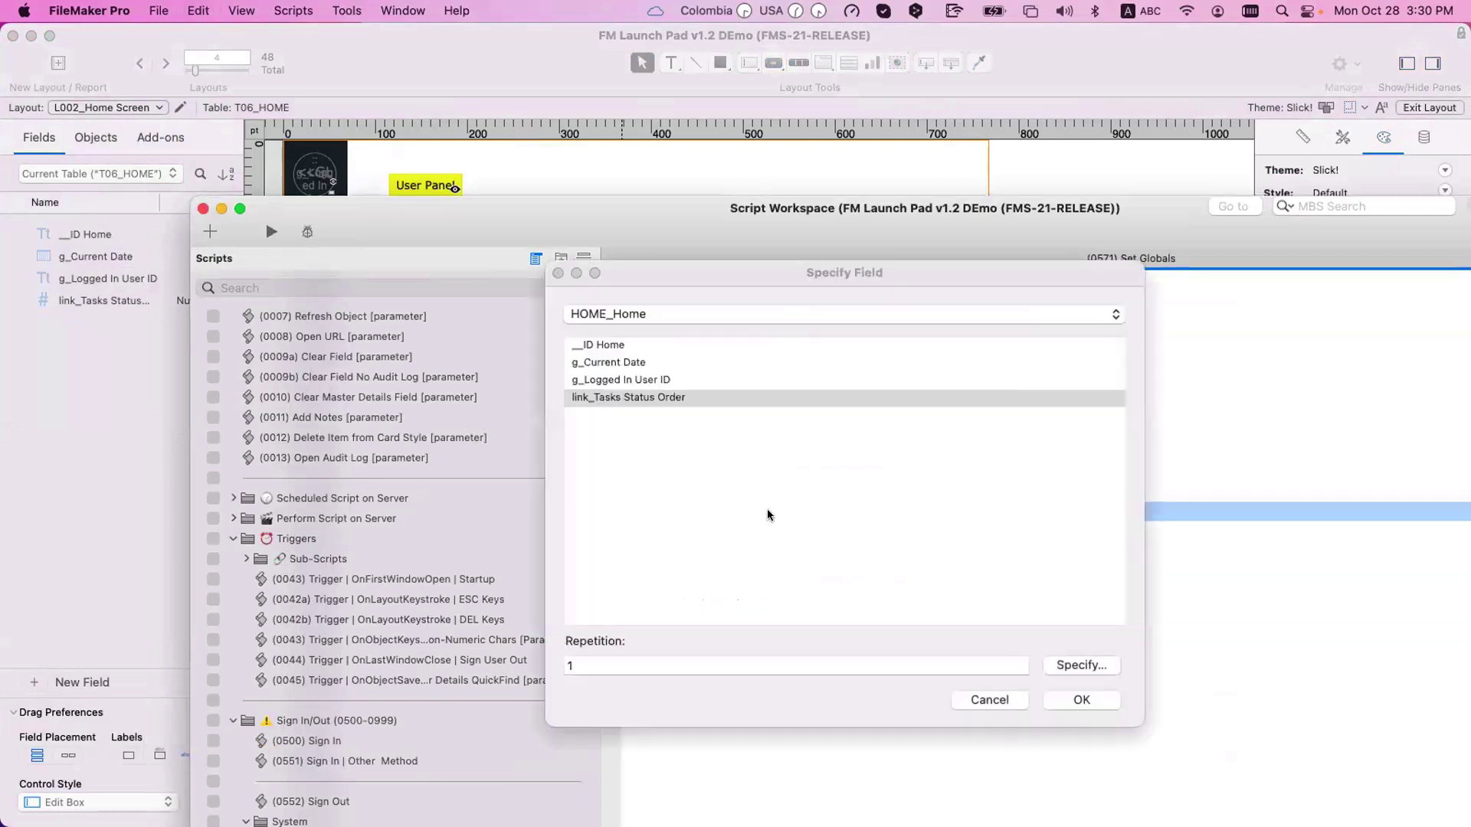
pyautogui.doubleClick(644, 363)
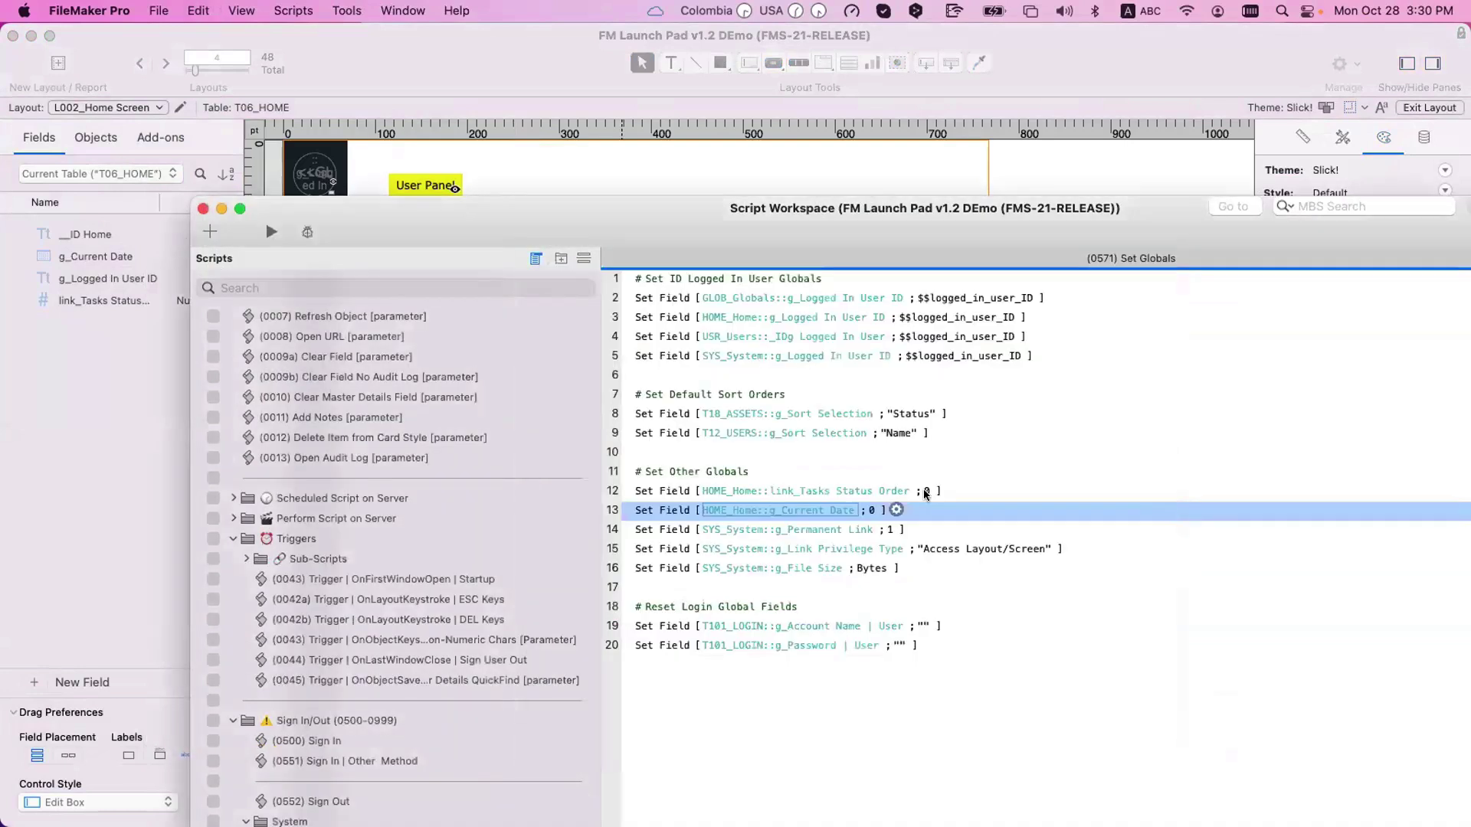
# - Set the g_Current Date script step's value to Get ( CurrentDate ), save the script, and close the Script Workspace
pyautogui.click(866, 511)
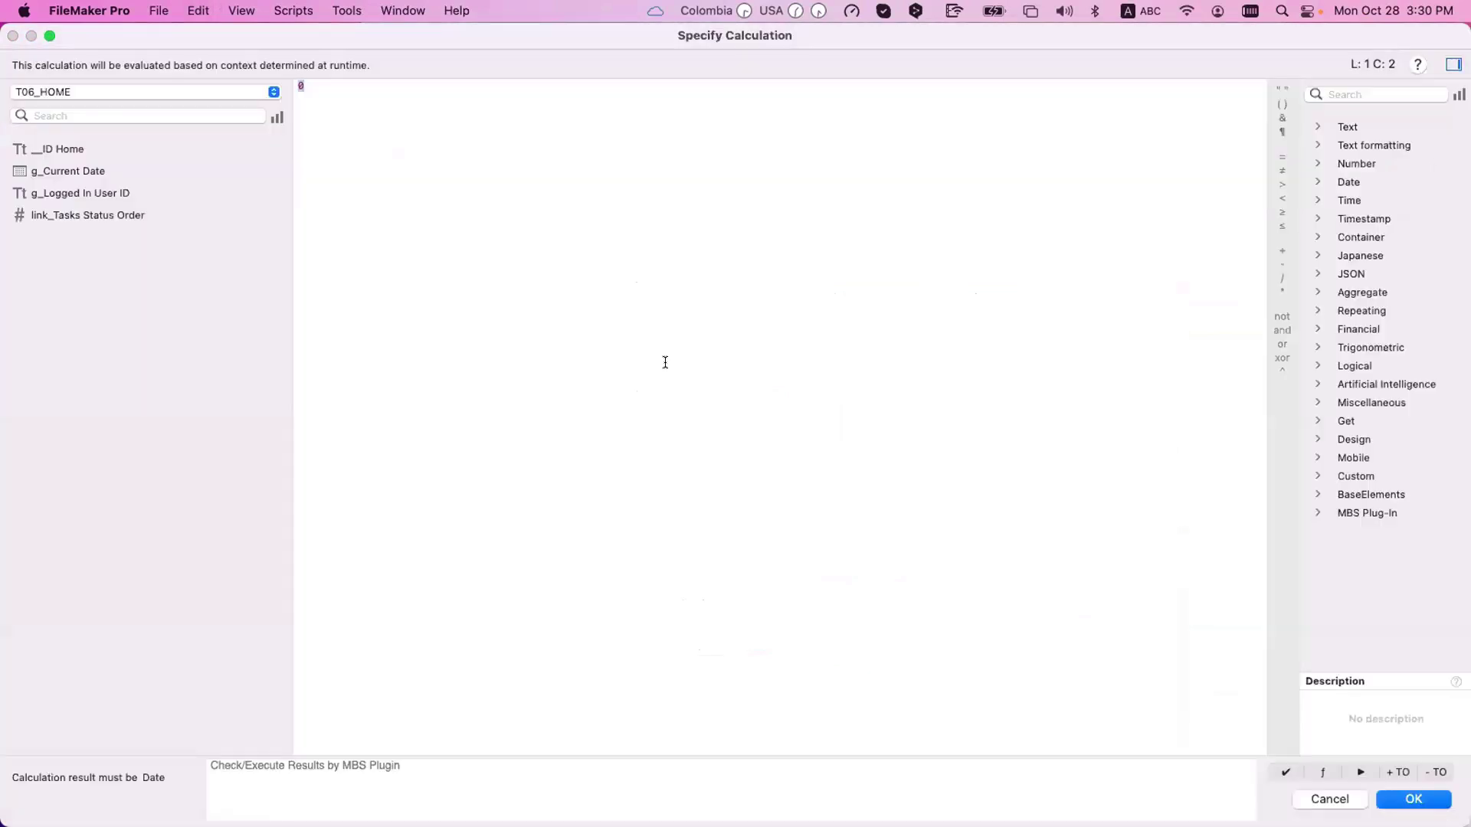
pyautogui.write('Get')
pyautogui.press('Return')
pyautogui.write('Current')
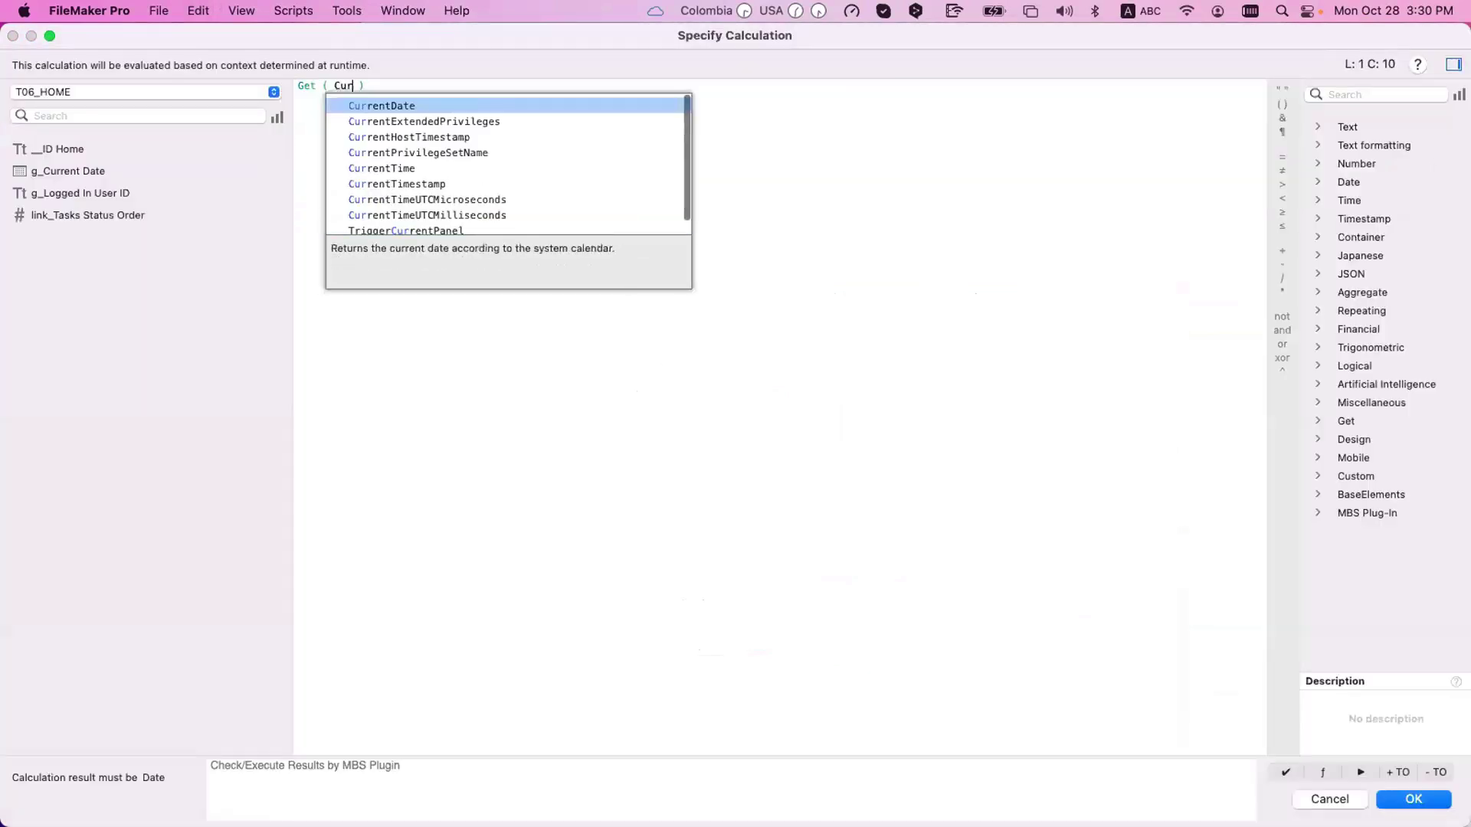
pyautogui.press('Return')
pyautogui.press('Return')
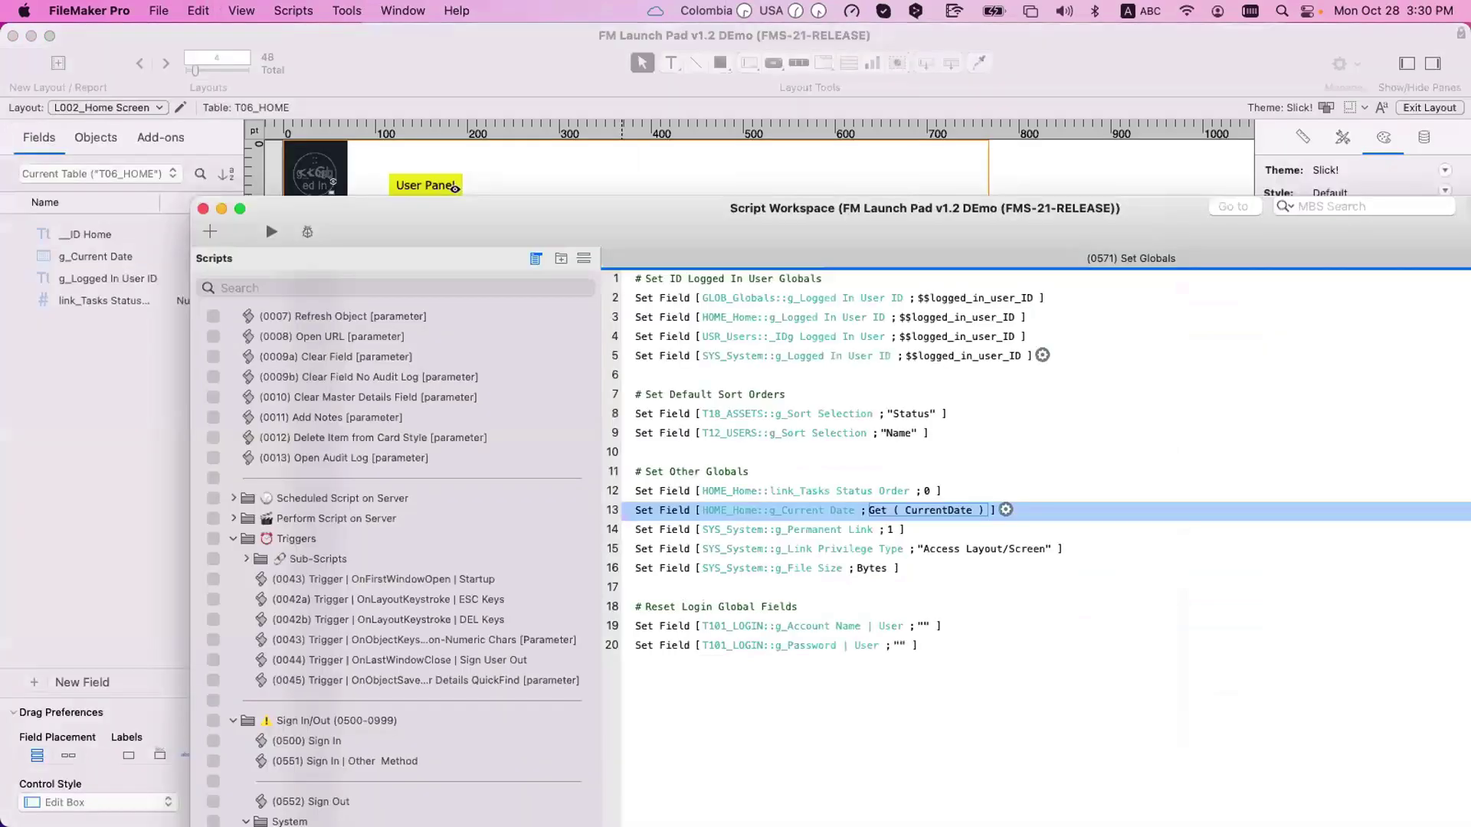
pyautogui.press('super+s')
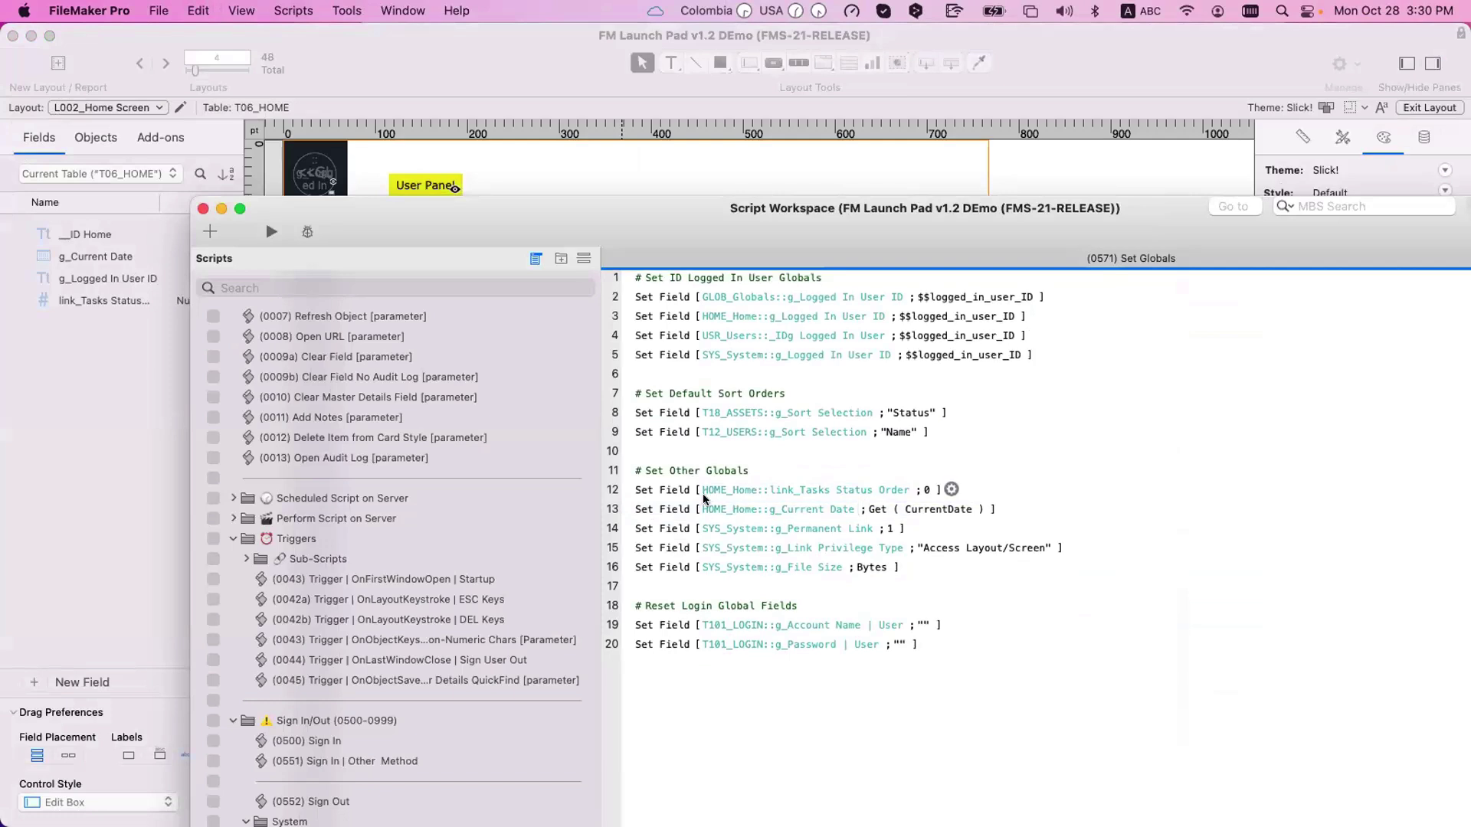
pyautogui.press('super+w')
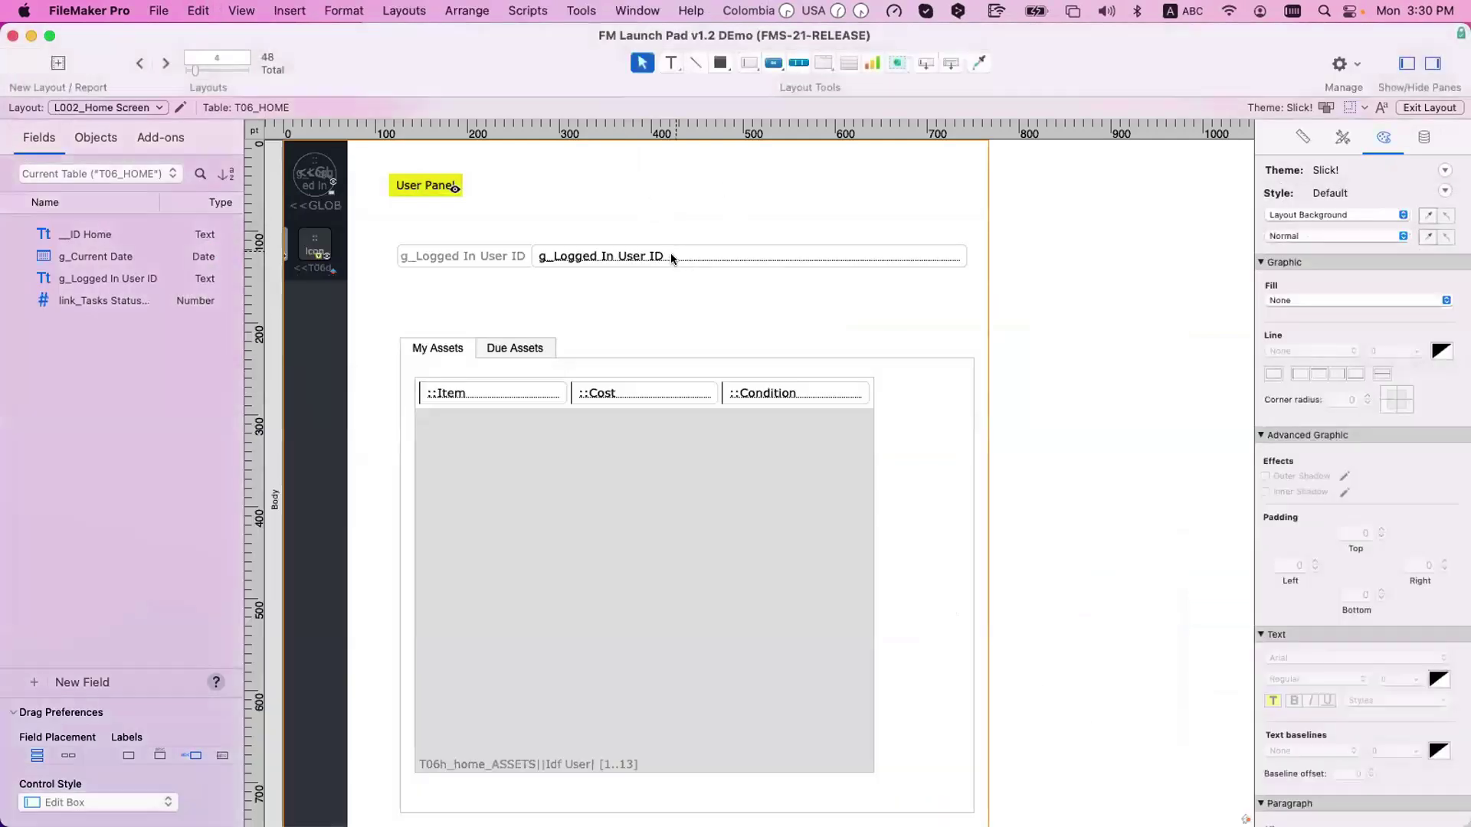
# - Place a copy of the g_Logged In User ID field just below it, assign it to g_Current Date, and create its label
pyautogui.moveTo(697, 253); pyautogui.dragTo(697, 284)
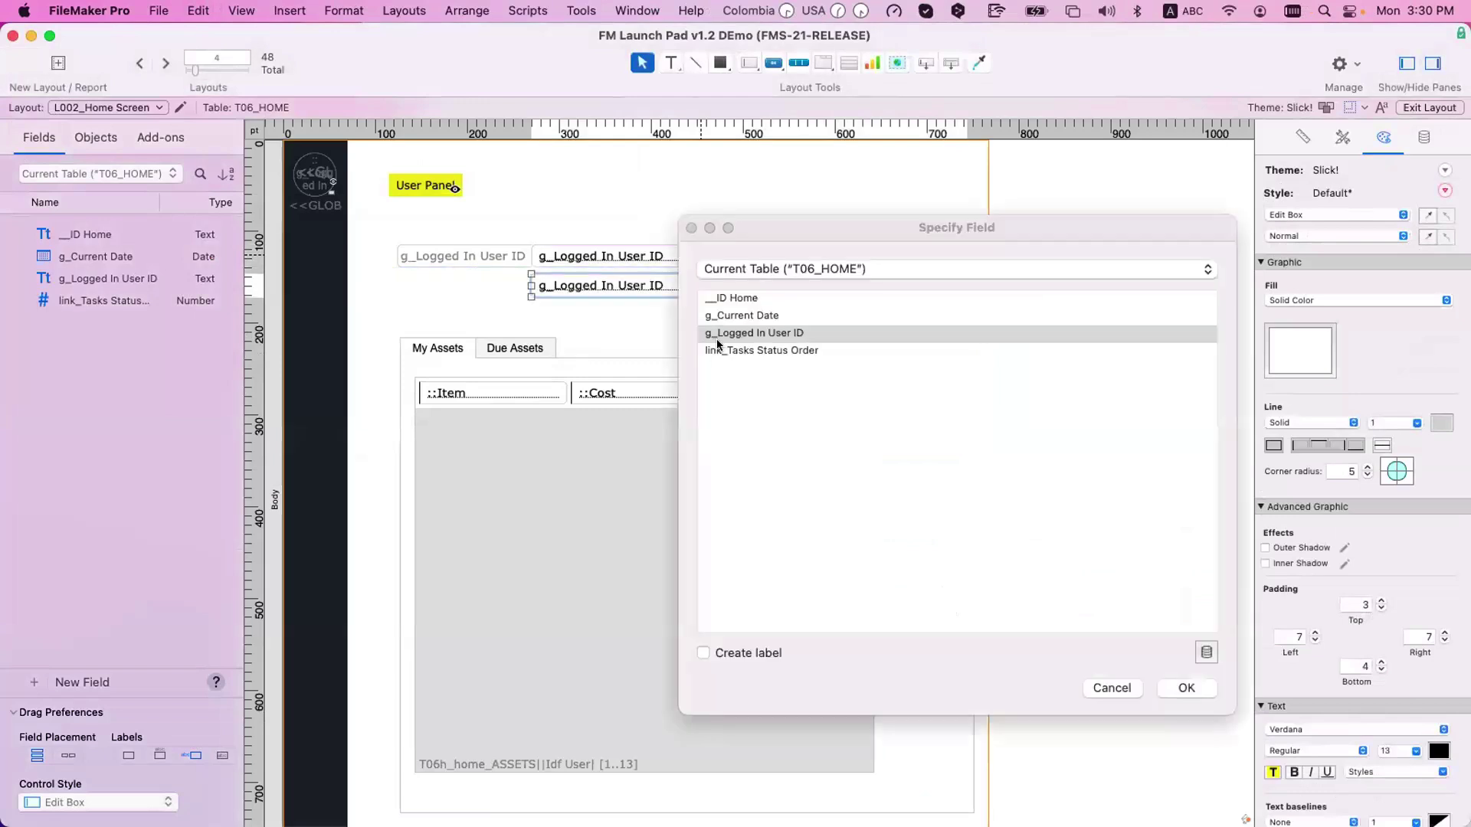
pyautogui.press('Up')
pyautogui.press('Return')
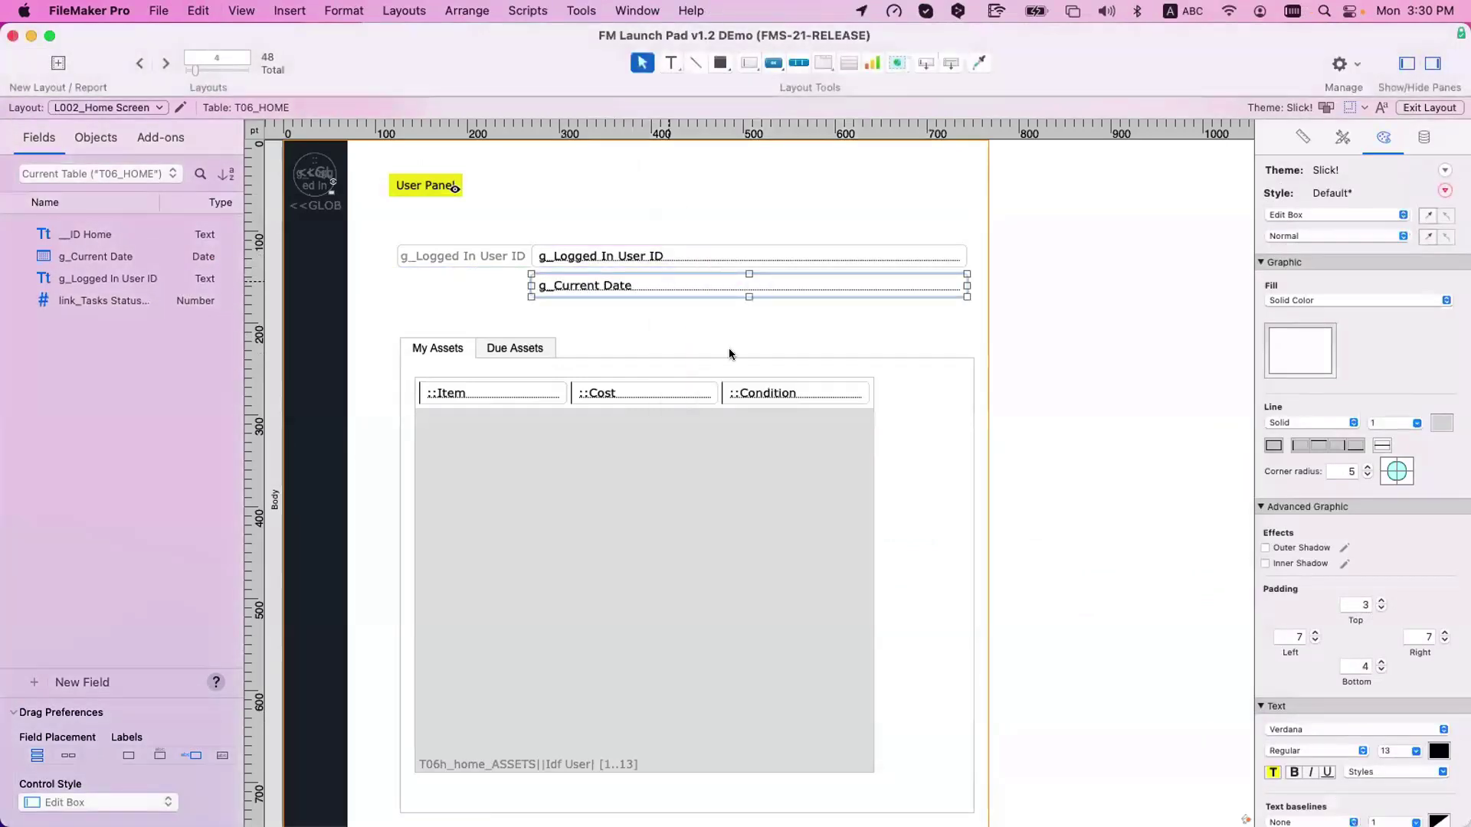
pyautogui.click(766, 653)
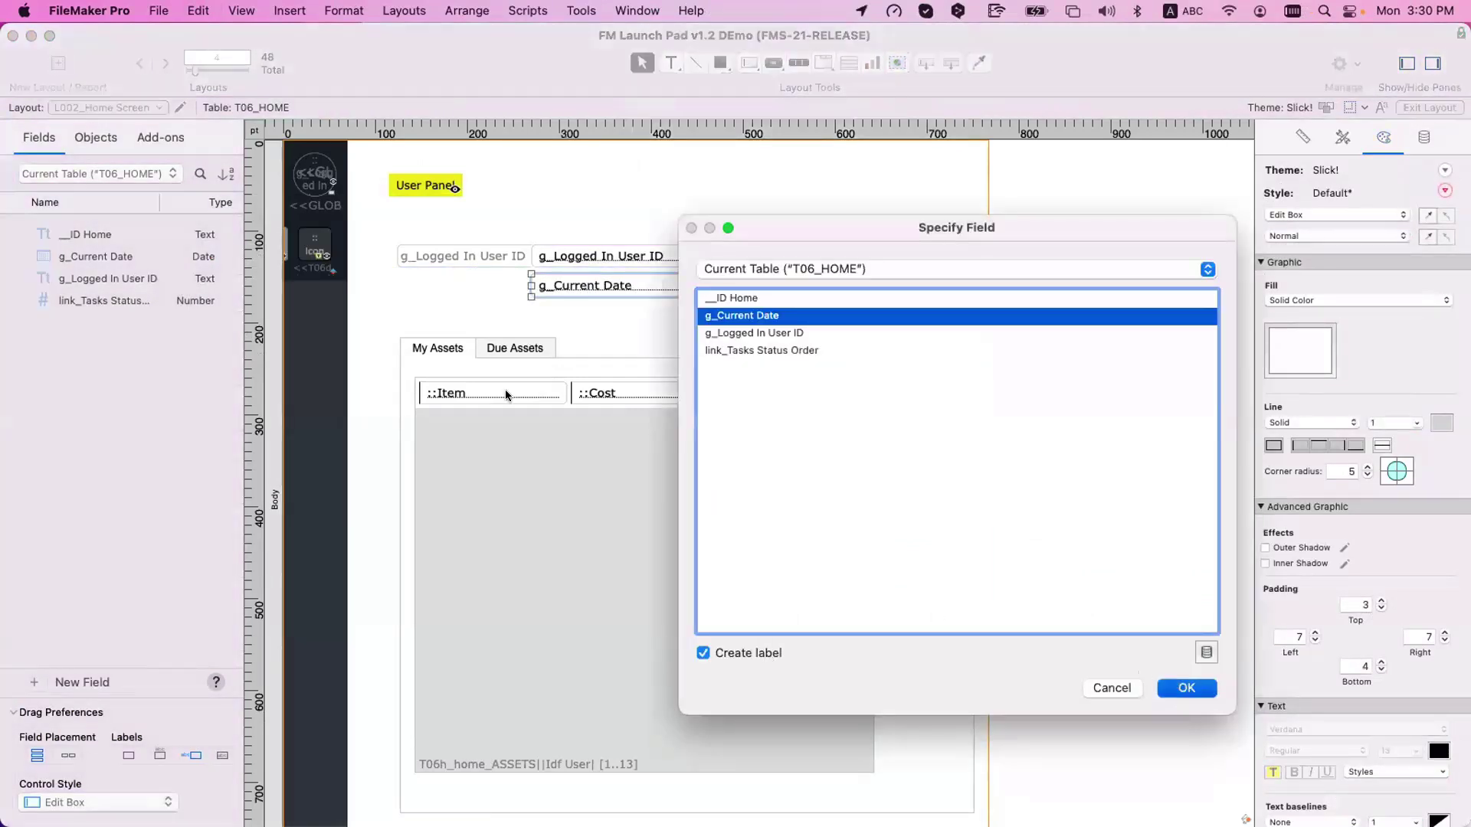
pyautogui.press('Return')
pyautogui.moveTo(472, 290); pyautogui.dragTo(476, 285)
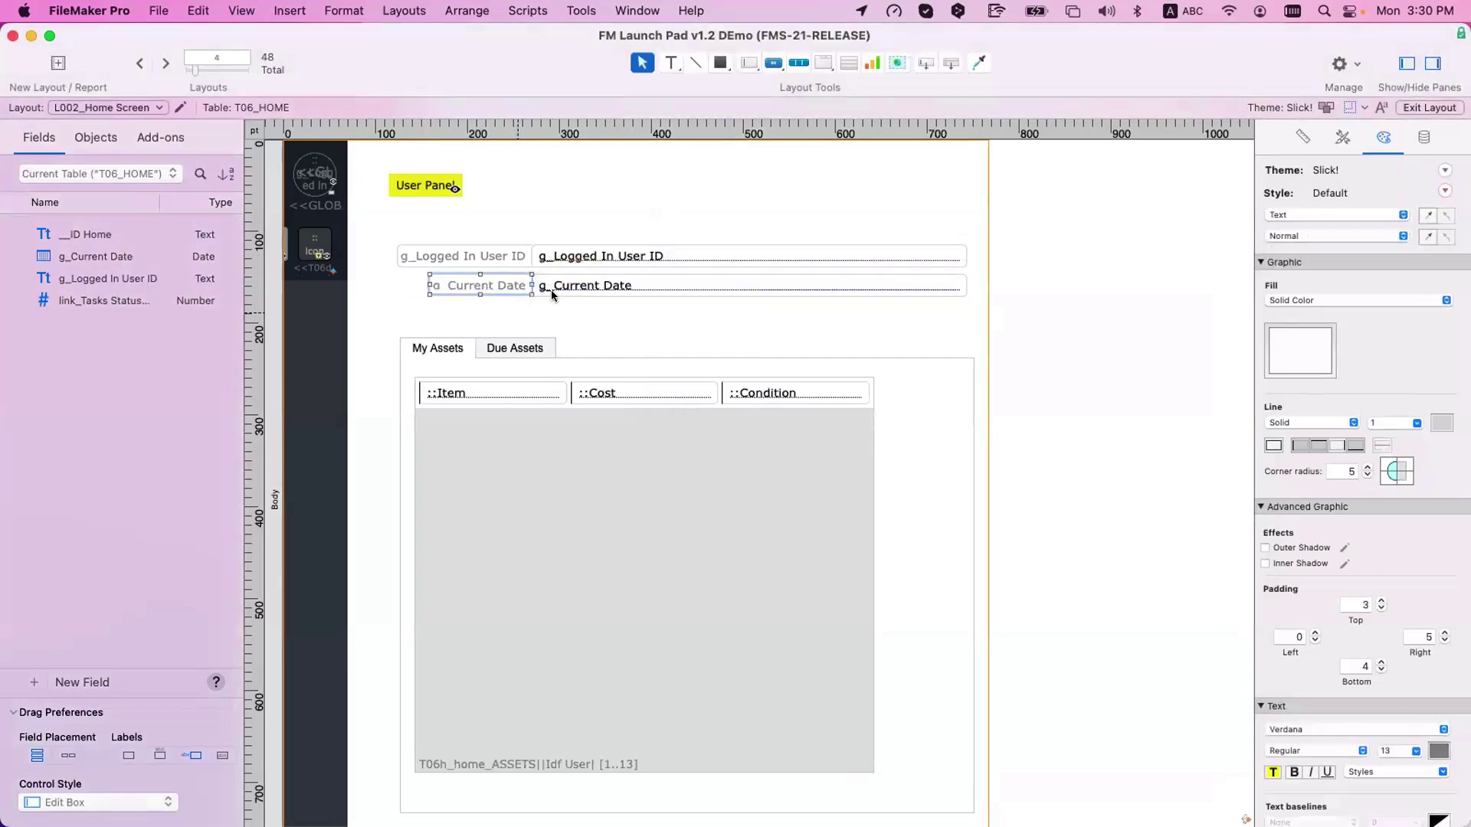
pyautogui.click(553, 286)
# - View the Home Screen in Browse mode and insert the current date, 10/28/2024, into the g_Current Date field
pyautogui.press('super+b')
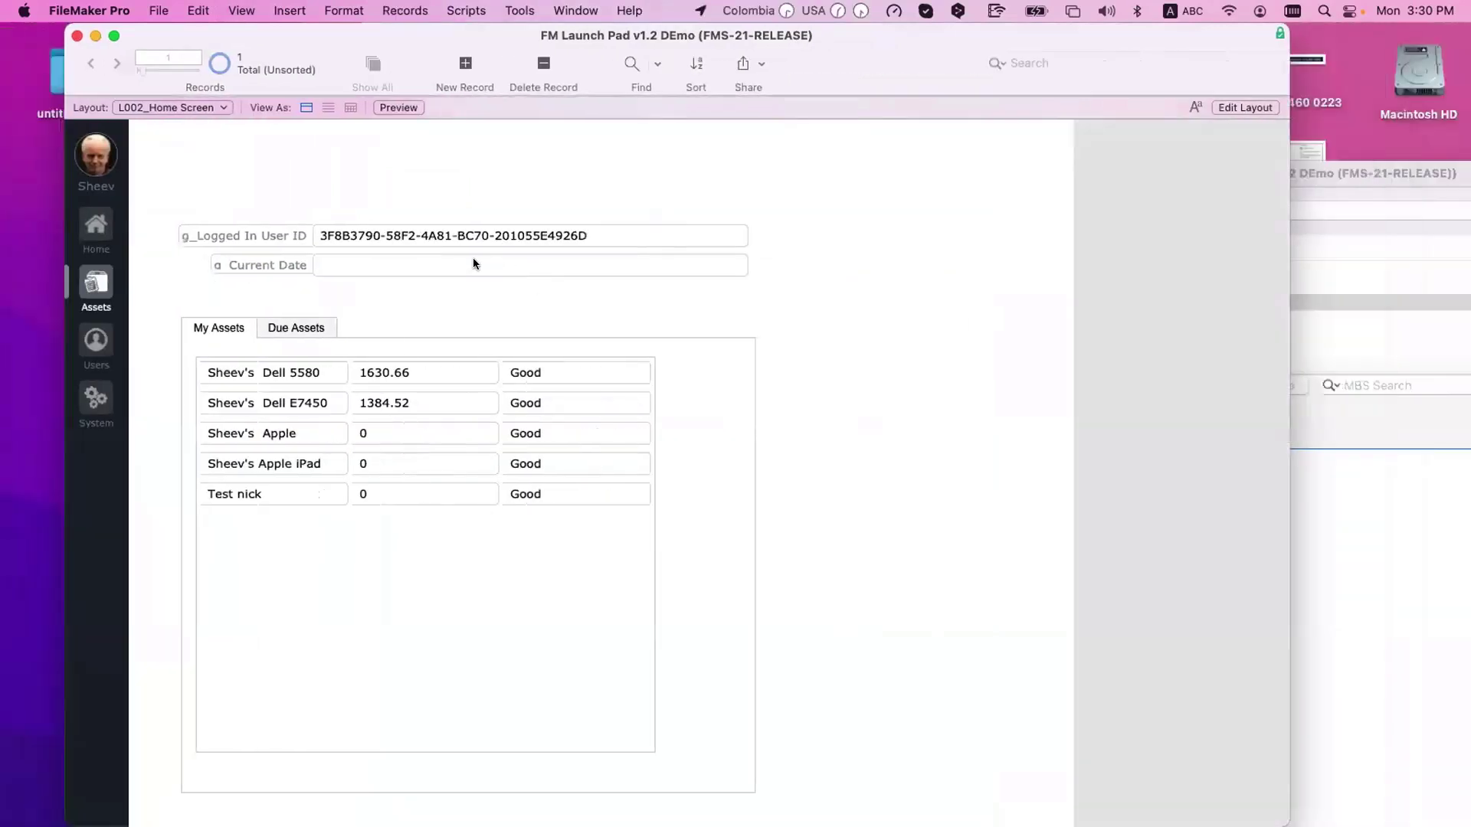
pyautogui.click(473, 261)
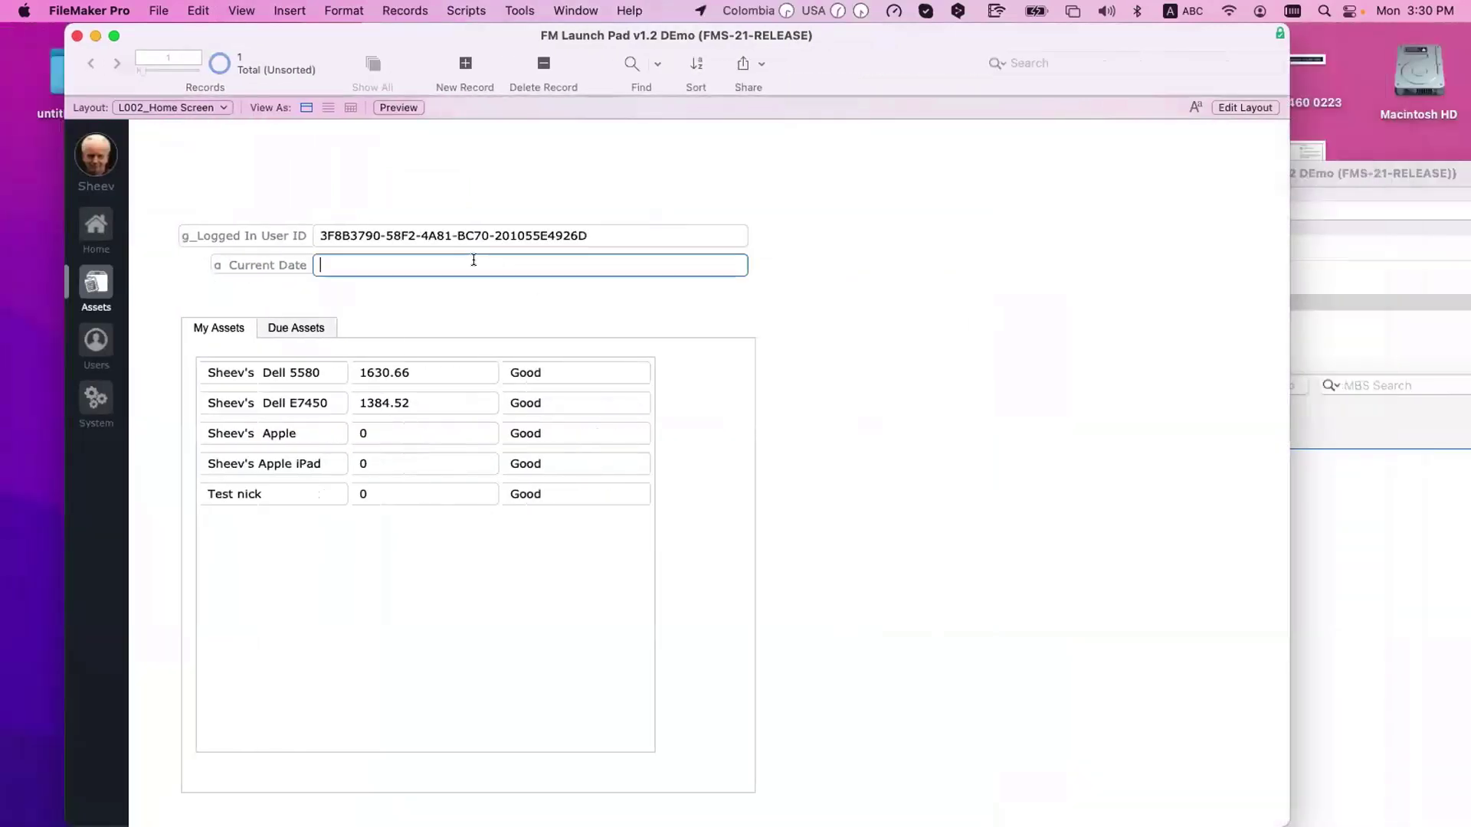
pyautogui.click(452, 9)
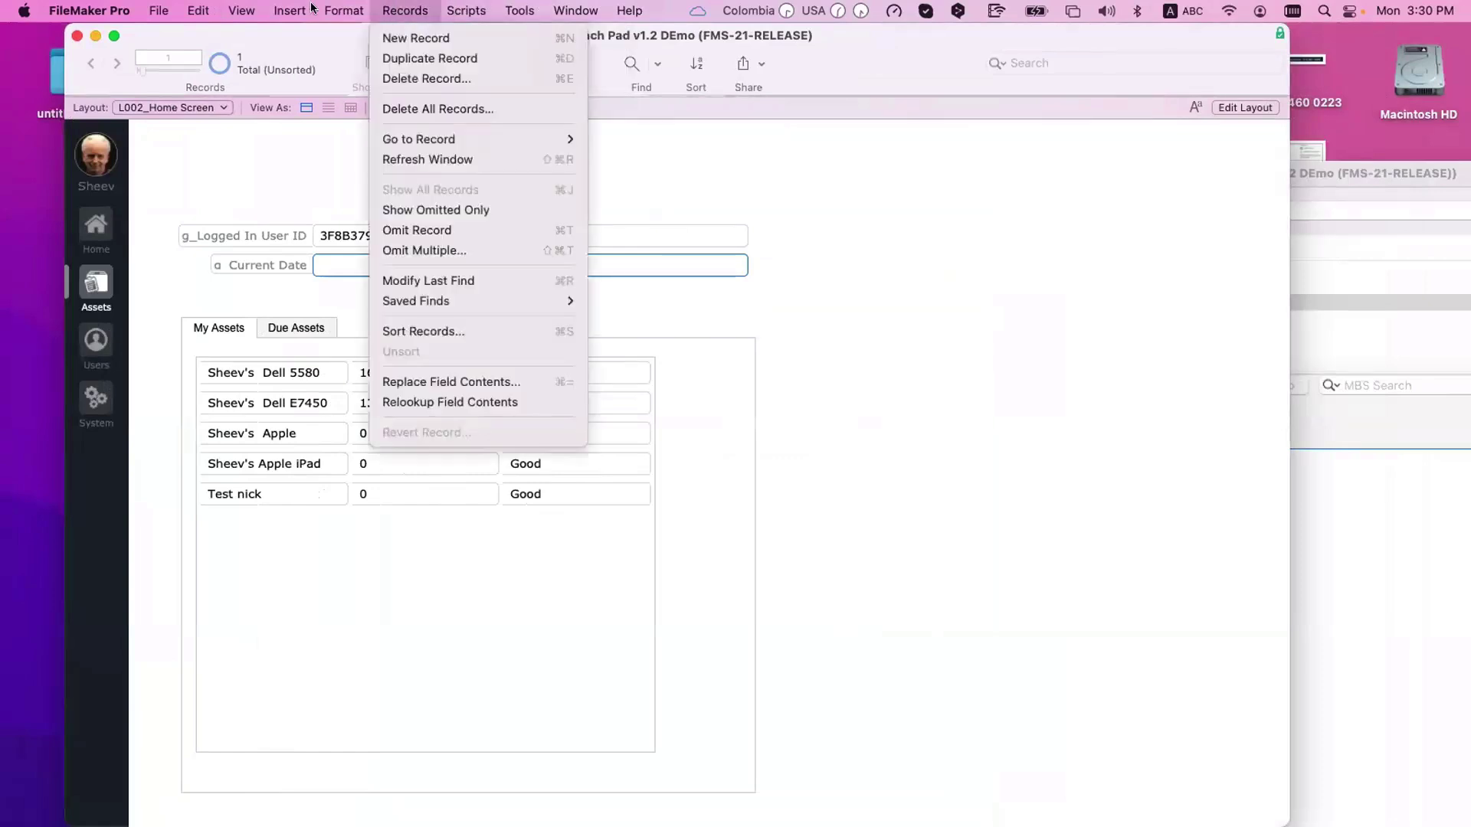
pyautogui.click(328, 130)
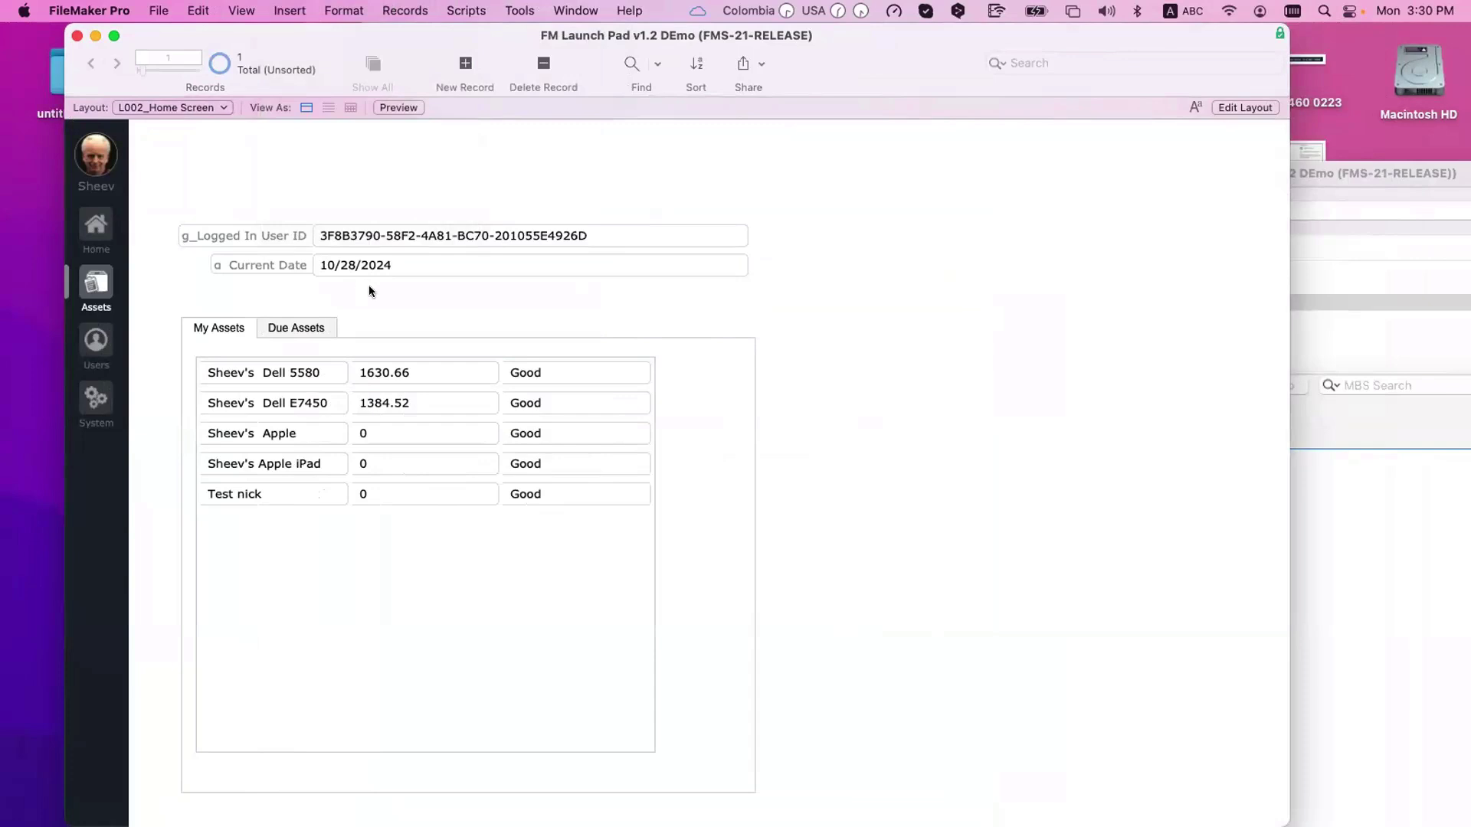
# - In the relationships graph's T06_HOME group, duplicate the T06h_home_ASSETS||Idf User| table occurrence
pyautogui.press('super+shift+d')
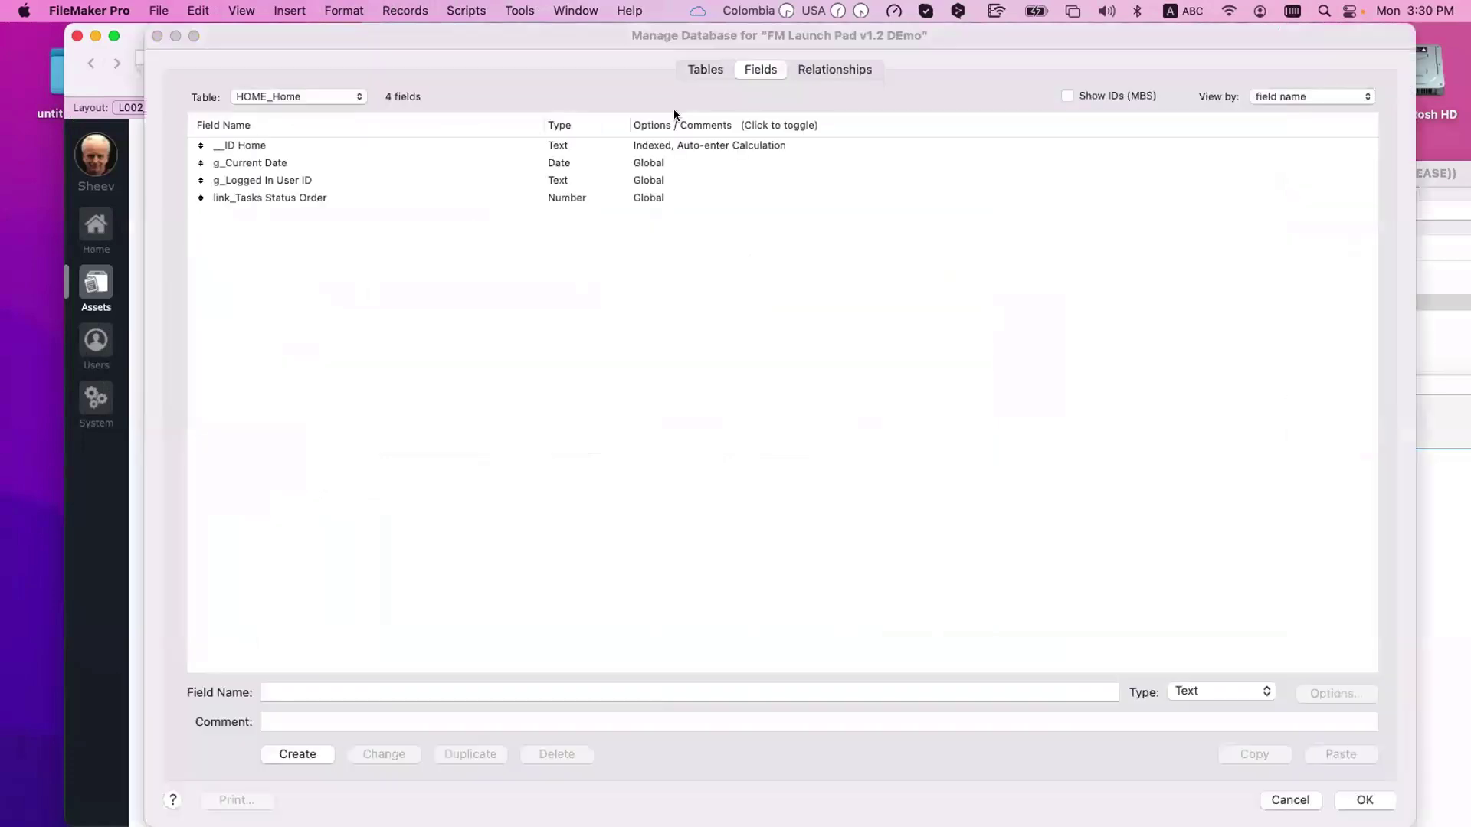
pyautogui.click(814, 71)
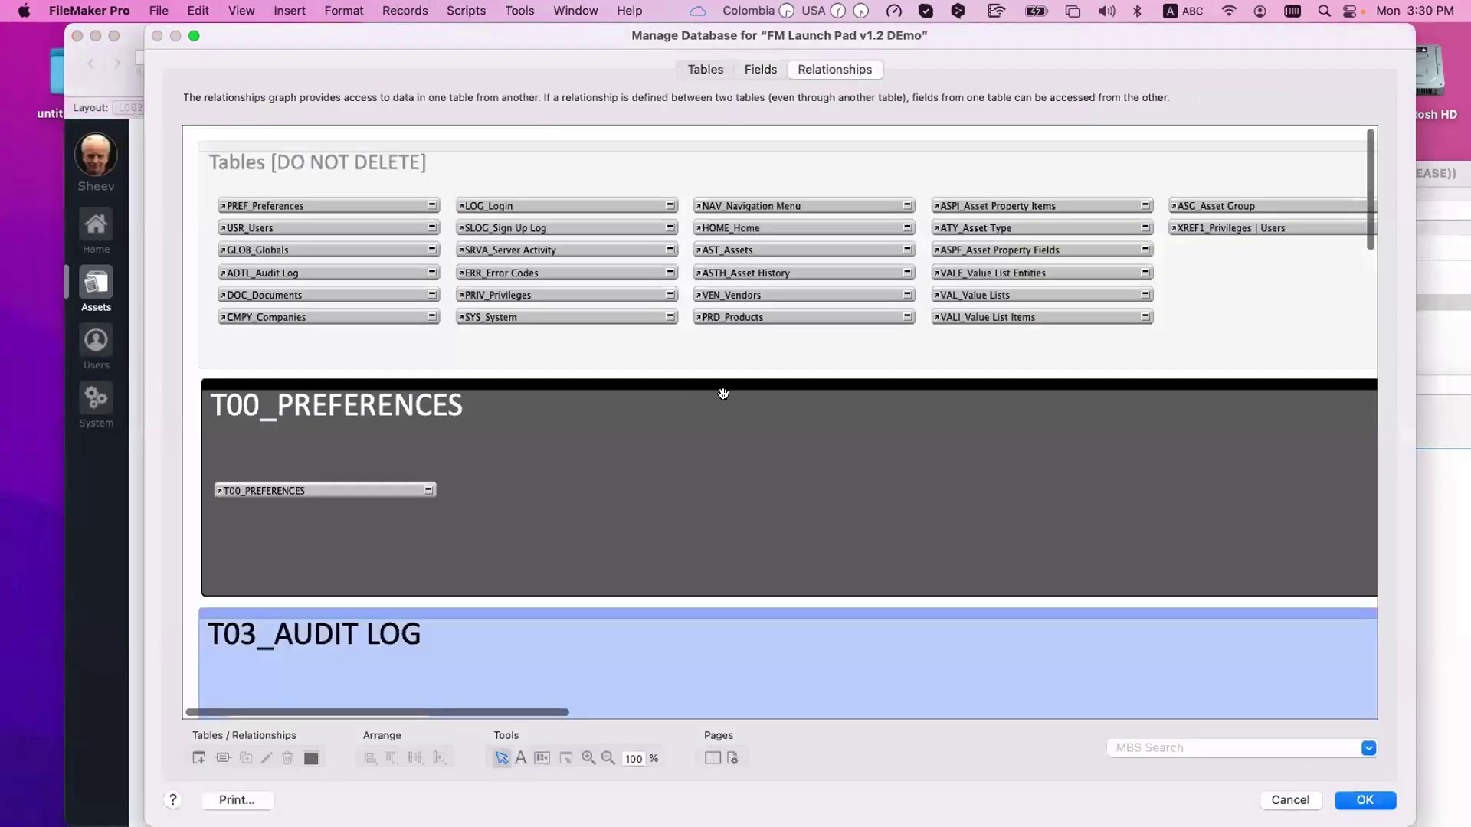
pyautogui.hscroll(10, 689, 399)
pyautogui.scroll(-10, 724, 392)
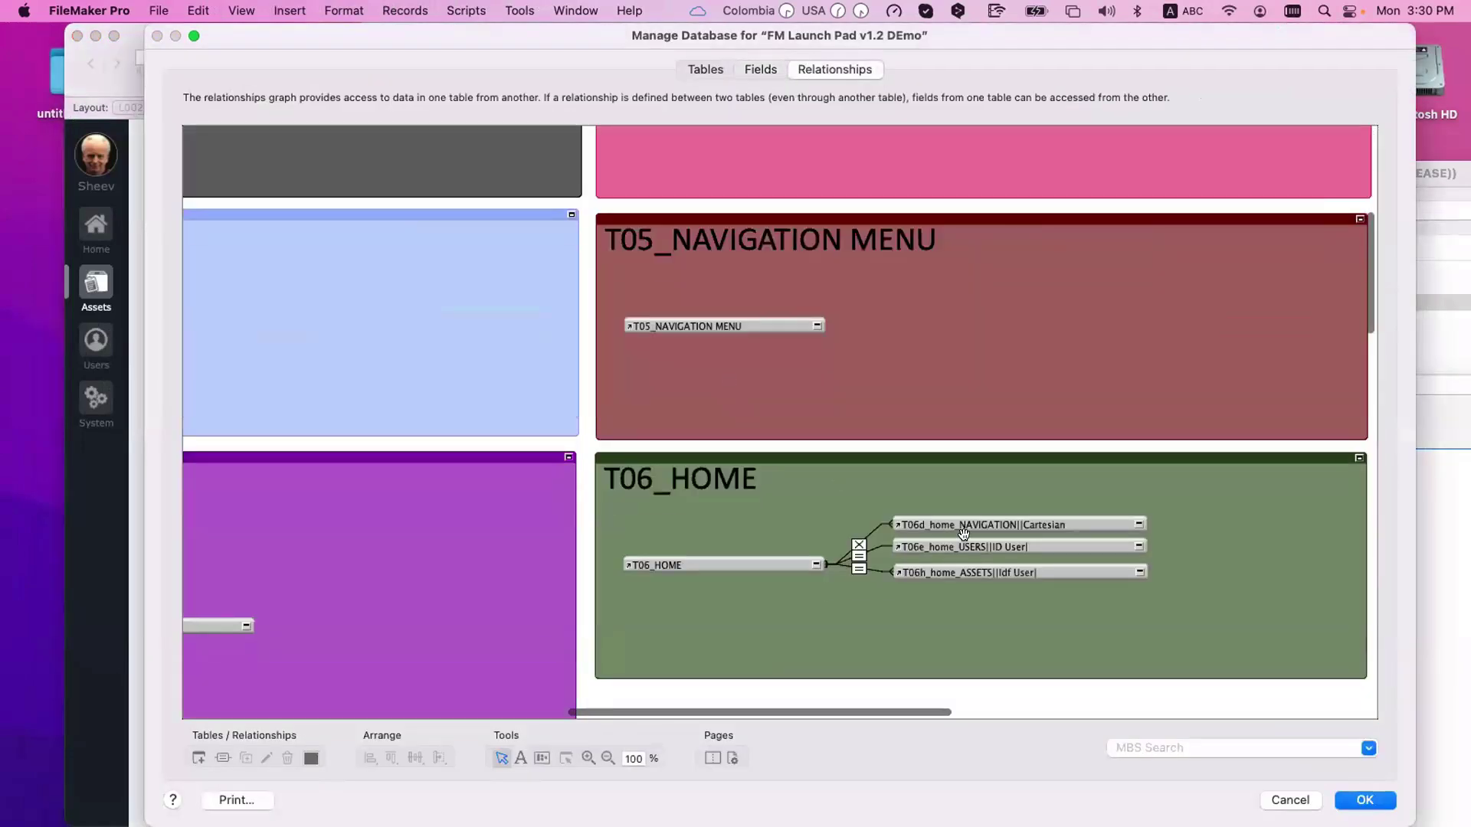
pyautogui.click(977, 573)
pyautogui.press('super+d')
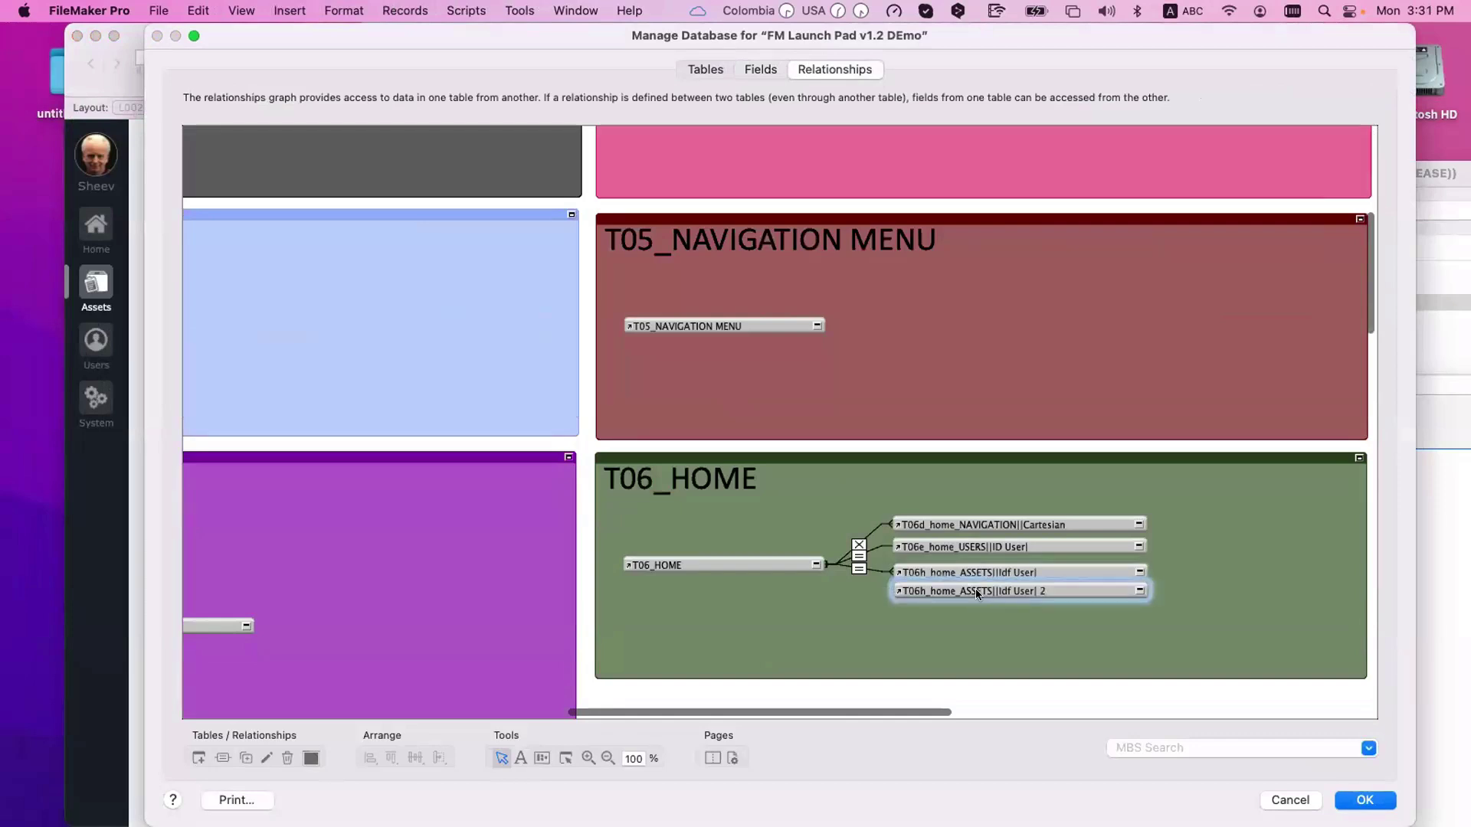
# - Rename the duplicated assets table occurrence as T06i_home_ASSETS||Due Date|
pyautogui.doubleClick(976, 589)
pyautogui.moveTo(660, 697); pyautogui.dragTo(620, 699)
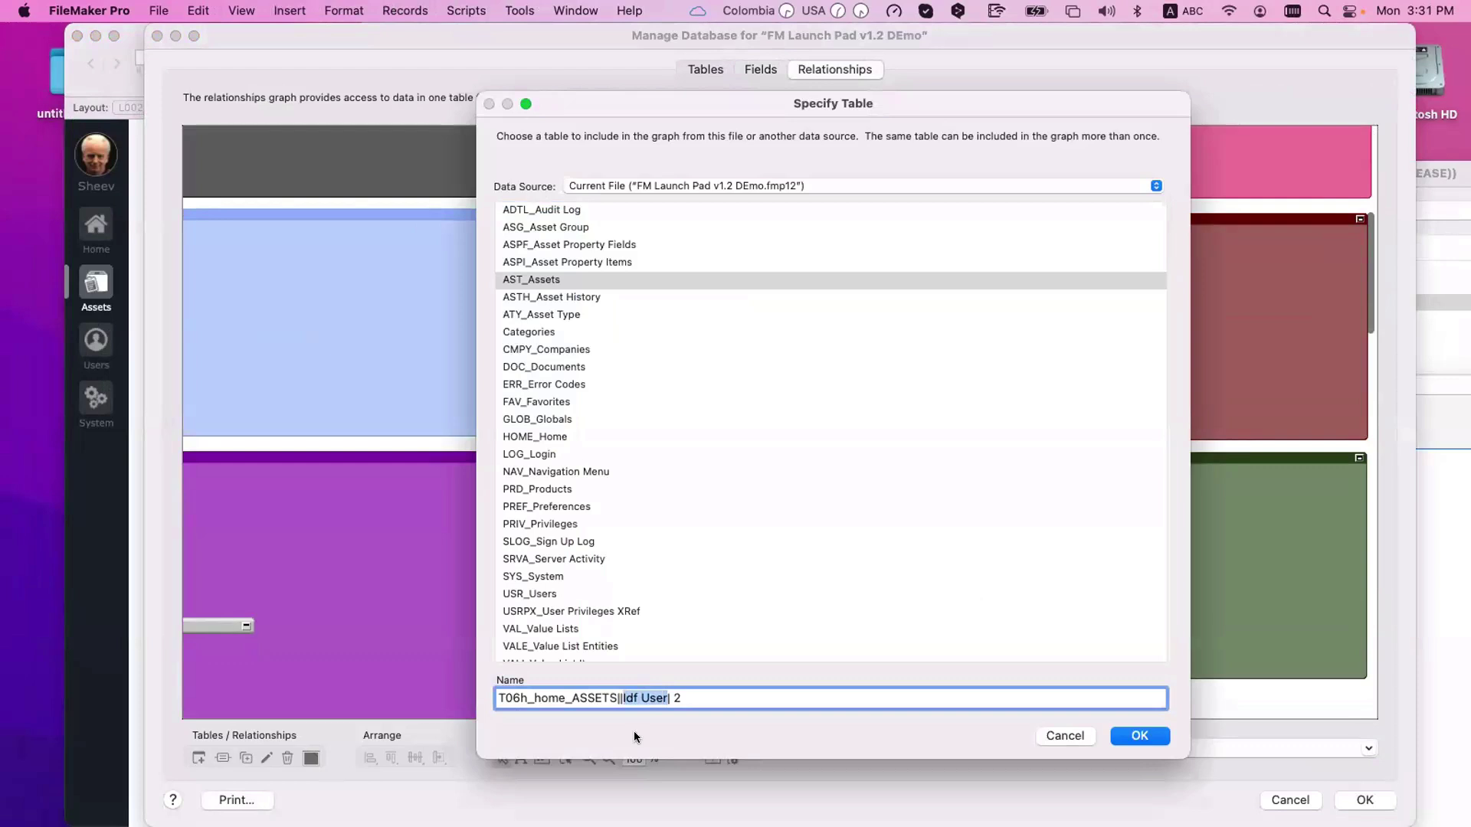
pyautogui.write('Due Date')
pyautogui.press('Right')
pyautogui.press('Right')
pyautogui.press('Right')
pyautogui.press('BackSpace')
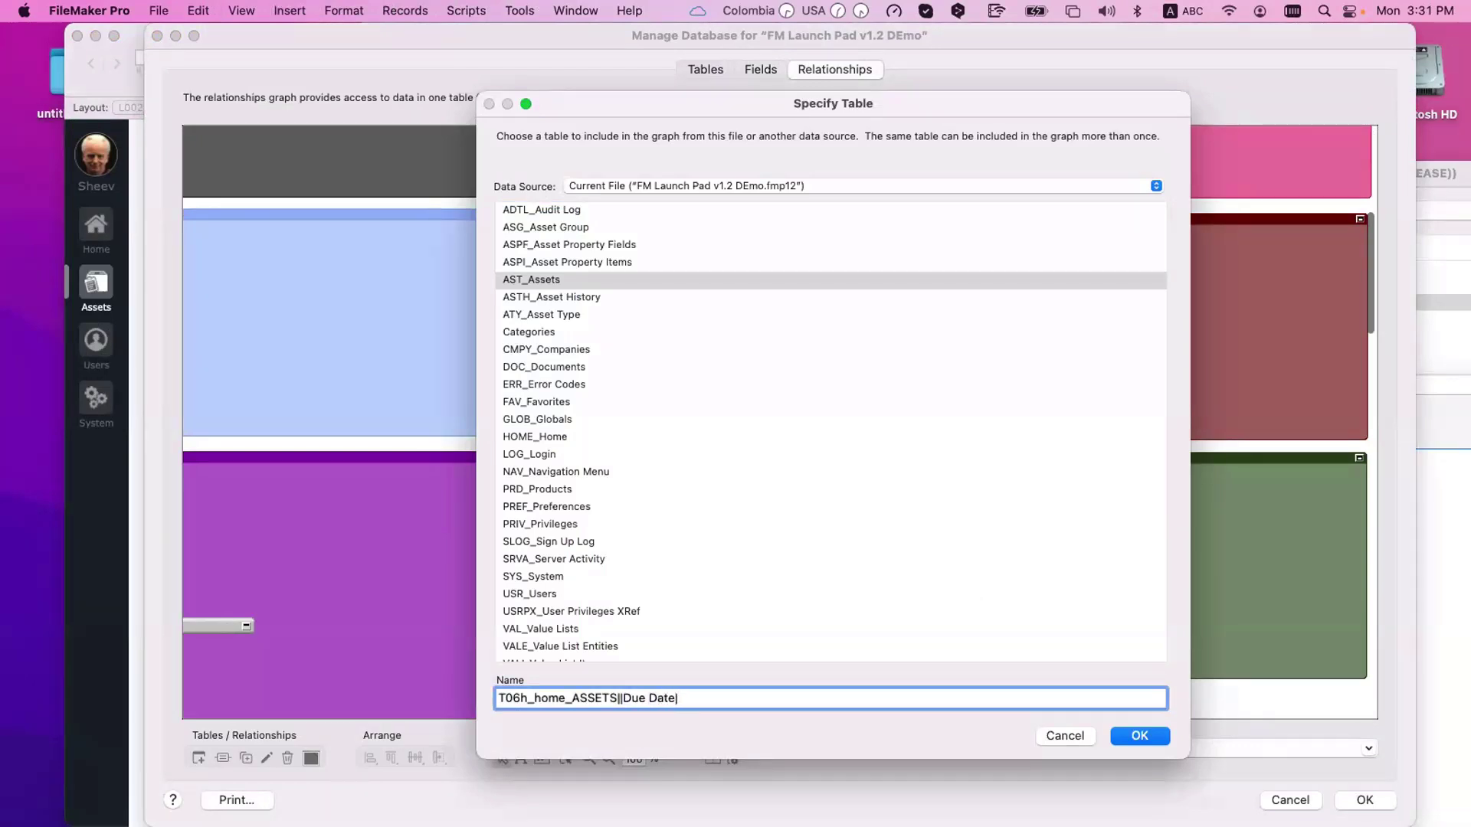
pyautogui.click(520, 698)
pyautogui.write('i')
pyautogui.press('Delete')
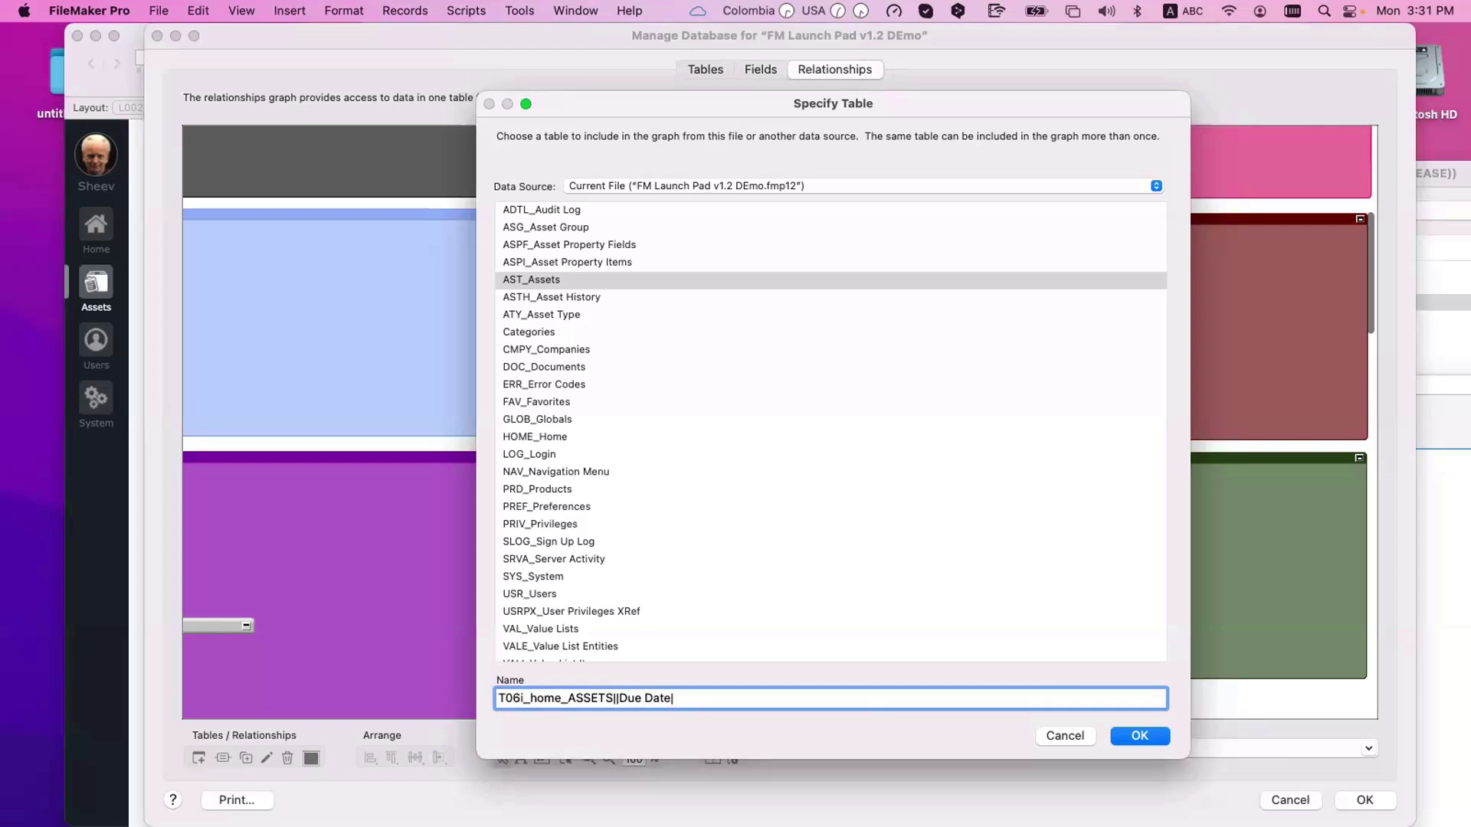
pyautogui.click(1139, 735)
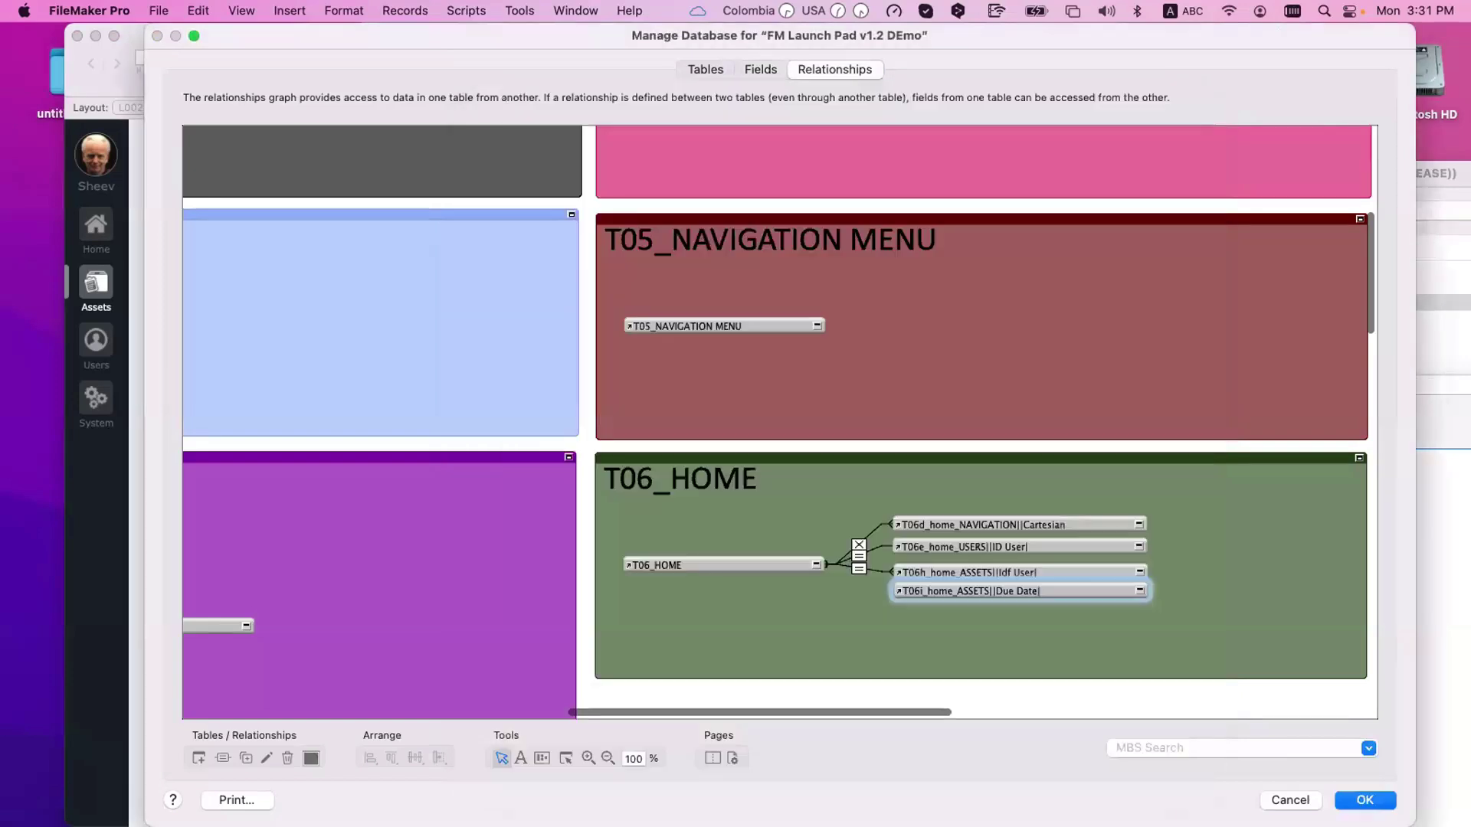
# - Expand T06_HOME and T06i_home_ASSETS||Due Date|, and create a relationship between them starting from g_Current Date
pyautogui.click(1139, 591)
pyautogui.click(816, 565)
pyautogui.scroll(-5, 766, 536)
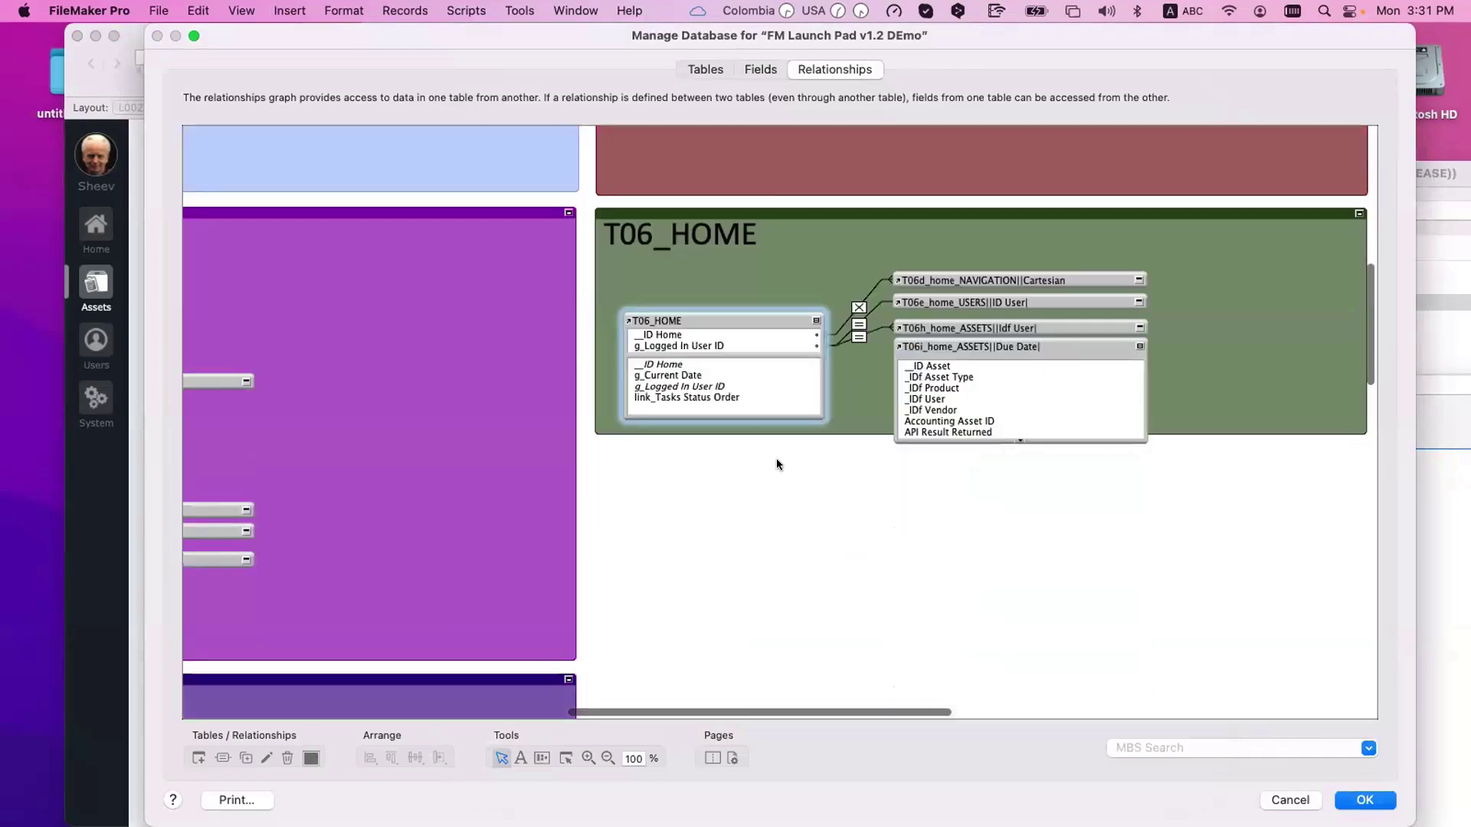
pyautogui.moveTo(678, 376); pyautogui.dragTo(931, 389)
# - Change the new relationship to match g_Current Date = Date Due, collapse both table occurrences, and save the database changes
pyautogui.doubleClick(860, 379)
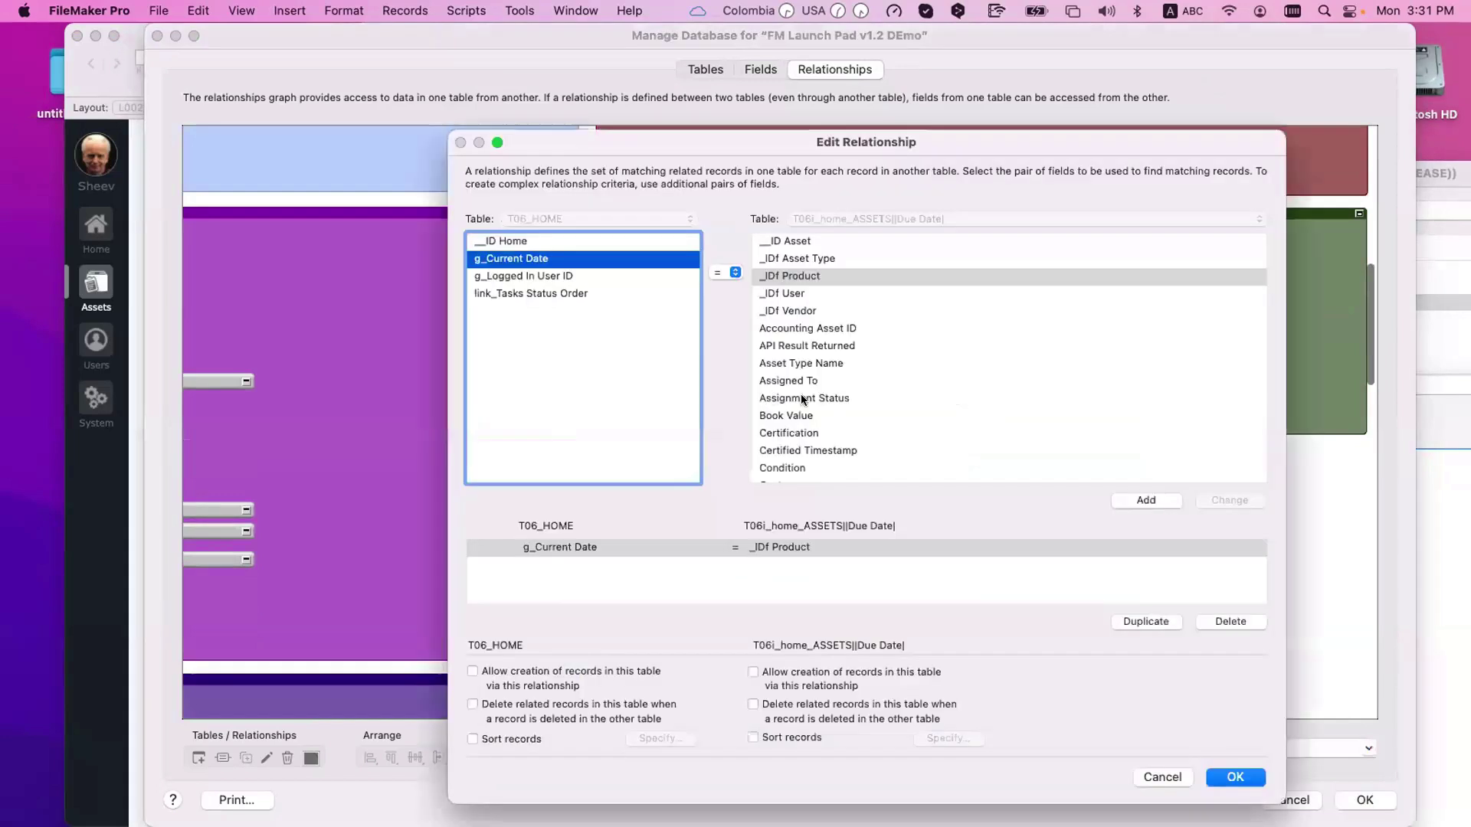
pyautogui.click(803, 398)
pyautogui.click(784, 545)
pyautogui.click(904, 383)
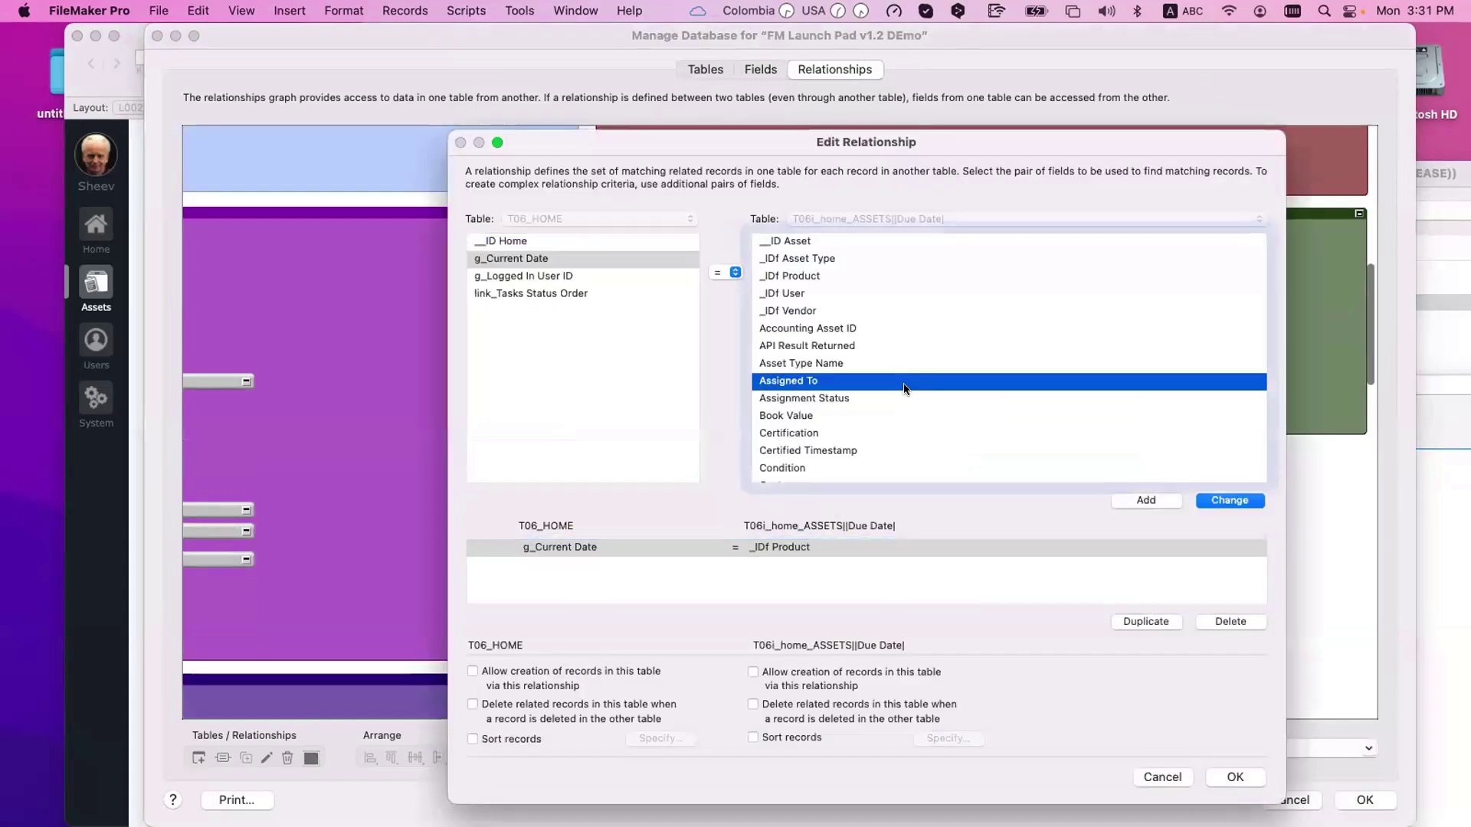
pyautogui.press('d')
pyautogui.click(904, 385)
pyautogui.scroll(-2, 850, 432)
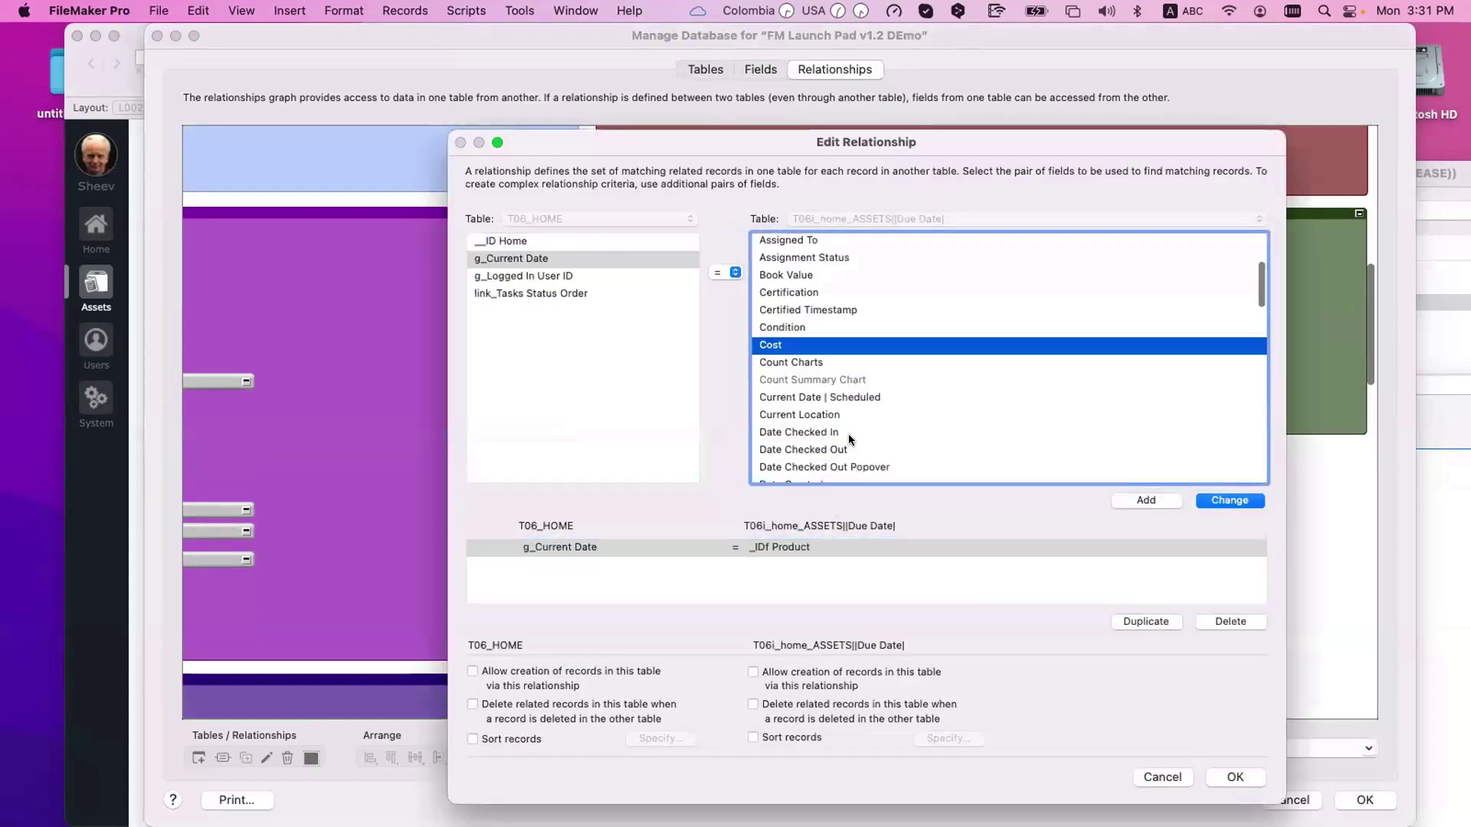
pyautogui.scroll(-2, 839, 433)
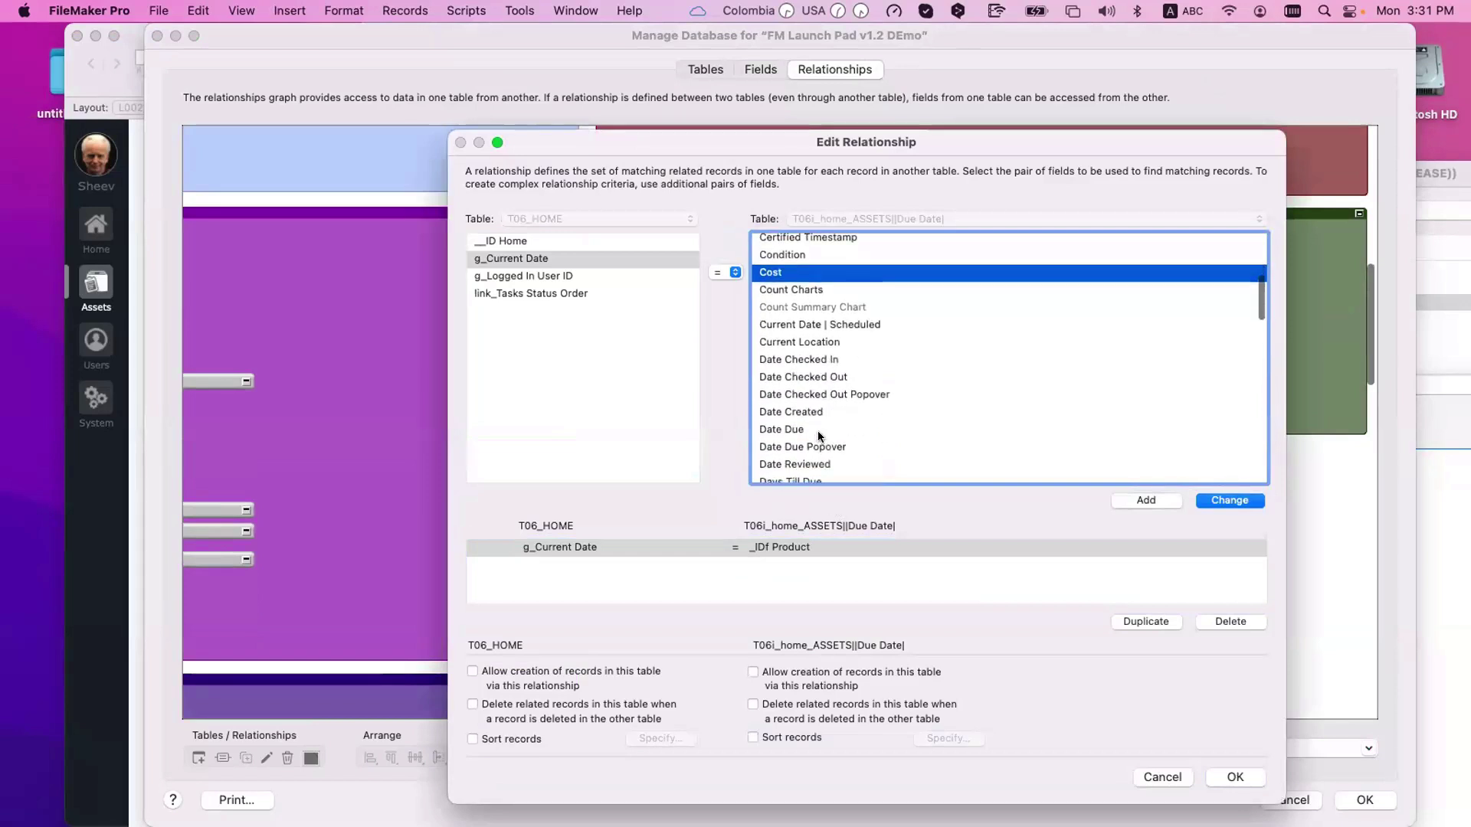
pyautogui.click(817, 429)
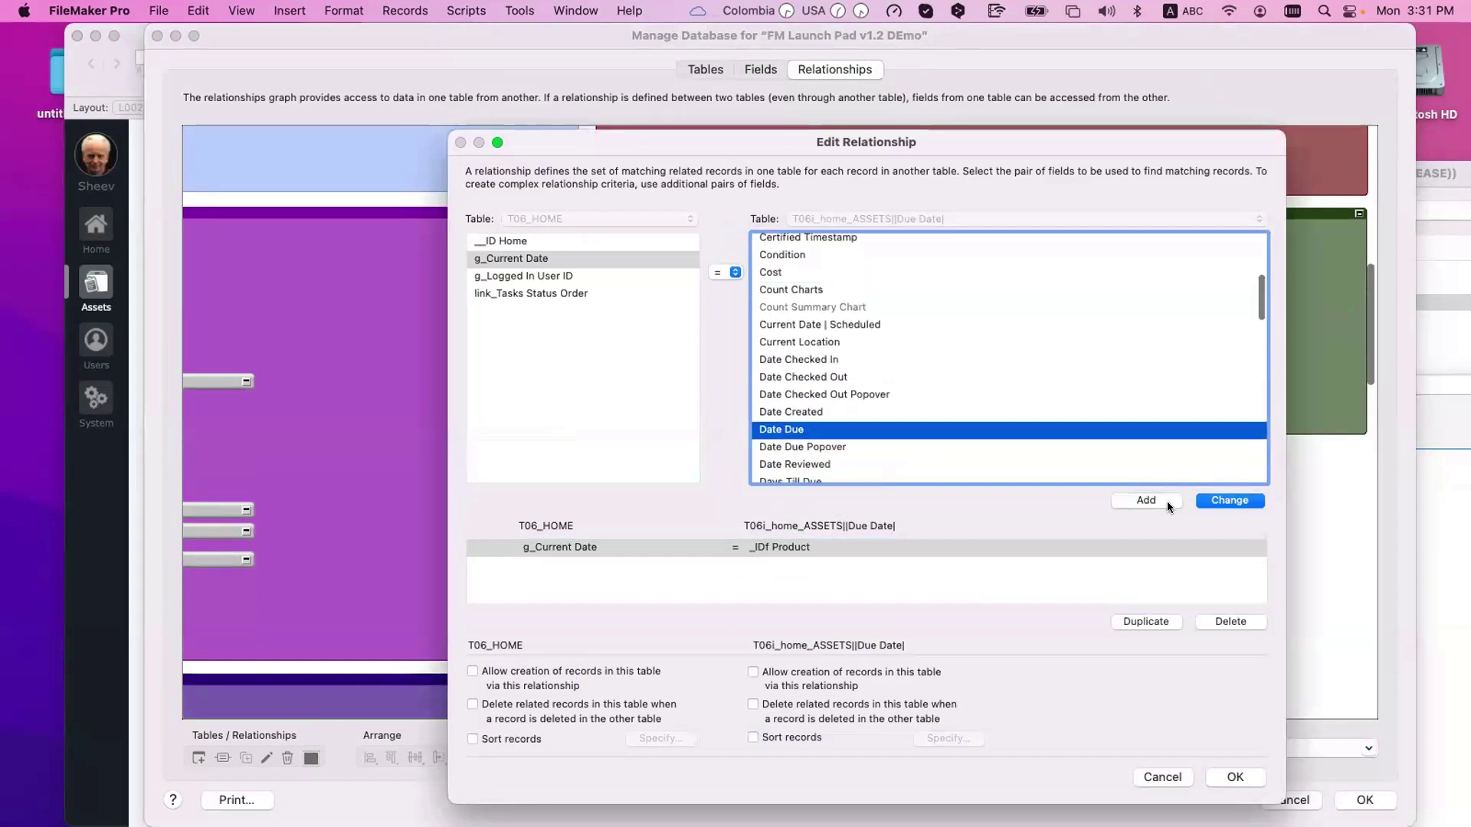
pyautogui.click(1211, 499)
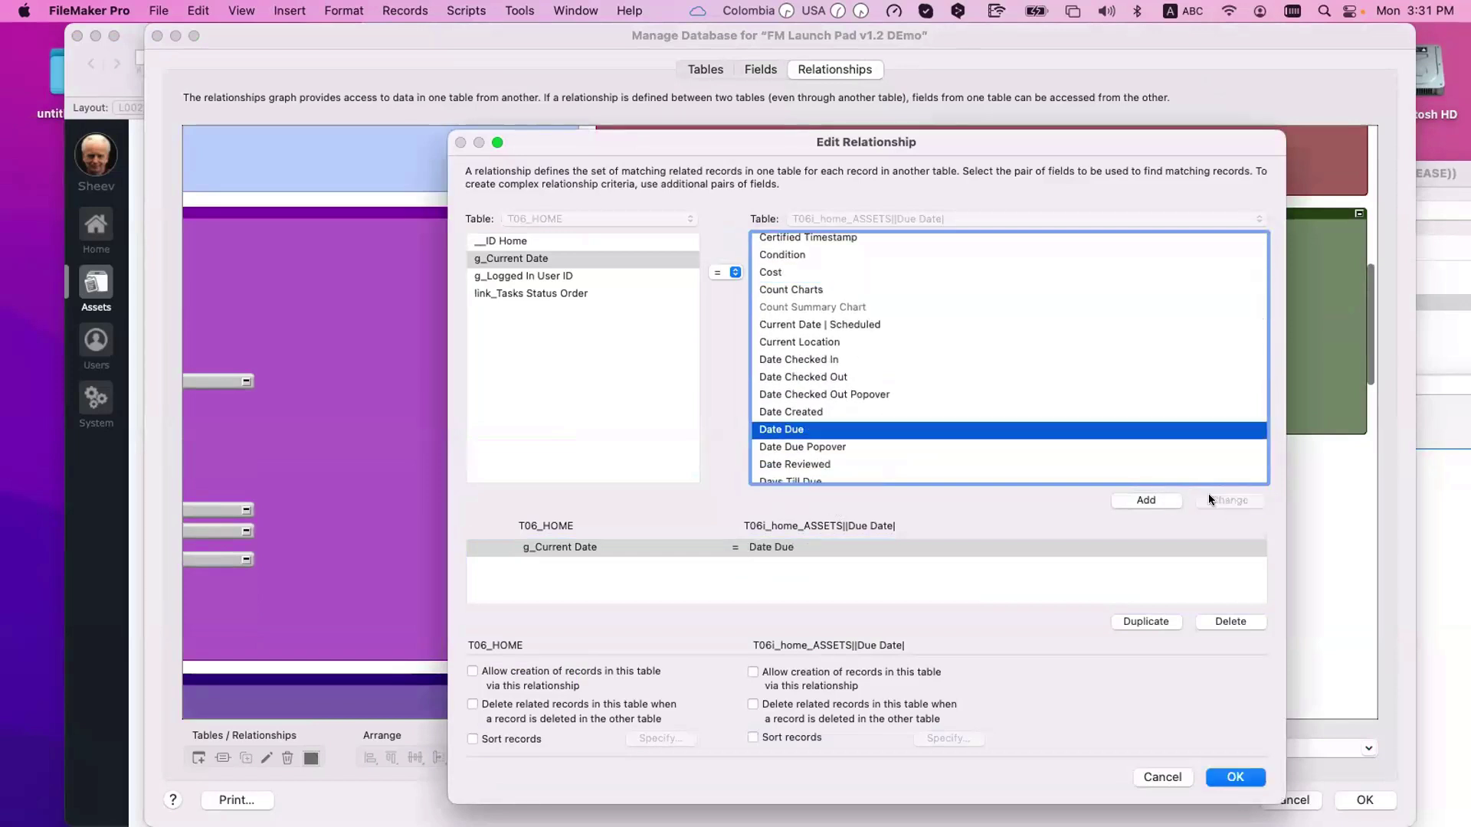
pyautogui.click(1264, 776)
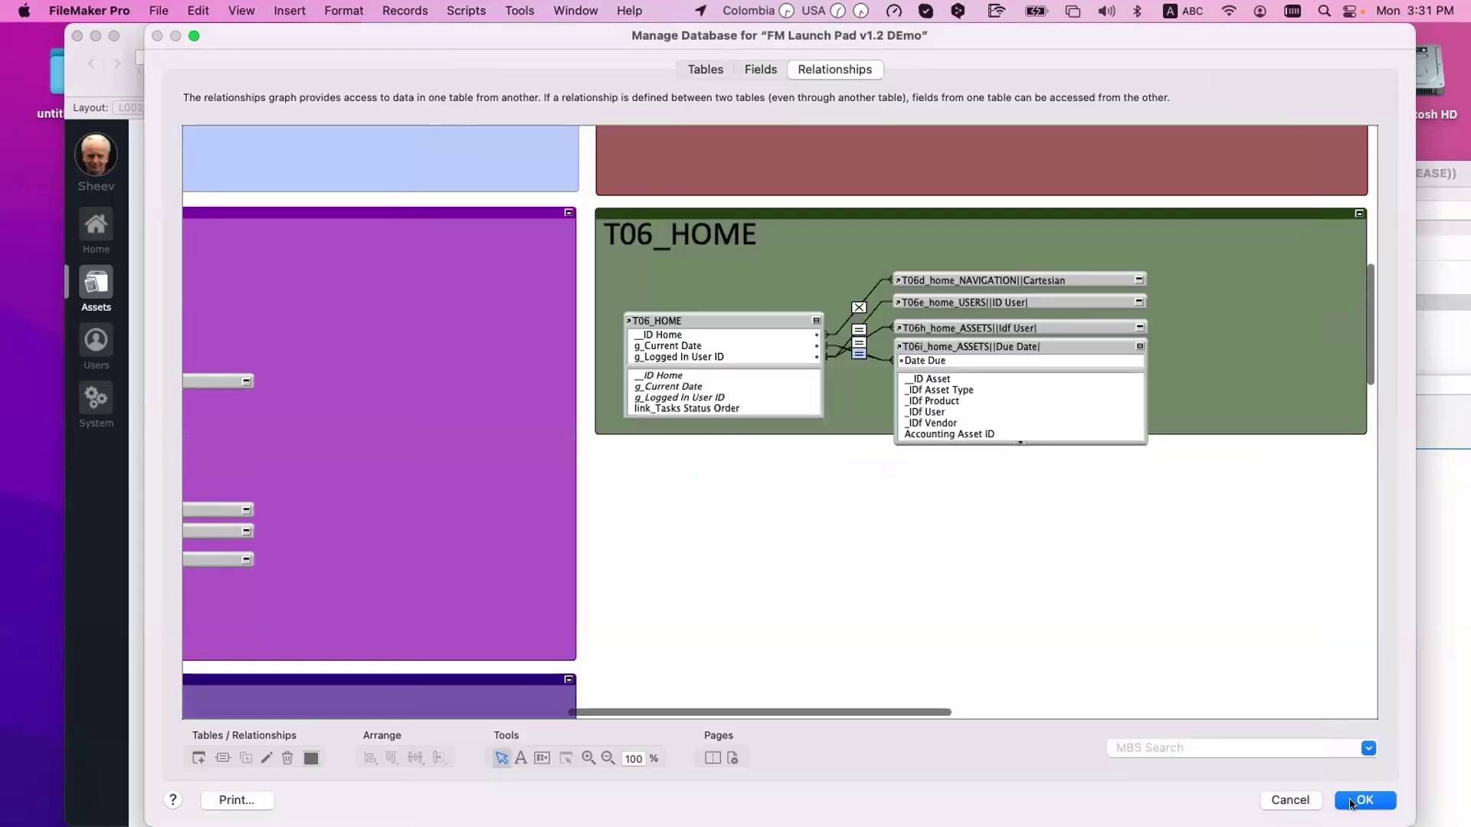
pyautogui.click(1138, 345)
pyautogui.click(816, 320)
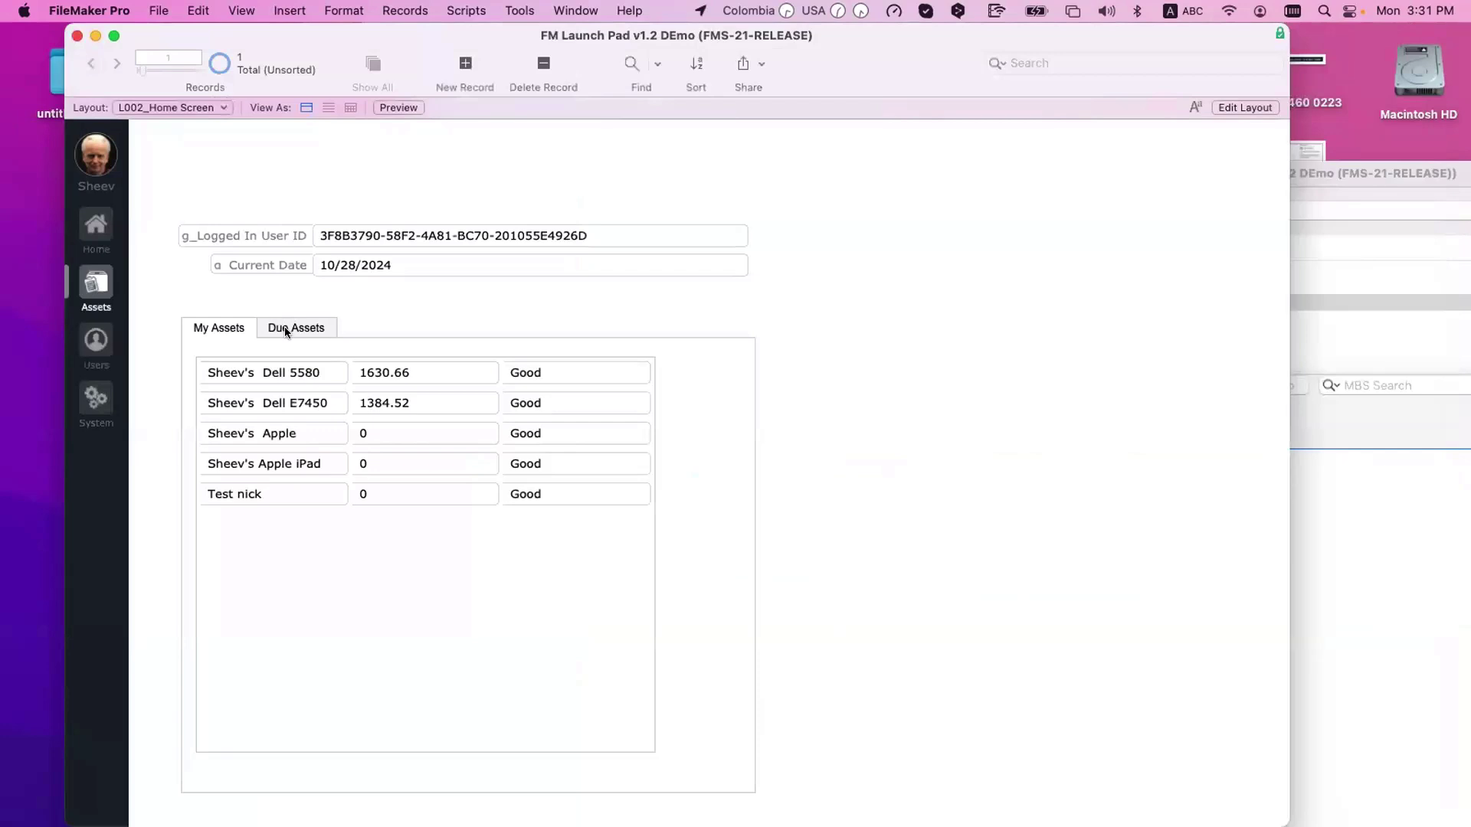
# - Paste a copy of the assets portal with its Item, Cost and Condition fields into the Due Assets tab on the Home Screen layout
pyautogui.click(285, 331)
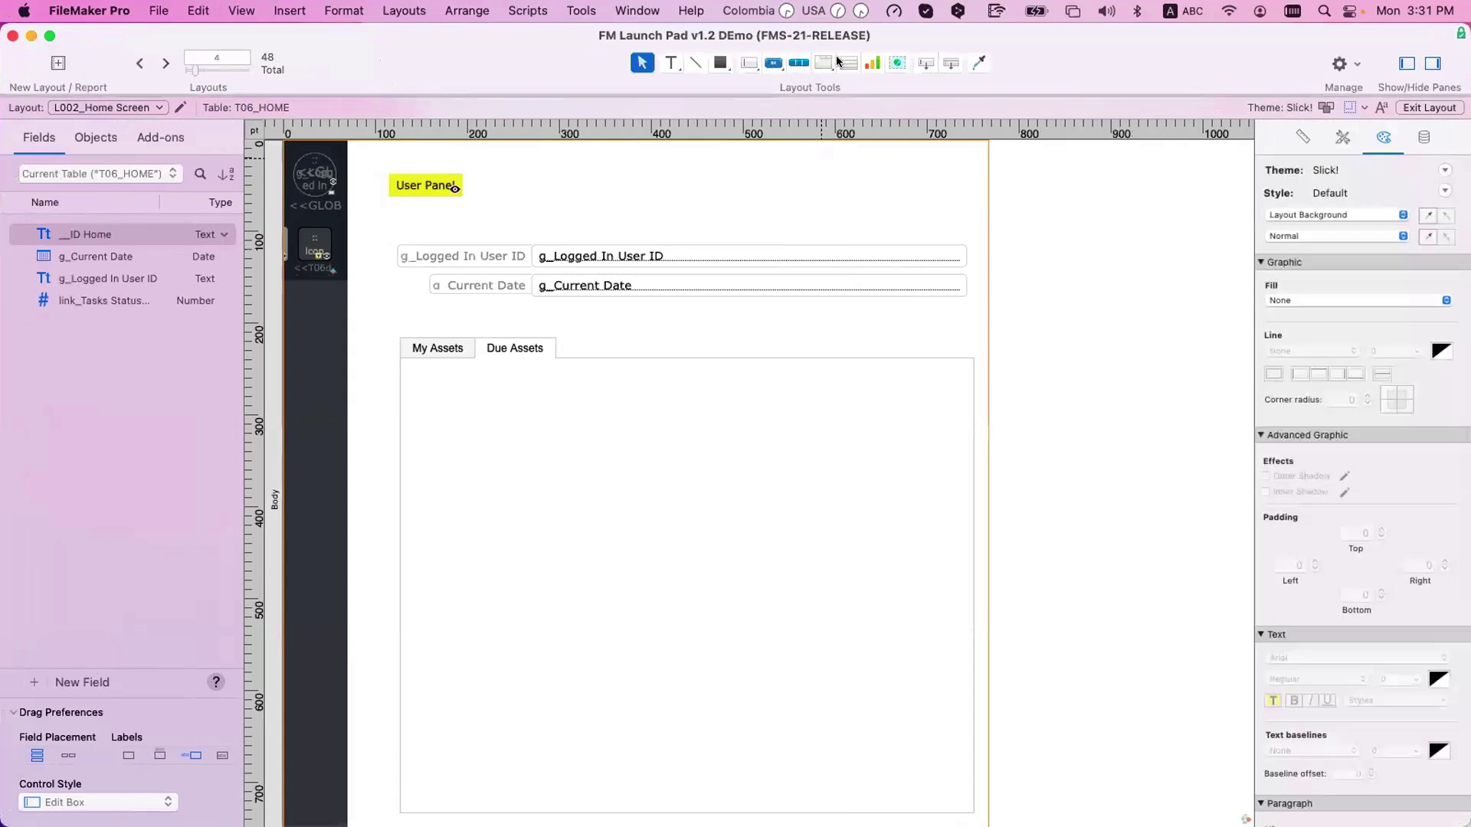
pyautogui.click(438, 349)
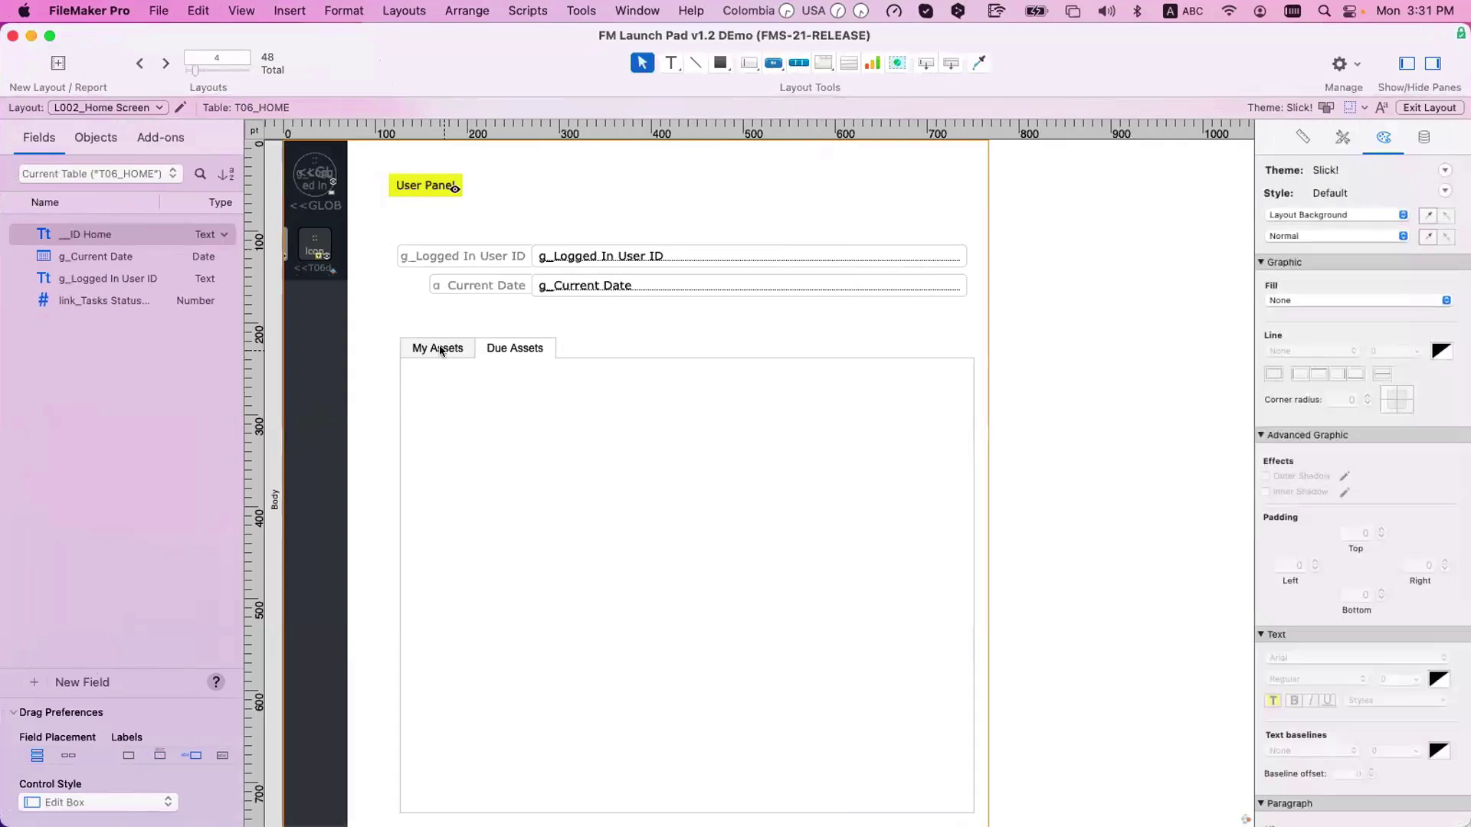
pyautogui.click(486, 437)
pyautogui.press('super+z')
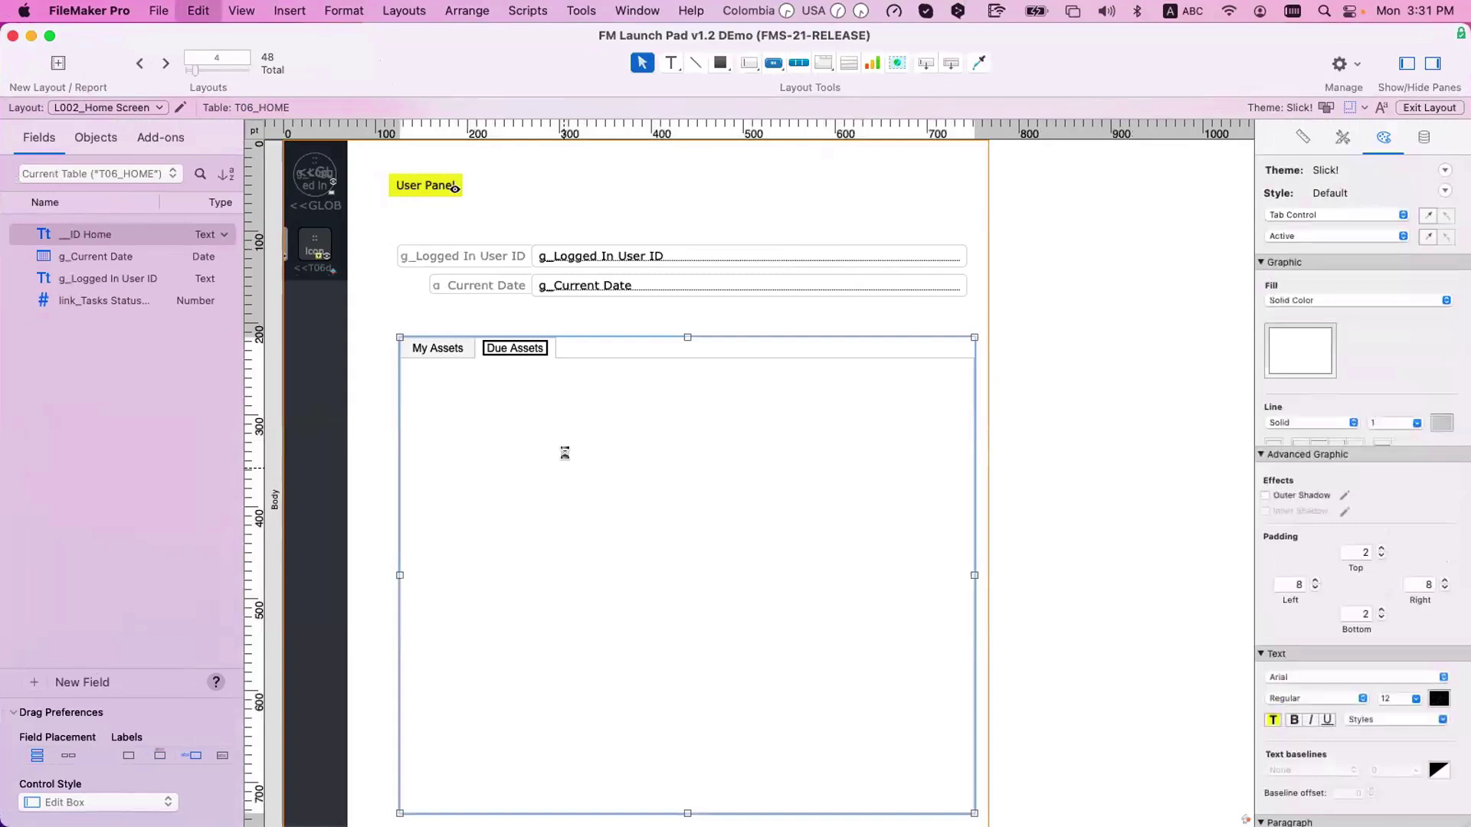
pyautogui.press('super+v')
pyautogui.moveTo(531, 428); pyautogui.dragTo(613, 526)
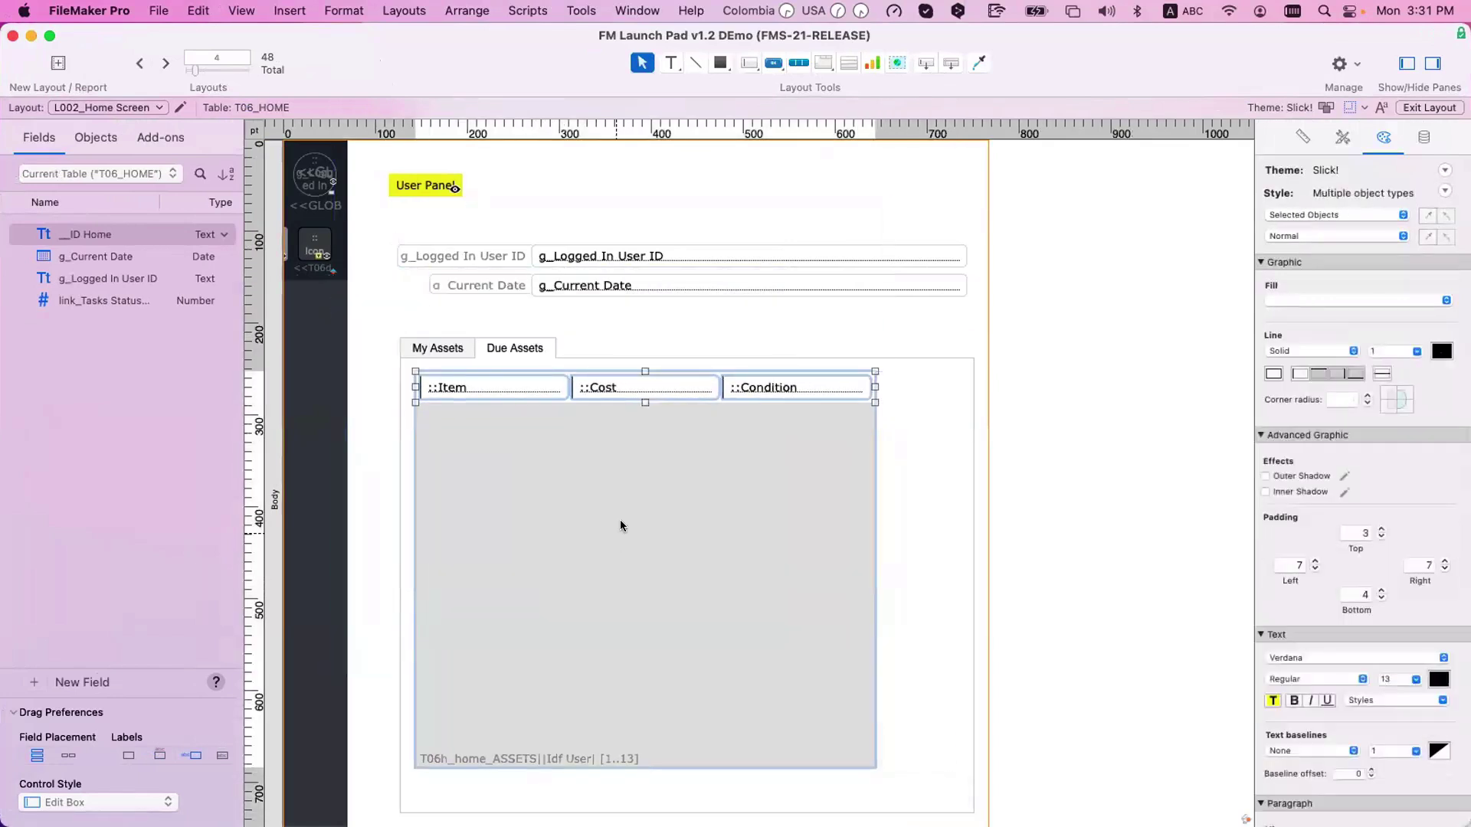
# - Set the pasted portal to show records from T06i_home_ASSETS||Due Date|, and return to Browse mode
pyautogui.doubleClick(824, 429)
pyautogui.click(834, 187)
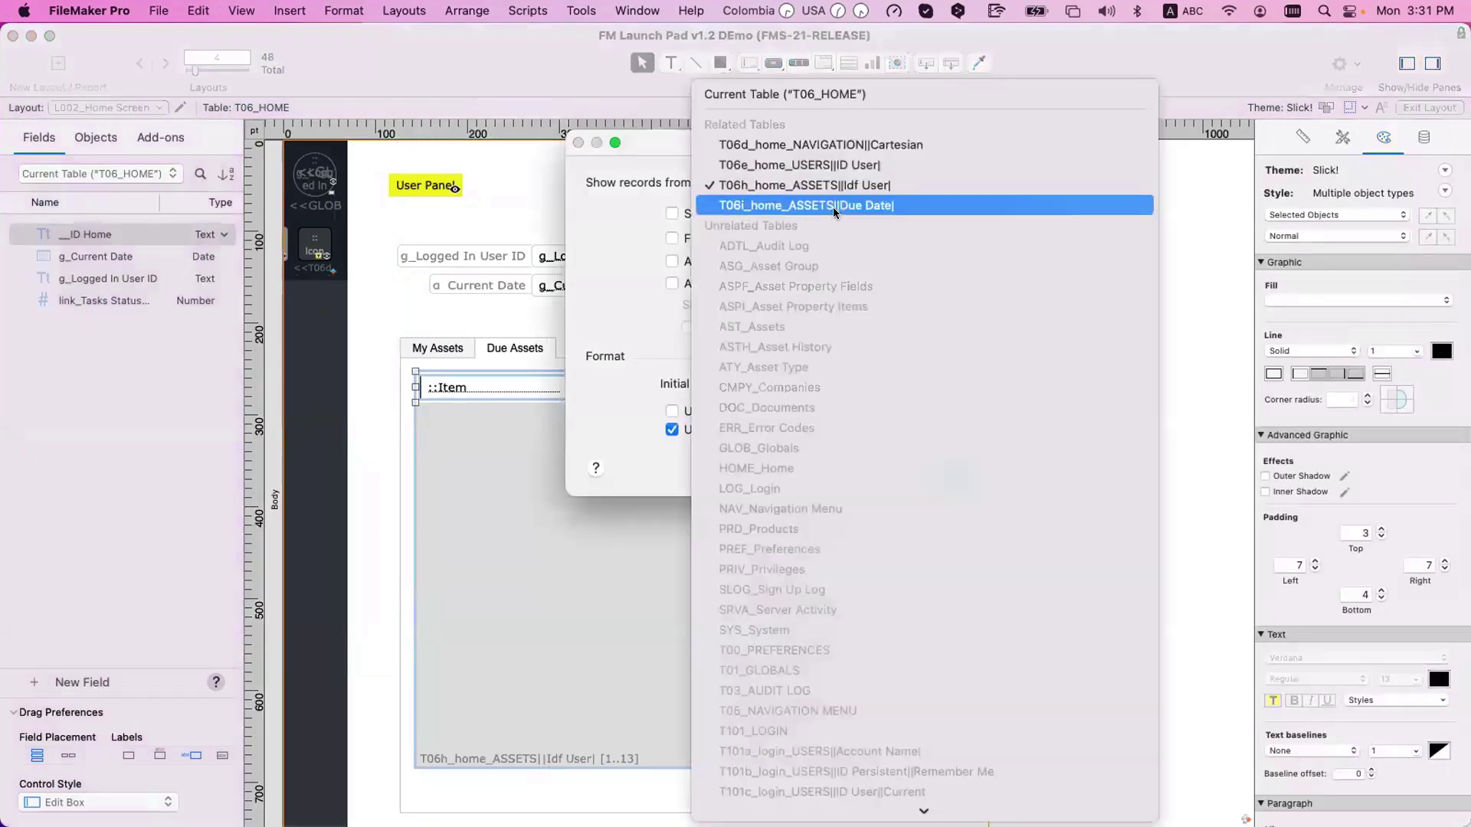
pyautogui.click(952, 469)
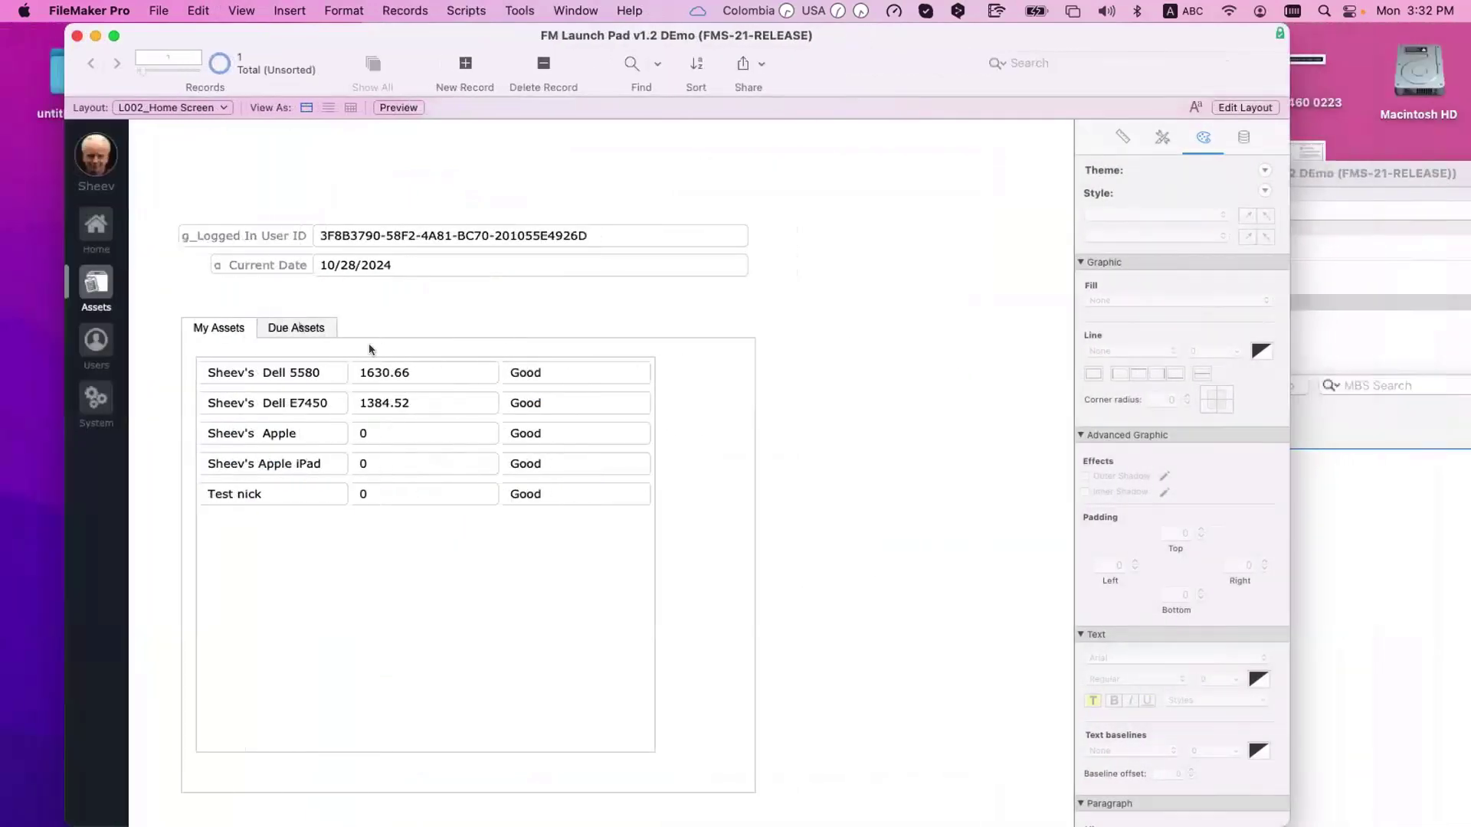
# - Compare the records shown in the Due Assets and My Assets tabs on the Home Screen
pyautogui.click(298, 327)
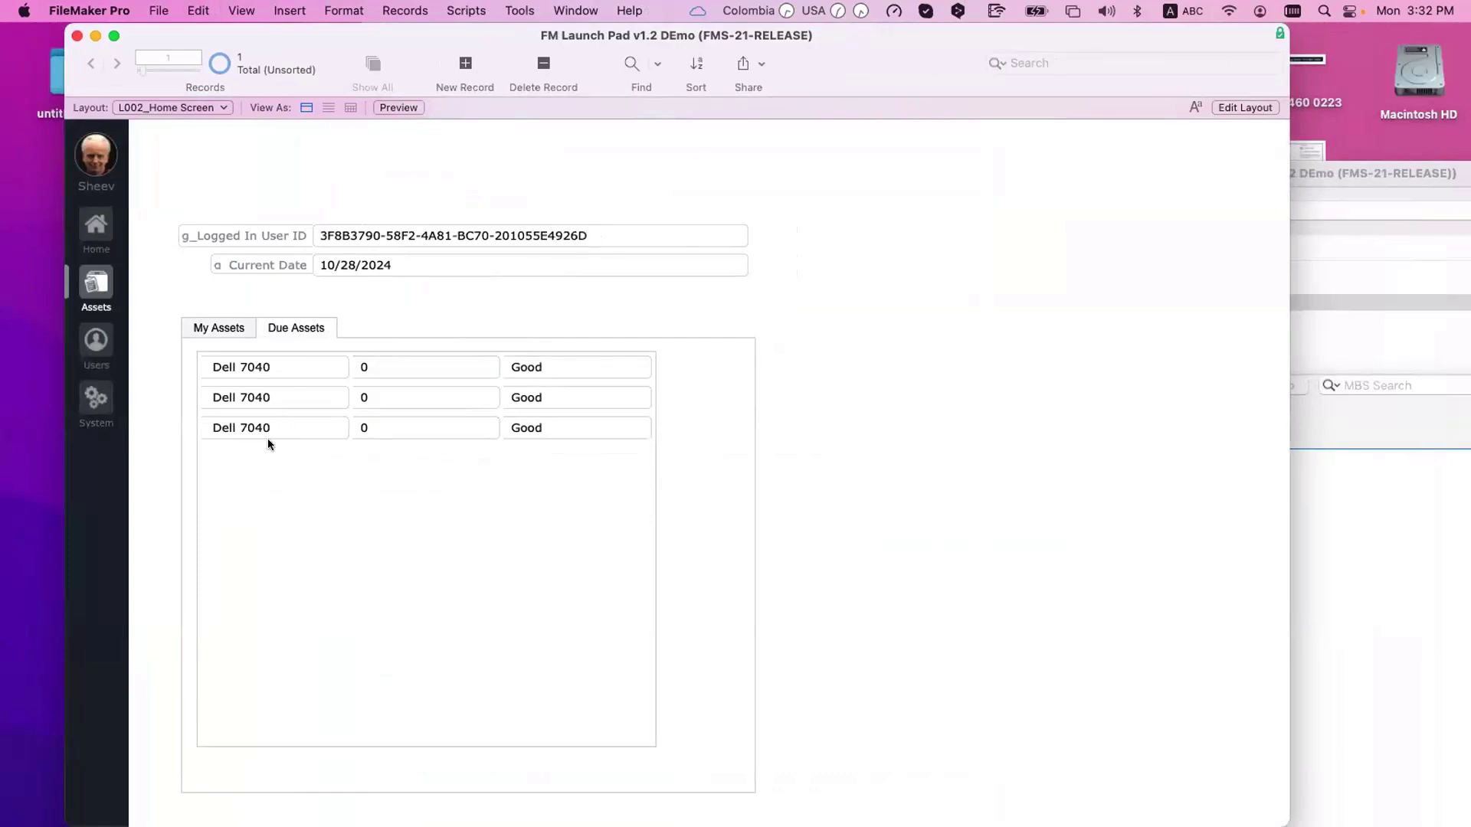
pyautogui.click(214, 327)
pyautogui.click(301, 327)
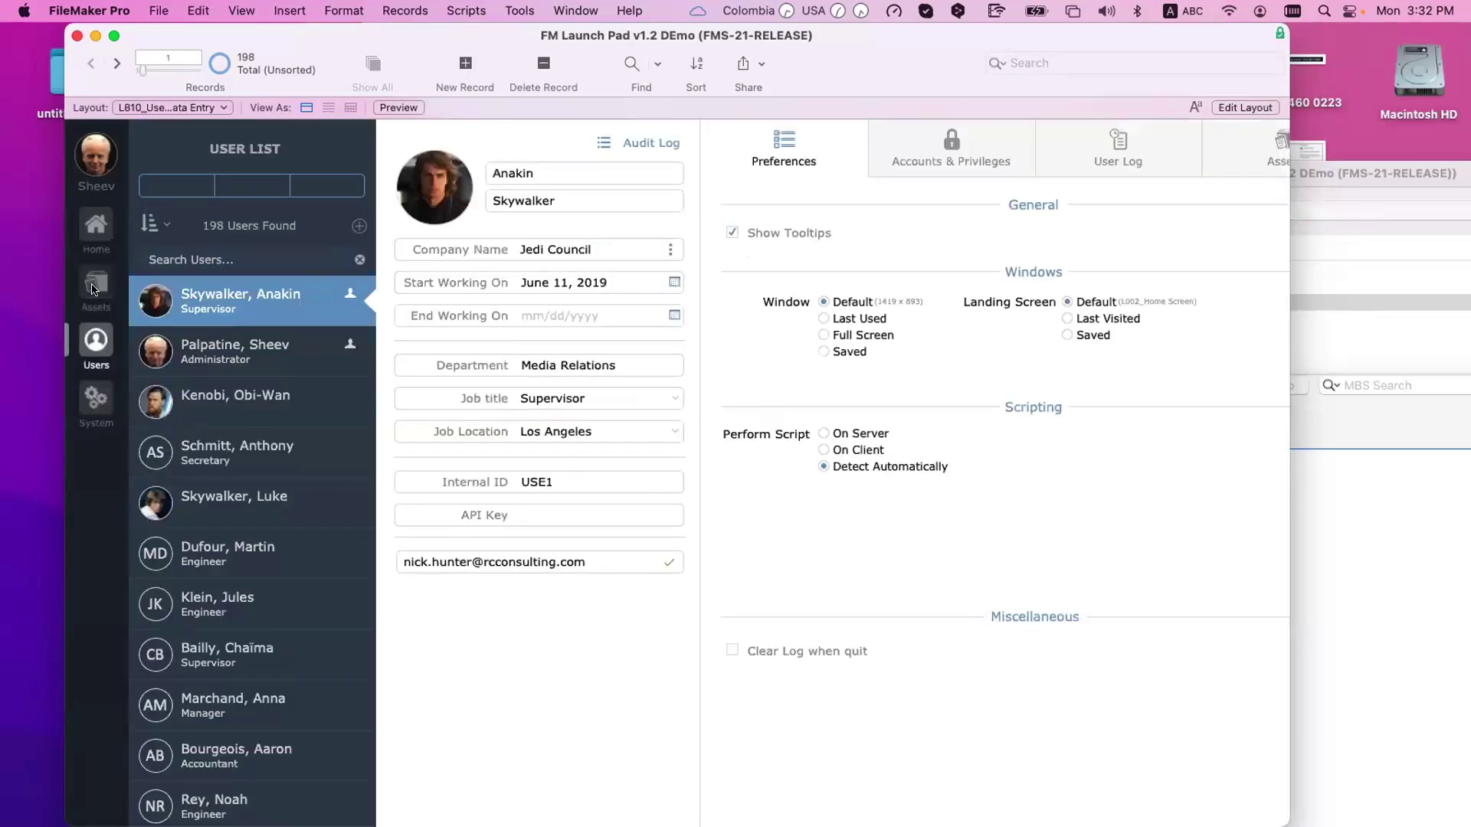
# - Open the Assets module and examine a checked-out Dell 7040's assignment, check-in and review options without changing them
pyautogui.click(93, 289)
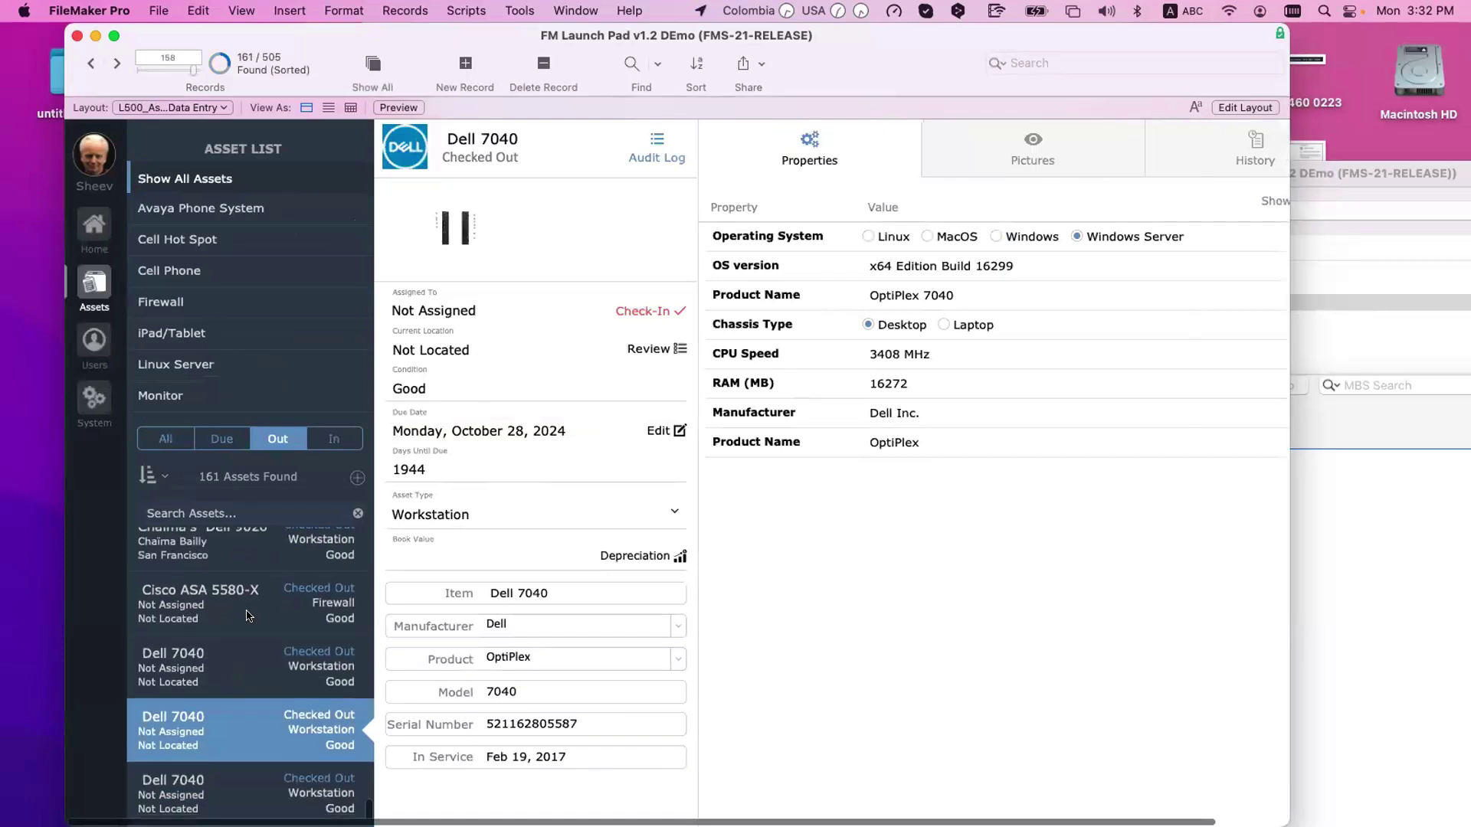
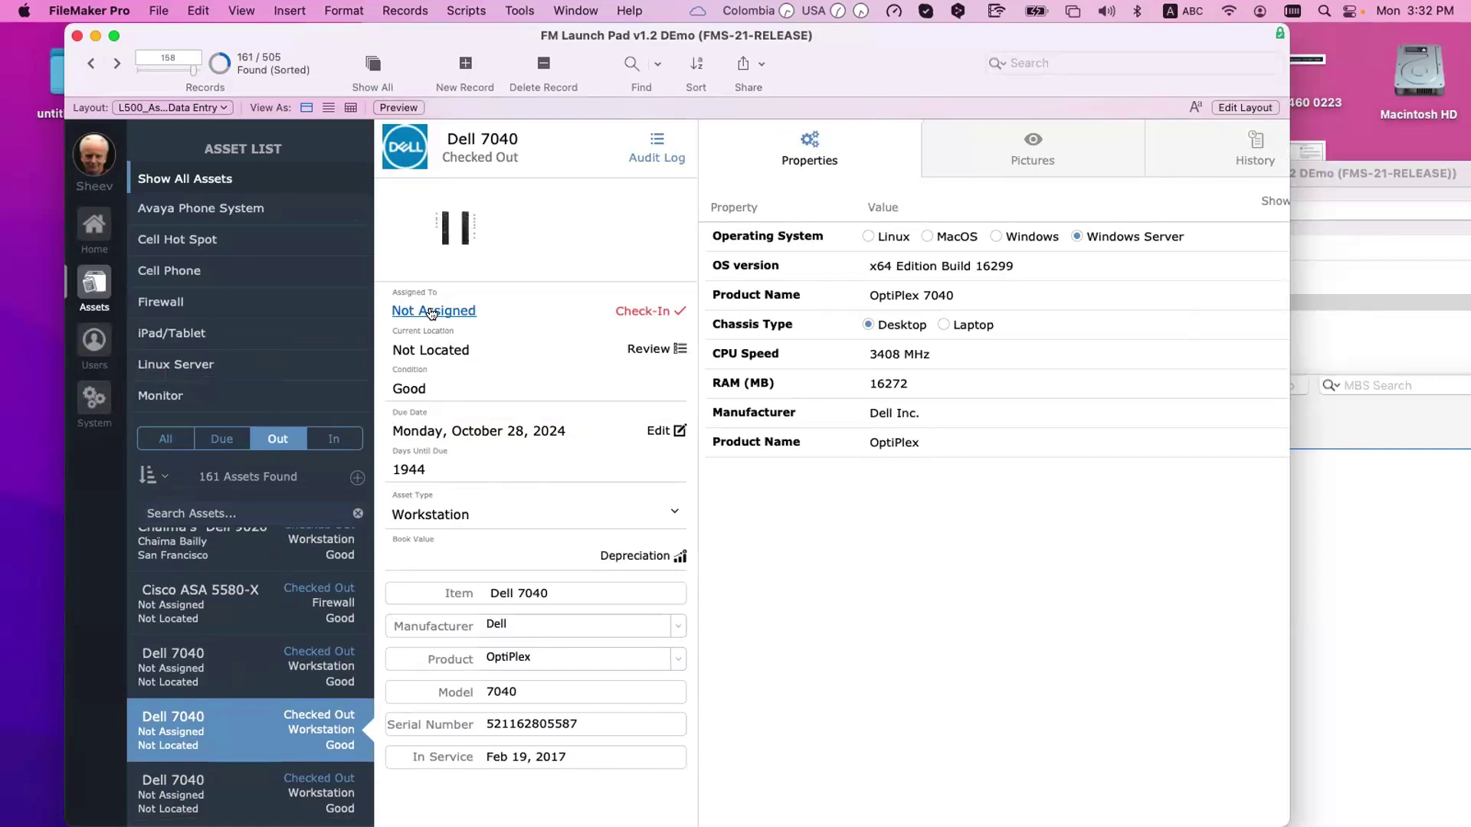
pyautogui.click(643, 311)
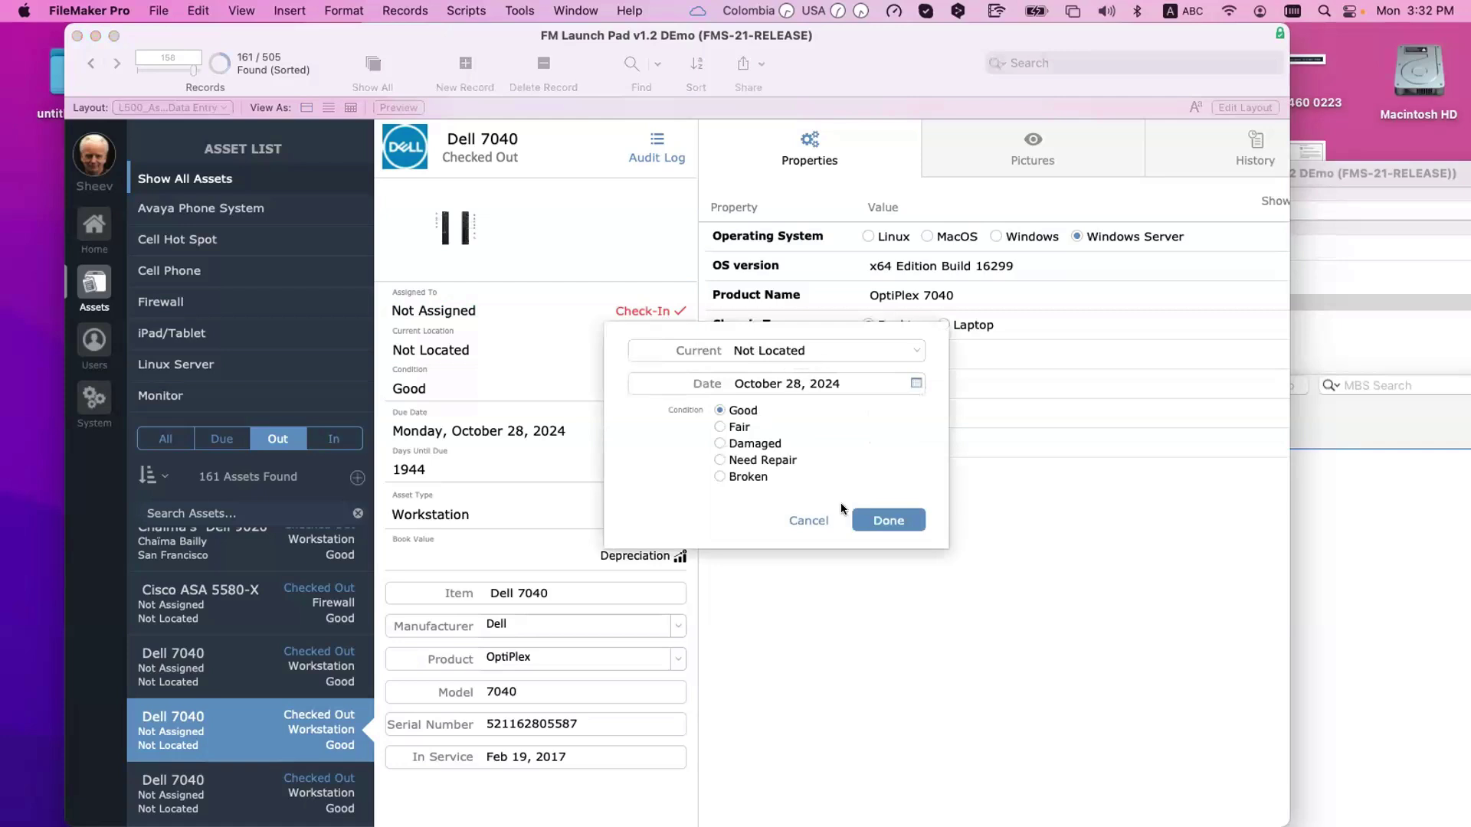
pyautogui.click(438, 311)
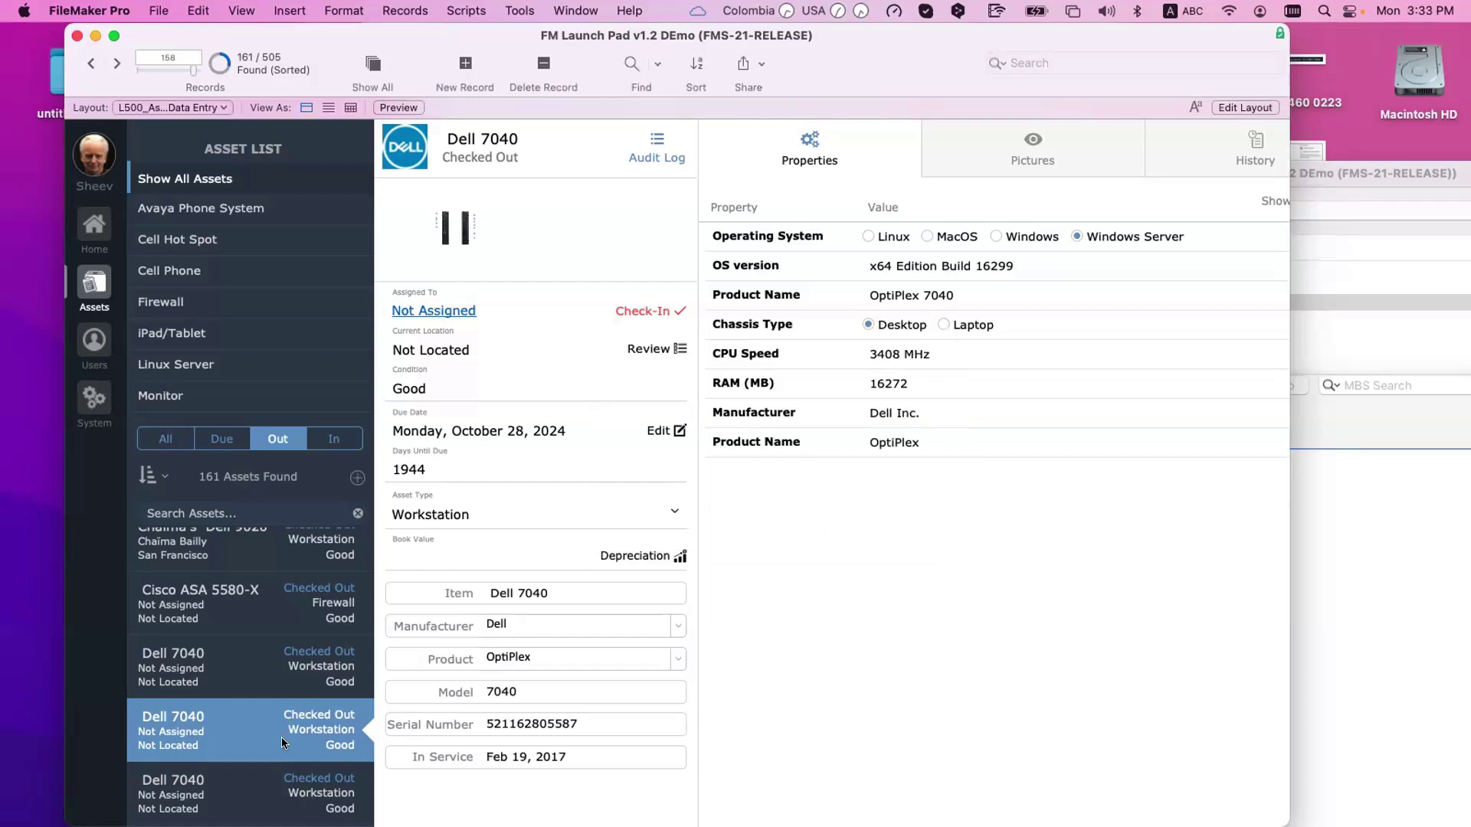
pyautogui.click(652, 311)
pyautogui.click(654, 351)
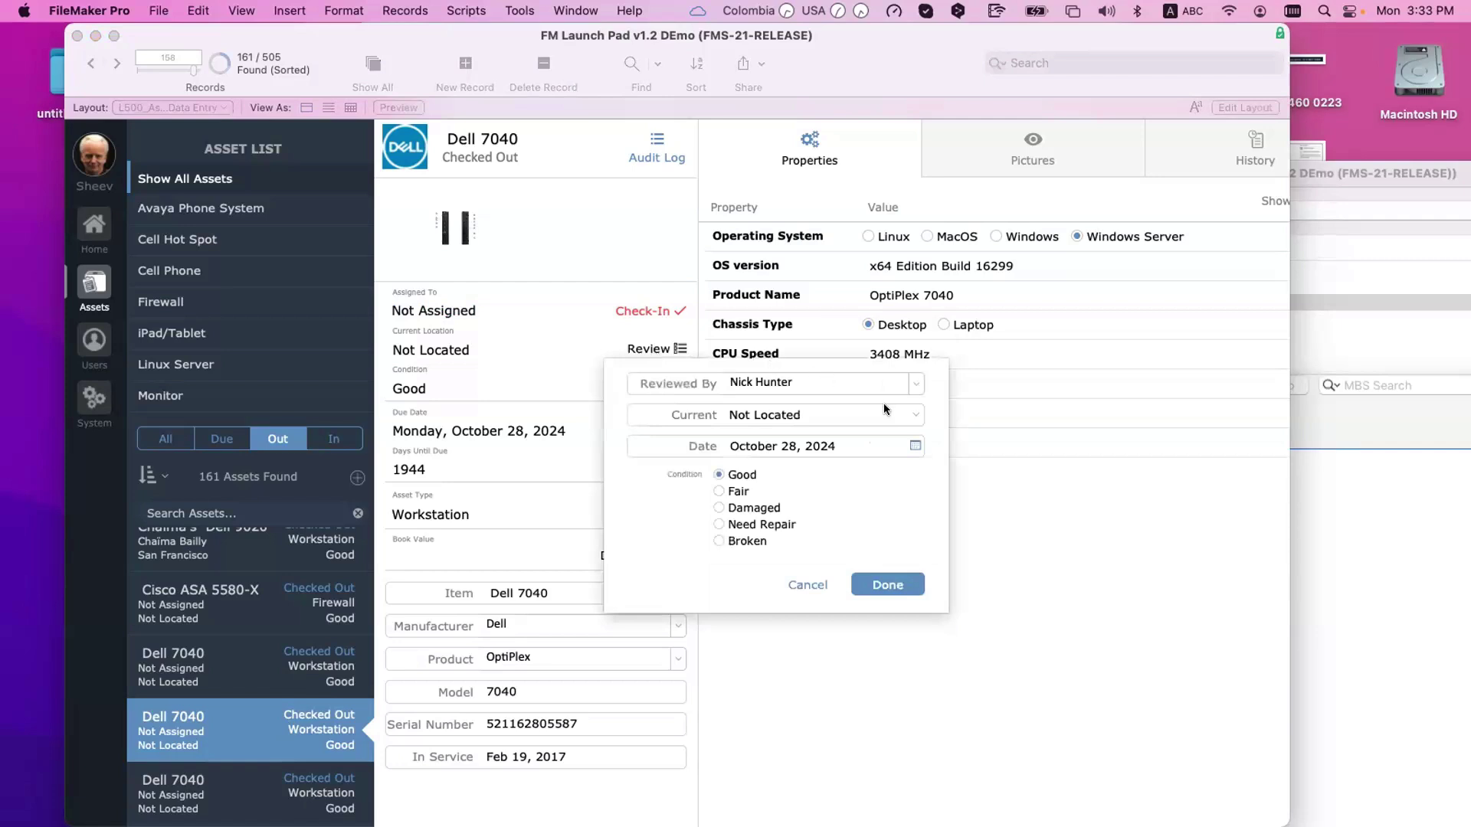
pyautogui.click(356, 479)
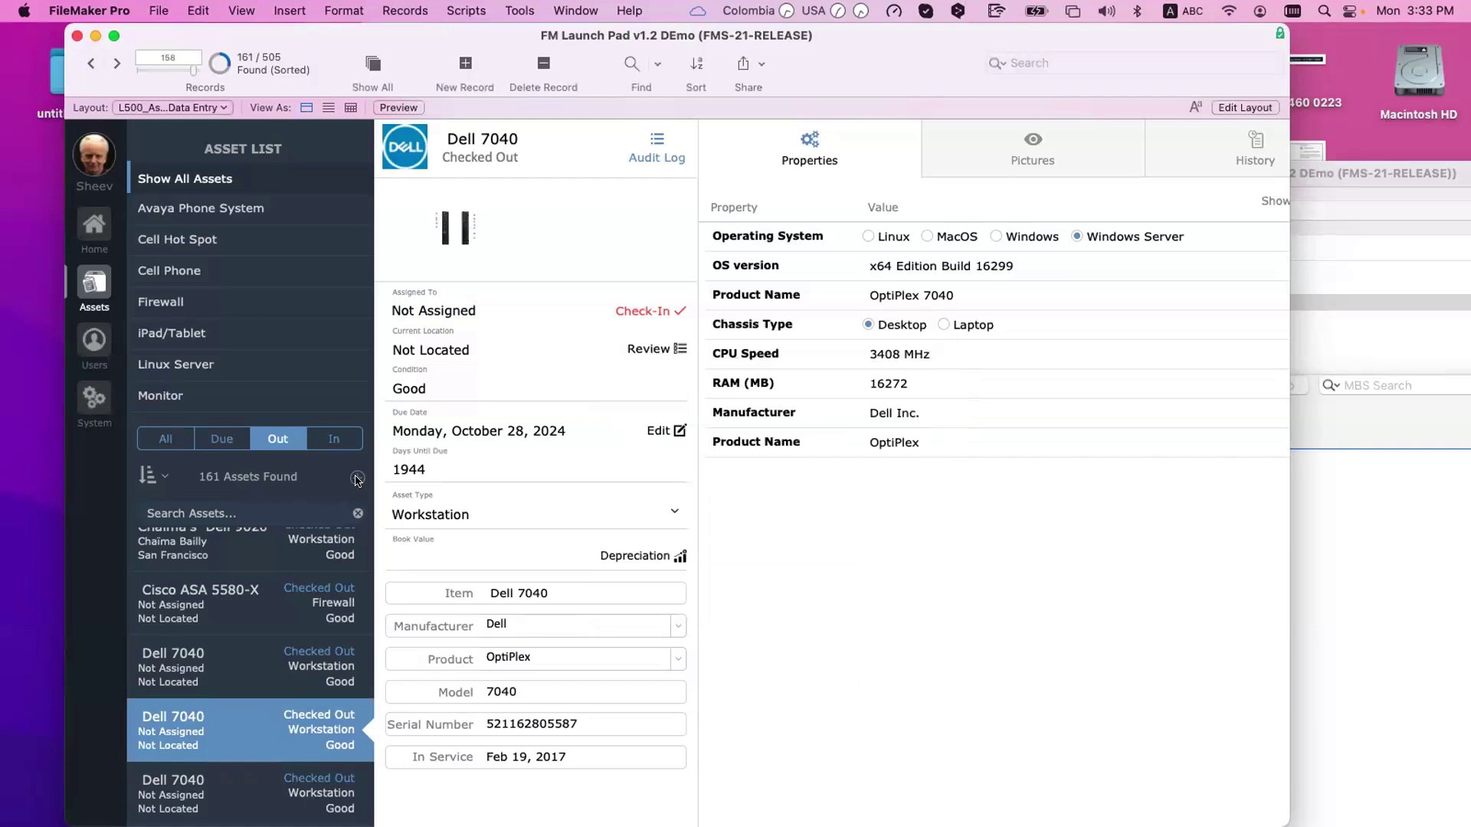
# - Create a new asset and enter the logged-in user as its check-out recipient, with Stockton as the current location
pyautogui.click(356, 479)
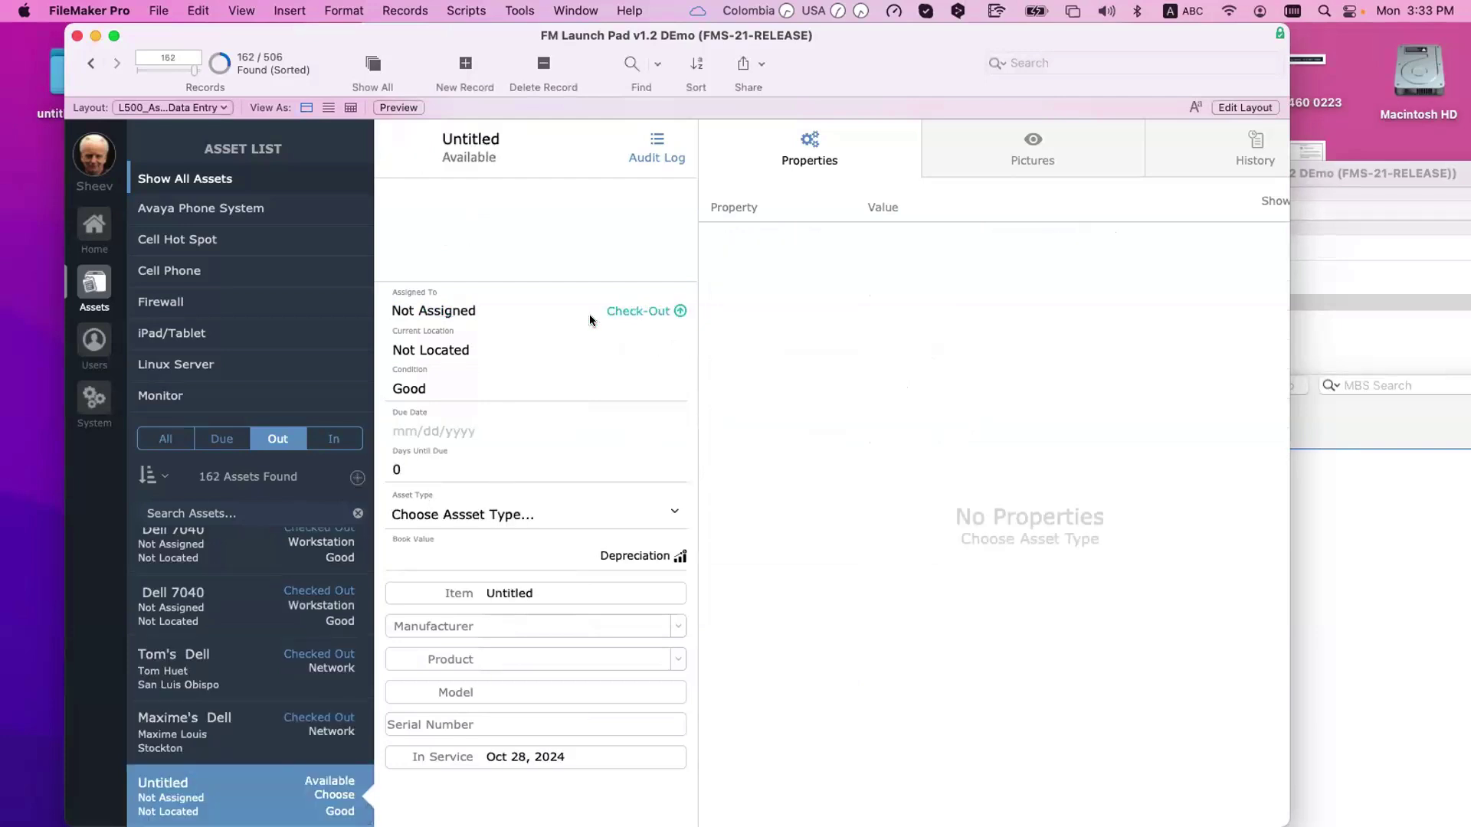
pyautogui.click(638, 311)
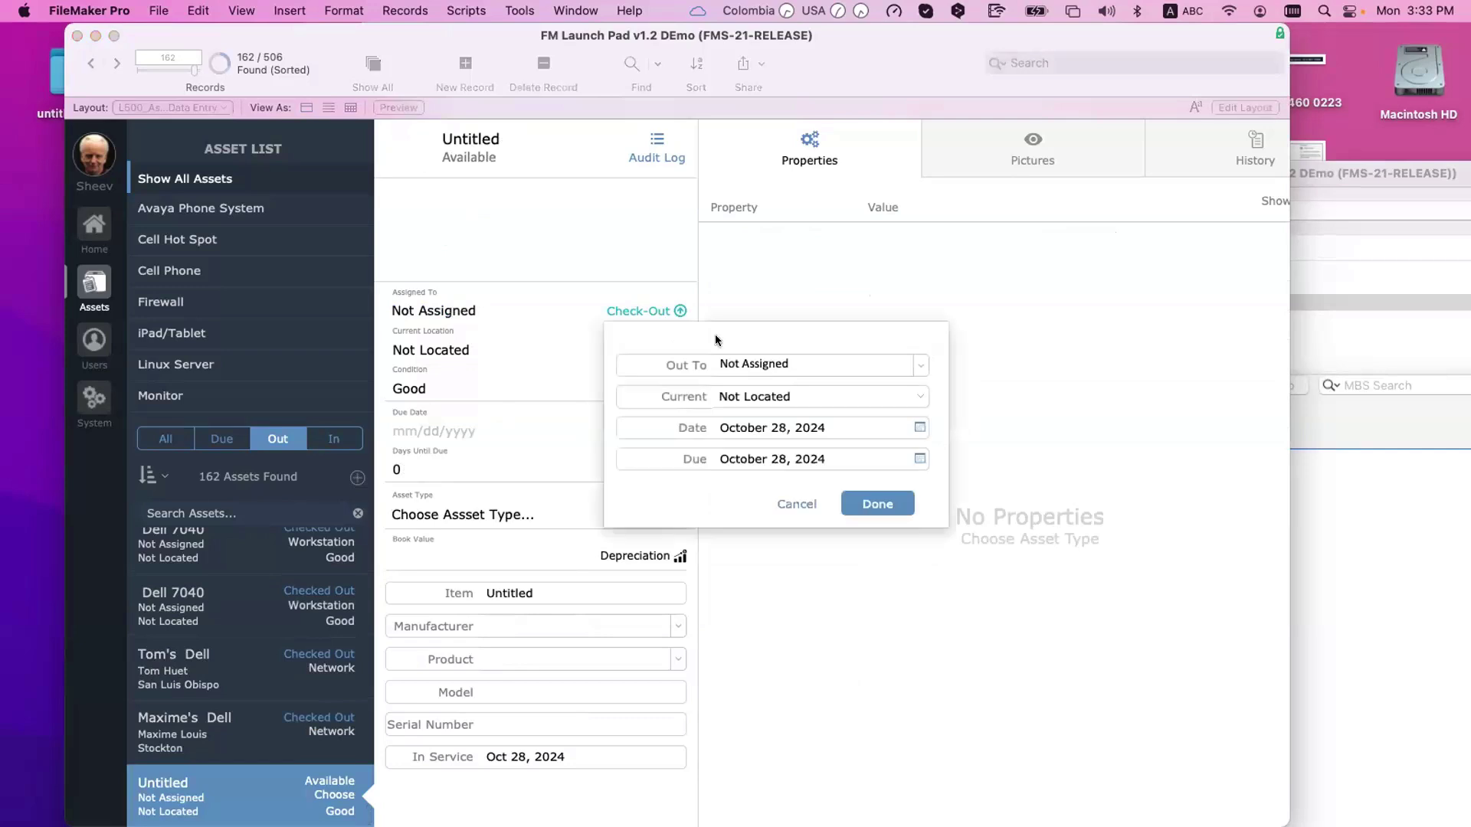
pyautogui.click(917, 366)
pyautogui.press('Escape')
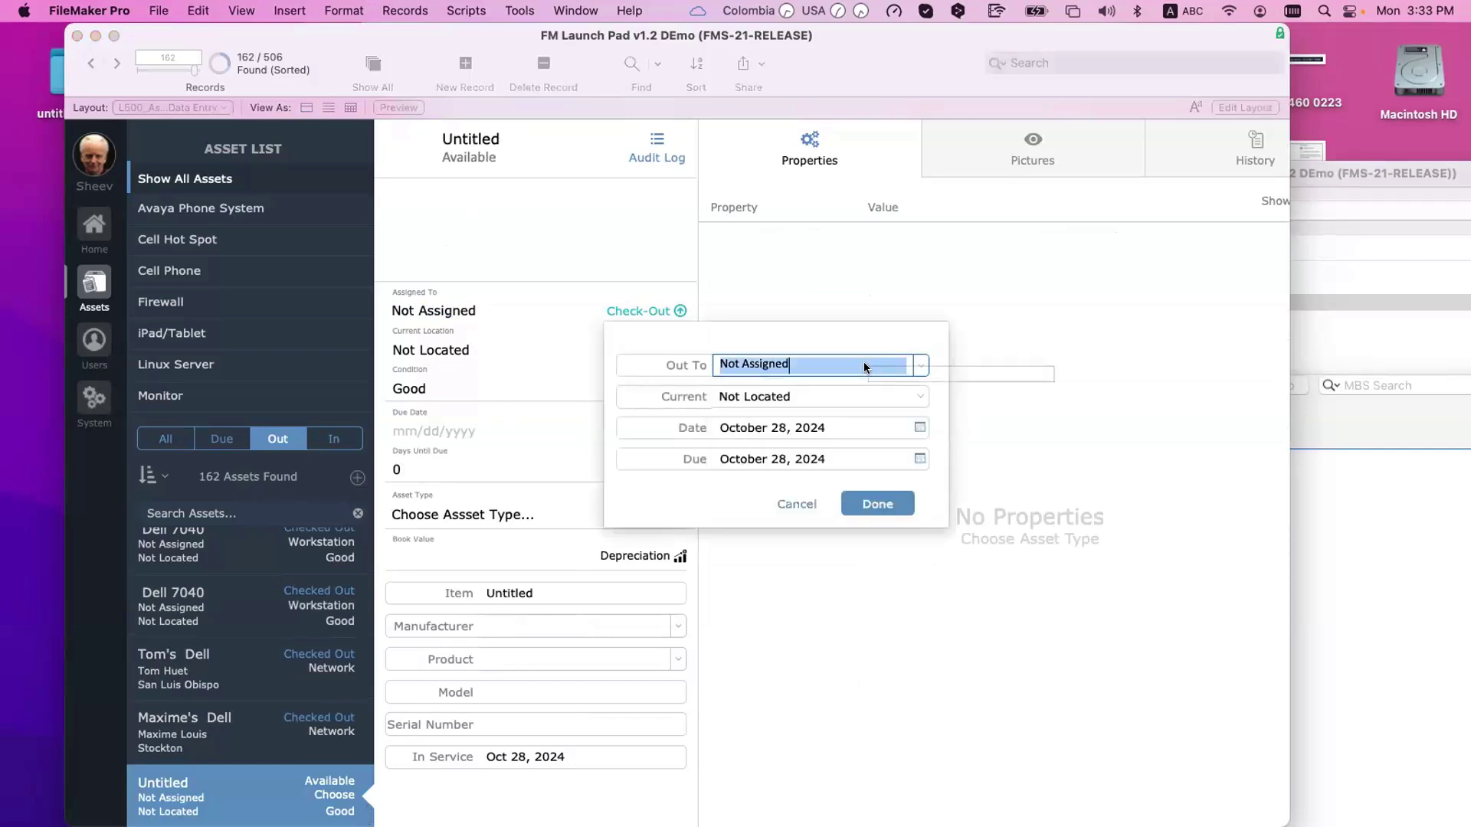
pyautogui.write('Sheev Palpatine')
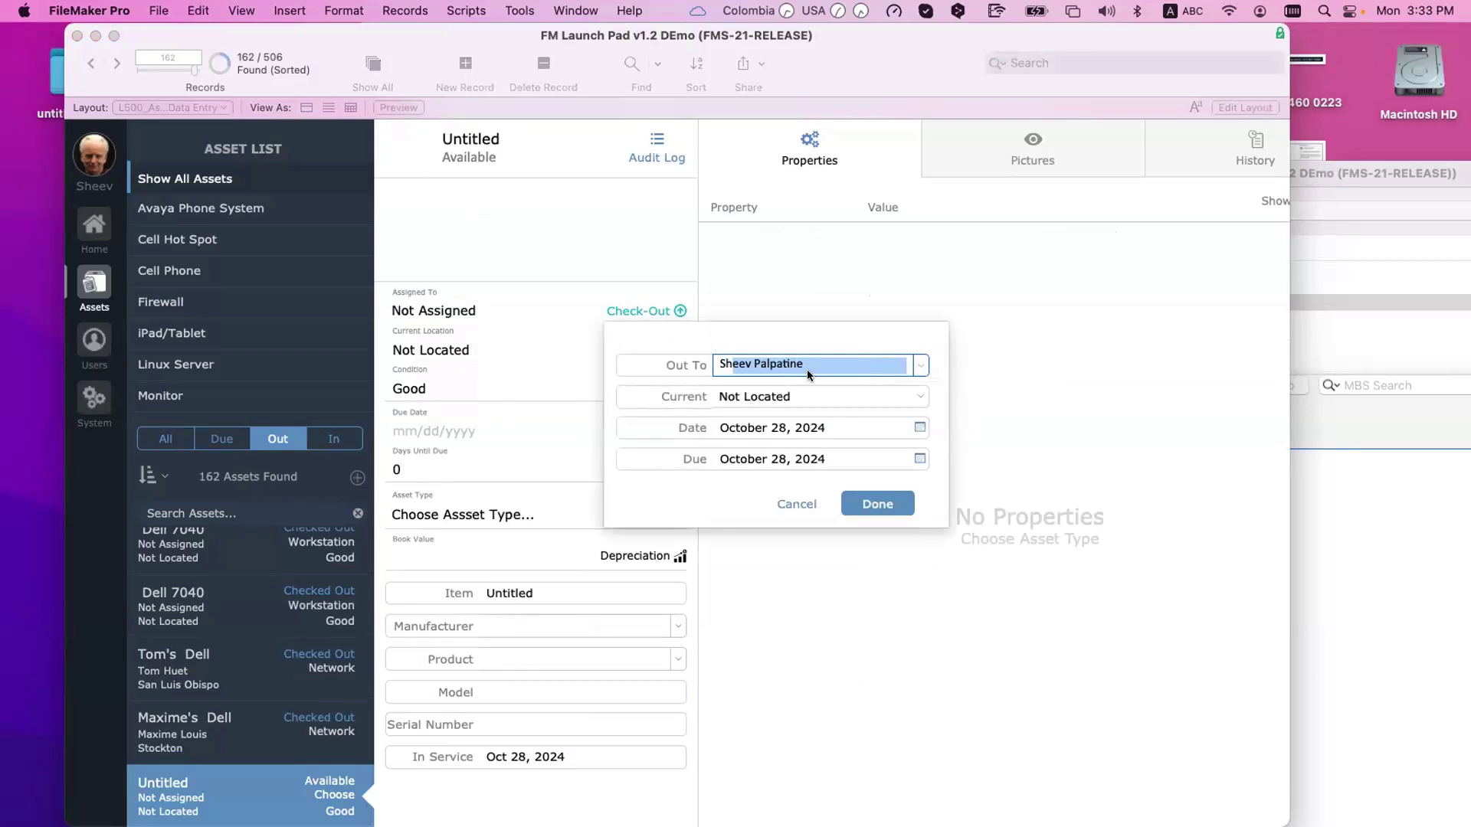
pyautogui.press('Tab')
pyautogui.click(789, 397)
pyautogui.click(659, 388)
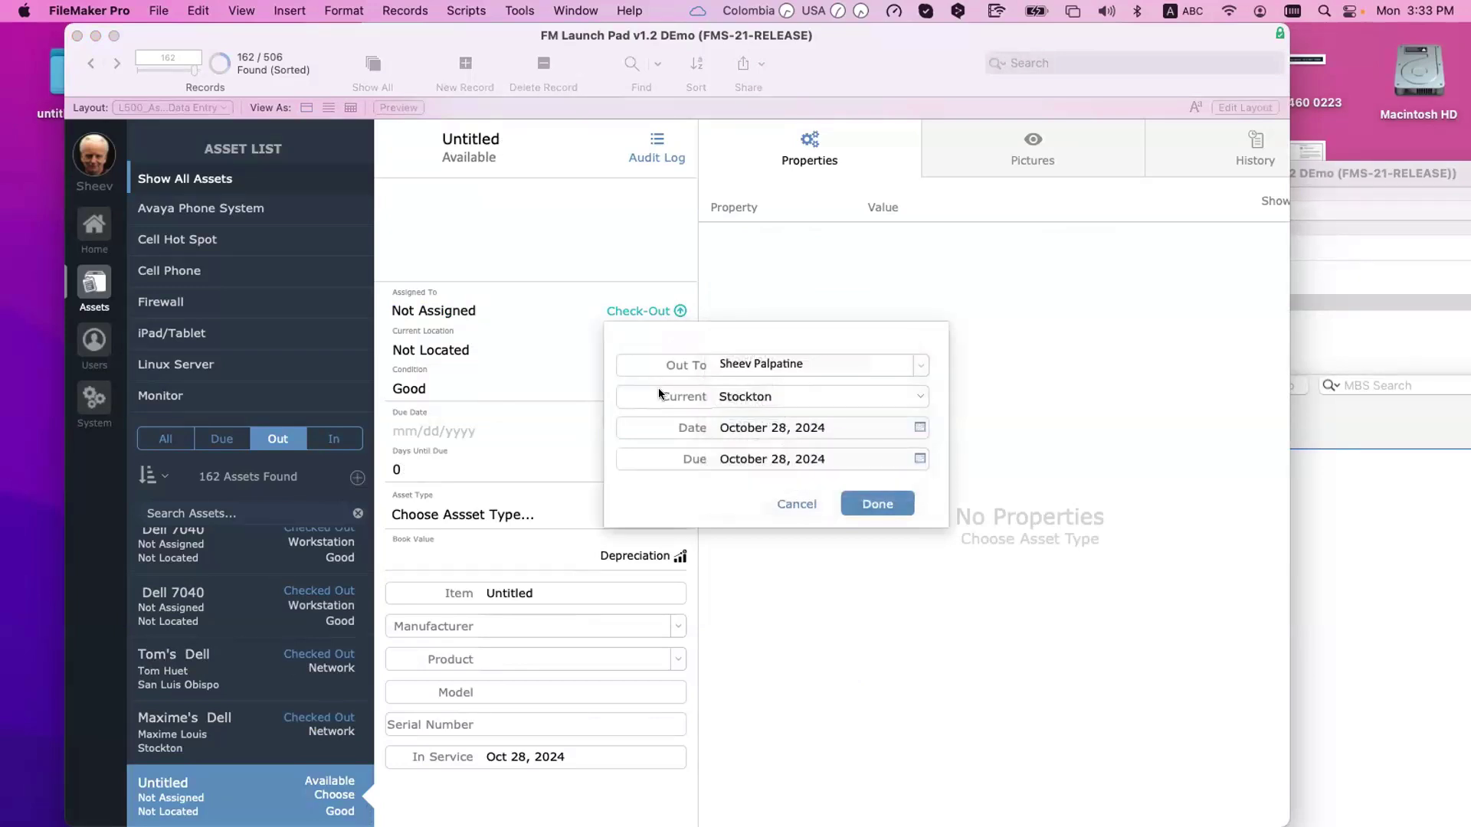
pyautogui.click(763, 356)
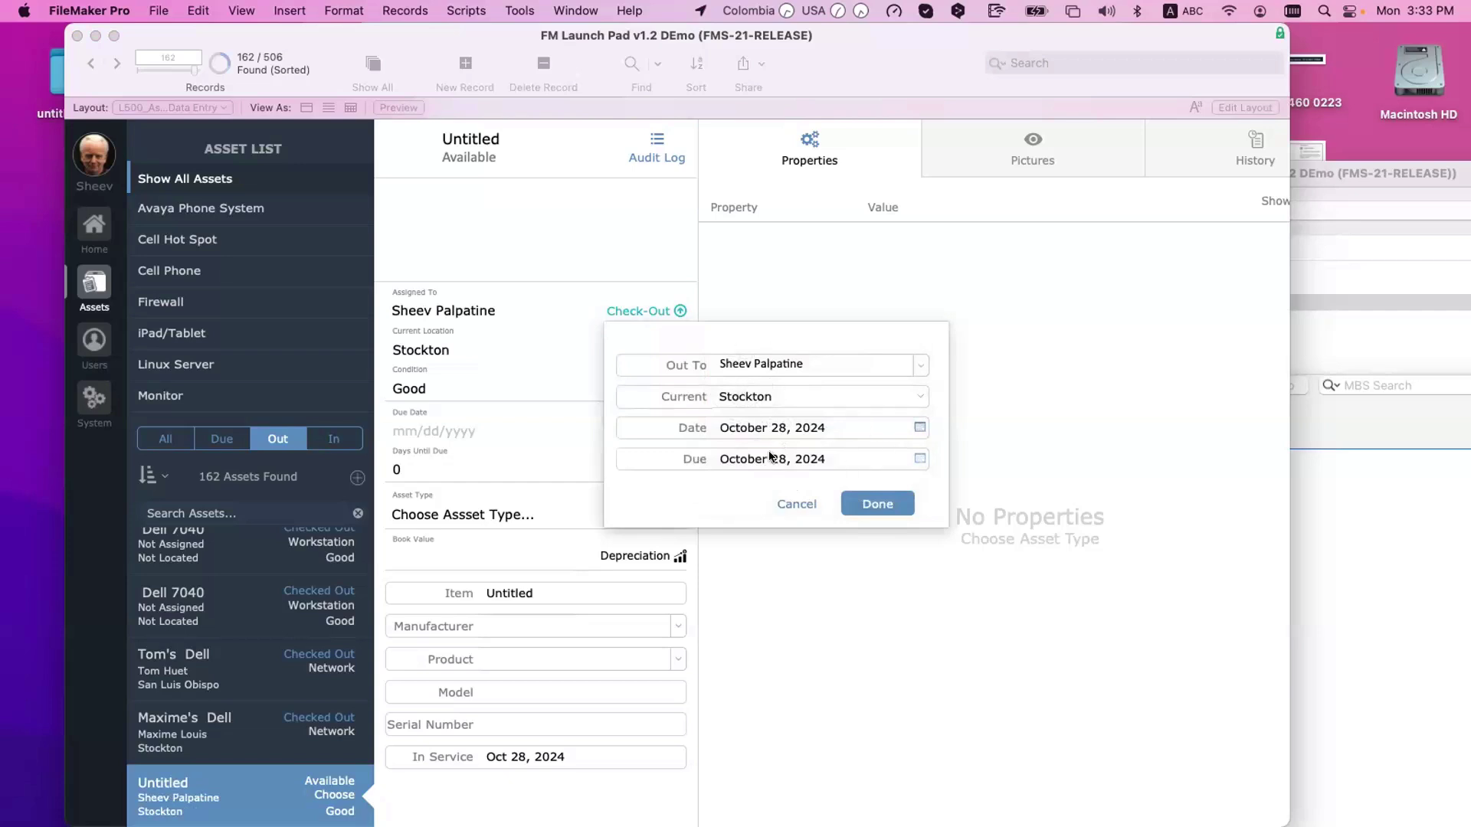
pyautogui.click(908, 430)
pyautogui.click(919, 428)
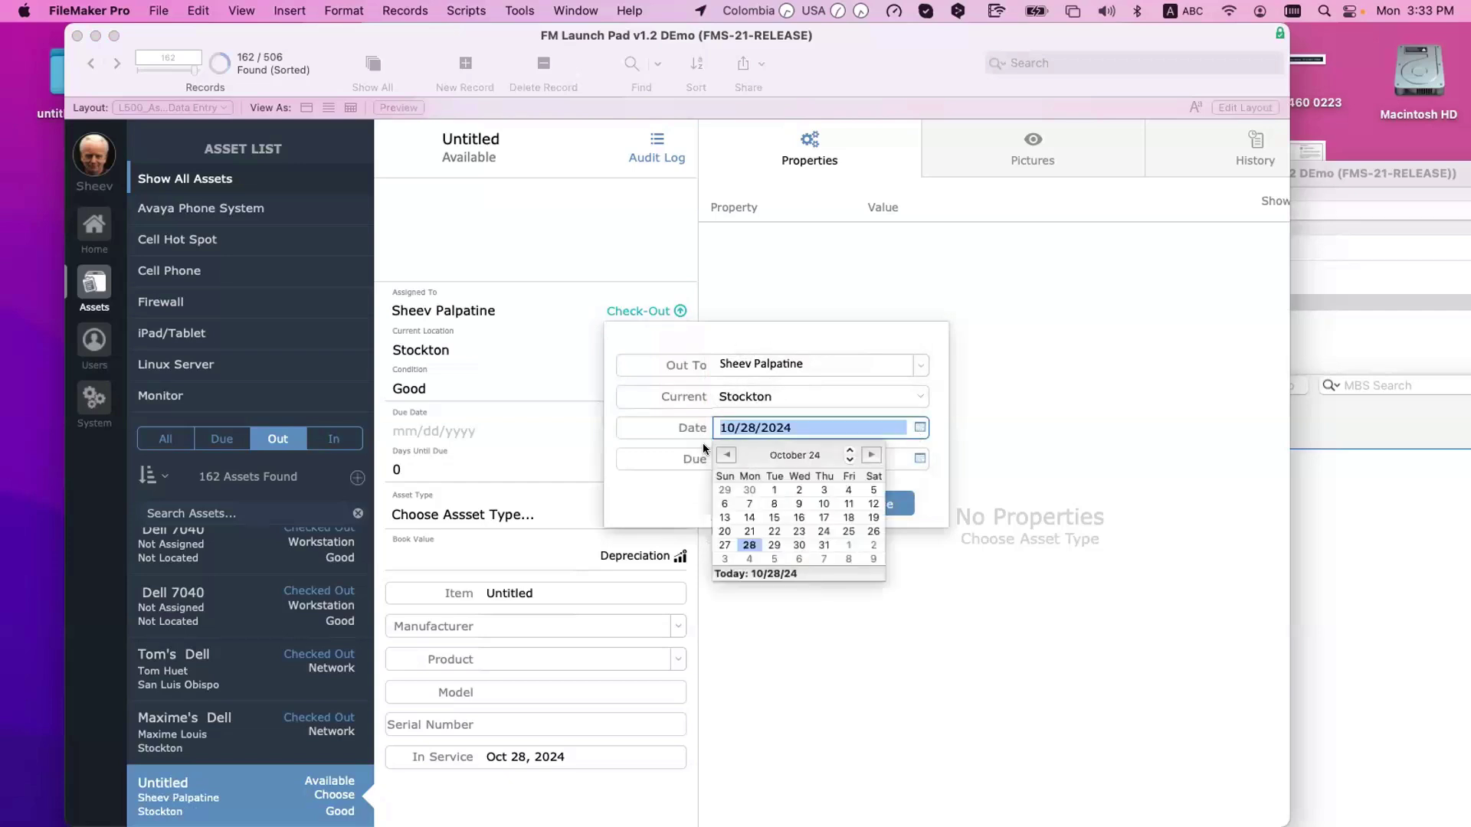
pyautogui.click(726, 455)
pyautogui.click(726, 455)
pyautogui.click(726, 455)
pyautogui.click(726, 455)
pyautogui.click(726, 455)
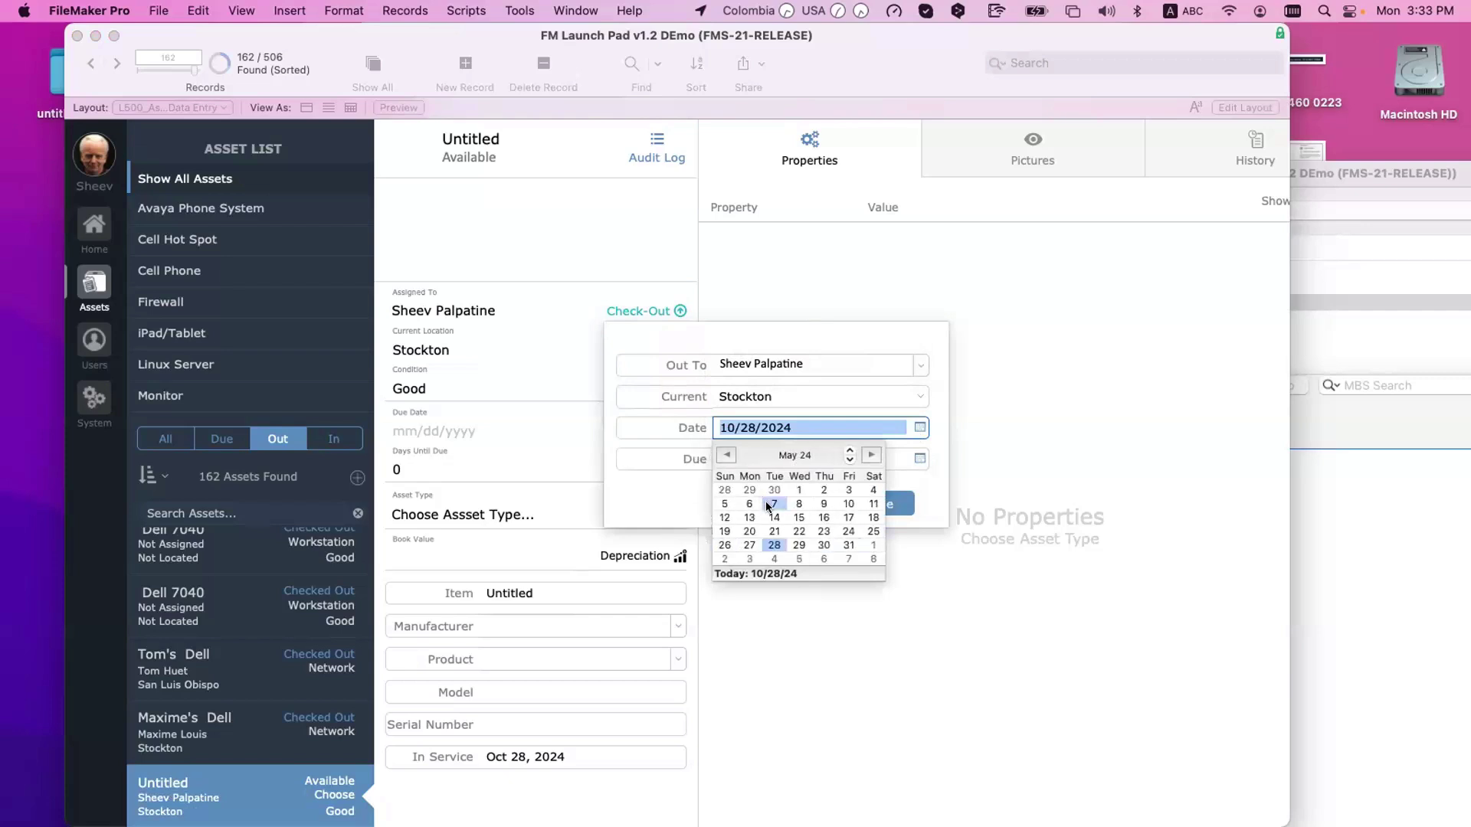
pyautogui.press('Escape')
pyautogui.click(752, 440)
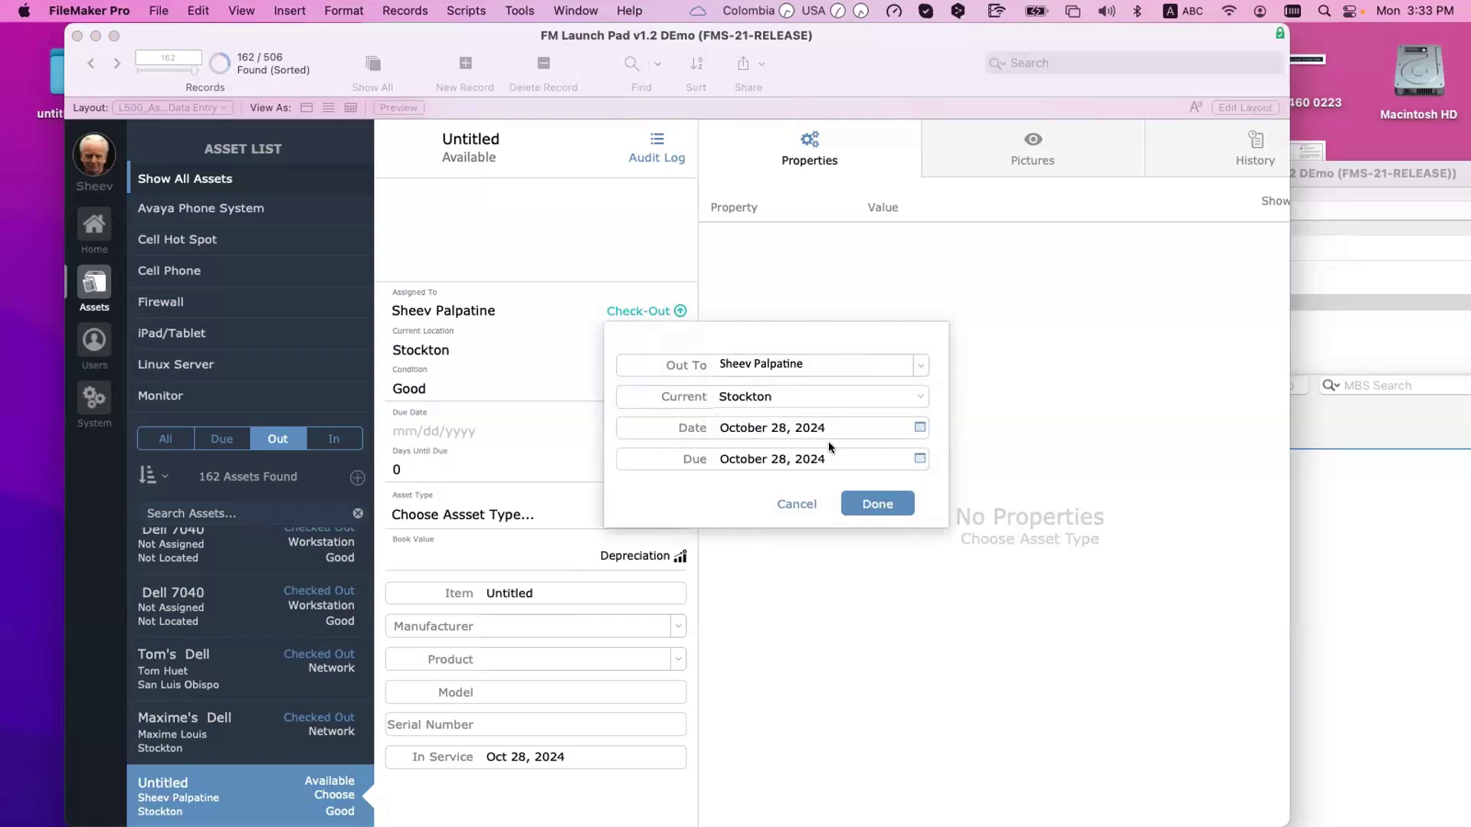
# - Complete the new asset's check-out and add a second untitled asset
pyautogui.click(873, 510)
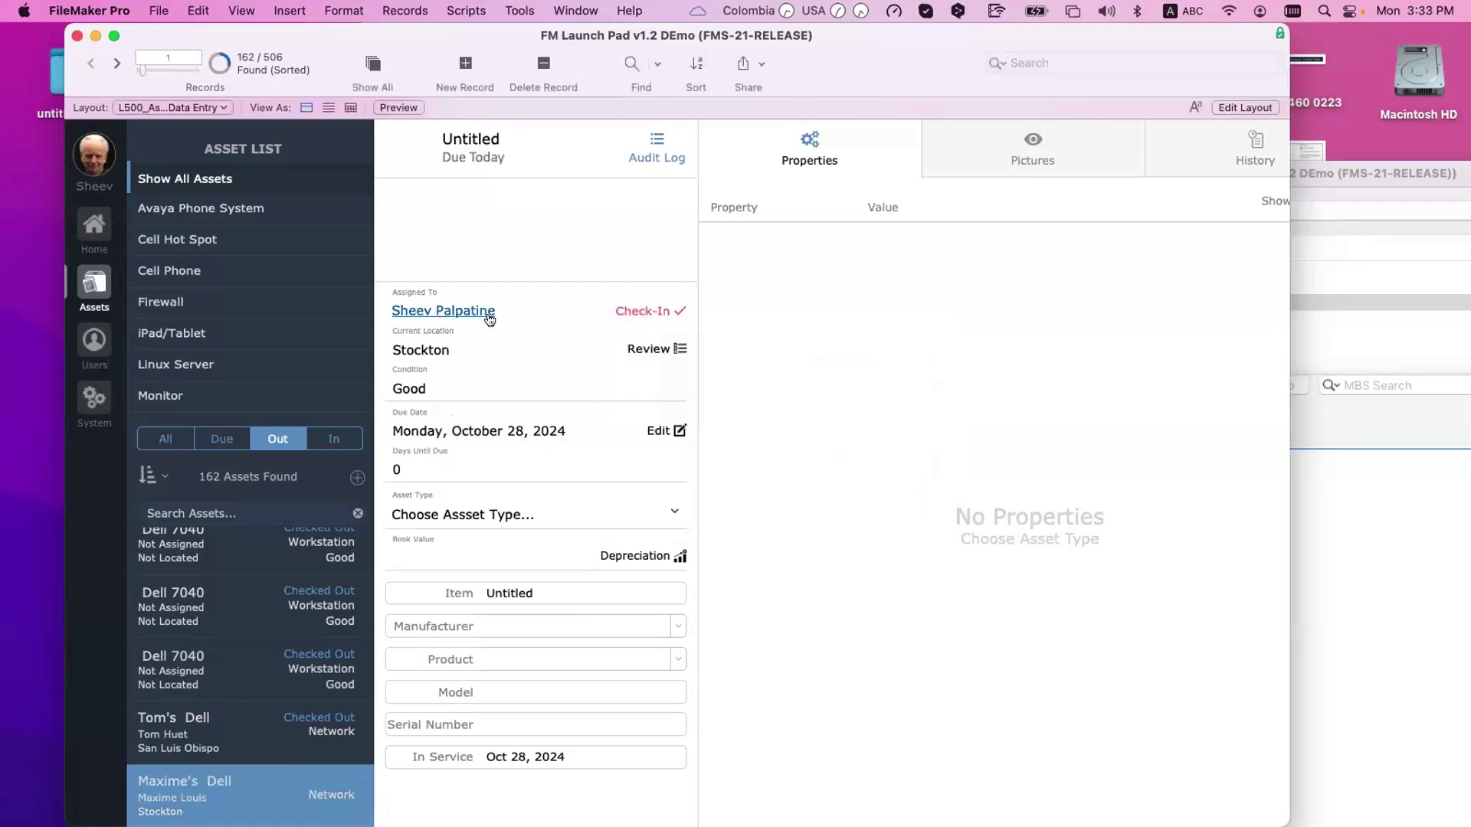
pyautogui.click(357, 477)
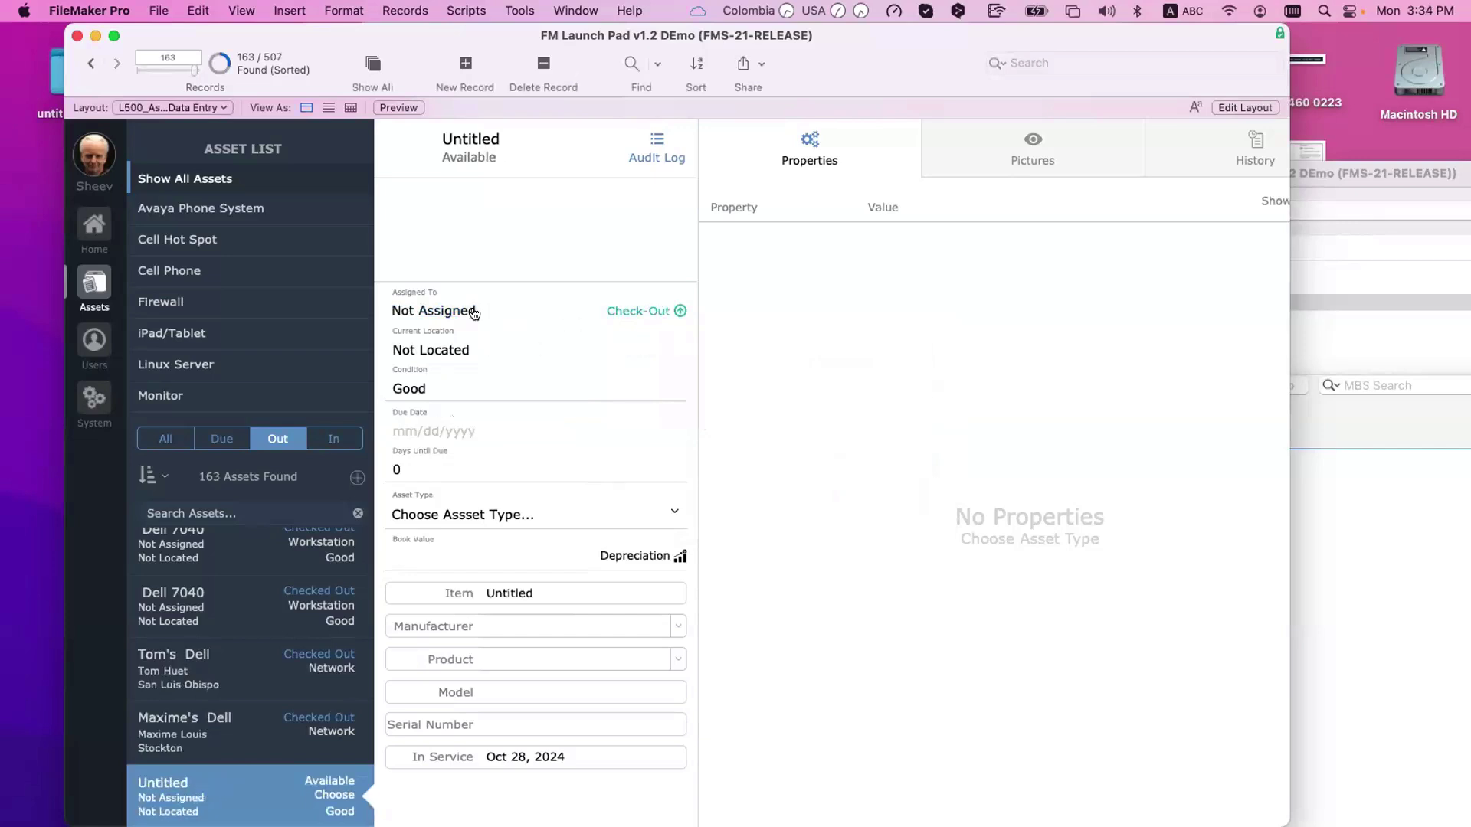
# - Check out the second new asset to the logged-in user at Stockton, keeping October 28, 2024 as the due date
pyautogui.click(609, 309)
pyautogui.click(806, 363)
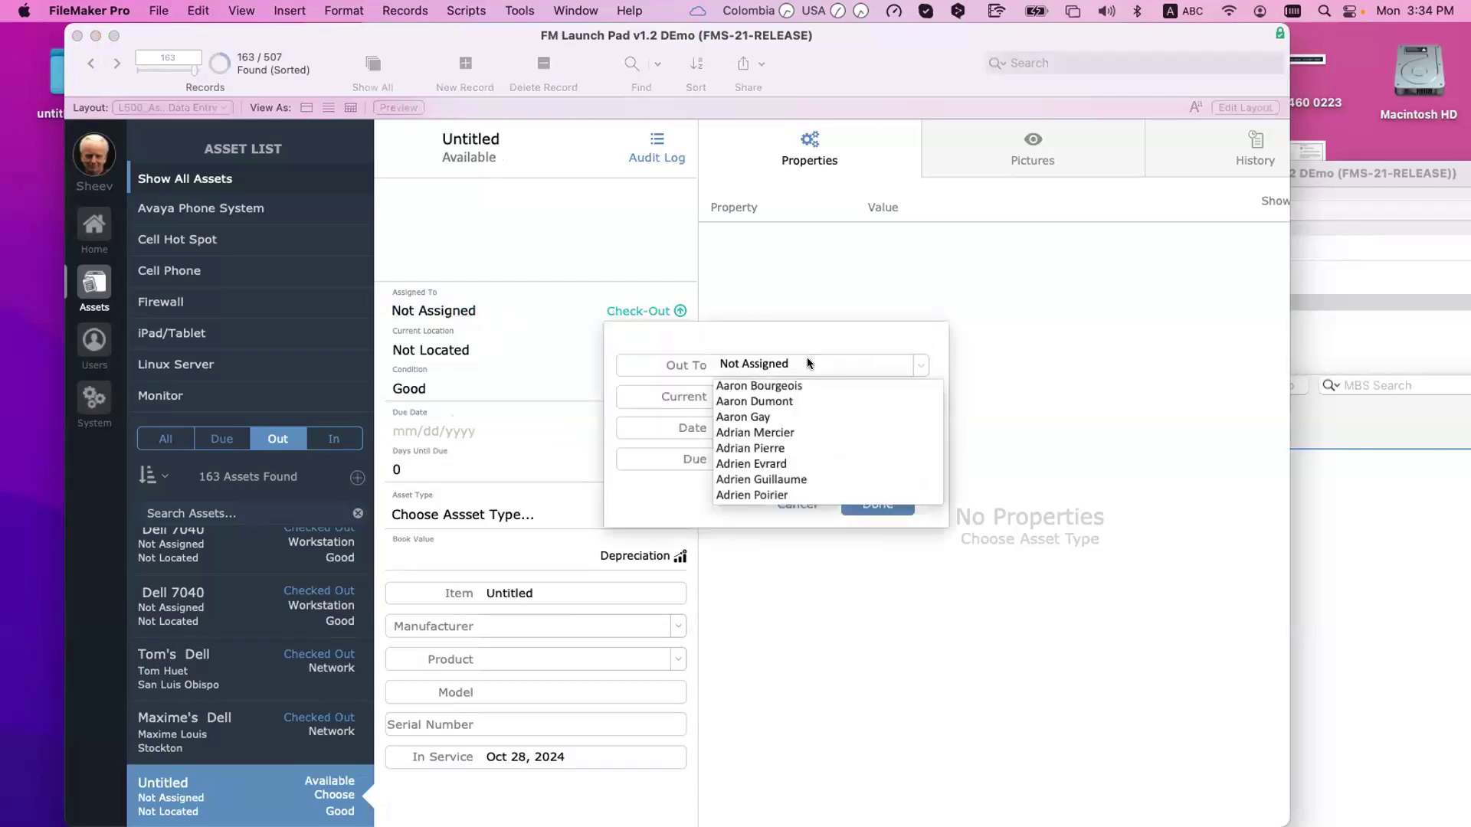
pyautogui.doubleClick(807, 363)
pyautogui.tripleClick(806, 359)
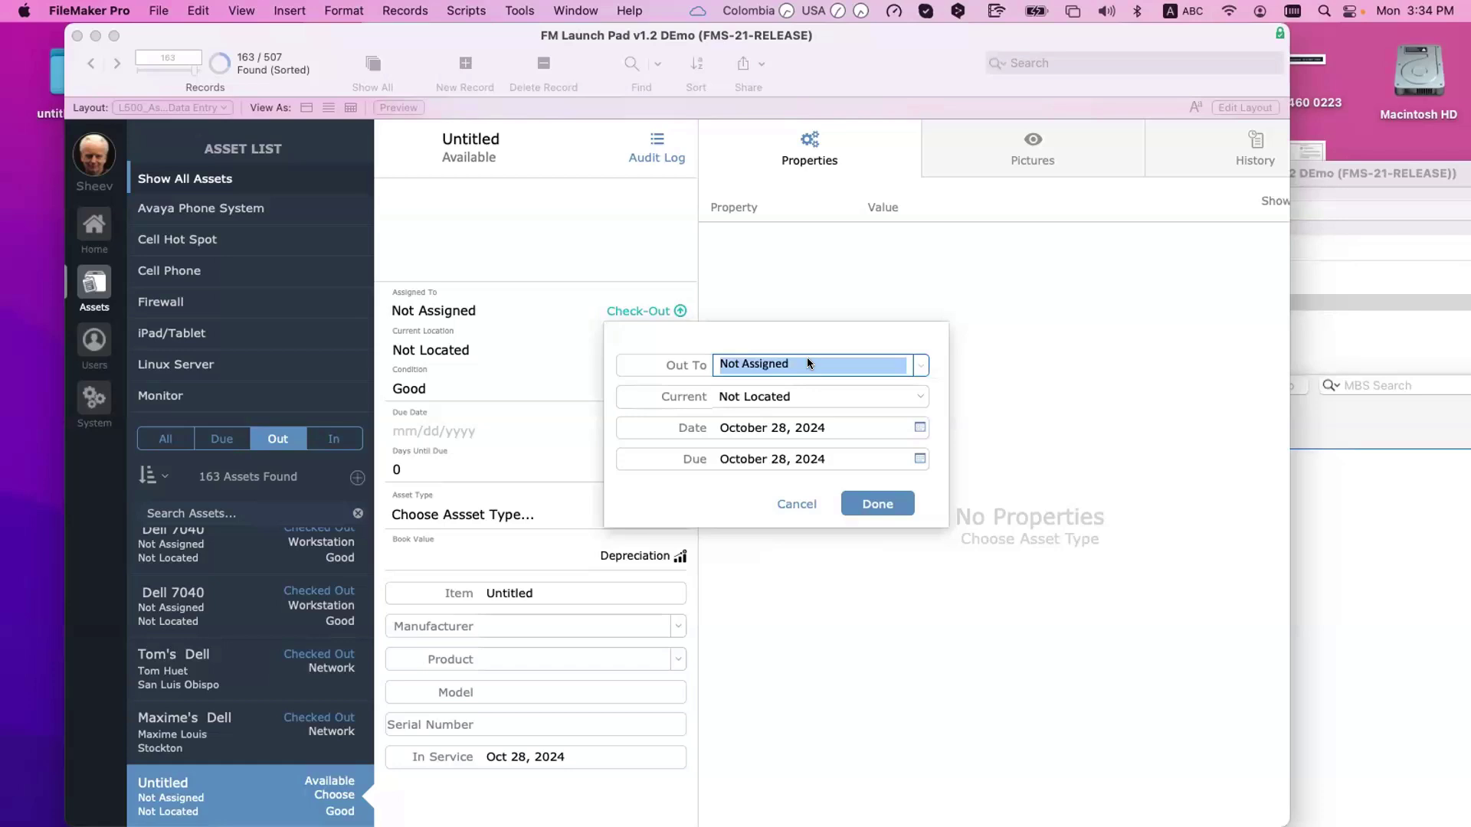
pyautogui.write('Sheev Palpatine')
pyautogui.press('Return')
pyautogui.press('Tab')
pyautogui.click(678, 491)
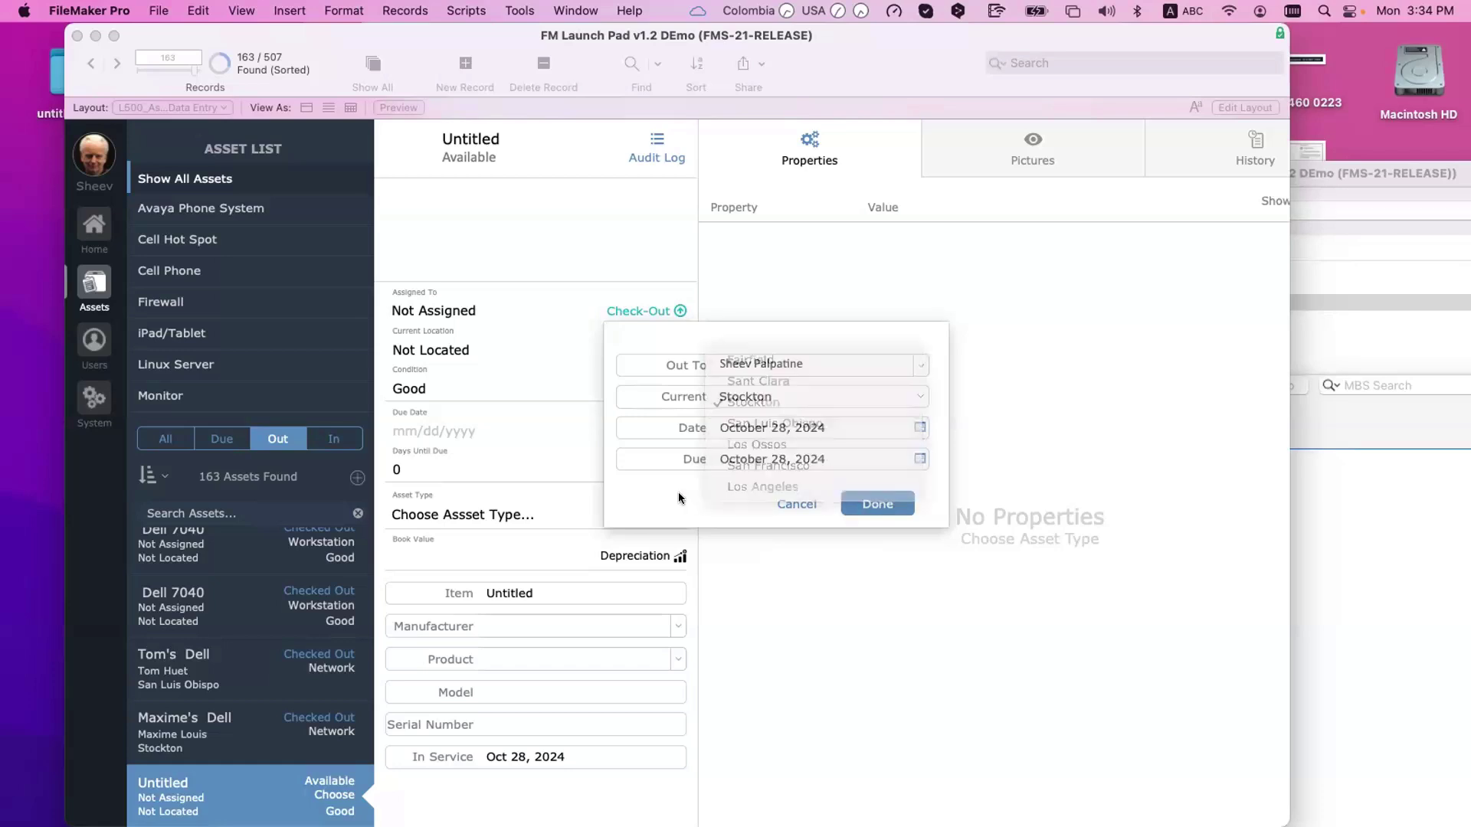
pyautogui.click(873, 503)
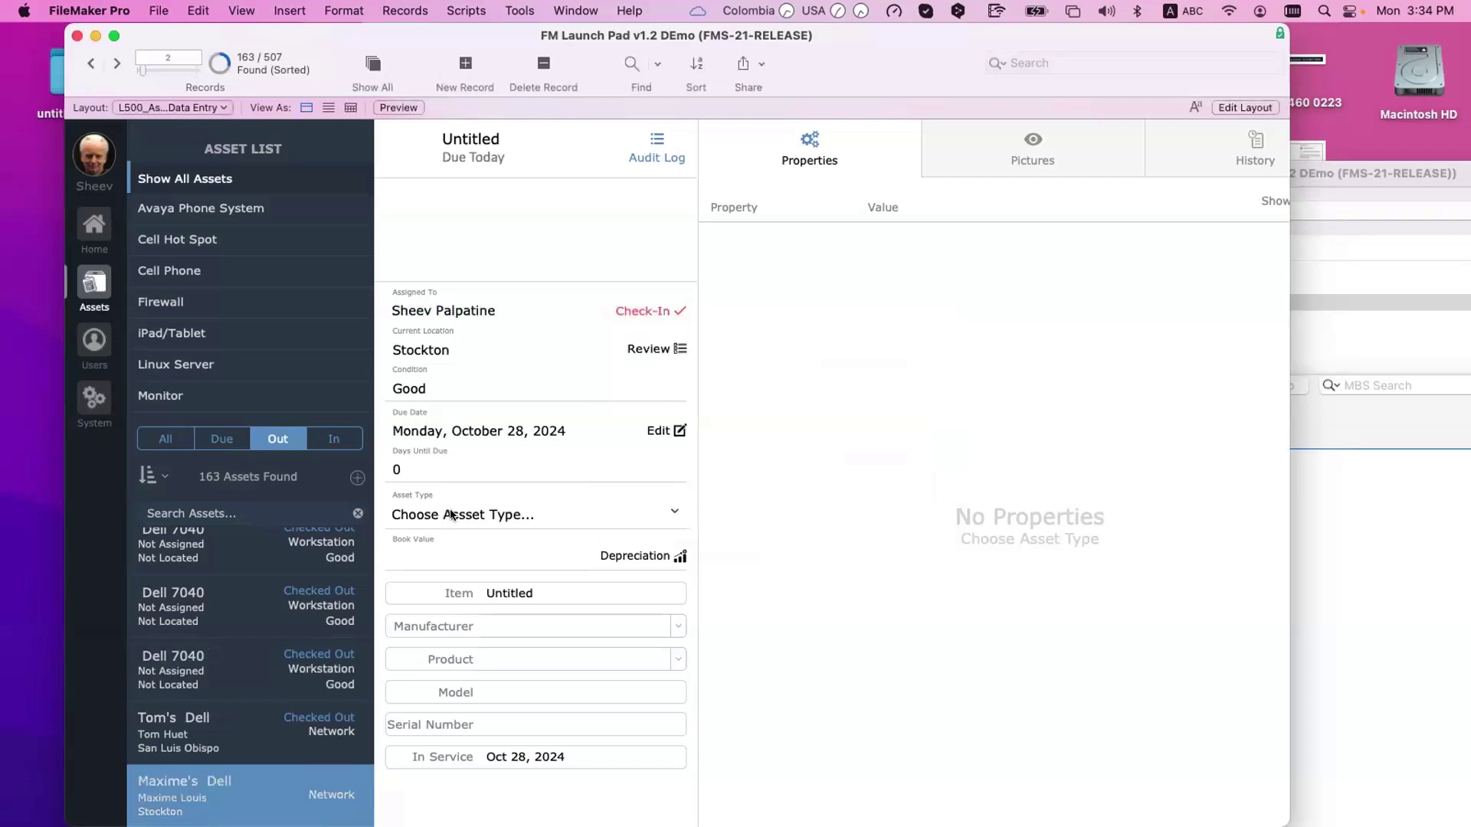
# - Name the second new asset's item Ipad
pyautogui.click(542, 593)
pyautogui.press('super+a')
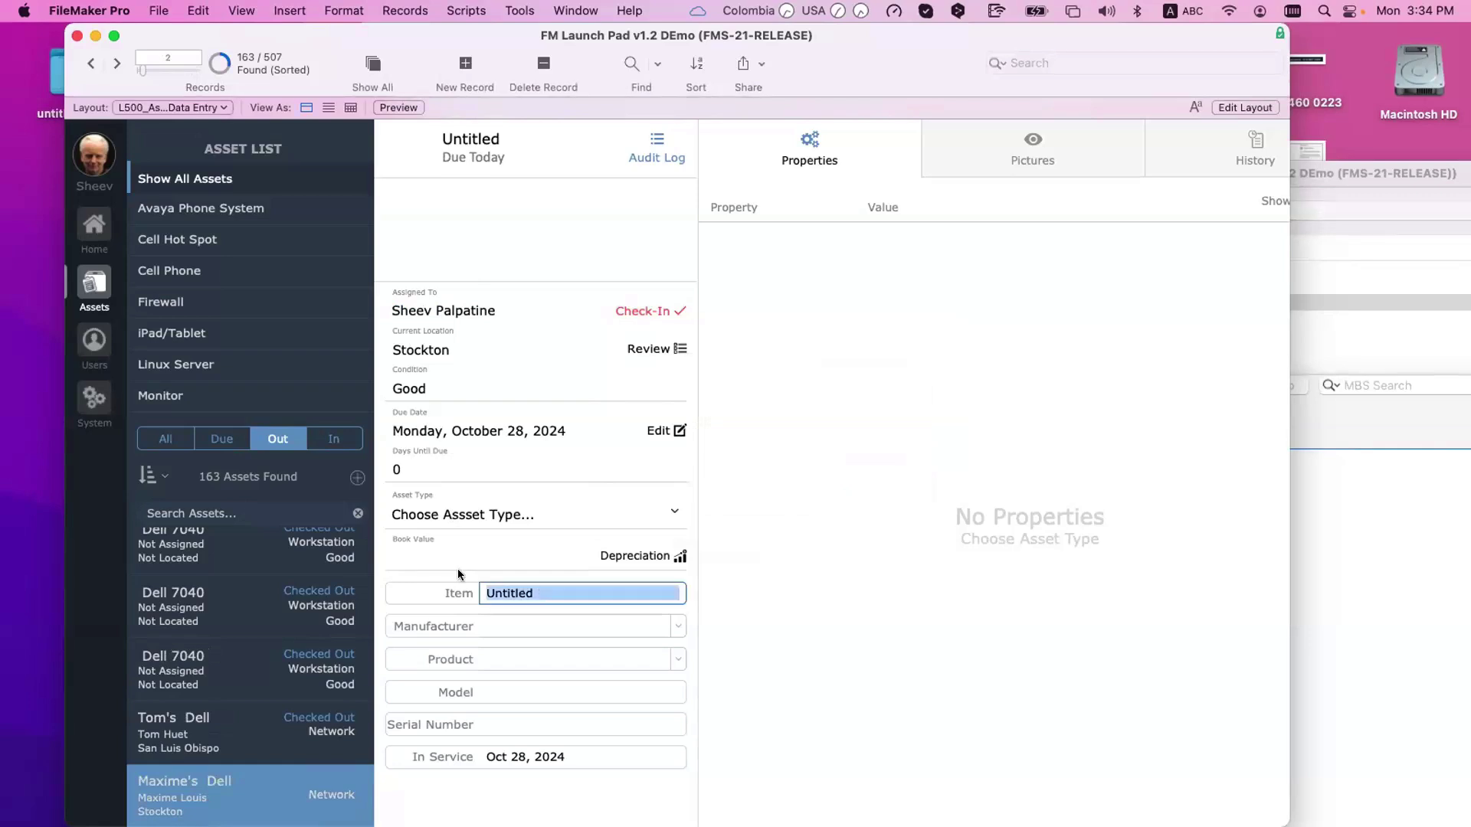
pyautogui.write('Iopad')
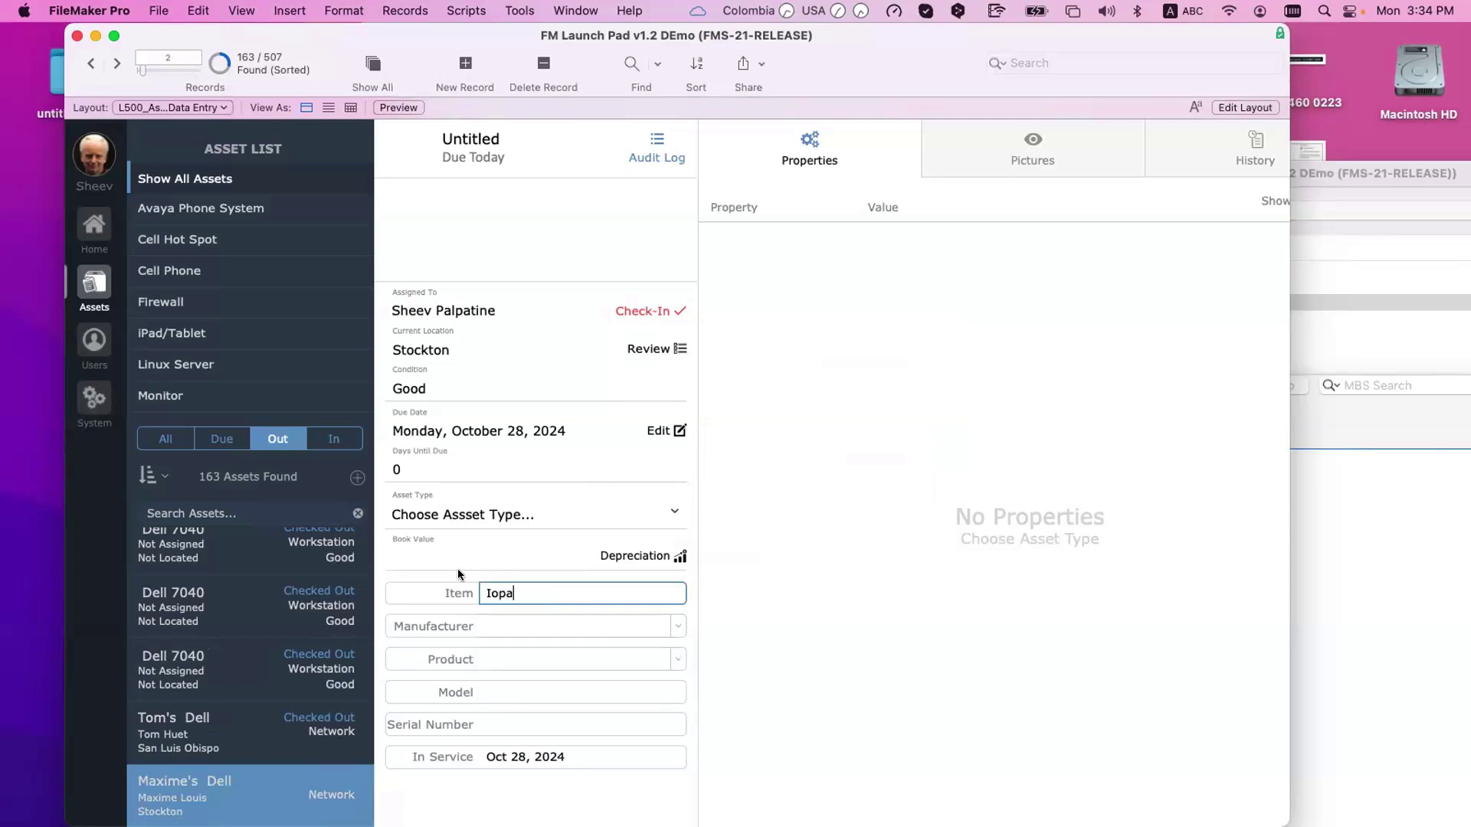
pyautogui.press('BackSpace')
pyautogui.press('BackSpace')
pyautogui.write('pad')
pyautogui.click(387, 639)
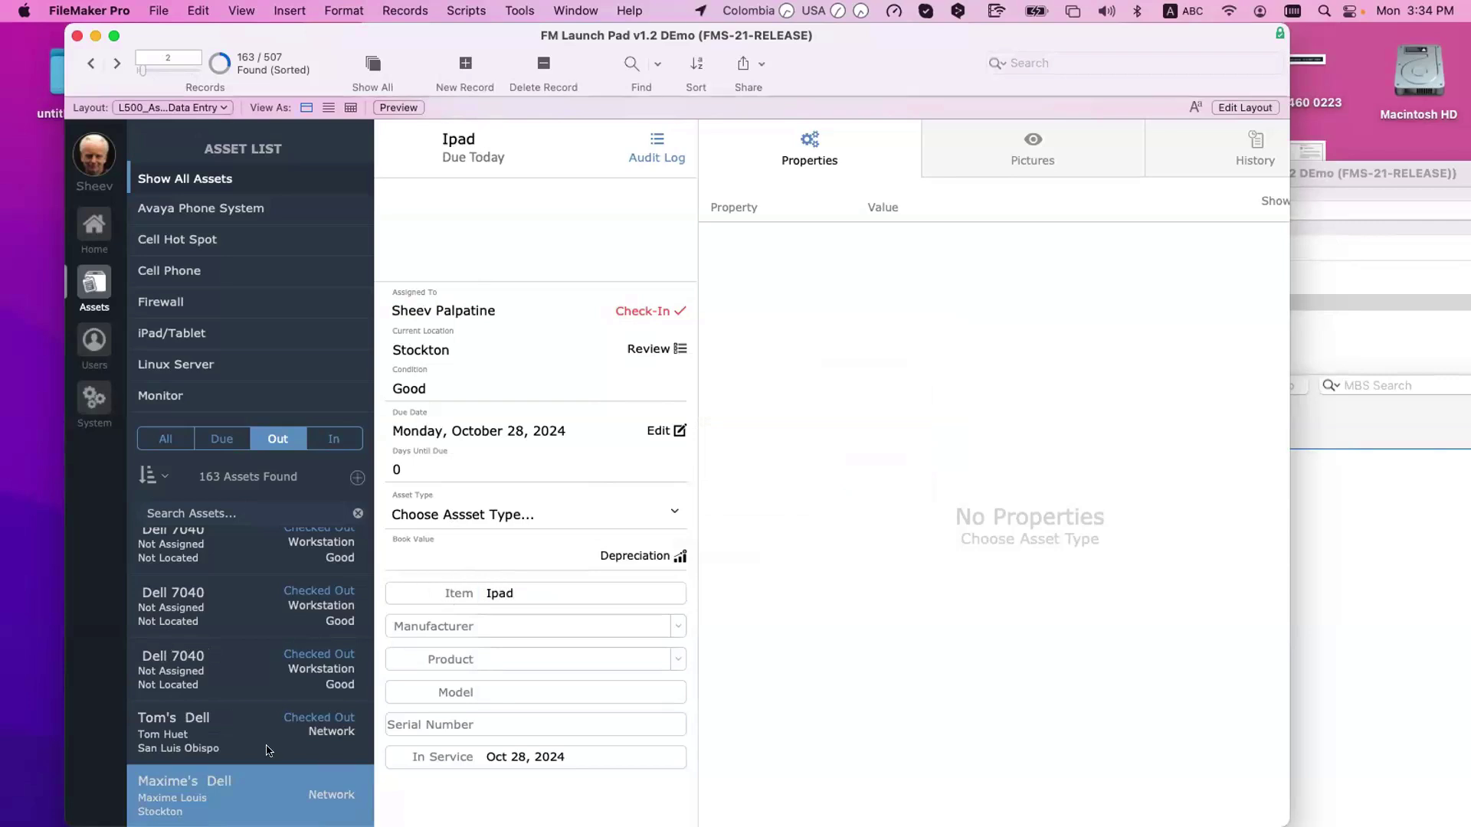
# - Select the remaining untitled asset due today in the asset list and name its item iPhone
pyautogui.scroll(-2, 253, 743)
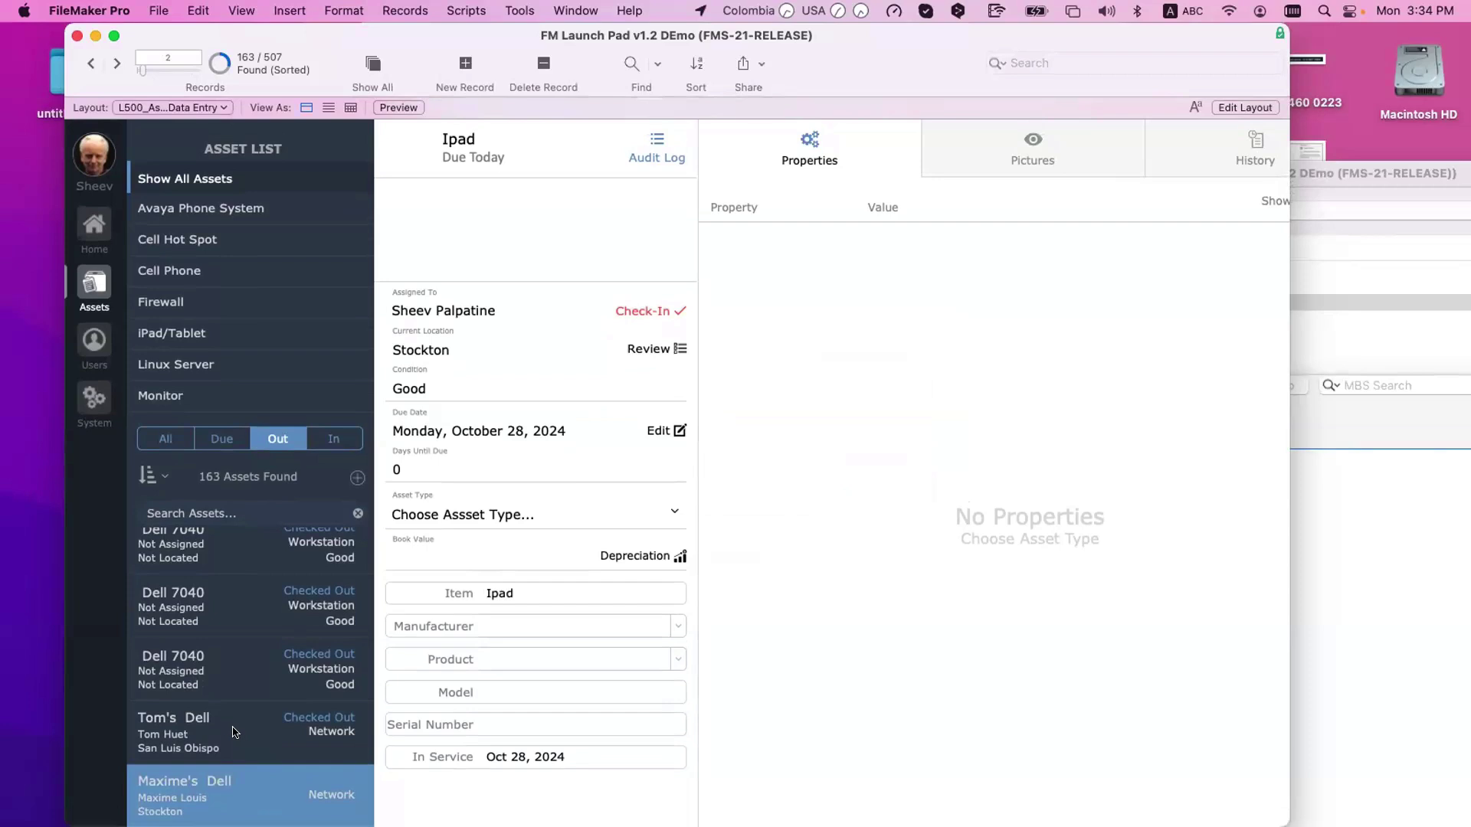
pyautogui.scroll(-2, 224, 659)
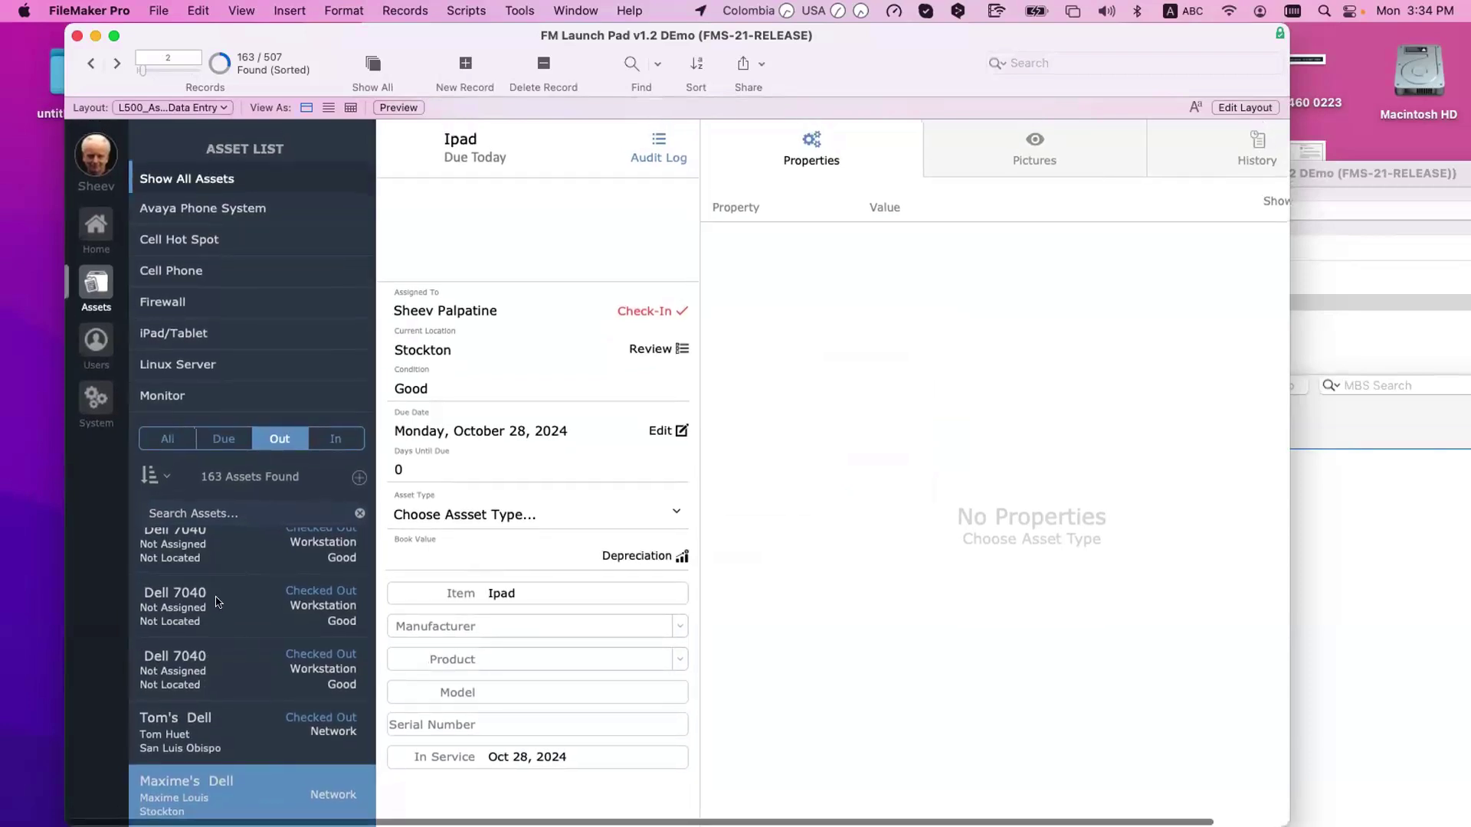
pyautogui.scroll(10, 249, 606)
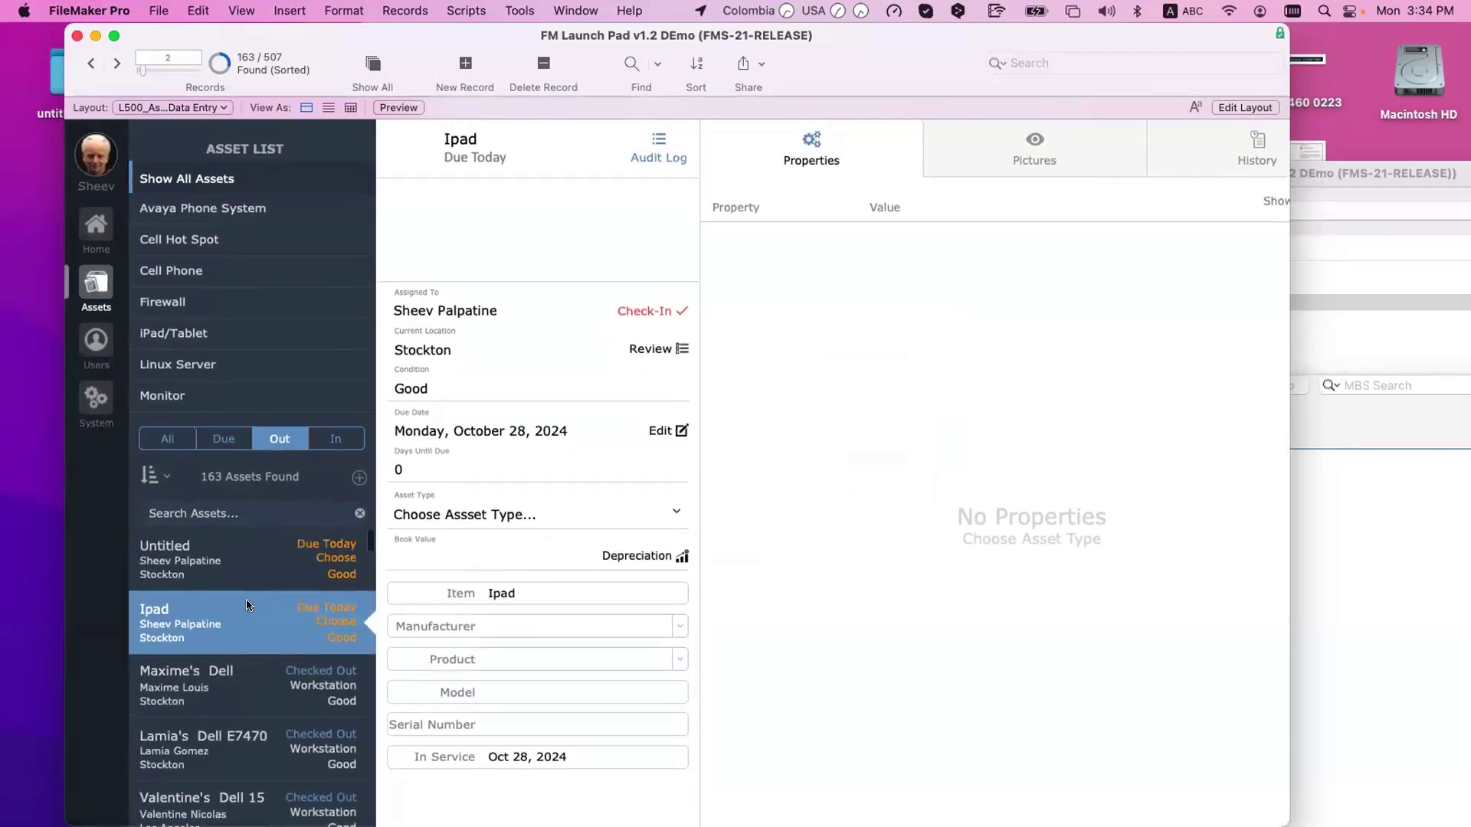
pyautogui.click(240, 566)
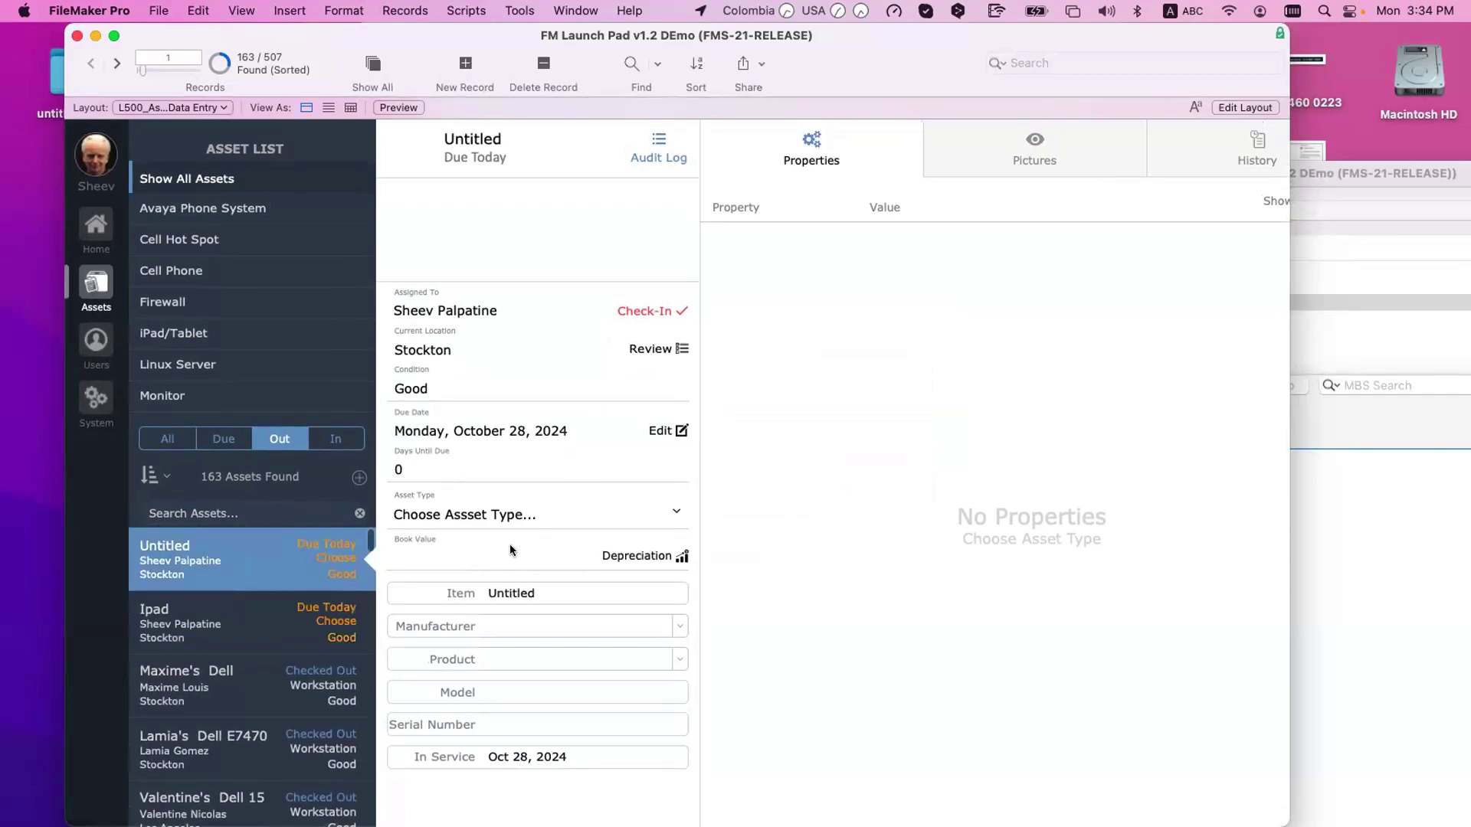
pyautogui.click(540, 593)
pyautogui.tripleClick(541, 591)
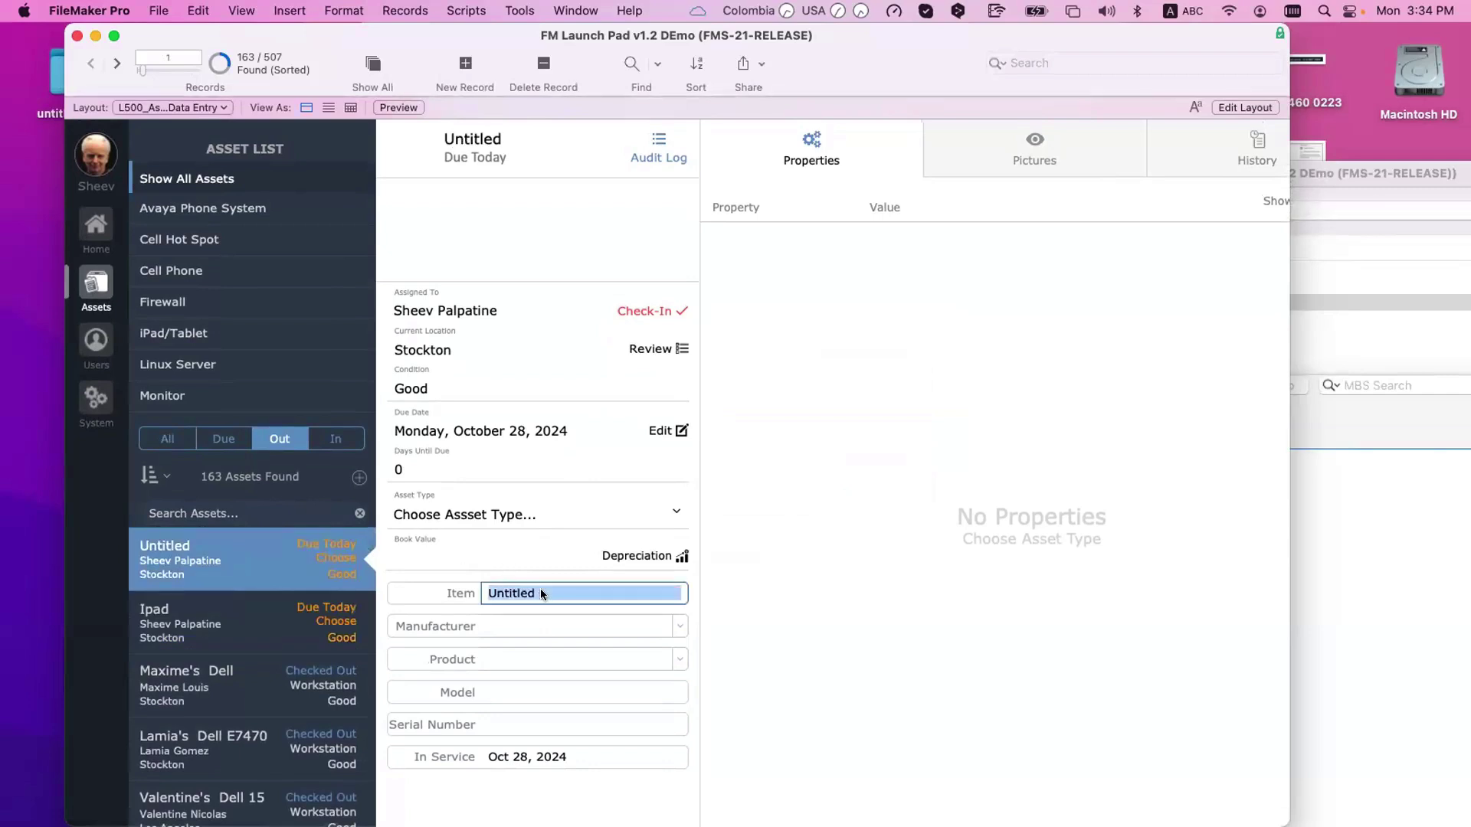
pyautogui.write('iPhone')
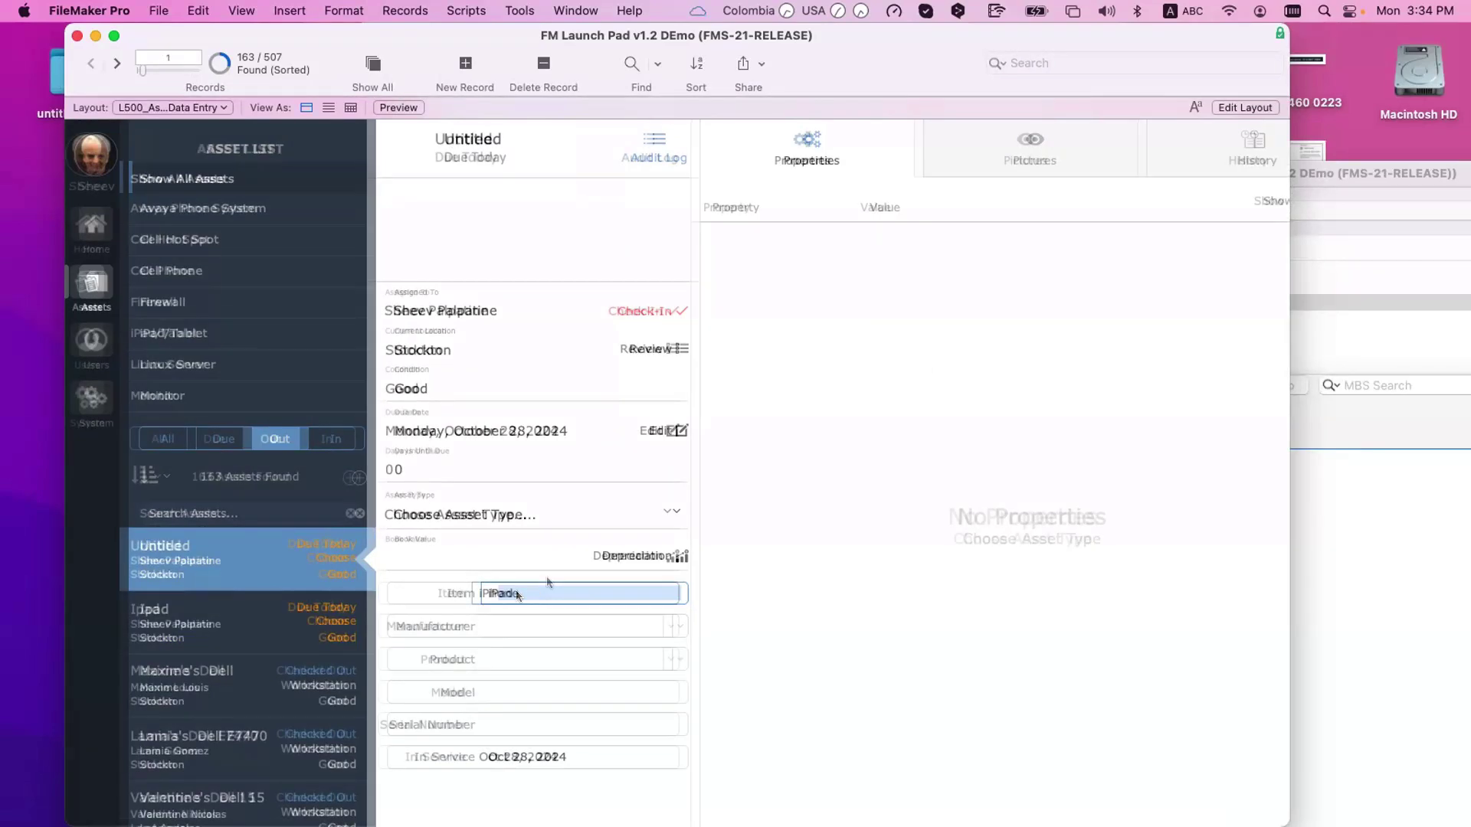
pyautogui.click(447, 590)
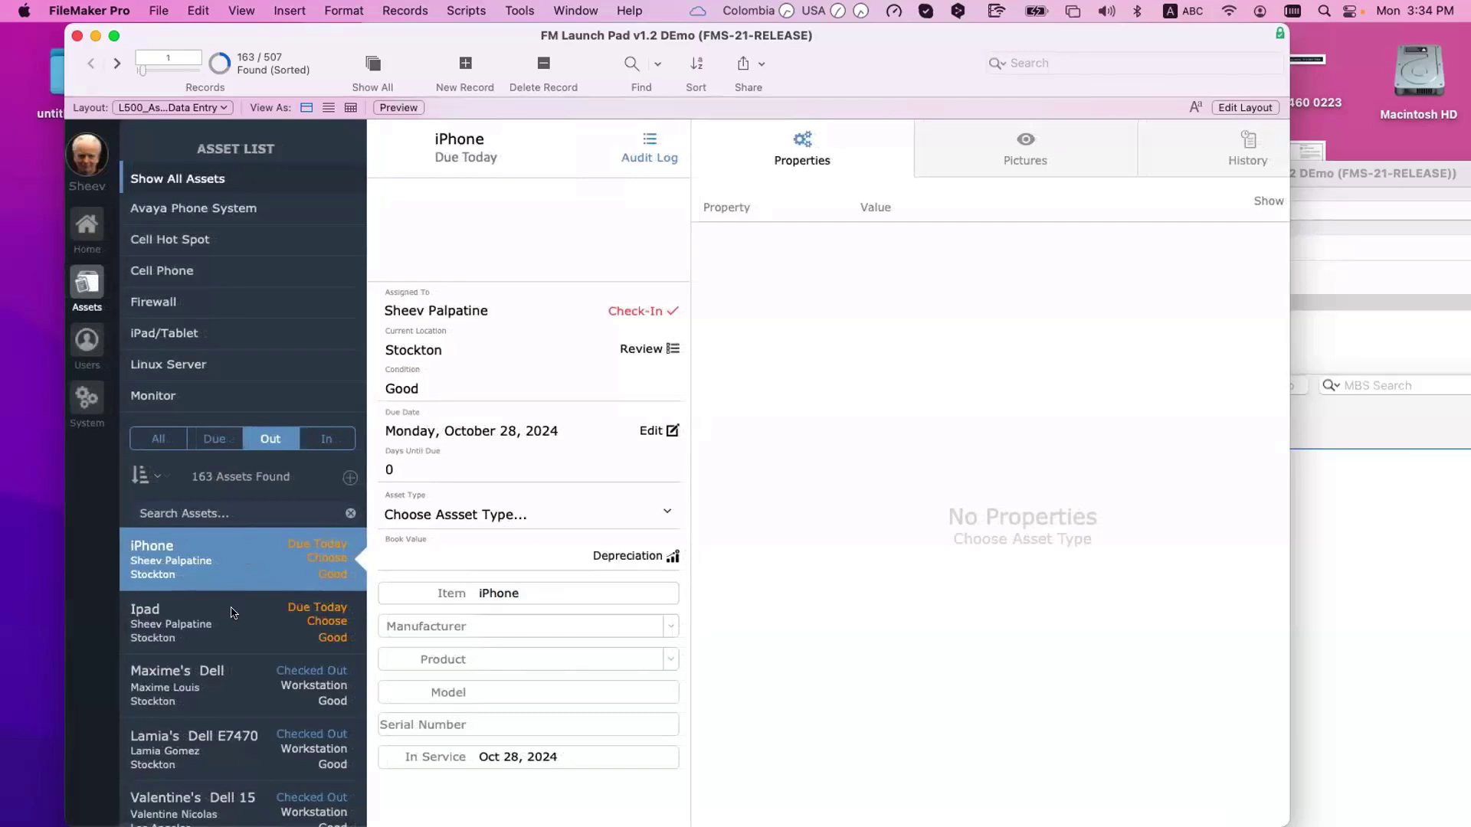
# - Return to the Home Screen and compare the records listed under My Assets and Due Assets
pyautogui.click(80, 230)
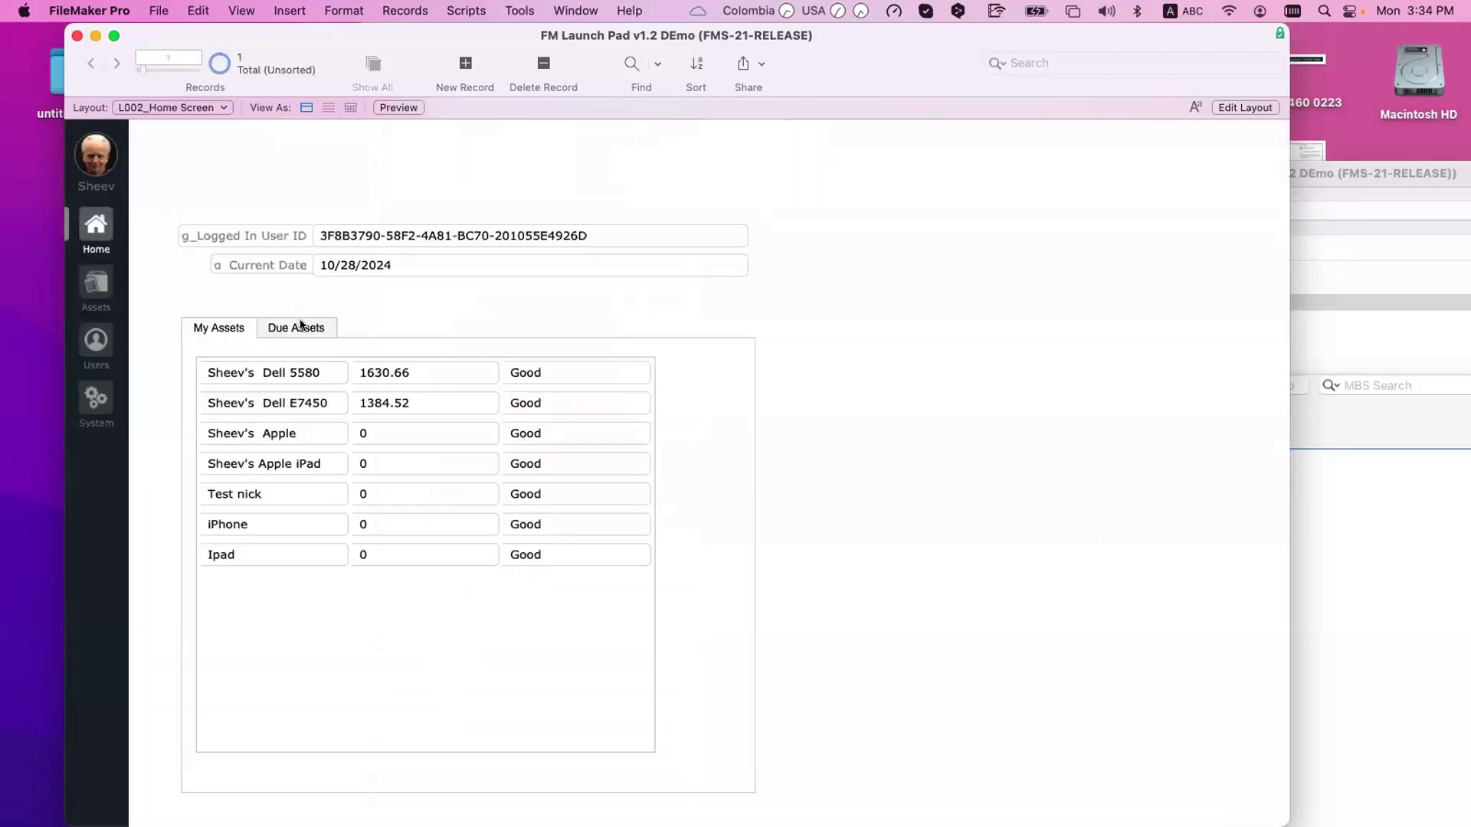
pyautogui.click(228, 330)
pyautogui.click(300, 323)
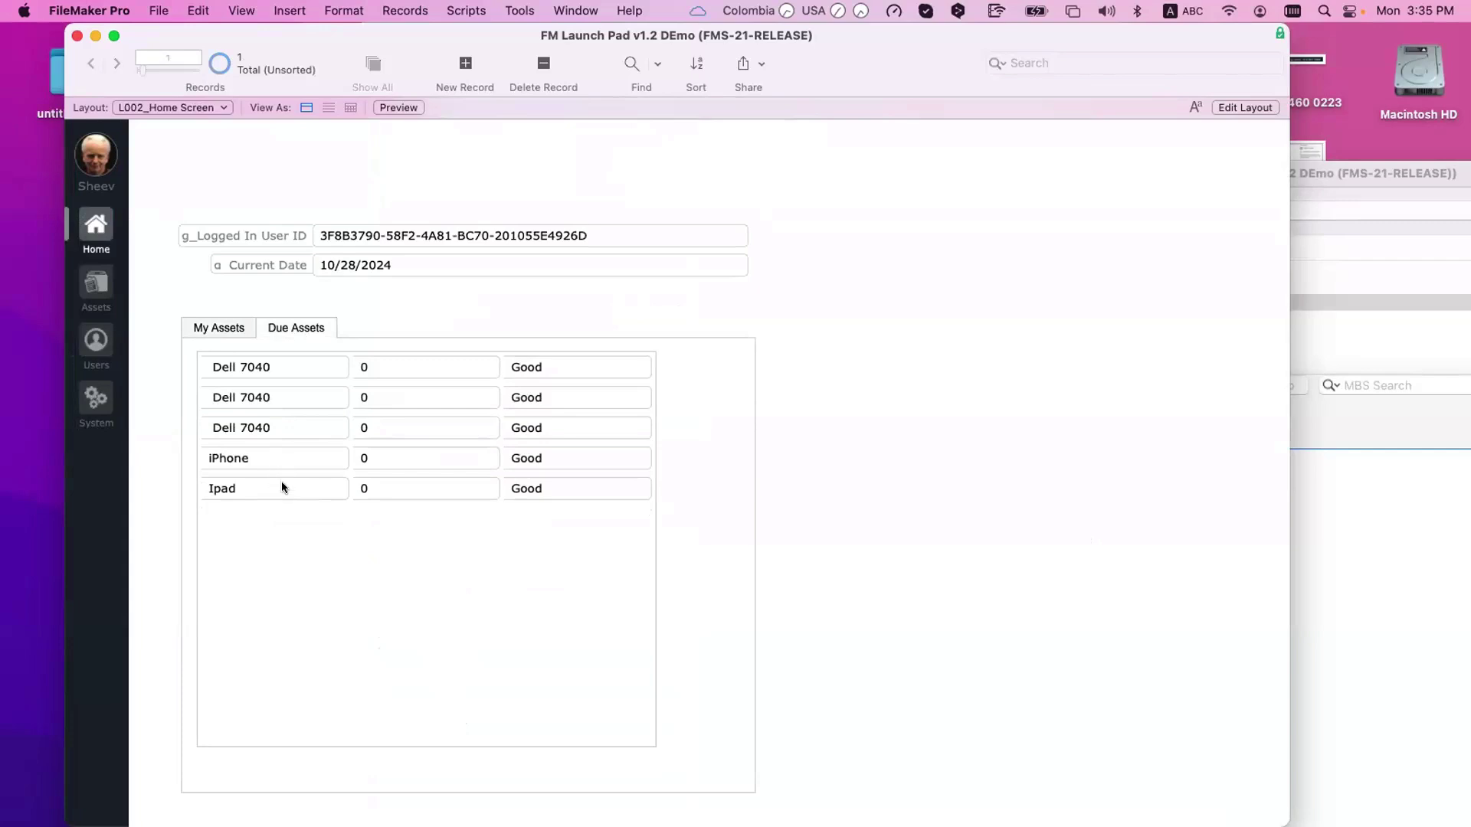
pyautogui.scroll(-2, 266, 461)
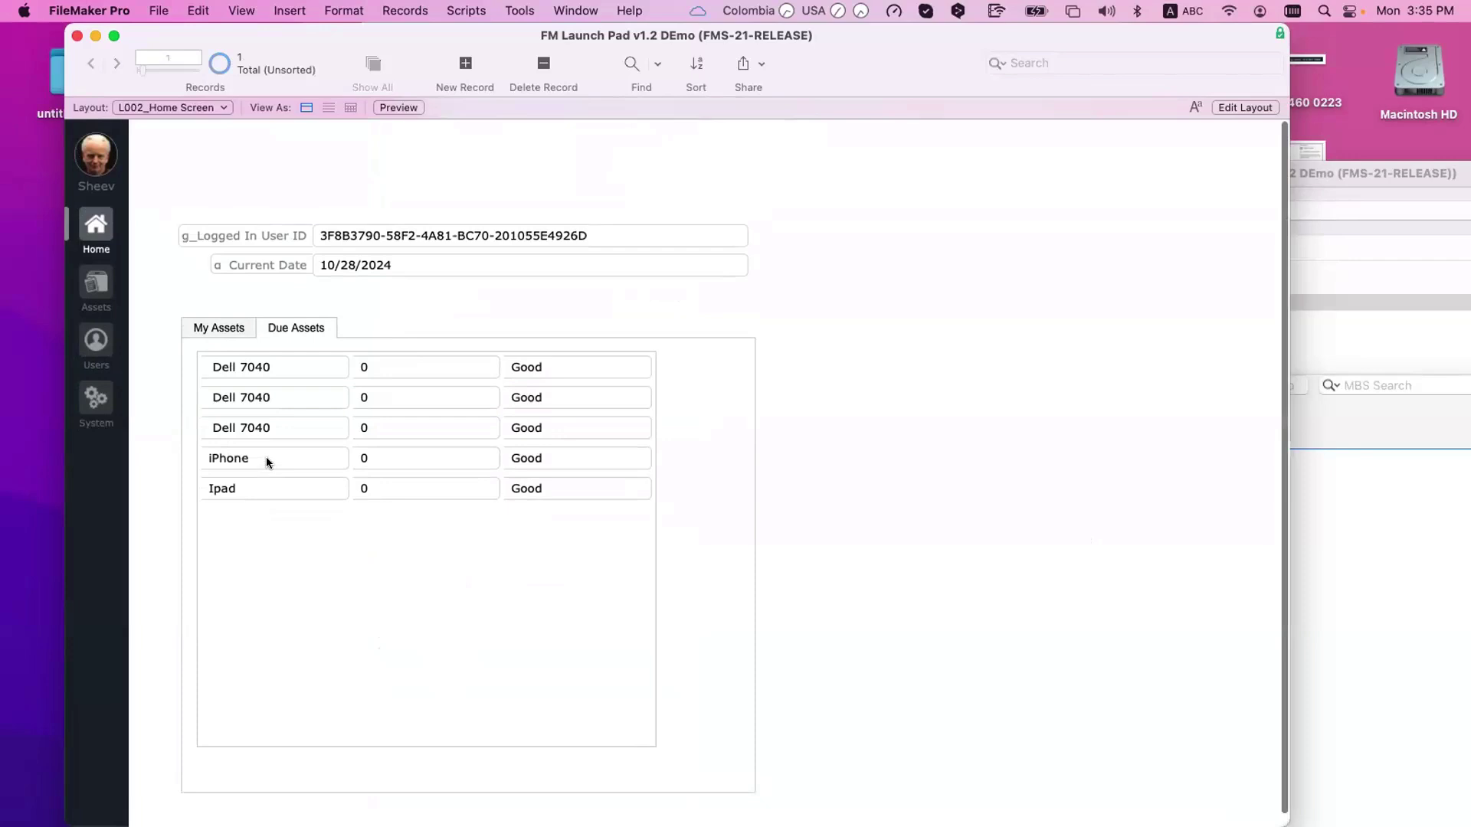
# - Open the database's relationships graph and locate the T06_HOME group with its asset relationships
pyautogui.press('super+shift+d')
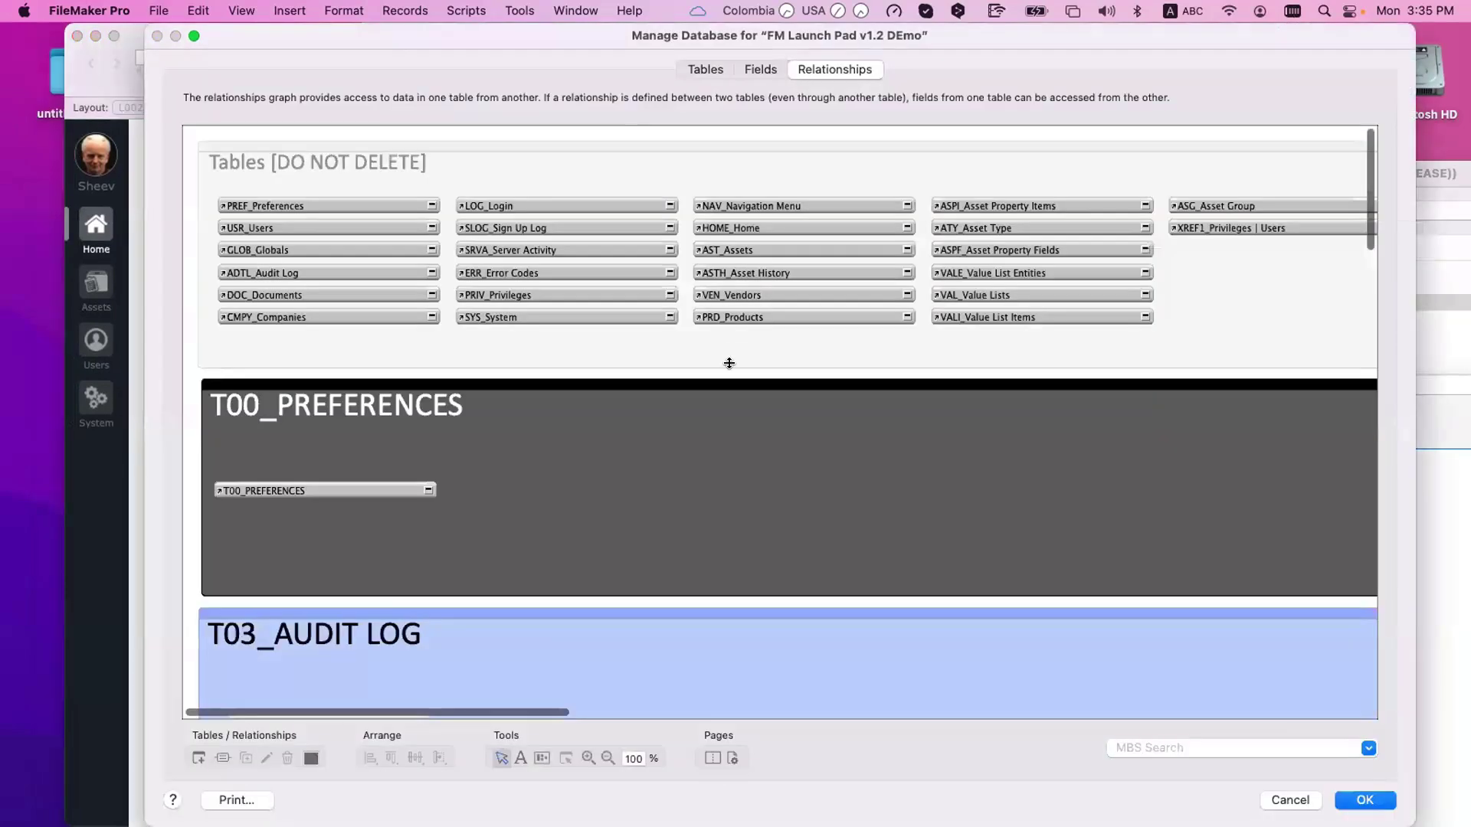
pyautogui.hscroll(10, 729, 362)
pyautogui.scroll(-10, 729, 368)
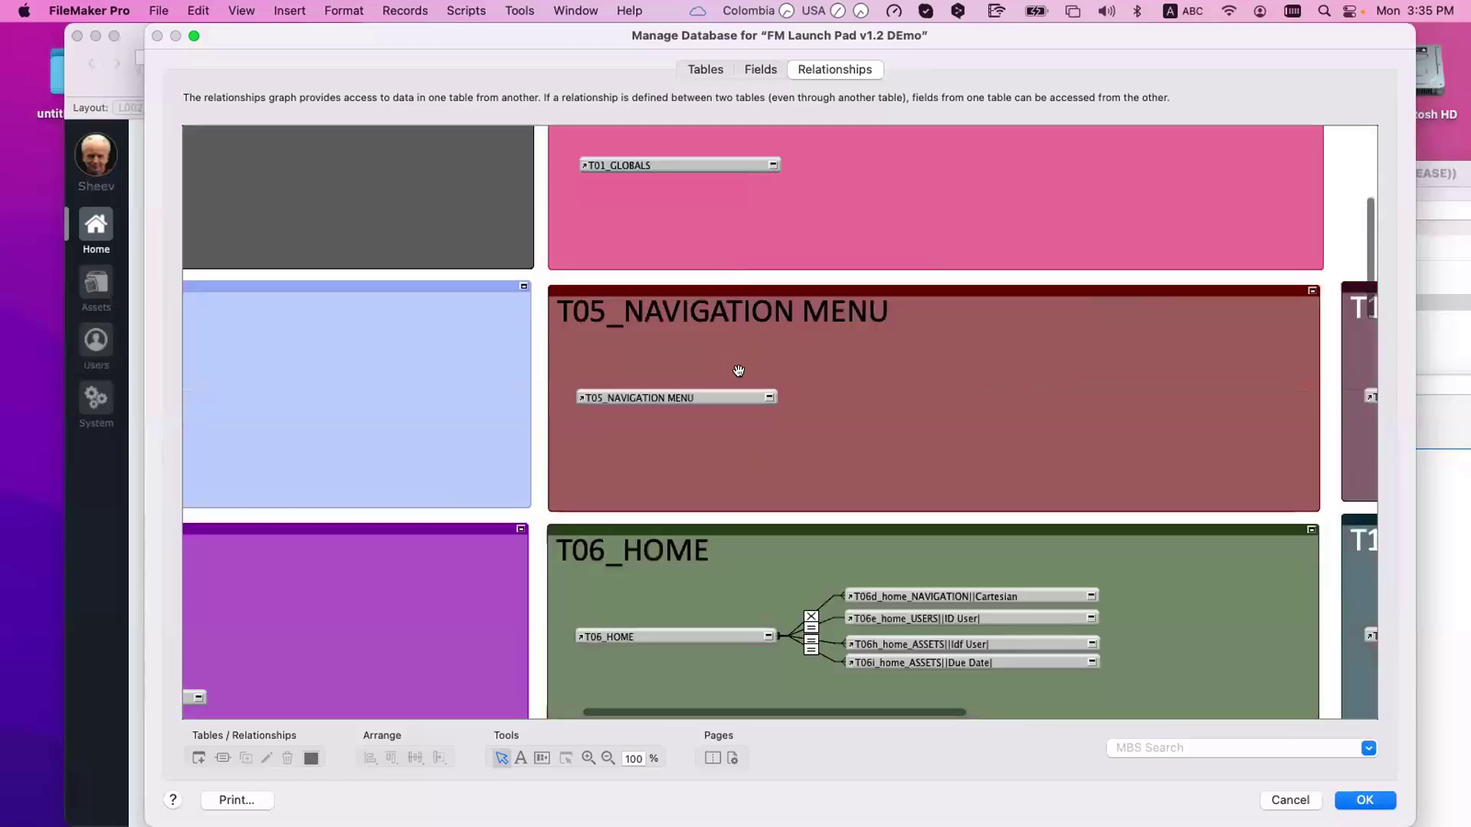
# - Duplicate the T06i_home_ASSETS||Due Date| table occurrence in the T06_HOME group and name the copy T06j_home_ASSETS||Due Date||My Assets
pyautogui.click(973, 571)
pyautogui.press('super+d')
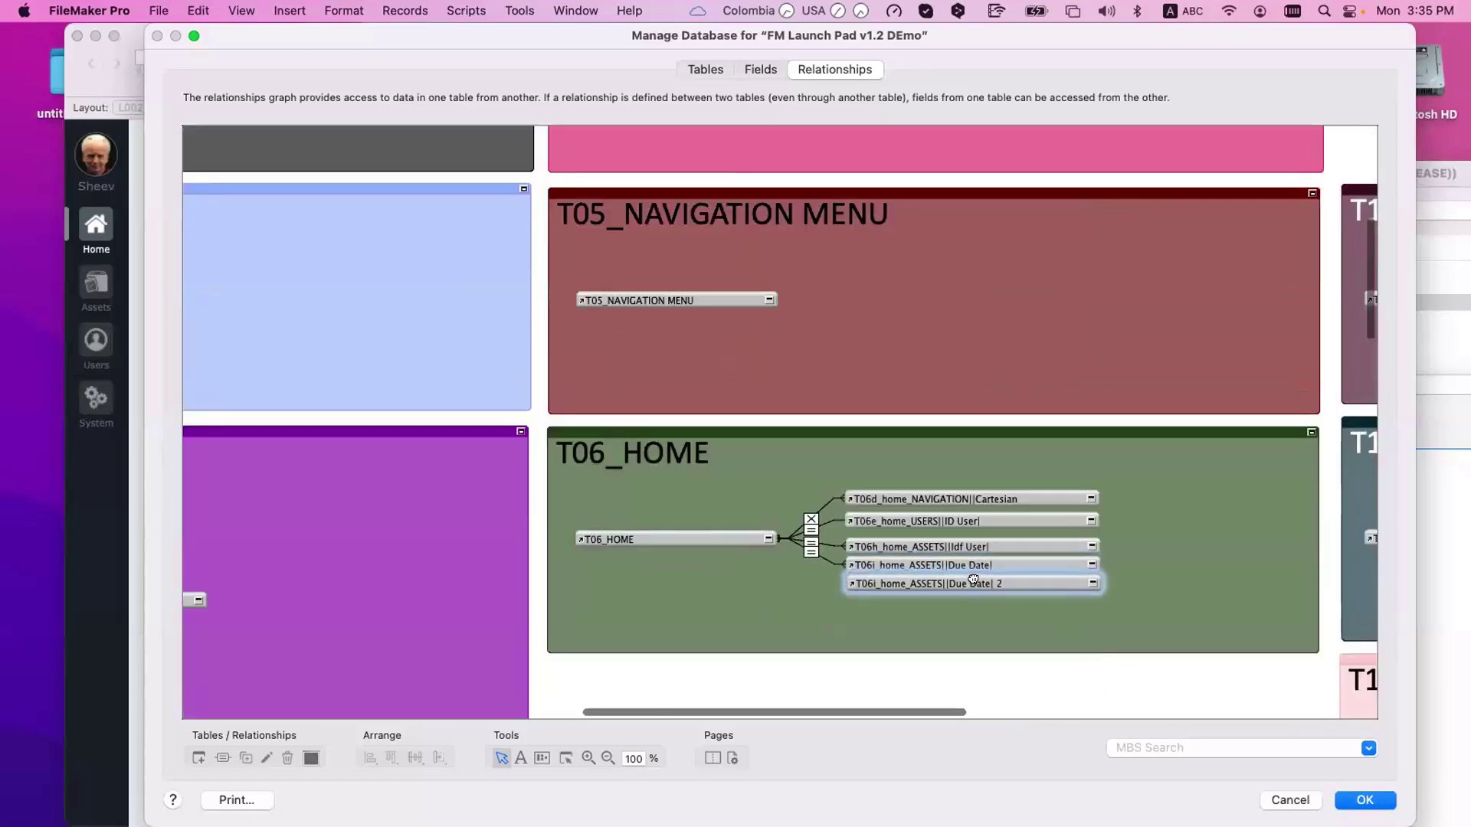
pyautogui.doubleClick(974, 582)
pyautogui.doubleClick(678, 698)
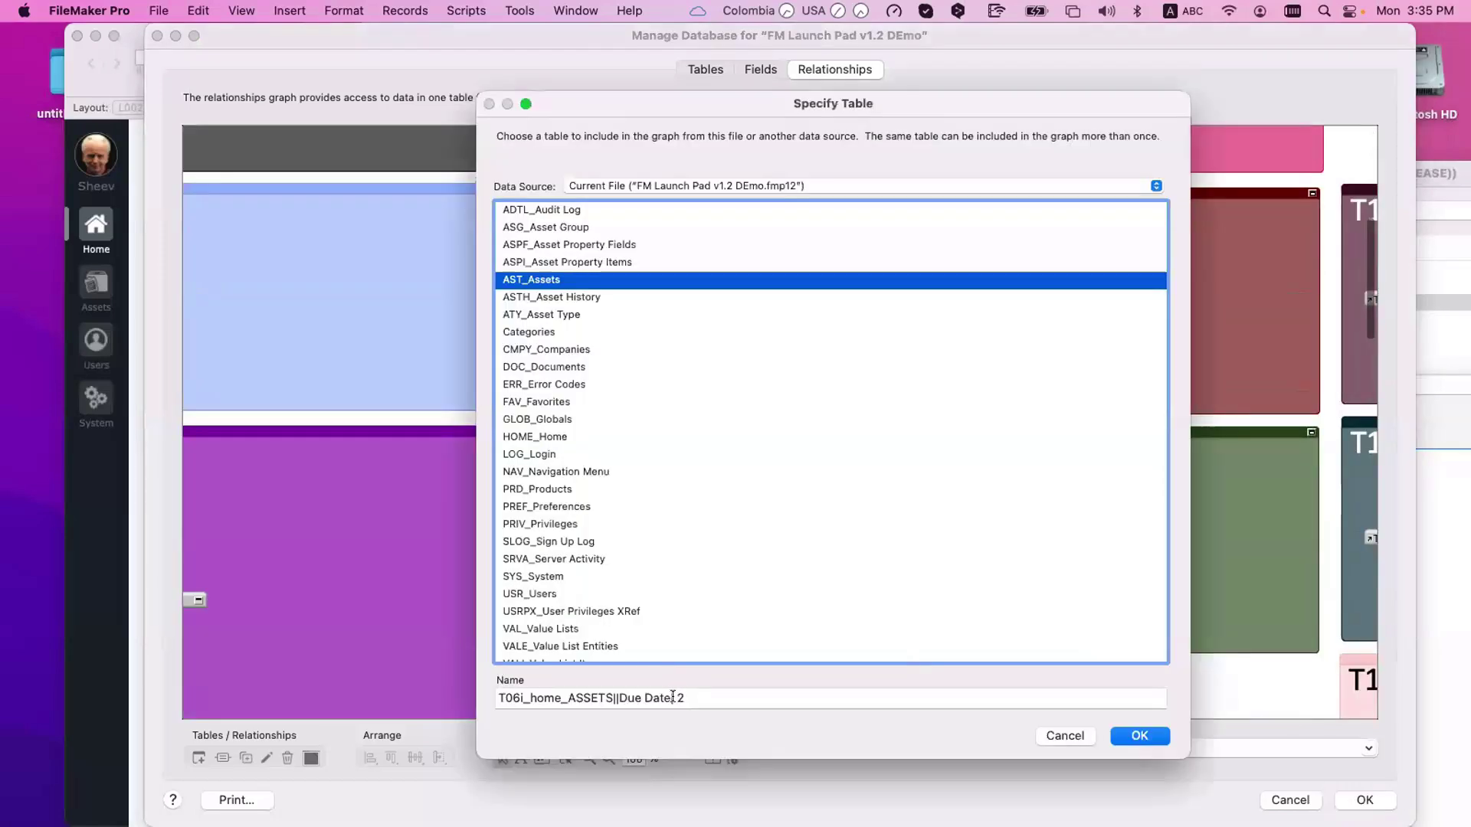
pyautogui.press('BackSpace')
pyautogui.press('BackSpace')
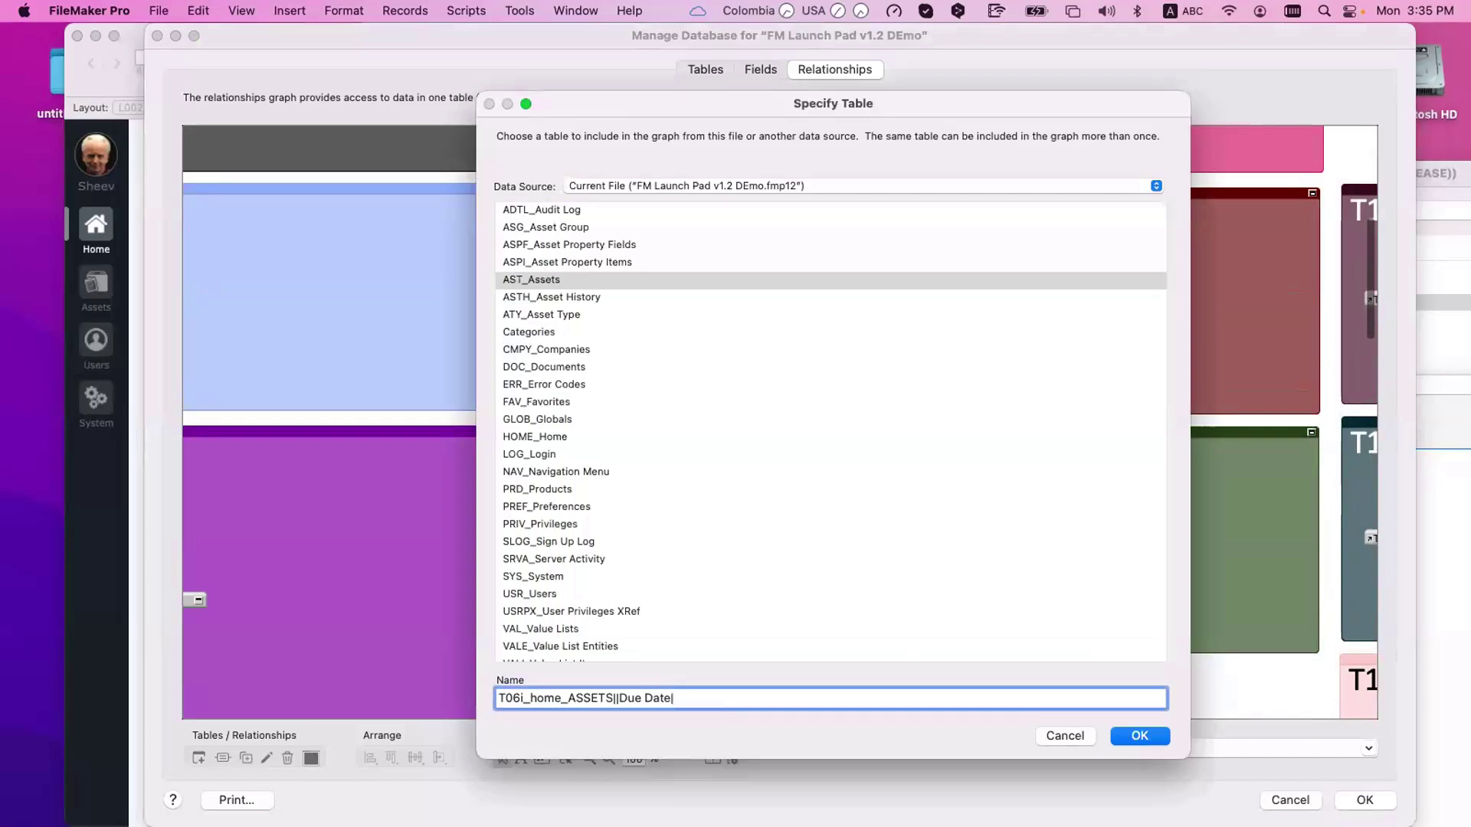
pyautogui.write('|My Assets')
pyautogui.click(522, 698)
pyautogui.press('BackSpace')
pyautogui.write('j')
pyautogui.press('Return')
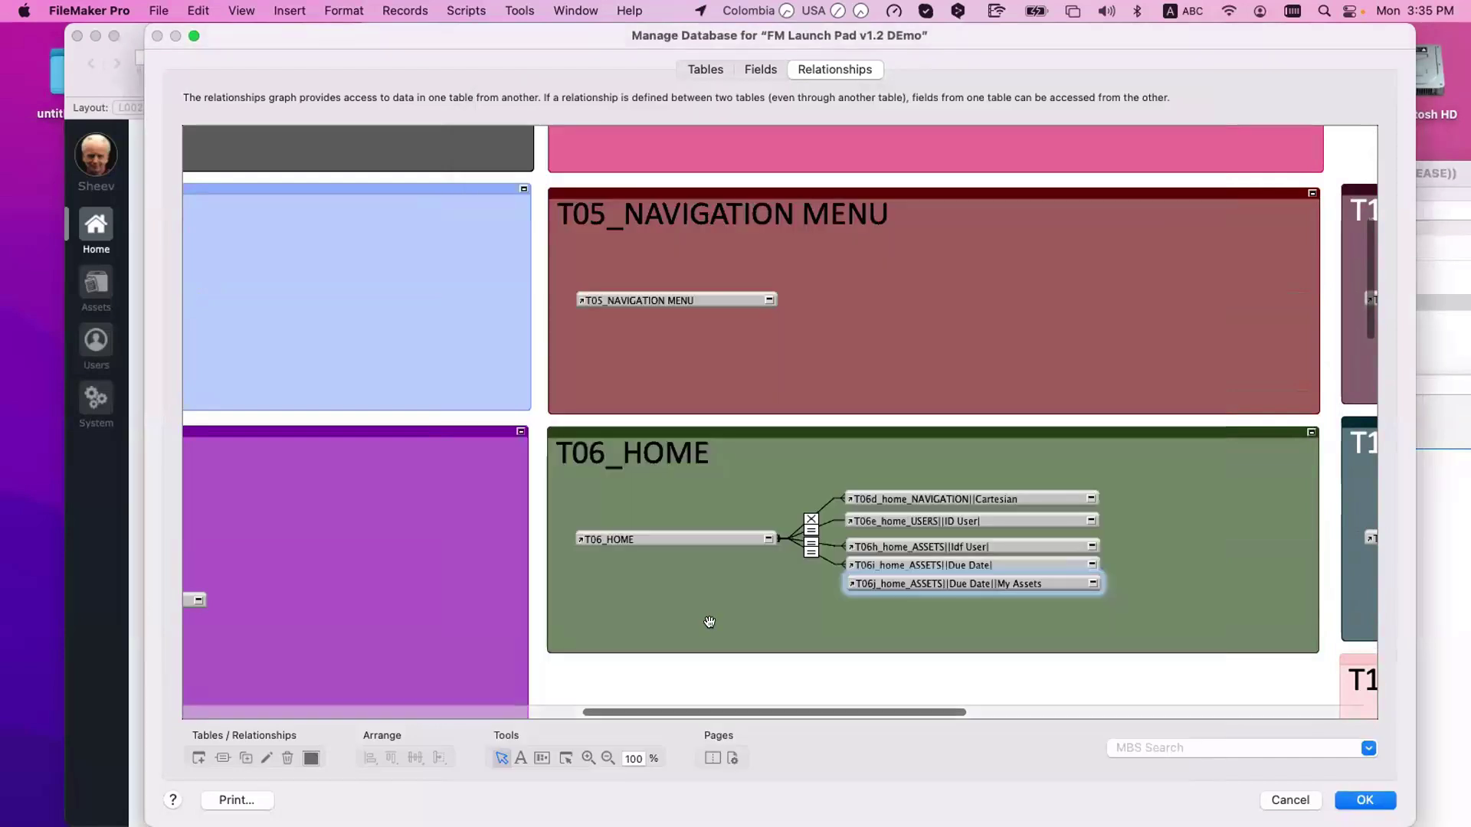
# - Relate T06_HOME to T06j_home_ASSETS||Due Date||My Assets by matching g_Current Date equal to Date Due
pyautogui.click(1093, 584)
pyautogui.scroll(-4, 933, 459)
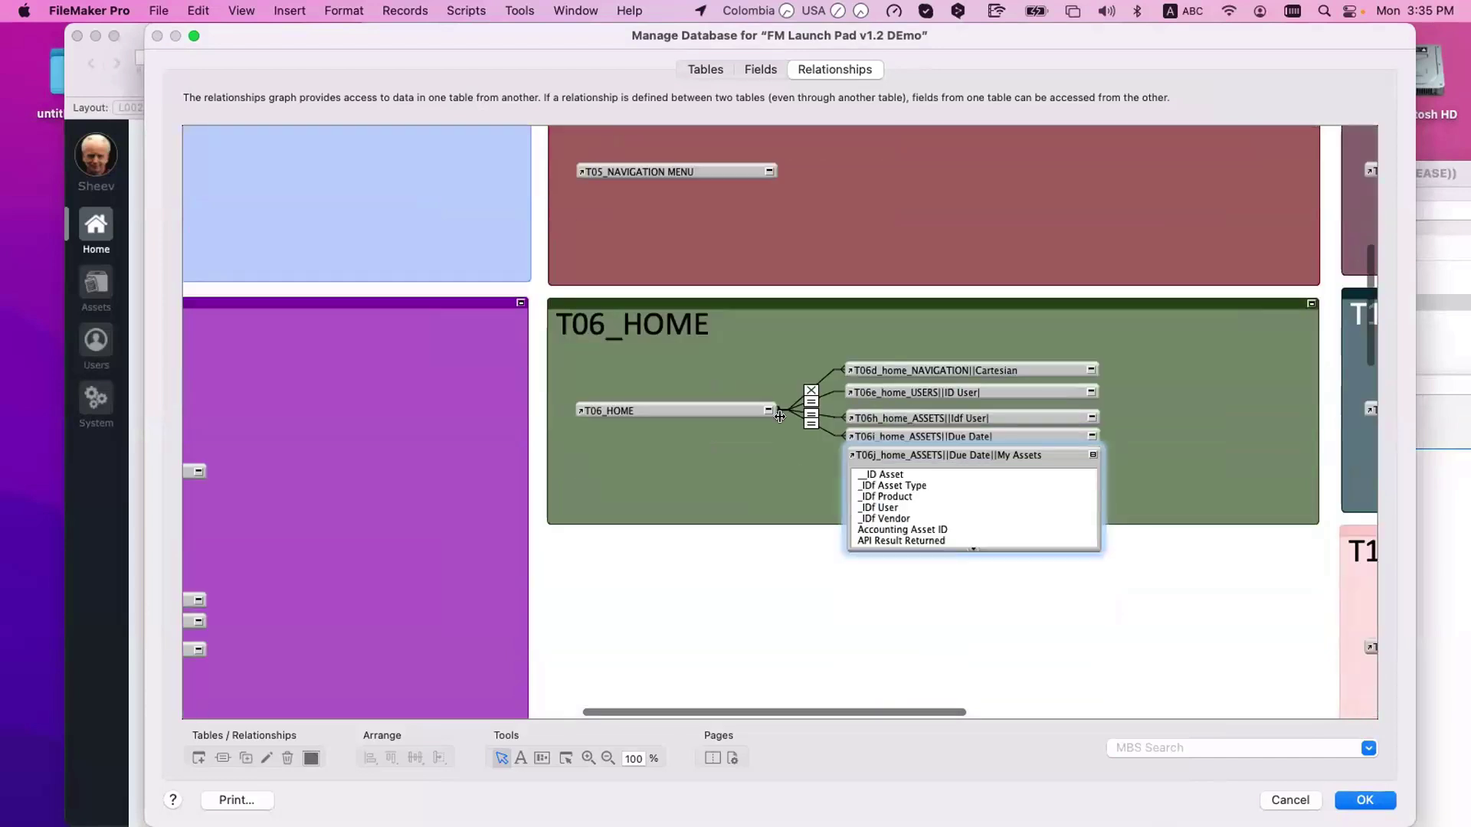
pyautogui.click(766, 412)
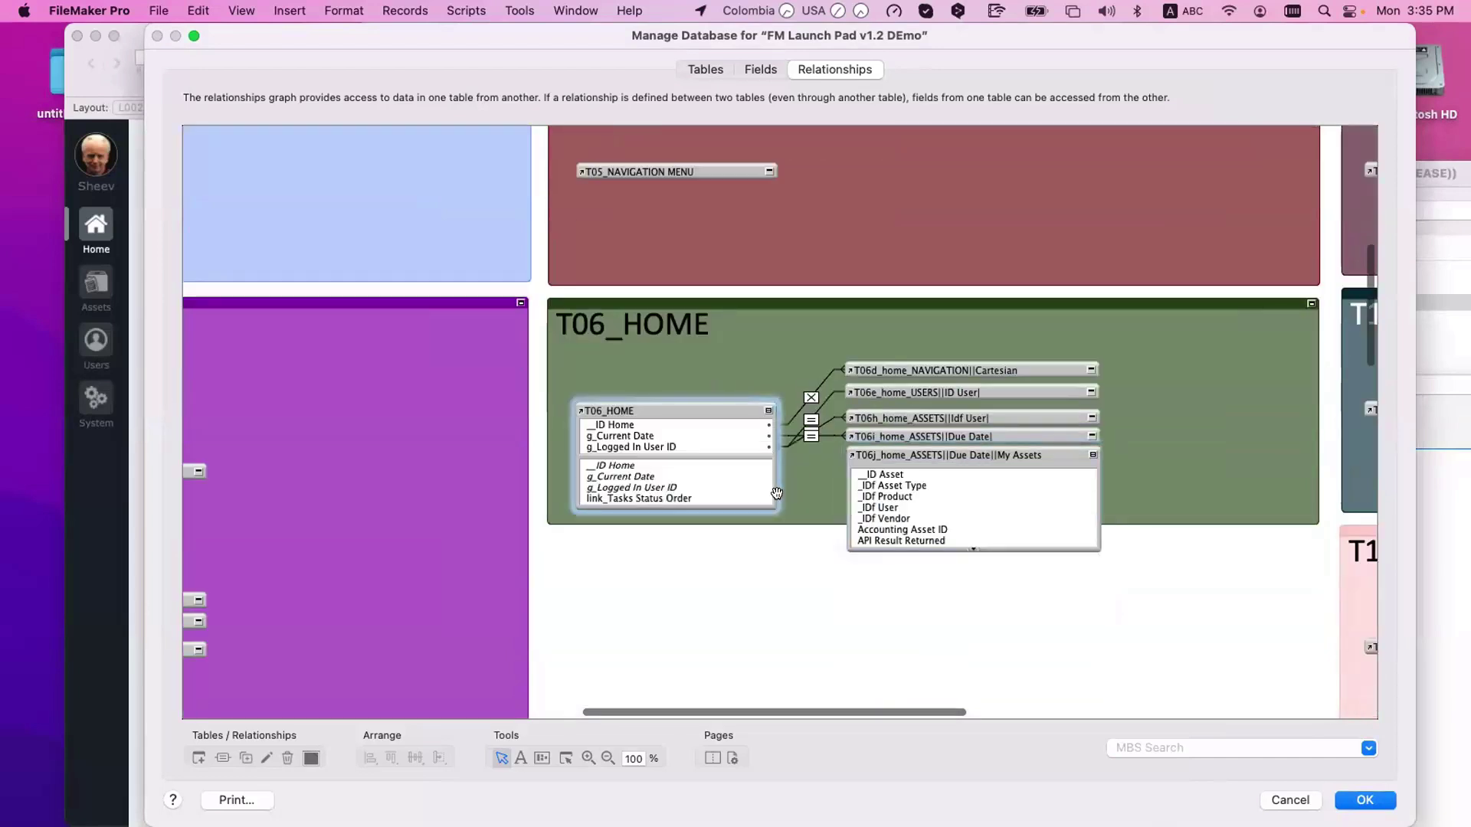
pyautogui.moveTo(636, 478); pyautogui.dragTo(910, 516)
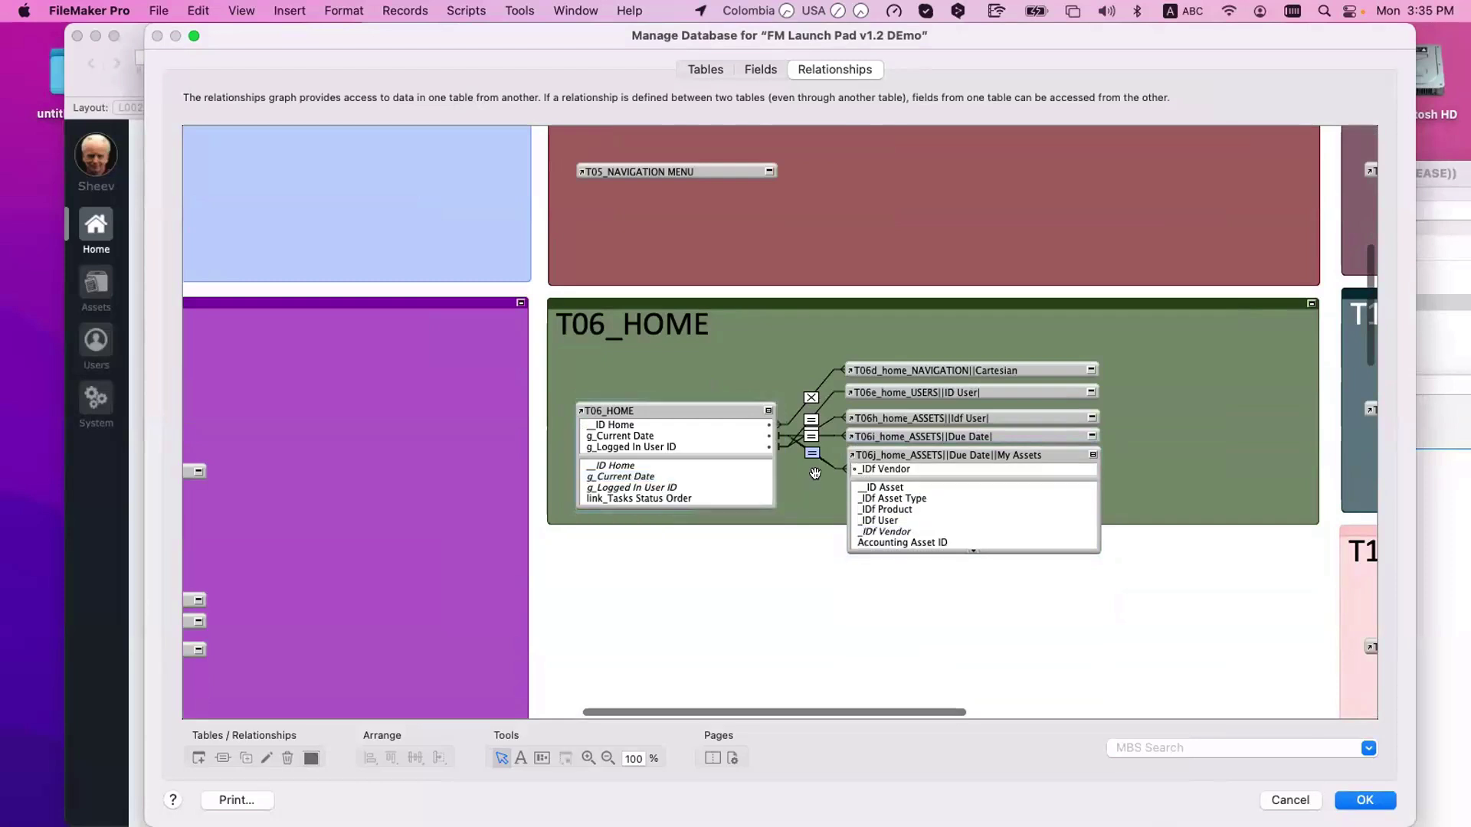
pyautogui.doubleClick(812, 458)
pyautogui.click(907, 413)
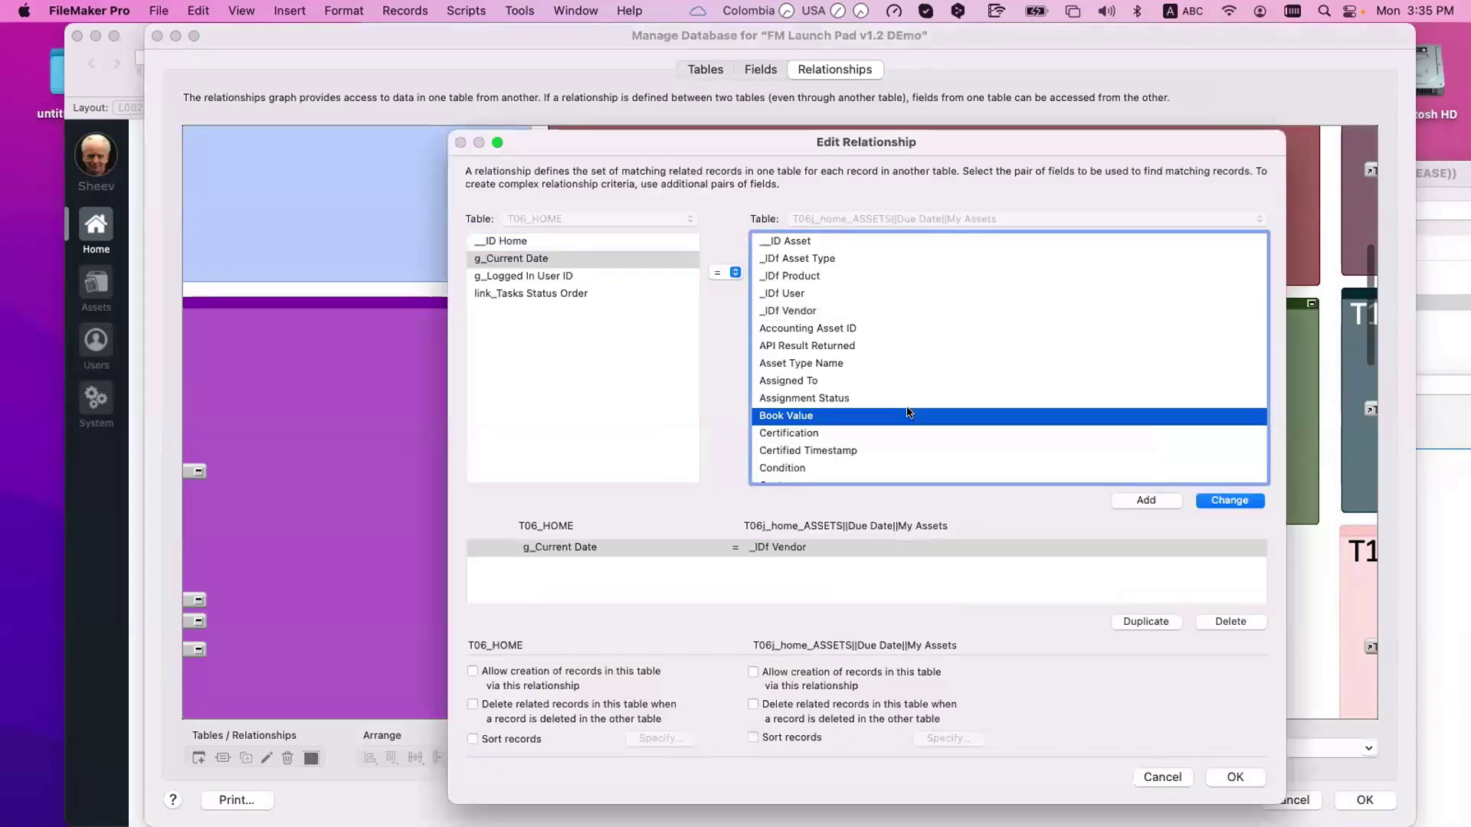
pyautogui.press('d')
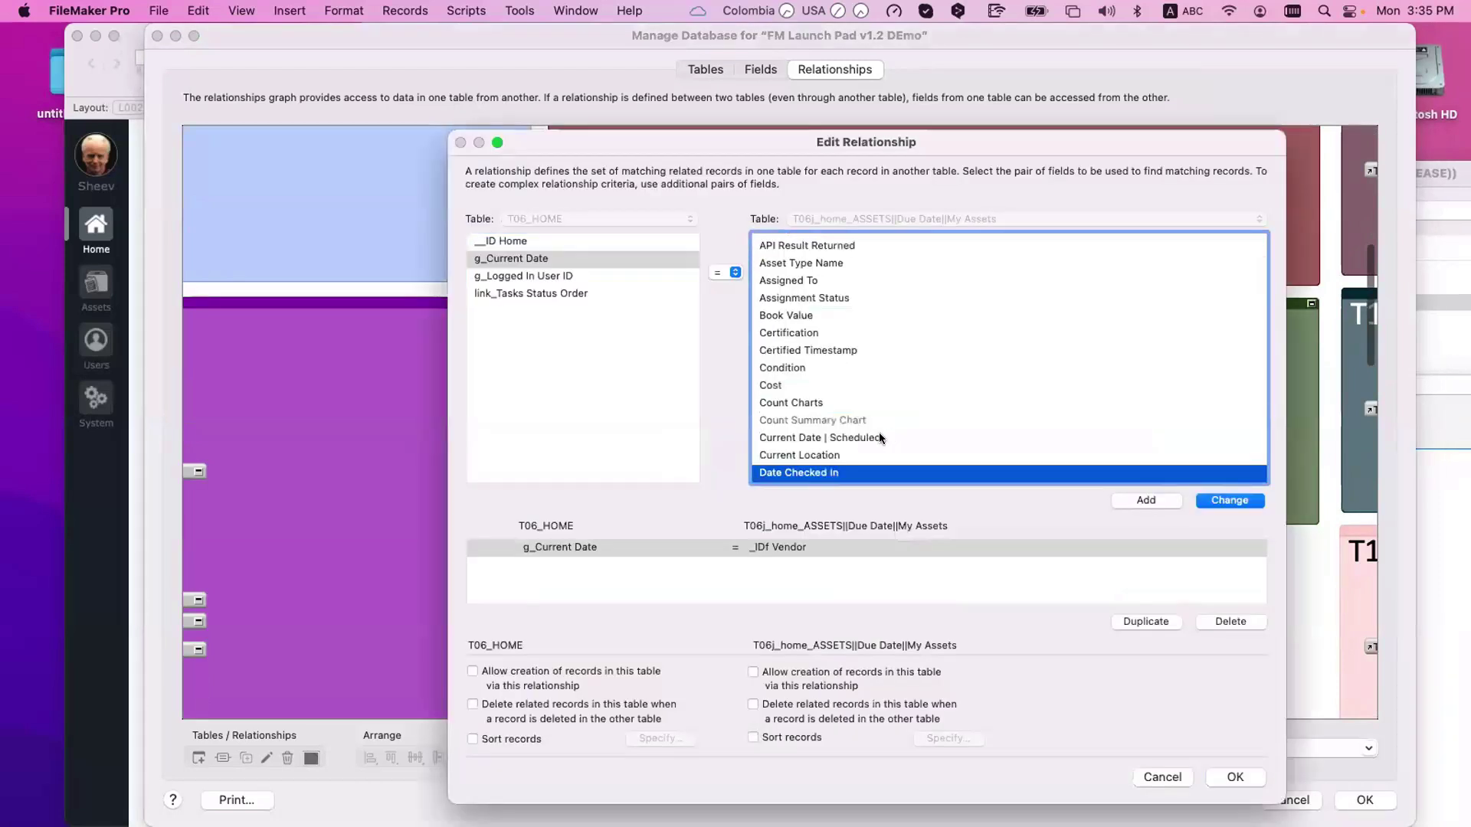
pyautogui.scroll(-2, 880, 432)
pyautogui.click(819, 463)
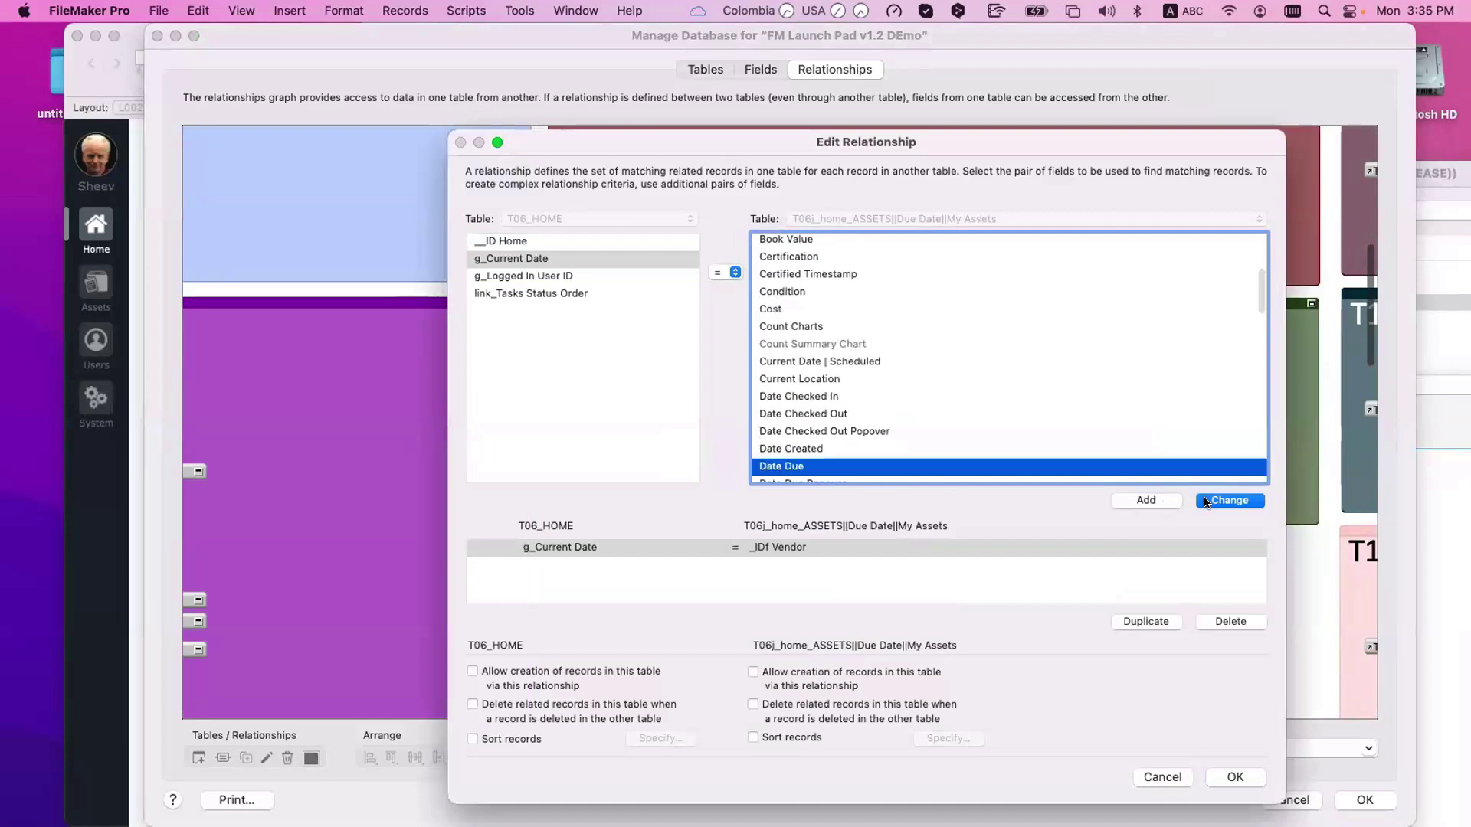
pyautogui.click(1204, 501)
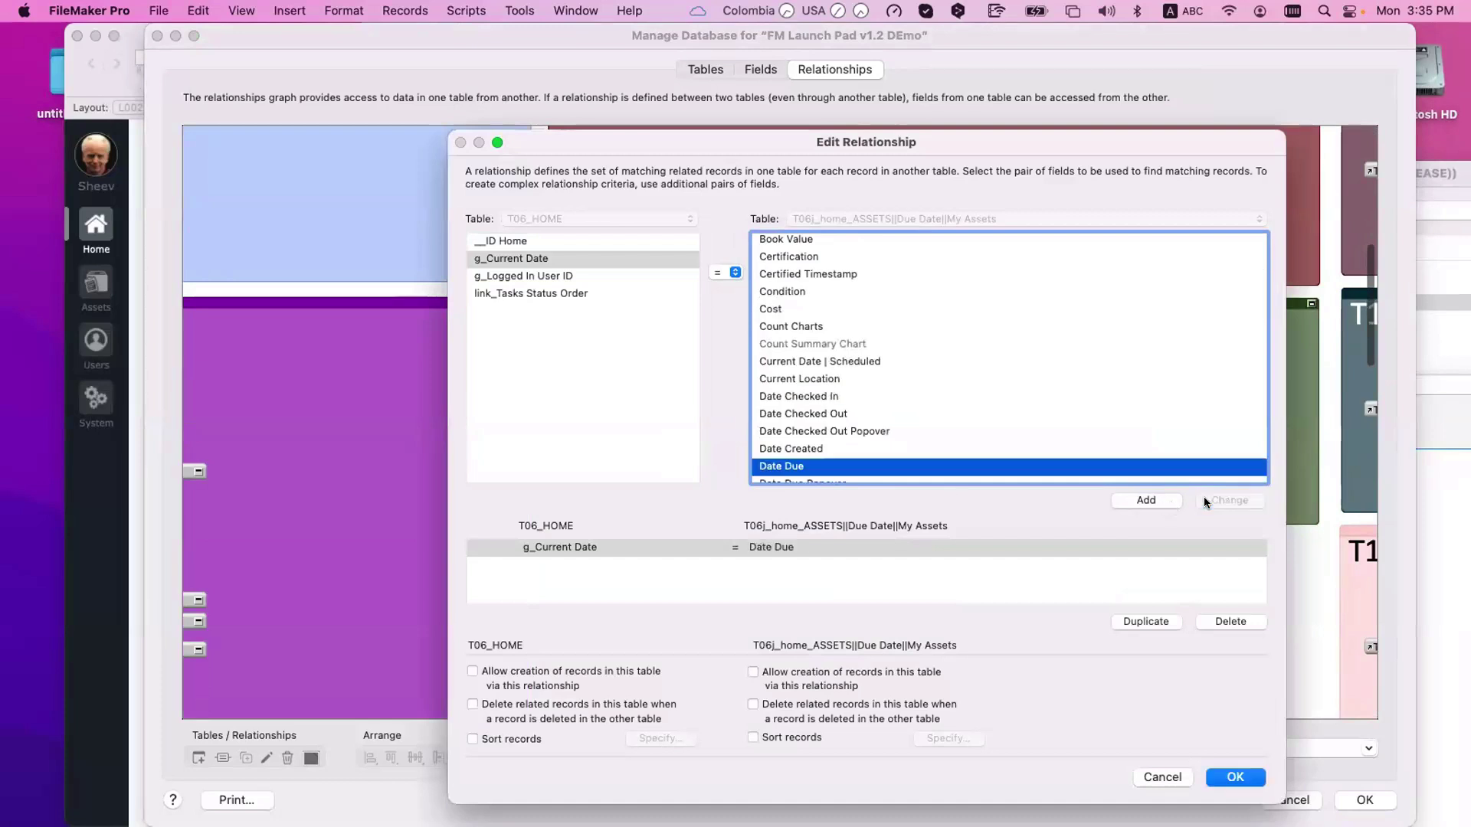
# - Add a second criterion matching g_Logged In User ID equal to _IDf User, and save the relationship and database changes
pyautogui.click(586, 276)
pyautogui.scroll(5, 844, 360)
pyautogui.click(789, 295)
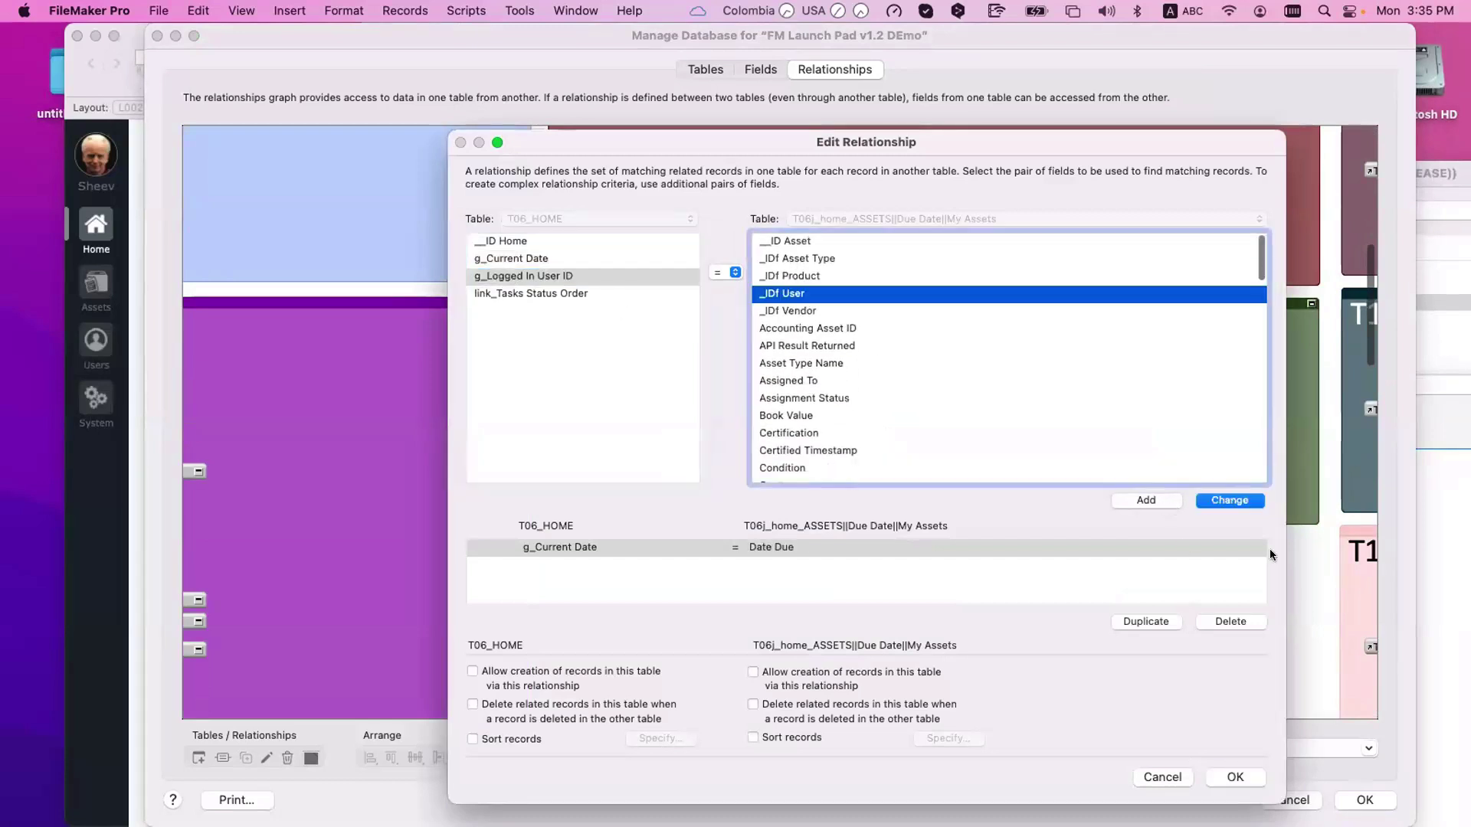
pyautogui.click(1141, 498)
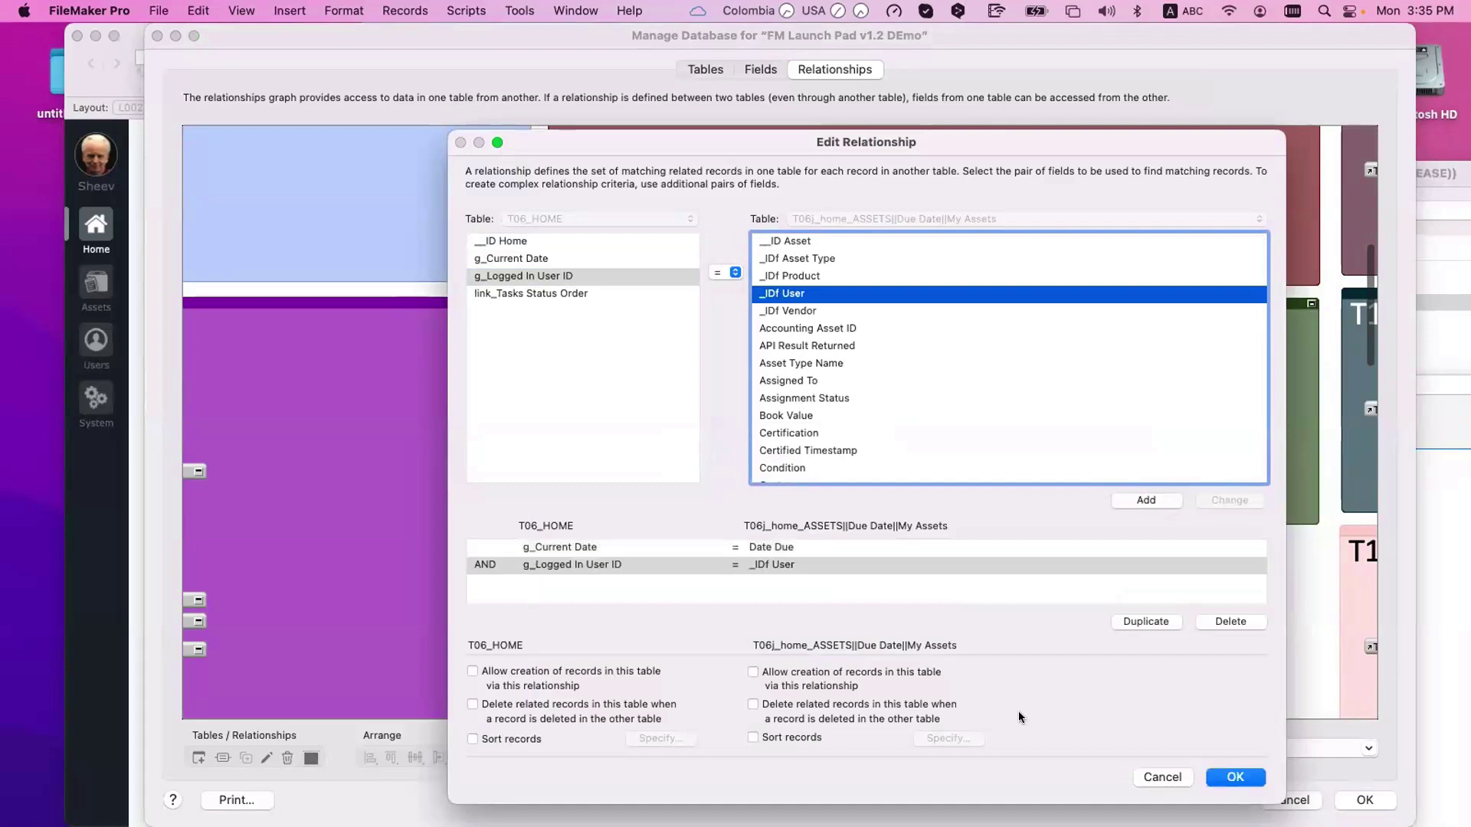
pyautogui.click(1245, 774)
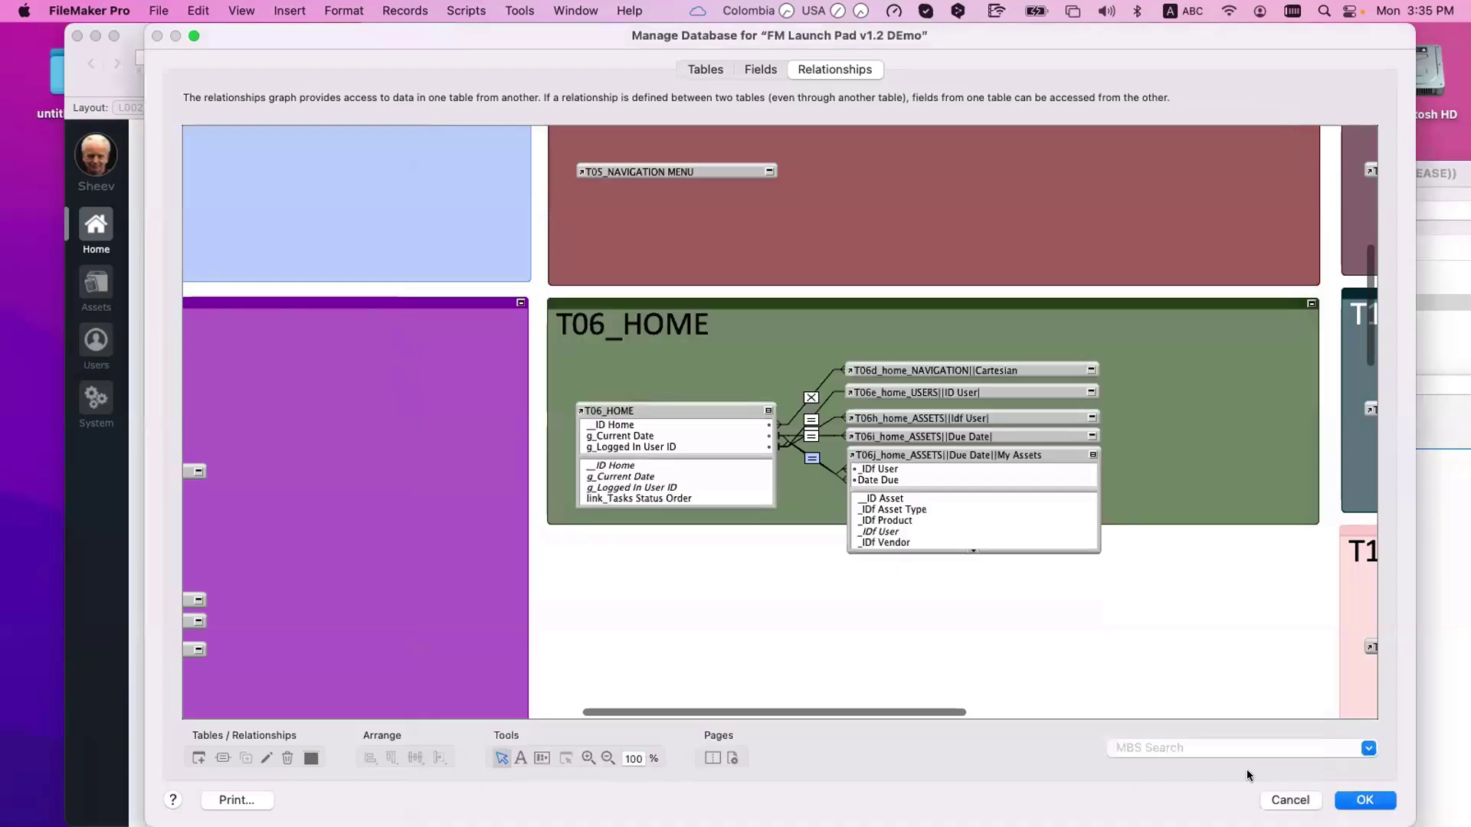
pyautogui.click(1091, 454)
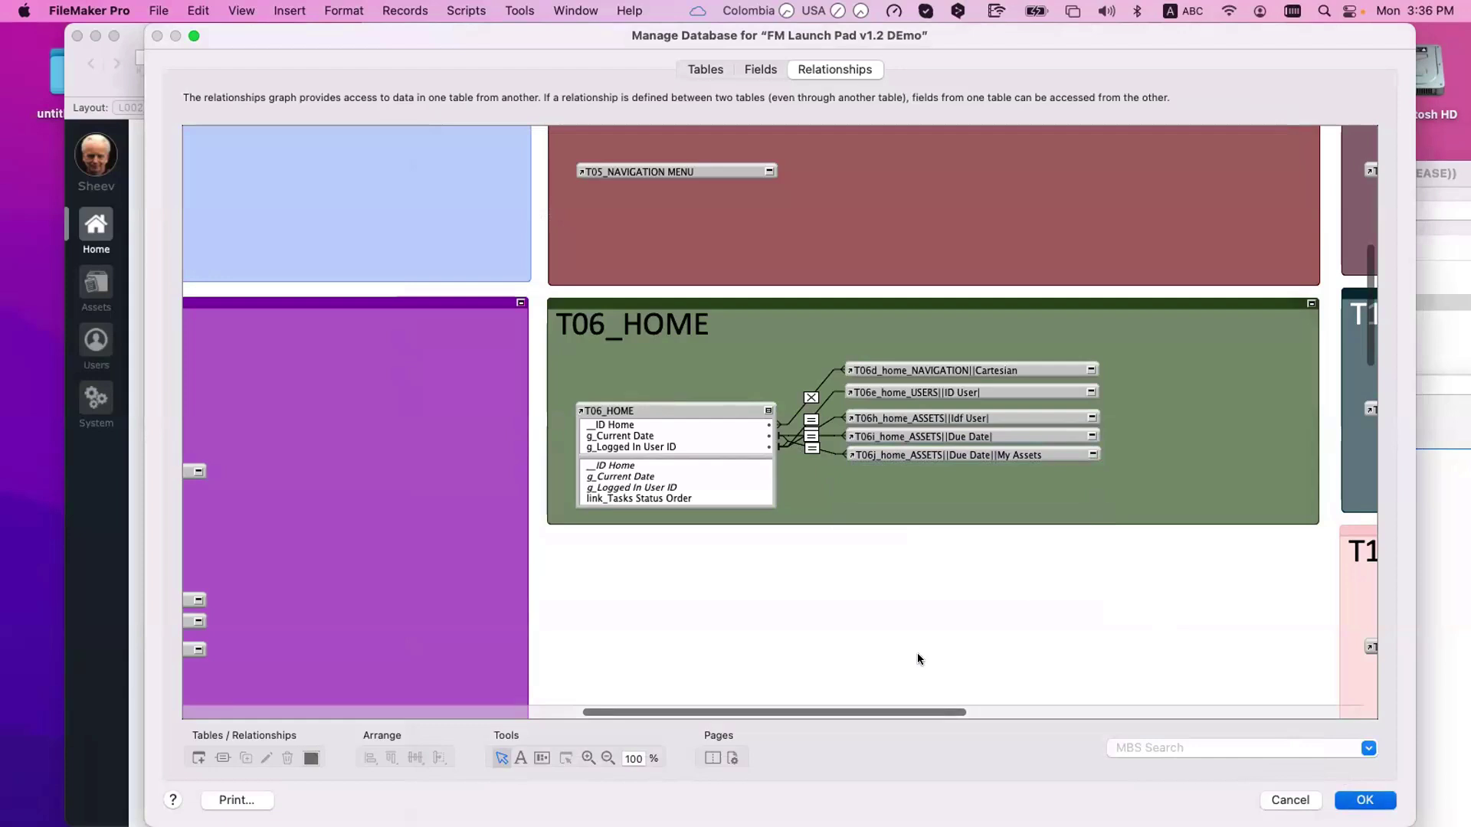
pyautogui.press('Return')
# - Edit the home screen layout and rename the tab control's "Due Assets" tab as "All Due Assets"
pyautogui.click(229, 327)
pyautogui.click(288, 329)
pyautogui.press('super+l')
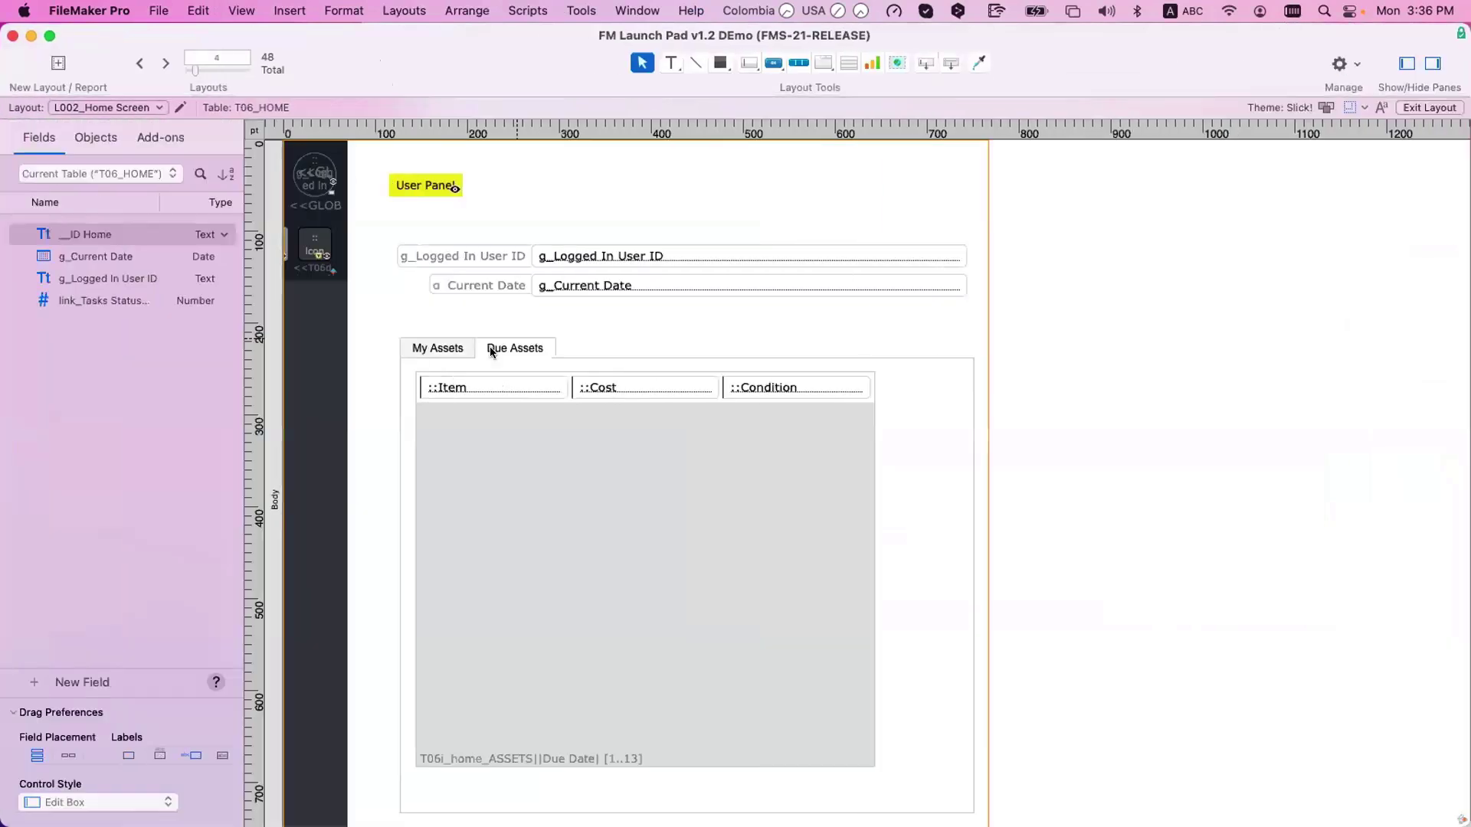
pyautogui.doubleClick(528, 351)
pyautogui.click(559, 231)
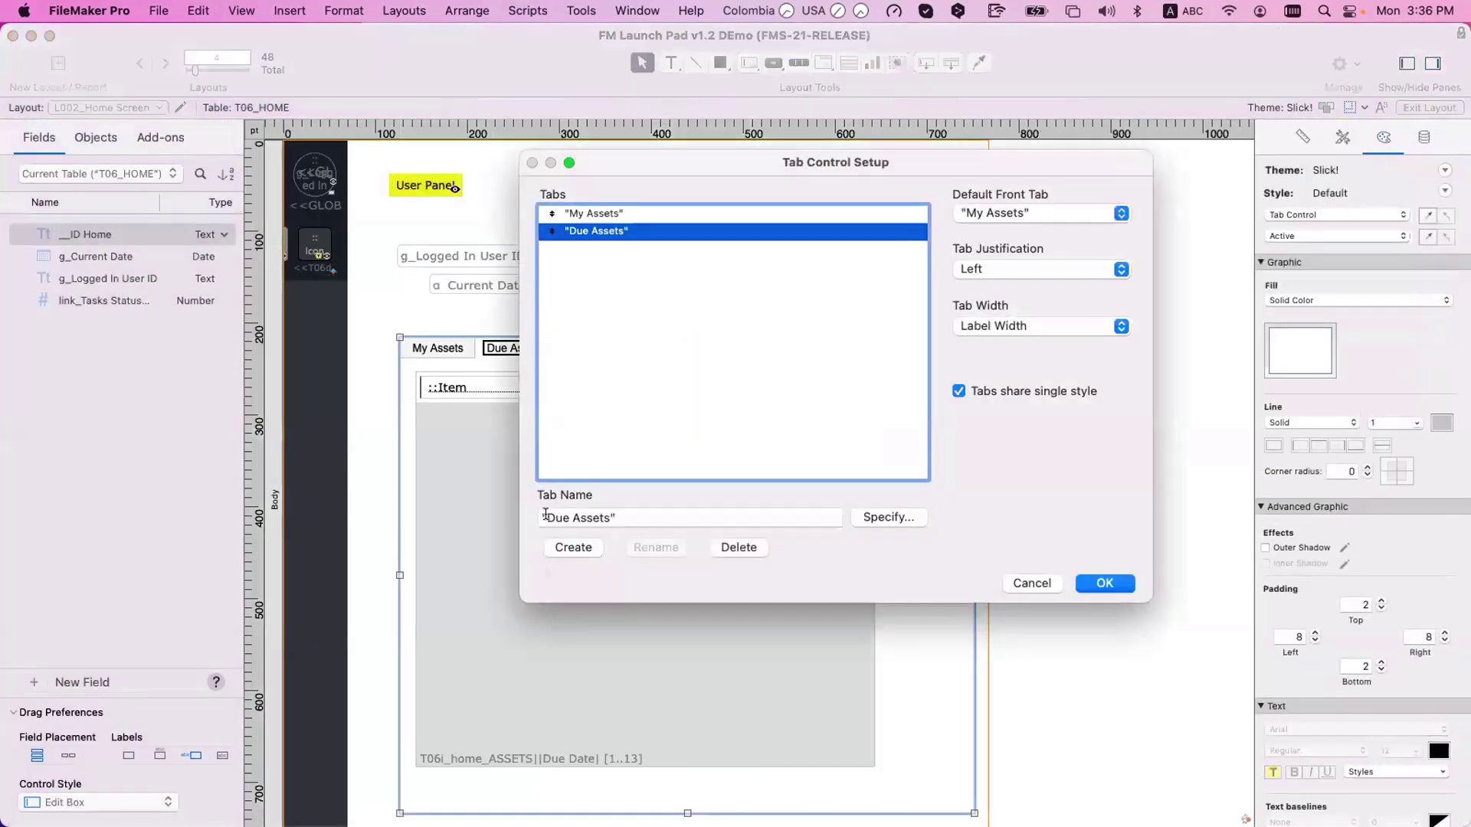
pyautogui.click(544, 518)
pyautogui.write('All')
pyautogui.click(650, 545)
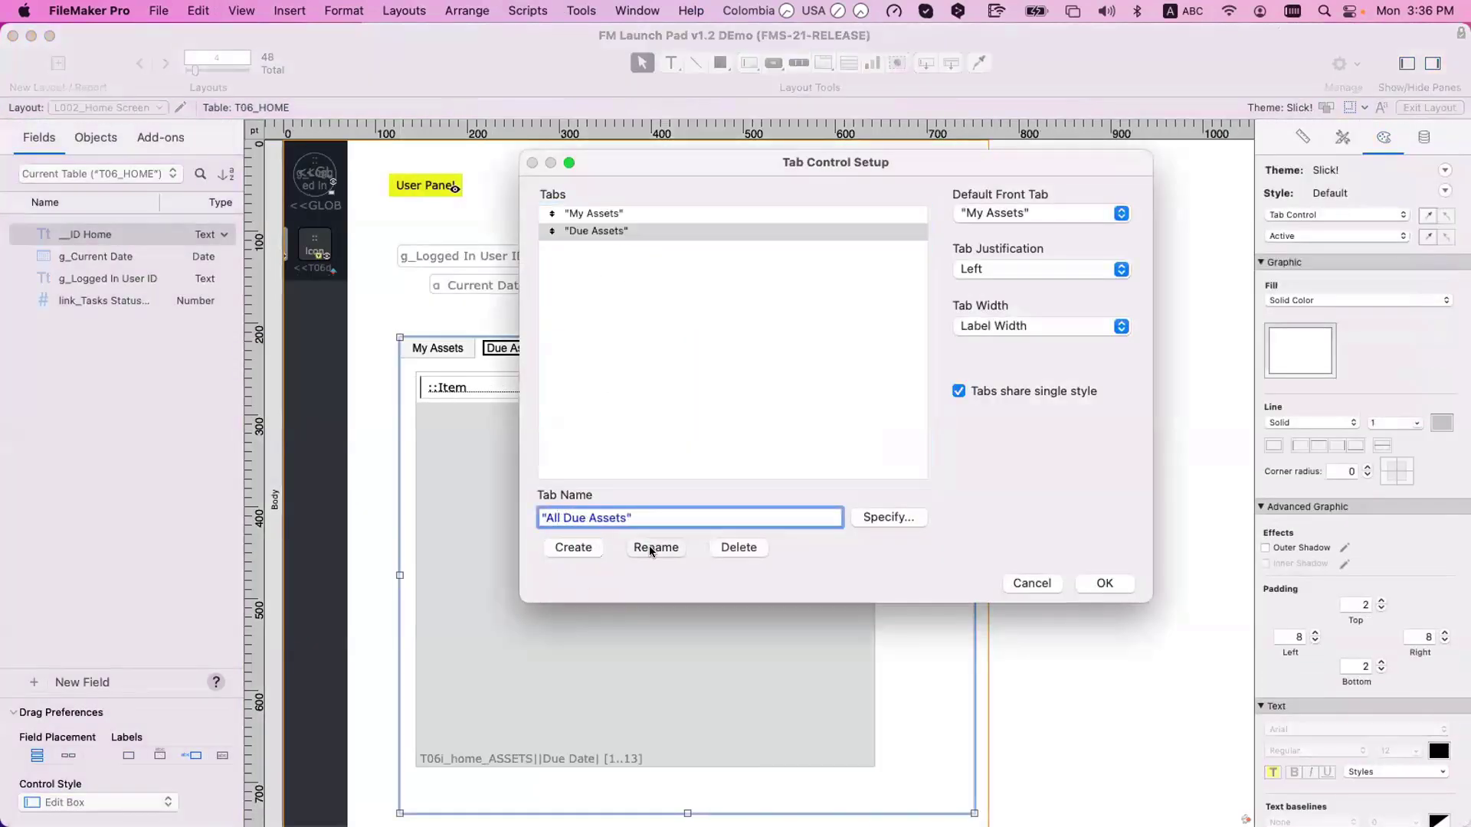
# - Add a third tab named "My Due Assets" to the tab control
pyautogui.click(550, 517)
pyautogui.doubleClick(550, 518)
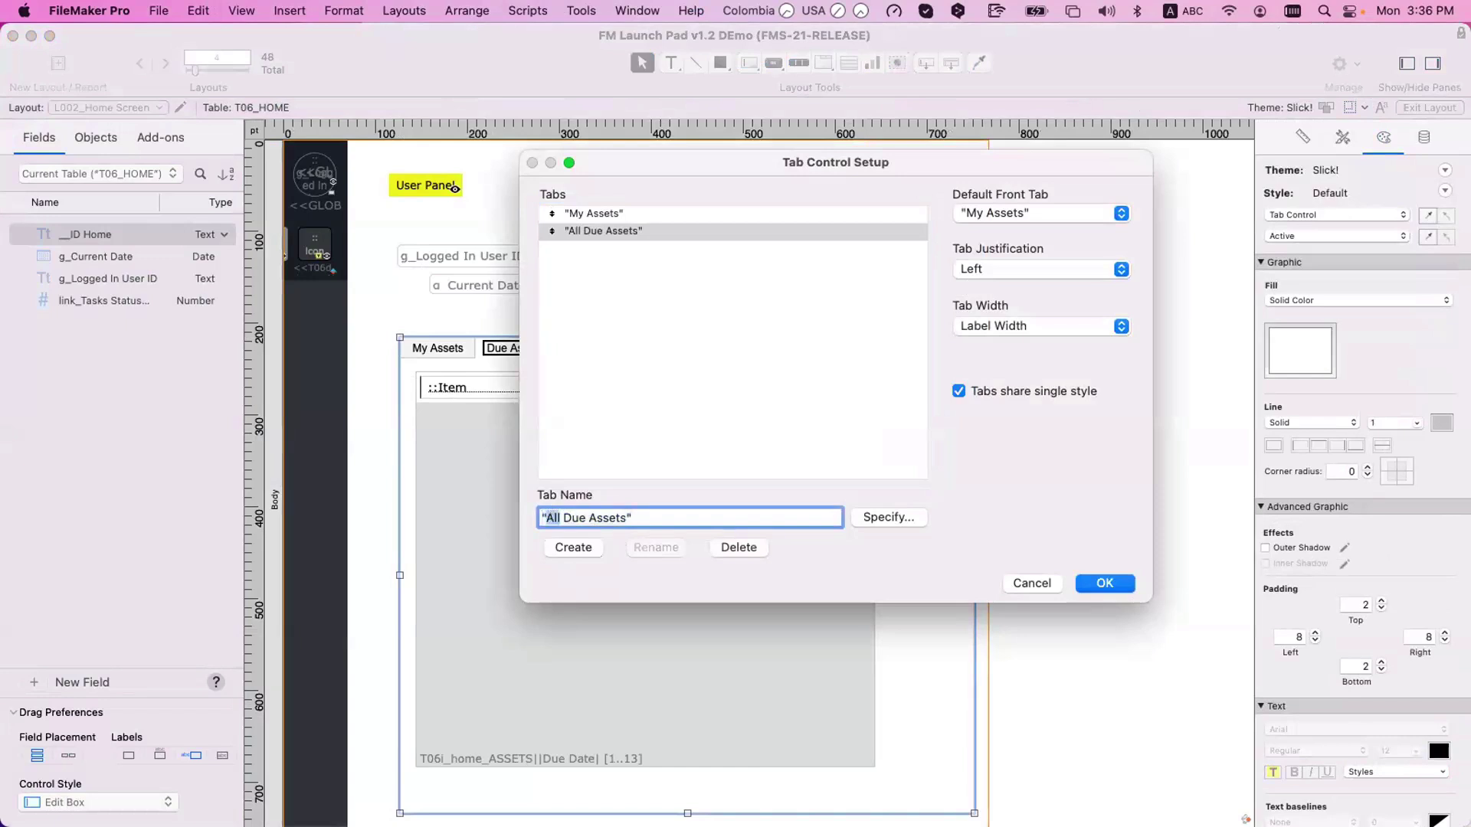
pyautogui.write('My')
pyautogui.click(582, 546)
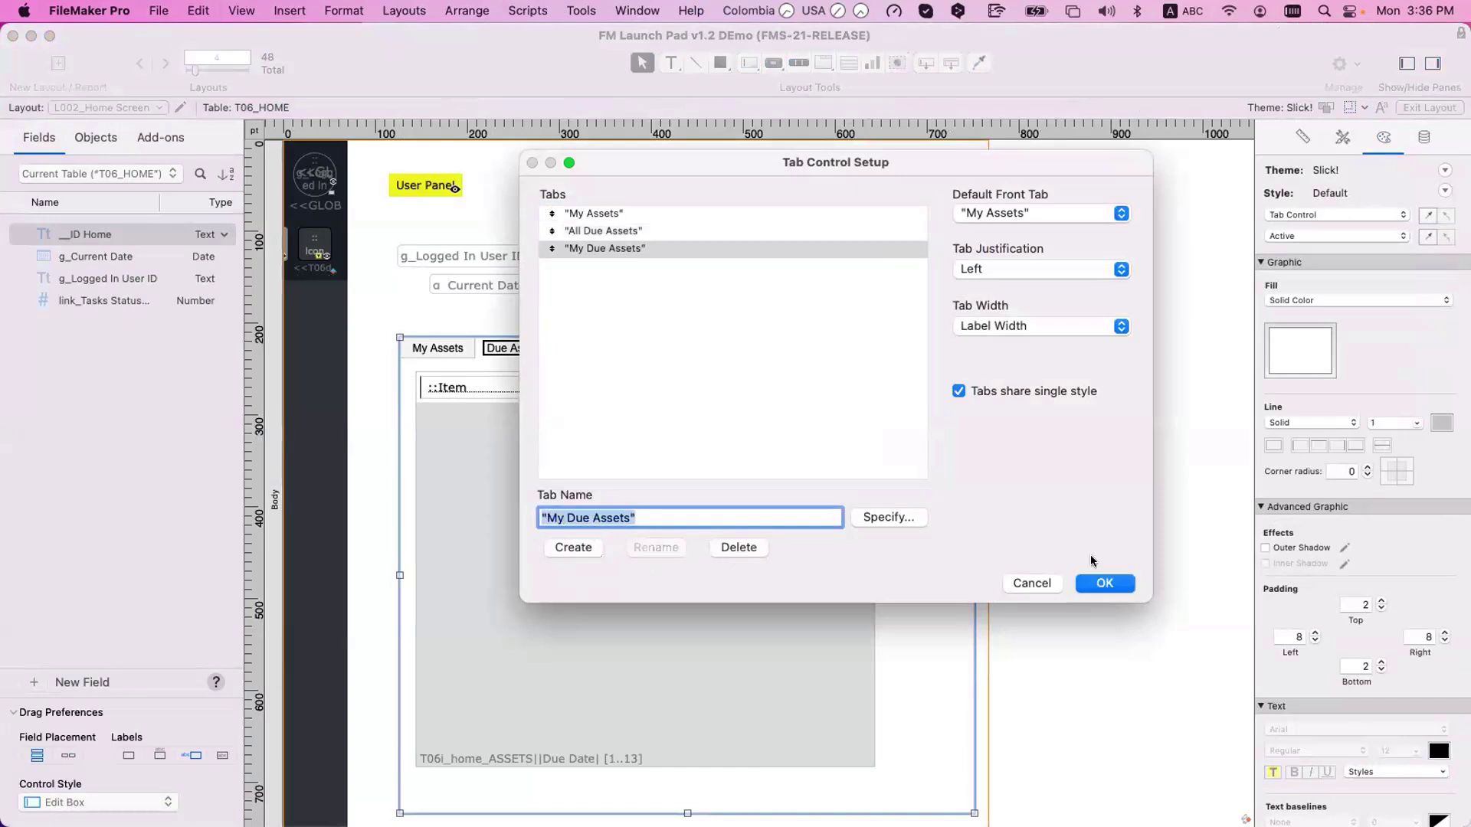
pyautogui.press('Return')
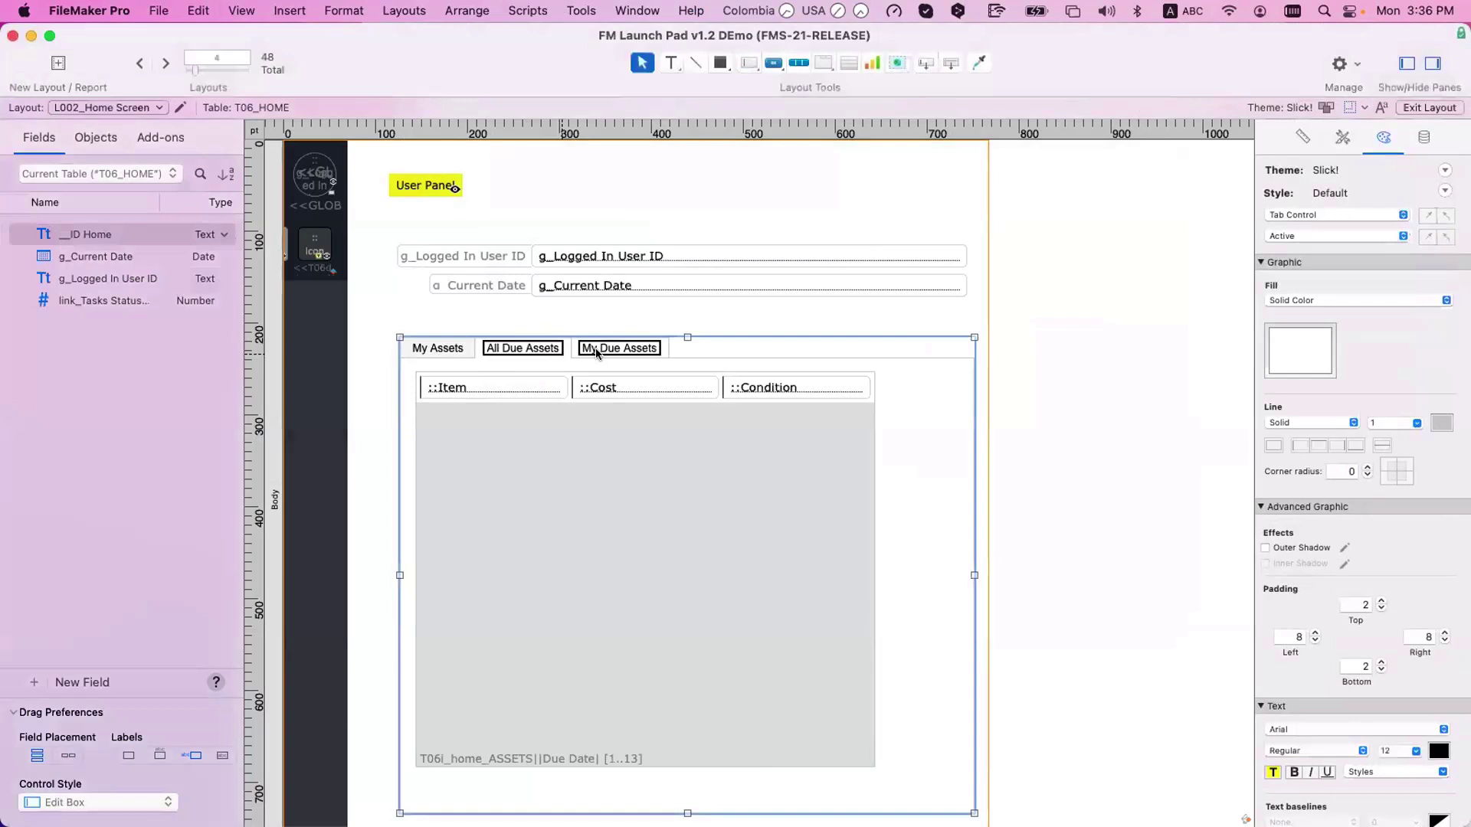
# - Duplicate the All Due Assets portal with its fields and place the copy inside the My Due Assets tab
pyautogui.click(605, 347)
pyautogui.click(490, 348)
pyautogui.click(770, 400)
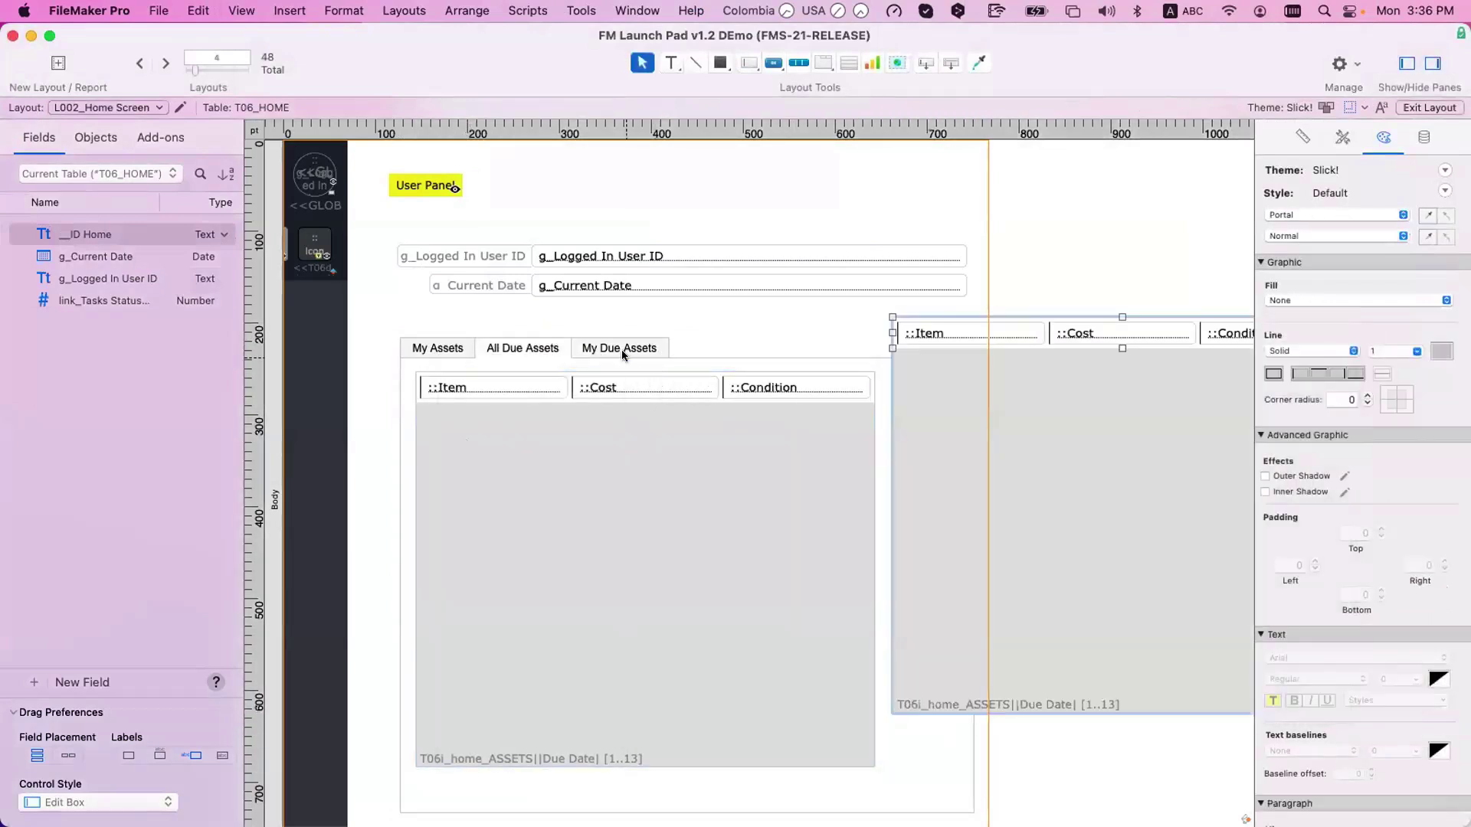
pyautogui.click(622, 349)
pyautogui.moveTo(1087, 460); pyautogui.dragTo(614, 490)
# - Set the copied portal to show records from T06j_home_ASSETS||Due Date||My Assets
pyautogui.doubleClick(615, 490)
pyautogui.click(743, 190)
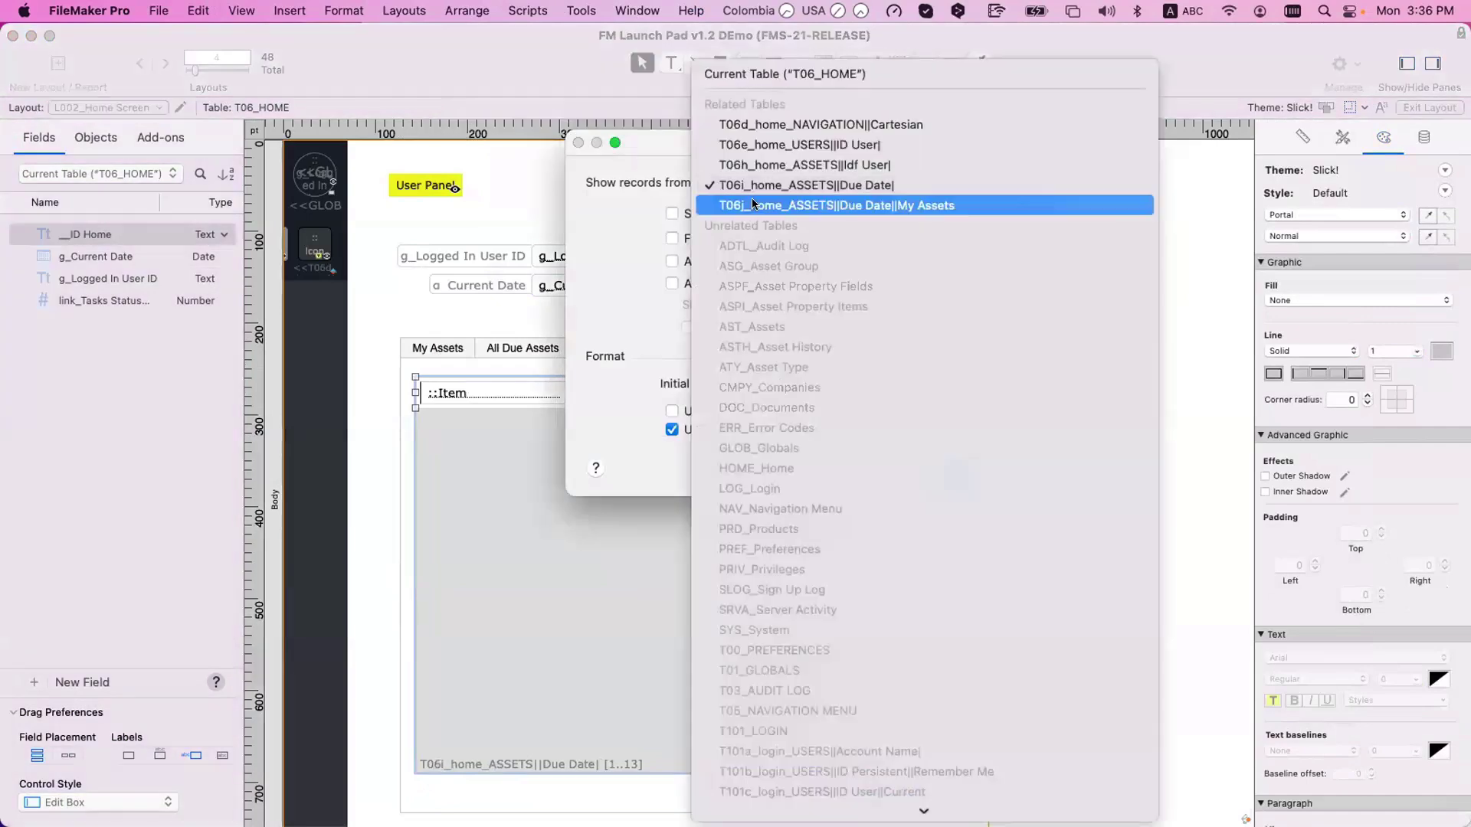
pyautogui.click(752, 204)
pyautogui.click(950, 468)
# - Repoint the copied portal's Item, Cost and Condition fields to T06j_home_ASSETS||Due Date||My Assets
pyautogui.doubleClick(517, 392)
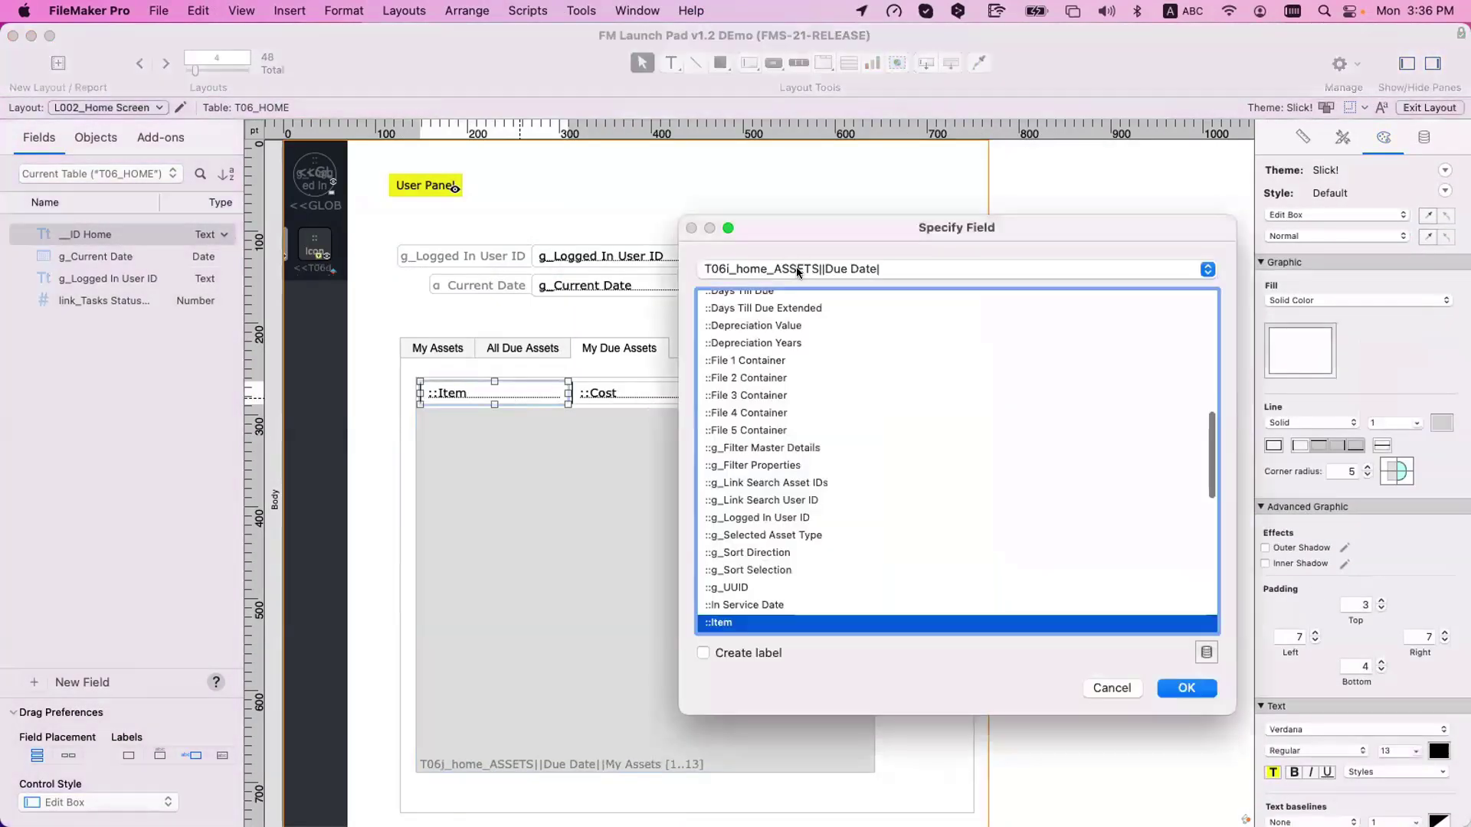
pyautogui.press('Escape')
pyautogui.doubleClick(605, 400)
pyautogui.click(799, 271)
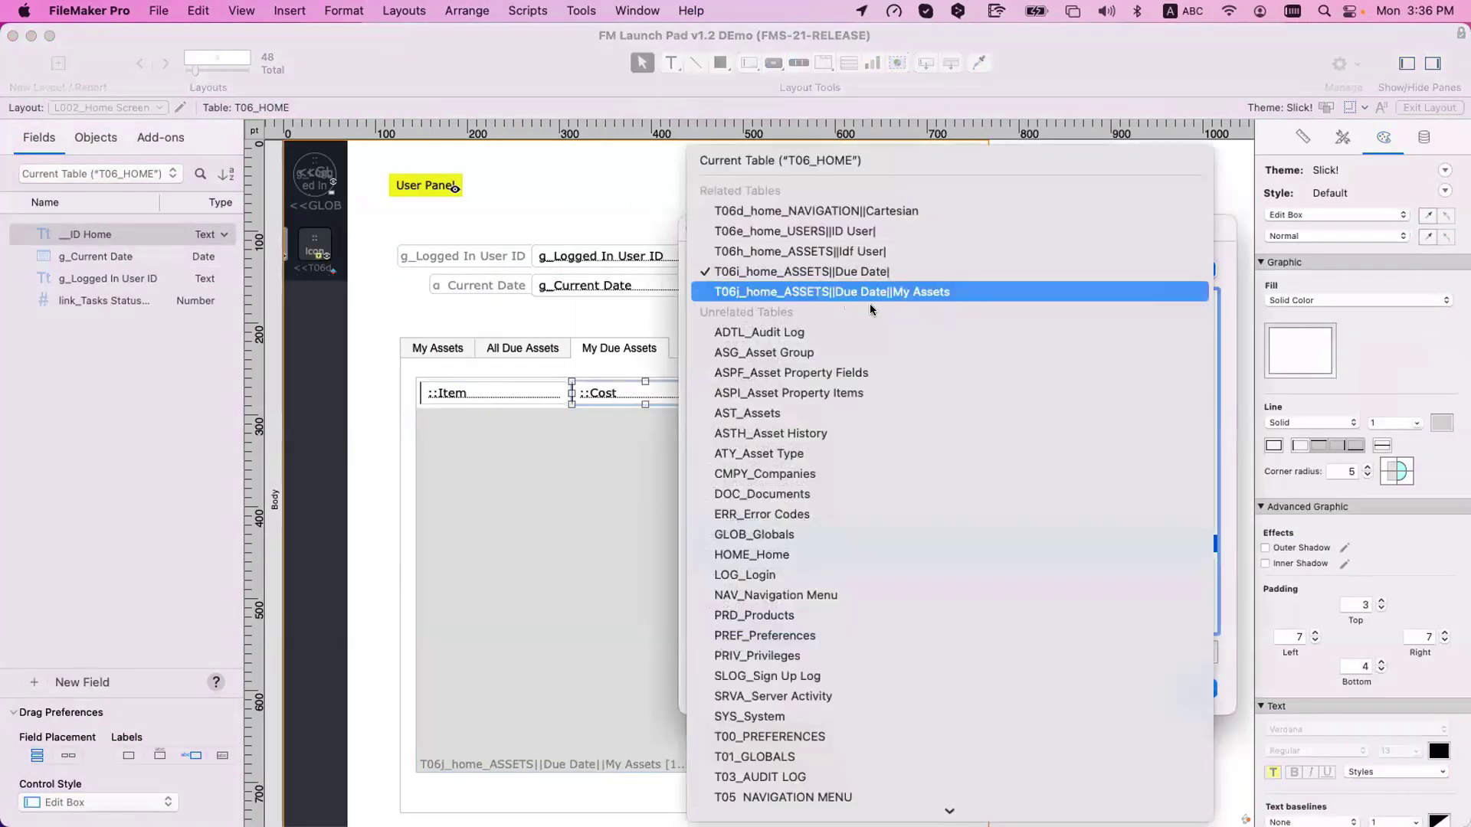
pyautogui.click(870, 296)
pyautogui.press('Return')
pyautogui.doubleClick(760, 394)
pyautogui.click(783, 273)
pyautogui.click(812, 294)
pyautogui.click(1124, 688)
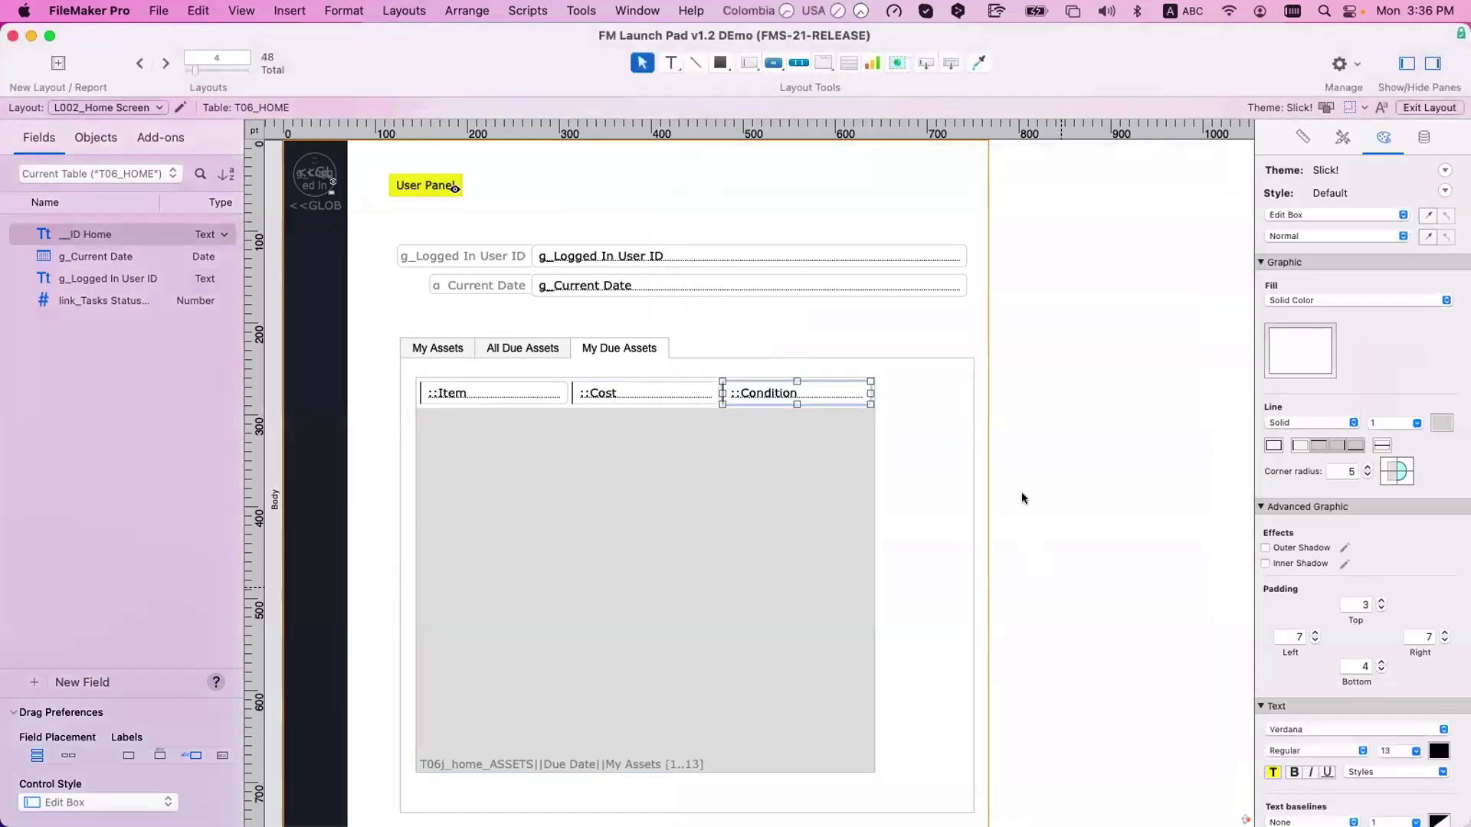
# - Compare the records listed in the My Assets, All Due Assets and My Due Assets portals in Browse mode
pyautogui.click(1022, 495)
pyautogui.press('super+b')
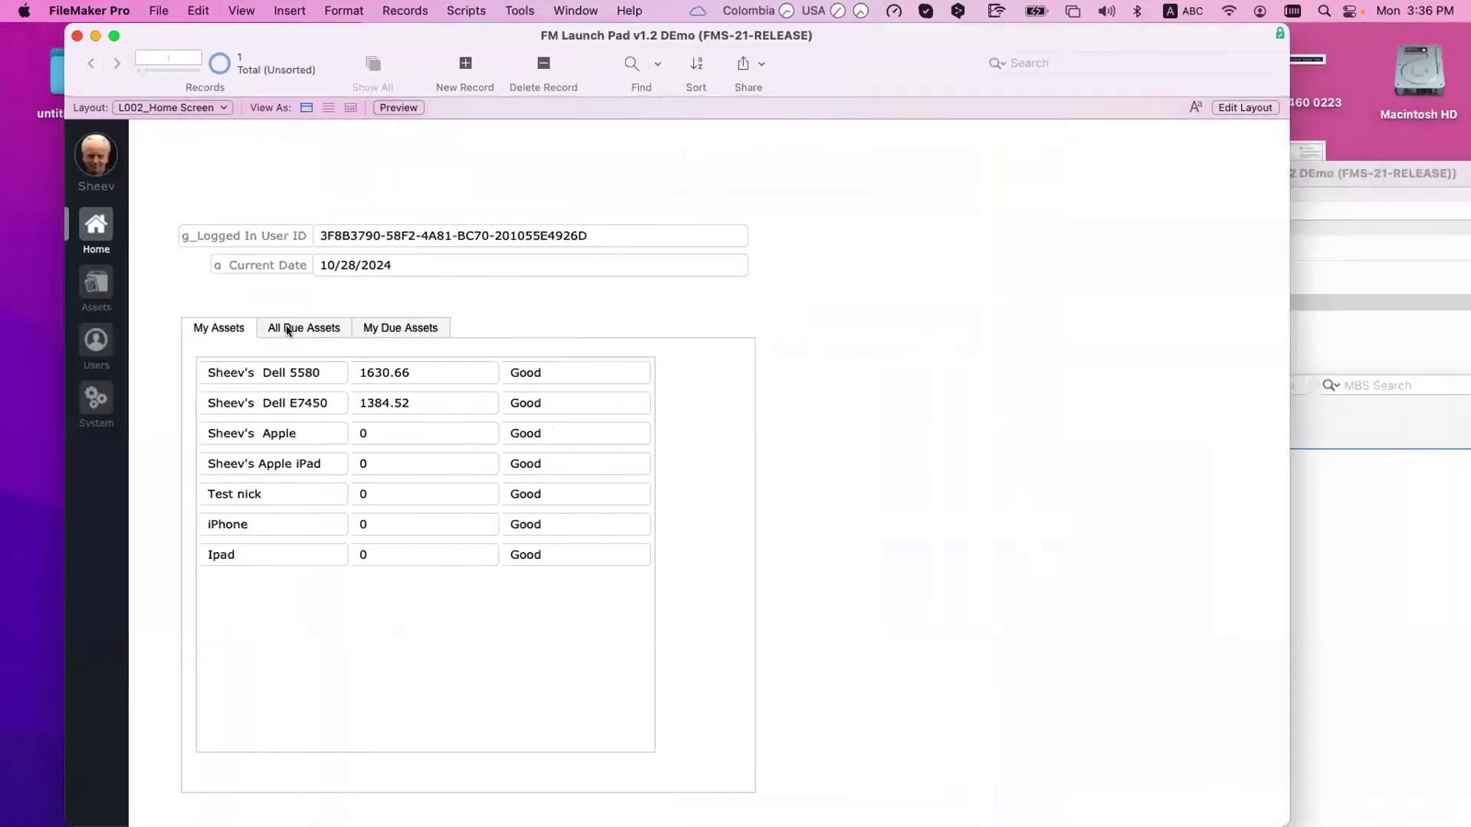
pyautogui.click(286, 325)
pyautogui.click(375, 326)
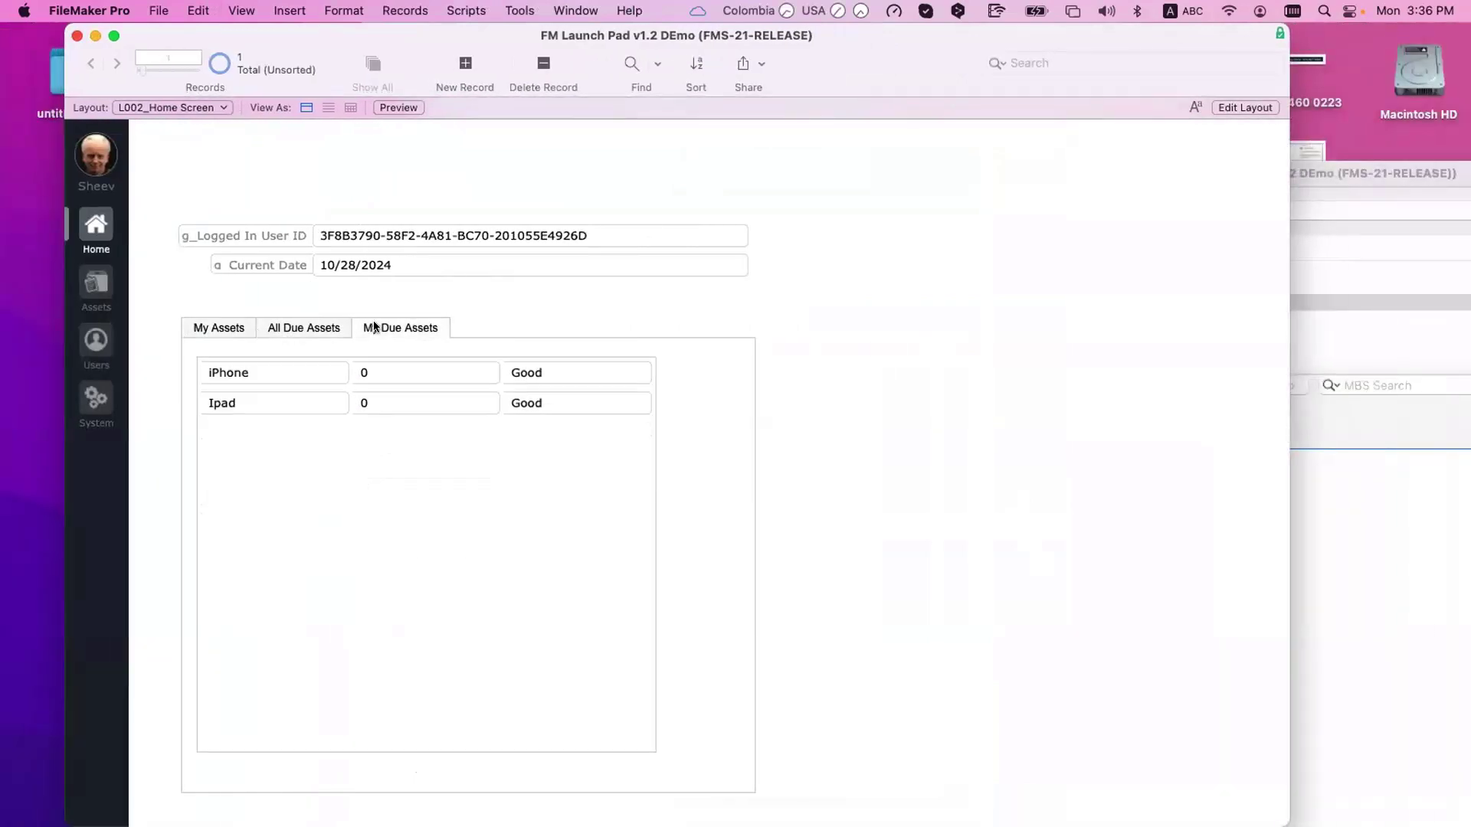
pyautogui.click(296, 328)
pyautogui.click(219, 327)
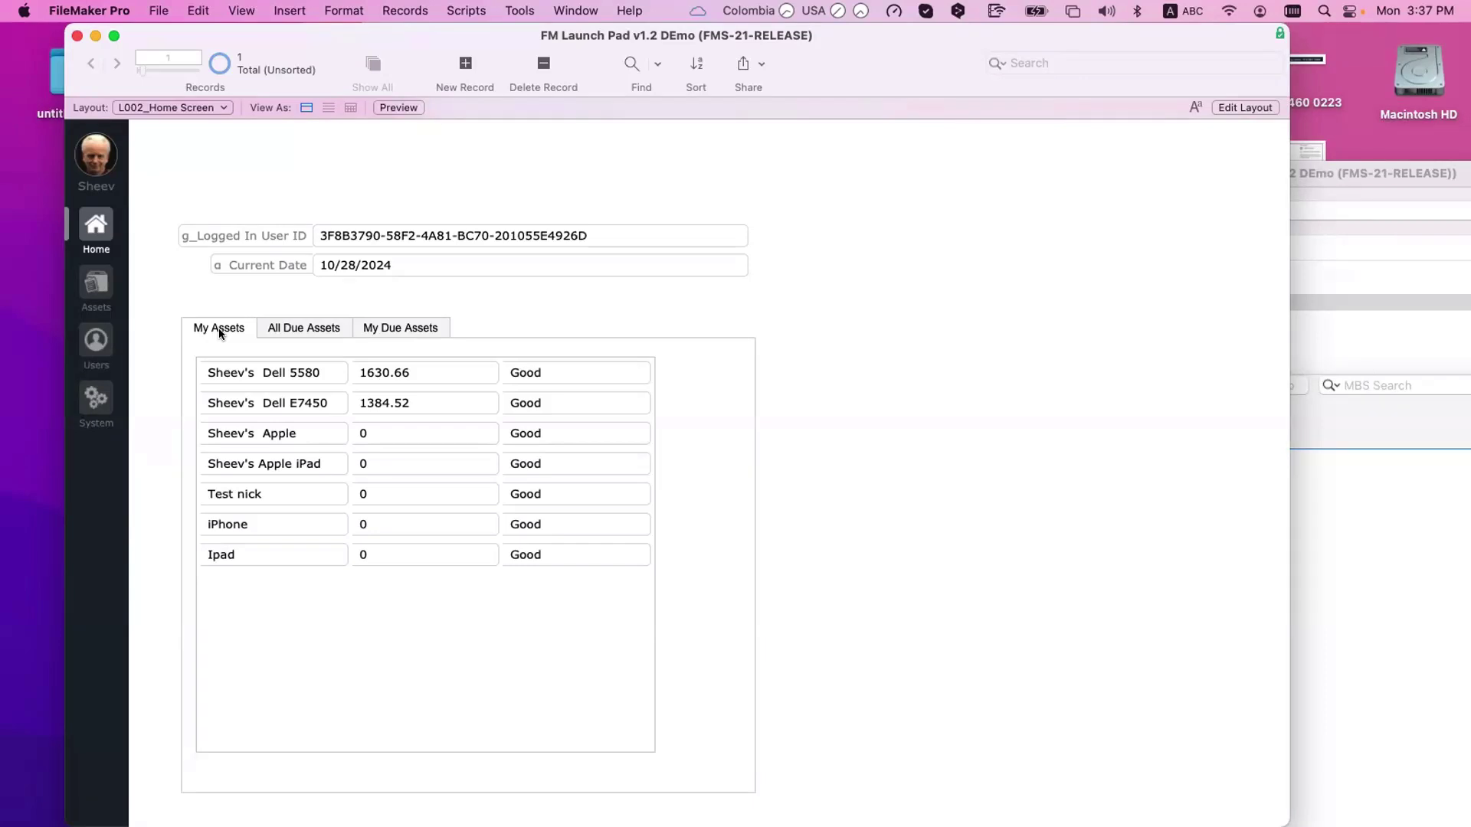
pyautogui.click(287, 328)
pyautogui.click(392, 328)
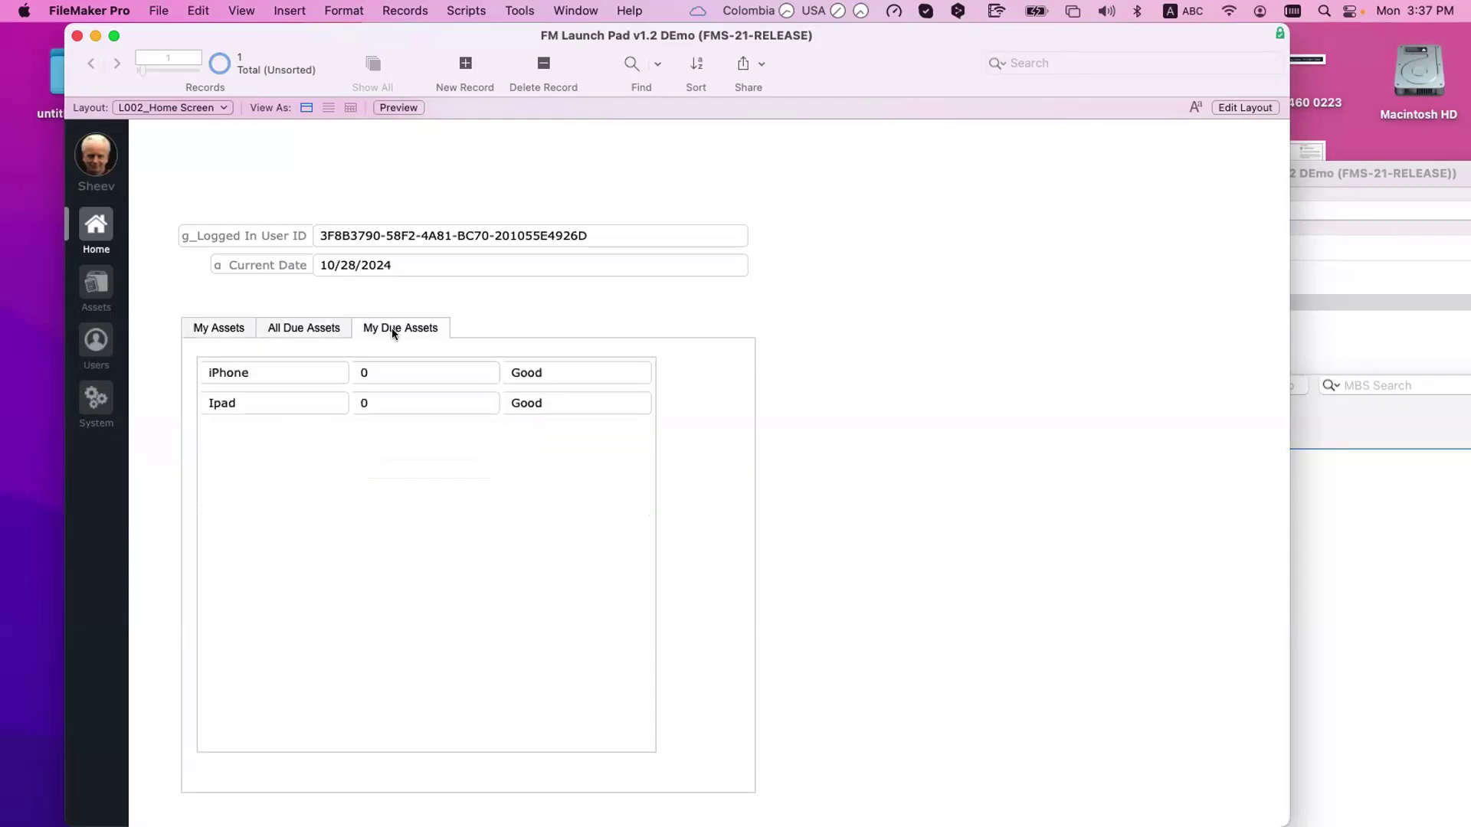
pyautogui.click(282, 328)
pyautogui.click(233, 324)
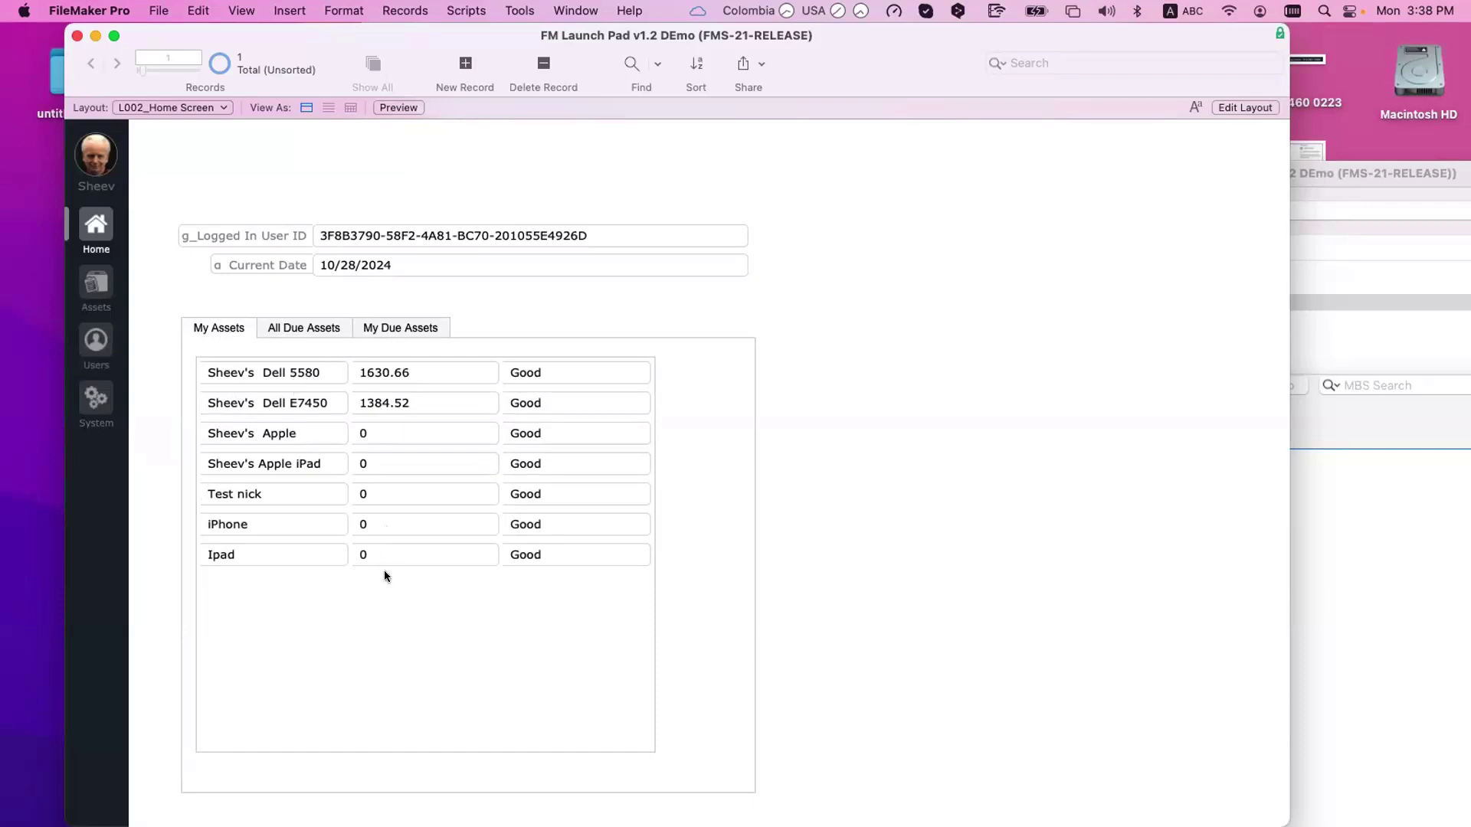
pyautogui.click(298, 340)
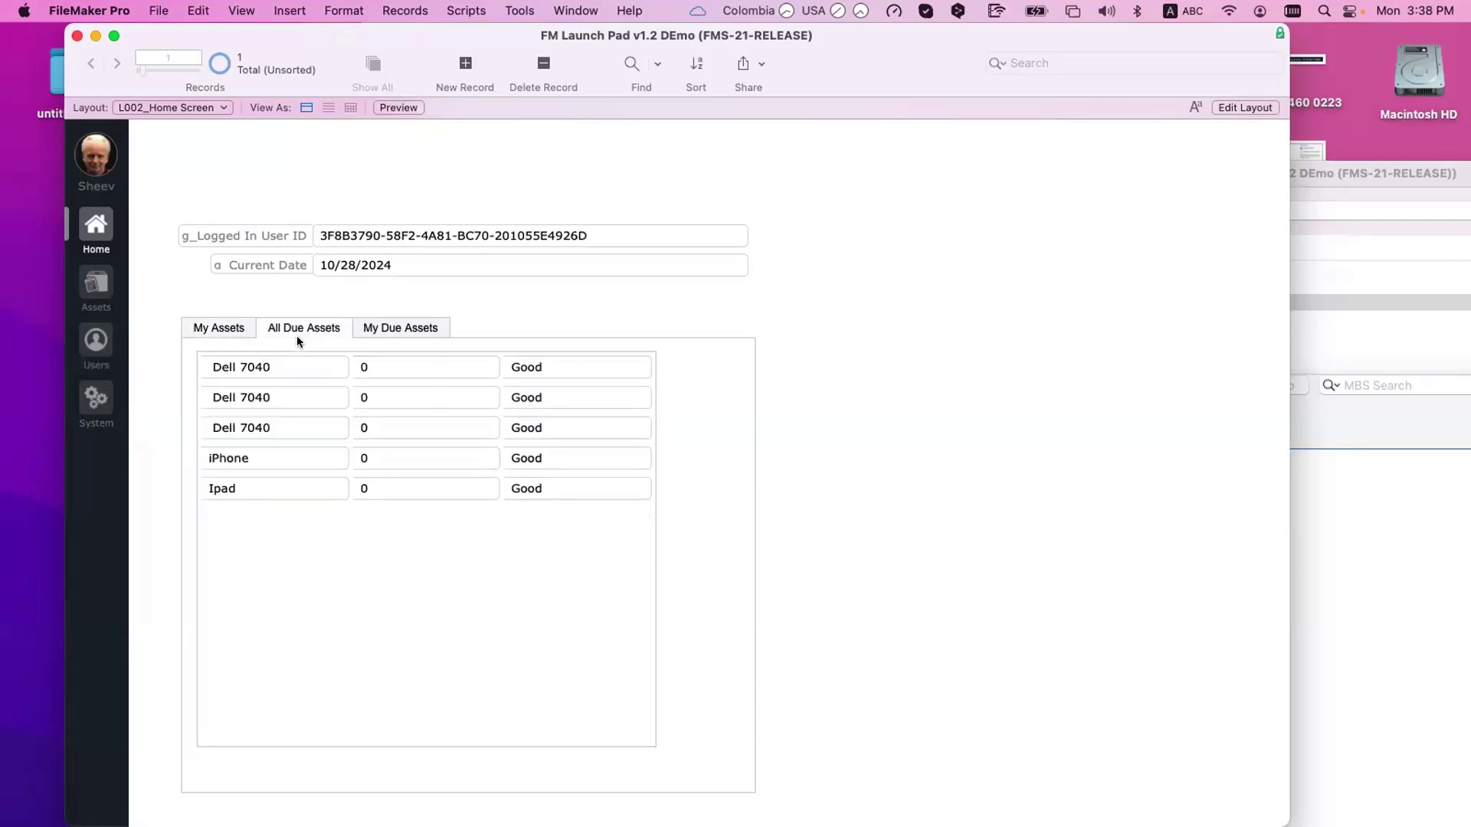
pyautogui.click(418, 330)
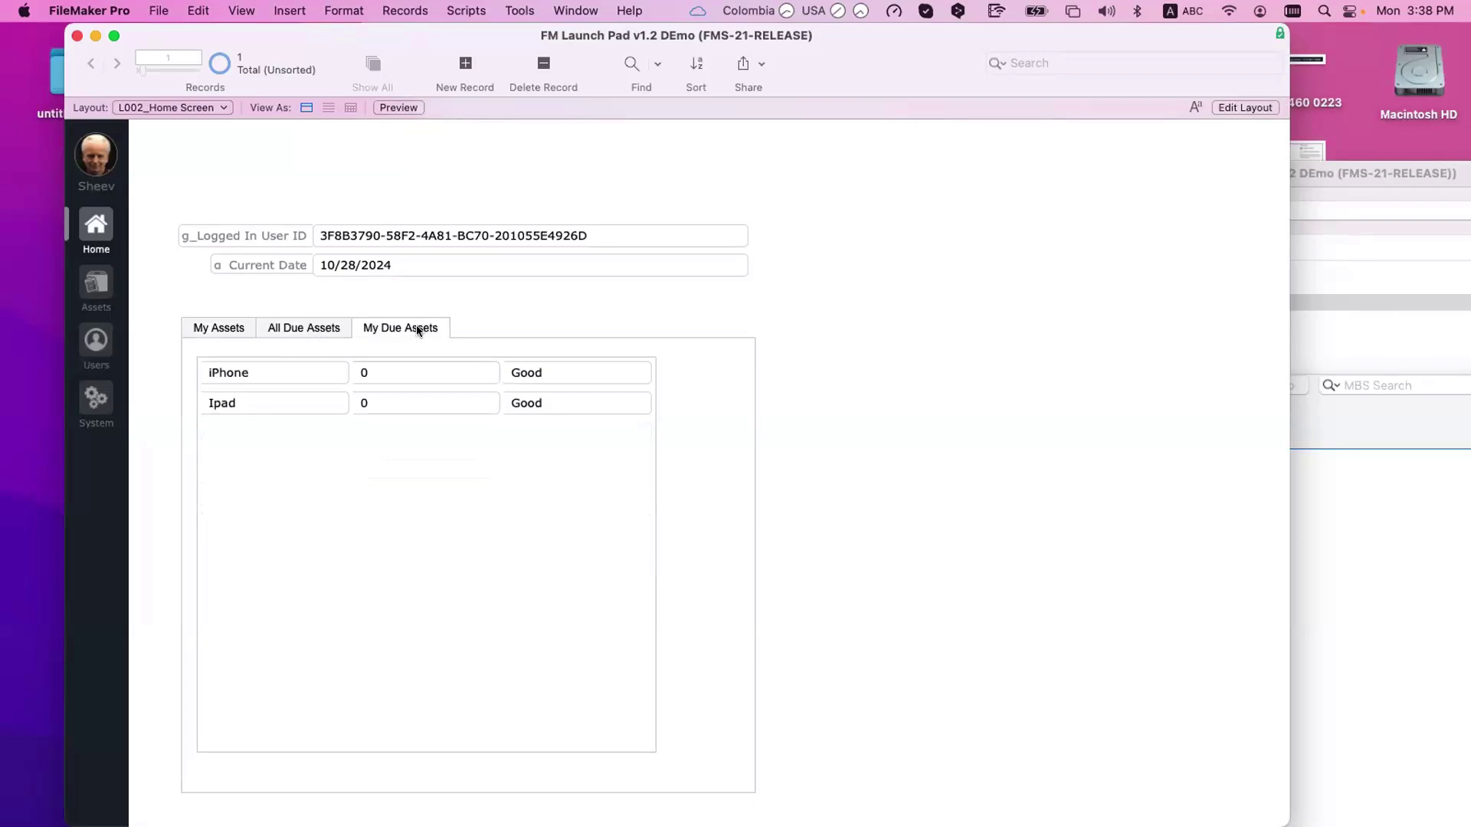
pyautogui.click(223, 328)
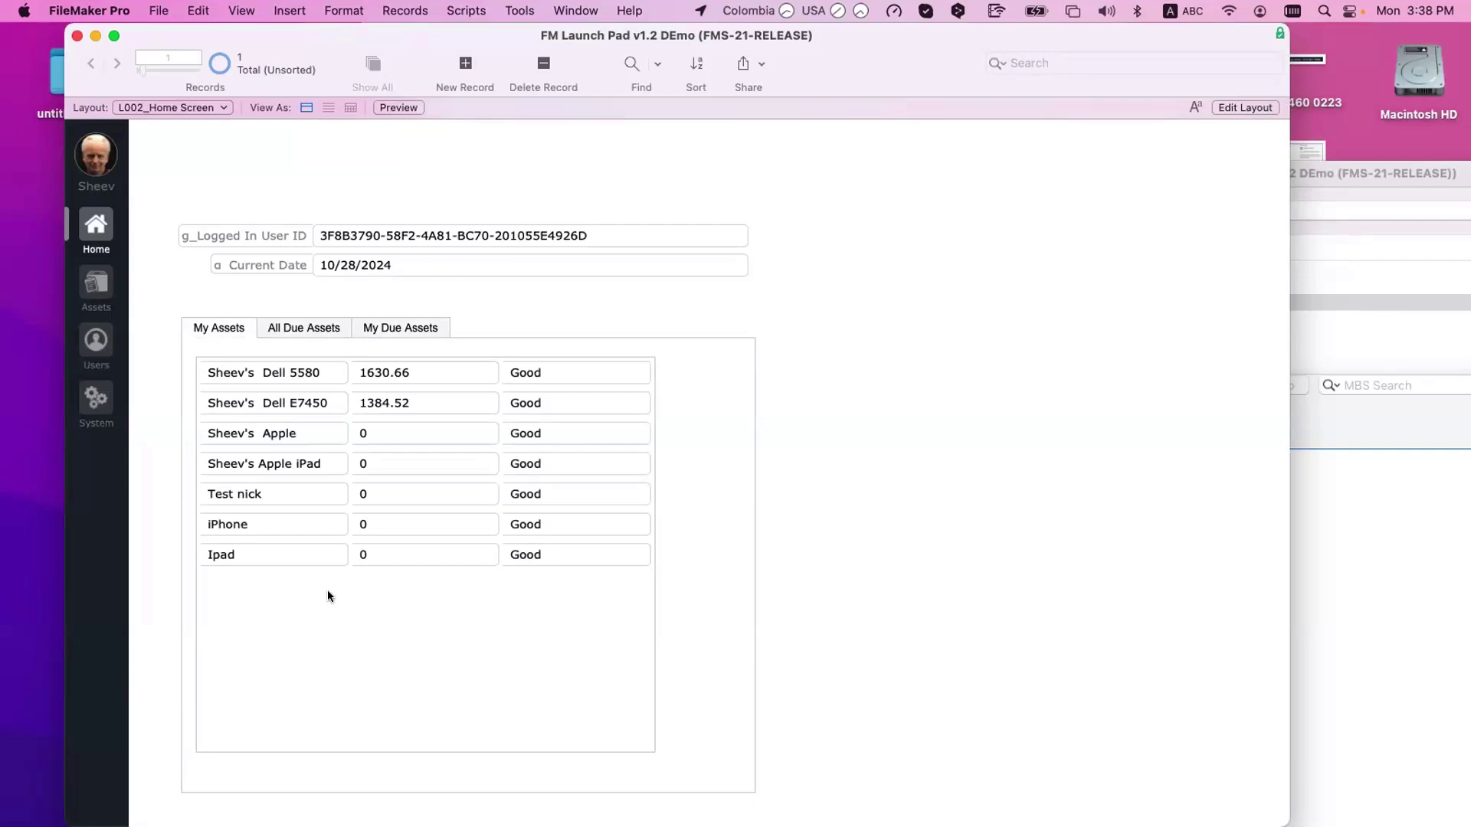
# - Duplicate the HOME_Home table in the database definition by copying and pasting it
pyautogui.press('super+shift+d')
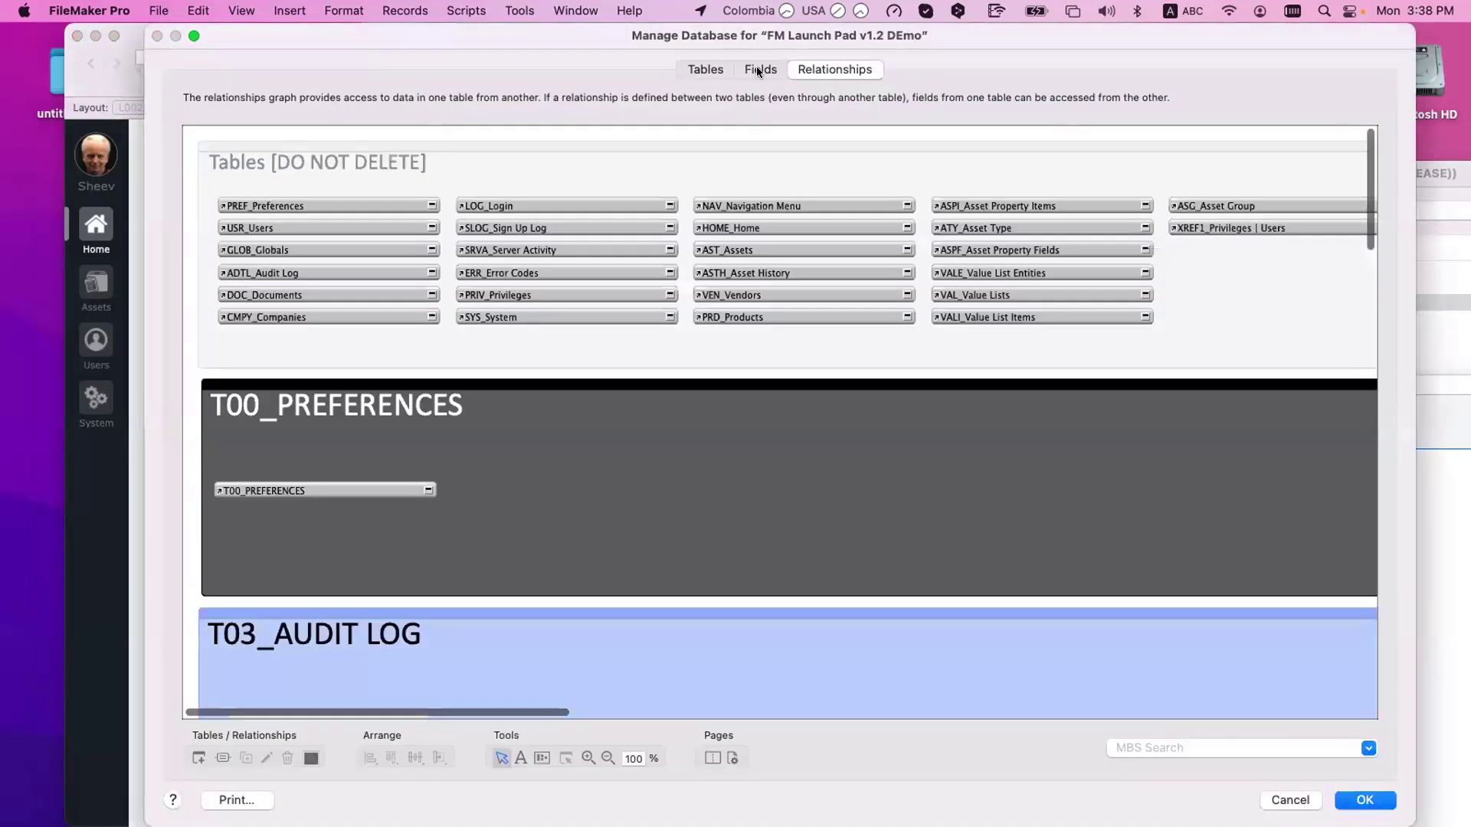
pyautogui.click(757, 71)
pyautogui.click(333, 98)
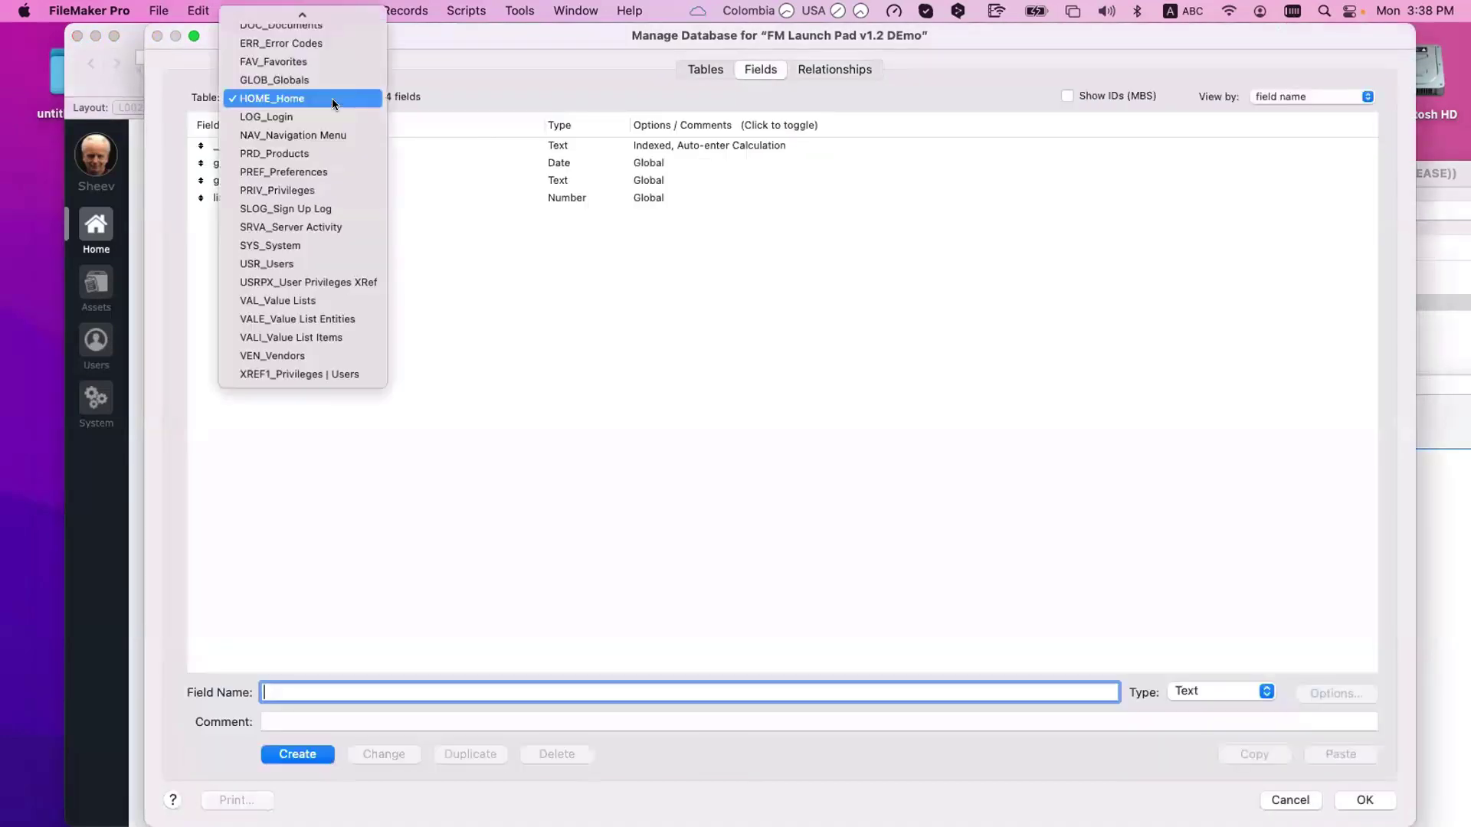
pyautogui.click(333, 99)
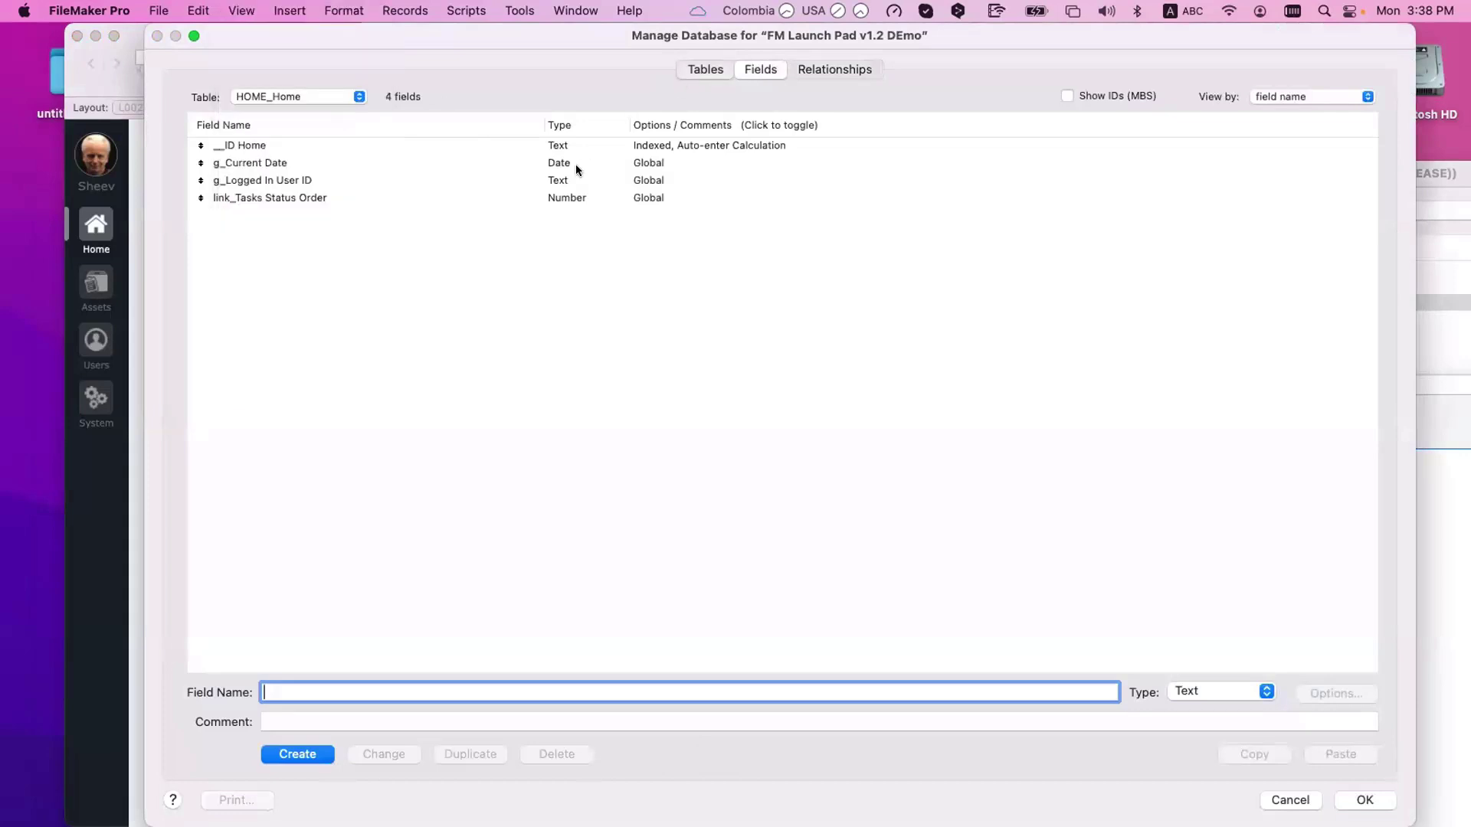
pyautogui.click(705, 69)
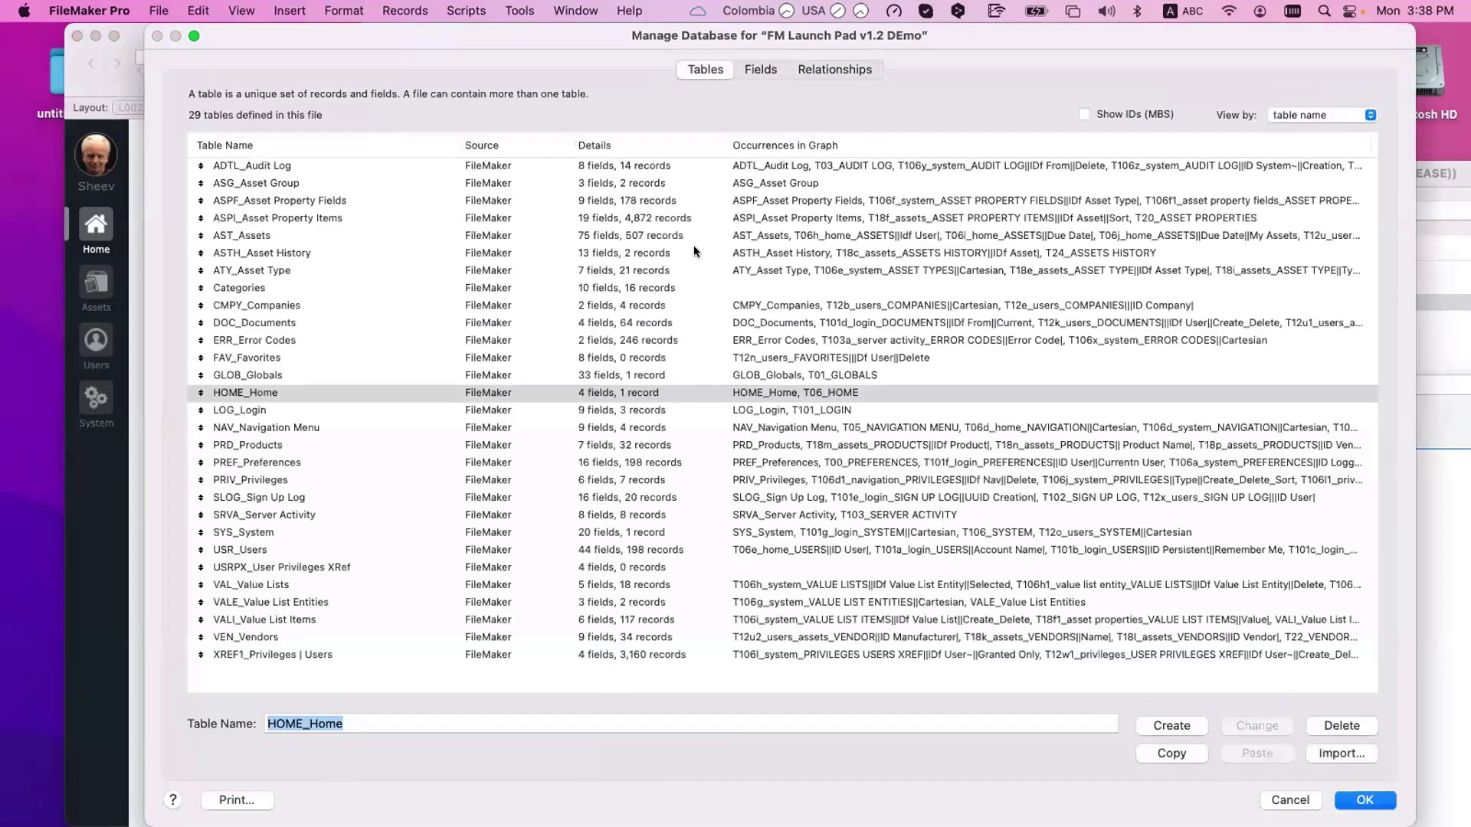
pyautogui.click(349, 392)
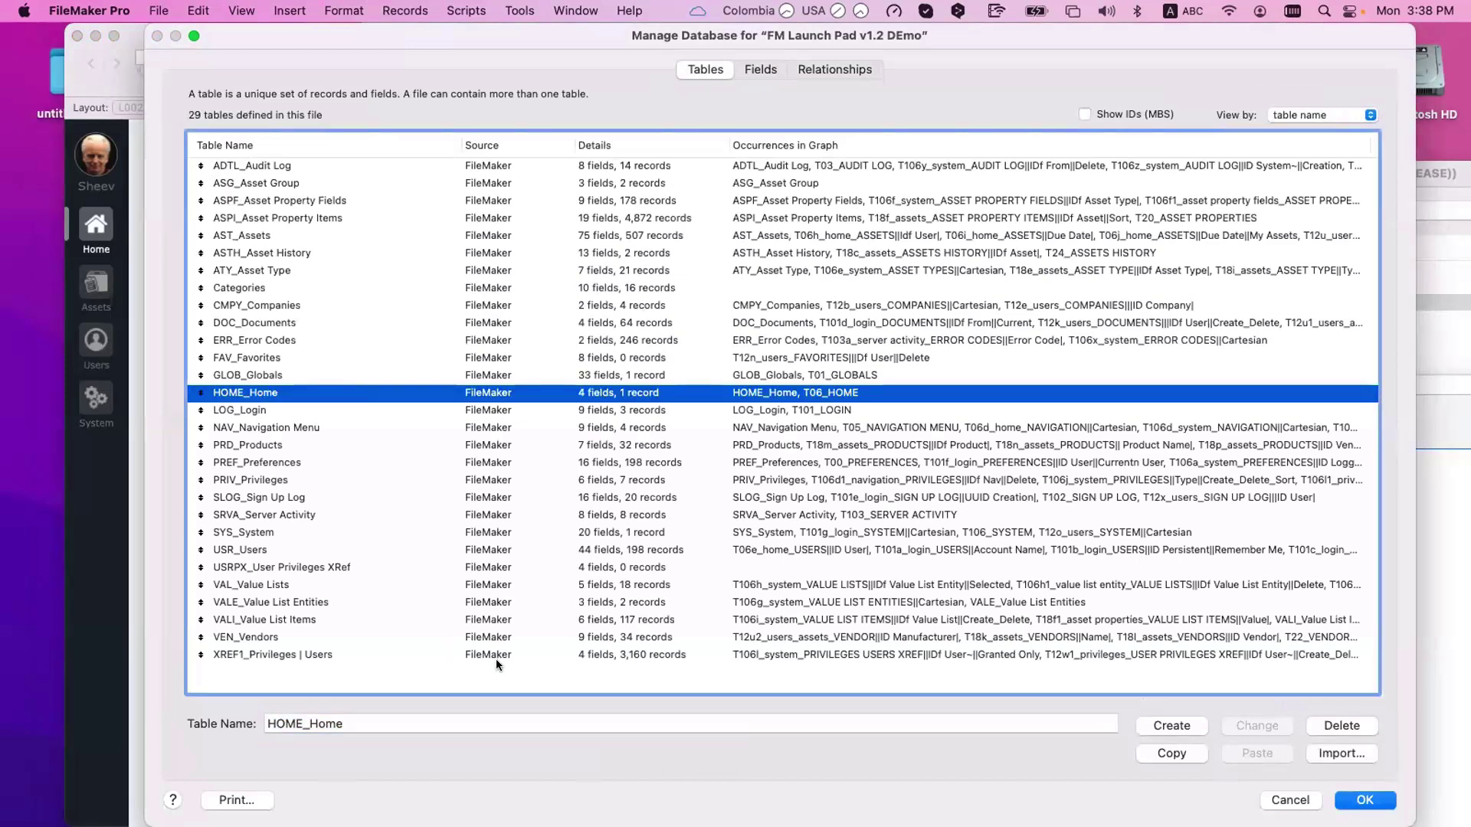
pyautogui.click(1180, 753)
pyautogui.press('super+v')
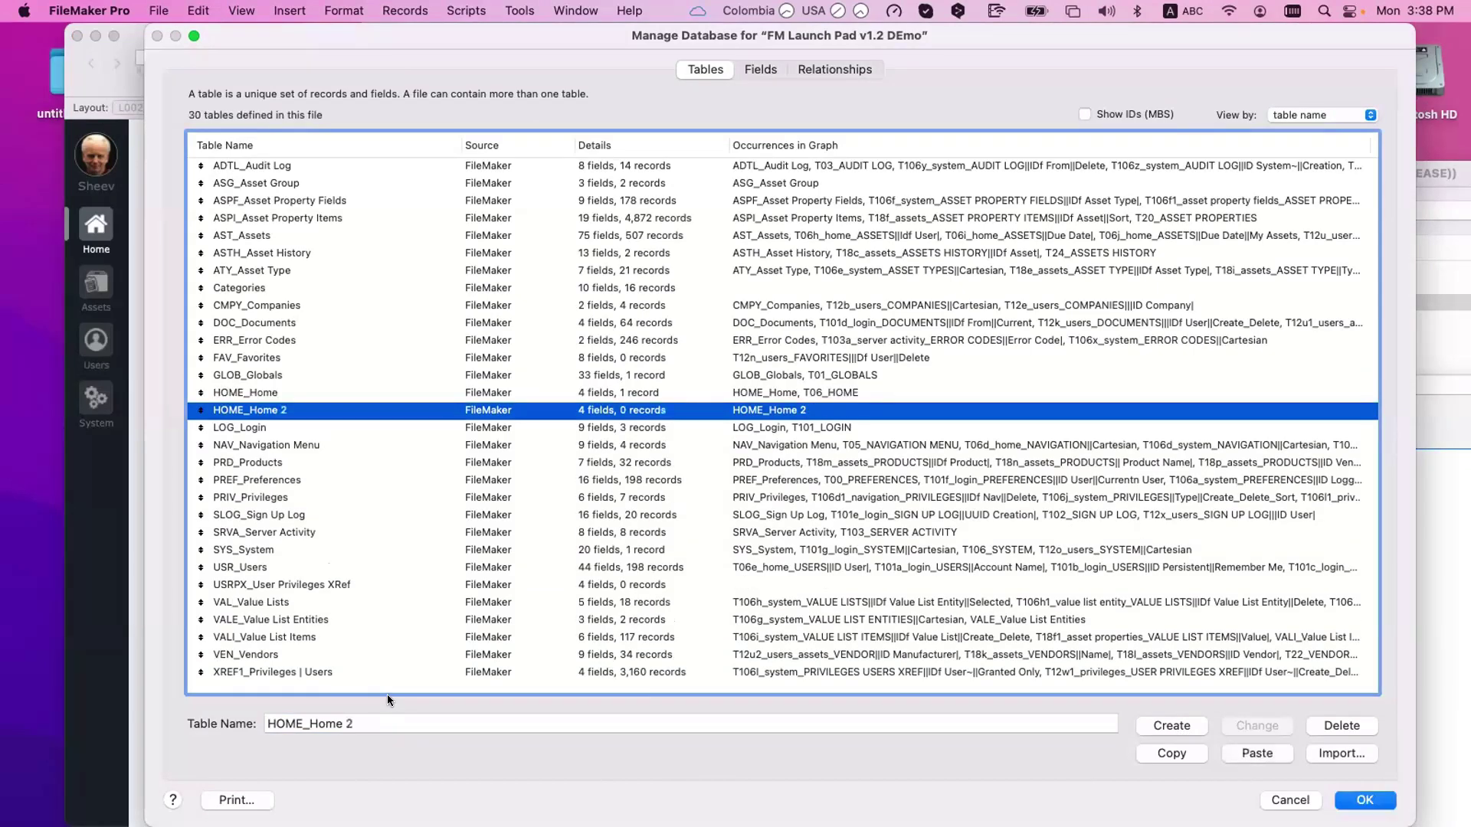
# - Rename the pasted copy of the HOME_Home table to HOMI_Home Items
pyautogui.click(283, 723)
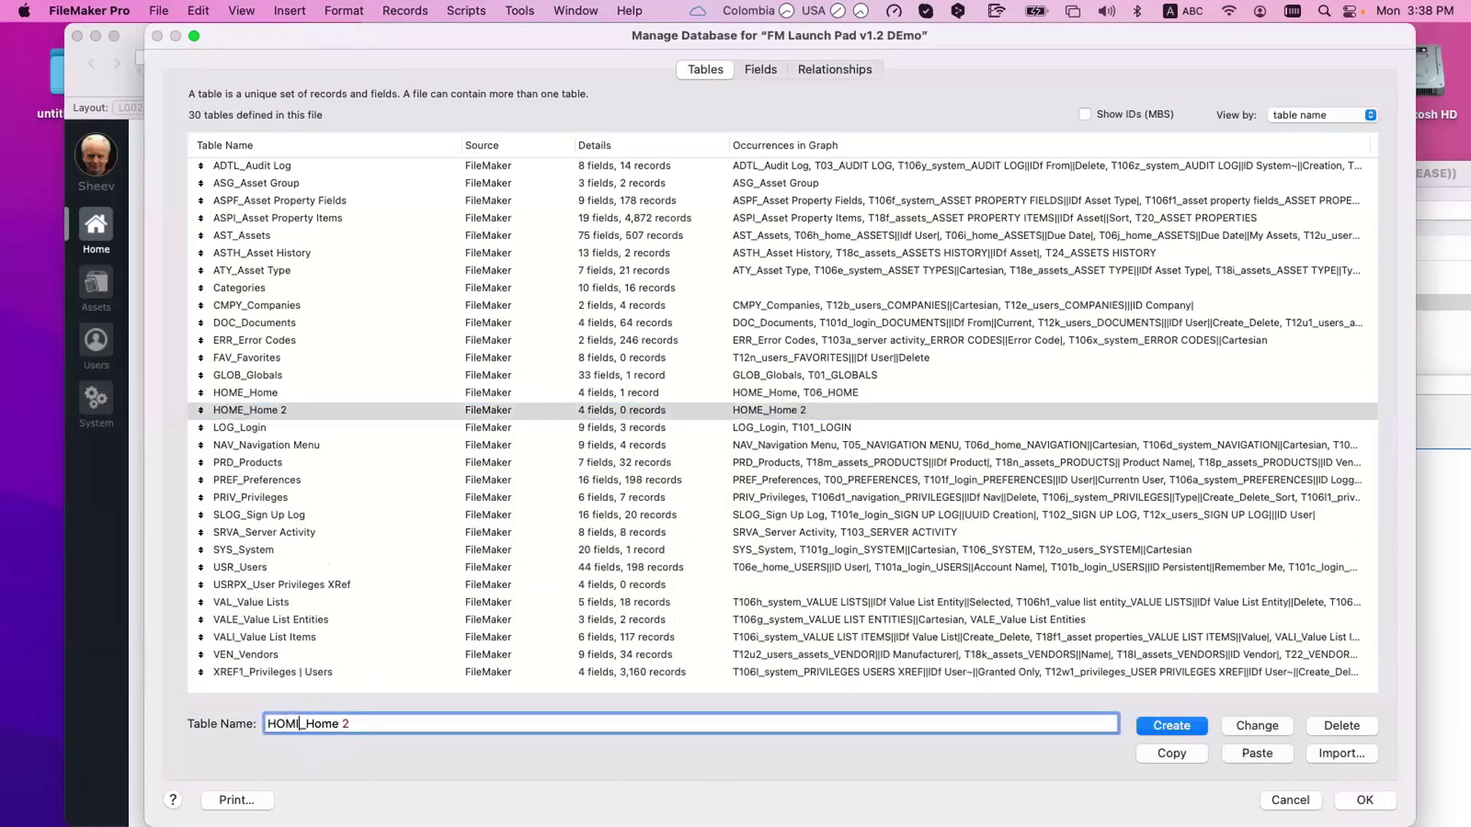
pyautogui.doubleClick(360, 720)
pyautogui.write('Items')
pyautogui.click(1253, 725)
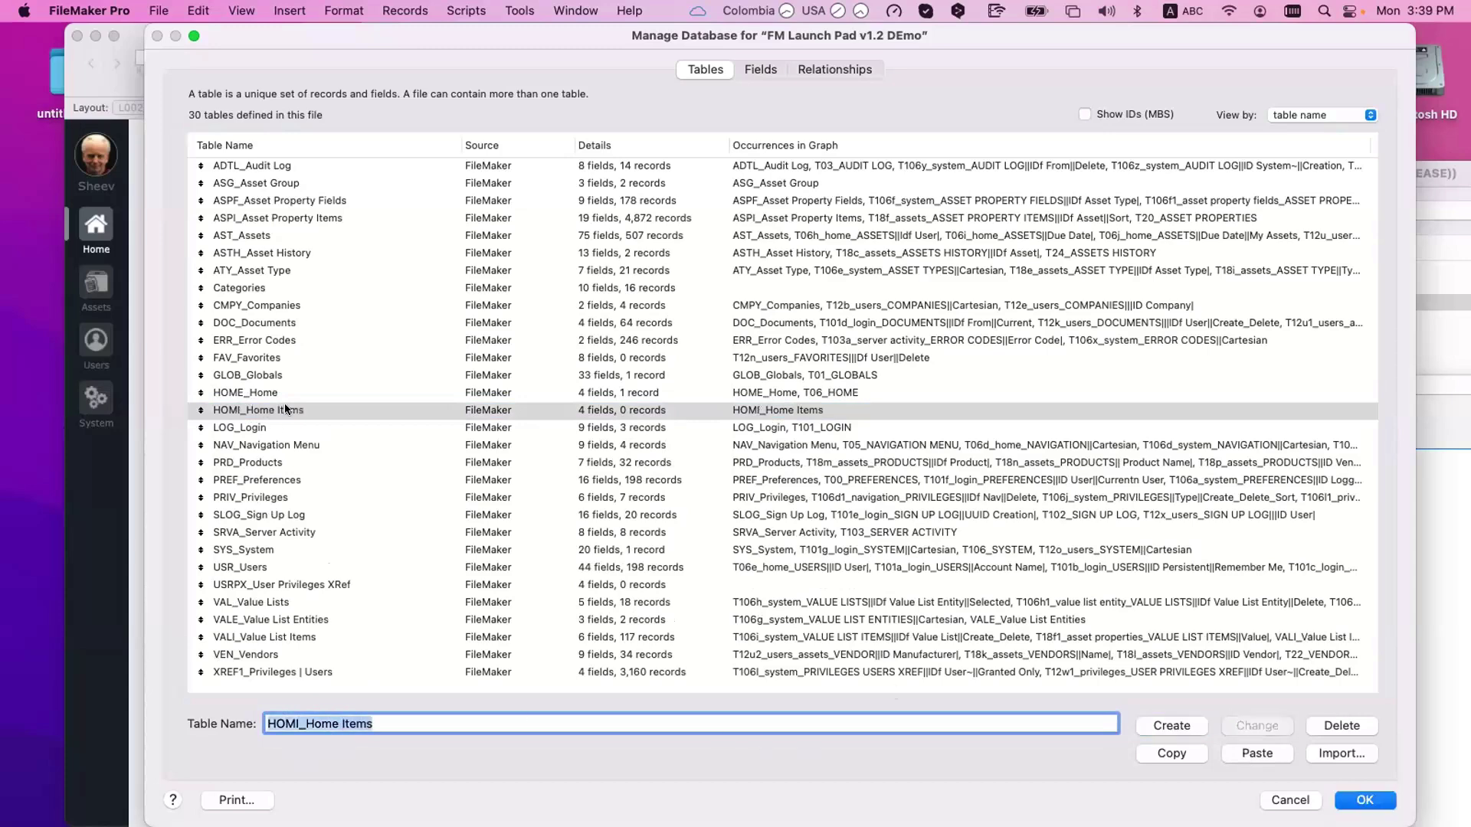
# - Rename the __ID Home field of the HOMI_Home Items table to __ID Home Item
pyautogui.doubleClick(285, 409)
pyautogui.click(278, 147)
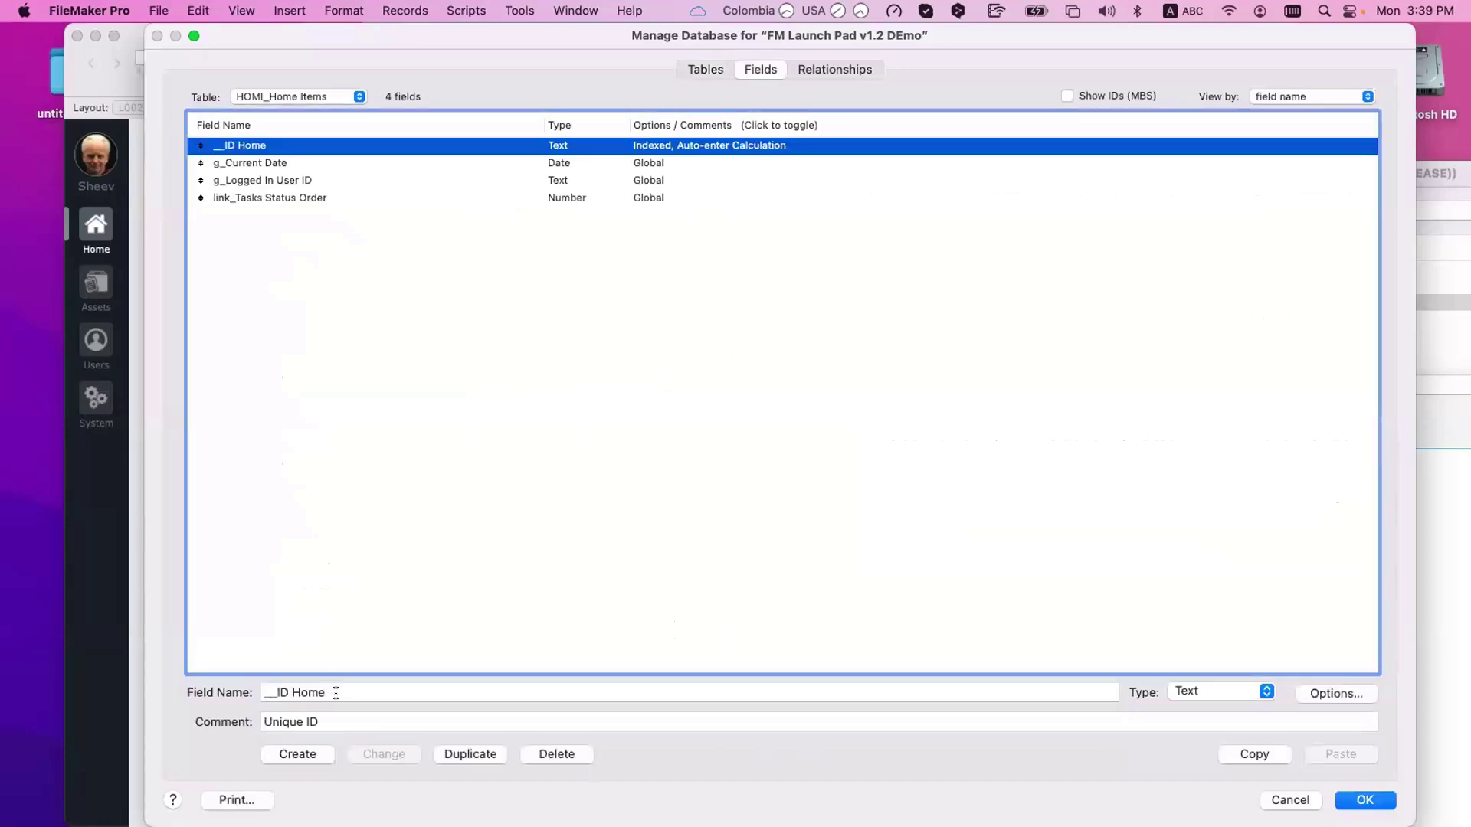
pyautogui.click(332, 693)
pyautogui.write('Item')
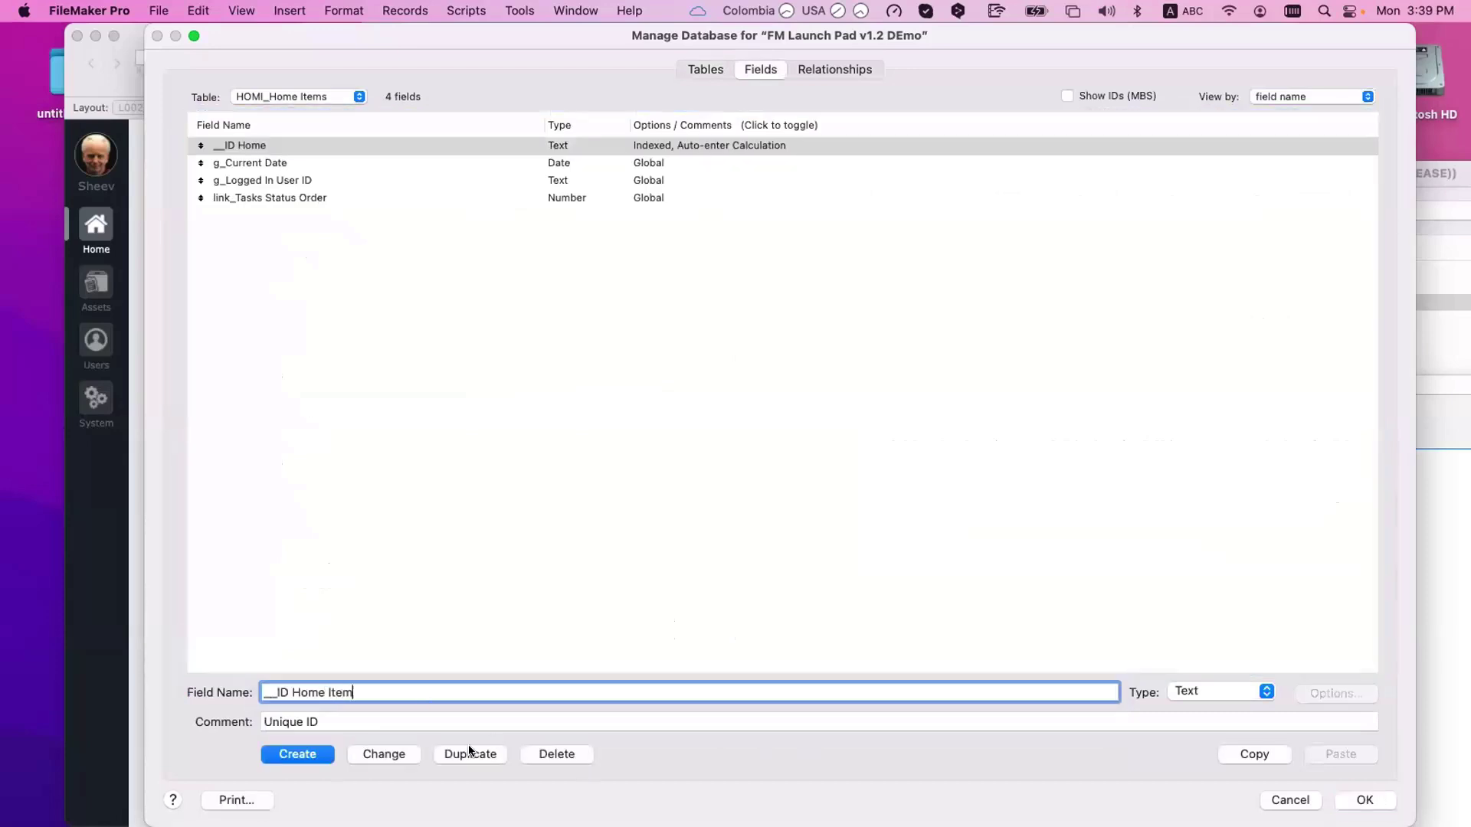
pyautogui.click(384, 754)
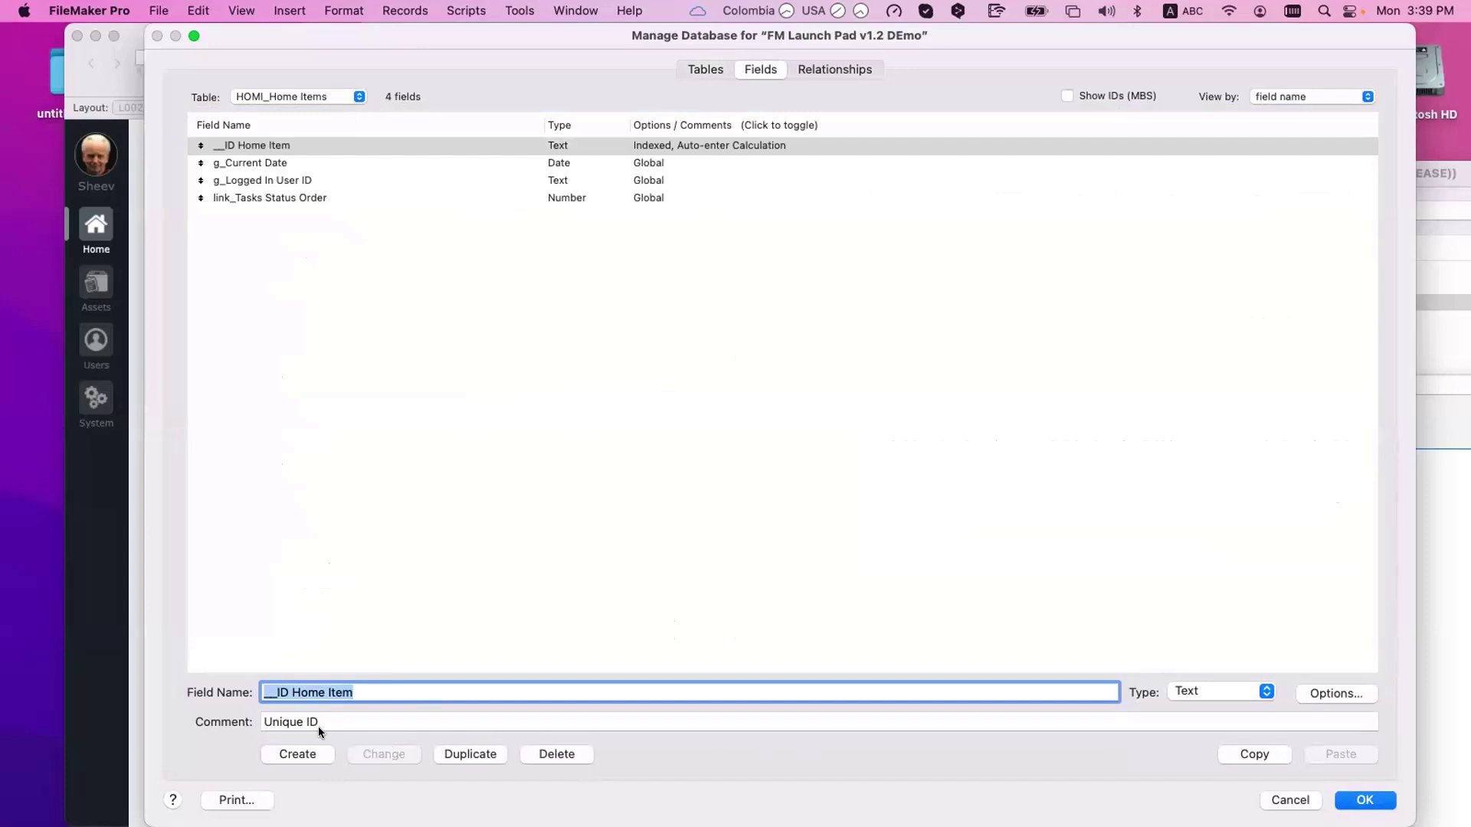
# - Delete the g_Current Date, g_Logged In User ID and link_Tasks Status Order fields from the HOMI_Home Items table
pyautogui.click(255, 146)
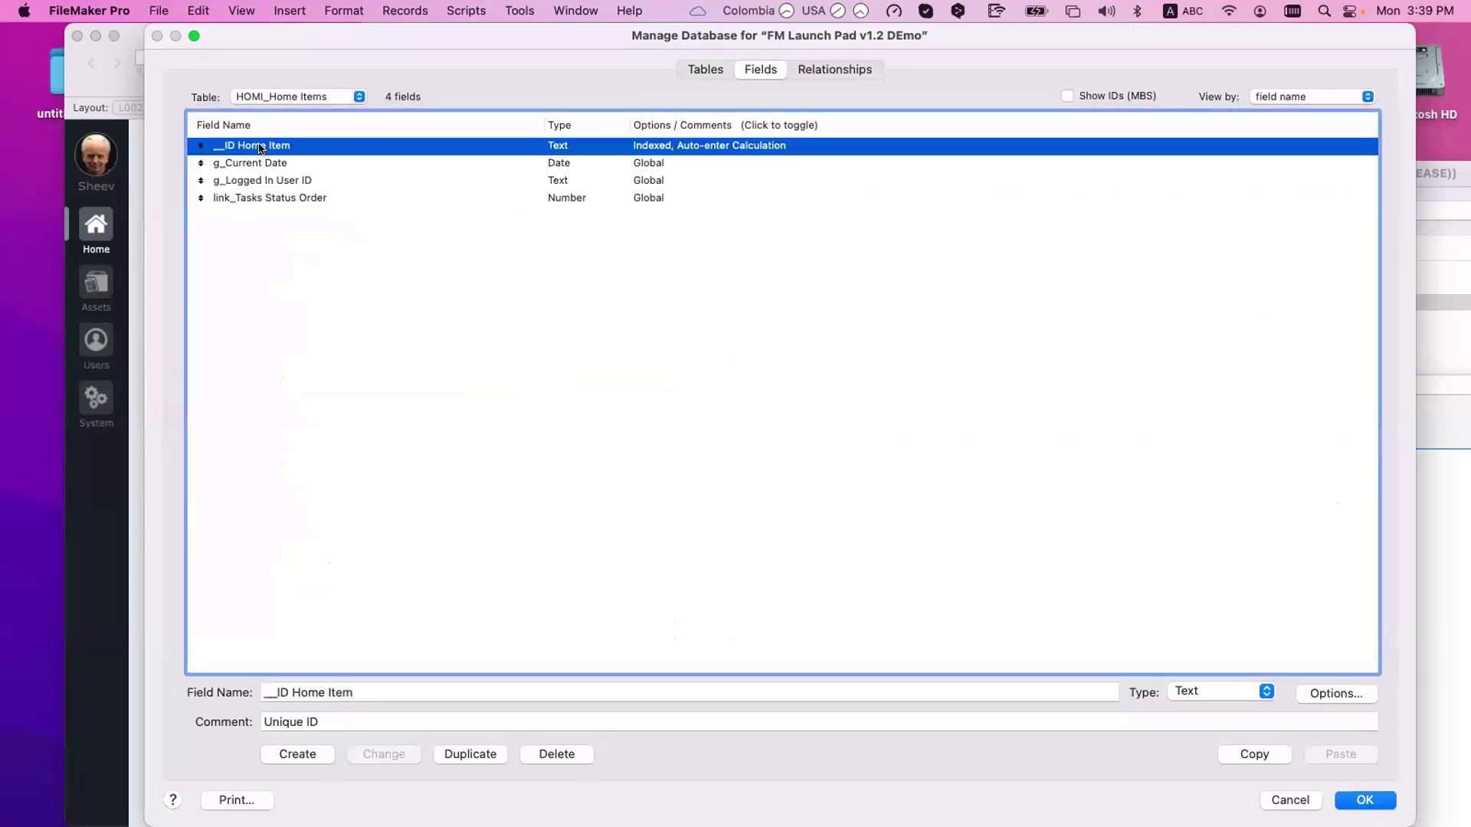
pyautogui.click(274, 163)
pyautogui.keyDown('shift'); pyautogui.click(277, 186); pyautogui.keyUp('shift')
pyautogui.keyDown('shift'); pyautogui.click(282, 199); pyautogui.keyUp('shift')
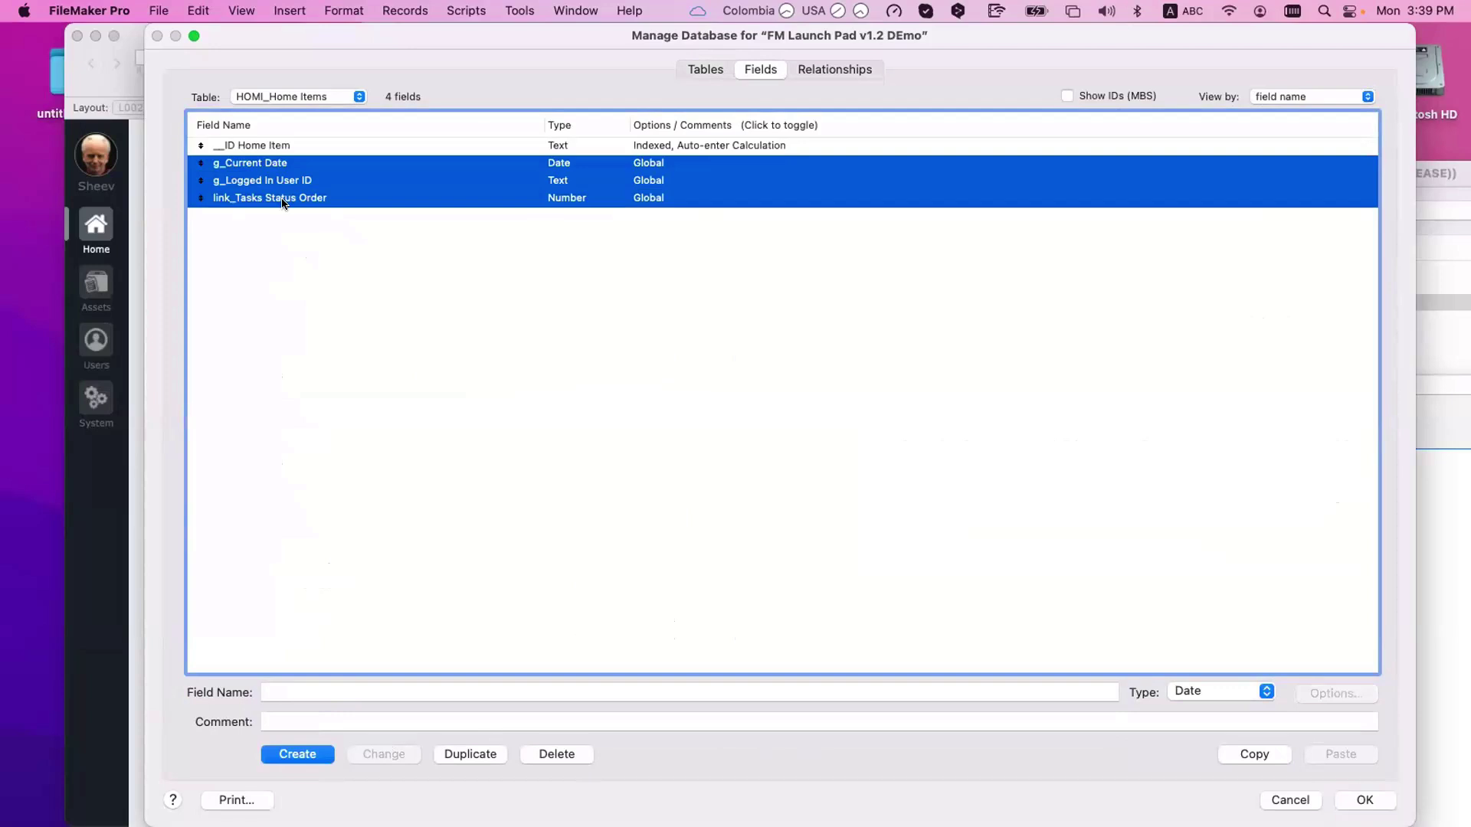
pyautogui.press('Delete')
pyautogui.click(294, 249)
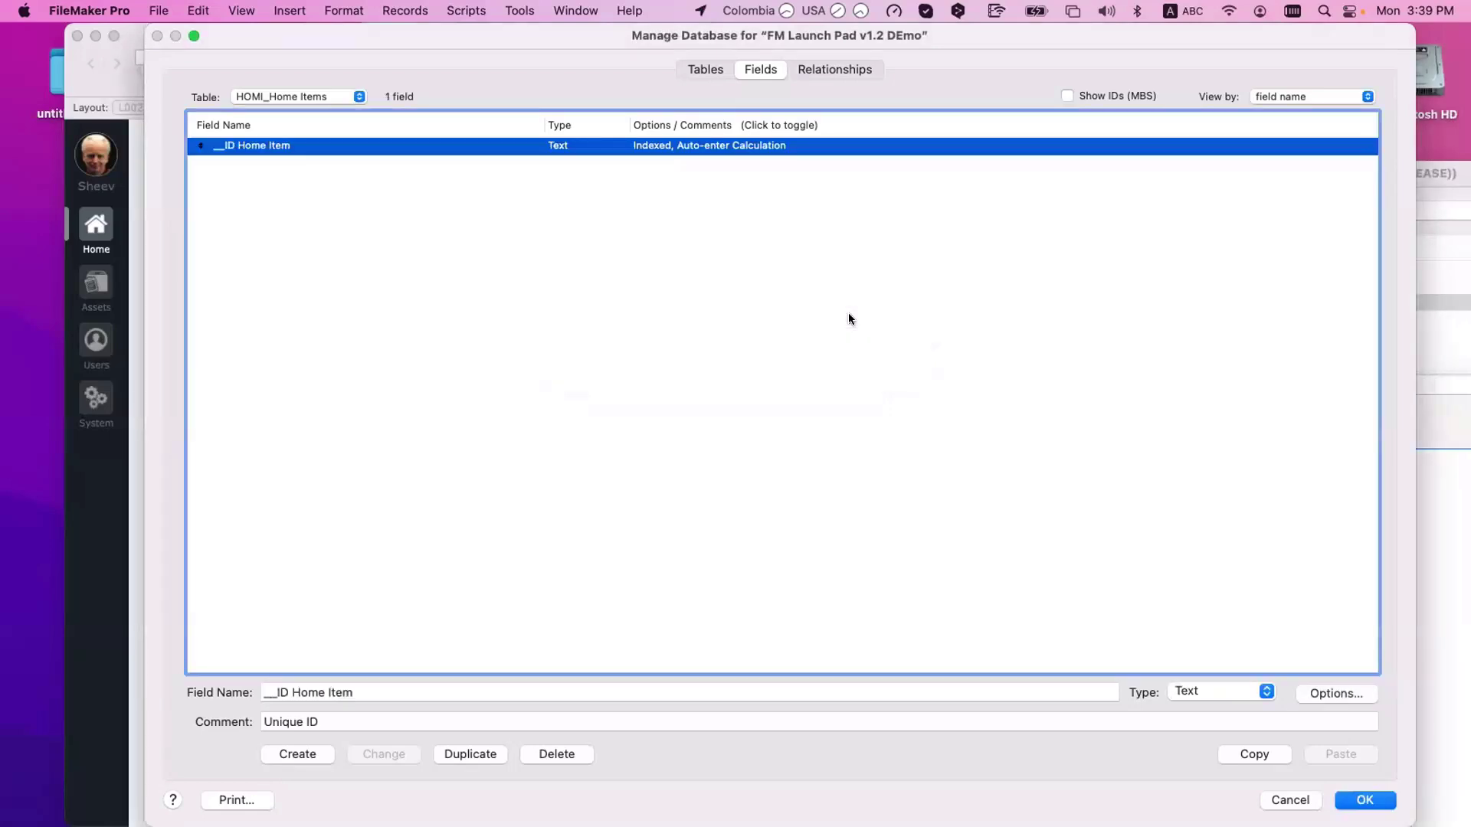
pyautogui.click(848, 314)
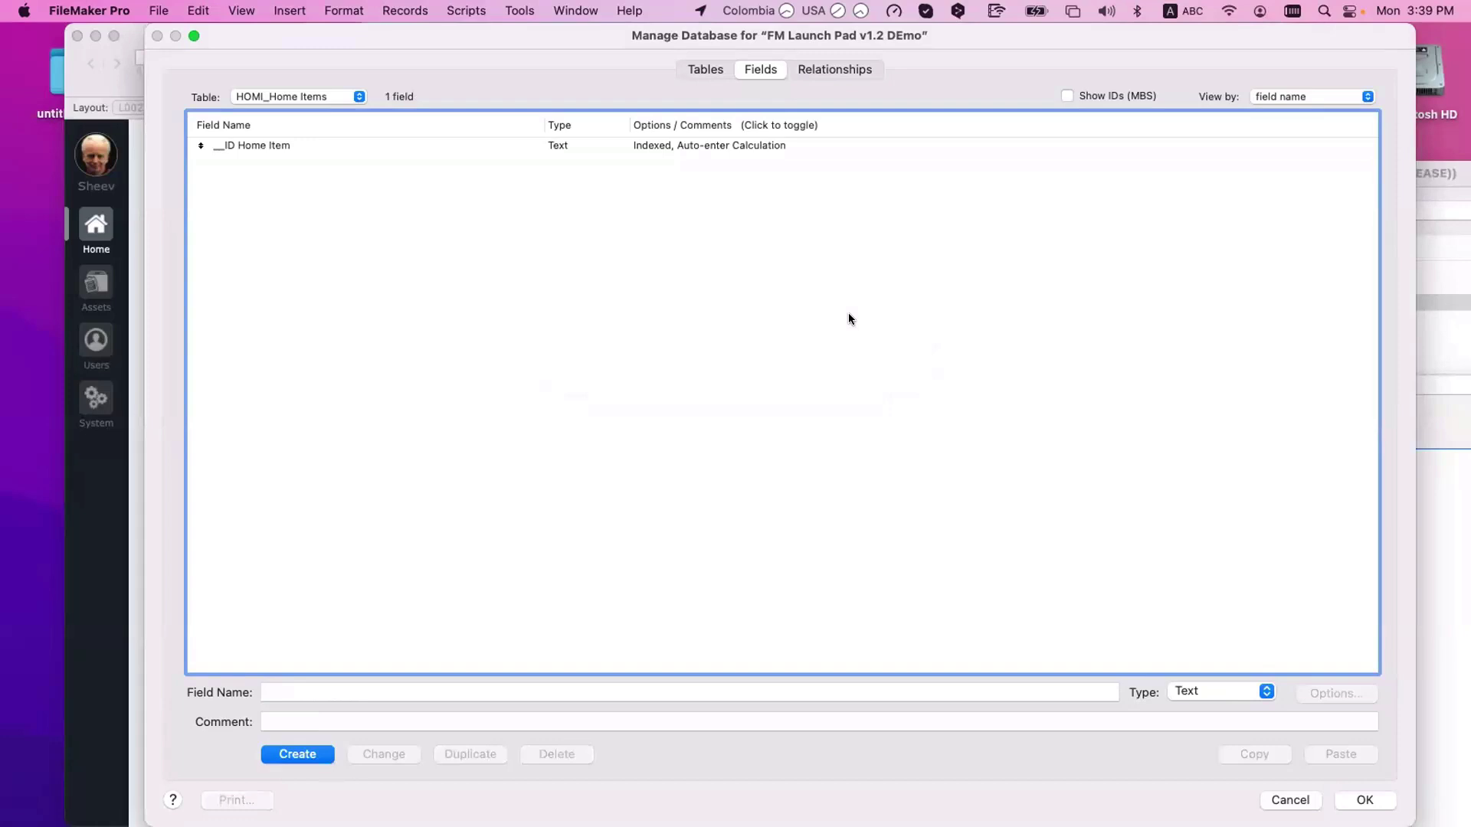
# - Create a text field _IDf User without a comment in HOMI_Home Items and save the database changes
pyautogui.click(244, 146)
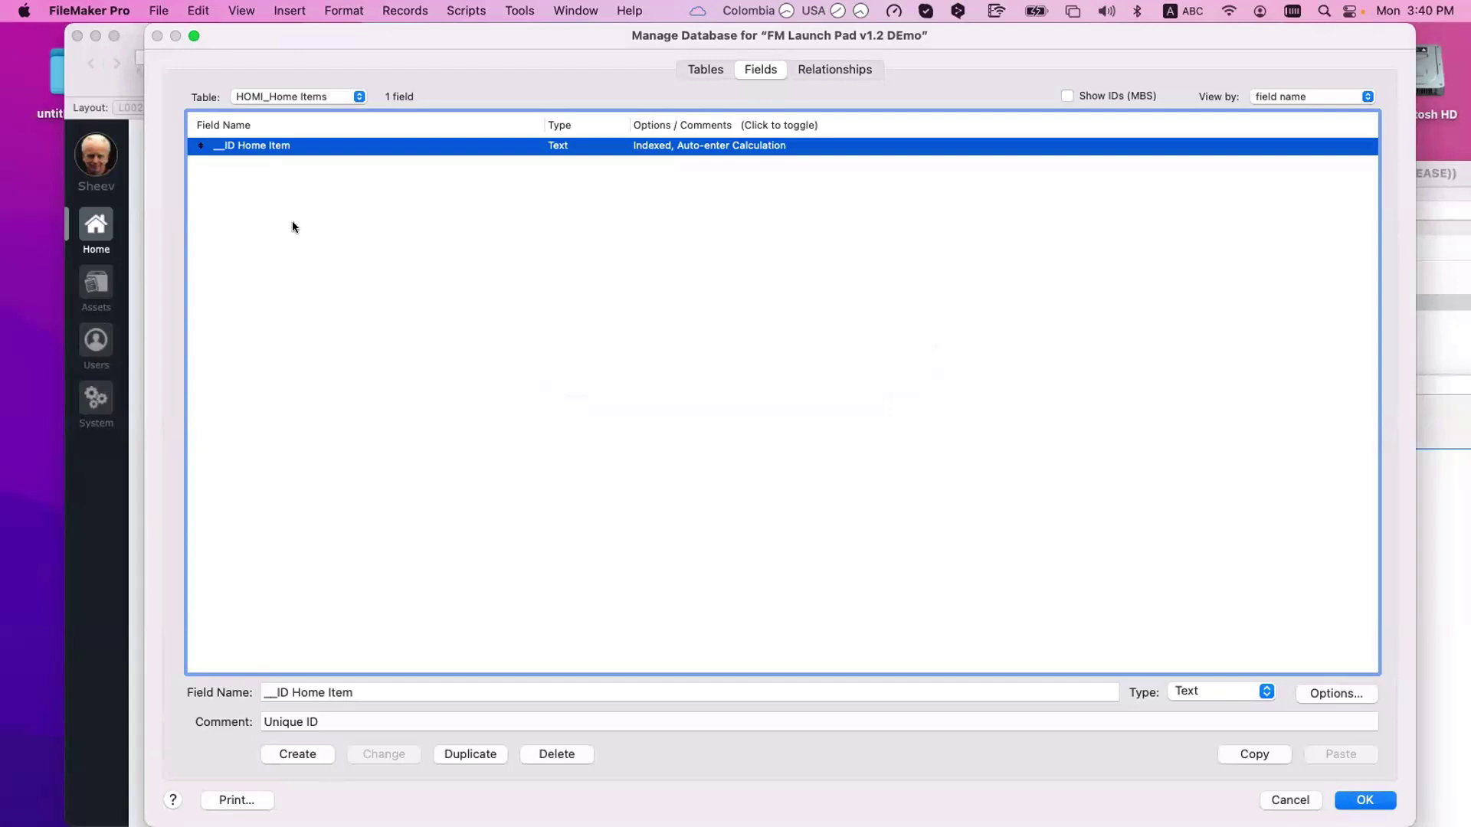
pyautogui.click(268, 693)
pyautogui.press('BackSpace')
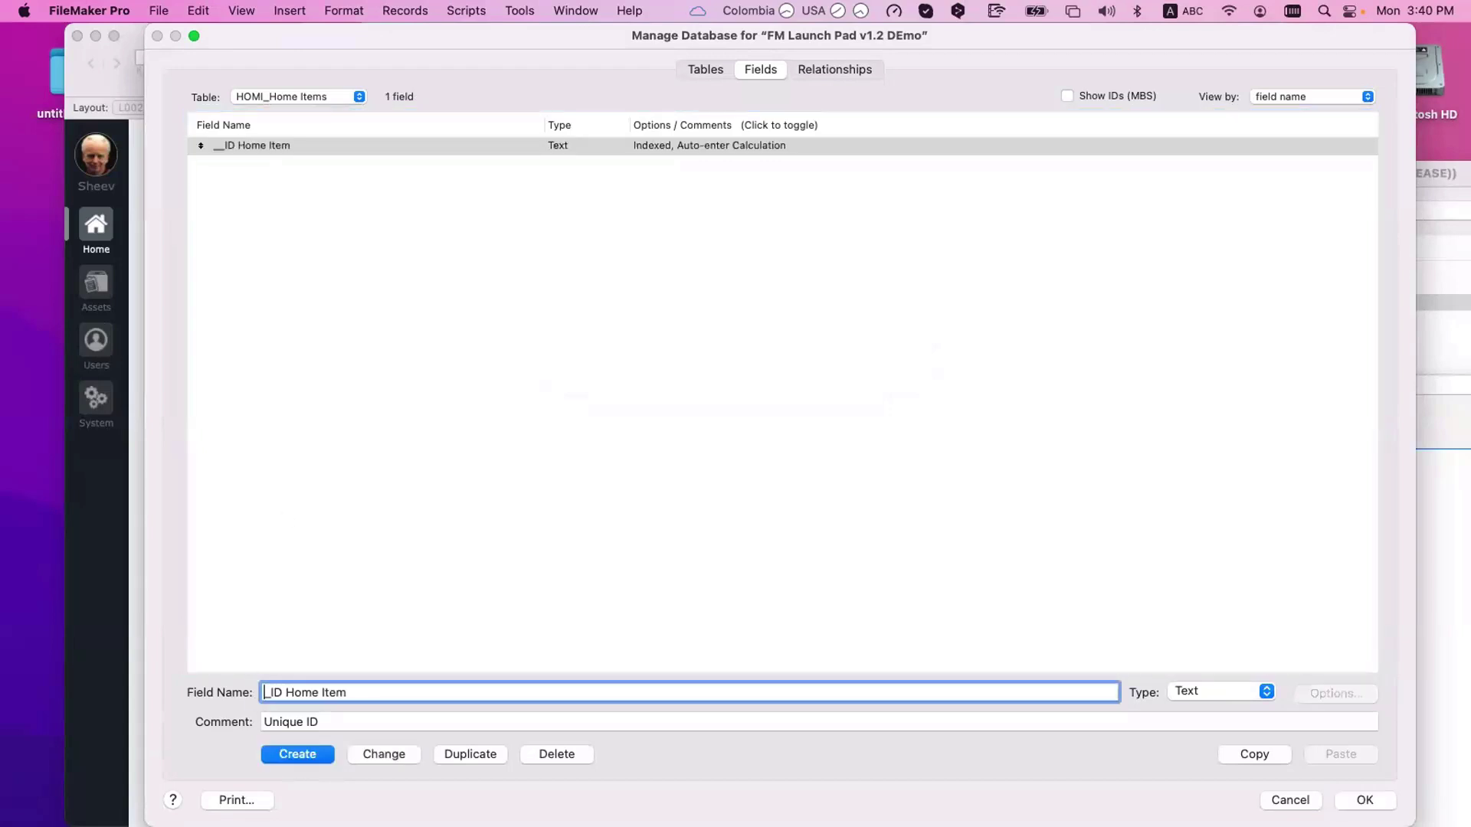
pyautogui.click(281, 691)
pyautogui.write('f')
pyautogui.moveTo(289, 693); pyautogui.dragTo(295, 706)
pyautogui.write('User')
pyautogui.tripleClick(321, 721)
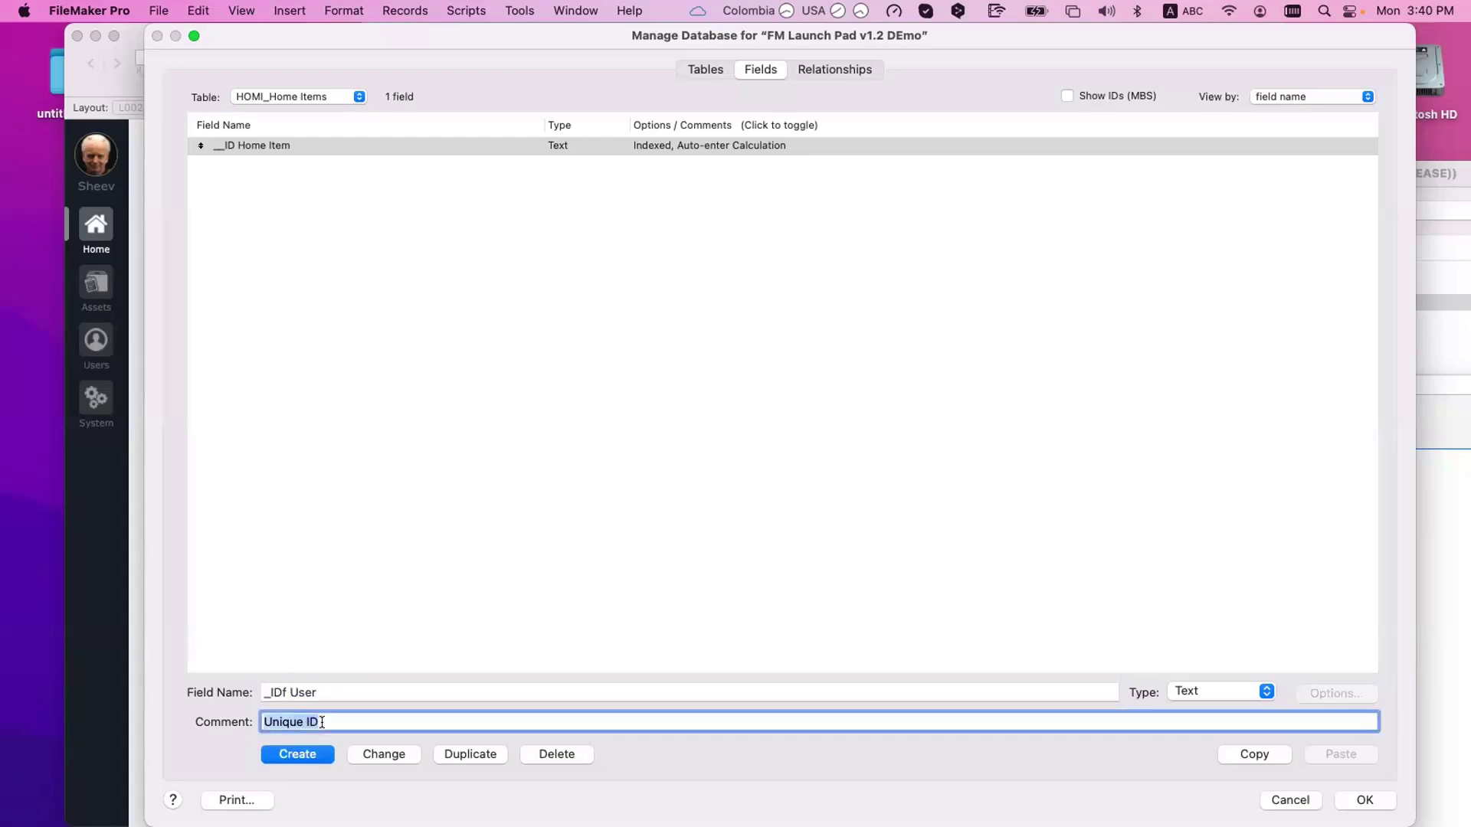
pyautogui.press('BackSpace')
pyautogui.click(301, 754)
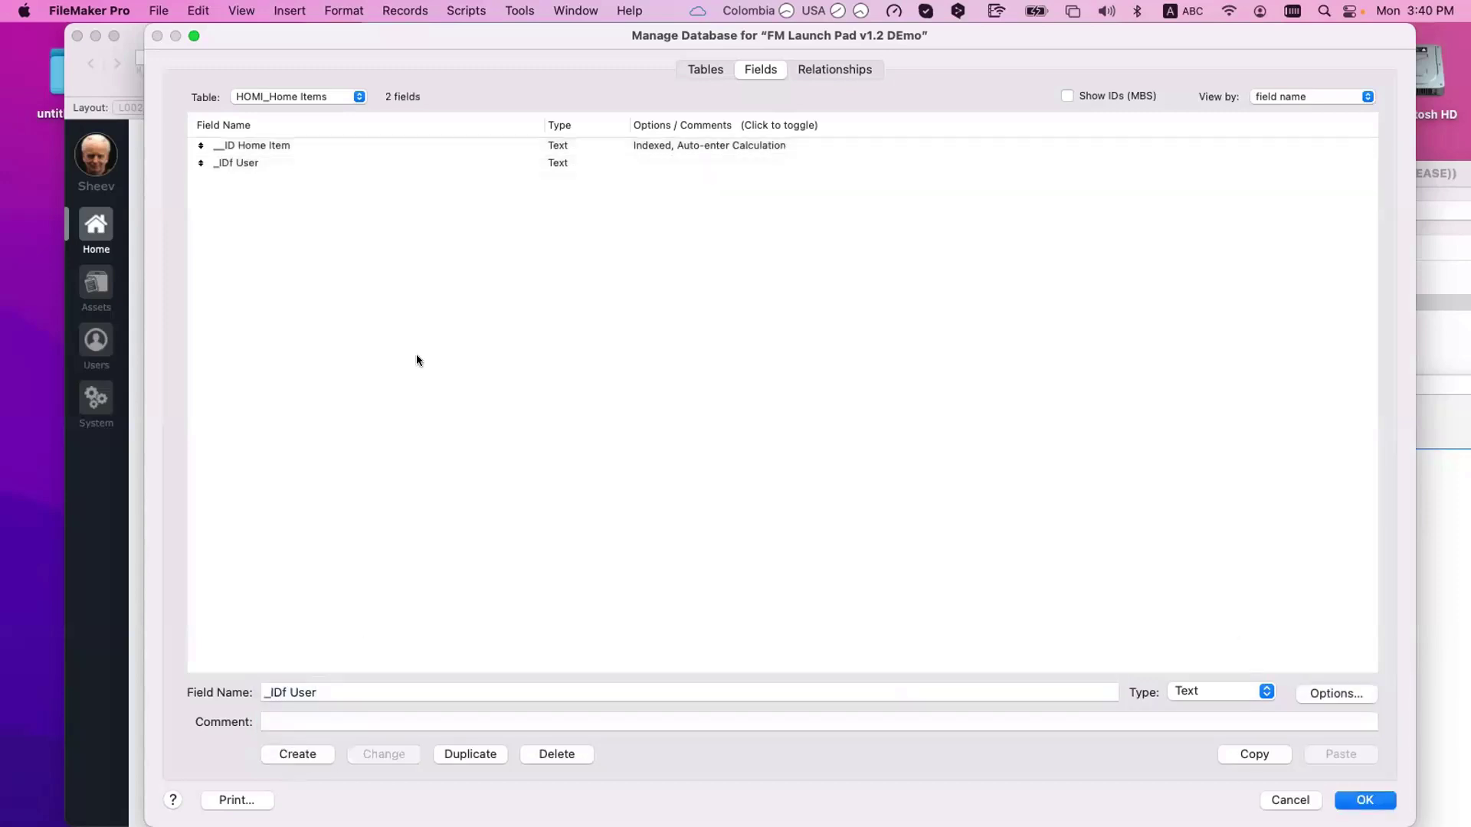
pyautogui.click(416, 354)
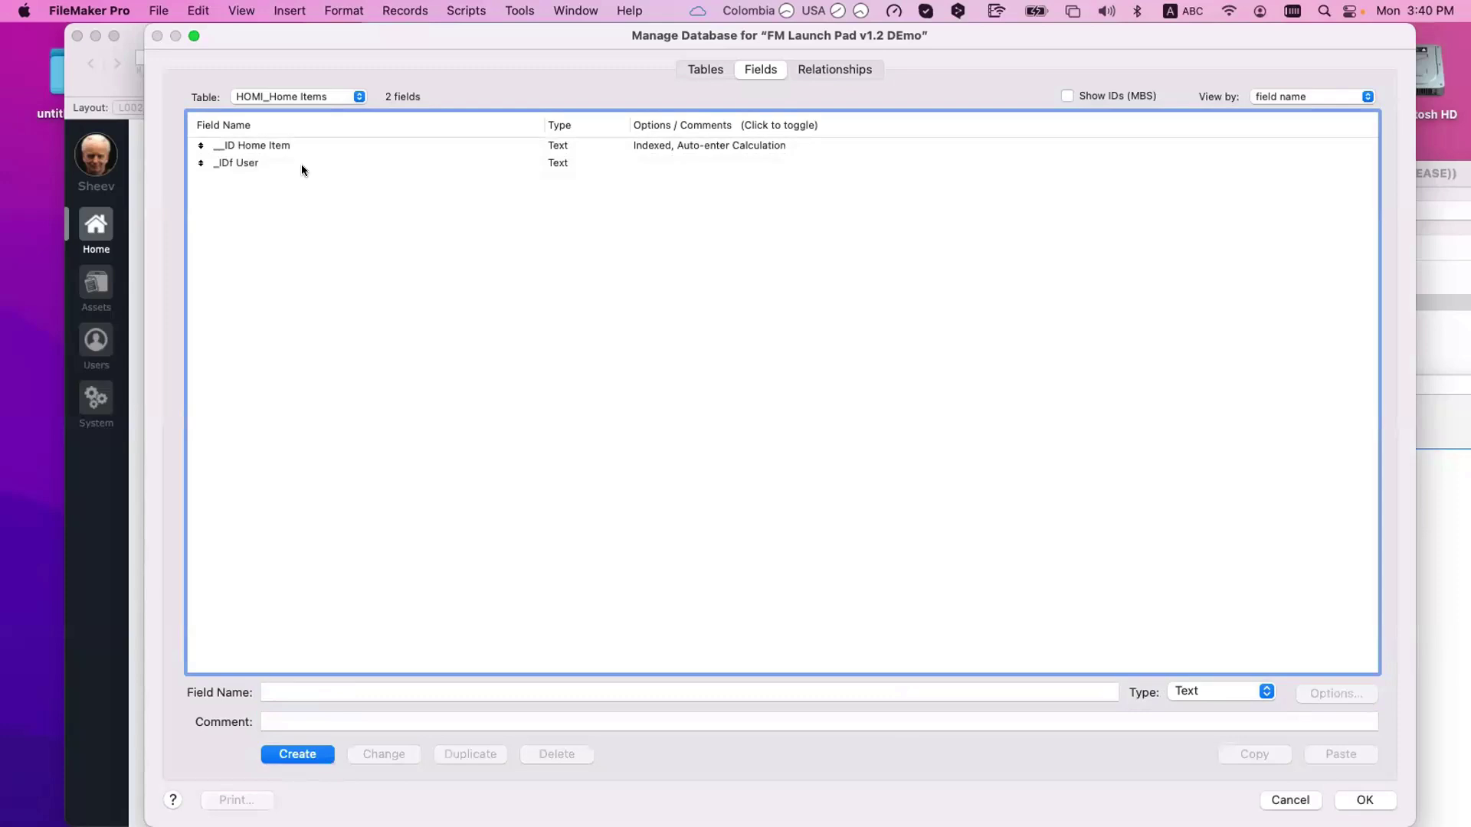
pyautogui.click(1363, 800)
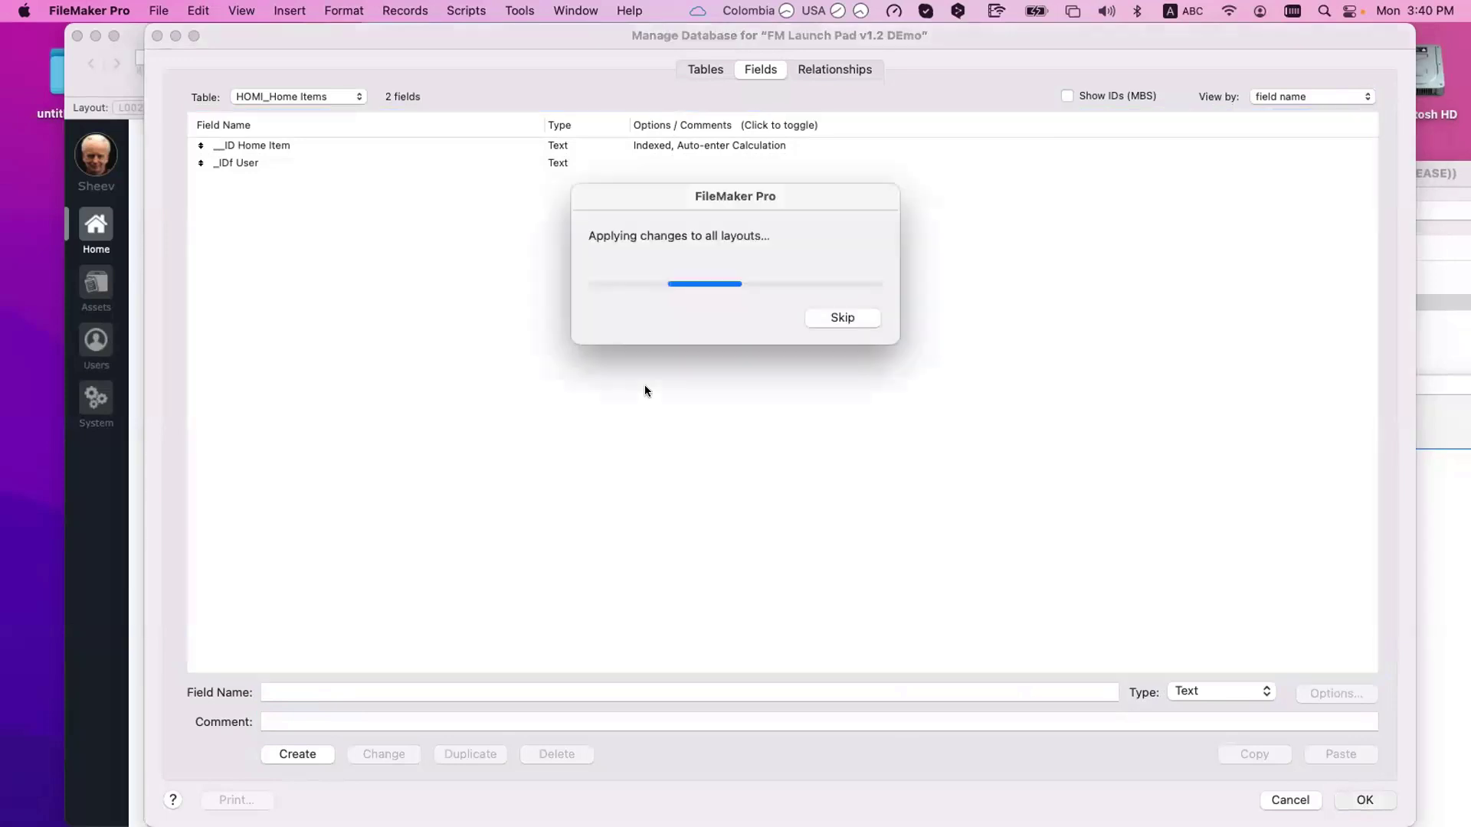
pyautogui.click(816, 318)
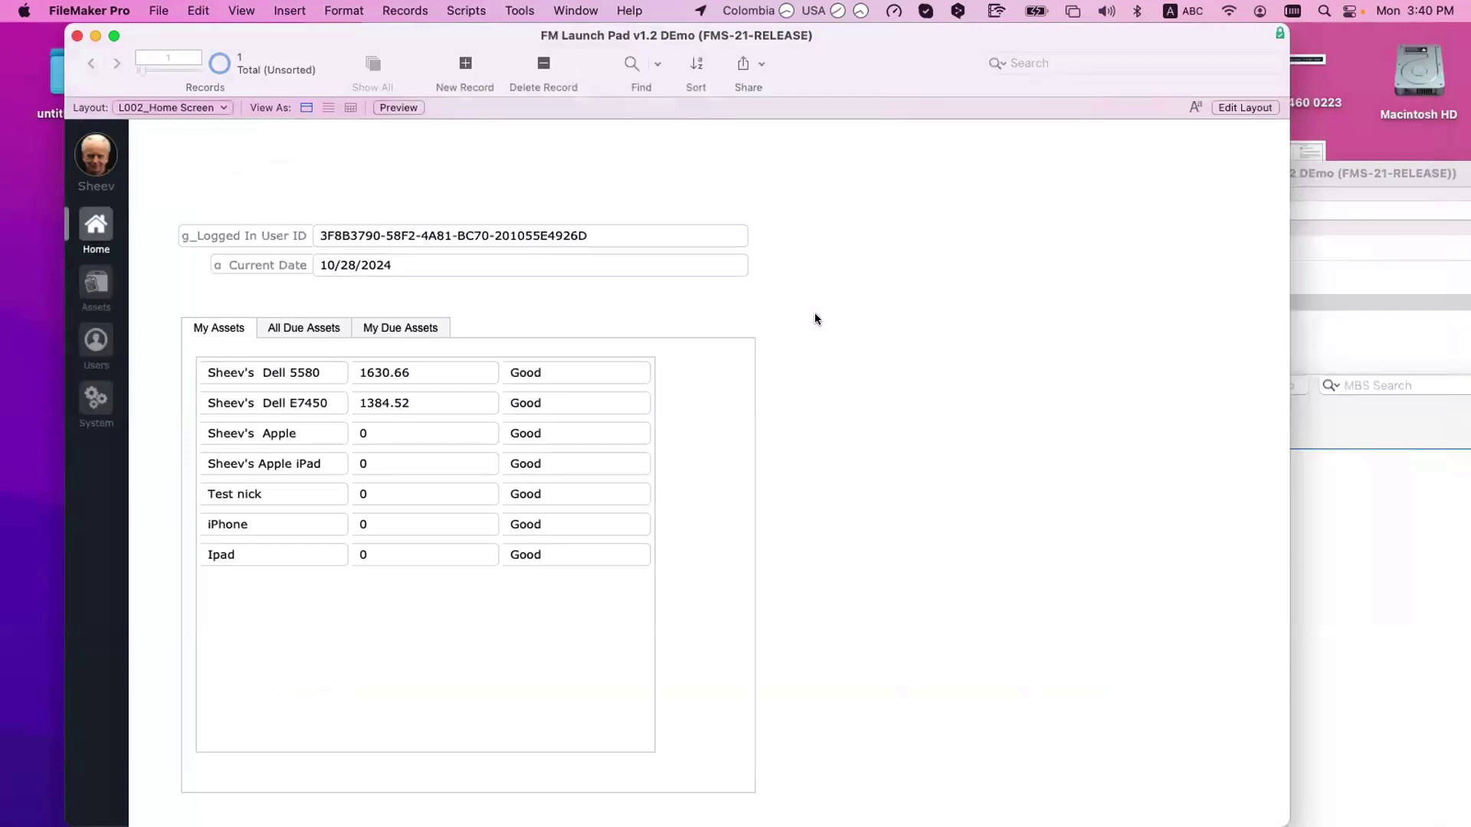
# - Go from the home screen to the Users screen to view the user list
pyautogui.hscroll(3, 203, 372)
pyautogui.hscroll(-3, 204, 371)
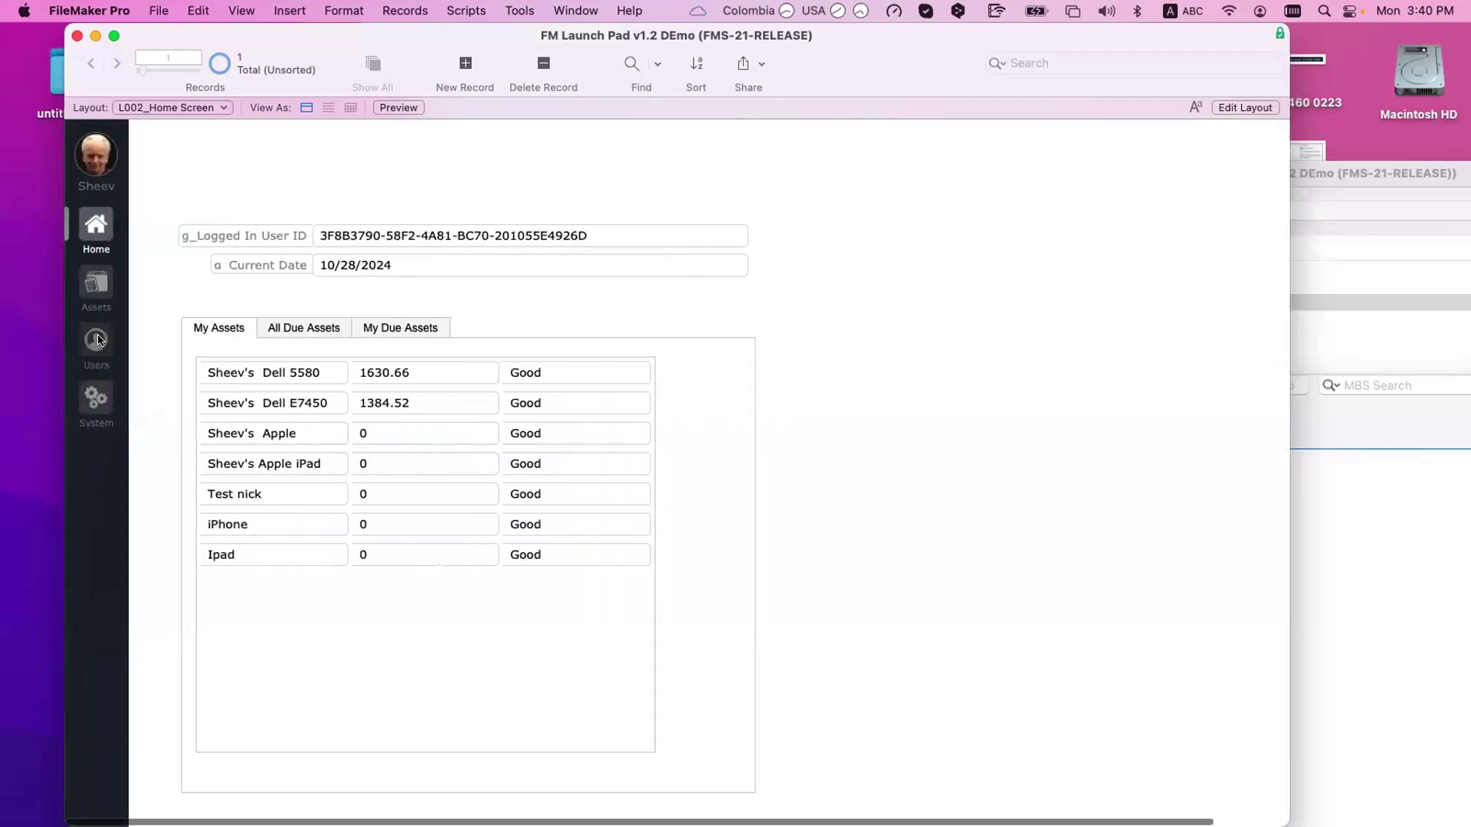
pyautogui.click(98, 340)
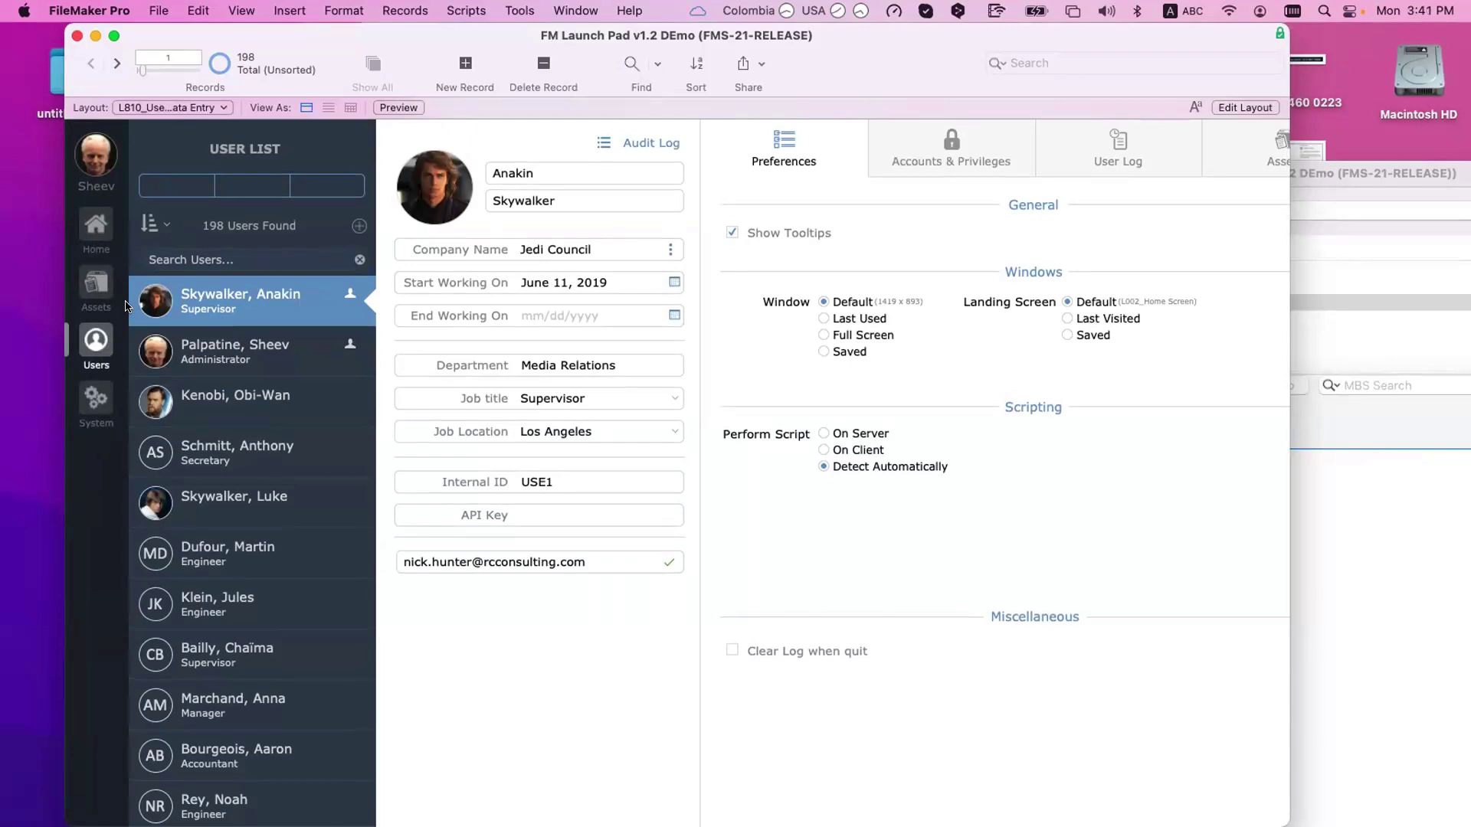
# - Open the HOMI_Home Items layout in its own window from the layout manager and close the manager
pyautogui.press('super+shift+l')
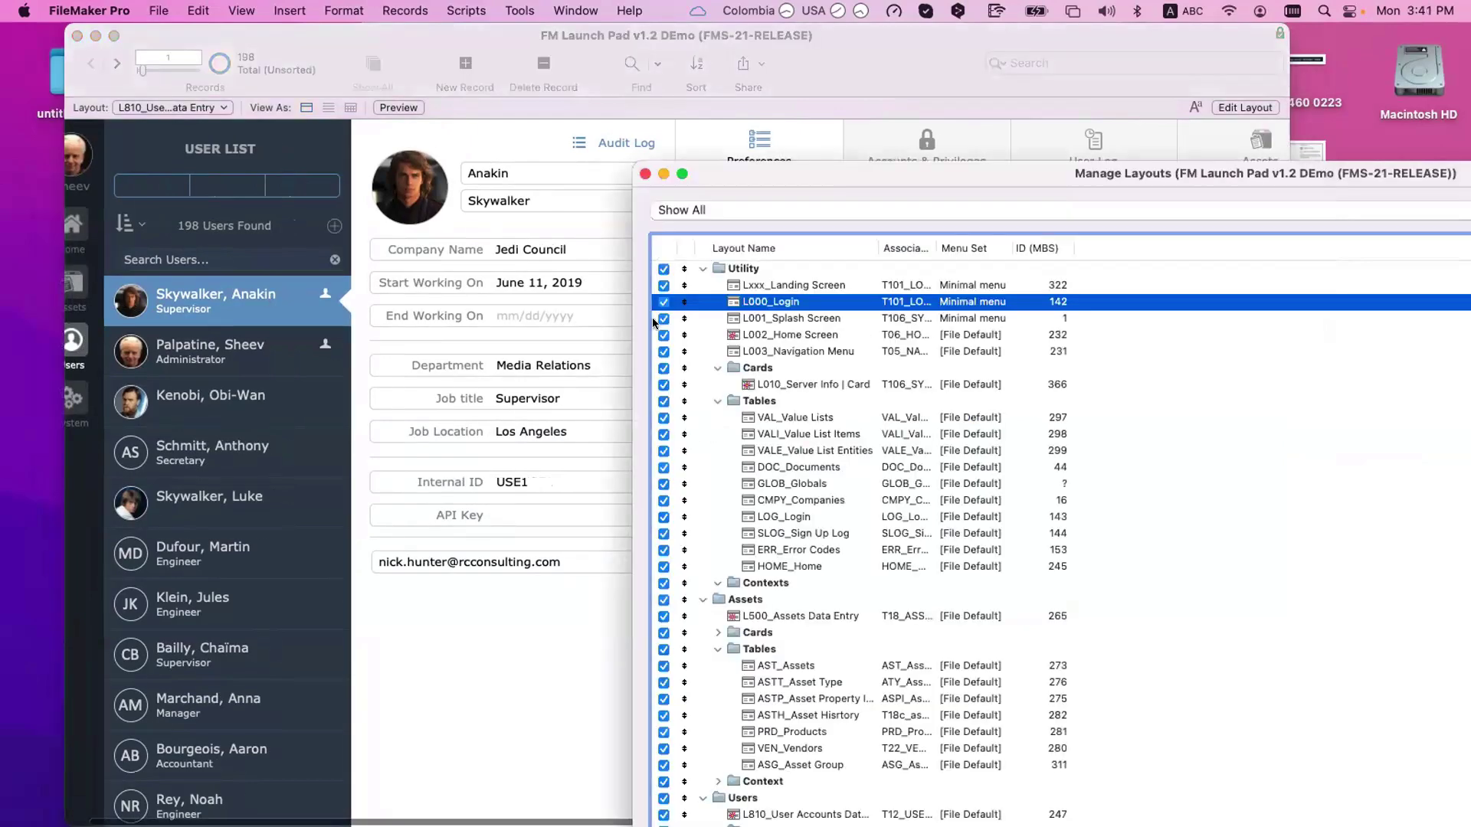
pyautogui.moveTo(679, 154); pyautogui.dragTo(446, 63)
pyautogui.scroll(-10, 726, 461)
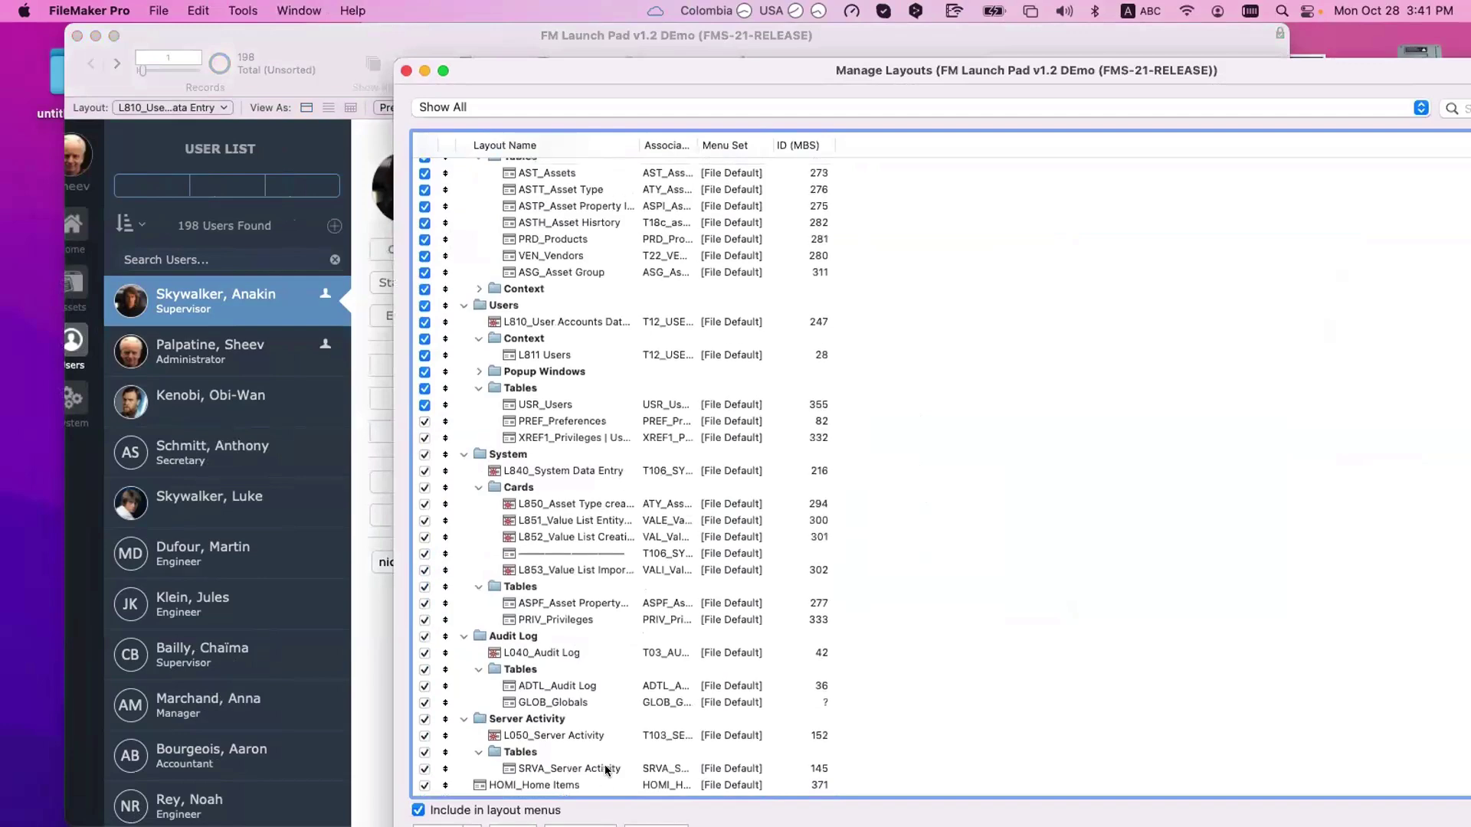
pyautogui.click(604, 784)
pyautogui.moveTo(624, 73); pyautogui.dragTo(462, 38)
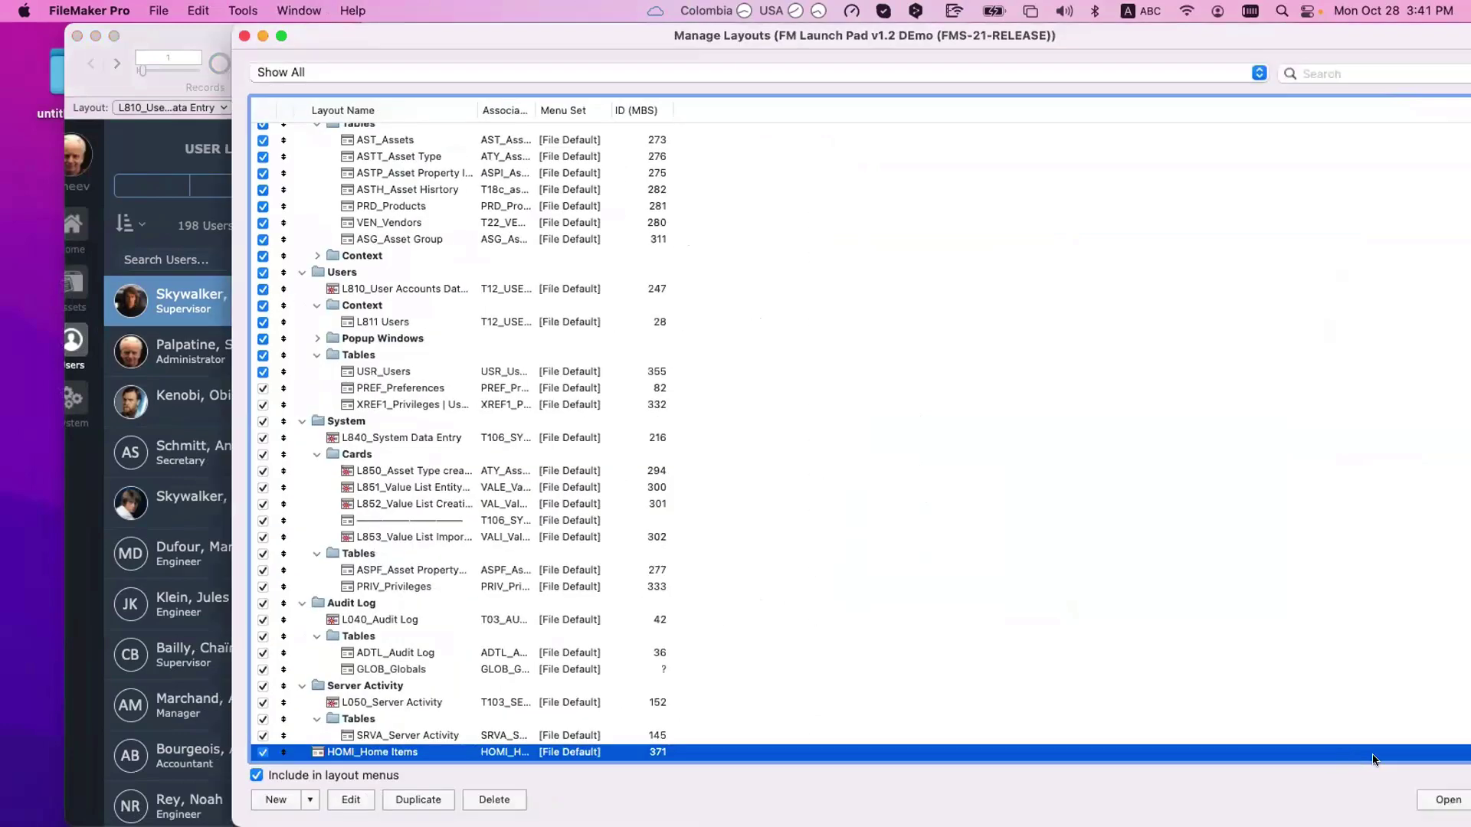
pyautogui.press('Return')
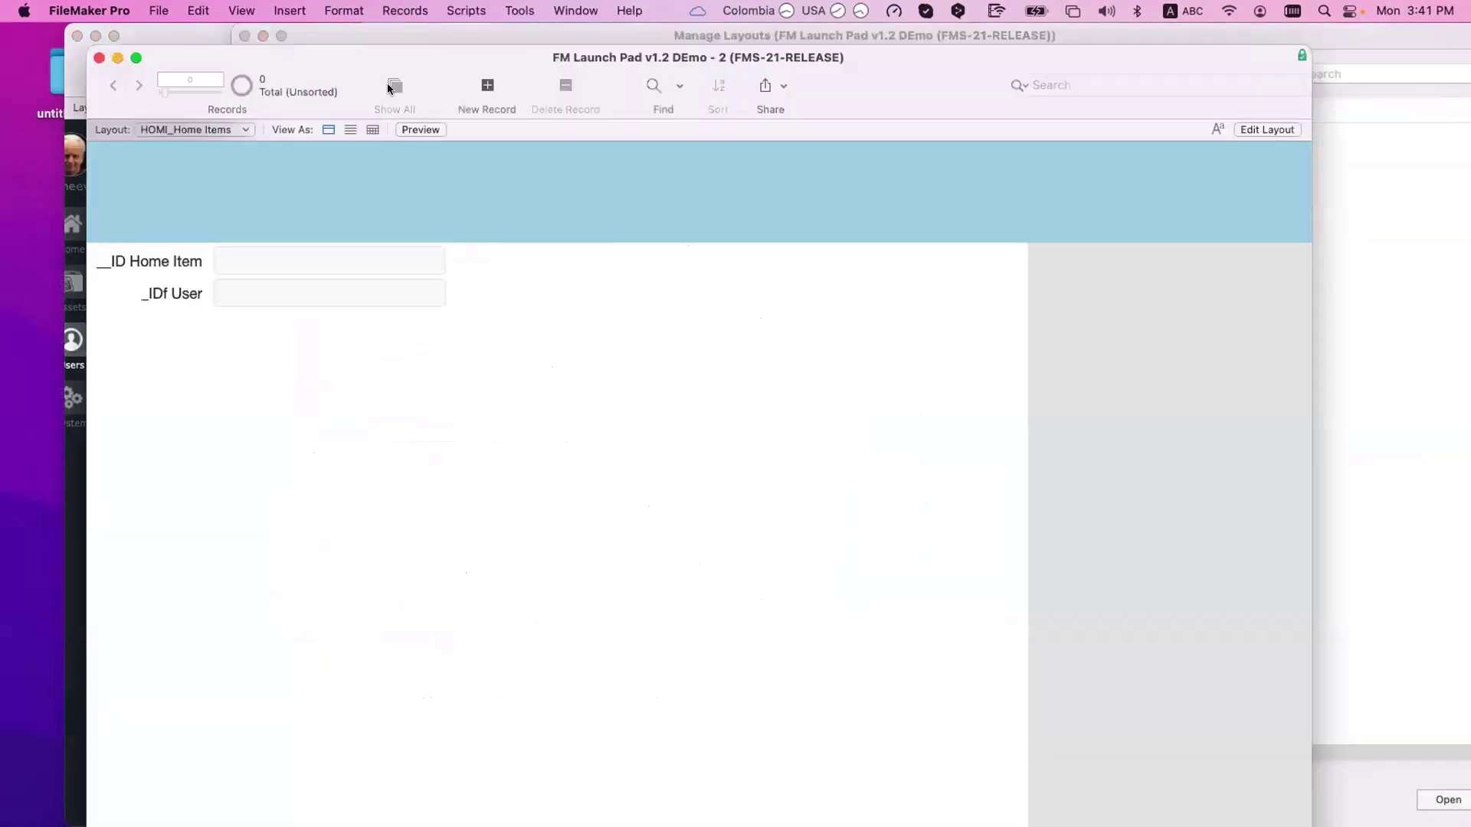
pyautogui.moveTo(369, 58); pyautogui.dragTo(586, 35)
pyautogui.click(244, 36)
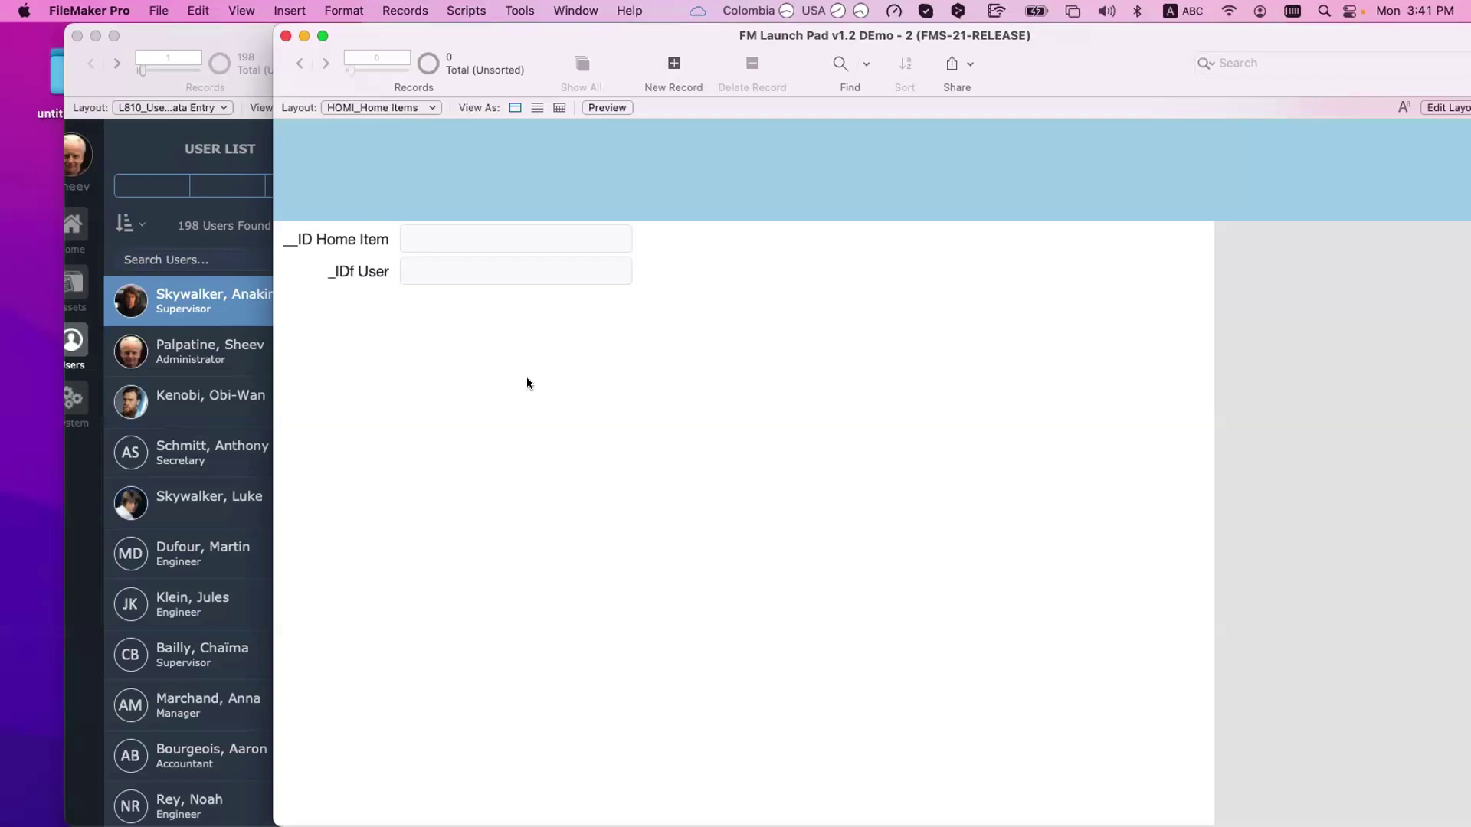
# - Create a number field named numberOf_Assets | All in the HOMI_Home Items table
pyautogui.press('super+shift+d')
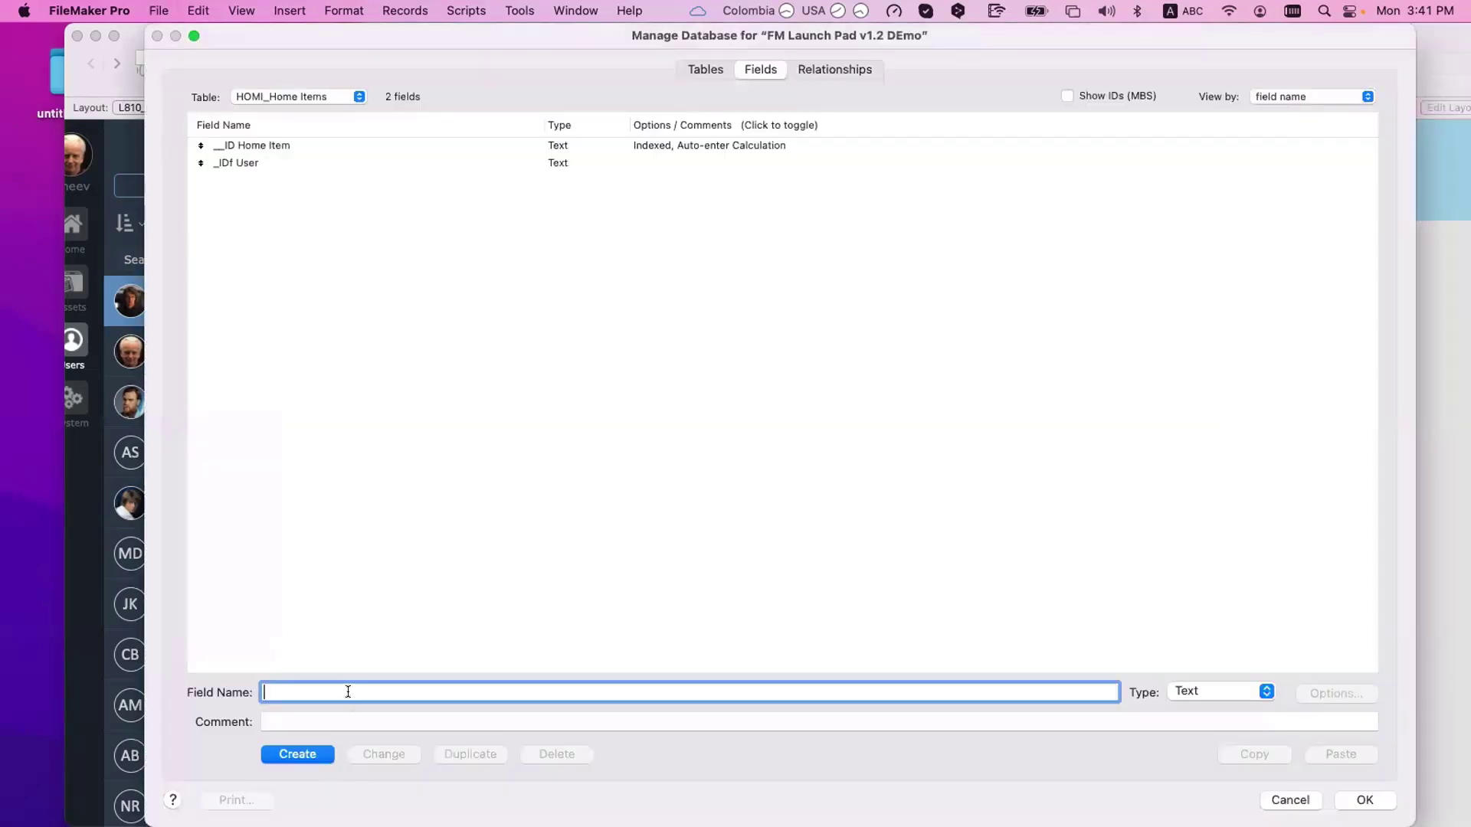
pyautogui.write('numberOf_Assets | All')
pyautogui.click(1184, 692)
pyautogui.click(1202, 709)
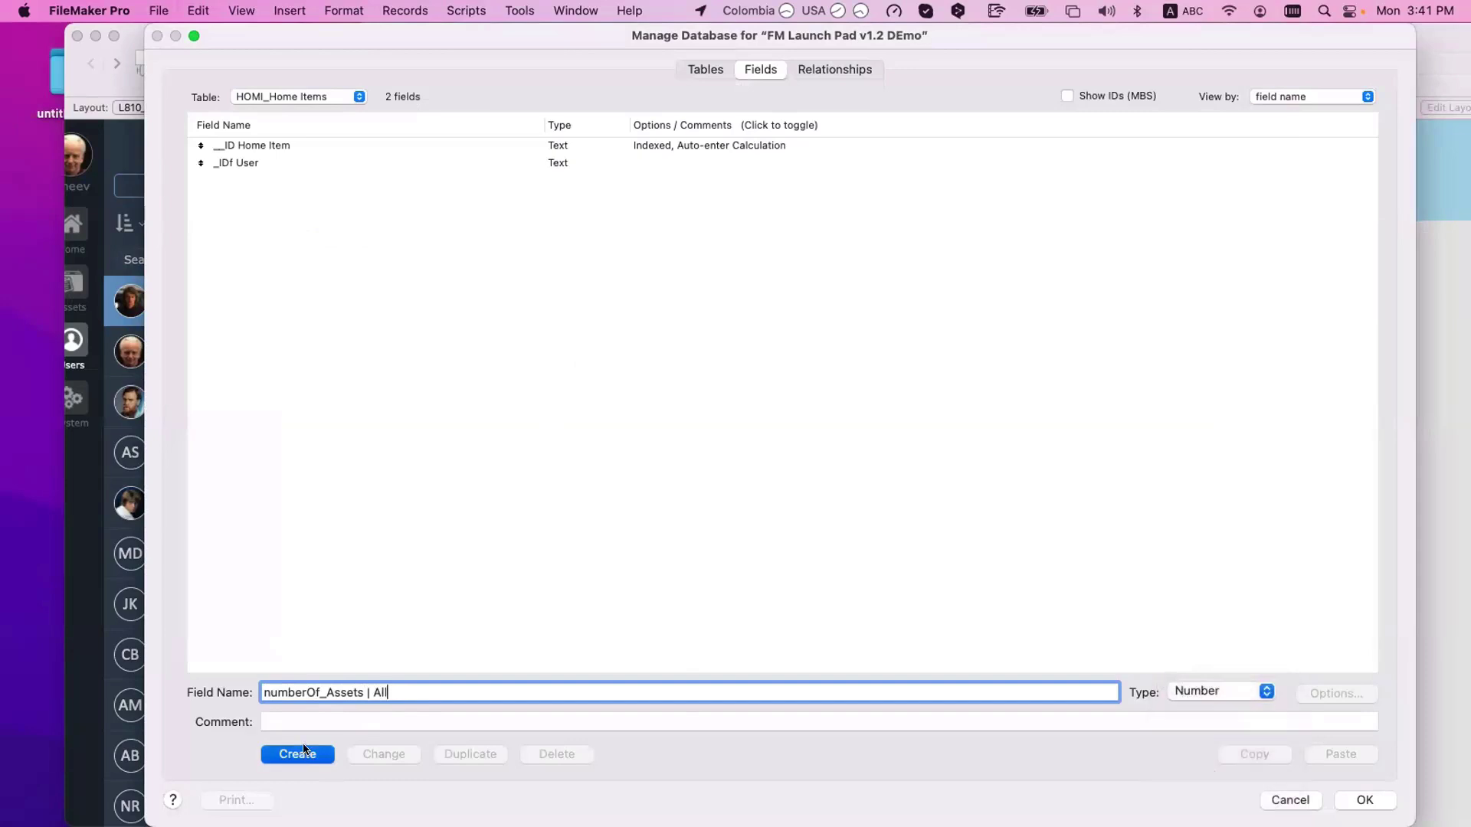
pyautogui.click(304, 751)
# - Create a second number field named numberOf_Assets | My in the HOMI_Home Items table
pyautogui.click(325, 693)
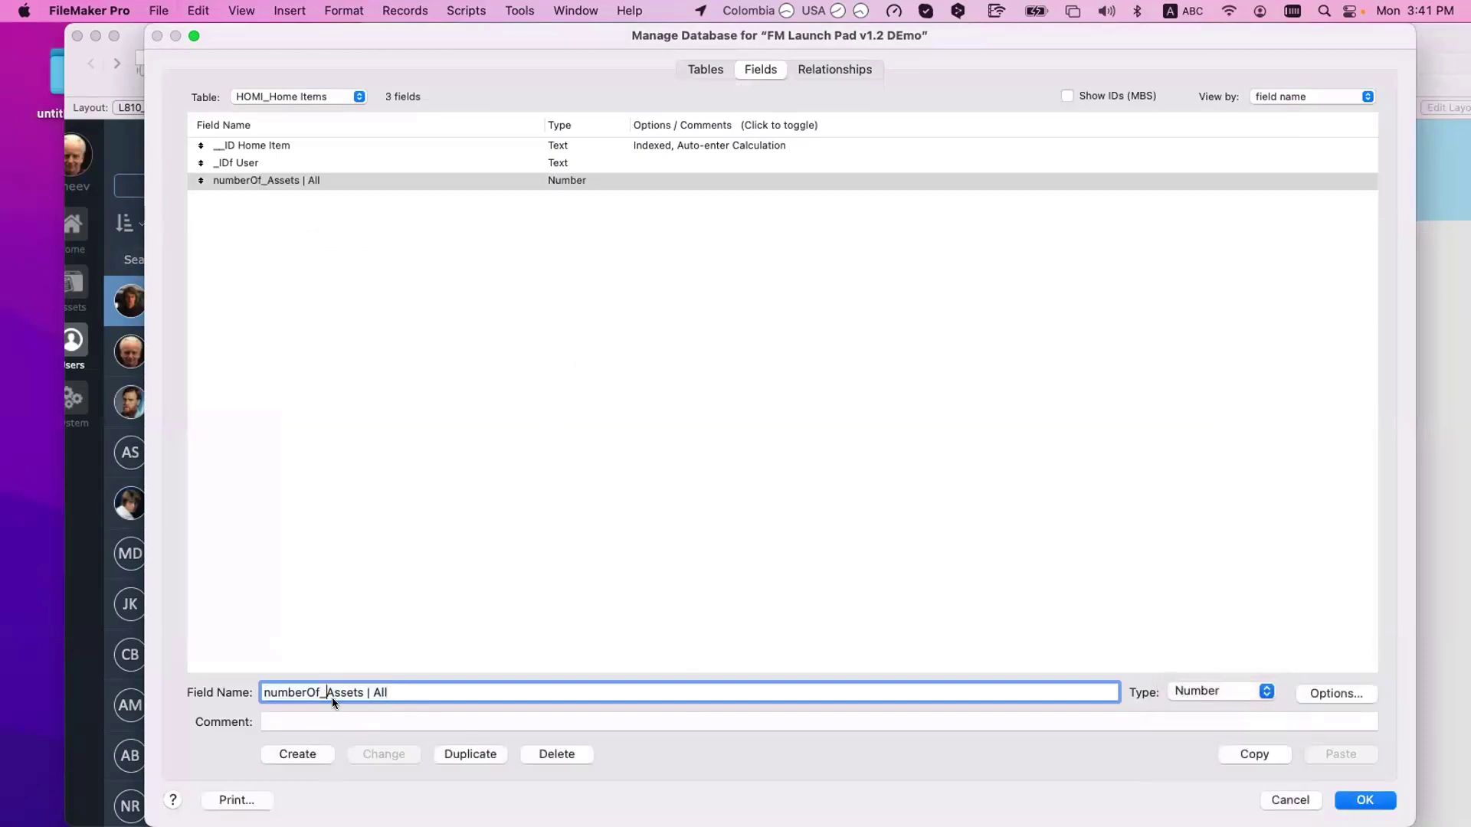
pyautogui.doubleClick(380, 692)
pyautogui.write('My')
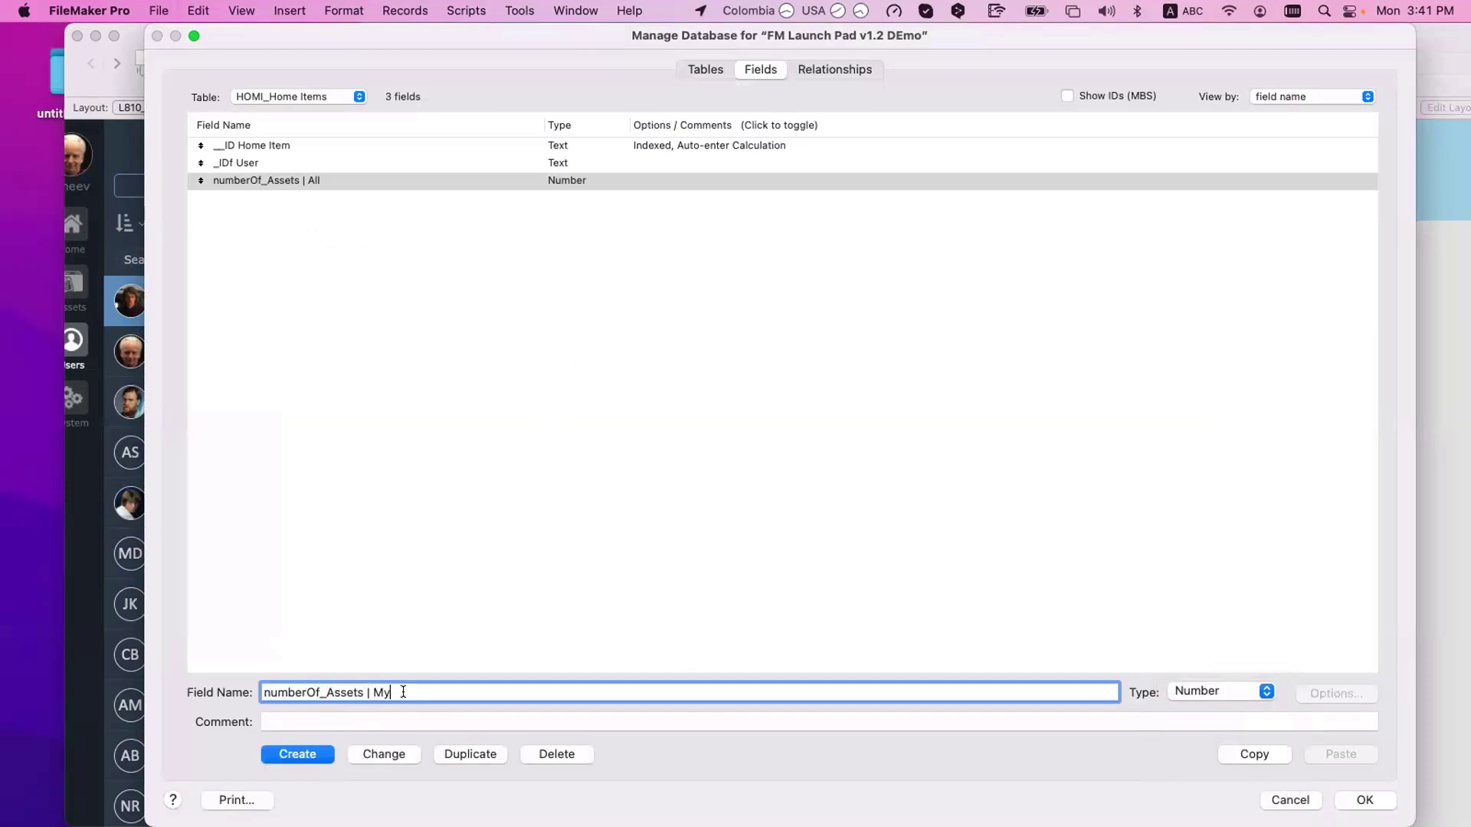
pyautogui.click(314, 752)
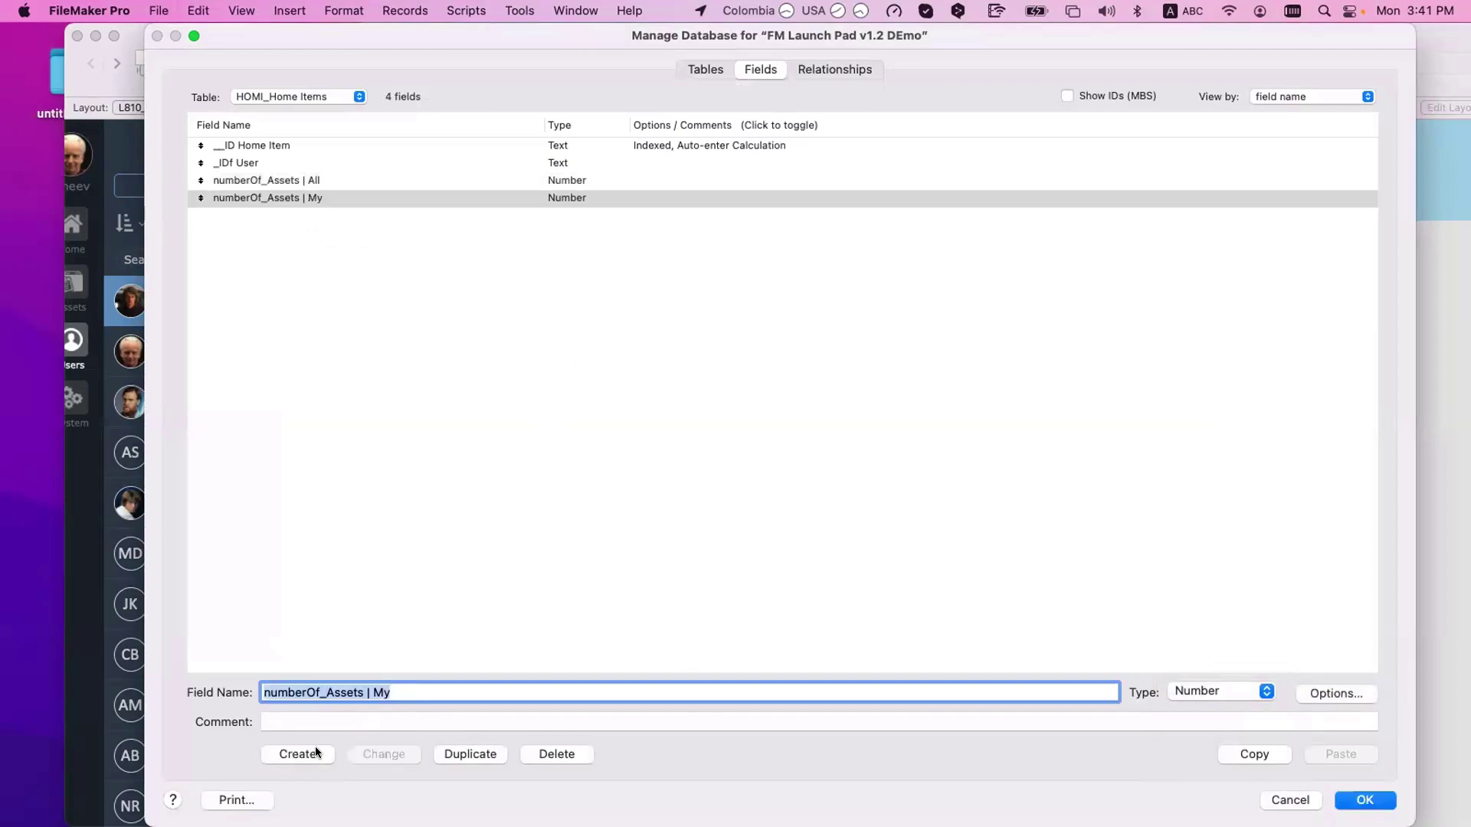
# - Create a number field named total_Asset Cost | All in the HOMI_Home Items table
pyautogui.click(319, 692)
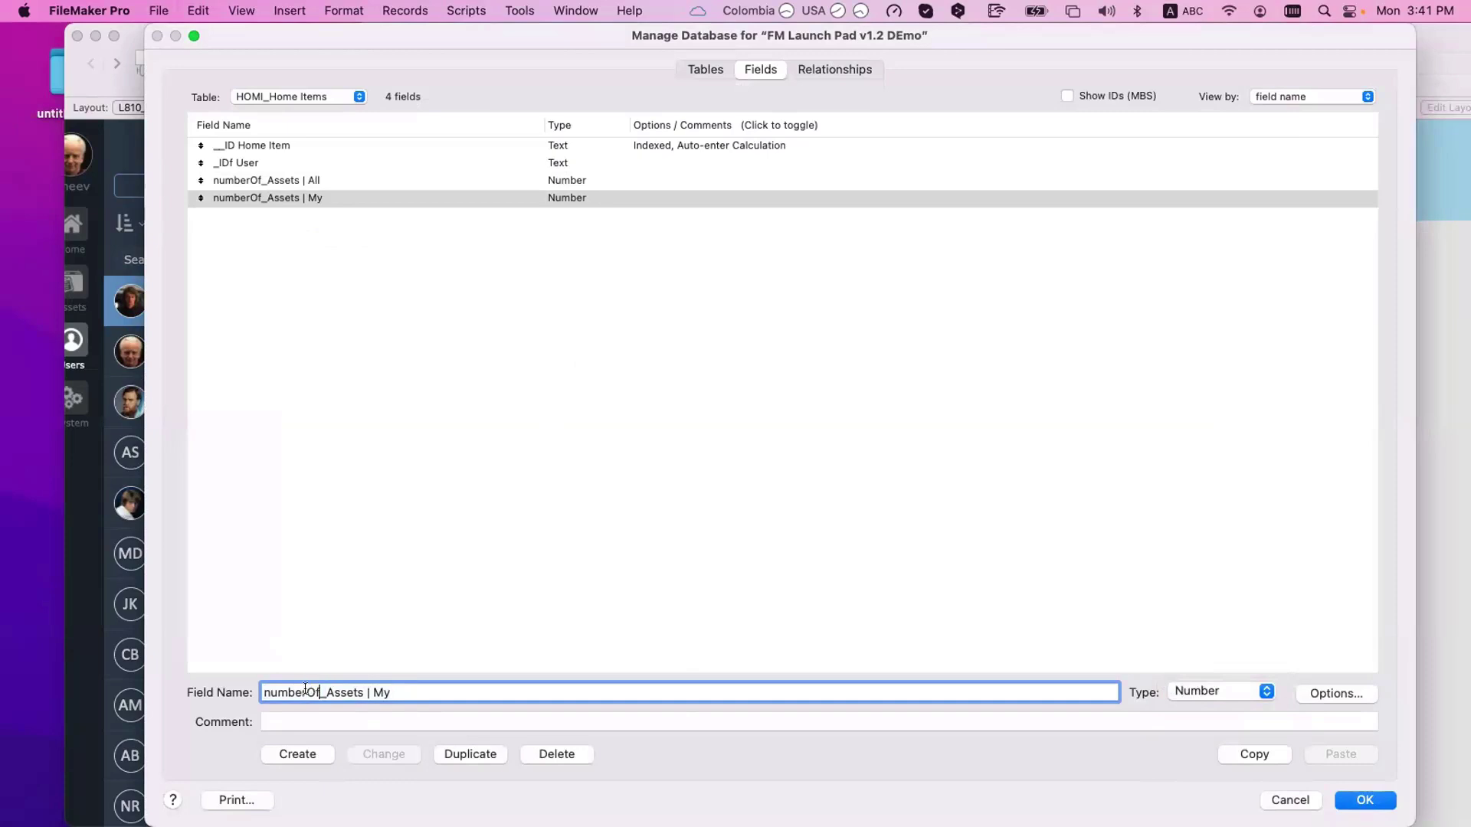
pyautogui.moveTo(319, 688); pyautogui.dragTo(231, 680)
pyautogui.press('BackSpace')
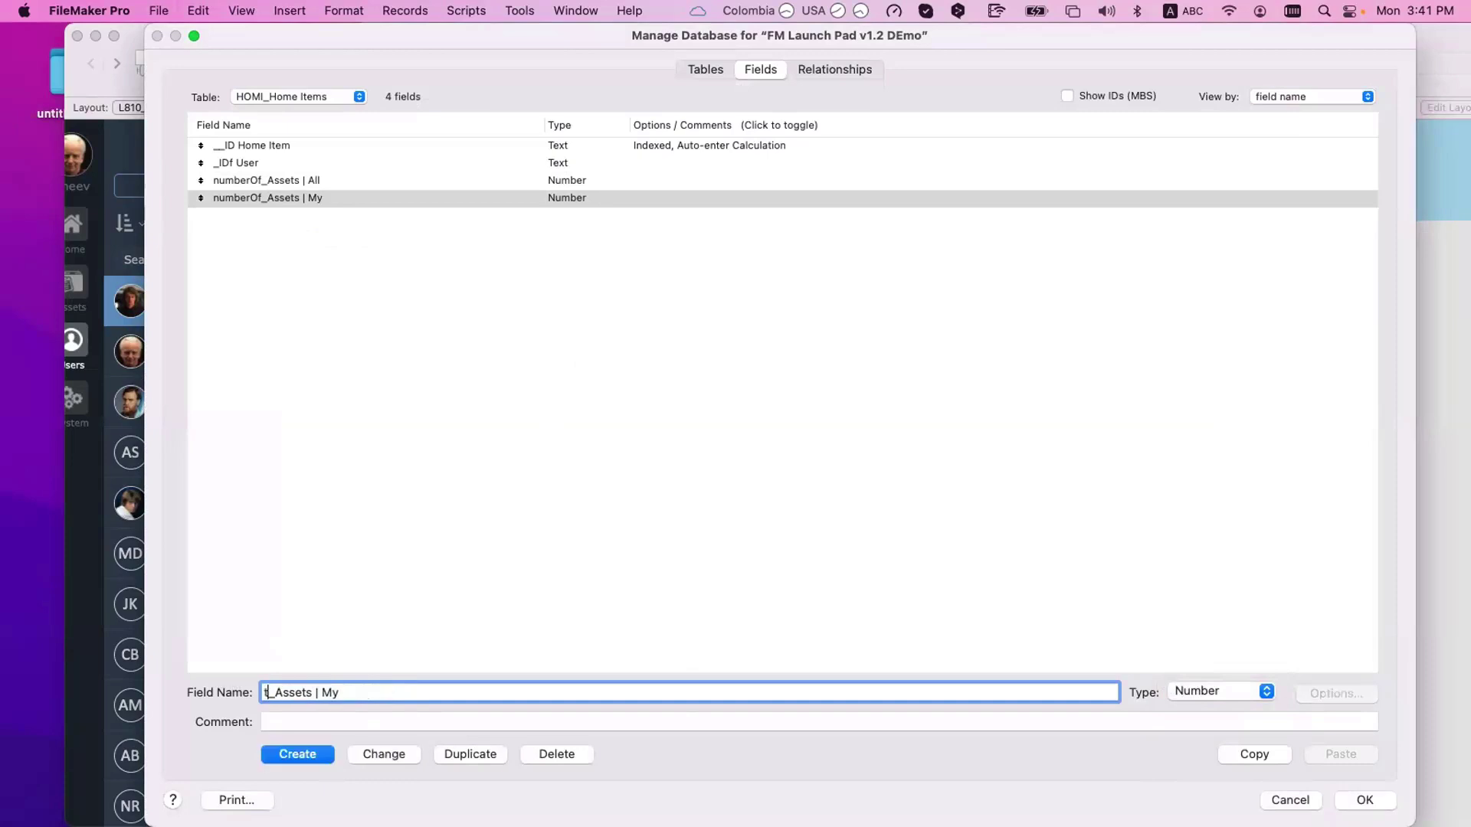
pyautogui.write('total')
pyautogui.click(333, 692)
pyautogui.press('BackSpace')
pyautogui.write('Cost')
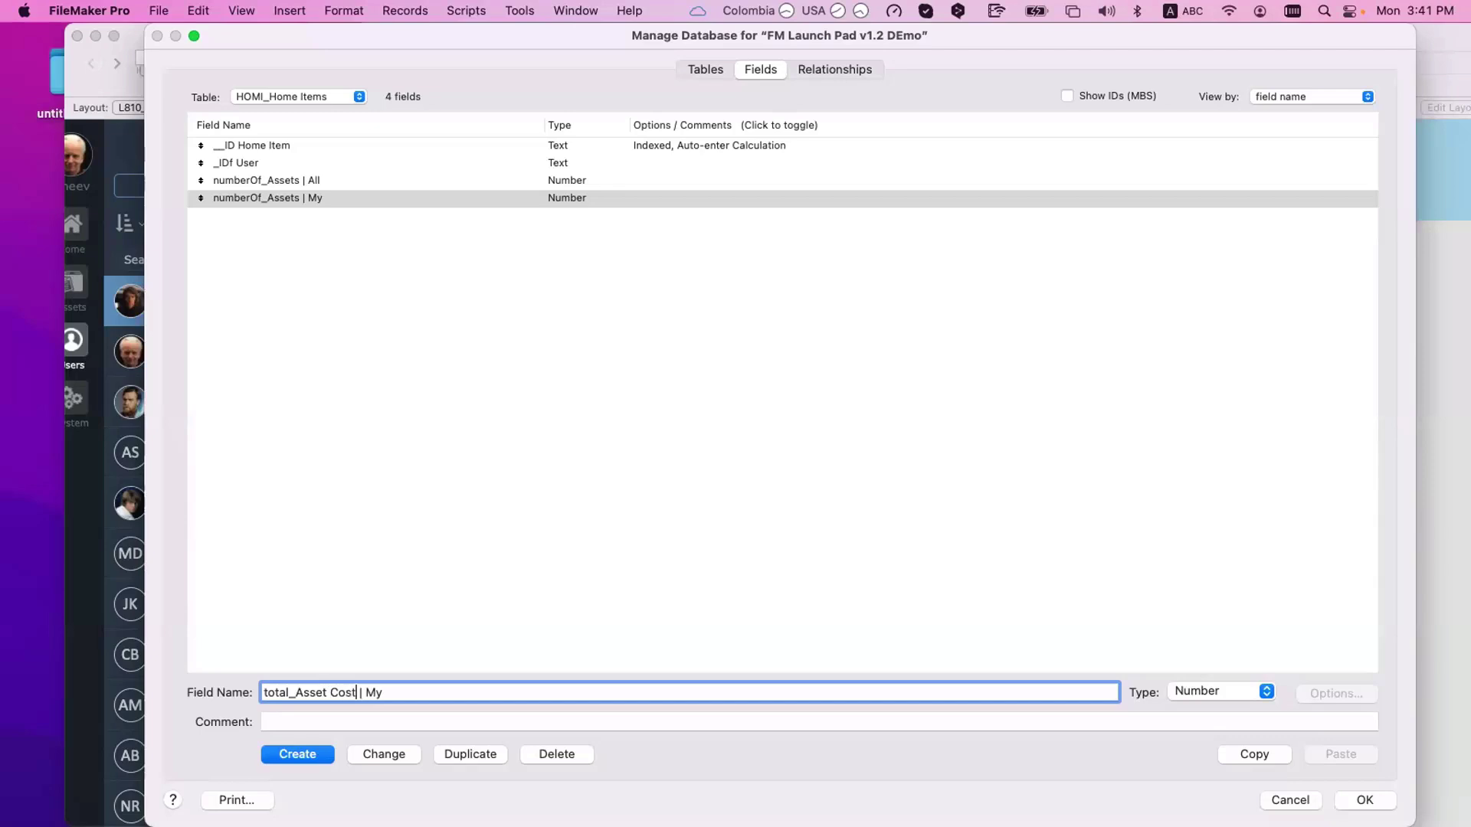
pyautogui.doubleClick(380, 692)
pyautogui.write('All')
pyautogui.click(311, 754)
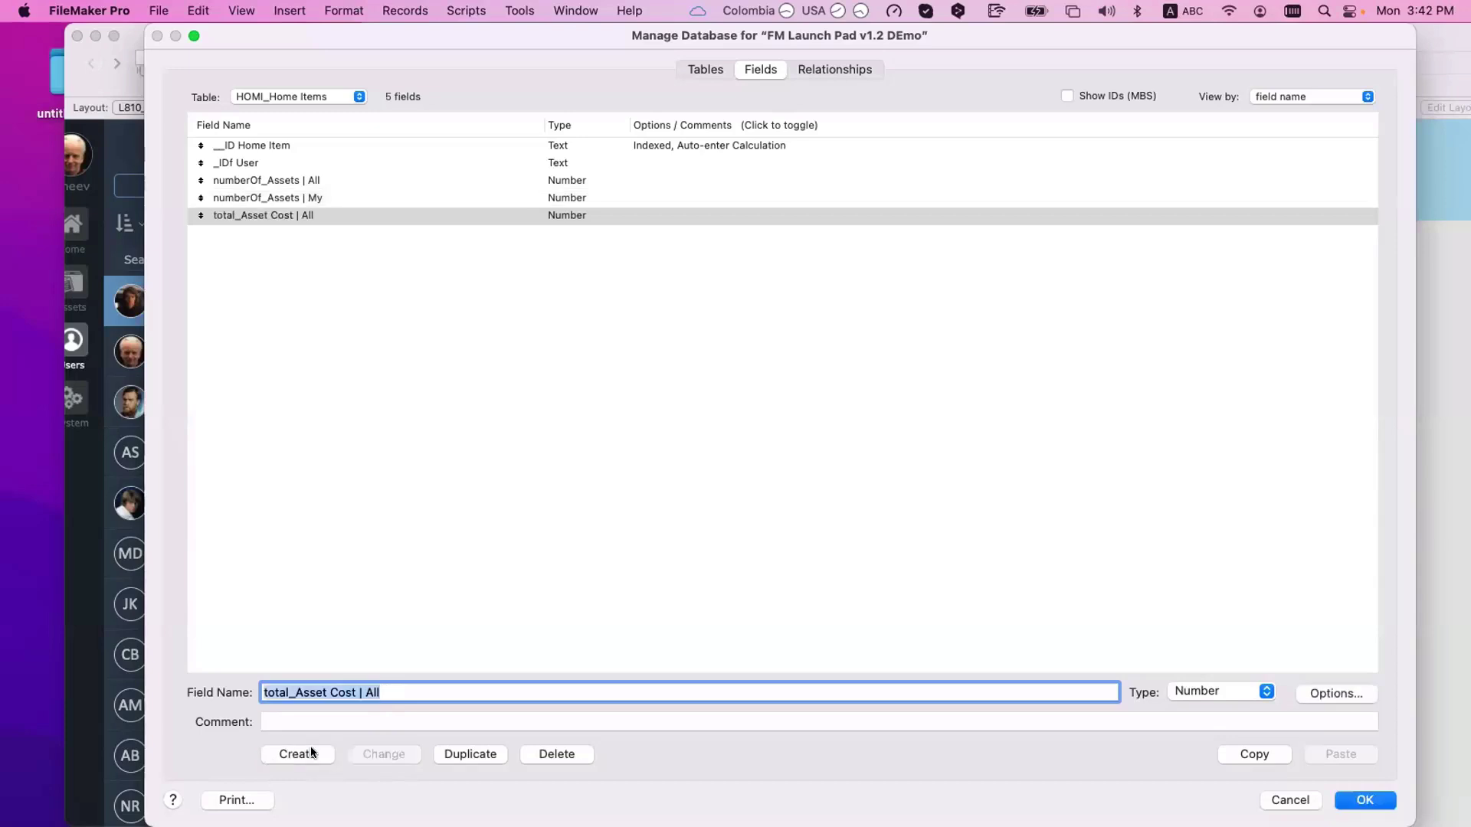
# - Create another number field named total_Asset Cost | My in the HOMI_Home Items table
pyautogui.click(385, 694)
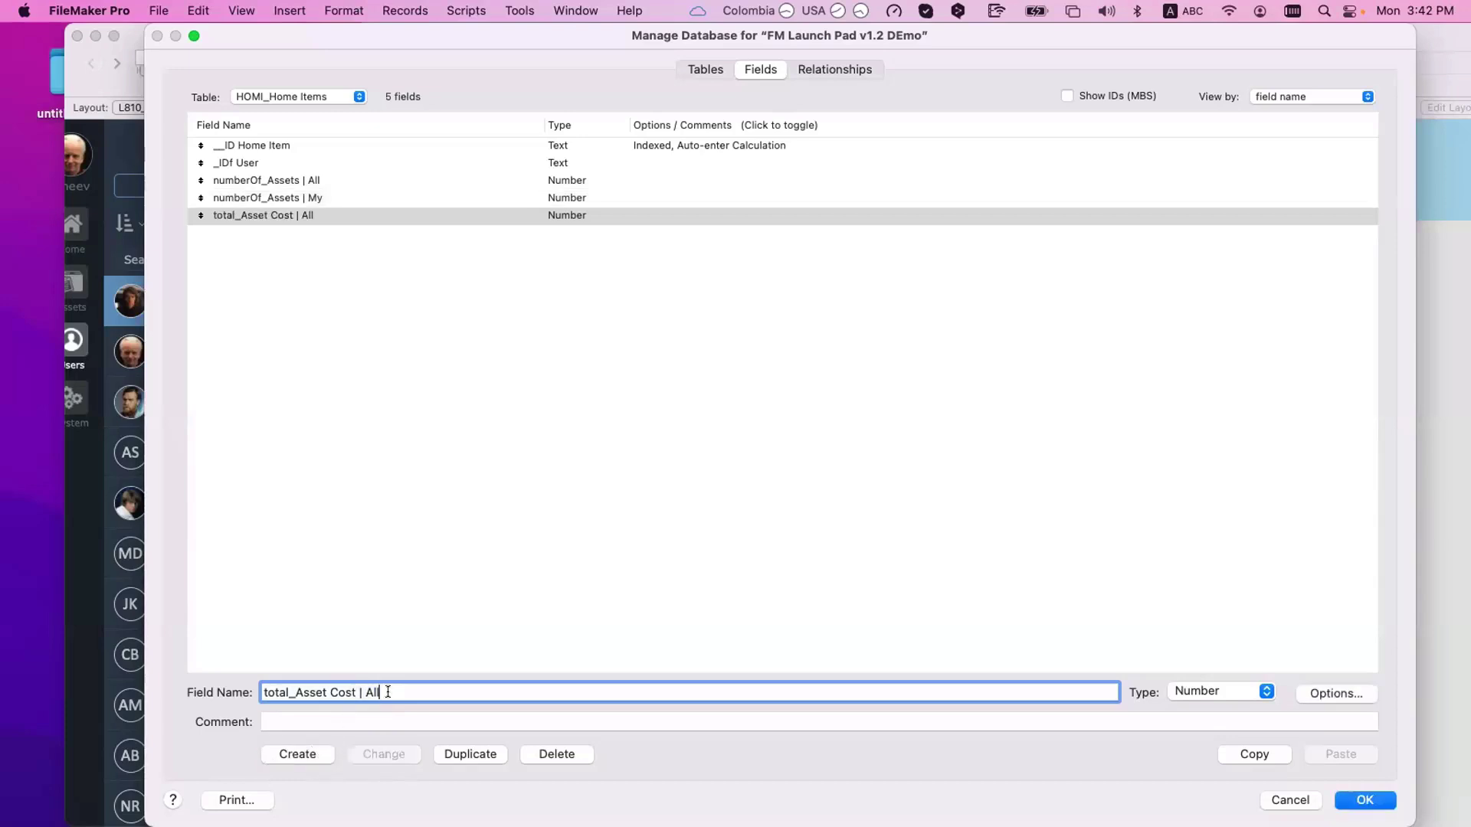
pyautogui.doubleClick(389, 693)
pyautogui.write('My')
pyautogui.click(304, 757)
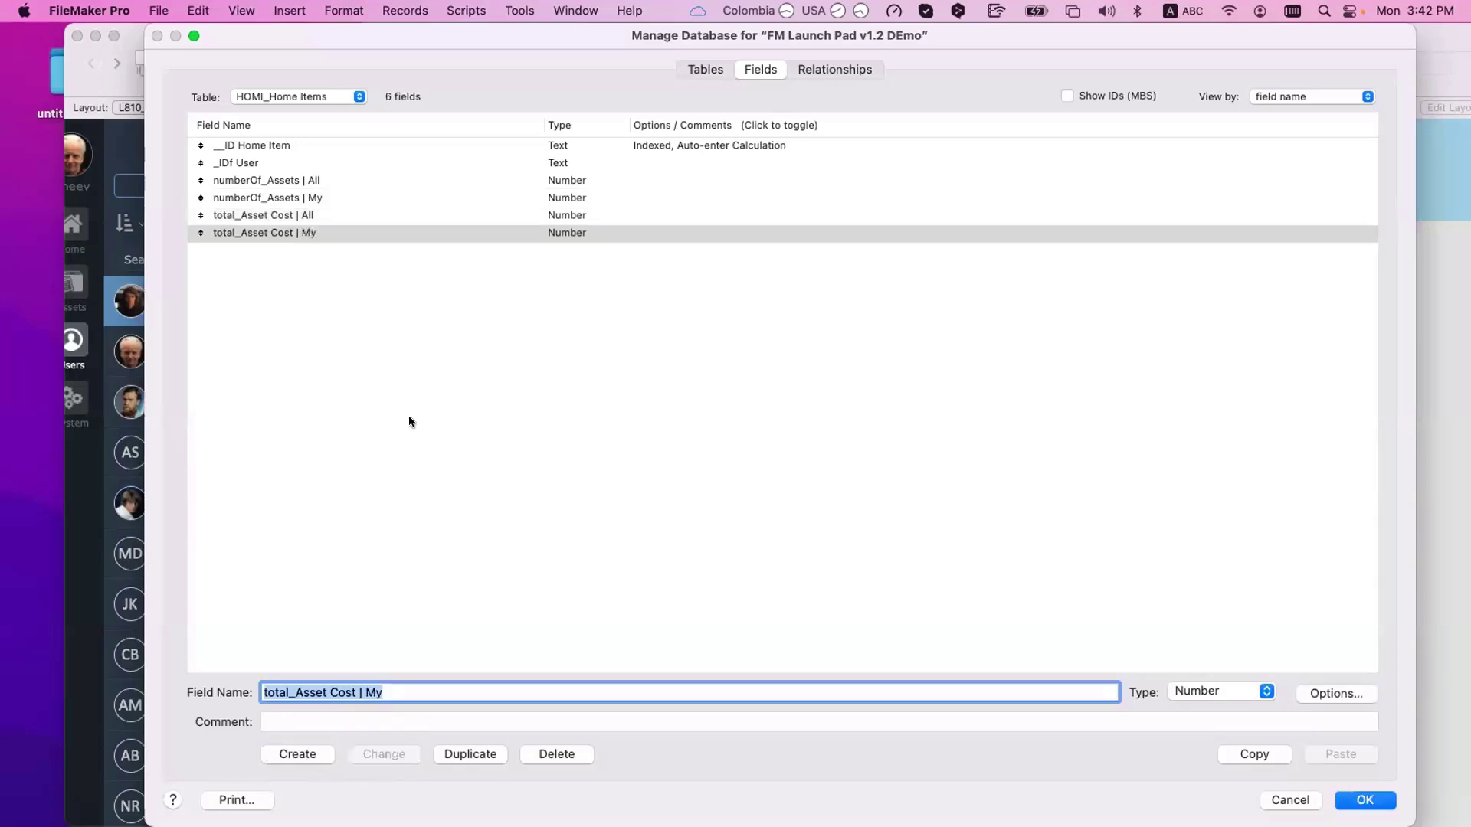
pyautogui.click(407, 415)
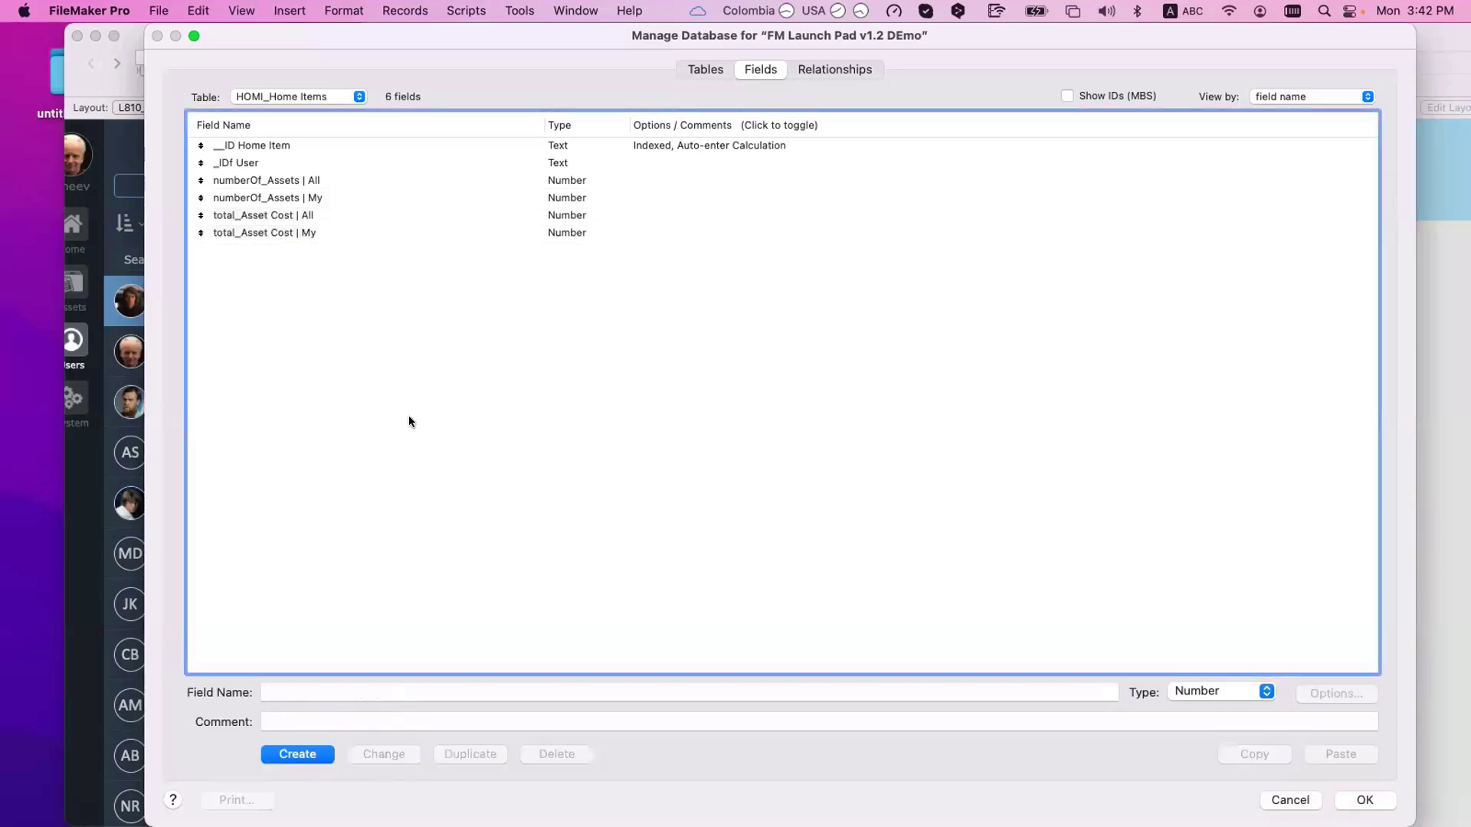
# - Review the four asset count and cost number fields together in the field list
pyautogui.click(318, 183)
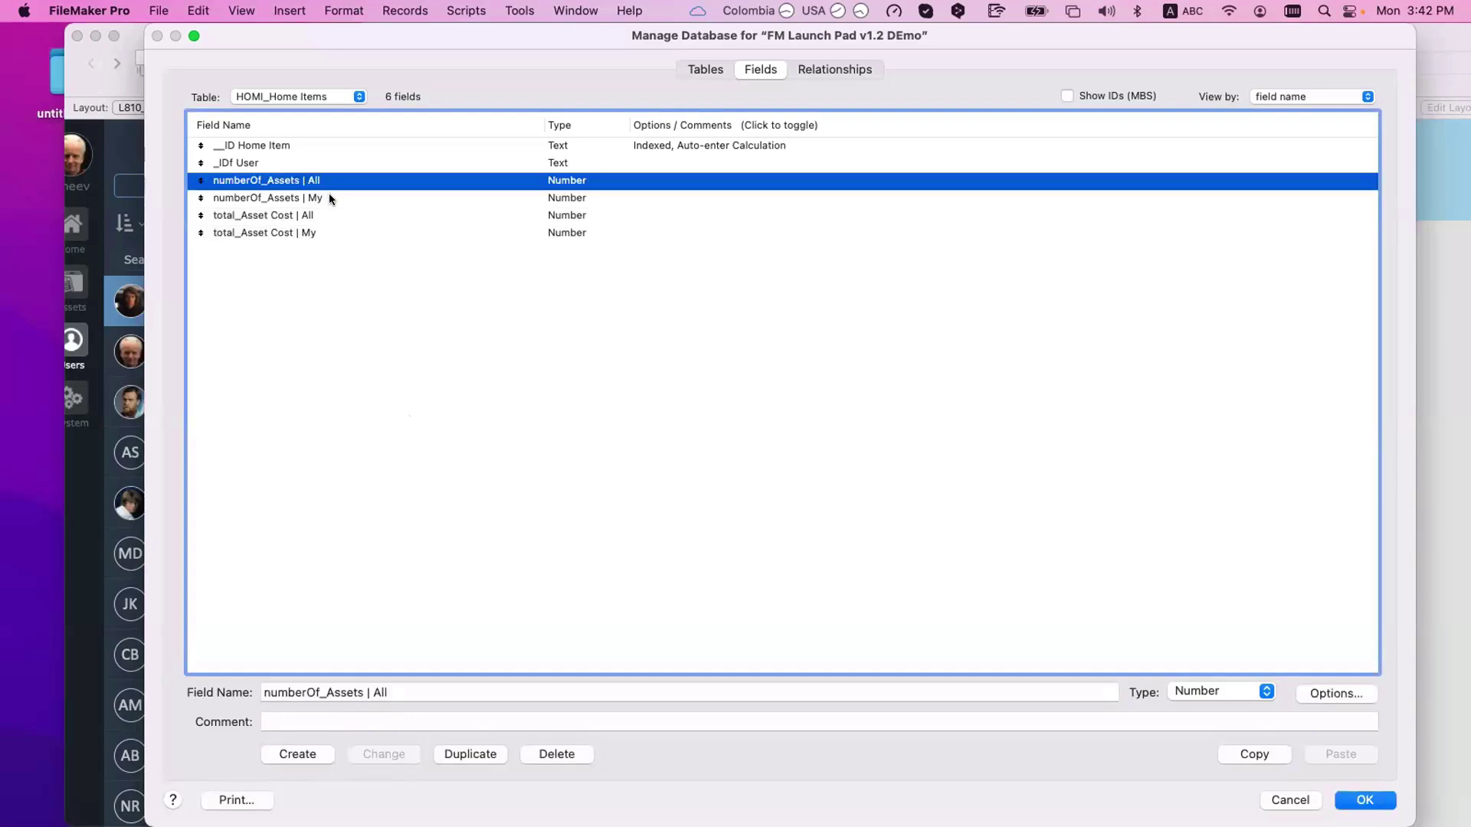
pyautogui.keyDown('shift'); pyautogui.click(329, 193); pyautogui.keyUp('shift')
pyautogui.keyDown('shift'); pyautogui.click(328, 213); pyautogui.keyUp('shift')
pyautogui.keyDown('shift'); pyautogui.click(329, 228); pyautogui.keyUp('shift')
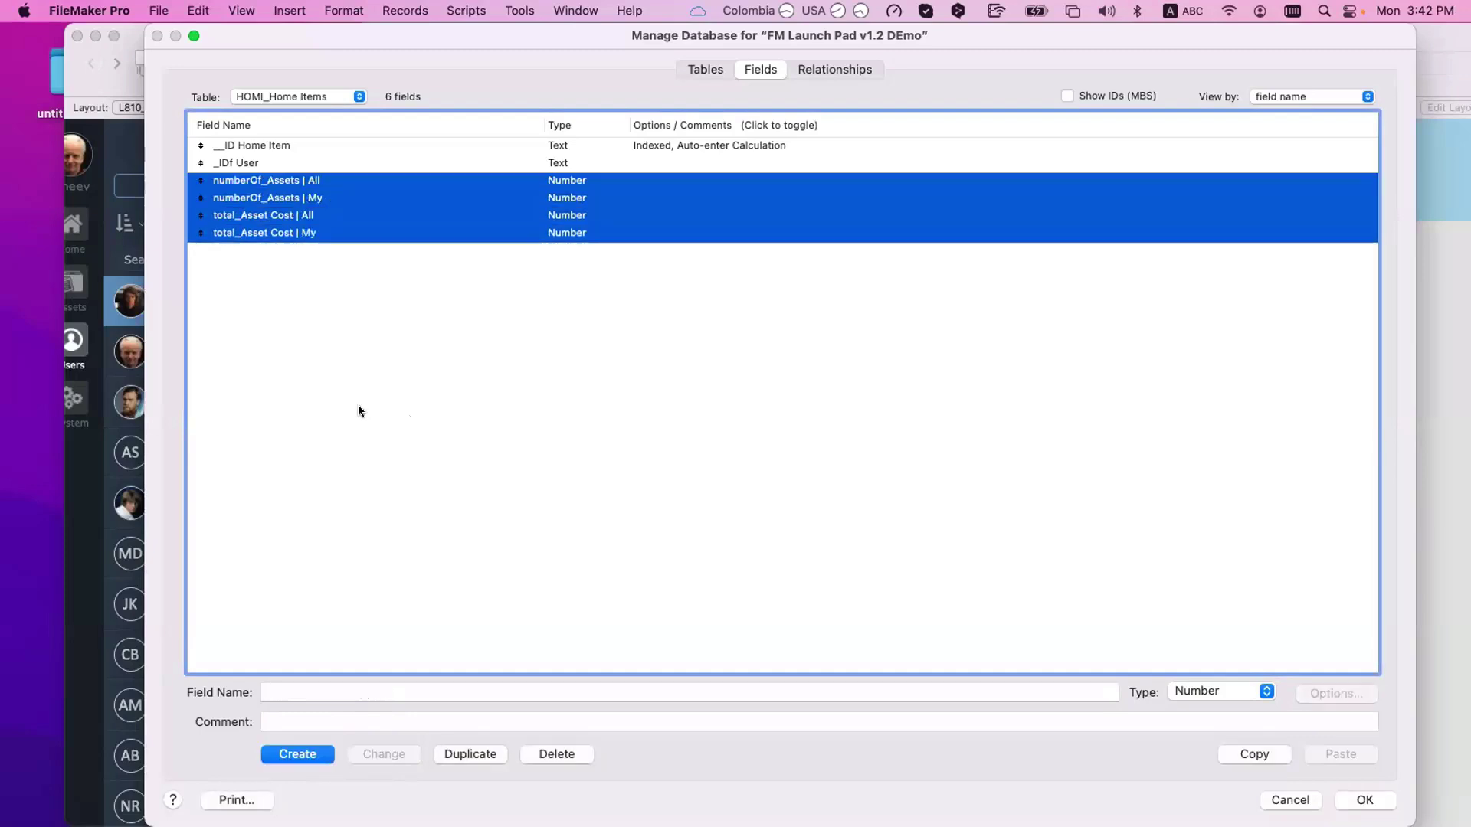
pyautogui.click(357, 404)
# - Create a number field named numberOf_Assets | Due, basing its name on numberOf_Assets | My
pyautogui.press('Down')
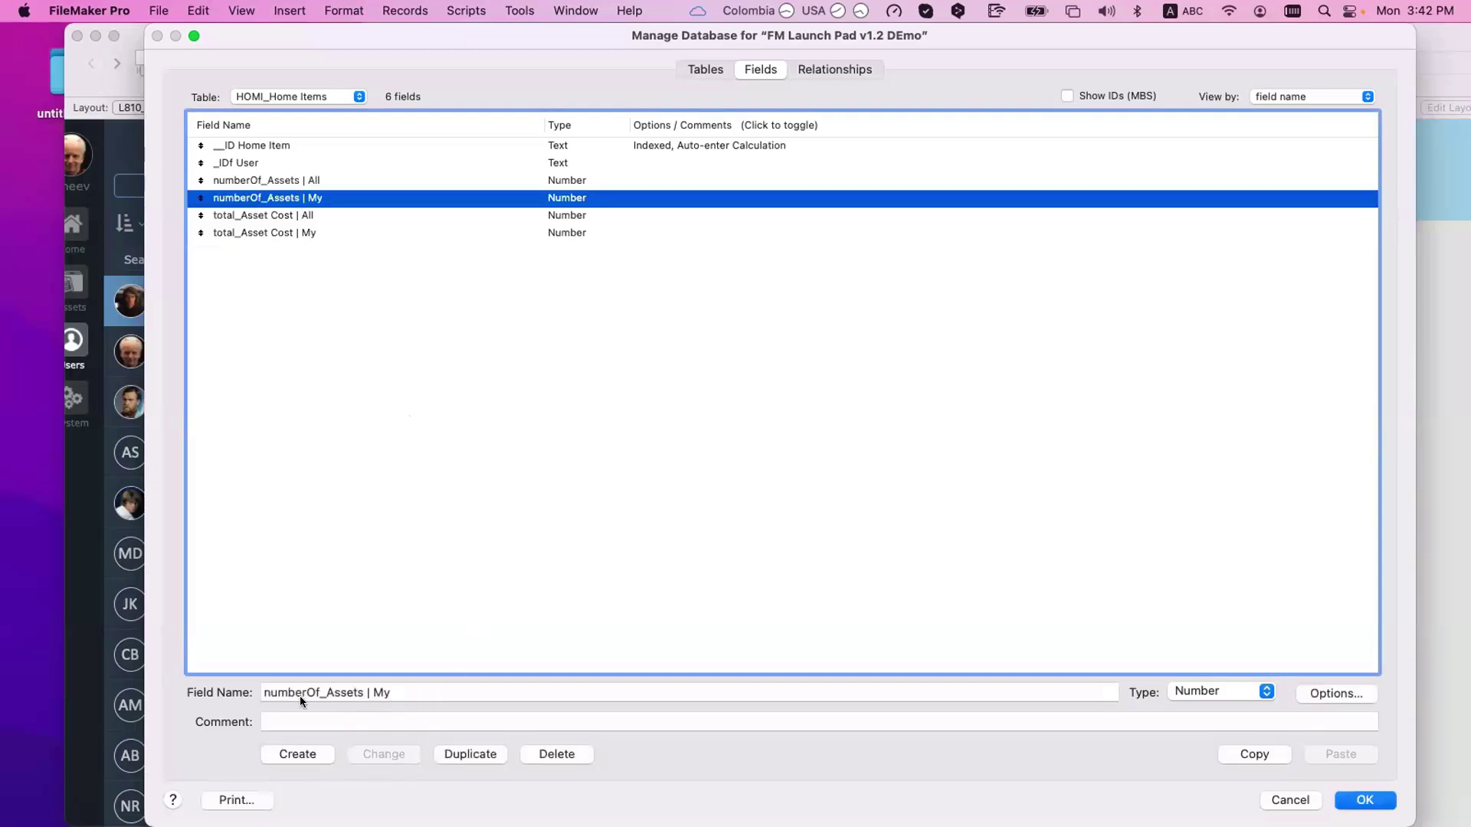
pyautogui.doubleClick(377, 693)
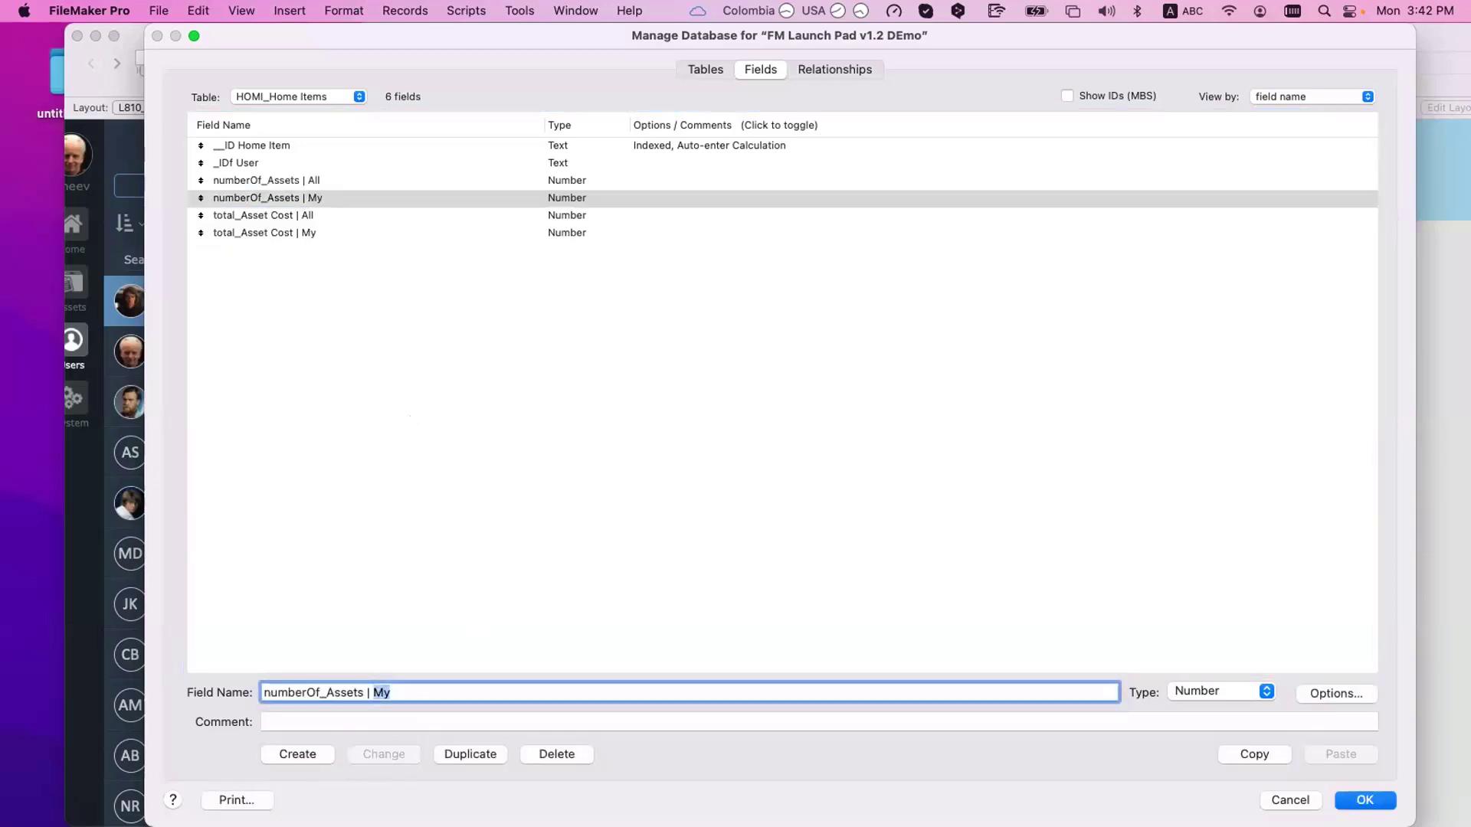
pyautogui.write('Due')
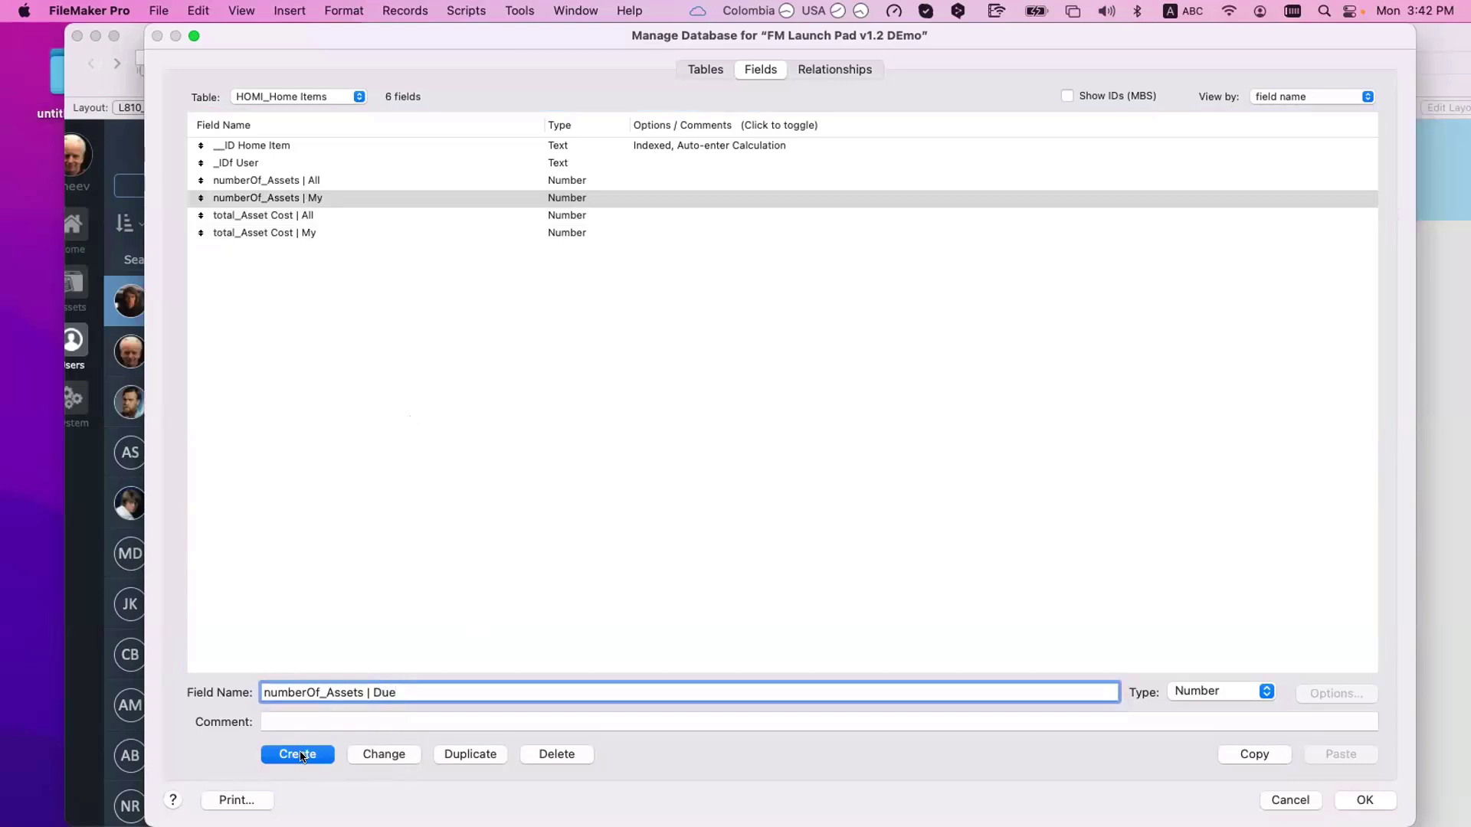
pyautogui.press('Return')
pyautogui.click(351, 444)
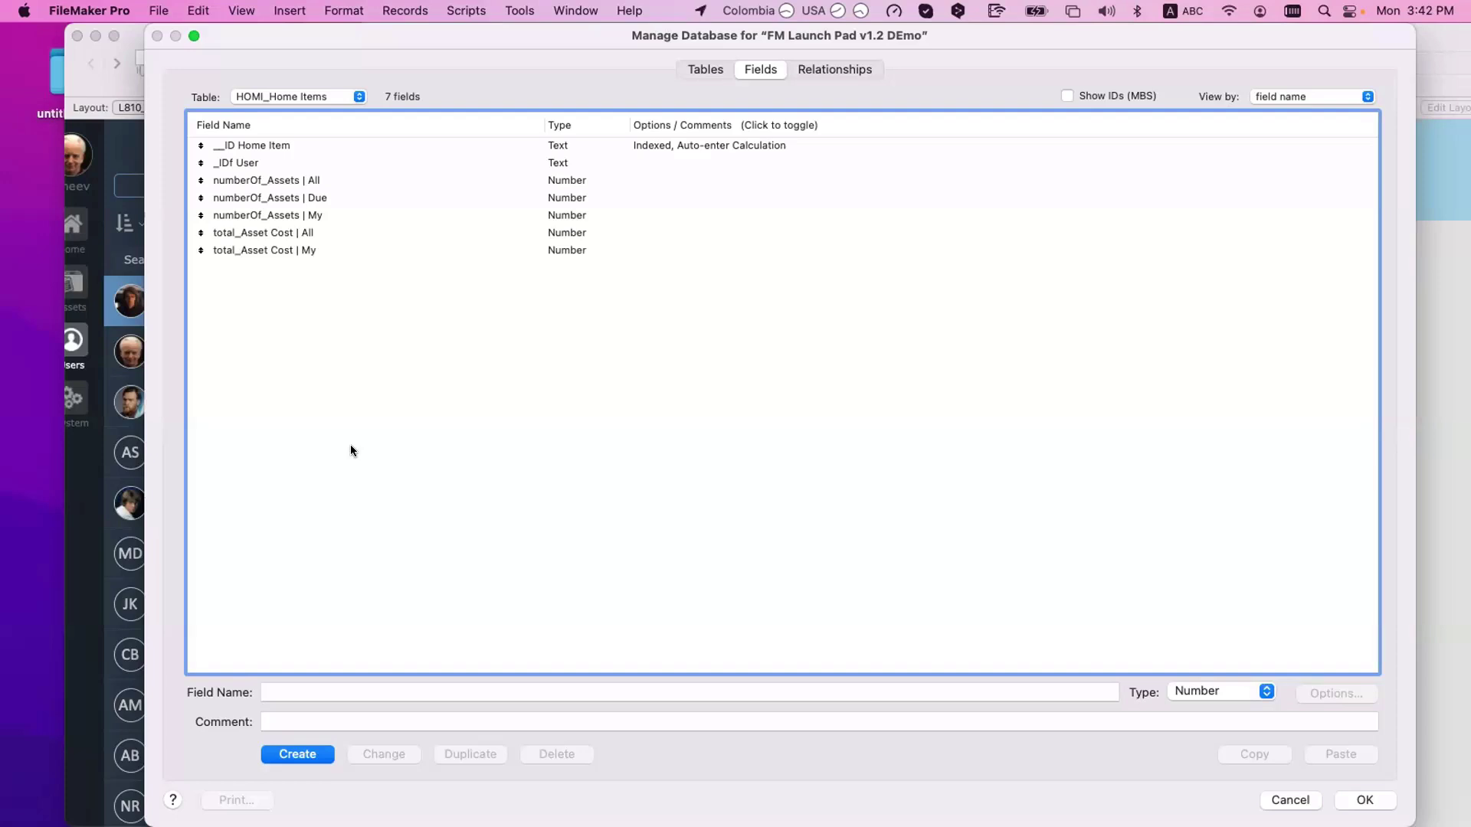
# - Review the two fields ending in My and the numberOf_Assets | Due field
pyautogui.click(357, 218)
pyautogui.keyDown('super'); pyautogui.click(346, 249); pyautogui.keyUp('super')
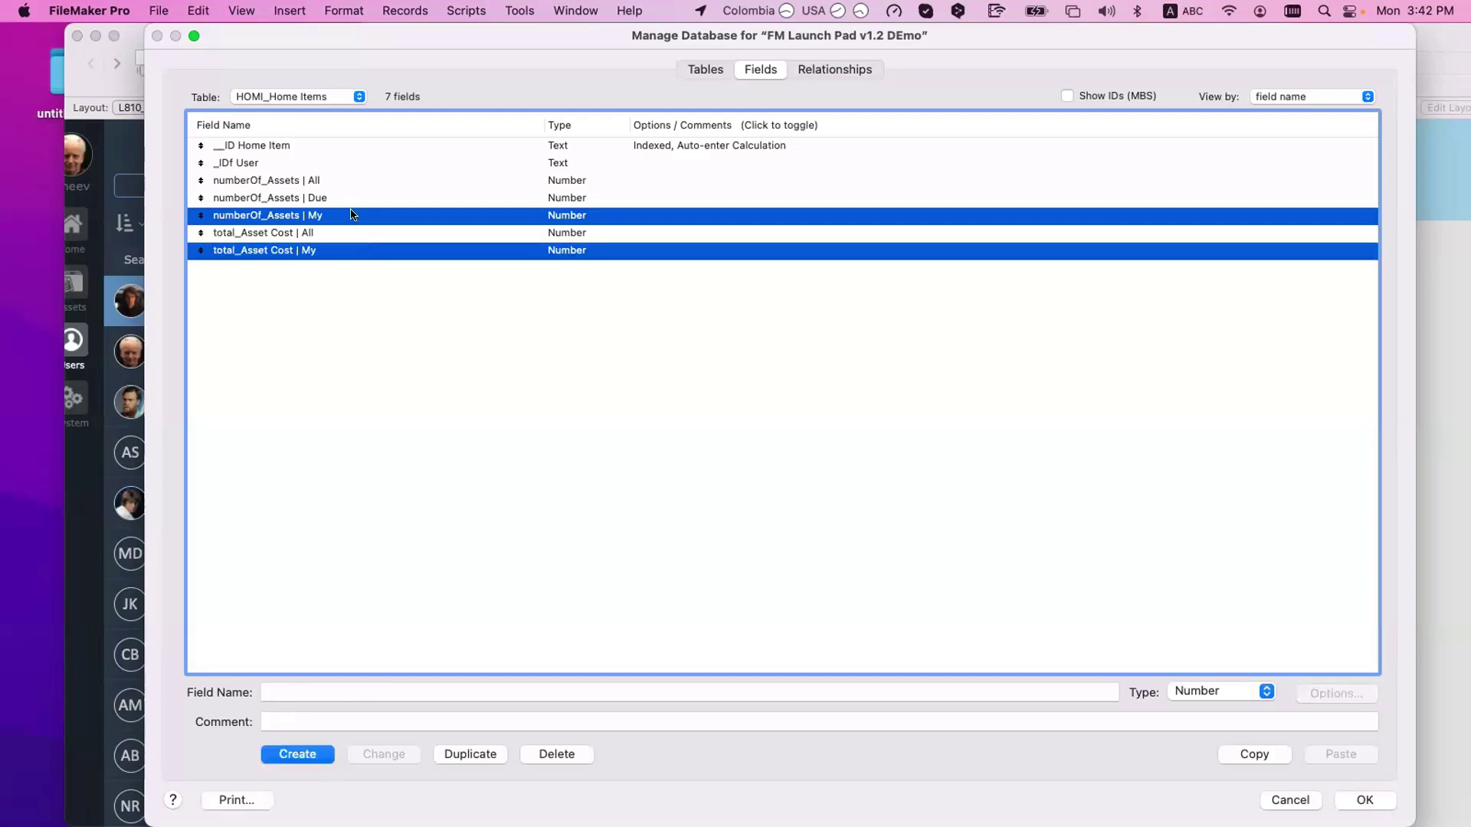
pyautogui.click(346, 200)
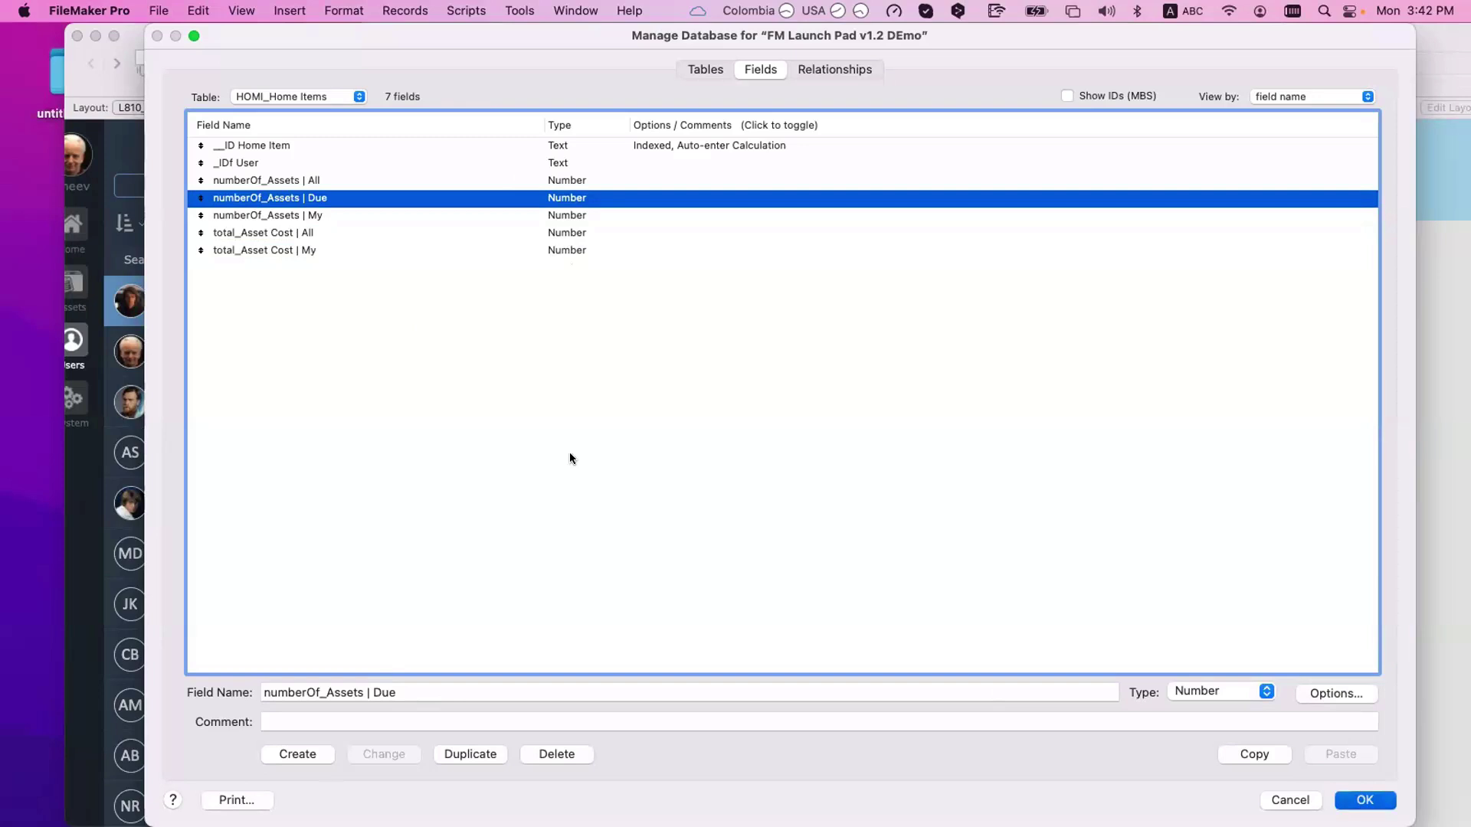
# - Save the new fields and view the All Due Assets and My Due Assets portals on the home screen
pyautogui.press('Return')
pyautogui.click(116, 237)
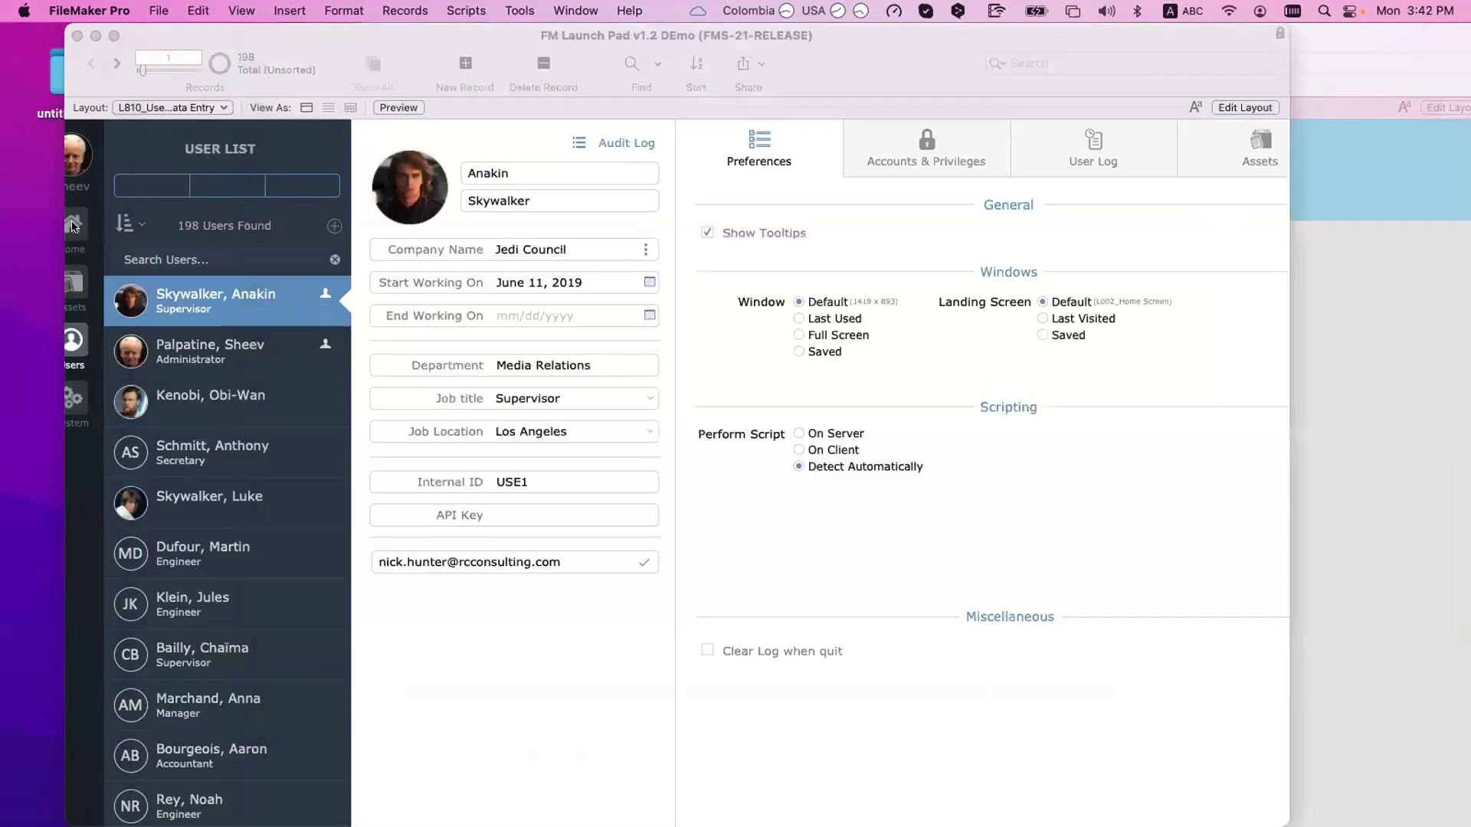
pyautogui.click(78, 227)
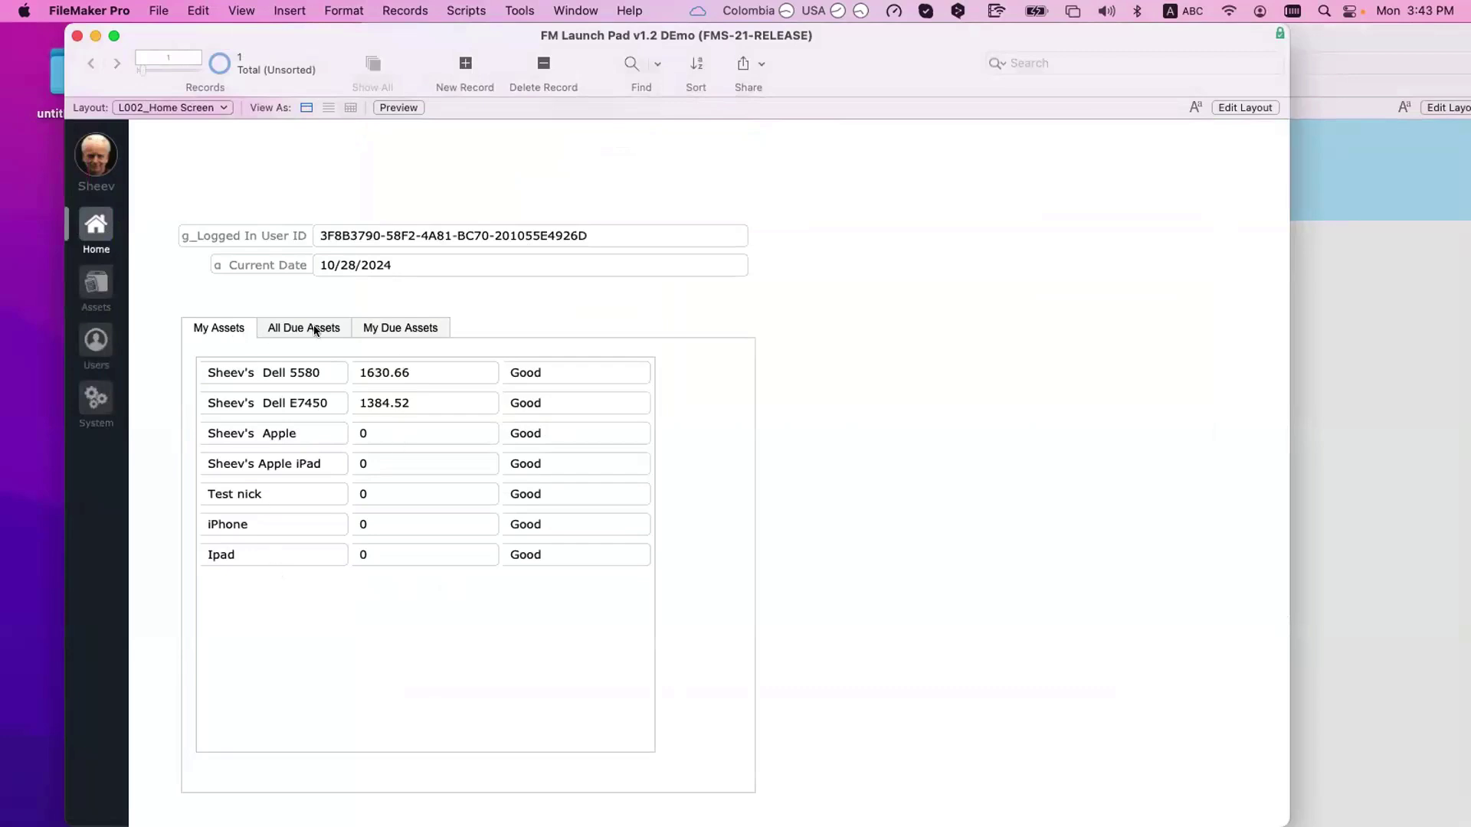
pyautogui.click(276, 330)
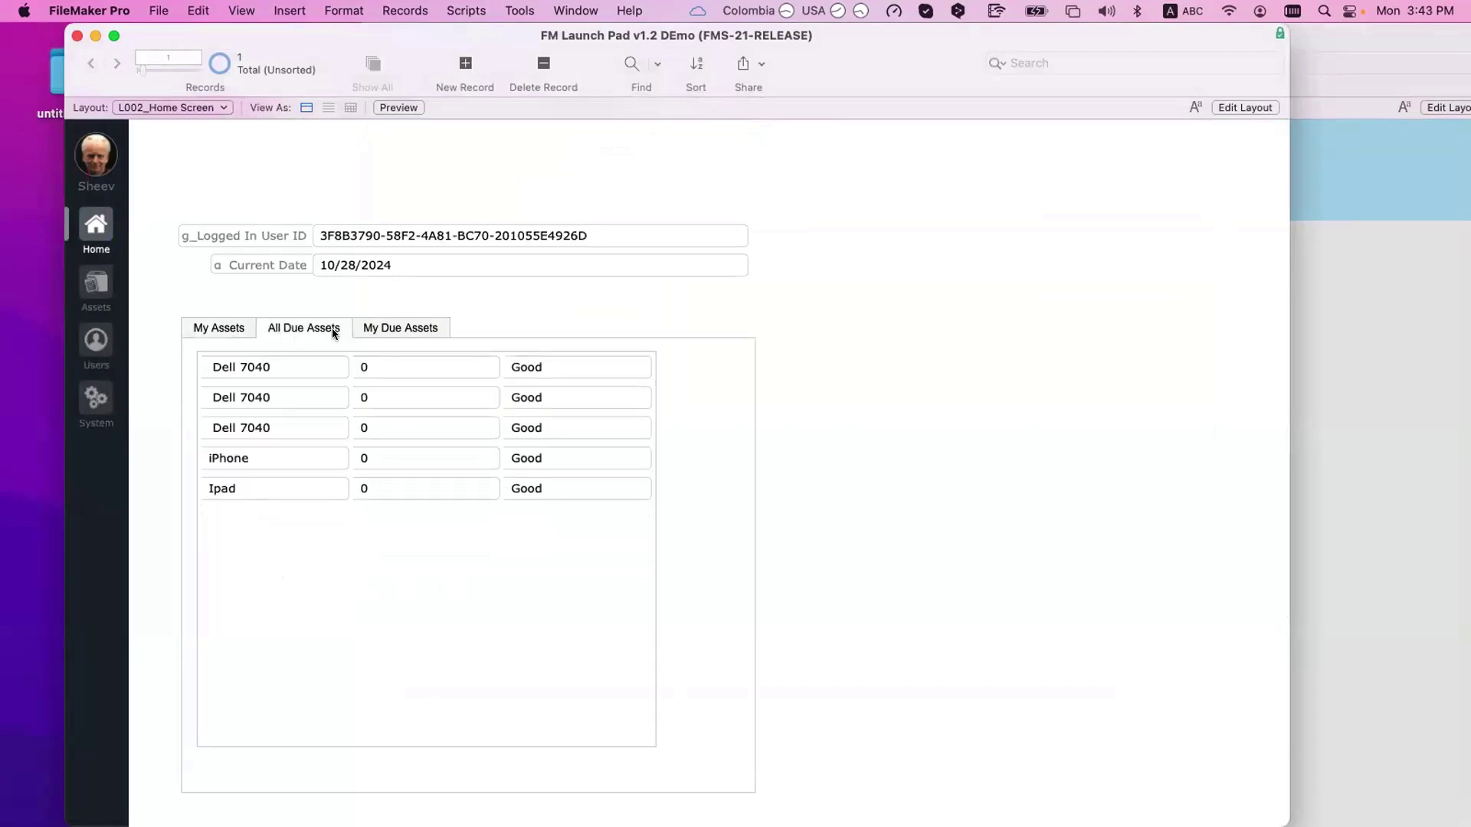
pyautogui.click(416, 338)
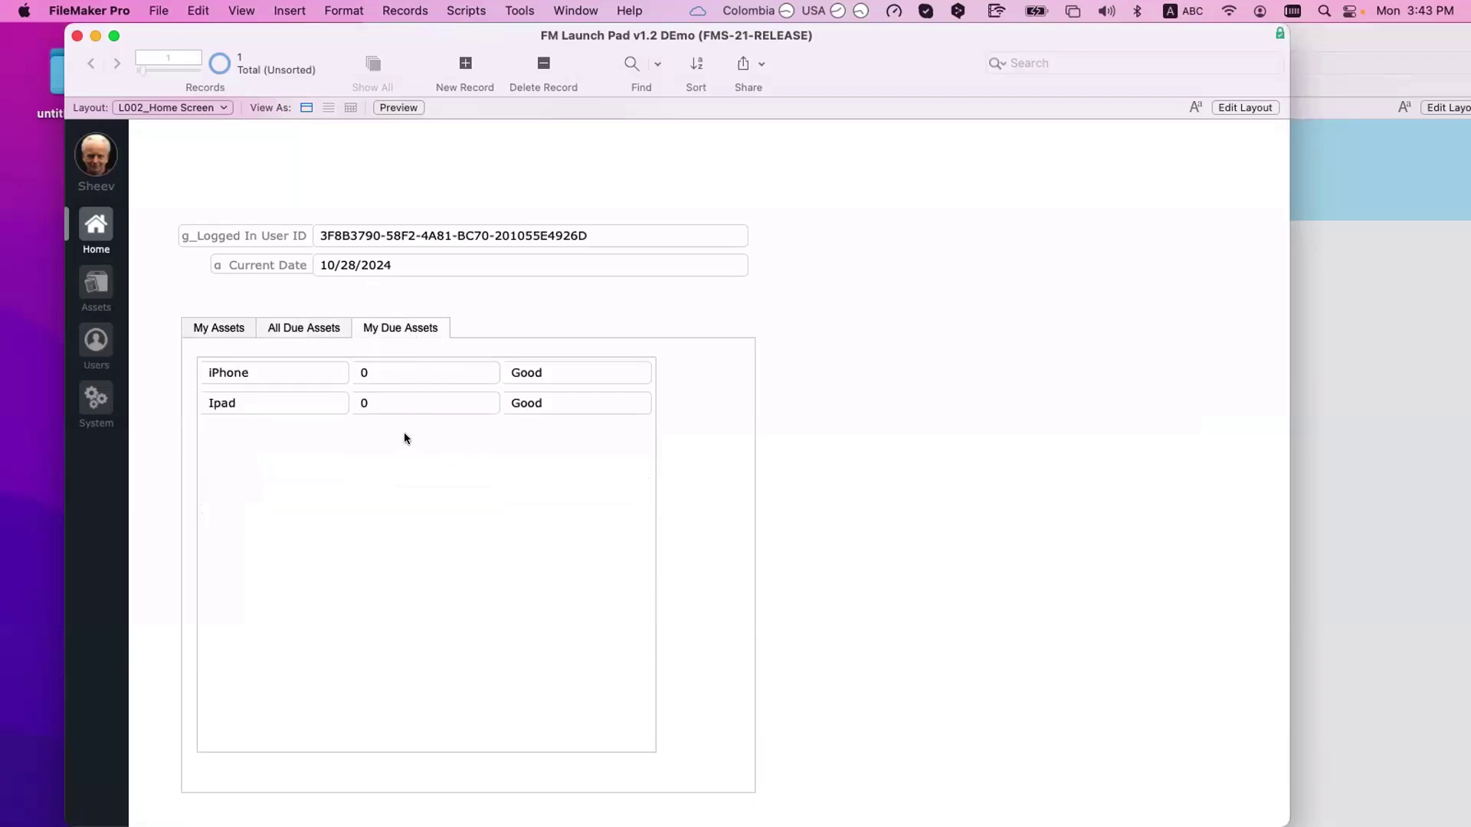
# - Reopen the HOMI_Home Items field definitions and rename numberOf_Assets | Due as numberOf_Assets | All Due
pyautogui.click(1401, 486)
pyautogui.press('super+w')
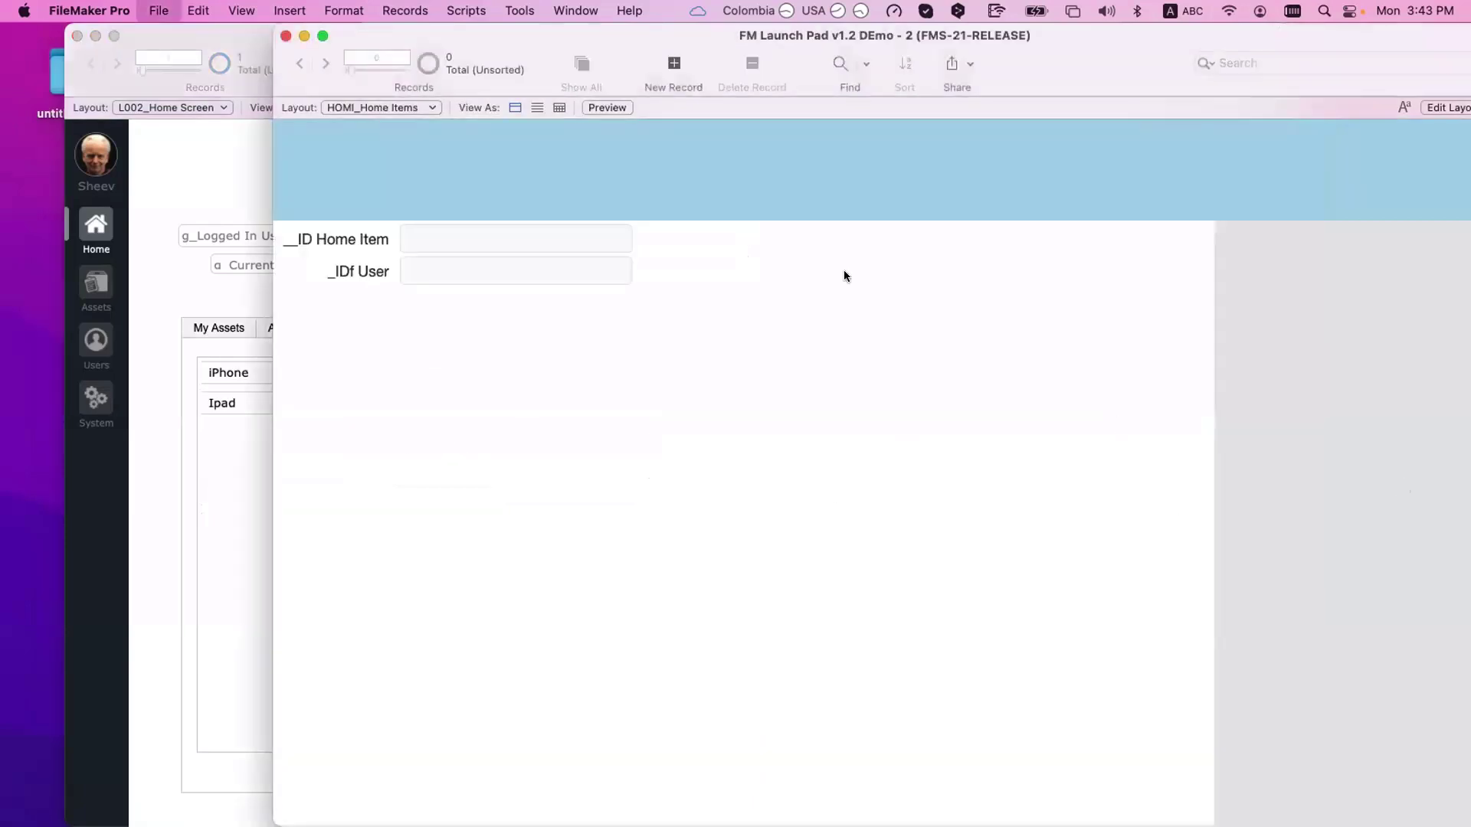
pyautogui.click(335, 180)
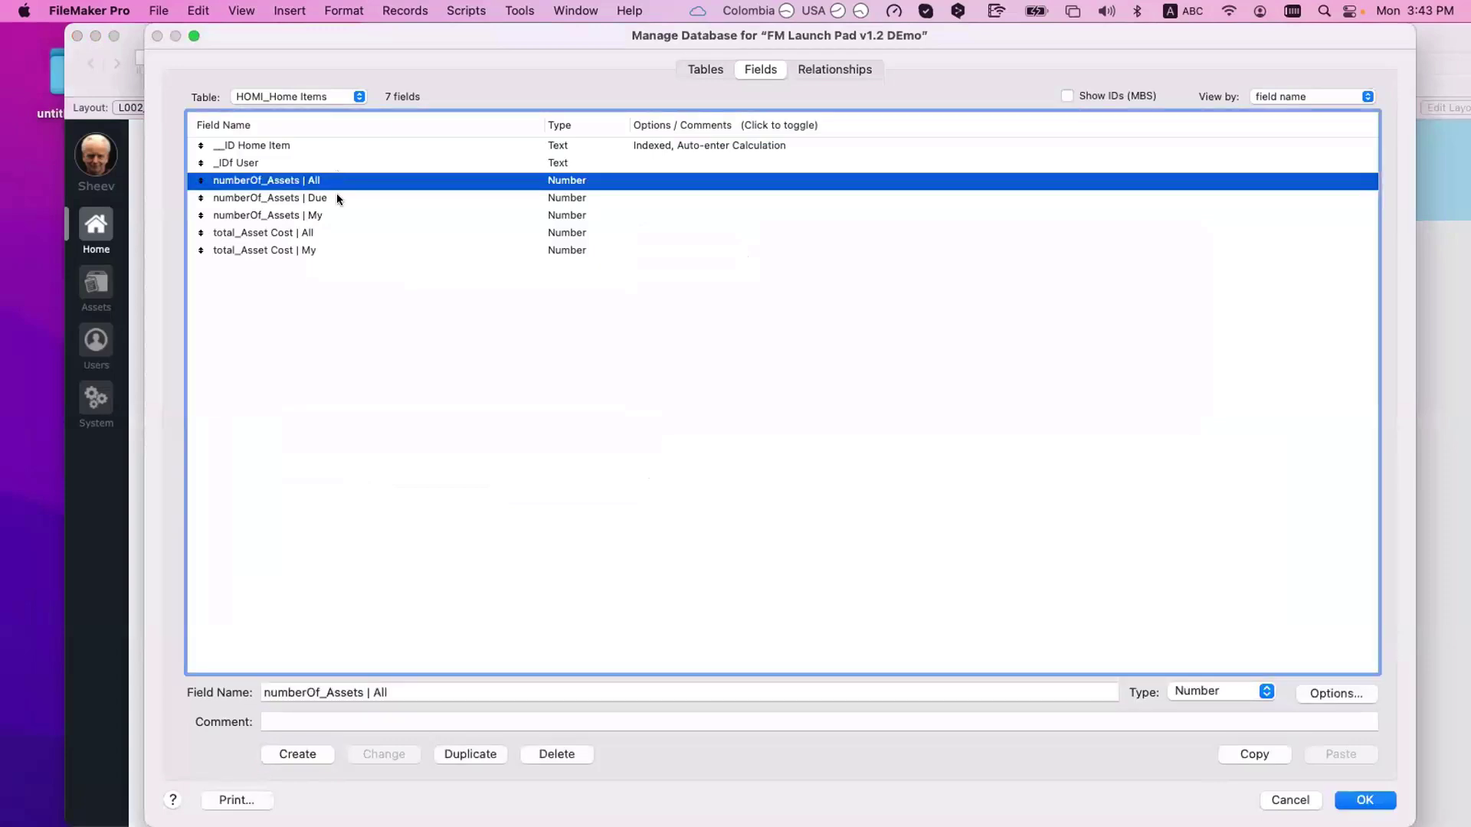
pyautogui.click(338, 197)
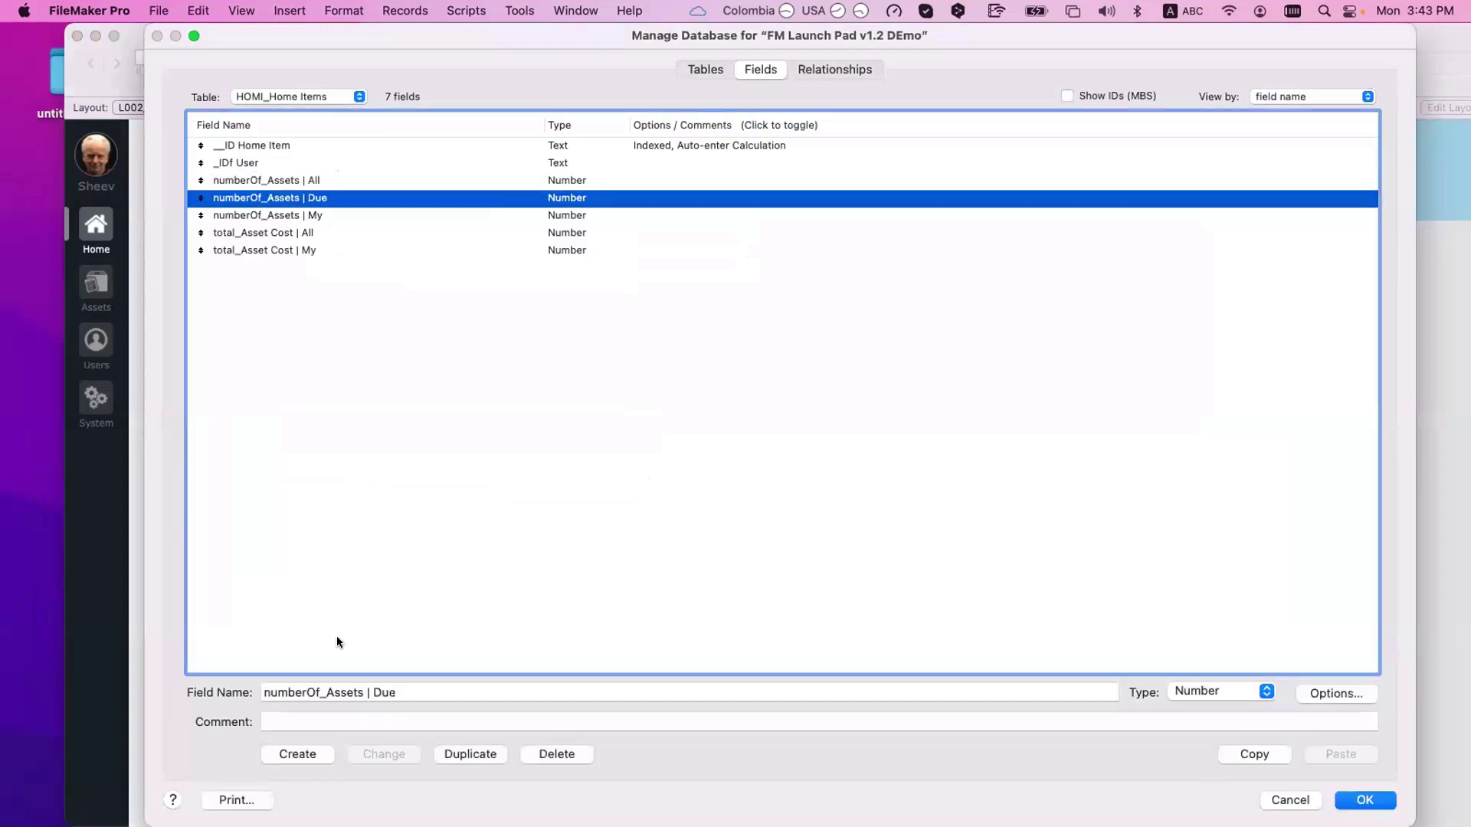
pyautogui.click(372, 693)
pyautogui.write('All')
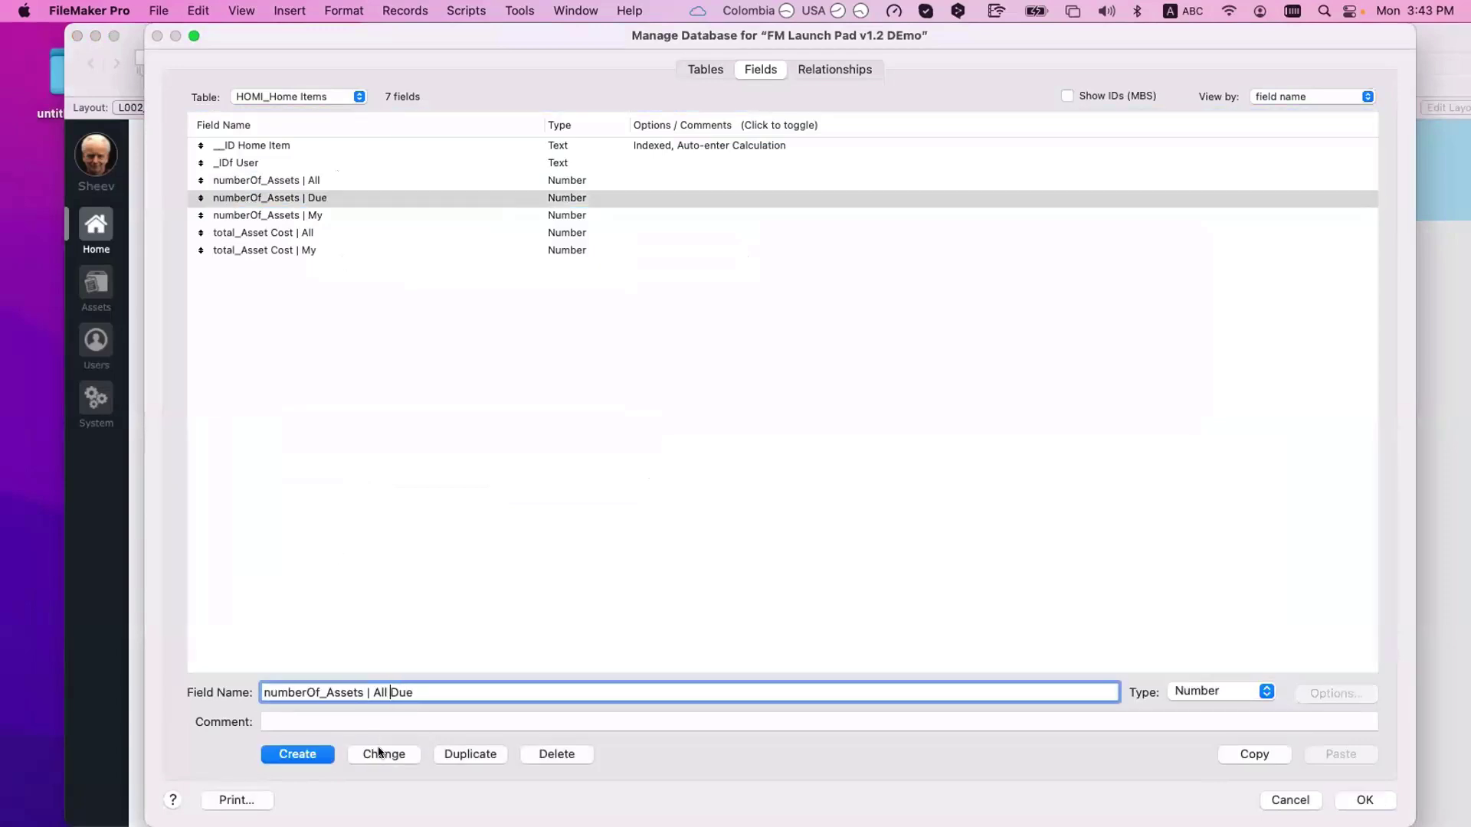
pyautogui.press('Return')
# - Rename the numberOf_Assets | My field as numberOf_Assets | My Due
pyautogui.click(328, 213)
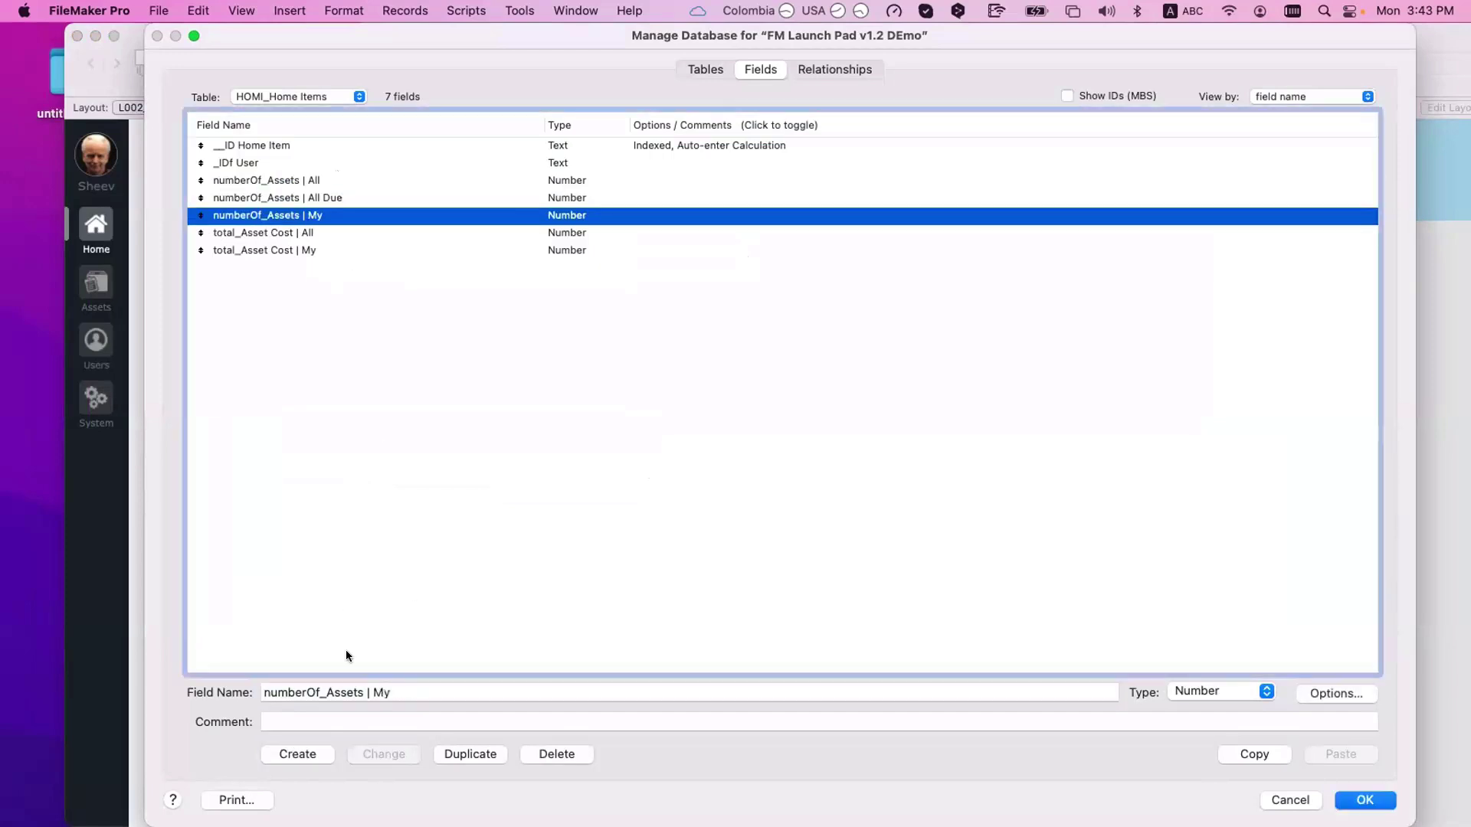
pyautogui.click(372, 693)
pyautogui.write('All')
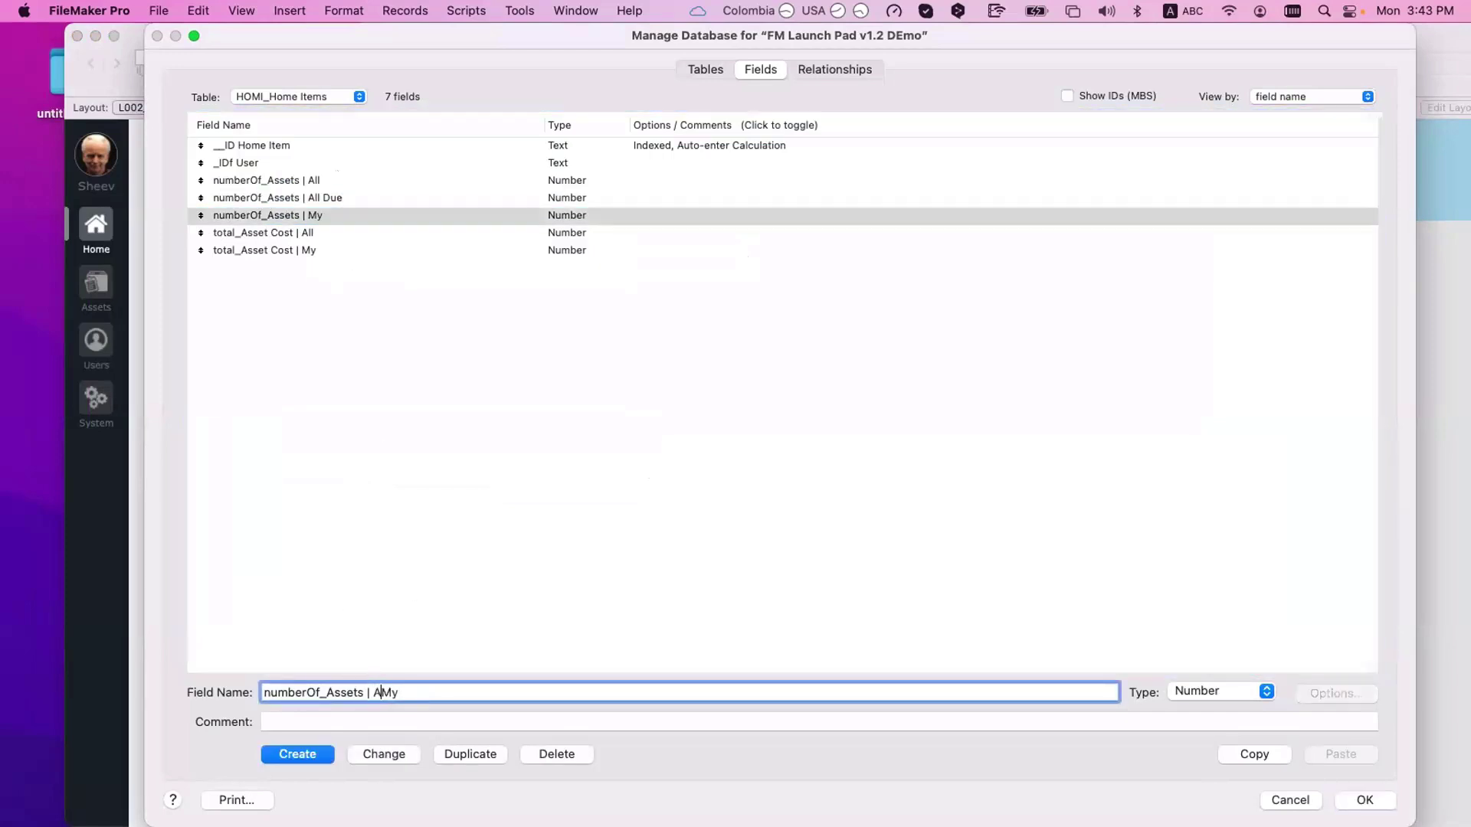
pyautogui.press('BackSpace')
pyautogui.press('BackSpace')
pyautogui.press('BackSpace')
pyautogui.press('BackSpace')
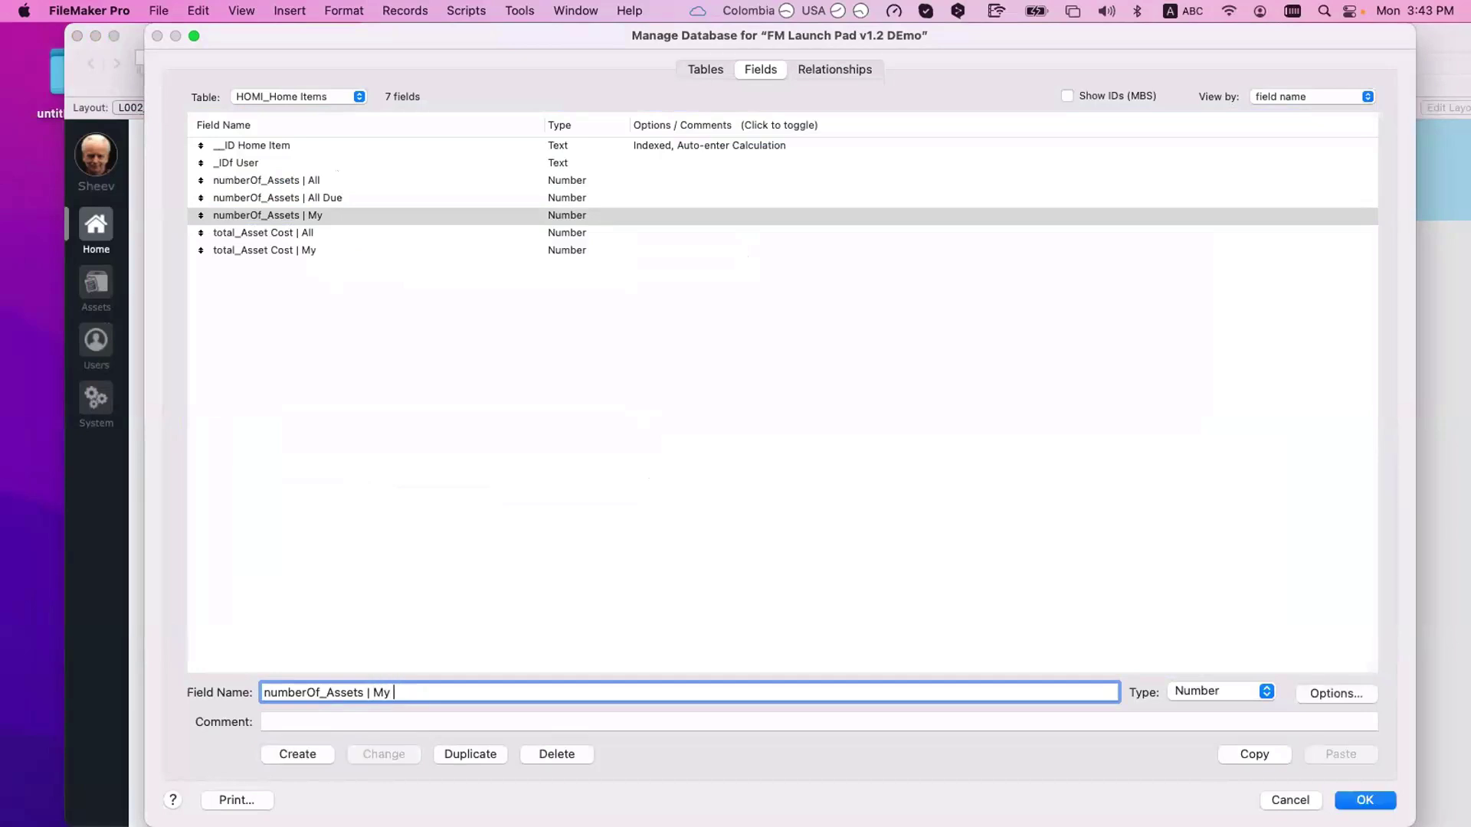
pyautogui.write('Due')
pyautogui.click(384, 753)
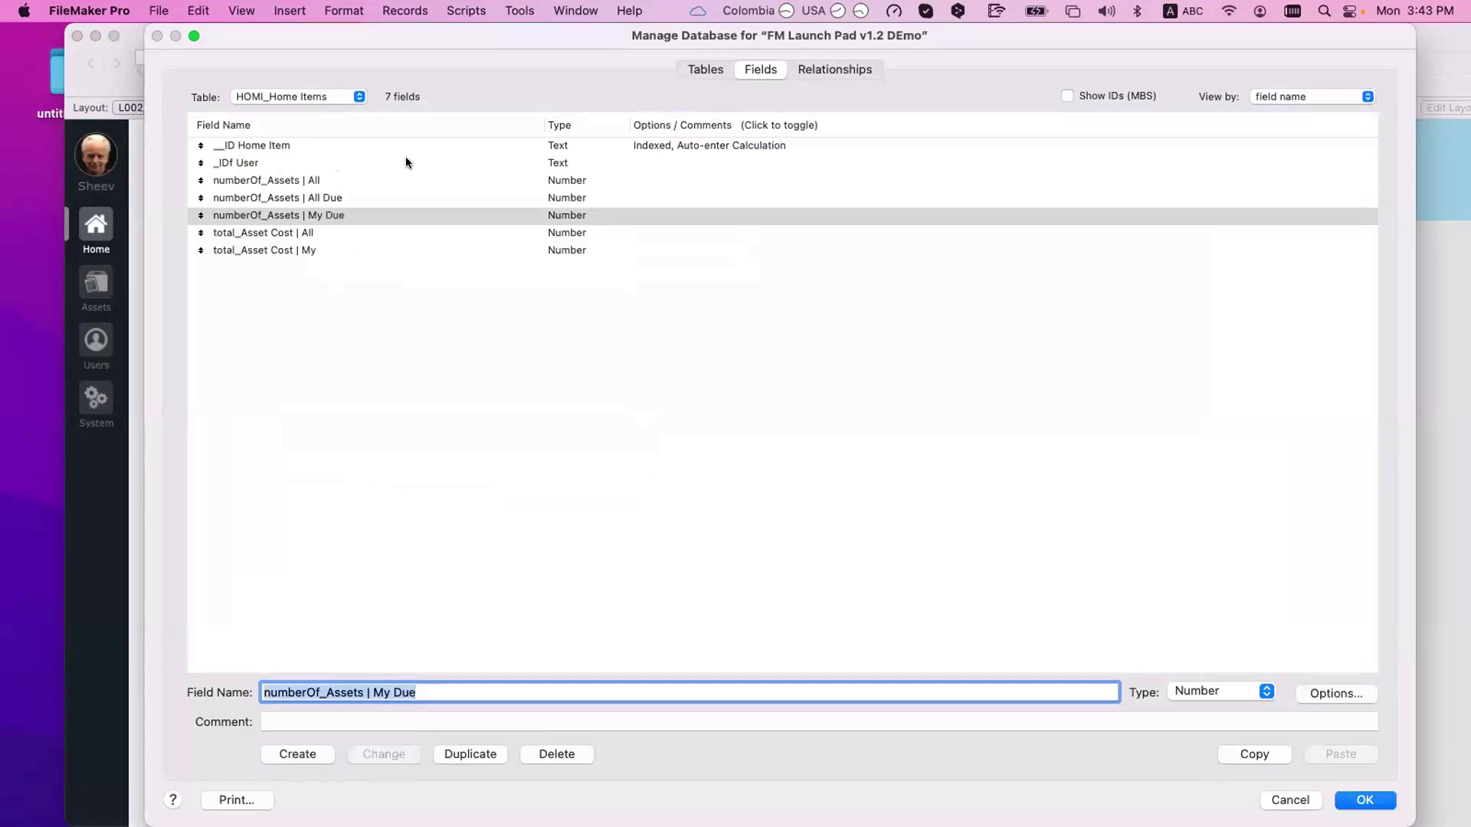
# - Rename the total_Asset Cost | My field as total_Asset Cost | My Due
pyautogui.click(328, 232)
pyautogui.click(330, 250)
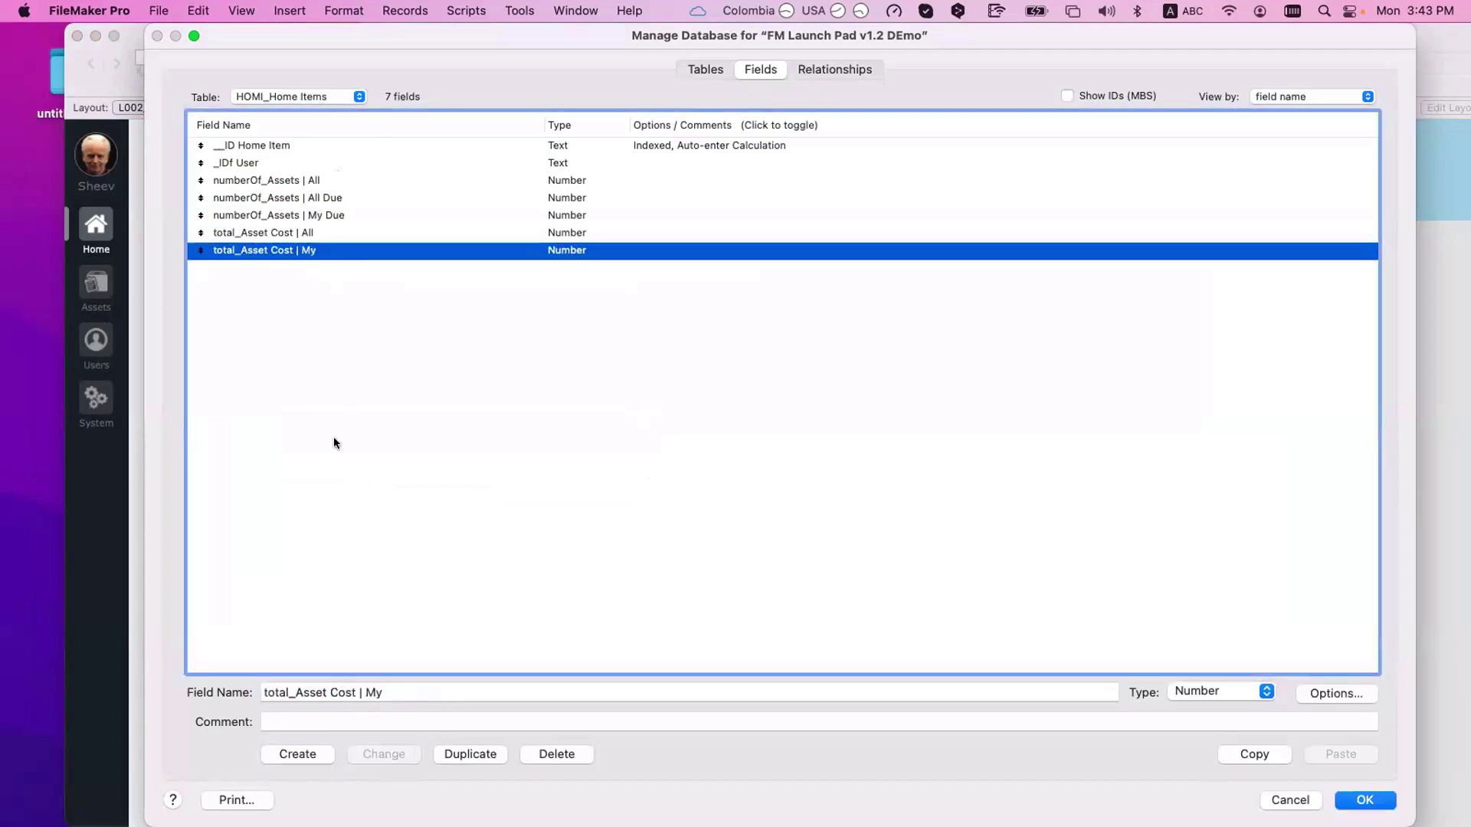
pyautogui.click(394, 692)
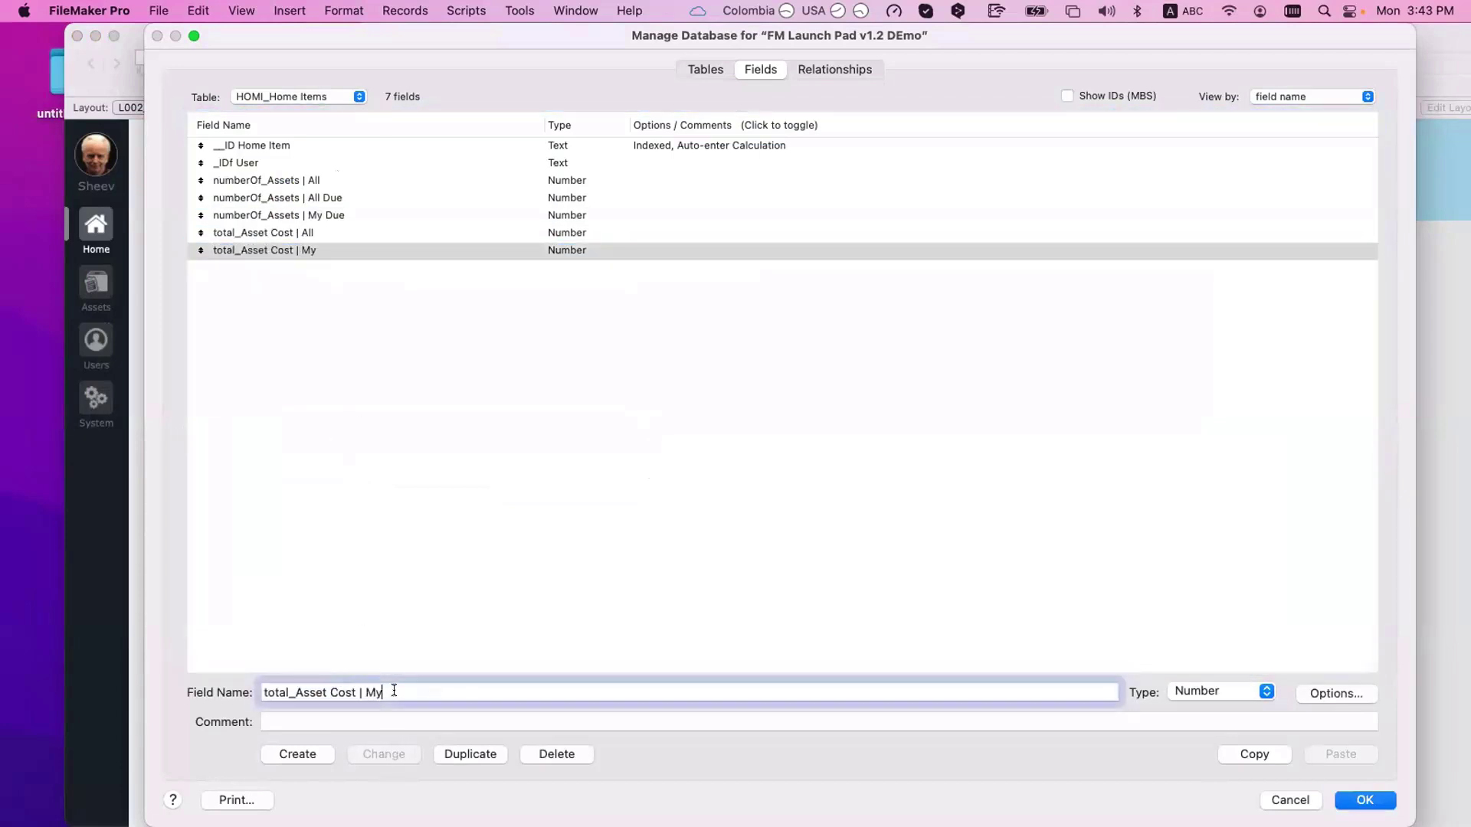
pyautogui.write('Due')
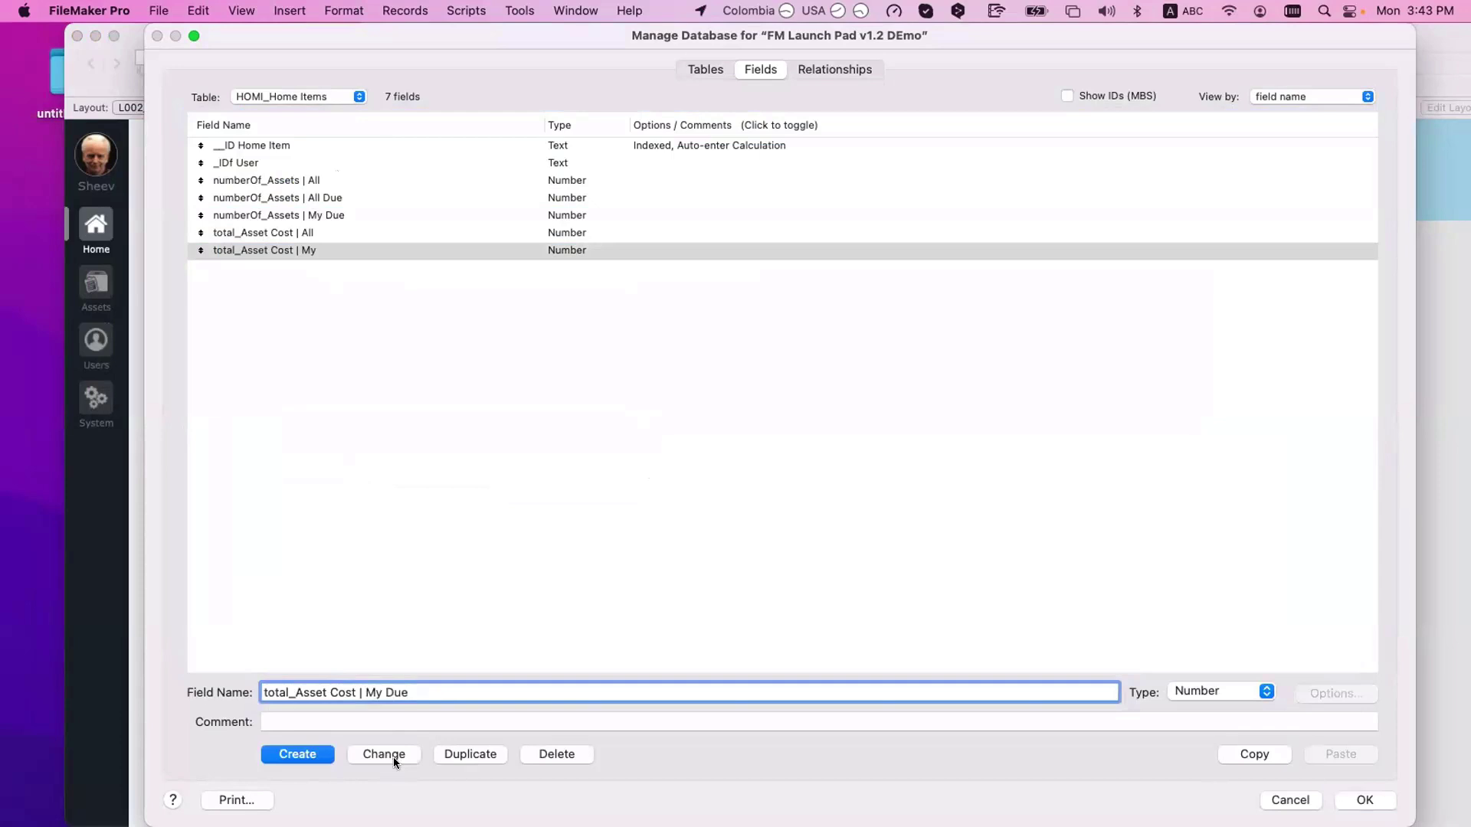
pyautogui.click(393, 754)
pyautogui.click(492, 462)
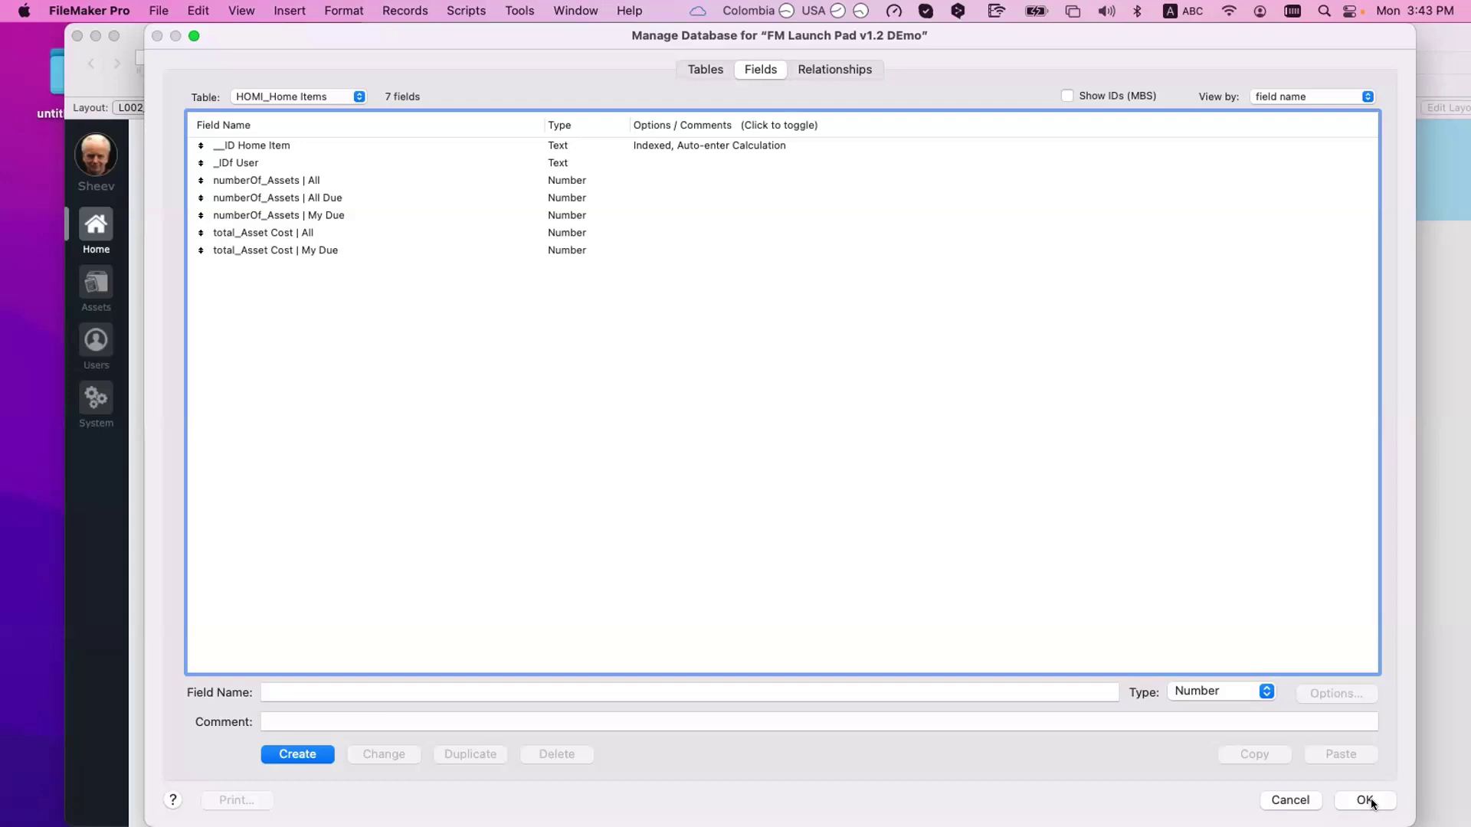
# - Review the global fields of the HOME_Home table and open the relationships graph
pyautogui.click(333, 95)
pyautogui.click(337, 80)
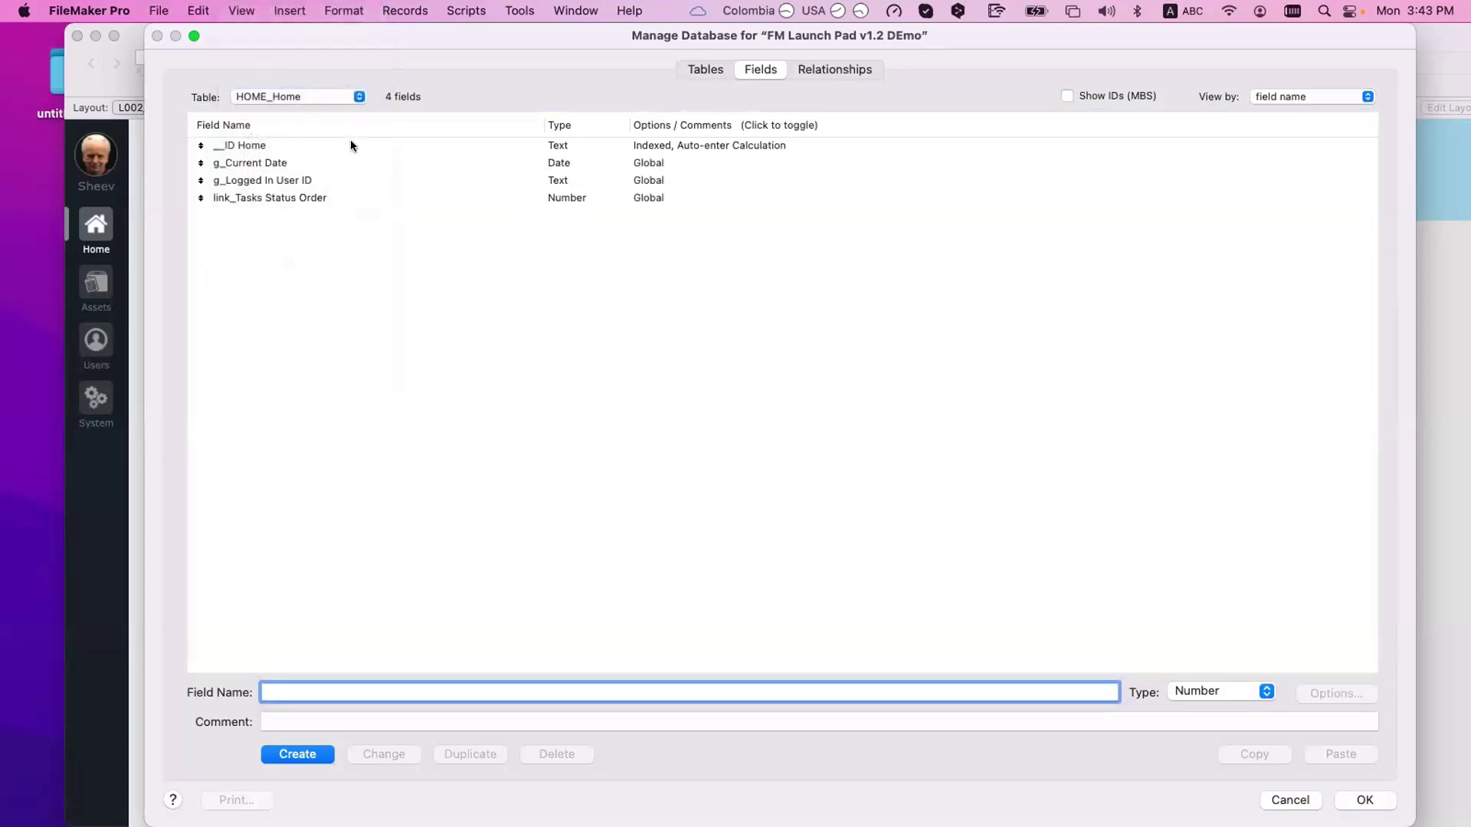
pyautogui.click(341, 165)
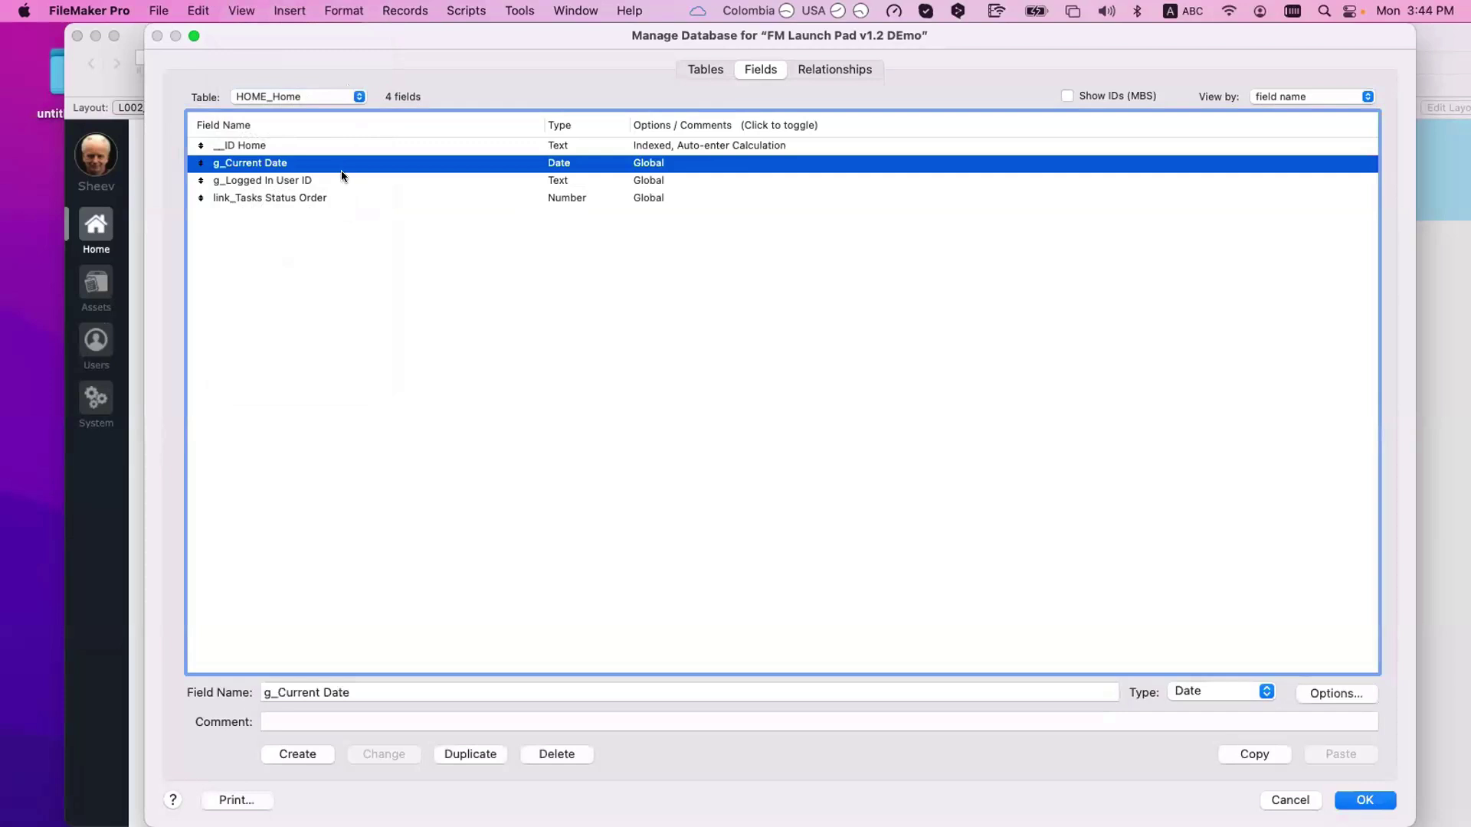
pyautogui.keyDown('shift'); pyautogui.click(342, 181); pyautogui.keyUp('shift')
pyautogui.keyDown('shift'); pyautogui.click(349, 199); pyautogui.keyUp('shift')
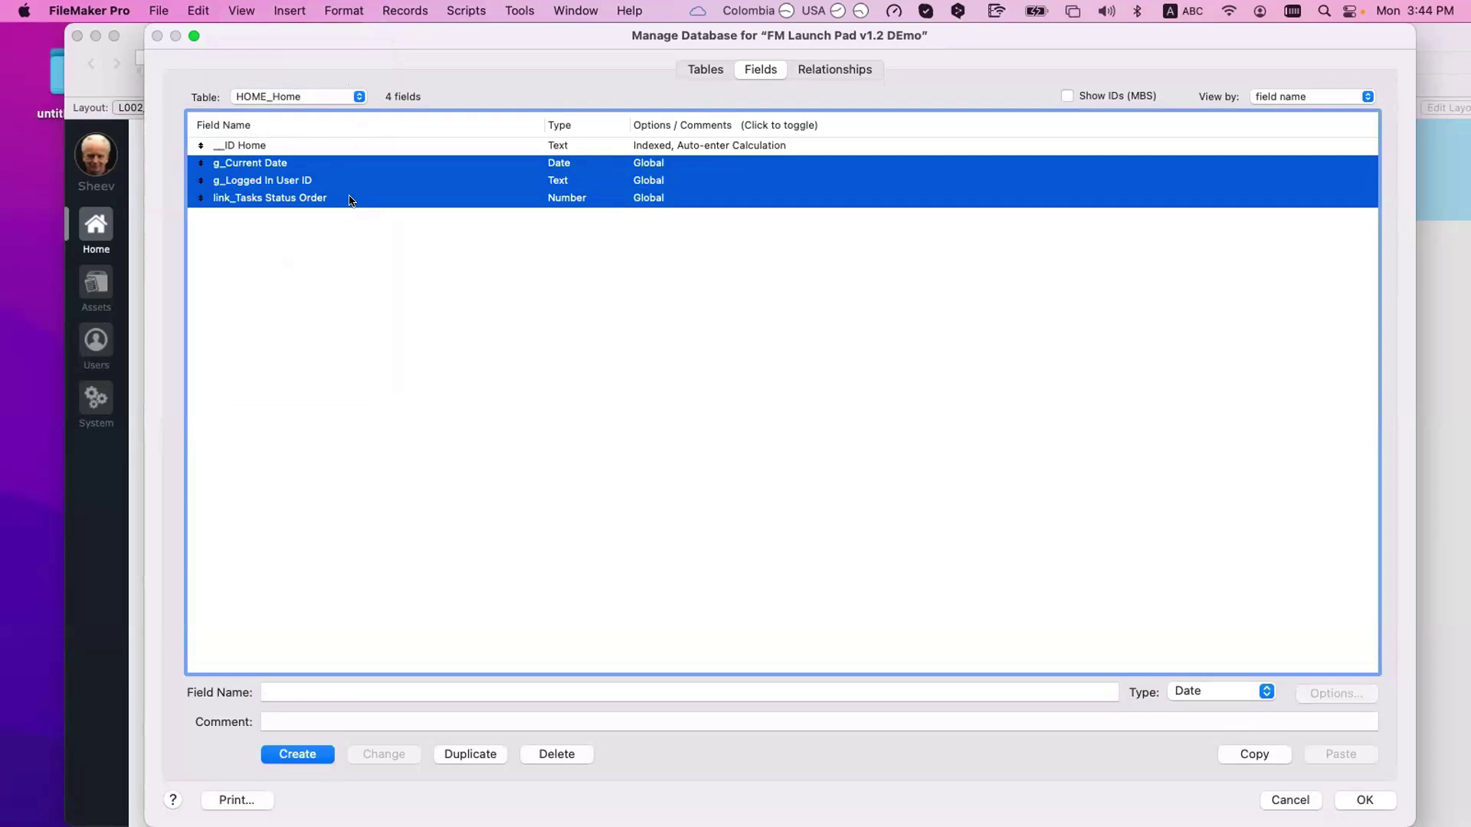
pyautogui.click(875, 66)
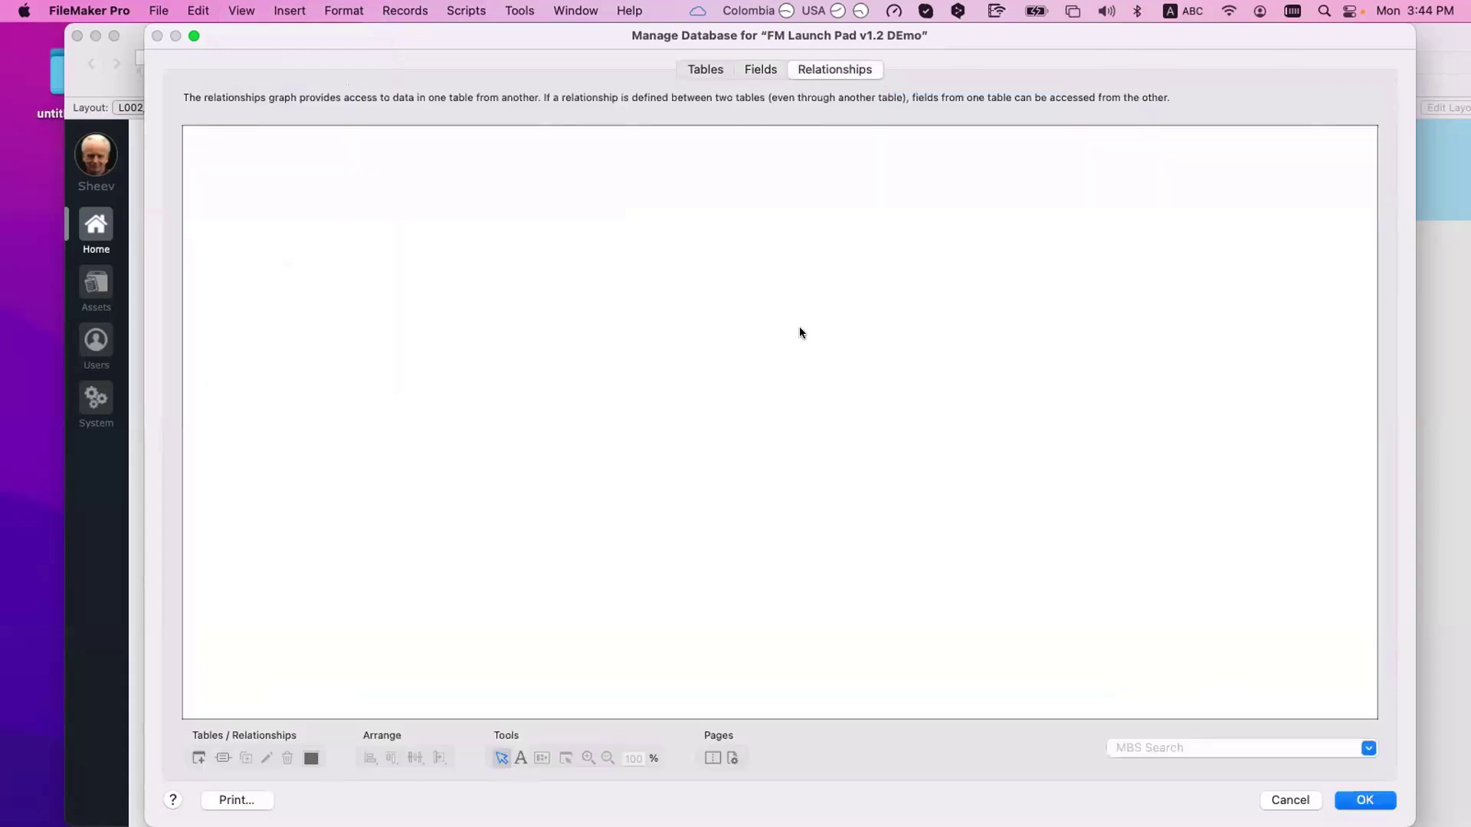
# - Collapse the T06_HOME table occurrence inside the T06_HOME group of the relationships graph
pyautogui.scroll(-10, 771, 338)
pyautogui.hscroll(15, 772, 337)
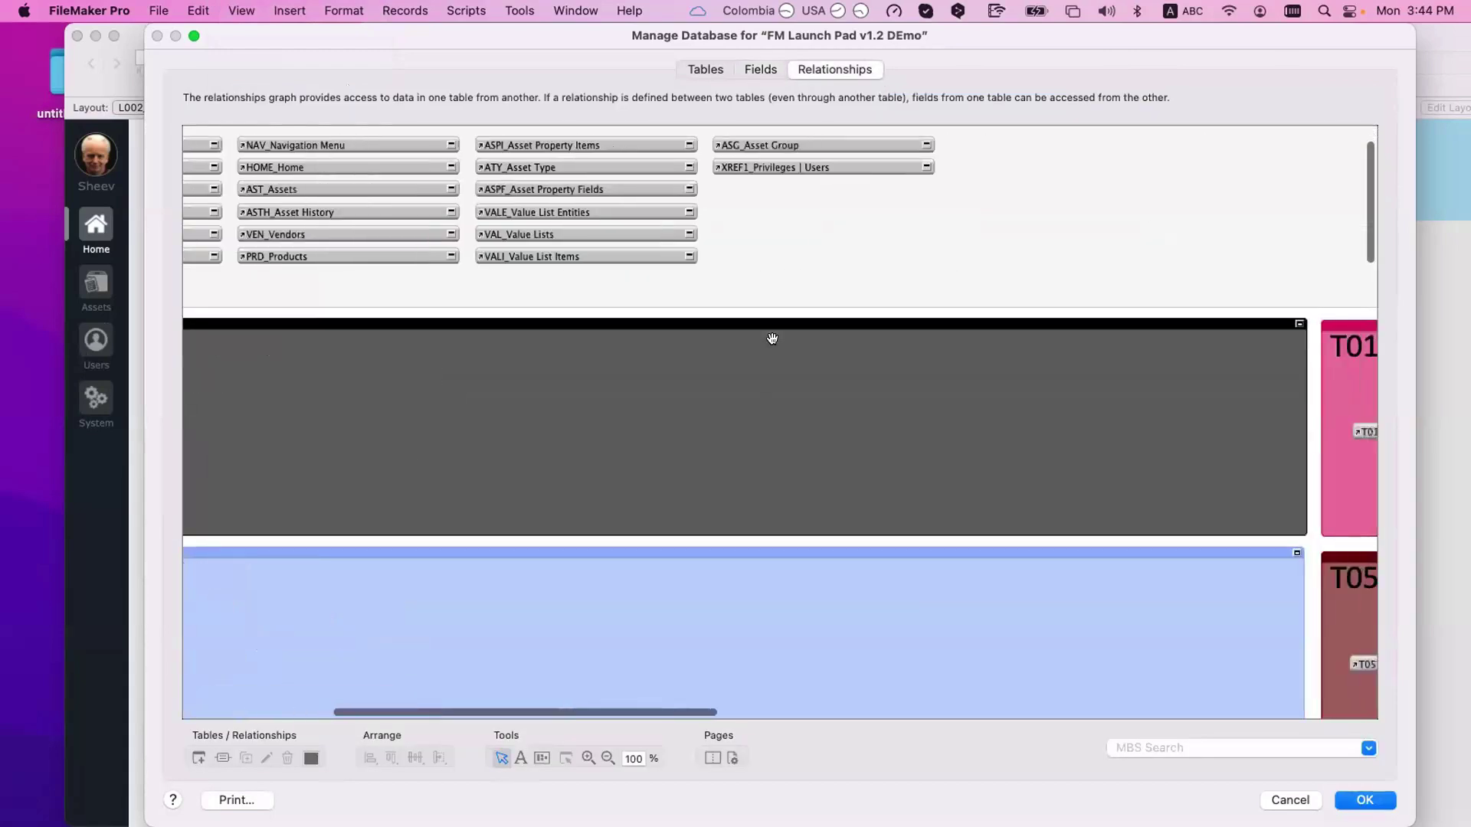
pyautogui.scroll(-4, 773, 344)
pyautogui.hscroll(2, 774, 345)
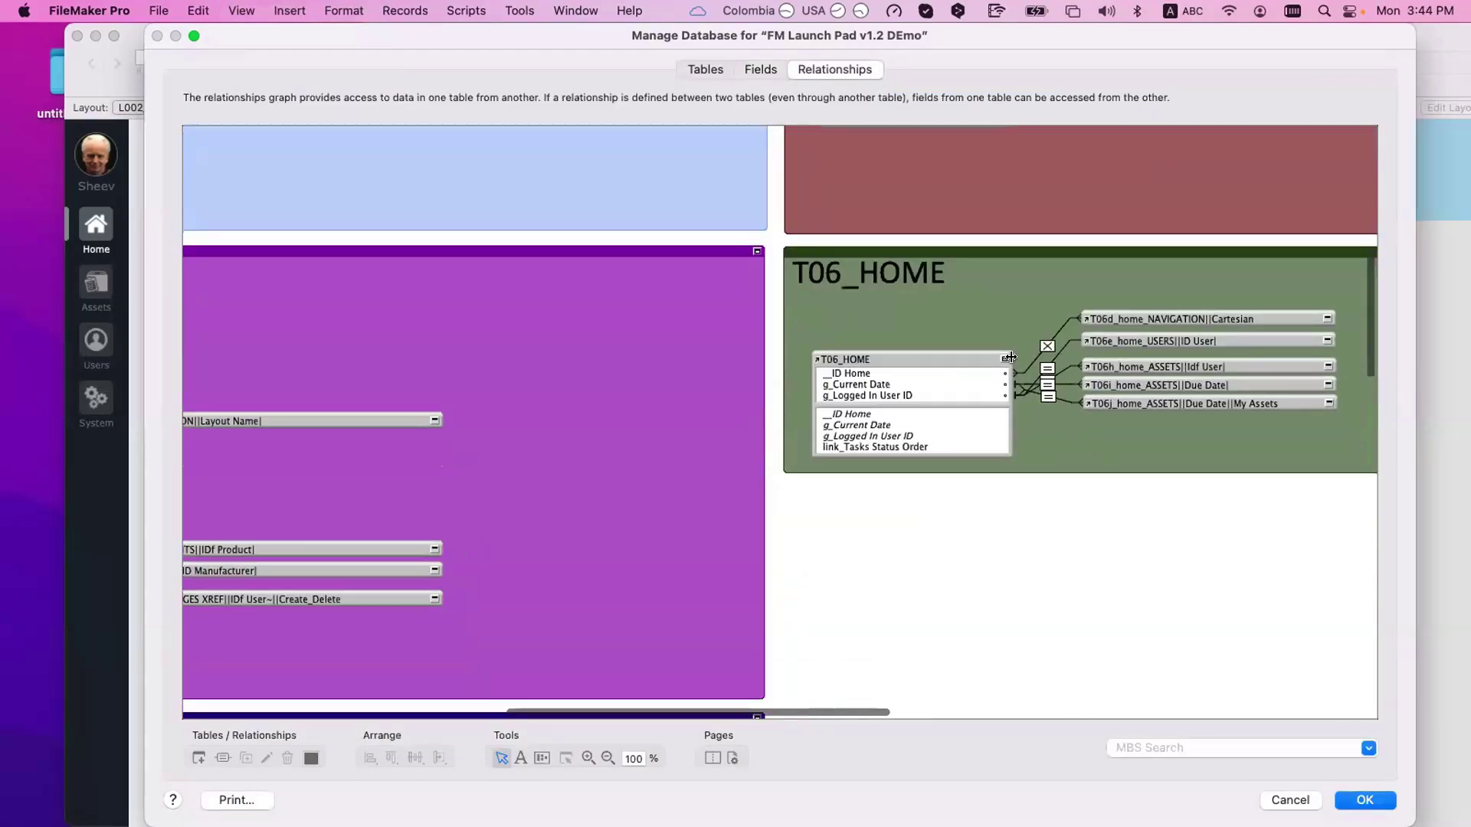
pyautogui.click(1005, 360)
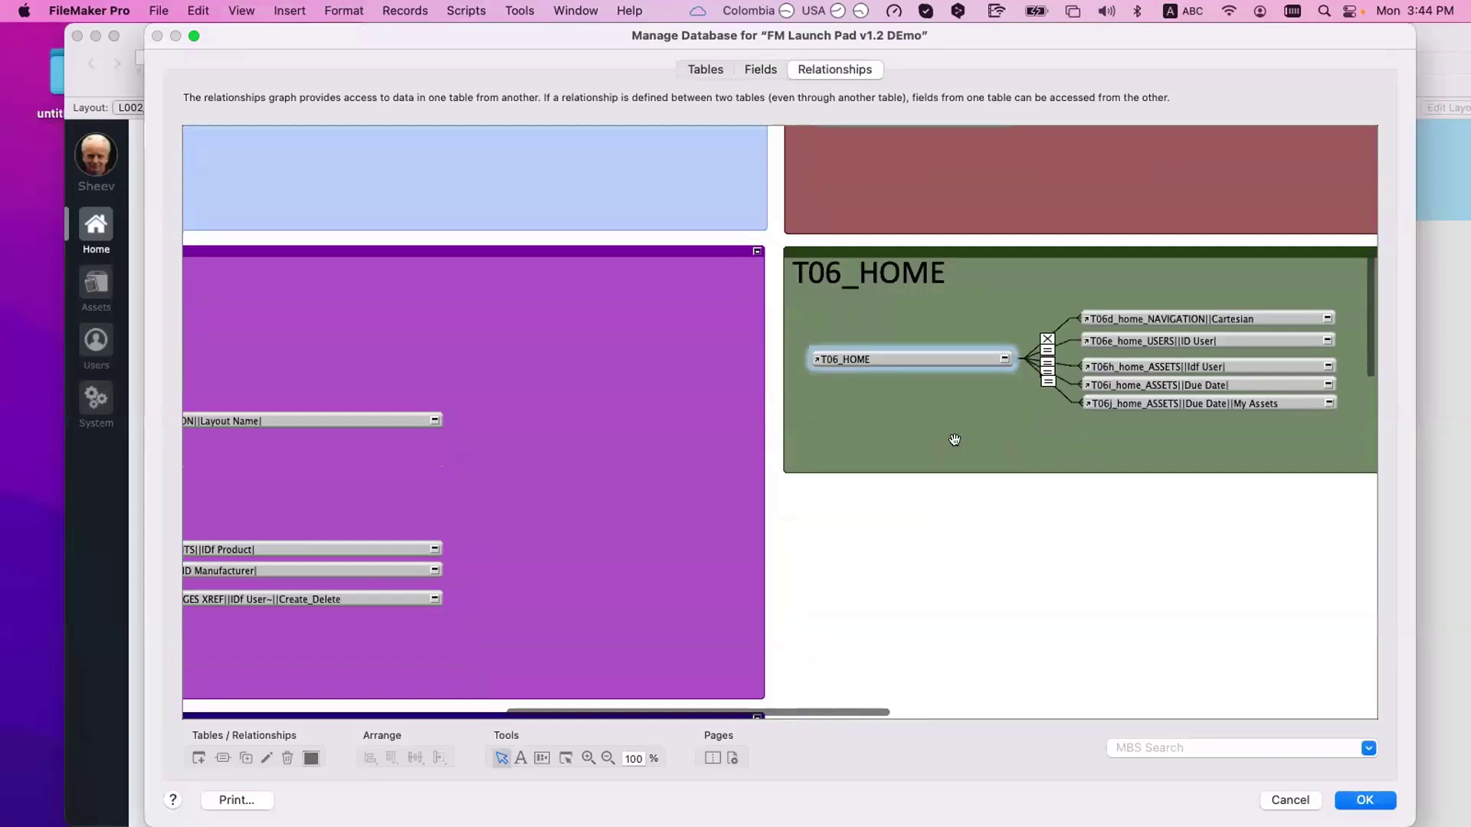
pyautogui.moveTo(1085, 396)
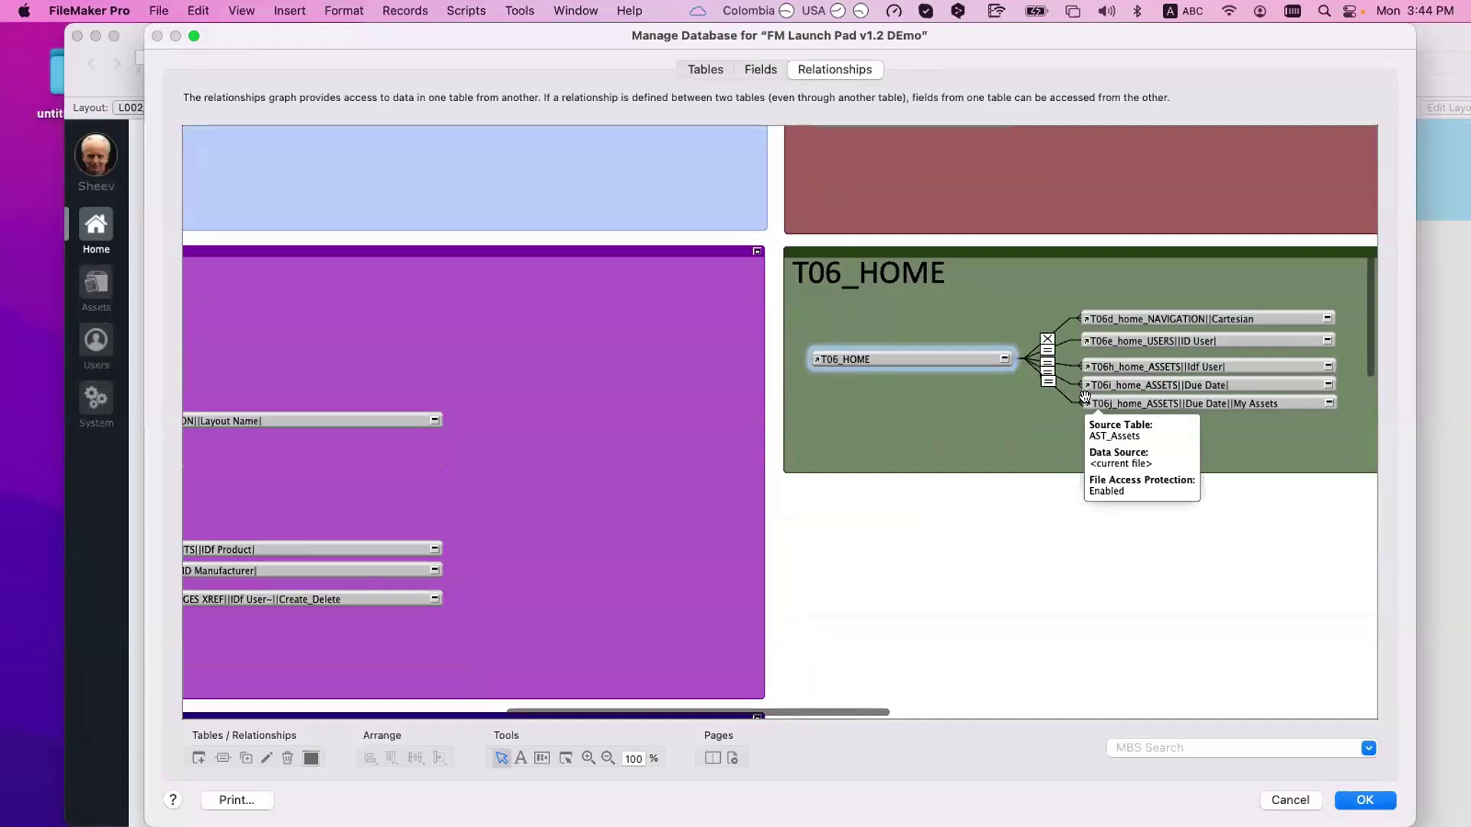
# - Duplicate the T06_HOME background note, place the copy below it beside the dark purple group, and extend the original note down to the copy
pyautogui.click(917, 403)
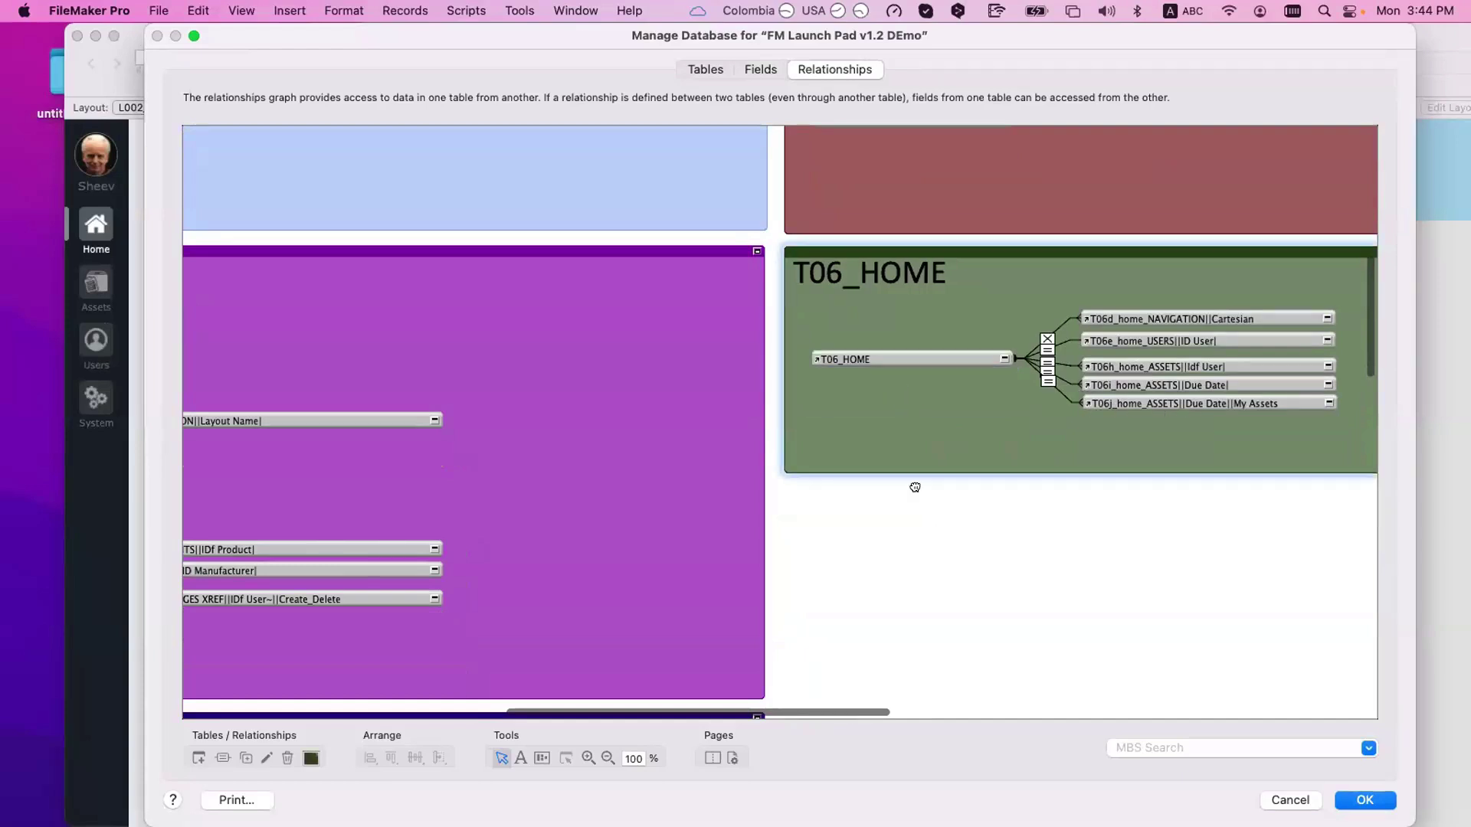
pyautogui.moveTo(915, 487); pyautogui.dragTo(907, 570)
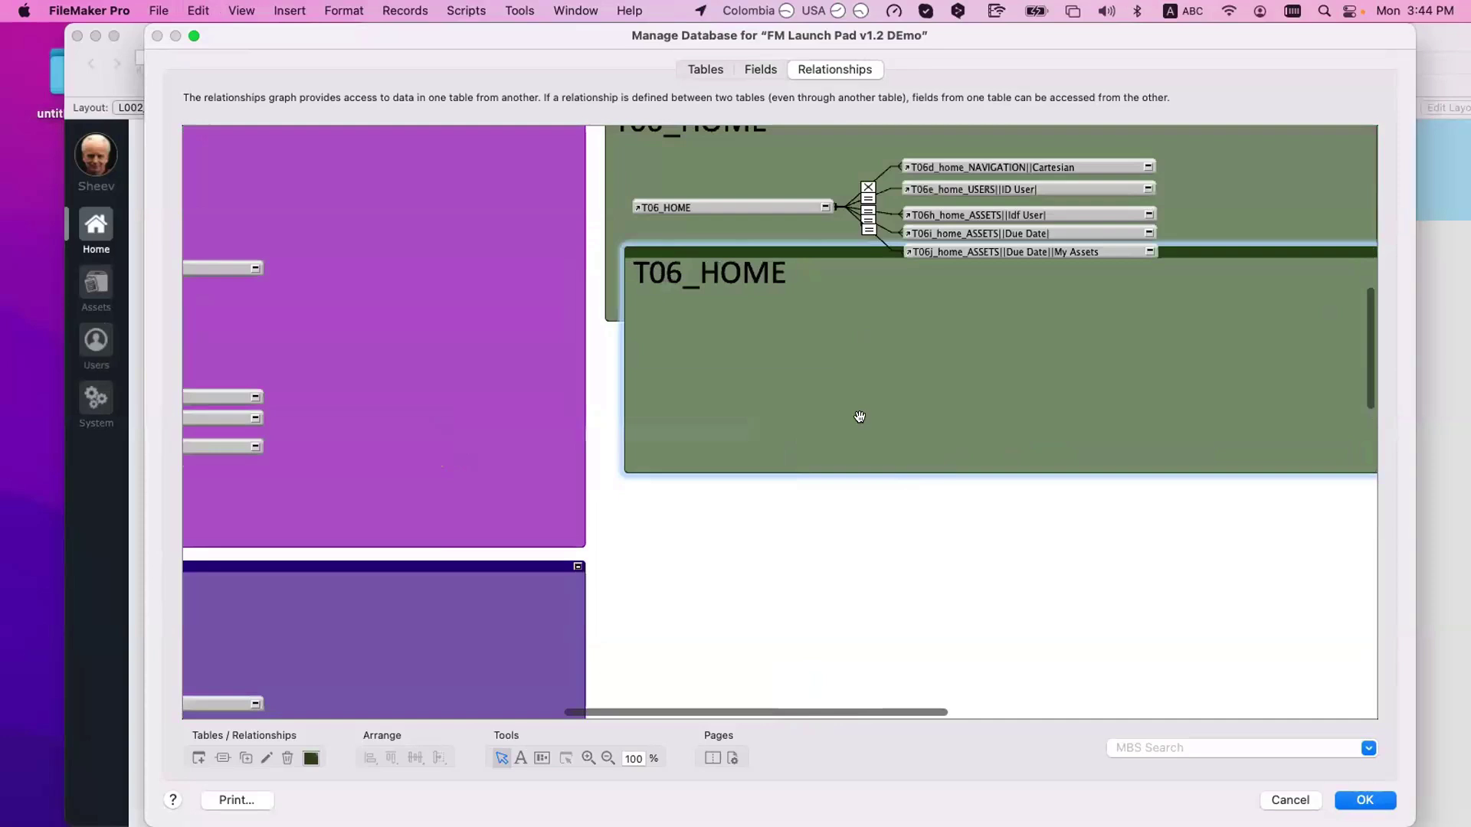
pyautogui.moveTo(857, 418); pyautogui.dragTo(849, 553)
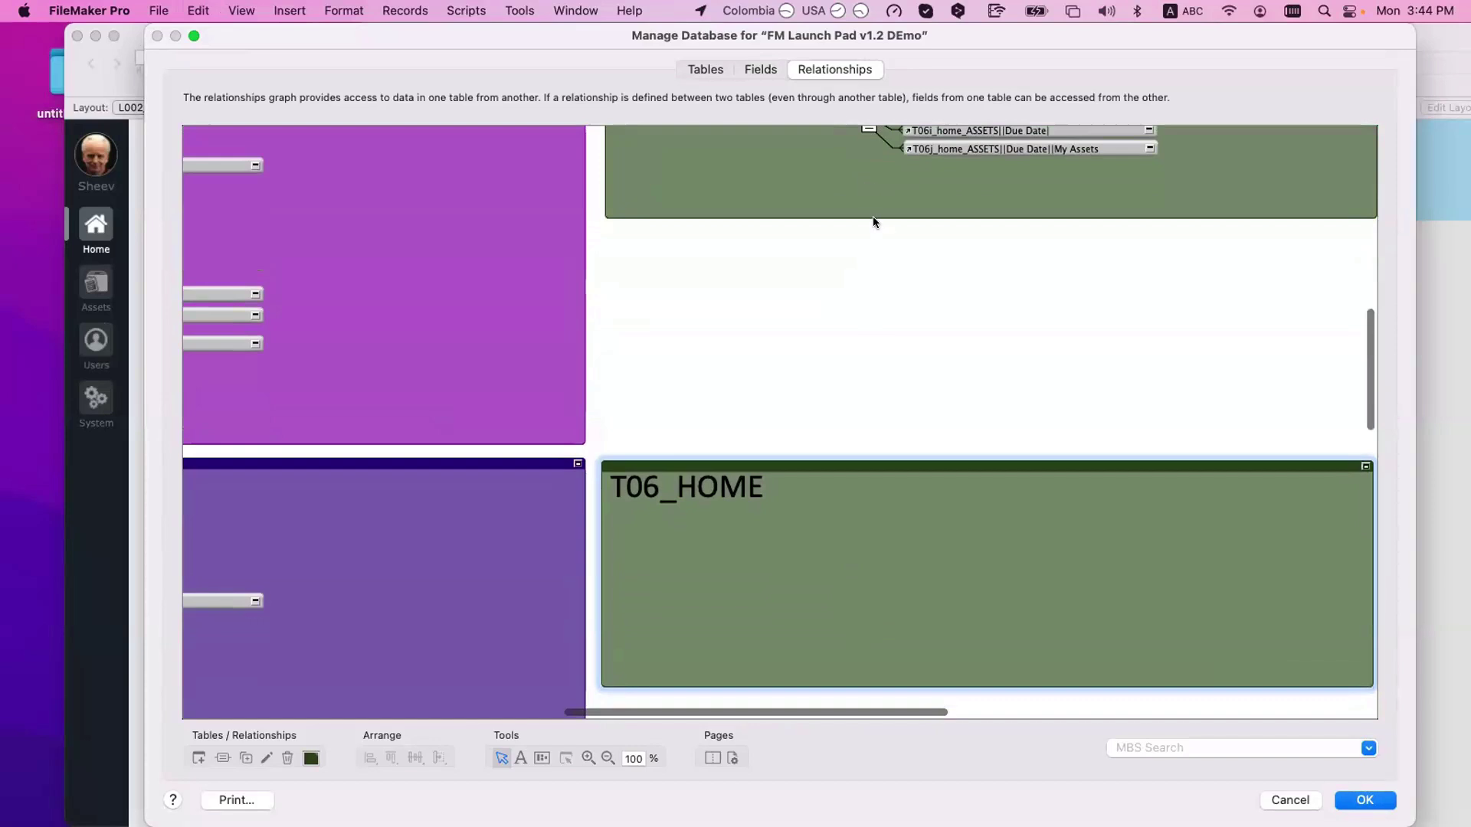
pyautogui.moveTo(872, 216); pyautogui.dragTo(880, 443)
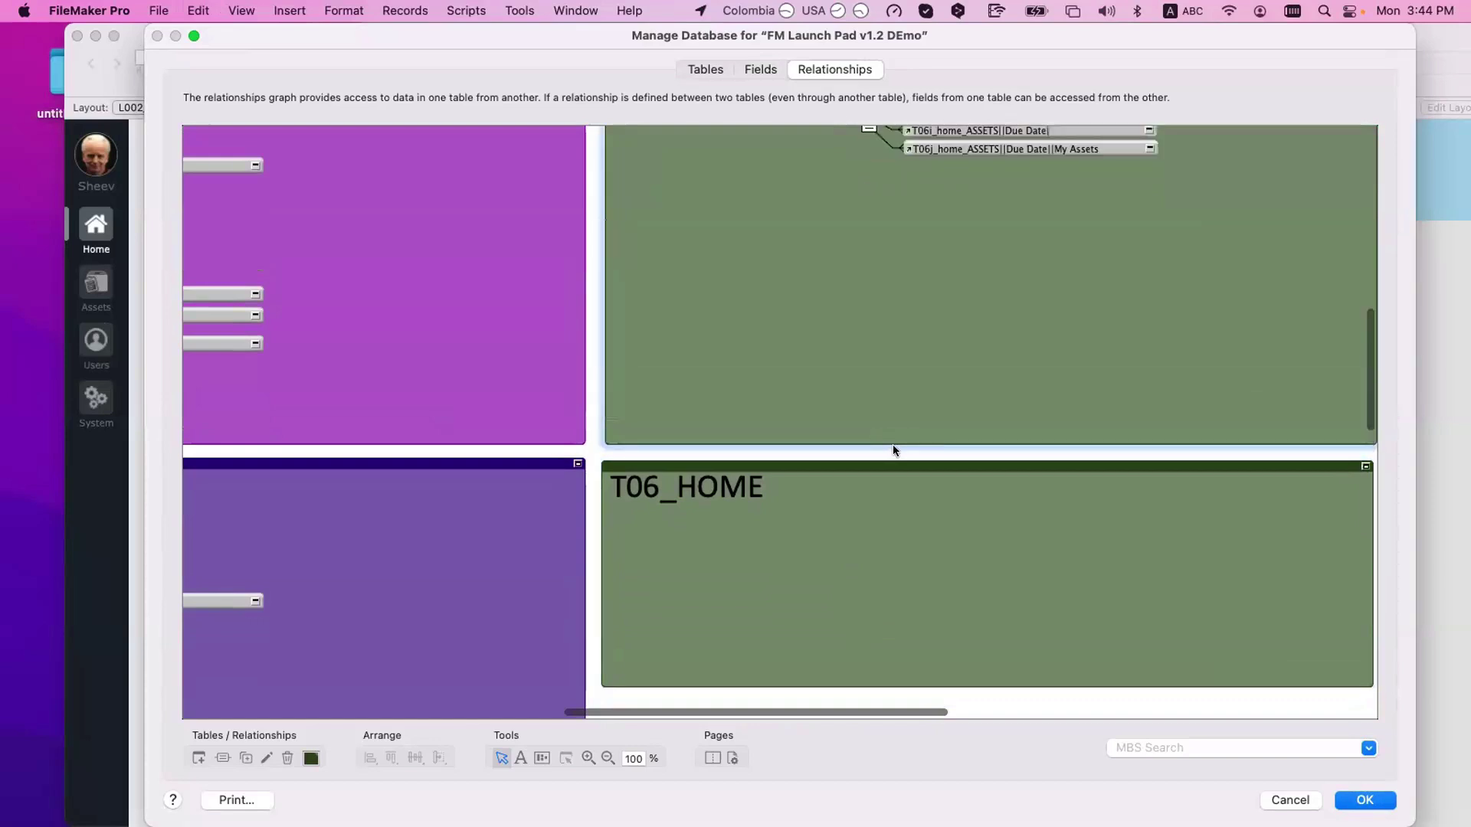
# - Retitle the duplicated note T07_HOME ITEMS and give it a bright green background
pyautogui.scroll(3, 889, 467)
pyautogui.doubleClick(664, 316)
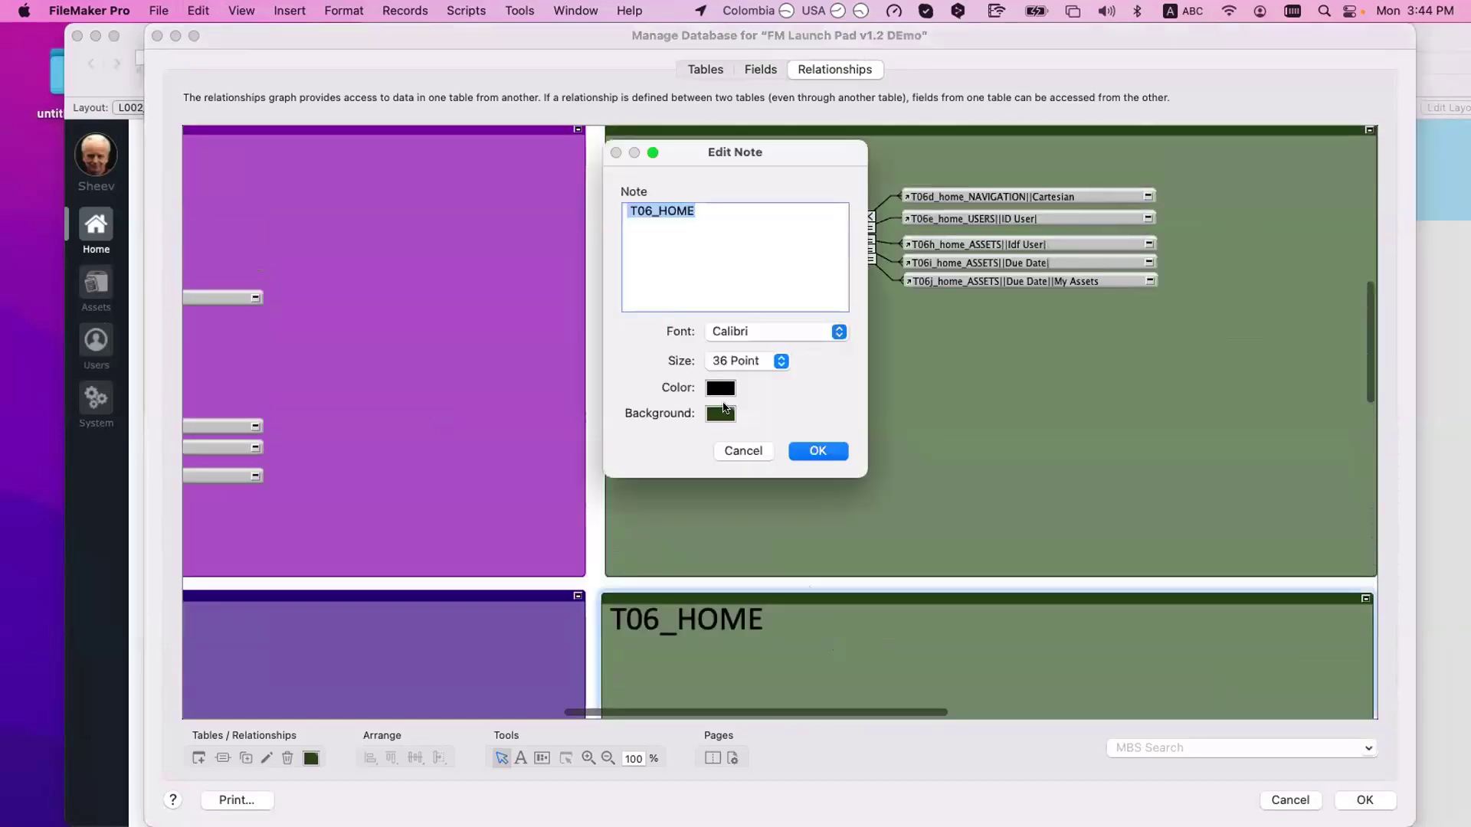
pyautogui.click(725, 412)
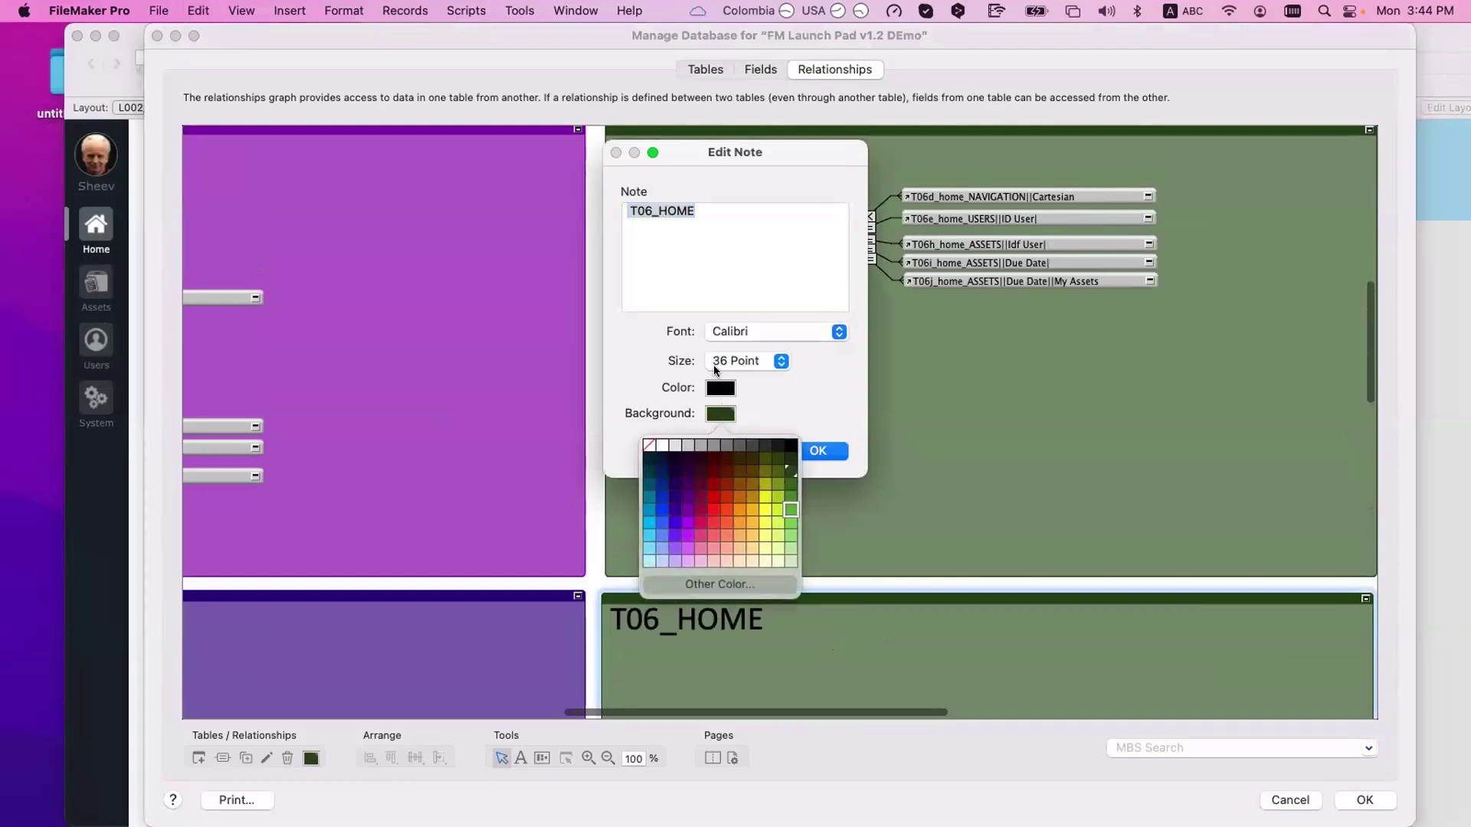
pyautogui.click(788, 507)
pyautogui.click(657, 212)
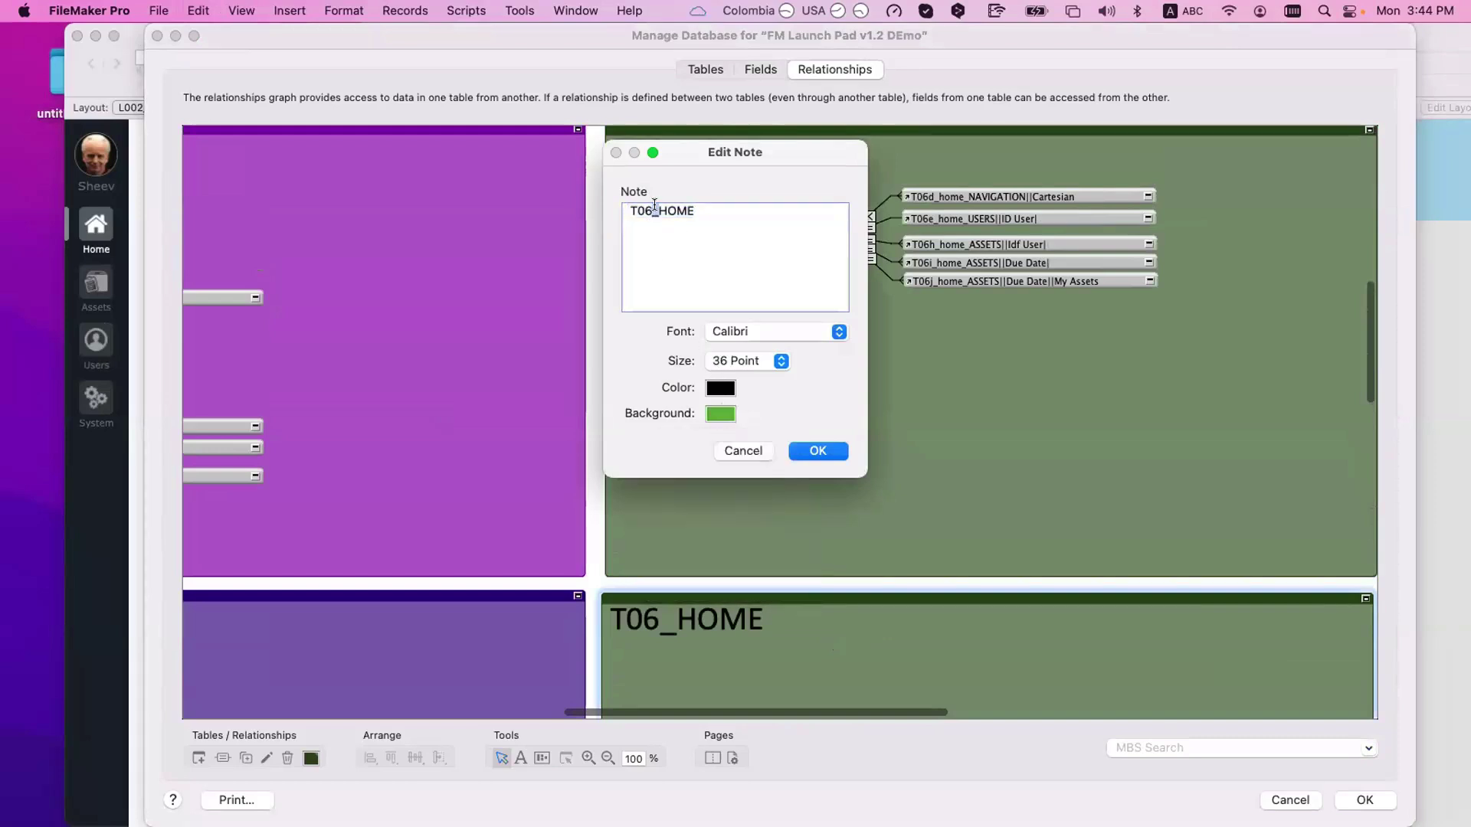
pyautogui.press('BackSpace')
pyautogui.write('7')
pyautogui.click(693, 216)
pyautogui.write('ITEMS')
pyautogui.click(831, 452)
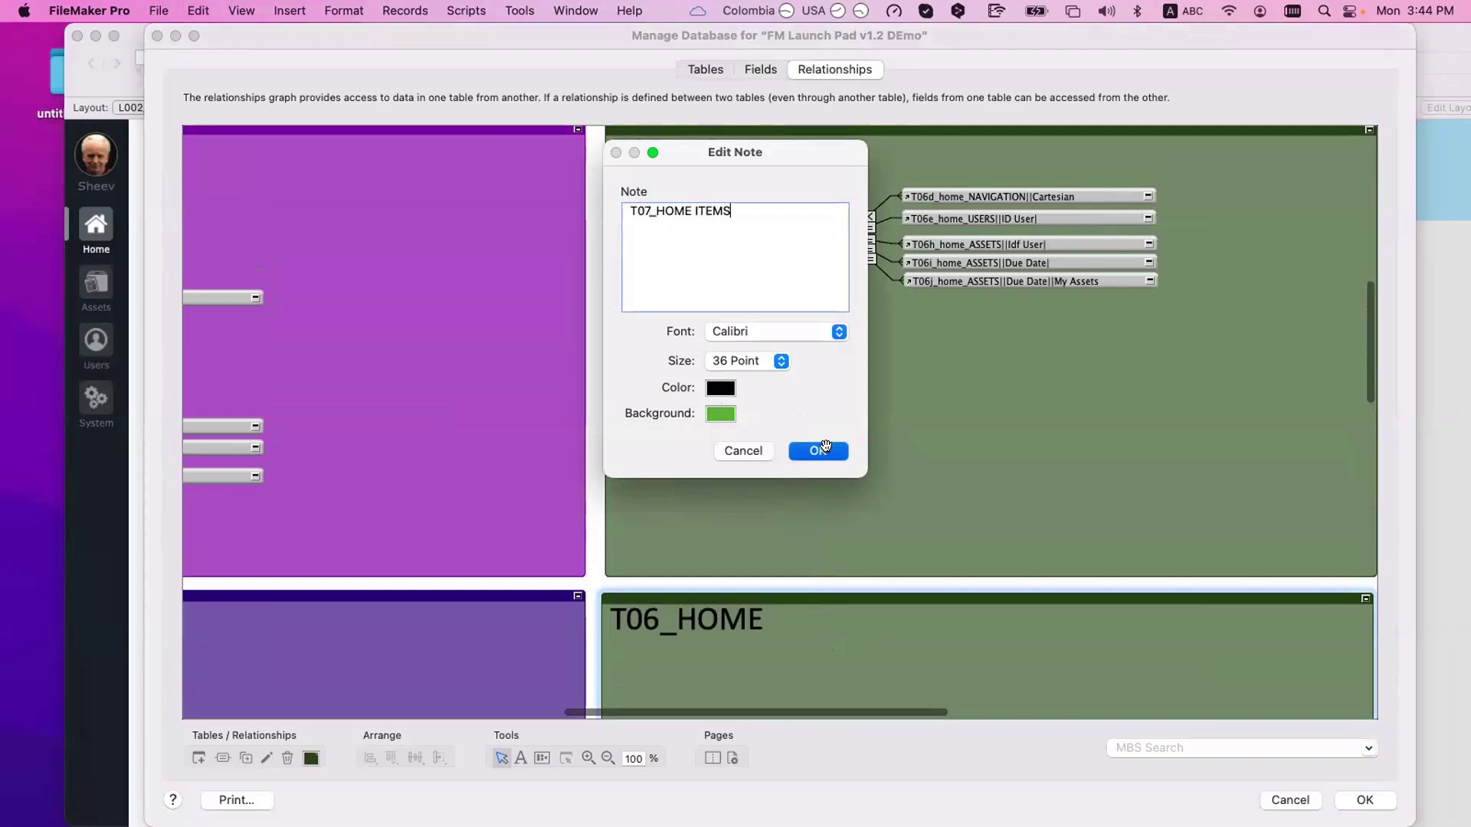
# - Duplicate the T06_HOME table occurrence and place the copy inside the T07_HOME ITEMS note
pyautogui.scroll(-5, 849, 468)
pyautogui.scroll(5, 850, 469)
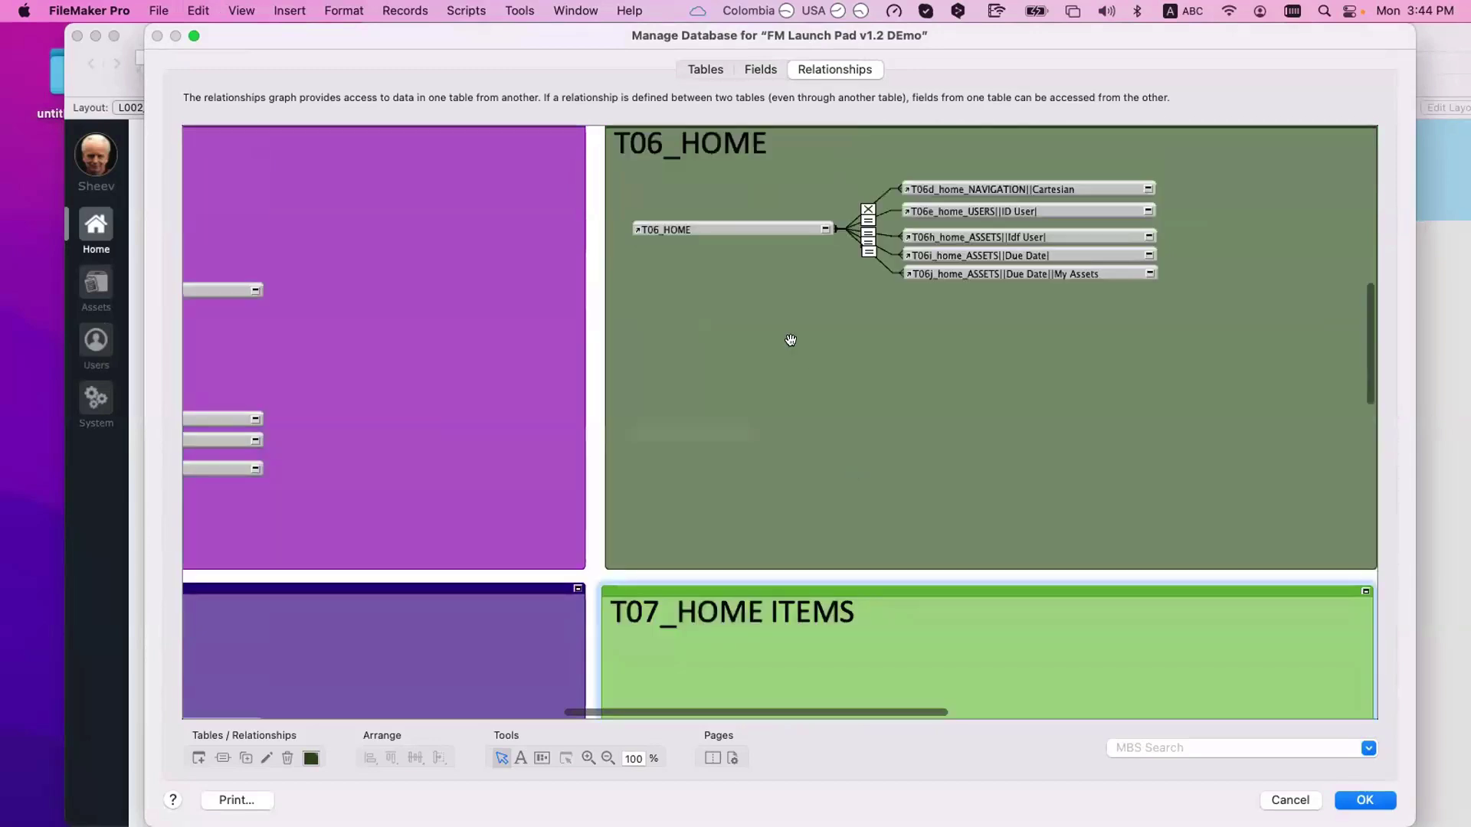
pyautogui.click(742, 229)
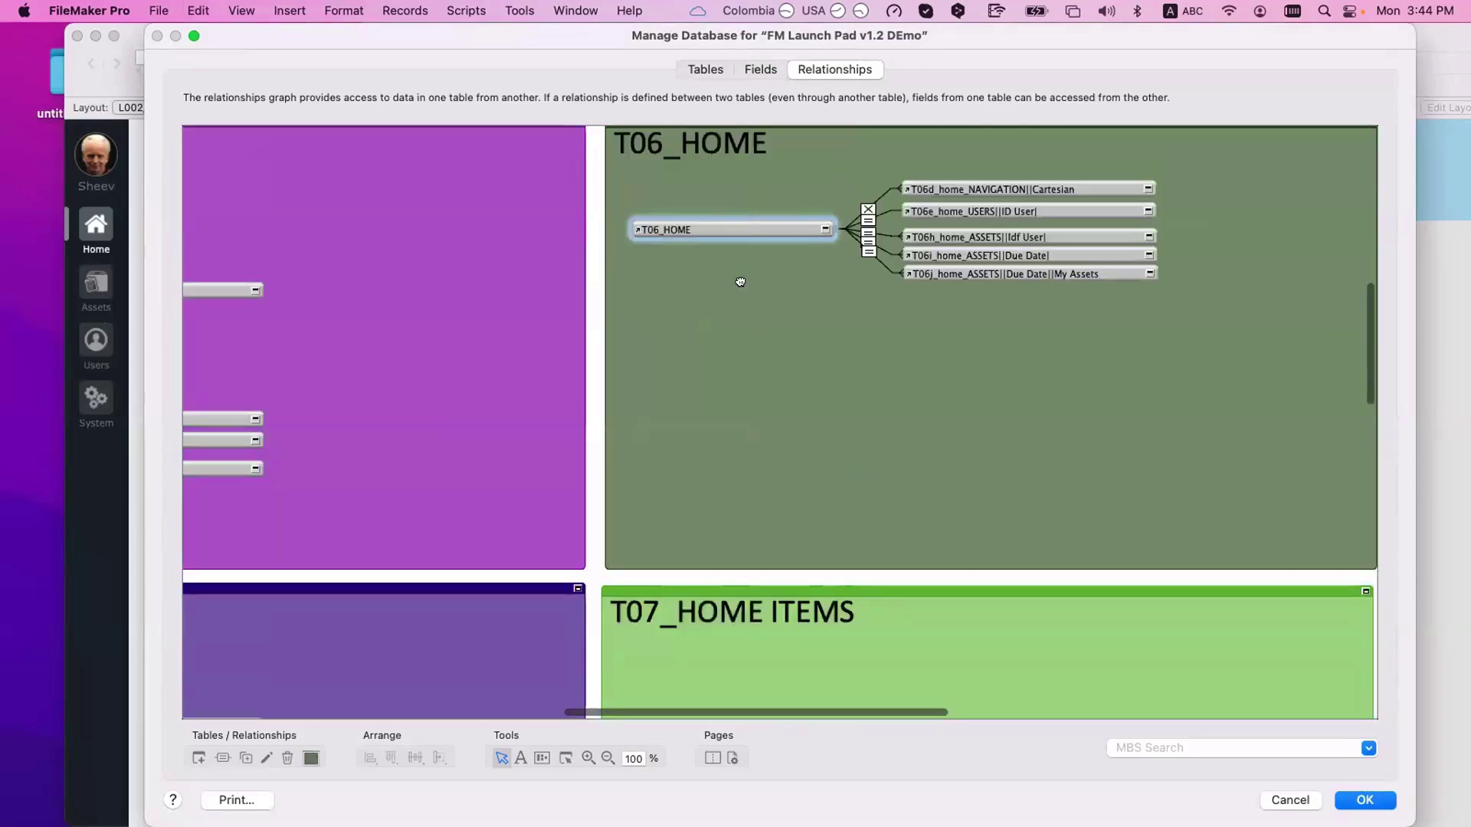
pyautogui.press('cmd+d')
pyautogui.moveTo(740, 295); pyautogui.dragTo(742, 375)
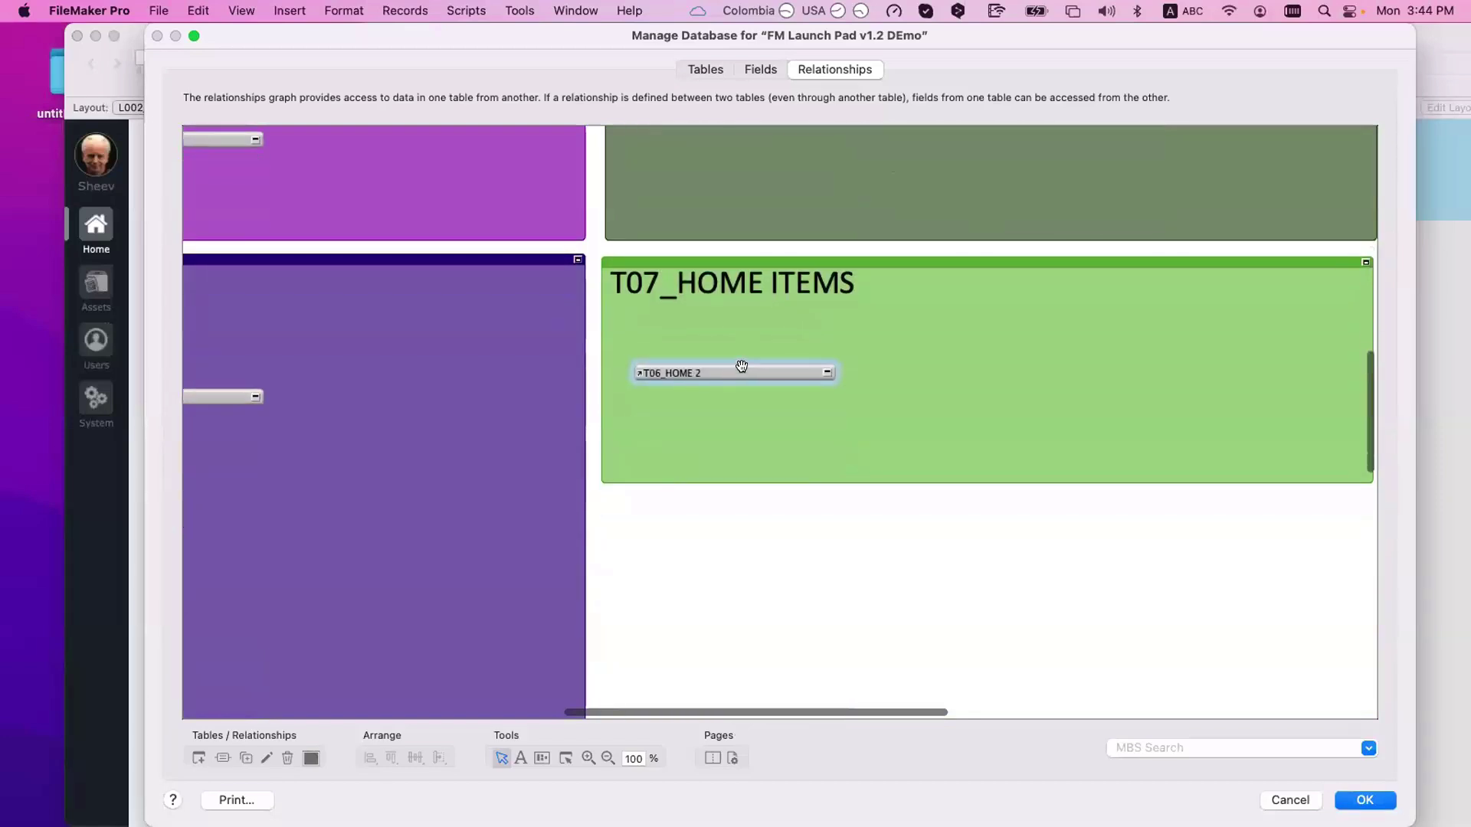
# - Rename the copied table occurrence T07_HOME ITEMS and set its source table to HOMI_Home Items
pyautogui.doubleClick(733, 373)
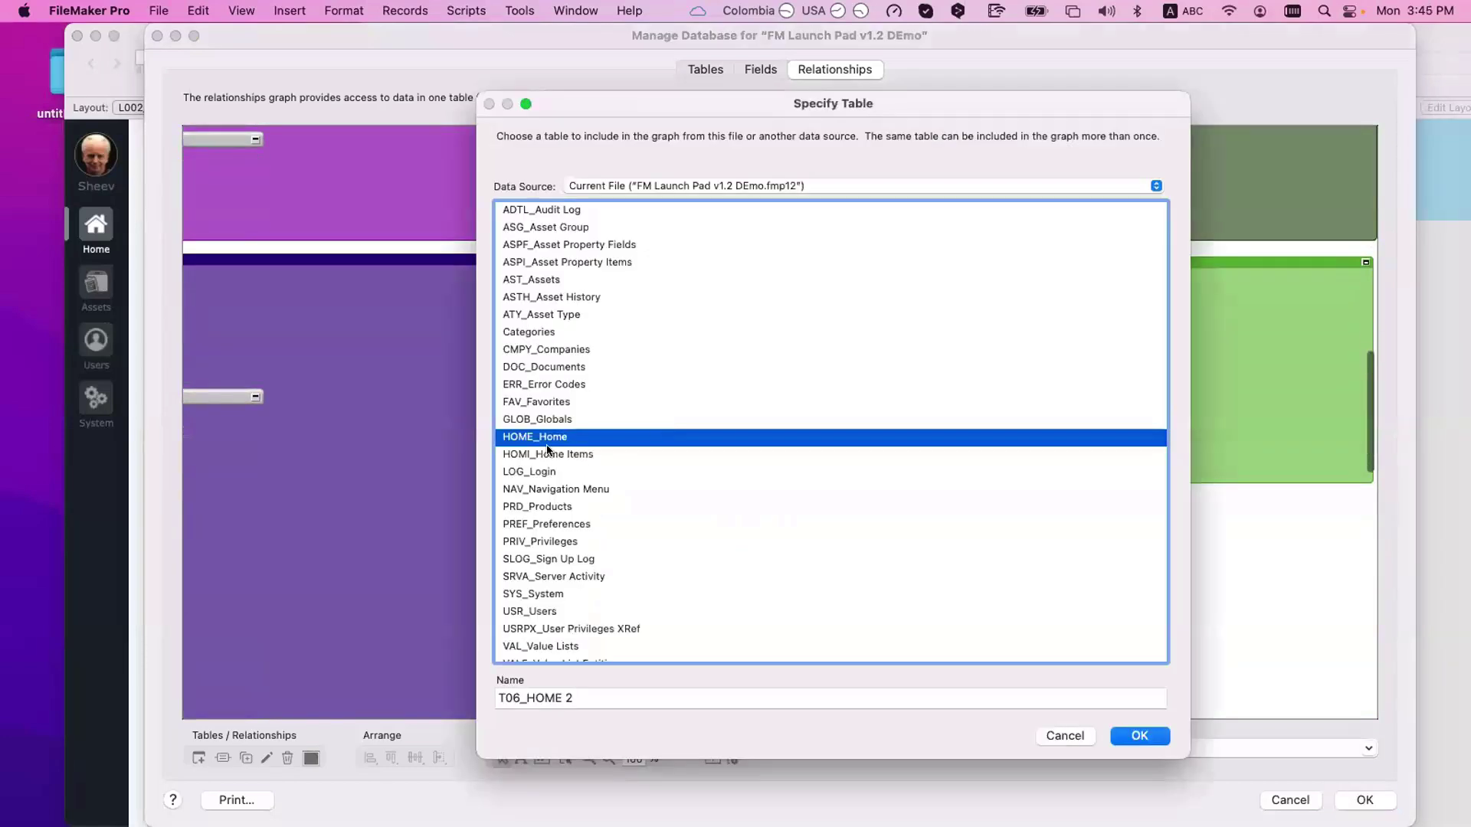
pyautogui.click(520, 697)
pyautogui.press('BackSpace')
pyautogui.write('7')
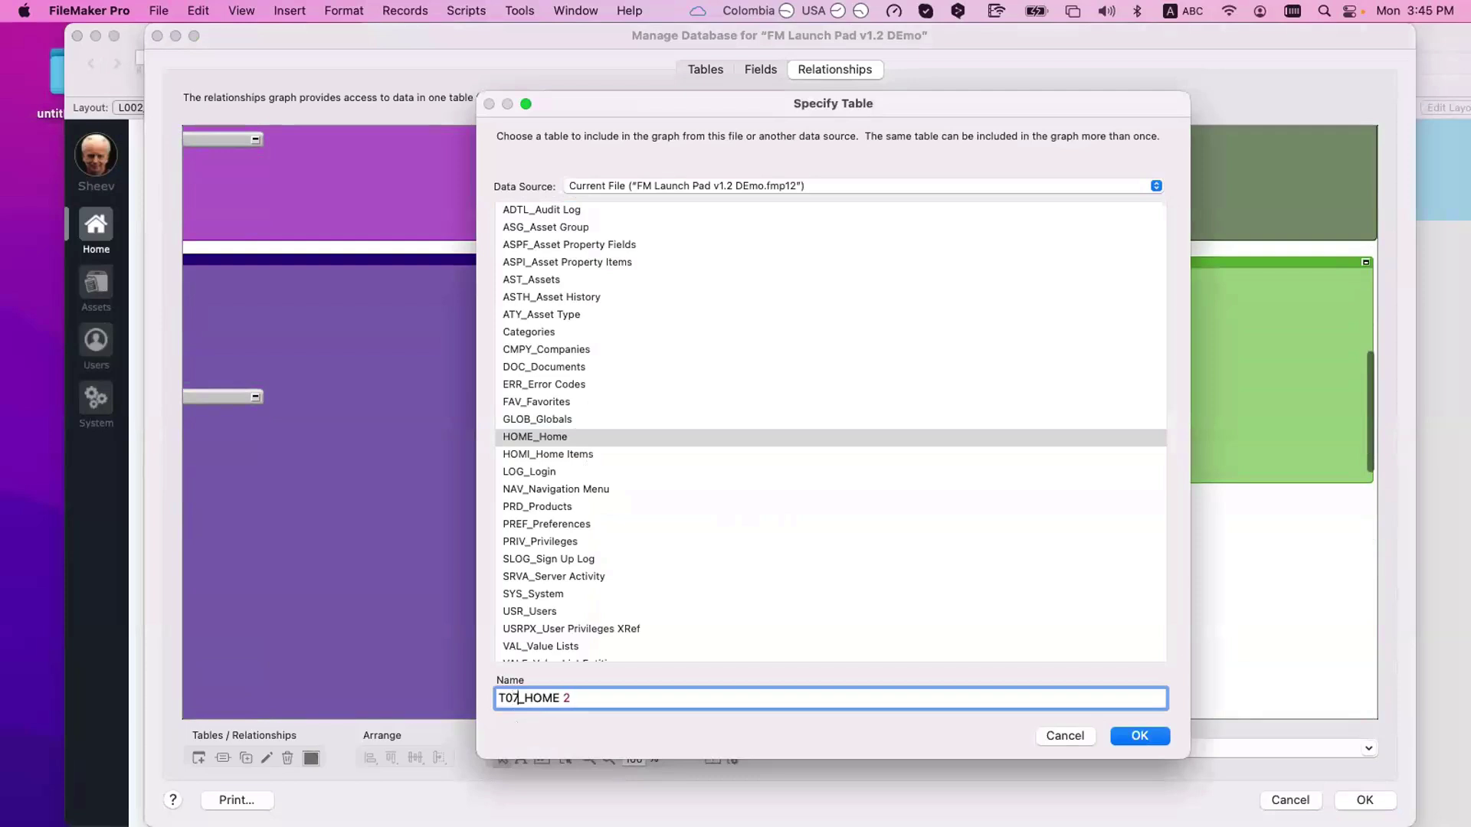
pyautogui.click(596, 697)
pyautogui.press('BackSpace')
pyautogui.write('ITEMS')
pyautogui.doubleClick(613, 453)
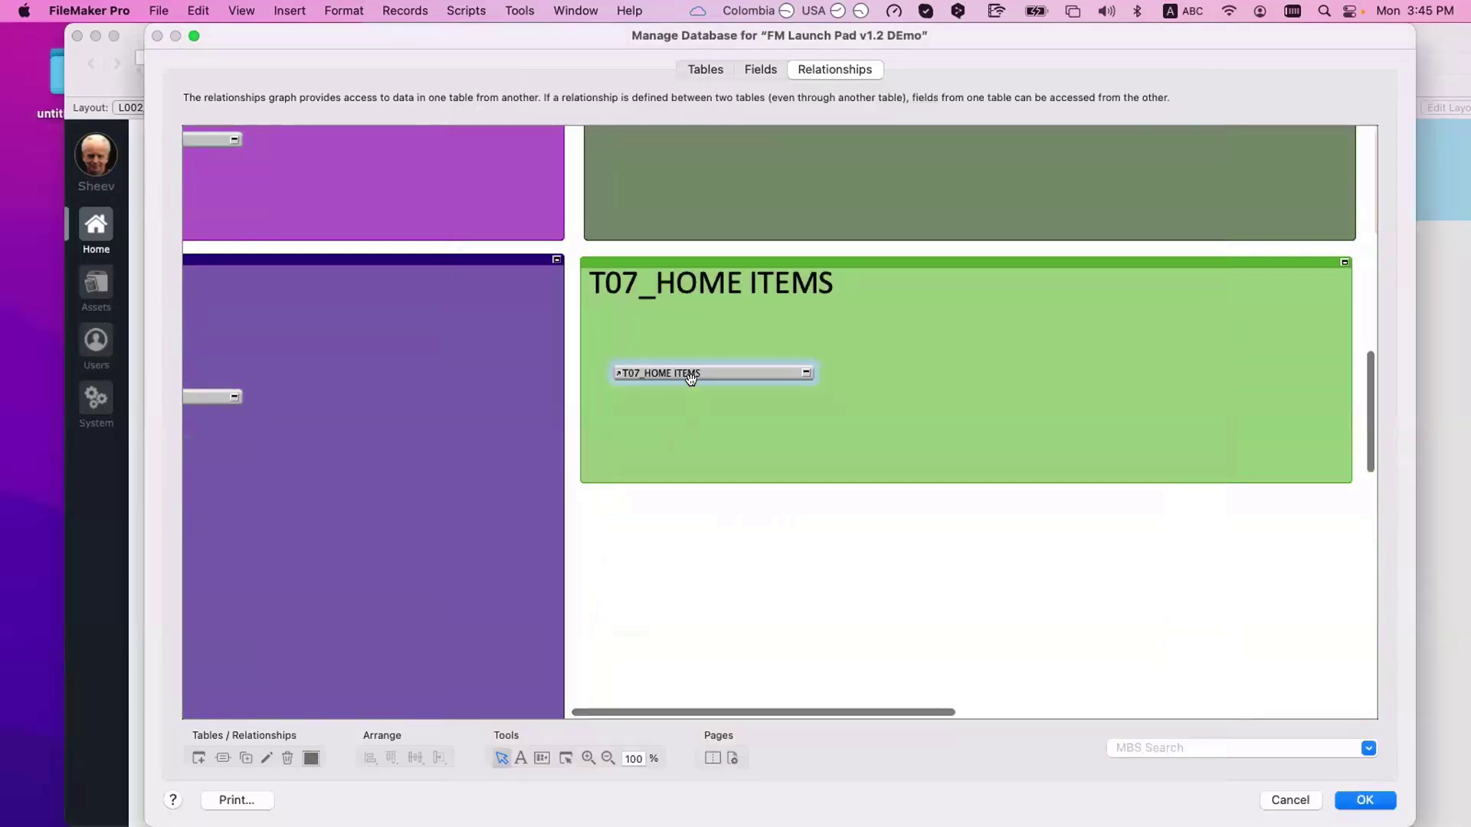
pyautogui.scroll(5, 691, 370)
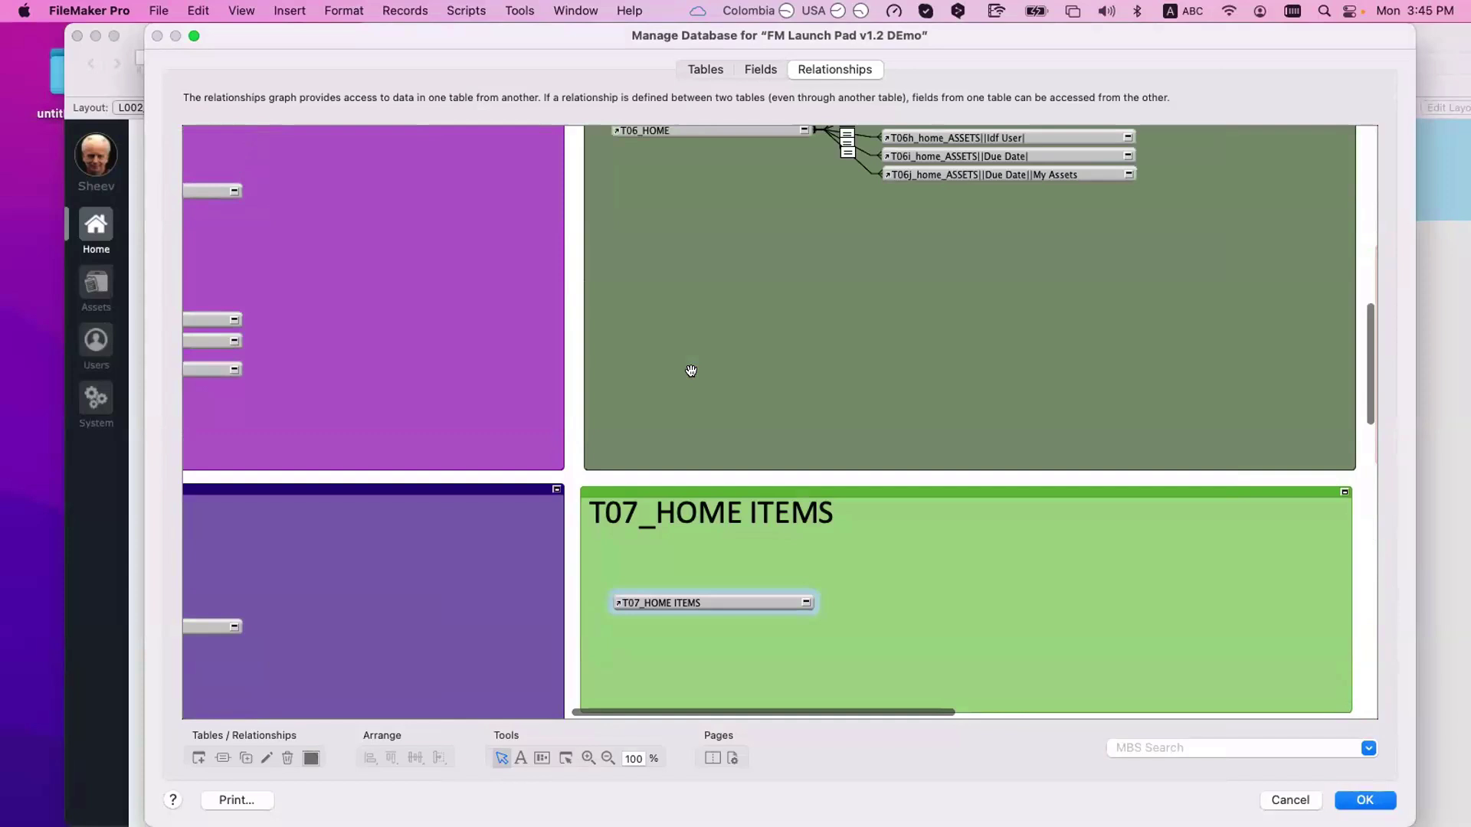
# - Create a timestamp field named _trigger_Last Modification in the HOMI_Home Items table
pyautogui.click(755, 69)
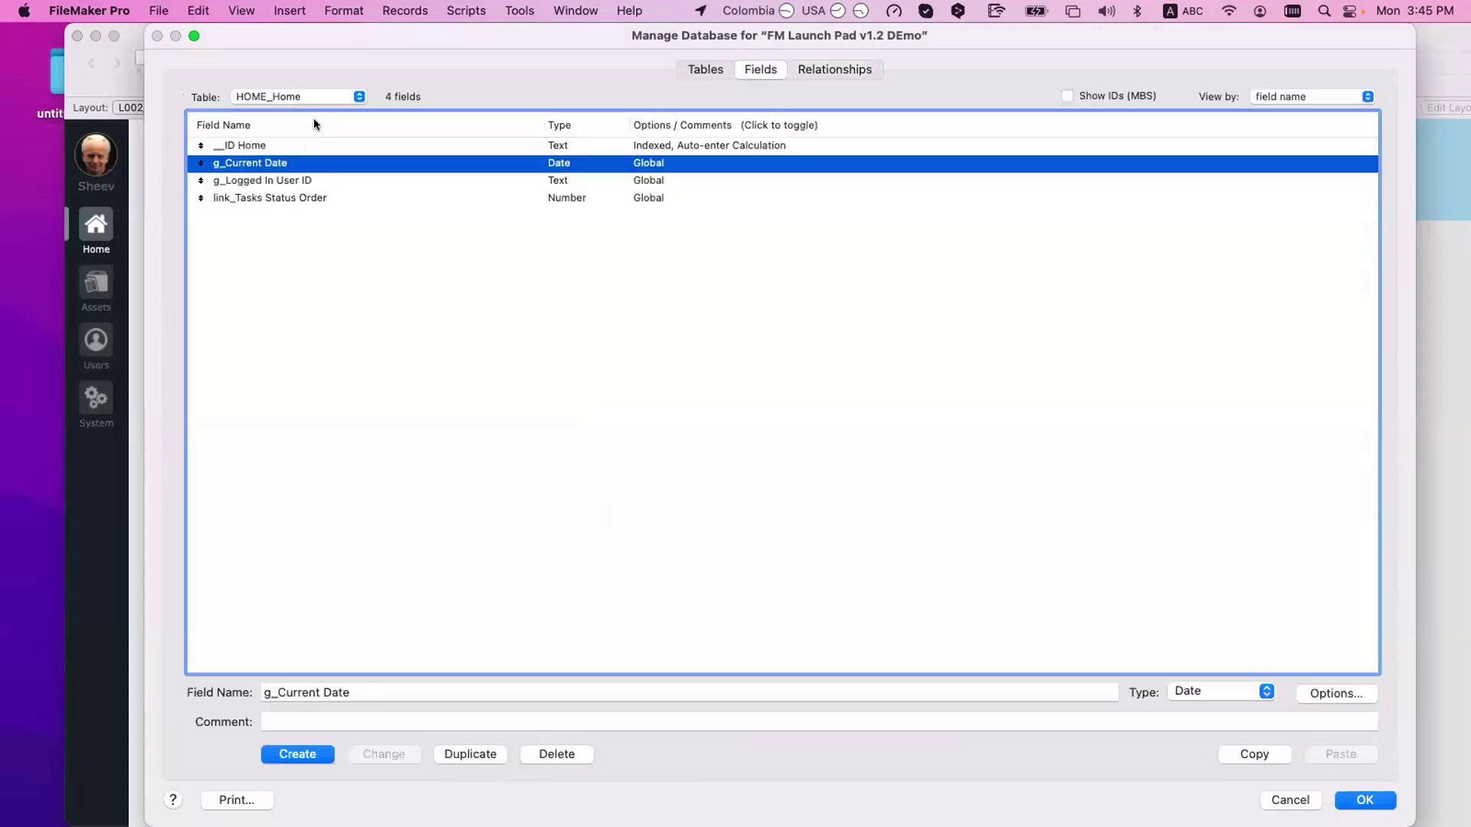
pyautogui.click(306, 96)
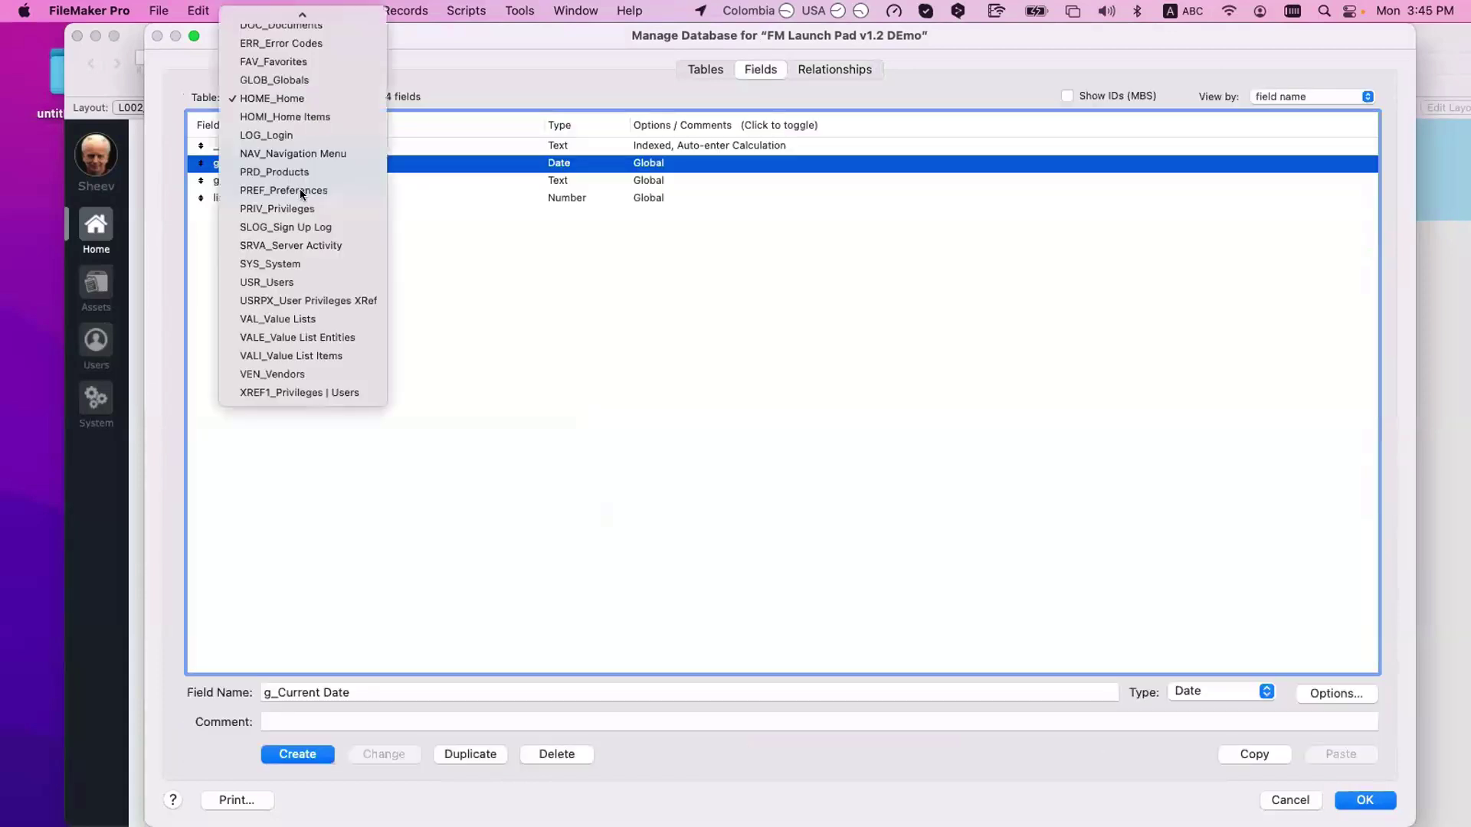
pyautogui.click(320, 167)
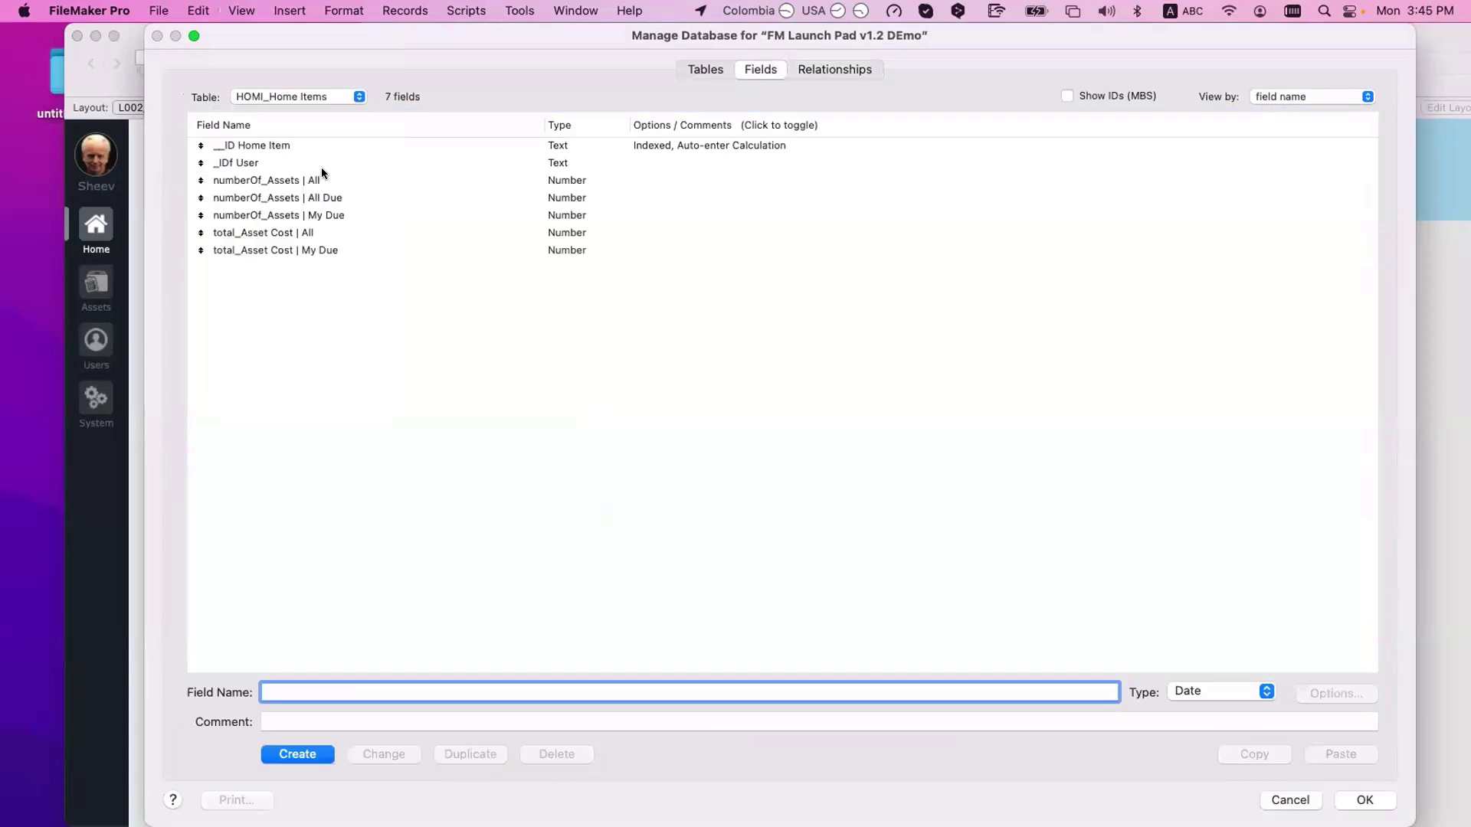
pyautogui.keyDown('shift'); pyautogui.click(587, 248); pyautogui.keyUp('shift')
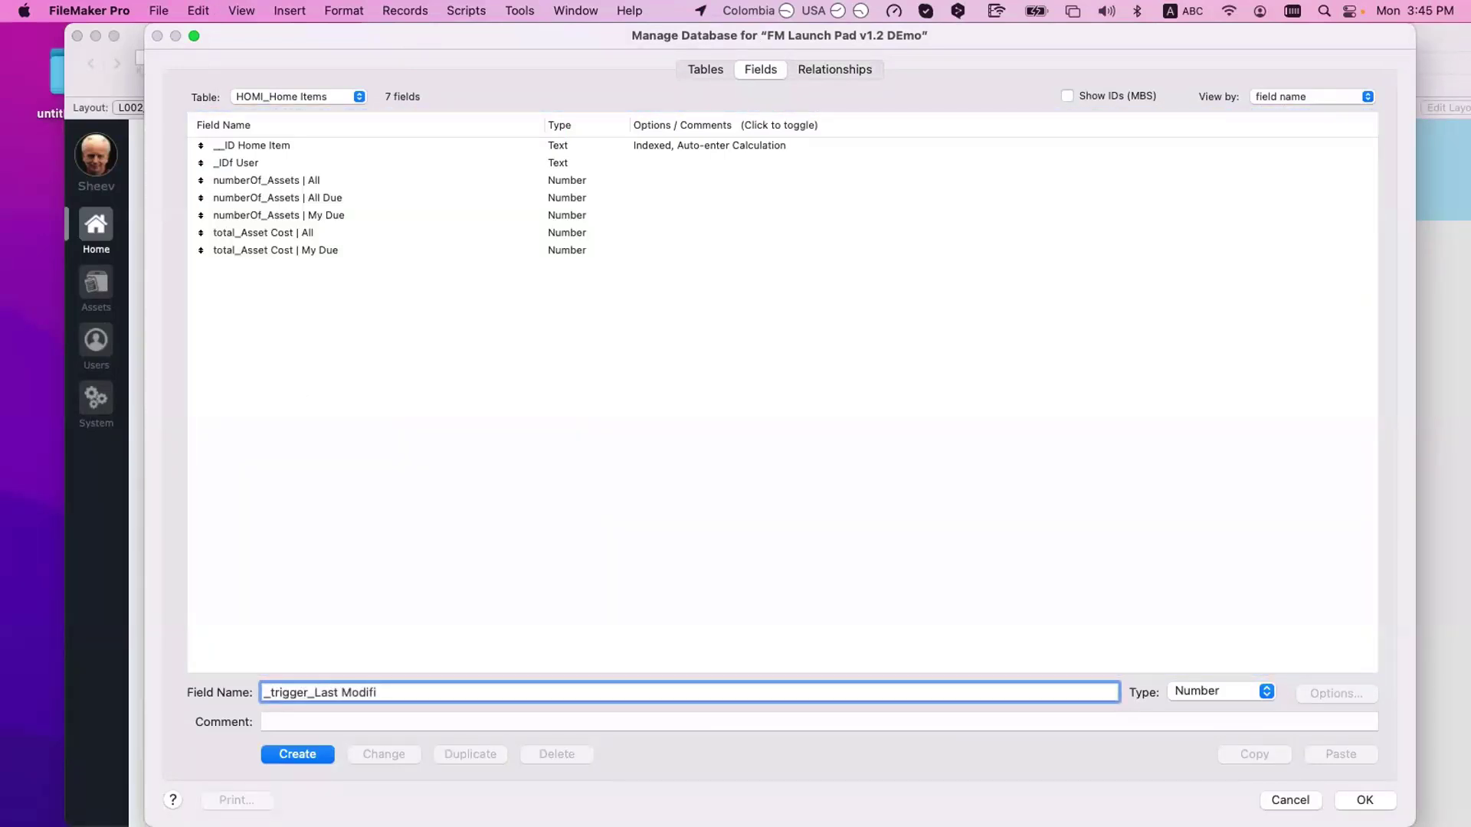
pyautogui.write('cation')
pyautogui.click(1202, 691)
pyautogui.click(1212, 754)
pyautogui.press('Return')
pyautogui.click(435, 315)
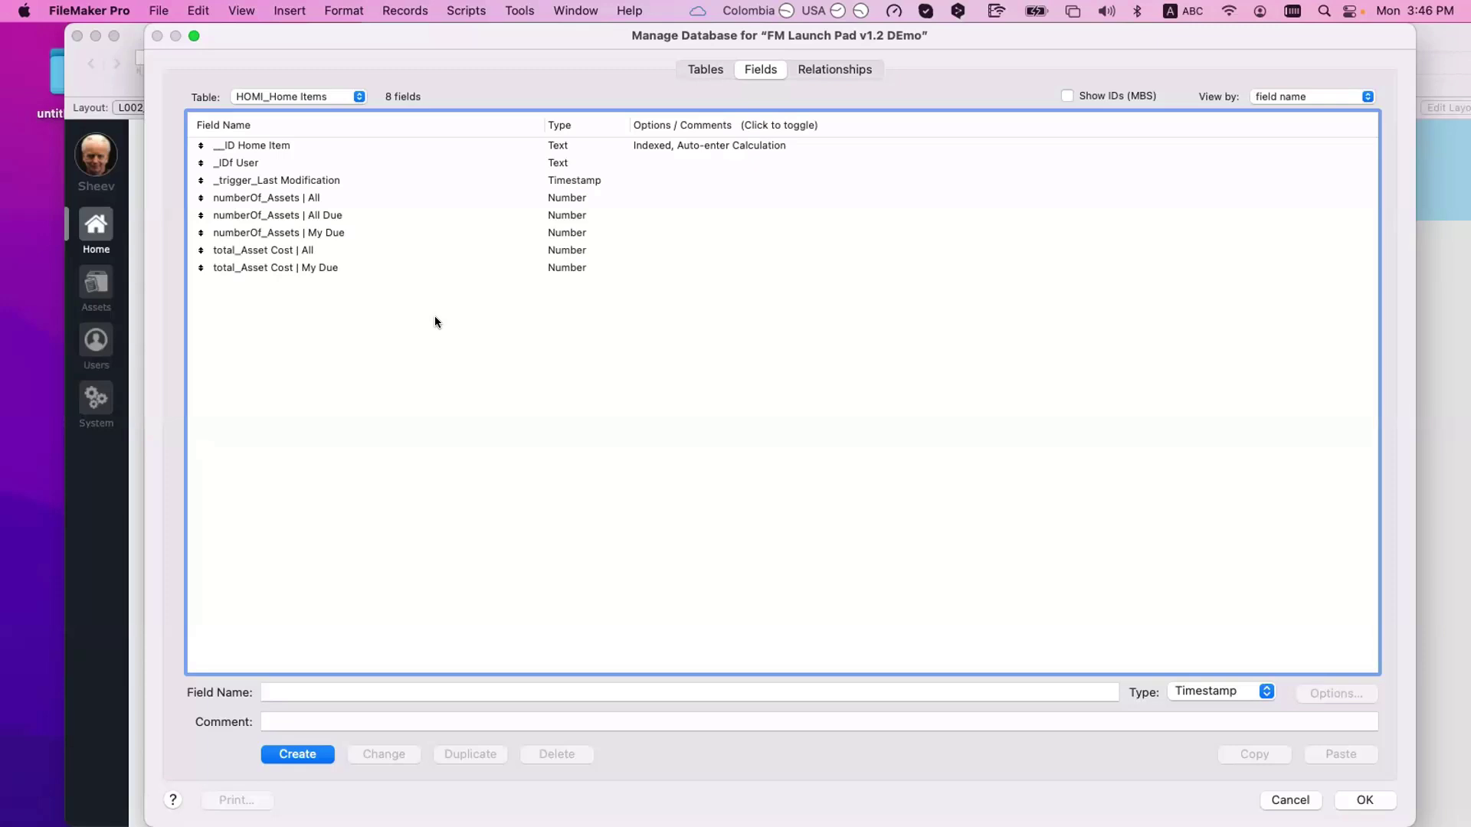
# - Return to the relationships graph and bring up the T06_HOME group
pyautogui.click(847, 69)
pyautogui.scroll(5, 841, 469)
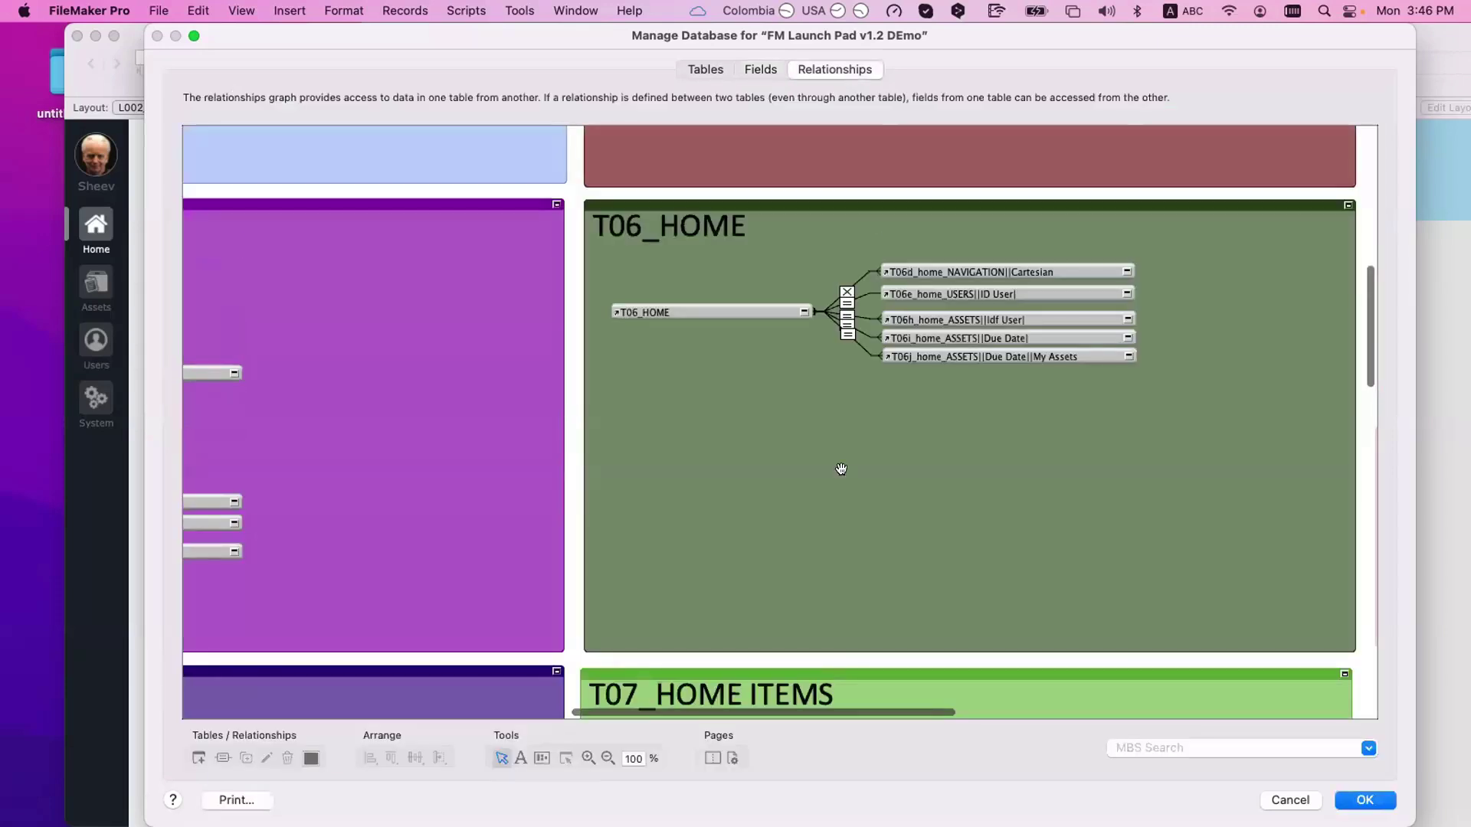
pyautogui.hscroll(8, 848, 466)
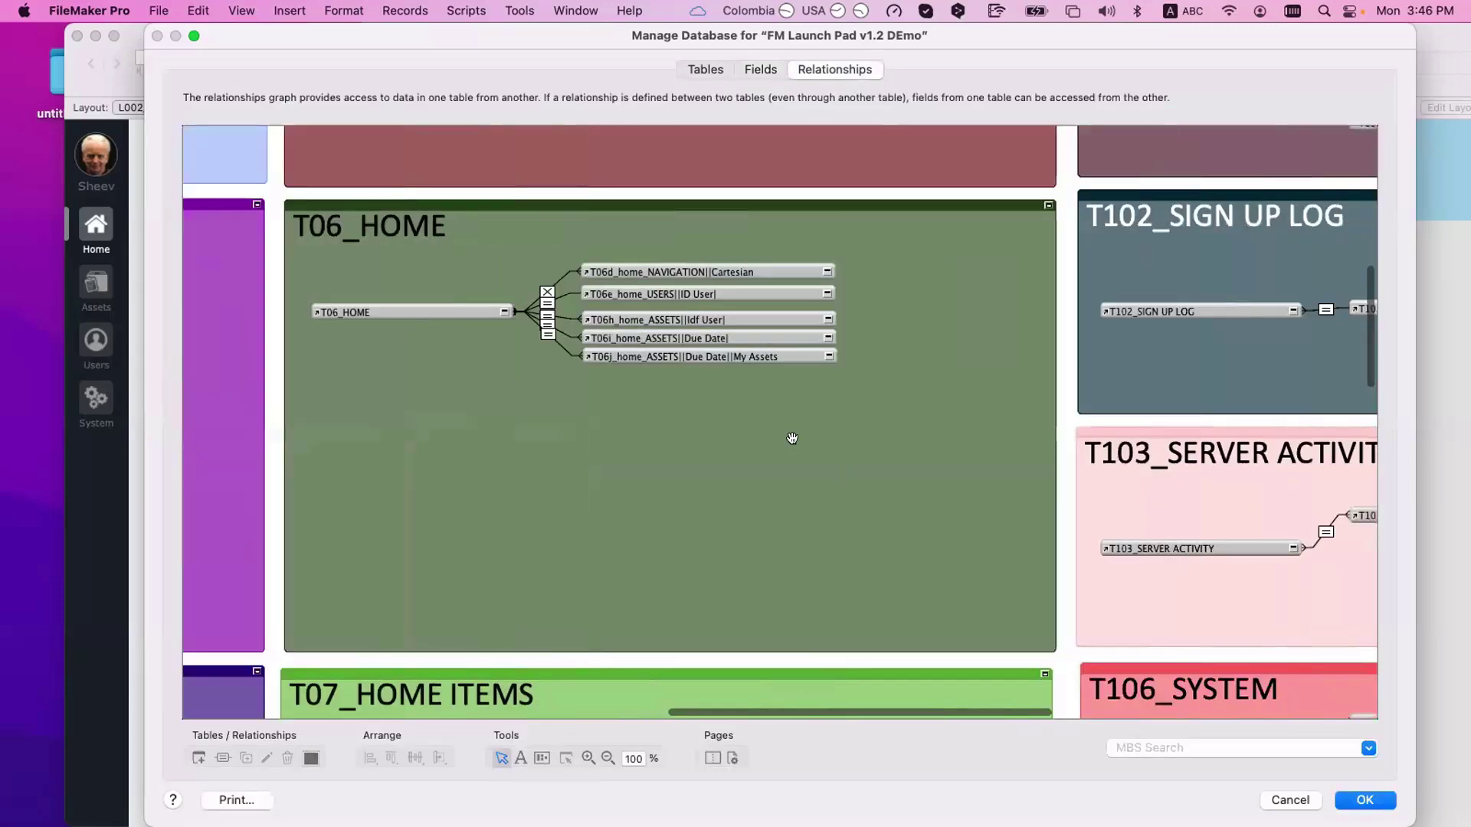
pyautogui.click(682, 353)
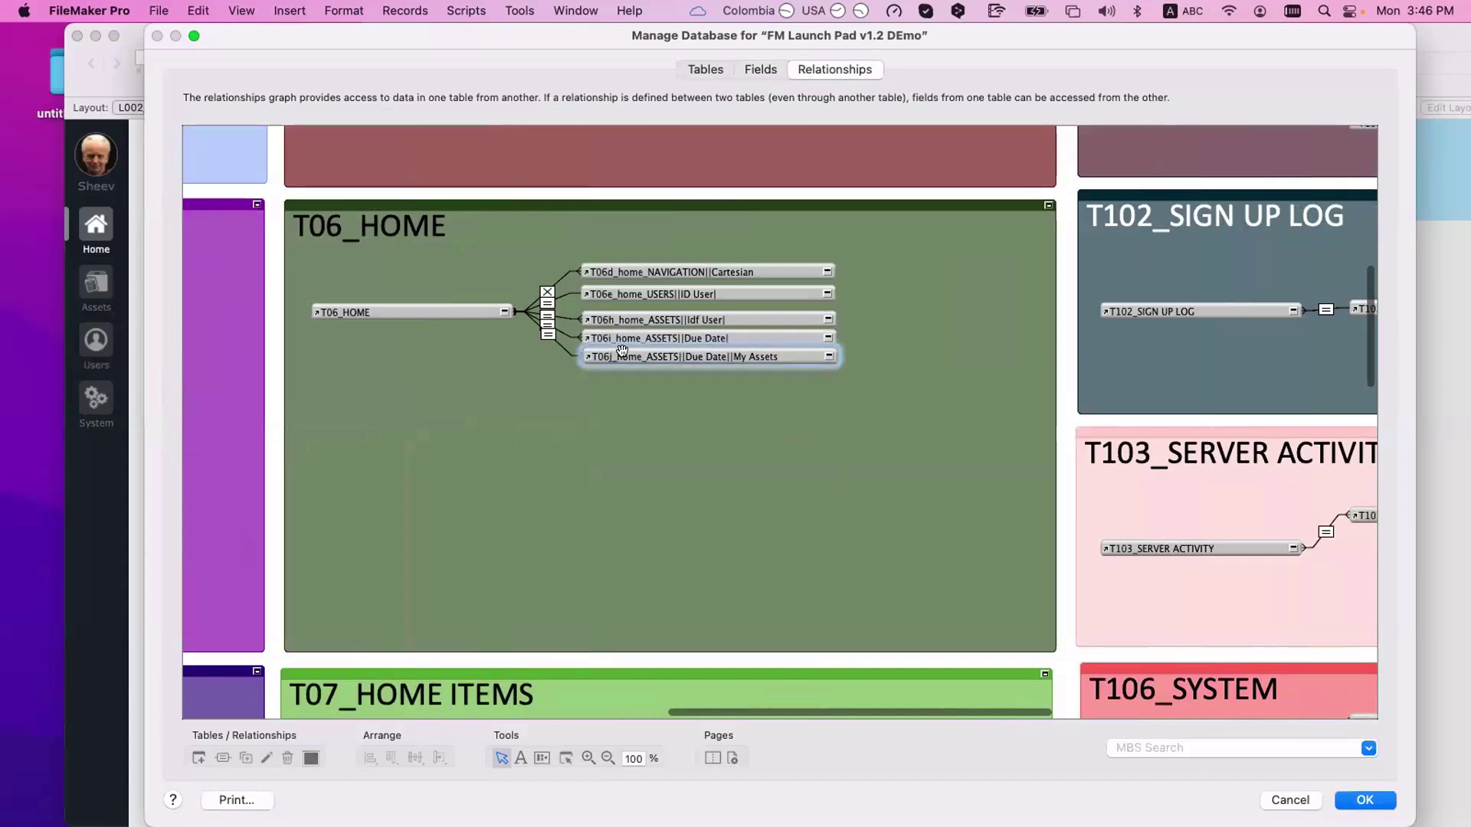
pyautogui.moveTo(875, 375); pyautogui.dragTo(1126, 376)
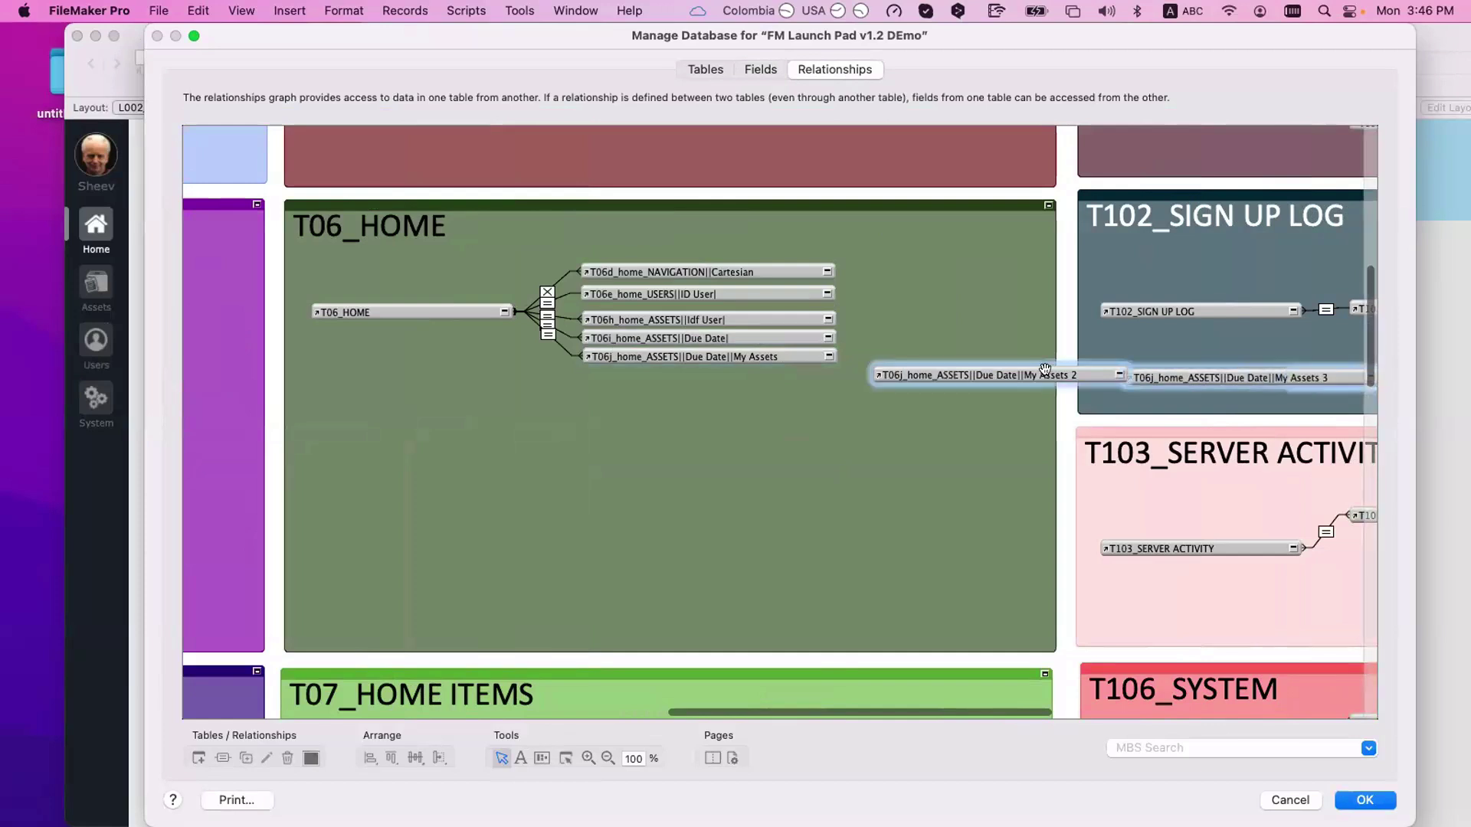
pyautogui.press('BackSpace')
pyautogui.click(868, 320)
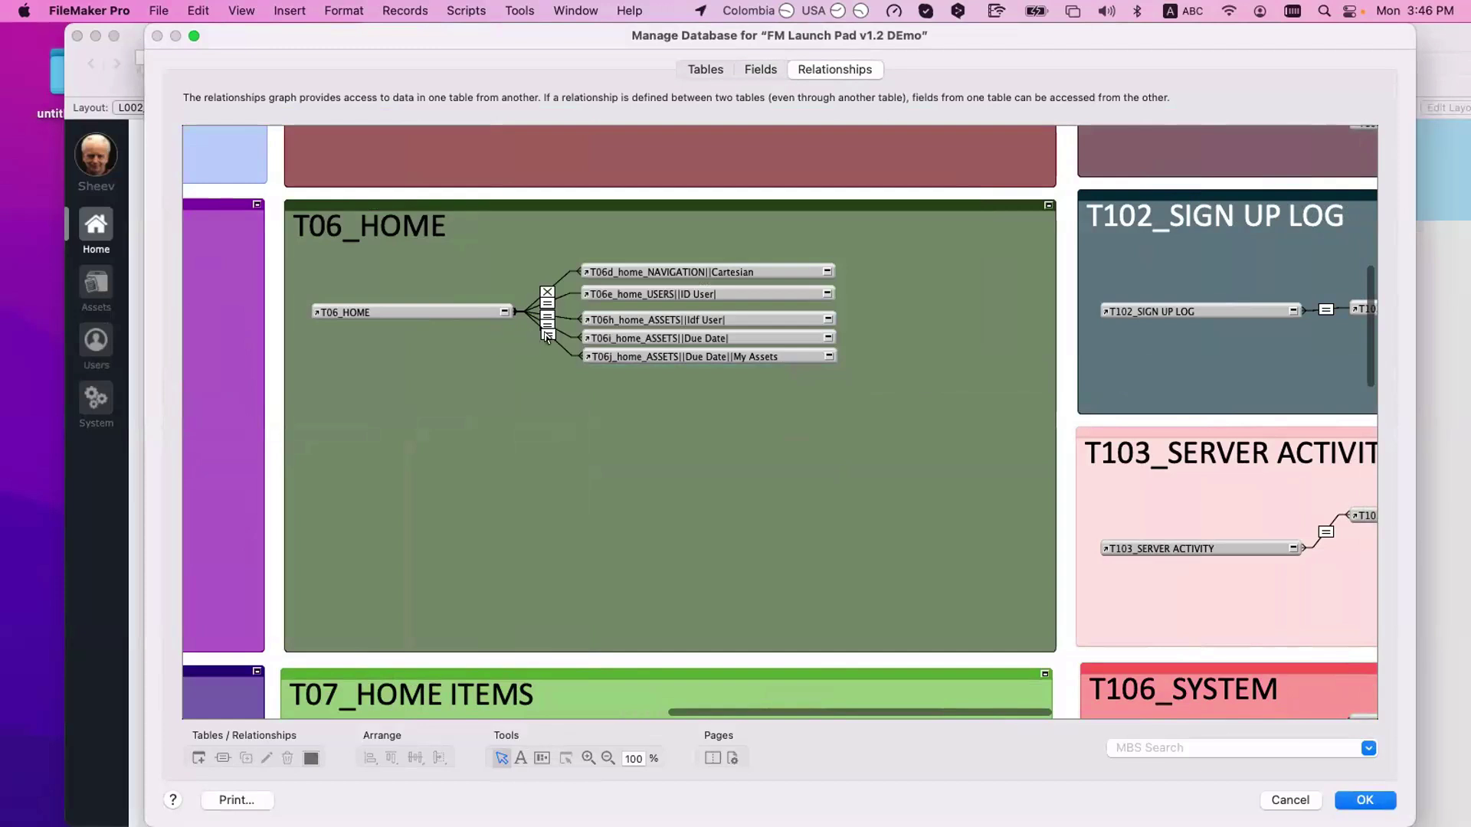
# - Review the match fields of the relationship between T06_HOME and T06j_home_ASSETS||Due Date||My Assets
pyautogui.doubleClick(546, 335)
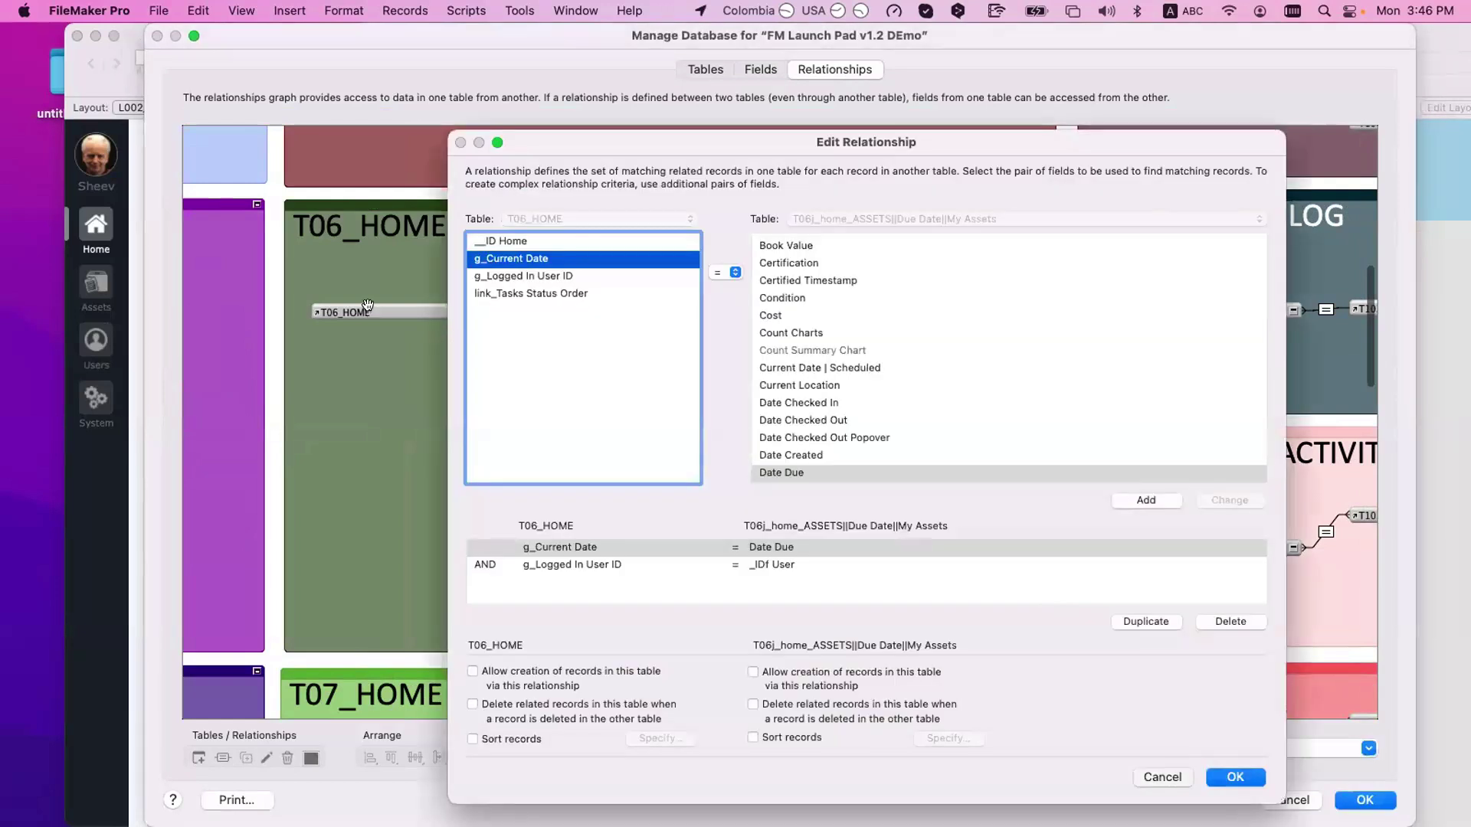
pyautogui.press('Escape')
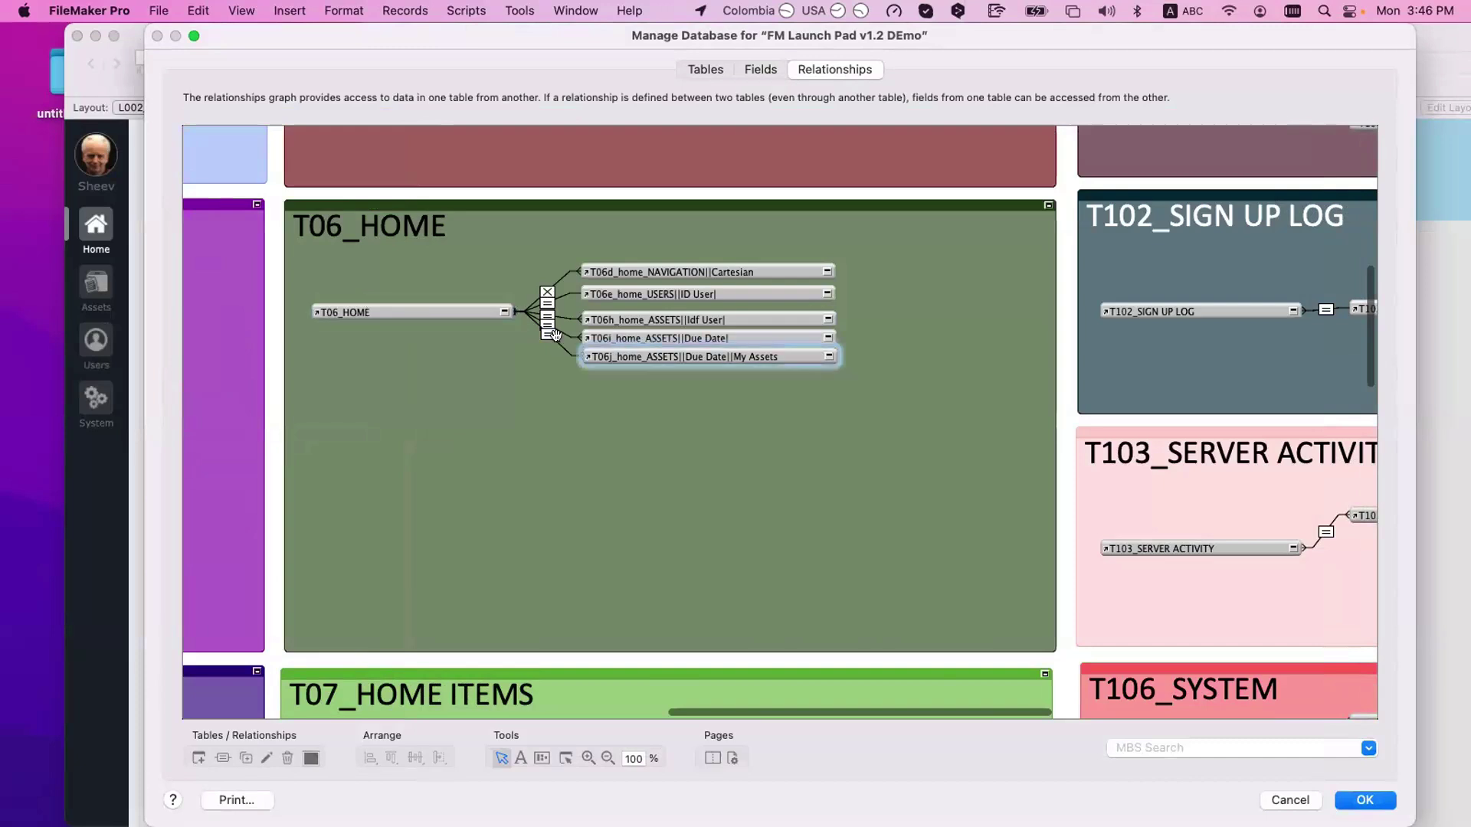
pyautogui.doubleClick(547, 335)
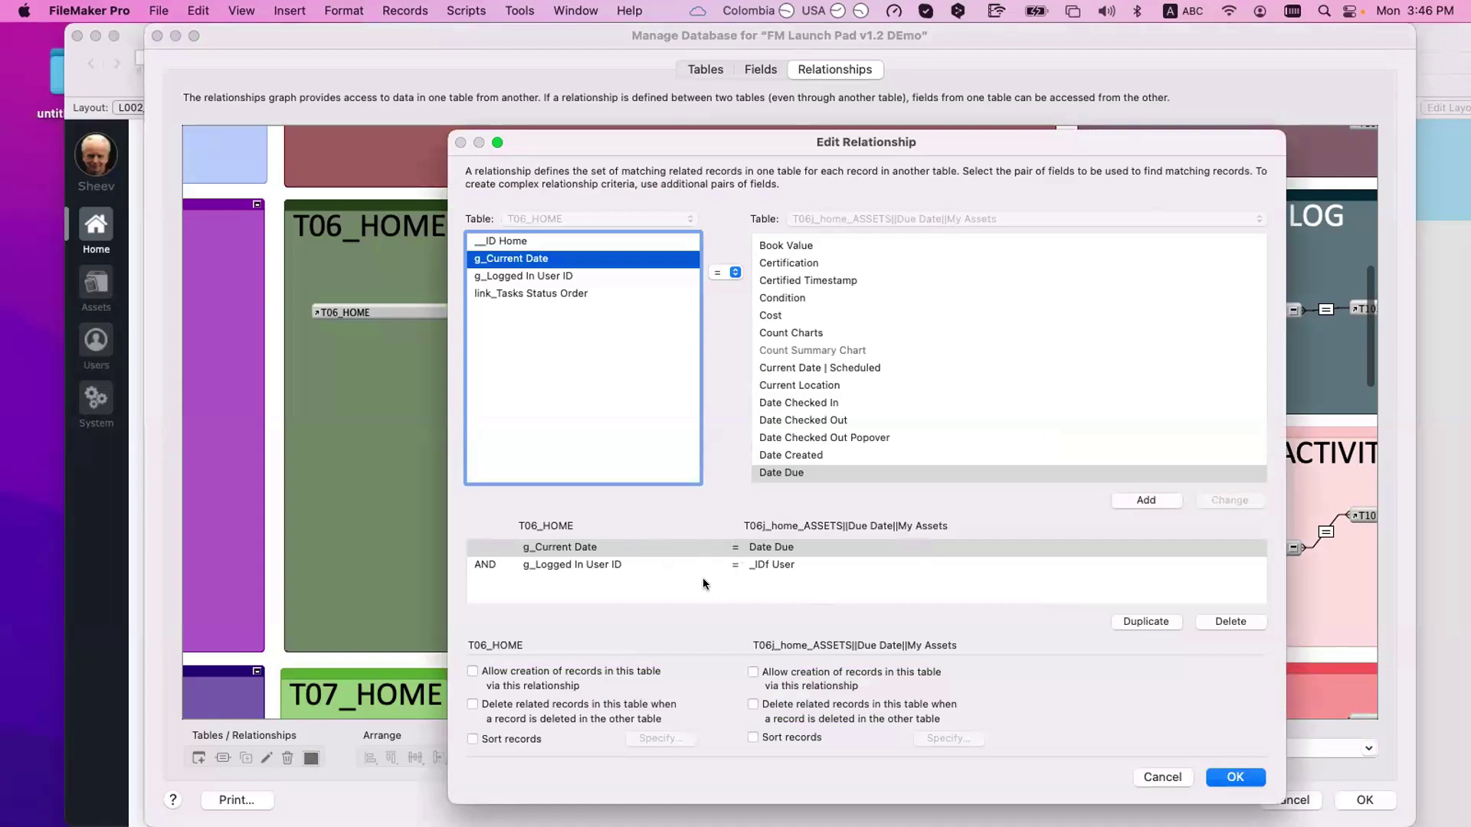
pyautogui.press('Escape')
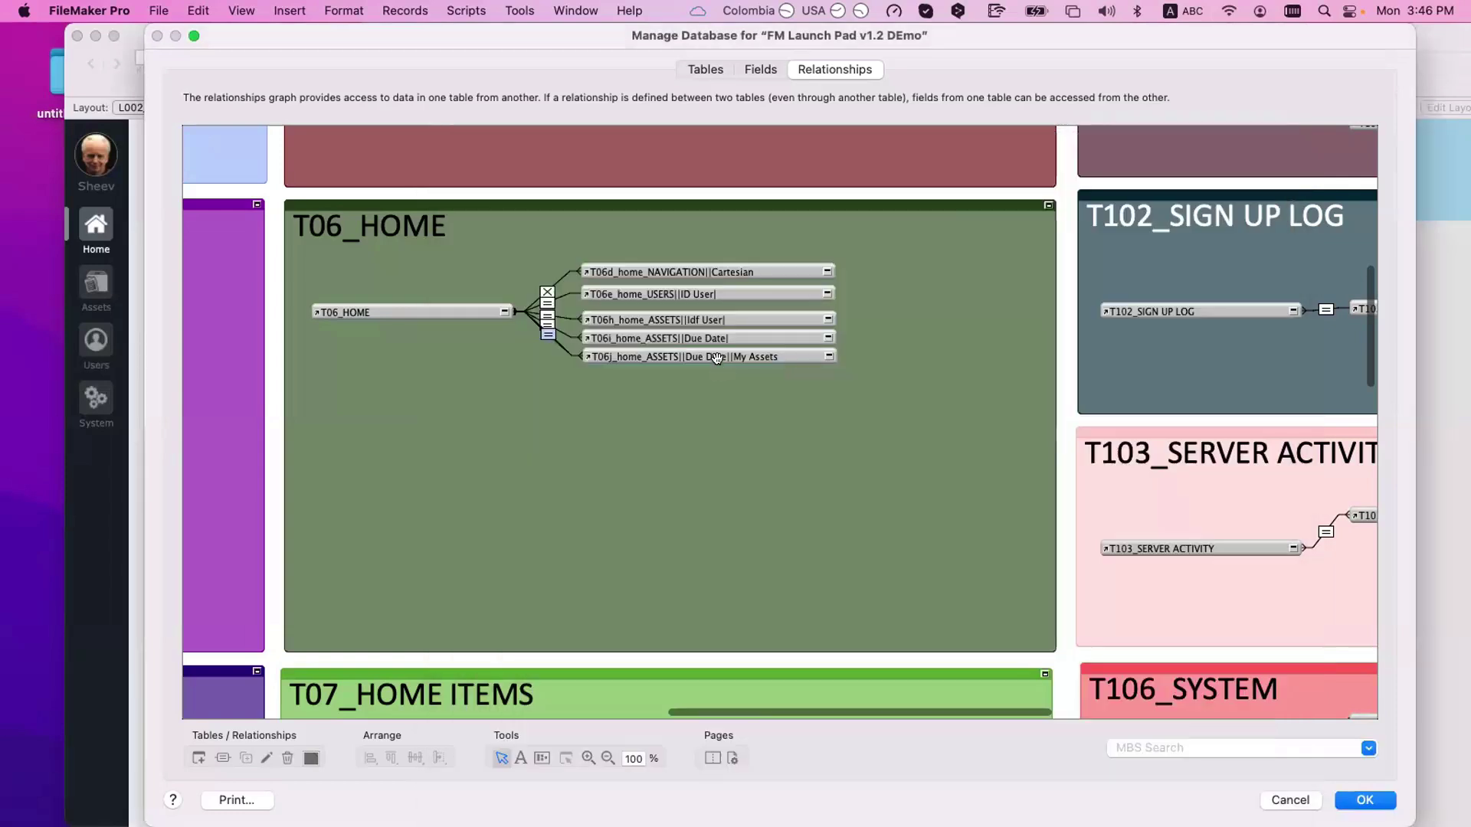
pyautogui.click(717, 357)
pyautogui.press('super+d')
pyautogui.moveTo(964, 372); pyautogui.dragTo(998, 354)
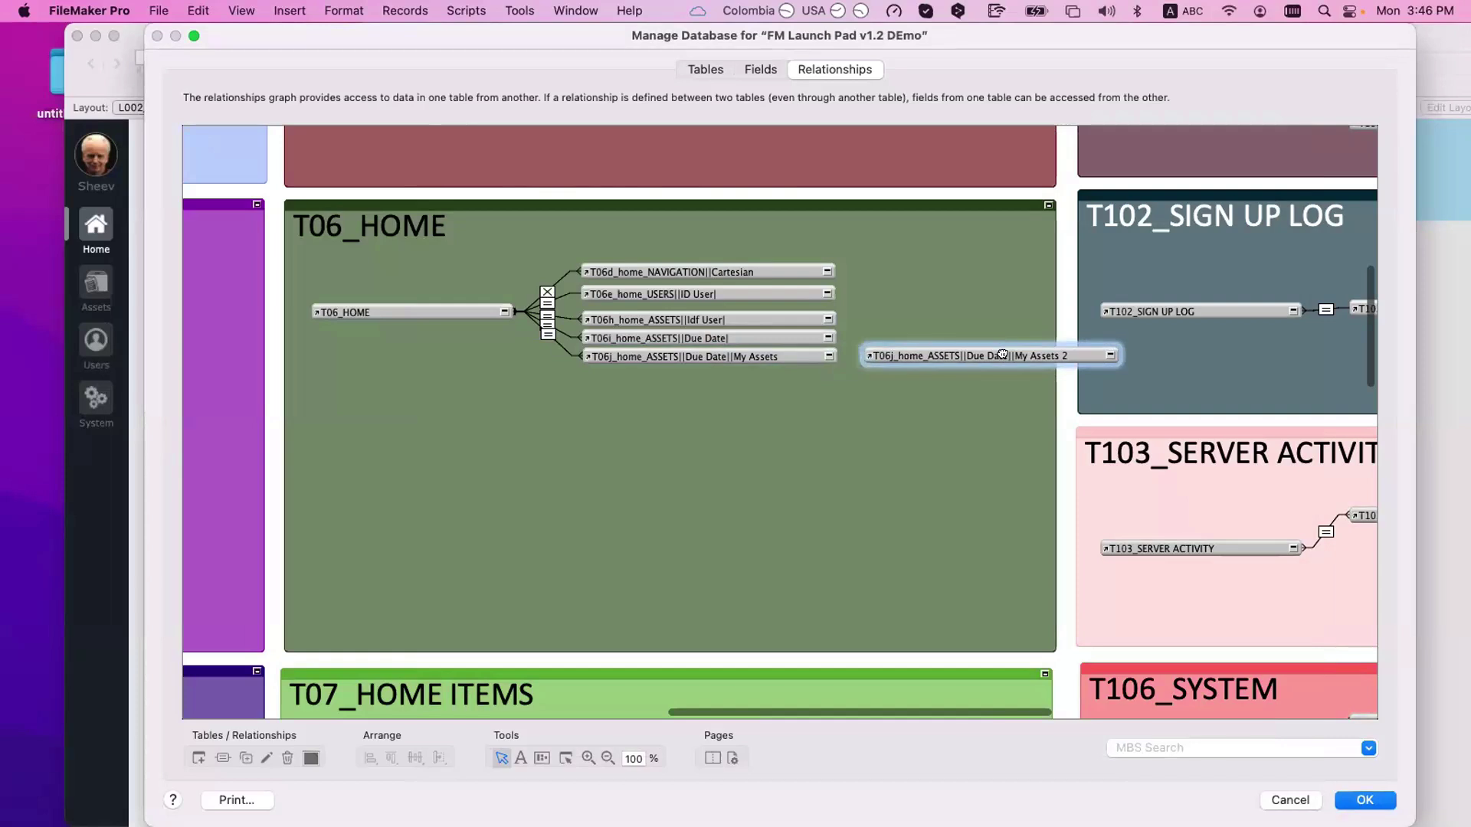
pyautogui.click(455, 311)
pyautogui.click(939, 351)
pyautogui.press('Delete')
pyautogui.click(900, 323)
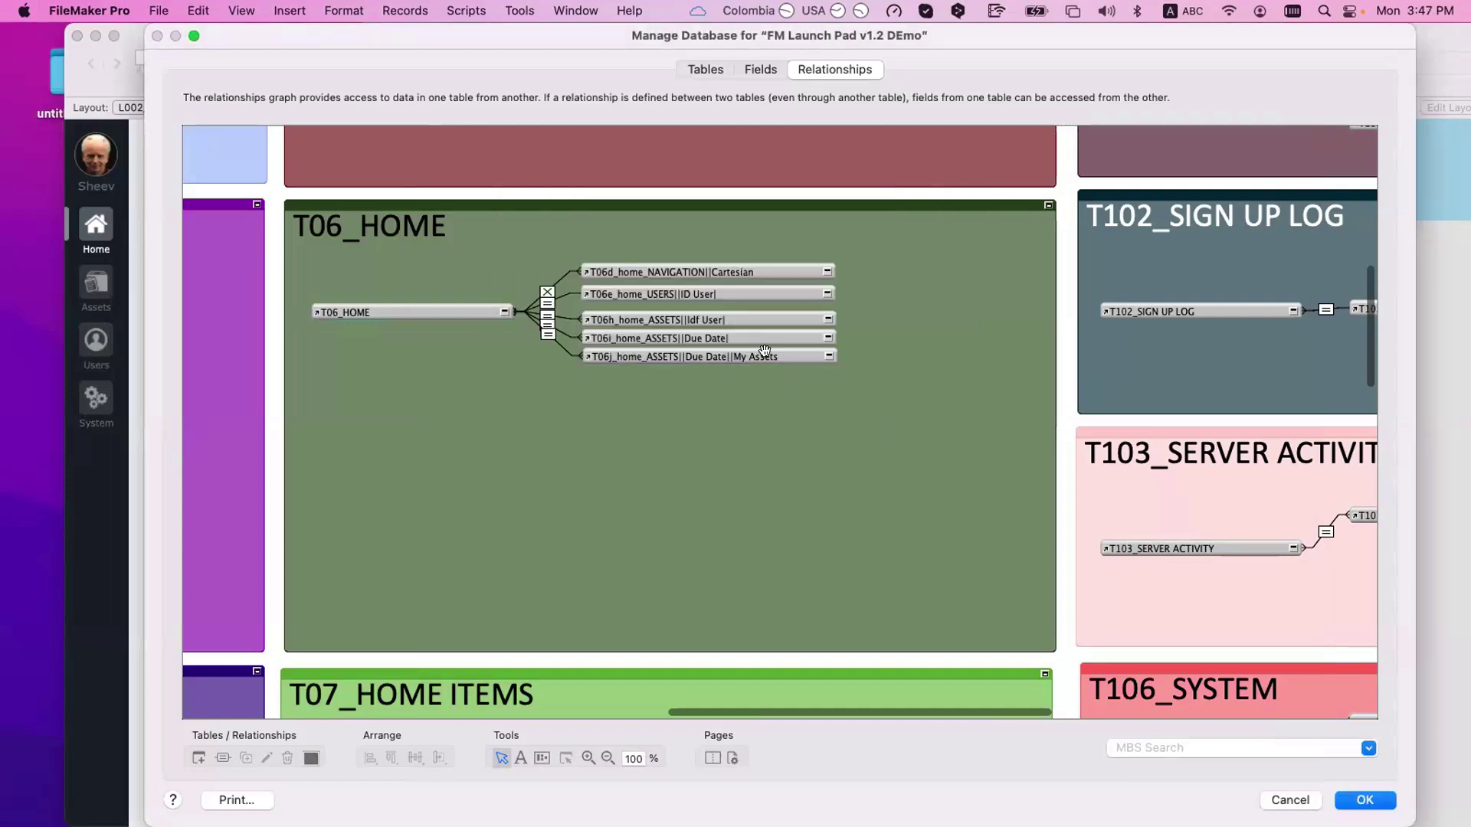
# - Nudge the T06j_home_ASSETS||Due Date||My Assets occurrence slightly down within the T06_HOME group
pyautogui.moveTo(758, 353); pyautogui.dragTo(754, 356)
pyautogui.click(749, 397)
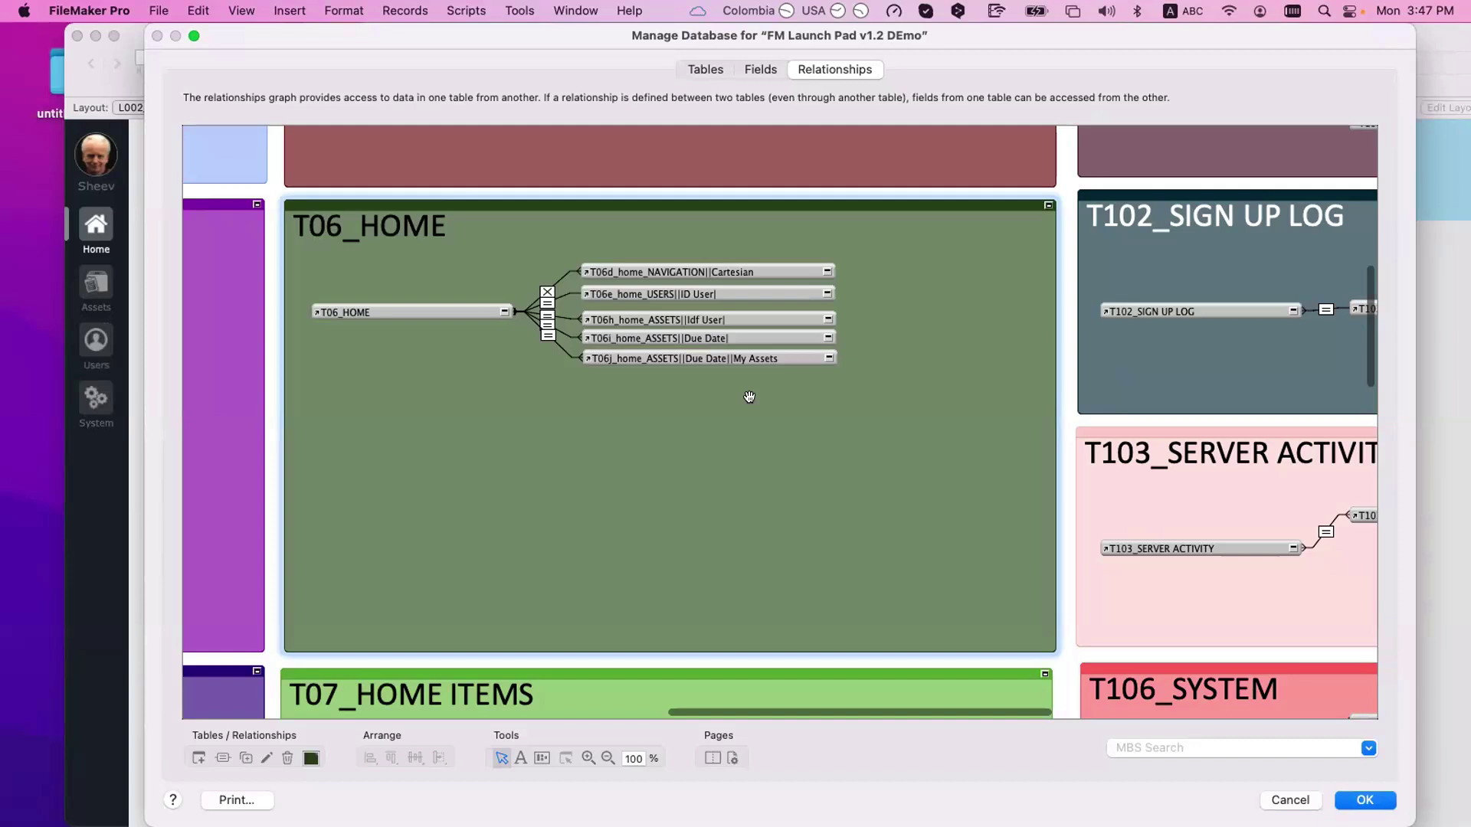
pyautogui.scroll(-5, 738, 549)
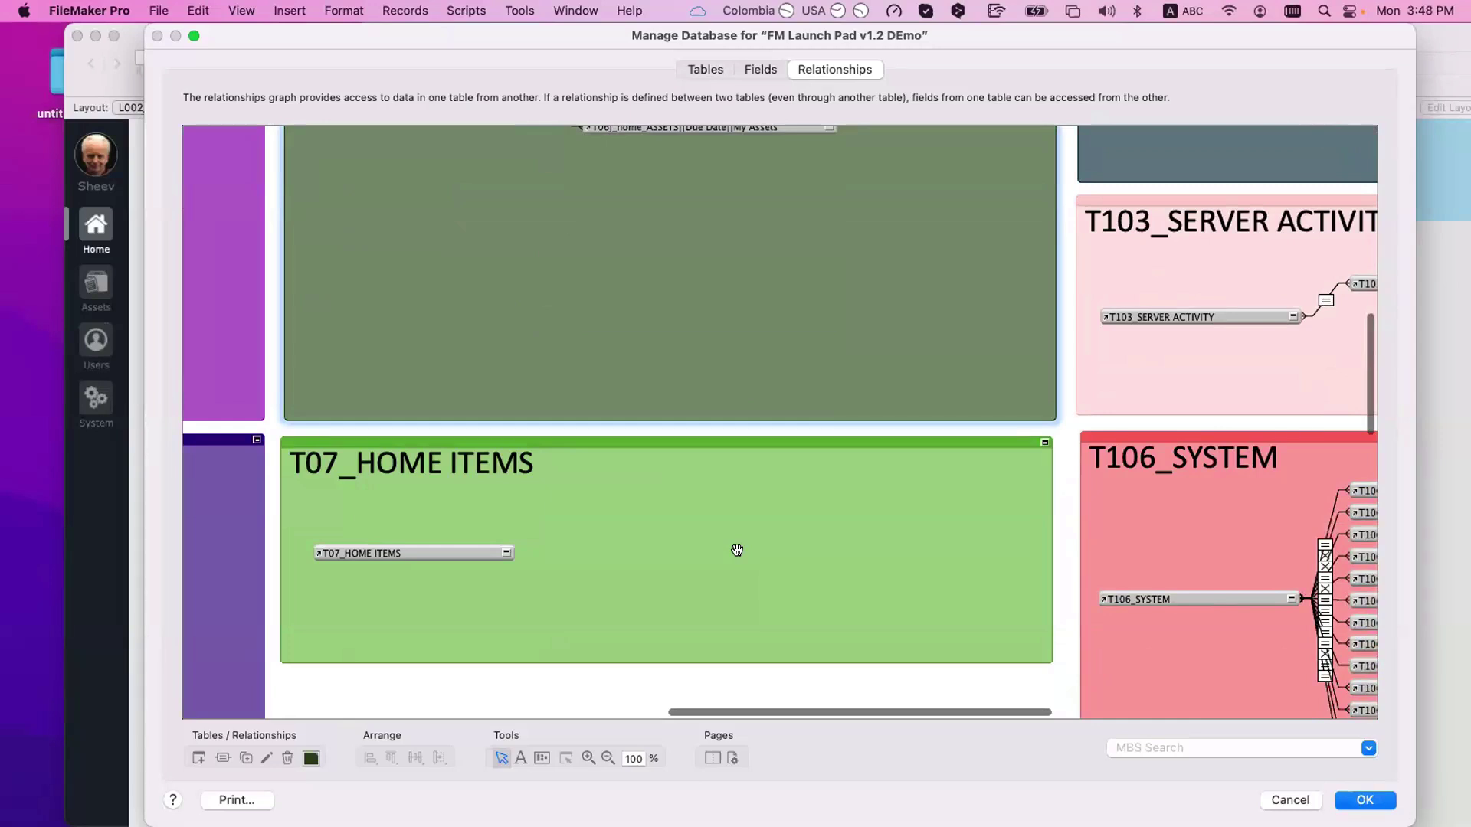
pyautogui.scroll(3, 737, 550)
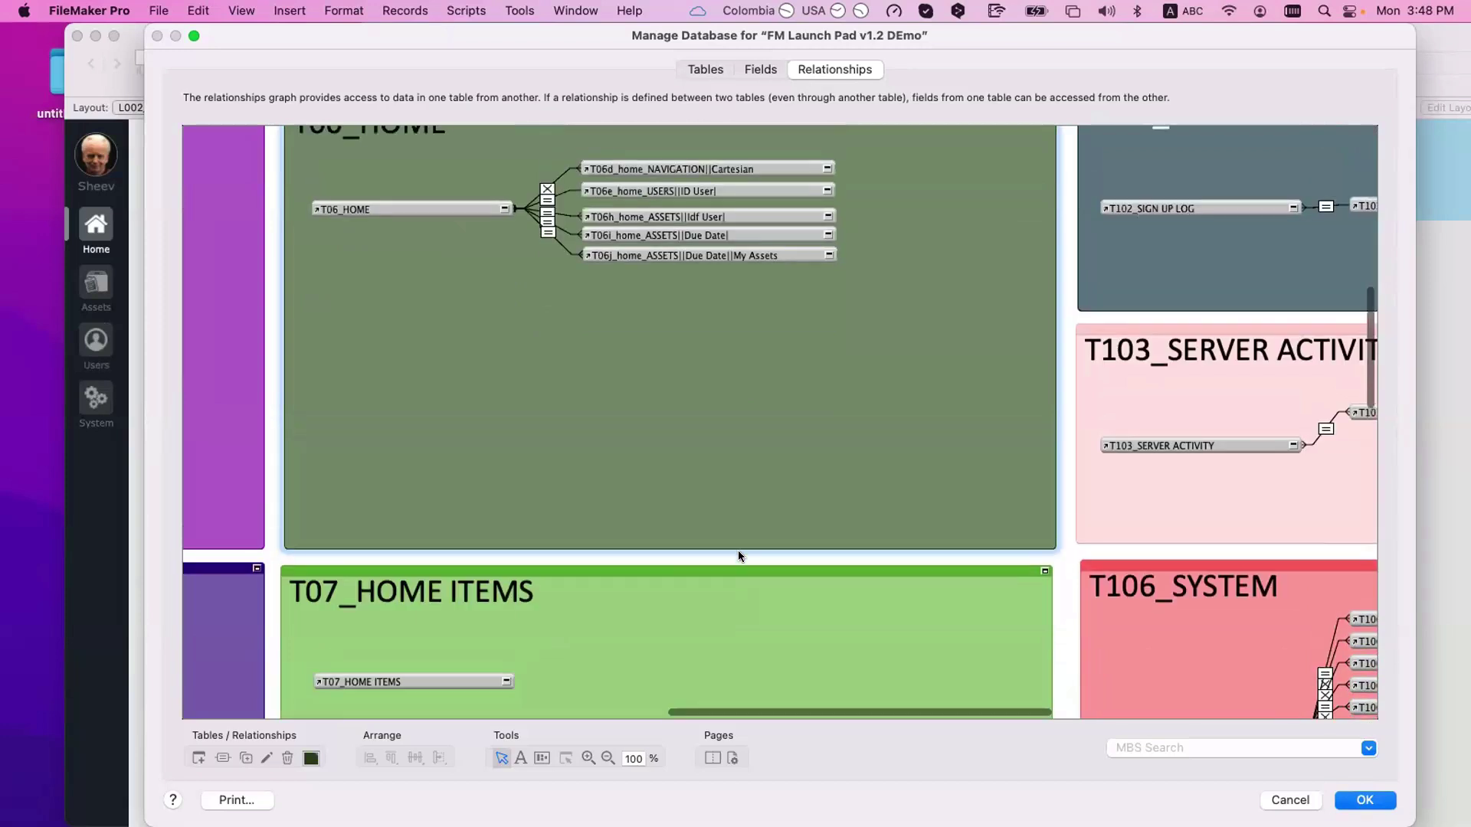
pyautogui.scroll(3, 737, 550)
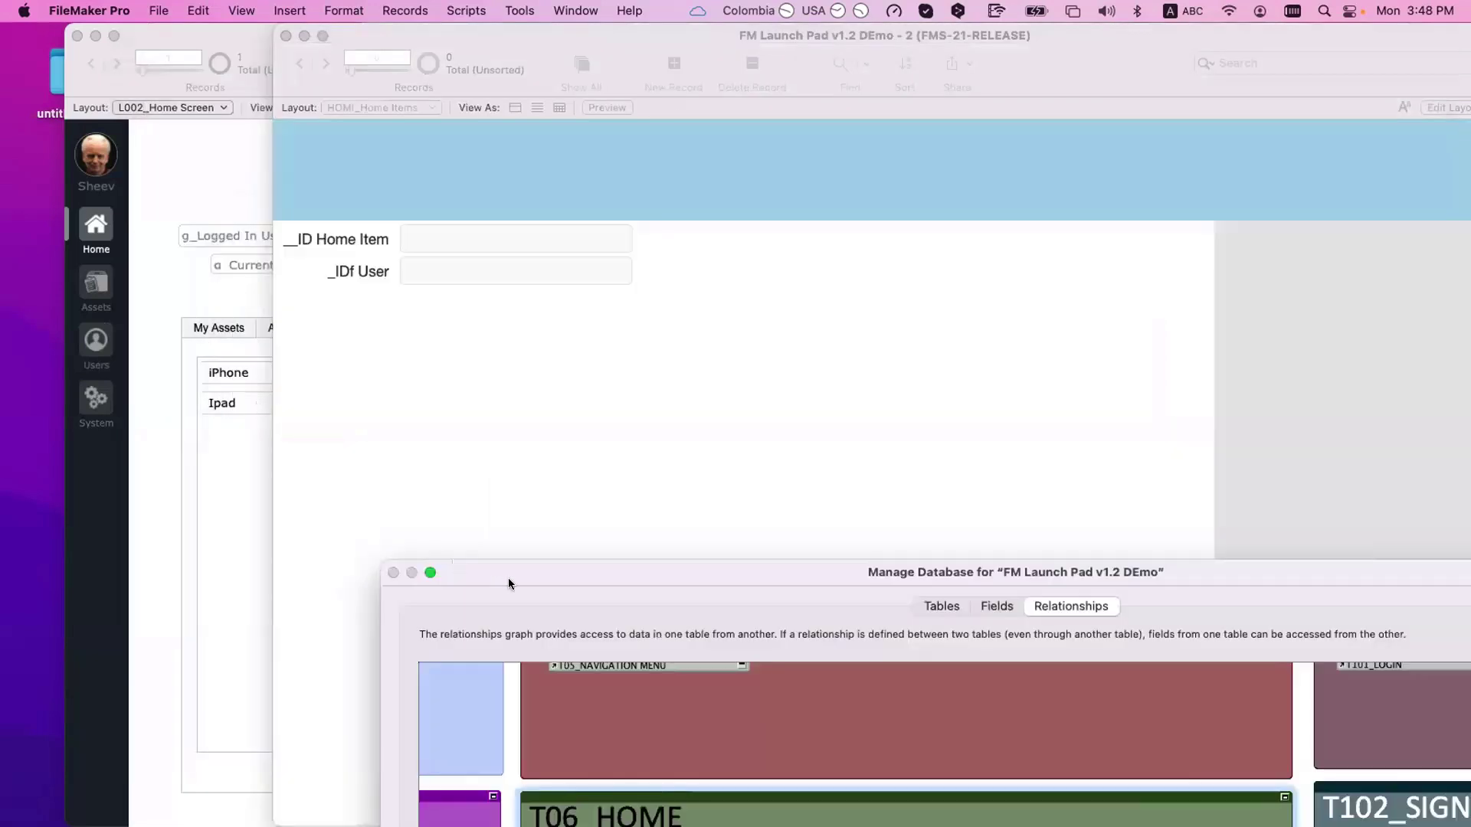
# - Reposition the Manage Database window to view the home screen's asset portal alongside the T06_HOME group
pyautogui.moveTo(508, 583); pyautogui.dragTo(419, 423)
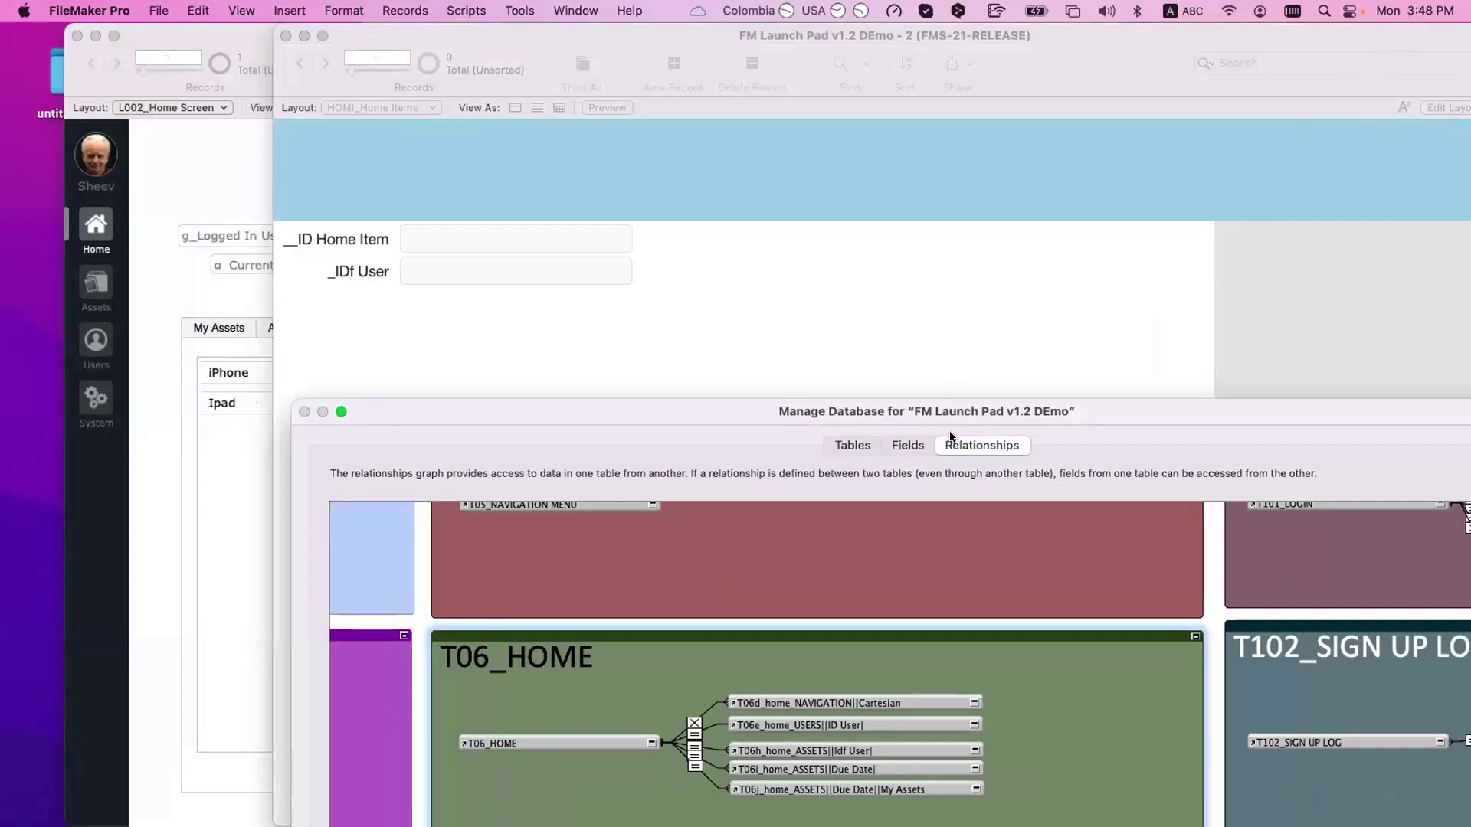
pyautogui.moveTo(944, 413); pyautogui.dragTo(764, 68)
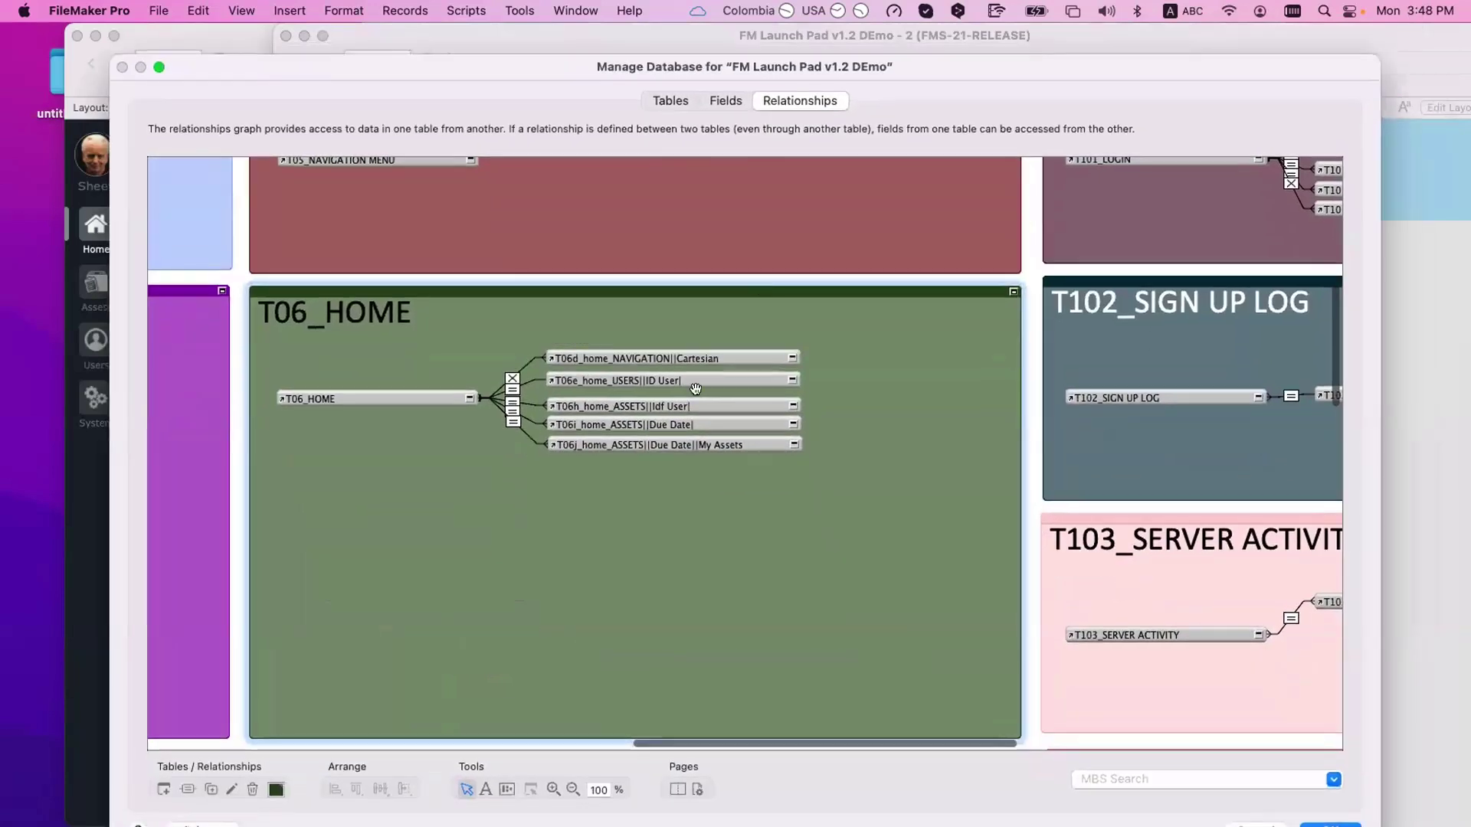
pyautogui.click(700, 443)
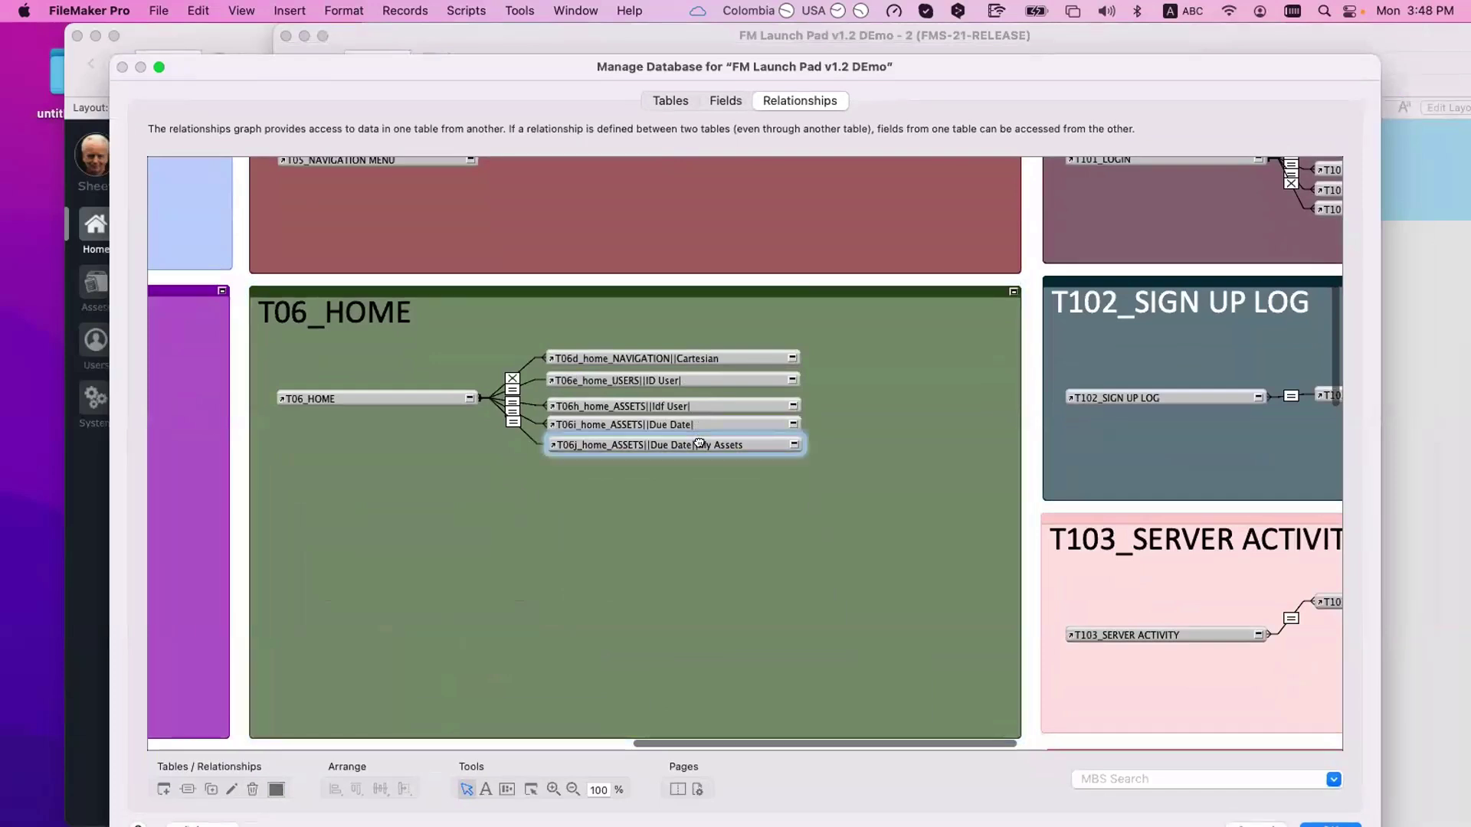
pyautogui.click(720, 474)
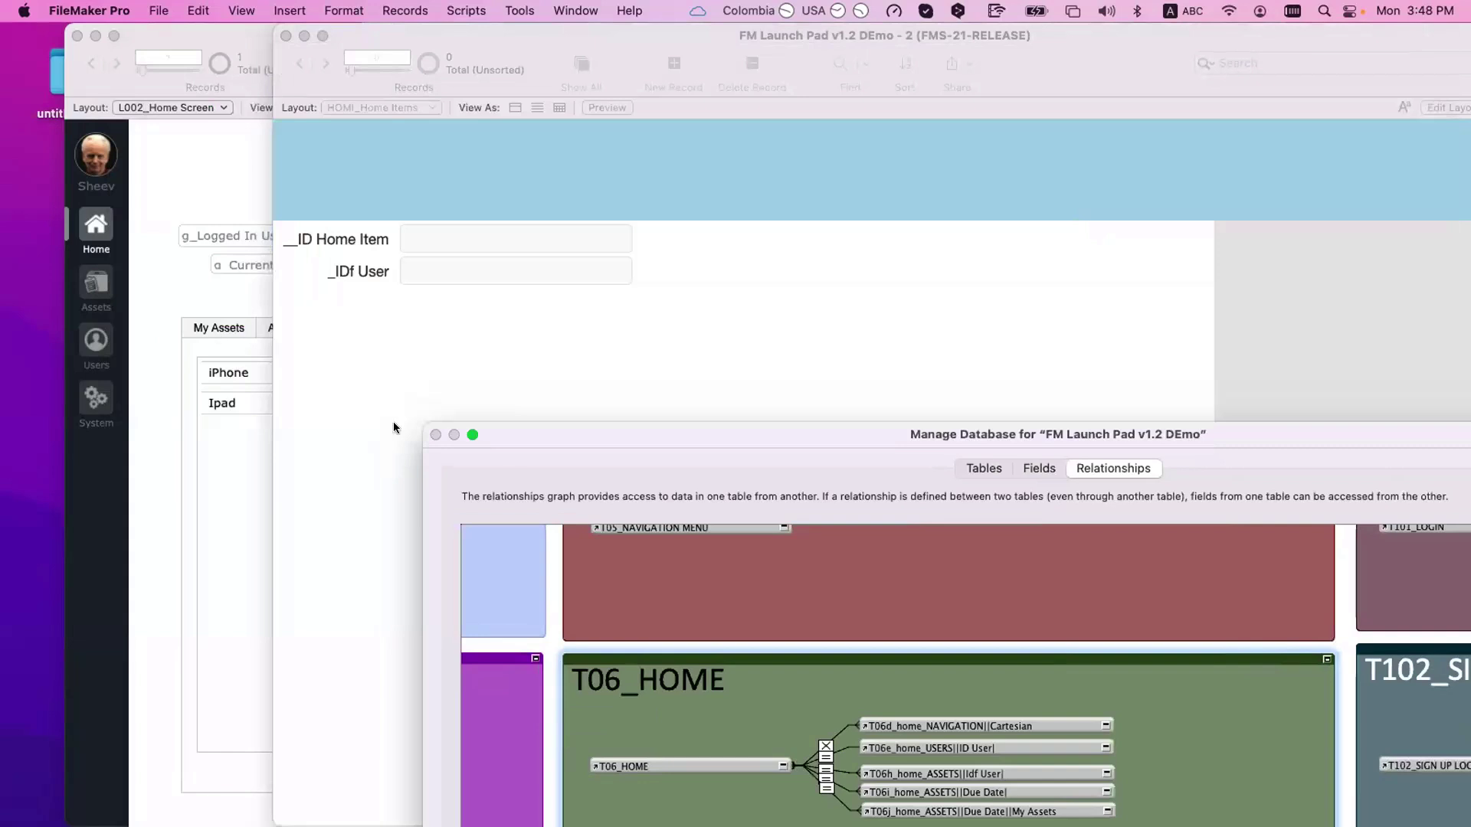
pyautogui.moveTo(553, 432); pyautogui.dragTo(374, 89)
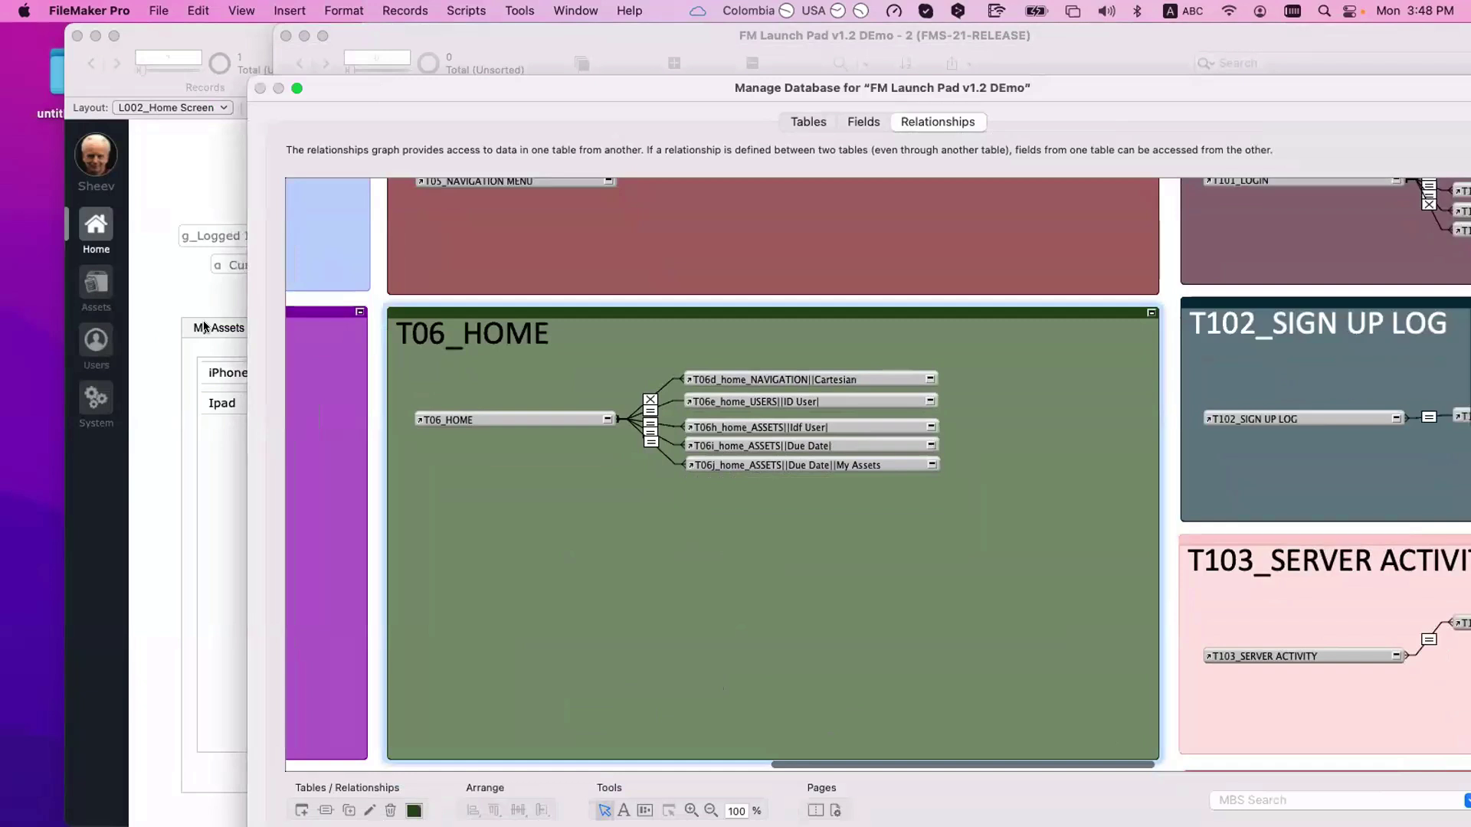
# - Duplicate the T06h_home_ASSETS||Idf User| occurrence and place the copy beside T07_HOME ITEMS in the T07_HOME ITEMS group
pyautogui.scroll(-3, 742, 459)
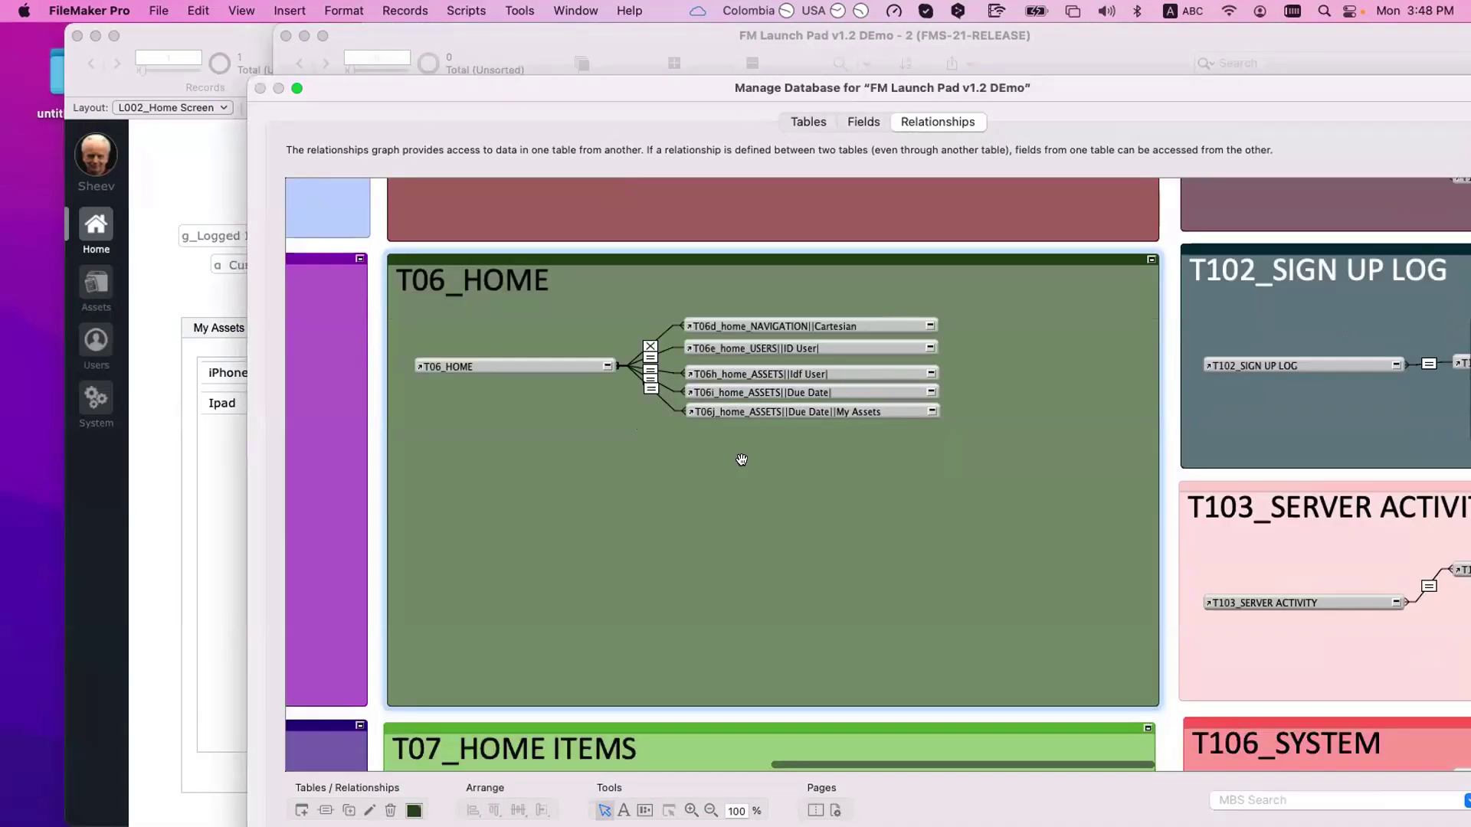
pyautogui.scroll(-5, 741, 459)
pyautogui.click(797, 189)
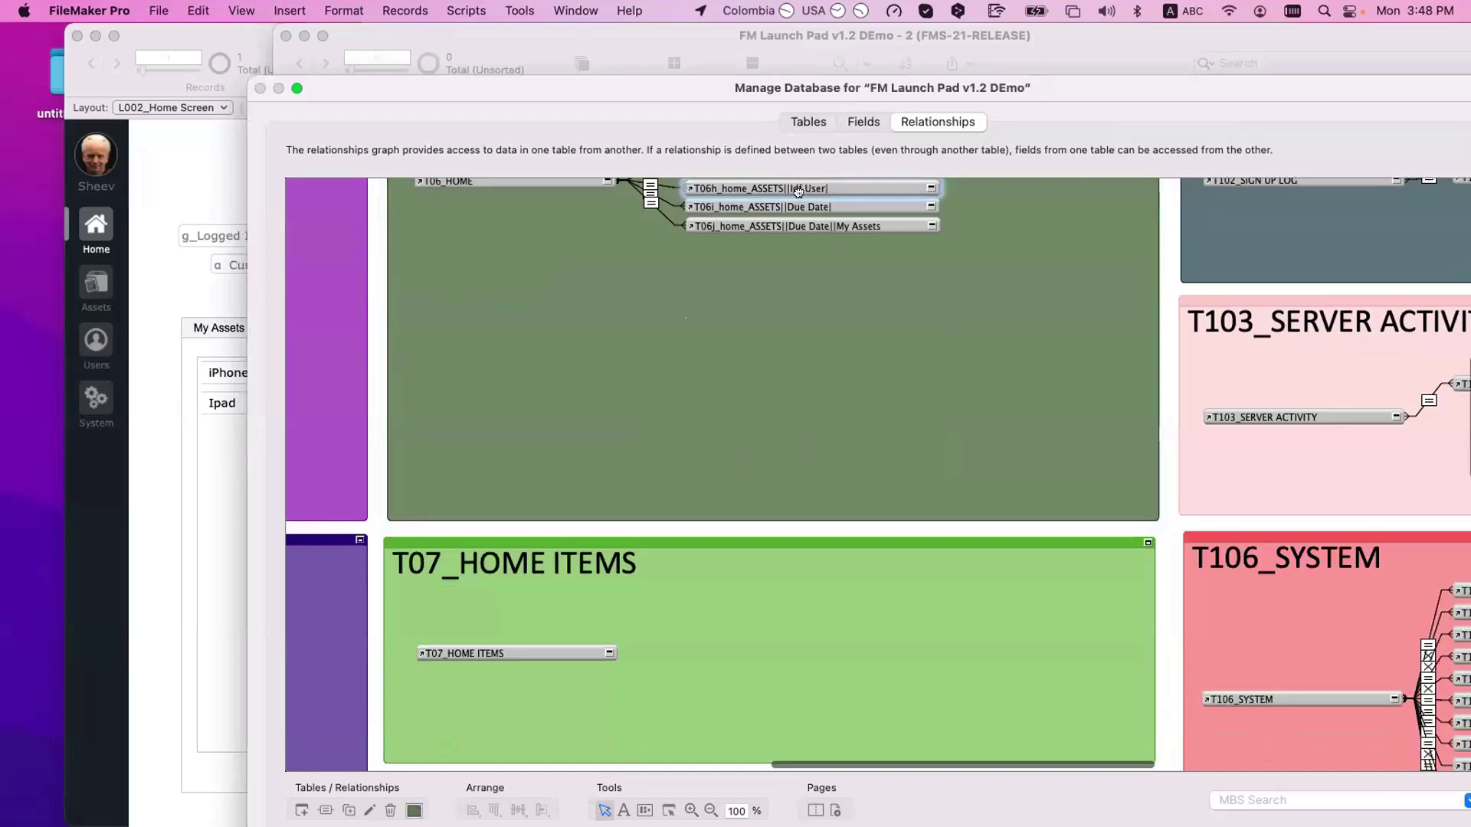
pyautogui.press('super+d')
pyautogui.moveTo(803, 338); pyautogui.dragTo(760, 617)
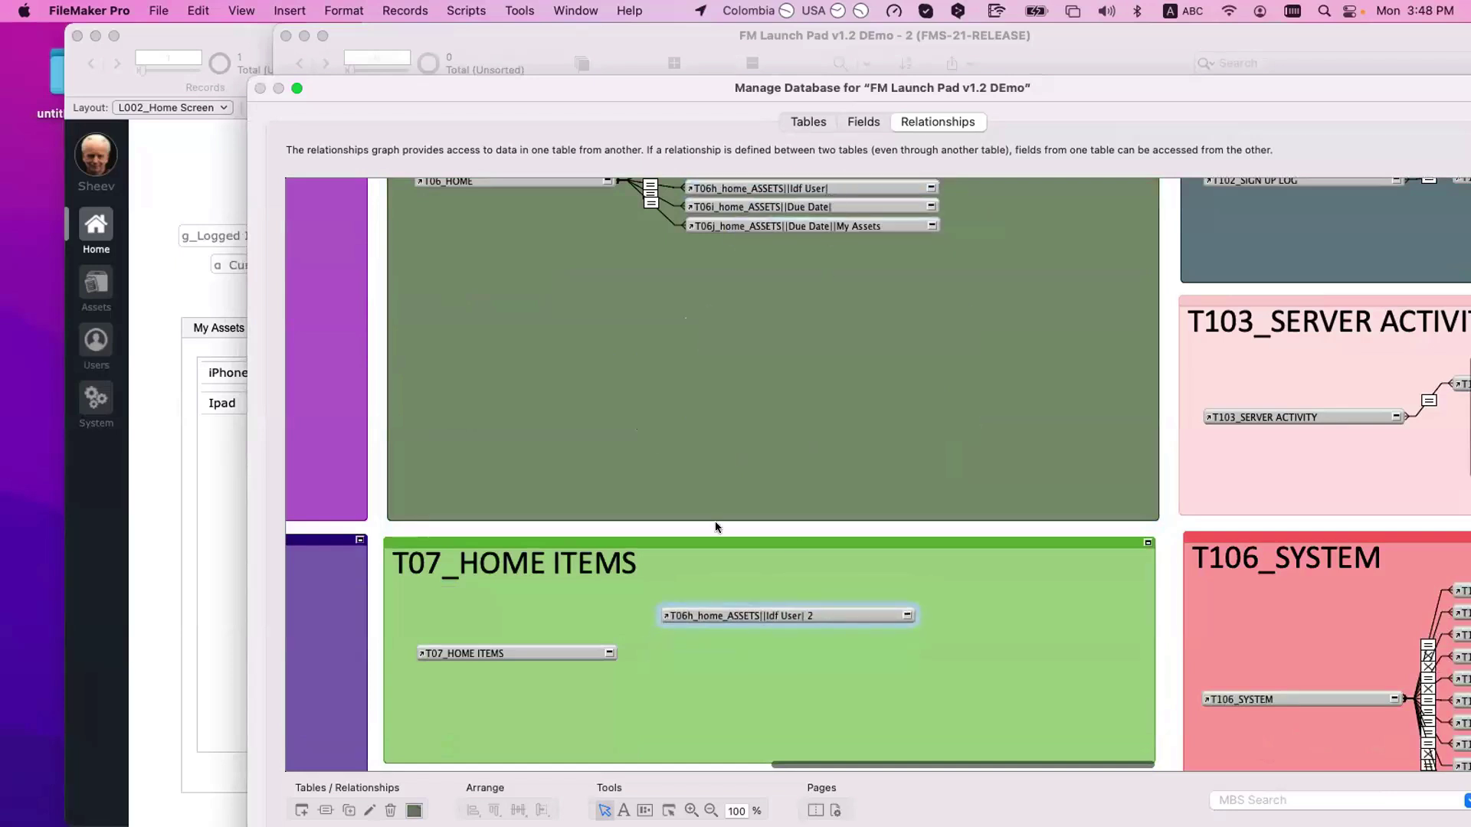
pyautogui.scroll(-10, 807, 608)
pyautogui.hscroll(-3, 807, 609)
pyautogui.scroll(3, 829, 536)
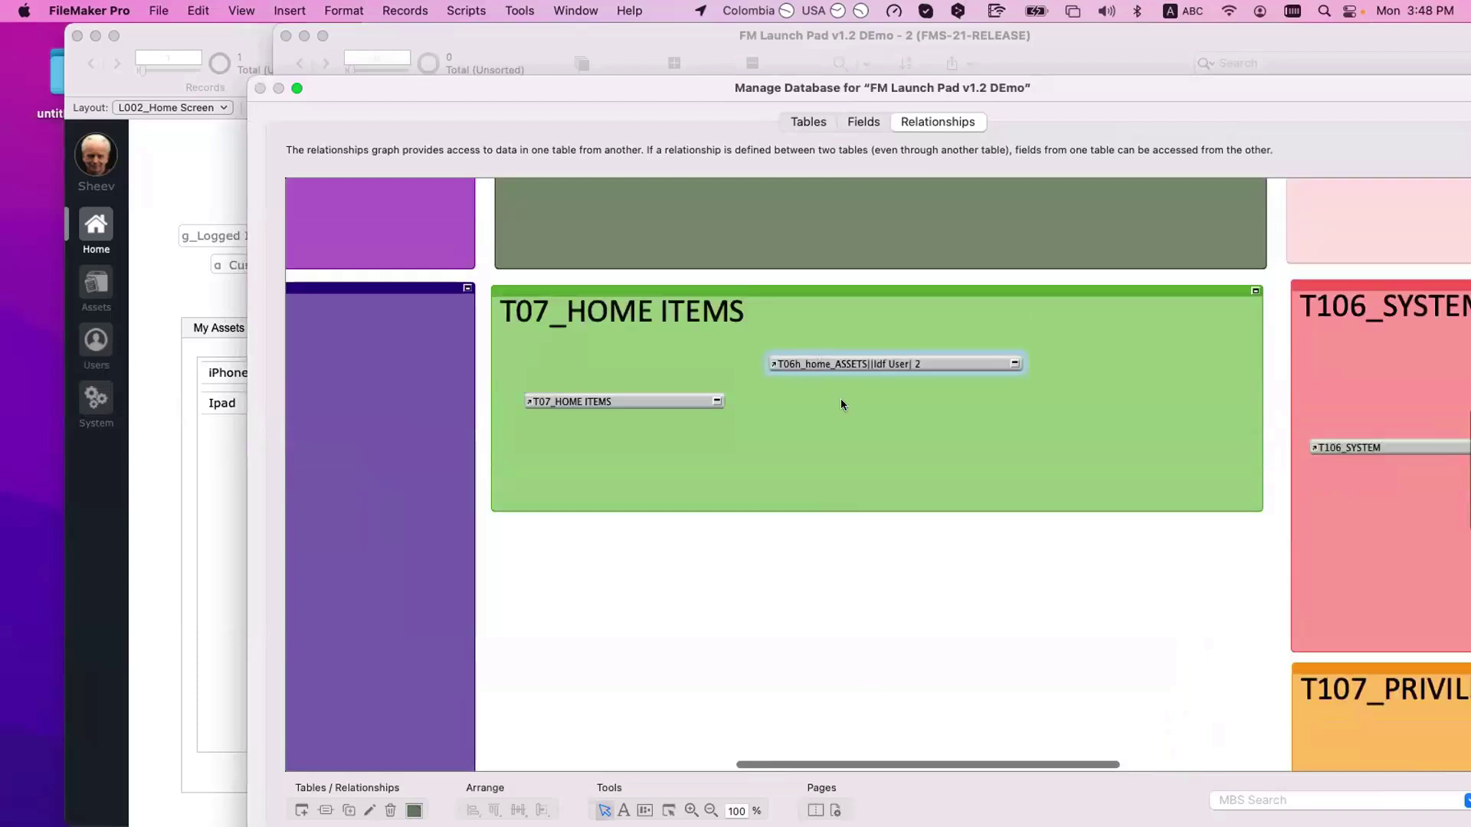
# - Rename the copied assets occurrence T07a_home items_ASSETS||Idf User|
pyautogui.doubleClick(840, 364)
pyautogui.click(527, 698)
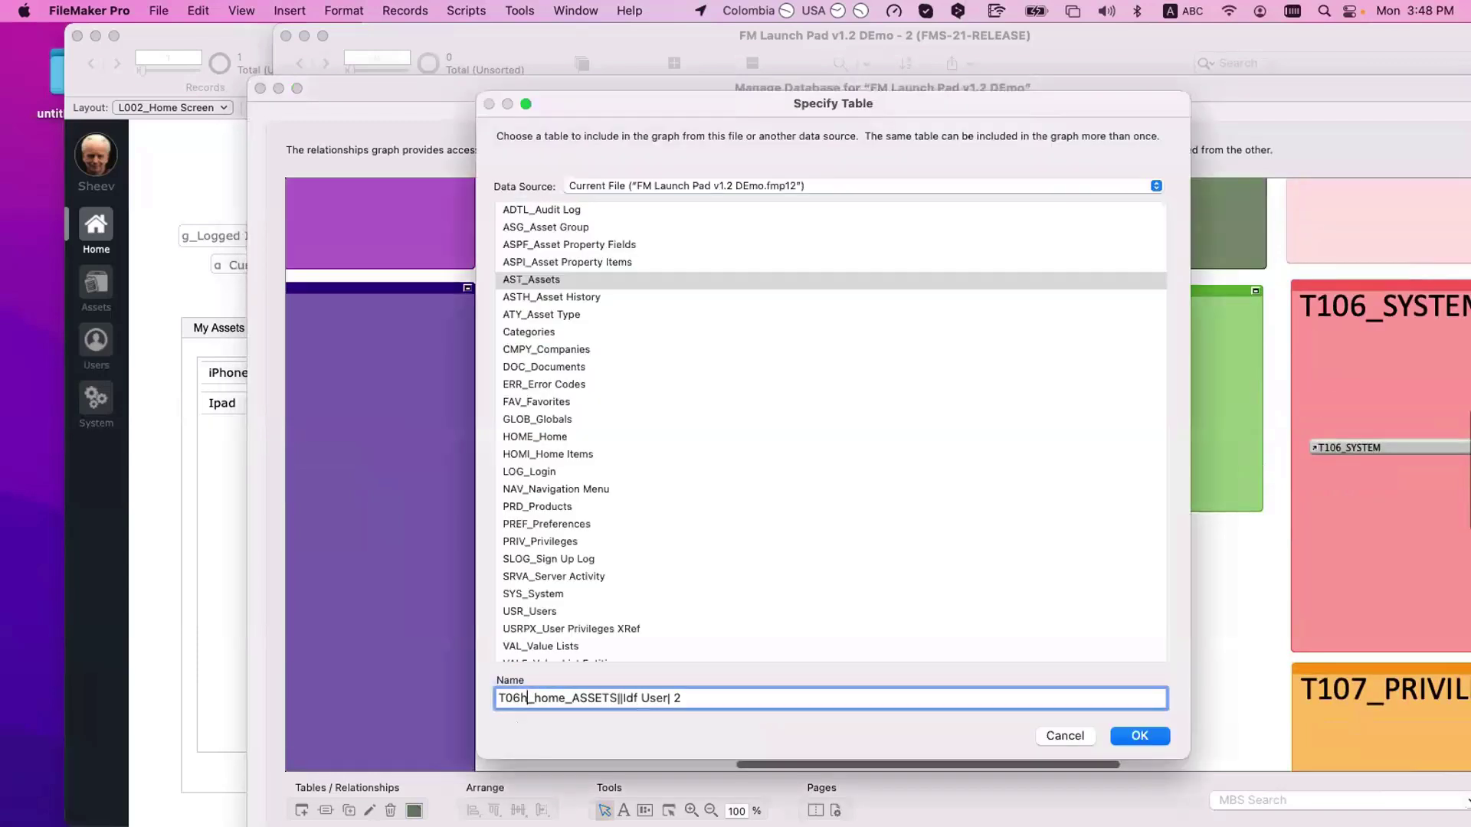
pyautogui.press('BackSpace')
pyautogui.press('BackSpace')
pyautogui.write('7a')
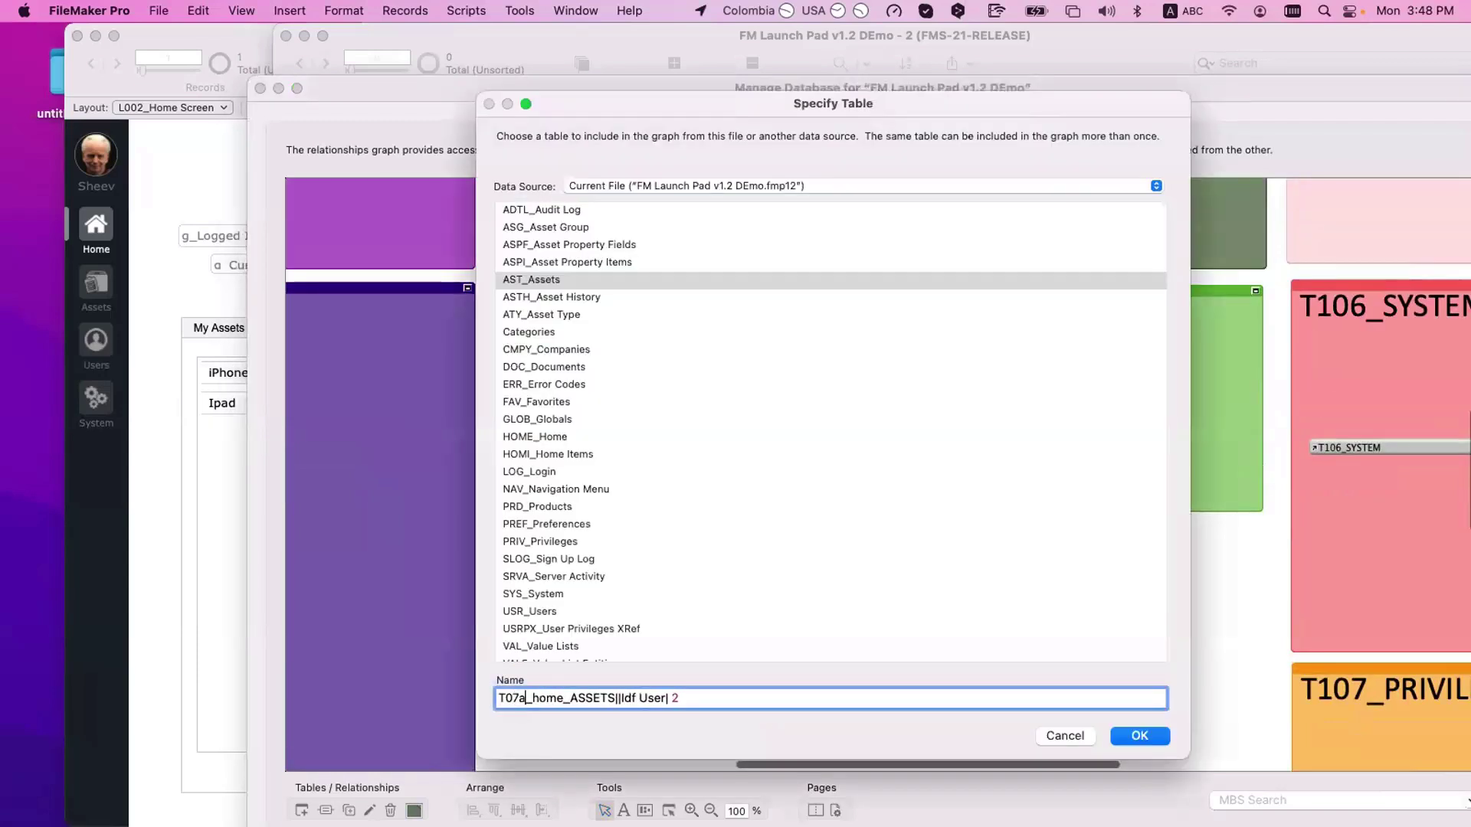
pyautogui.click(563, 697)
pyautogui.write('it')
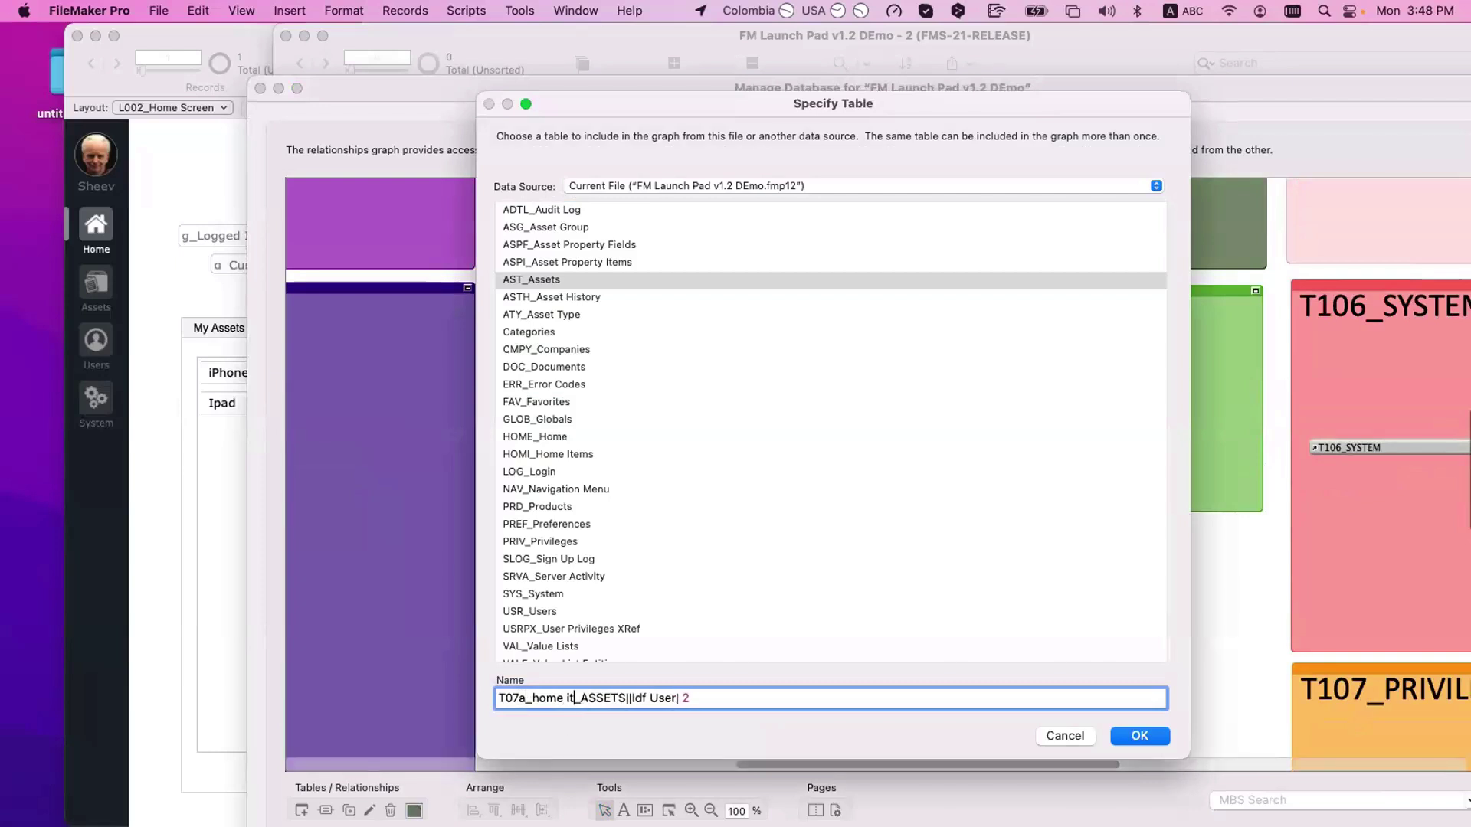
pyautogui.write('ems')
pyautogui.click(730, 694)
pyautogui.press('BackSpace')
pyautogui.press('BackSpace')
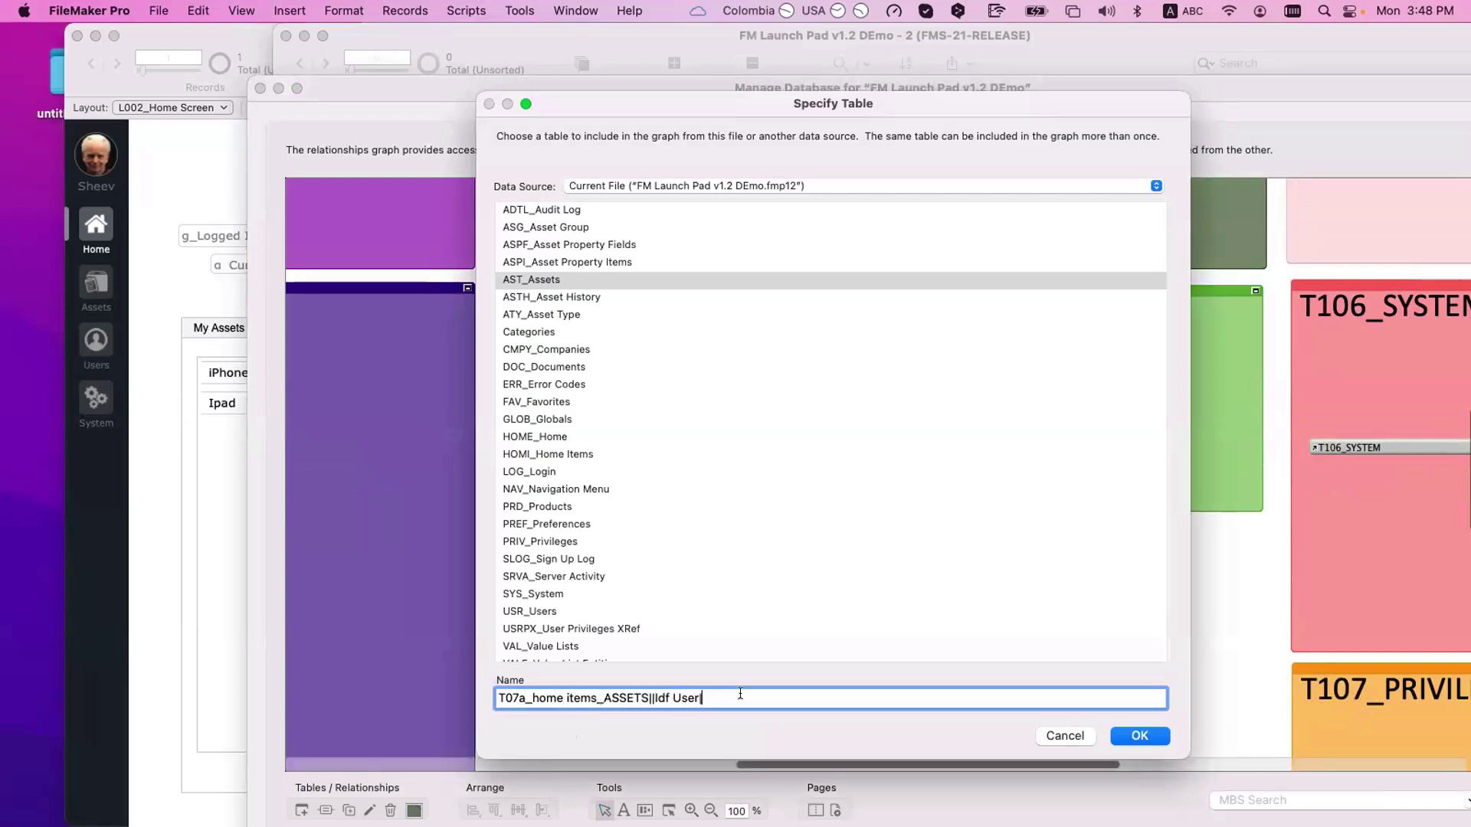
pyautogui.click(1140, 735)
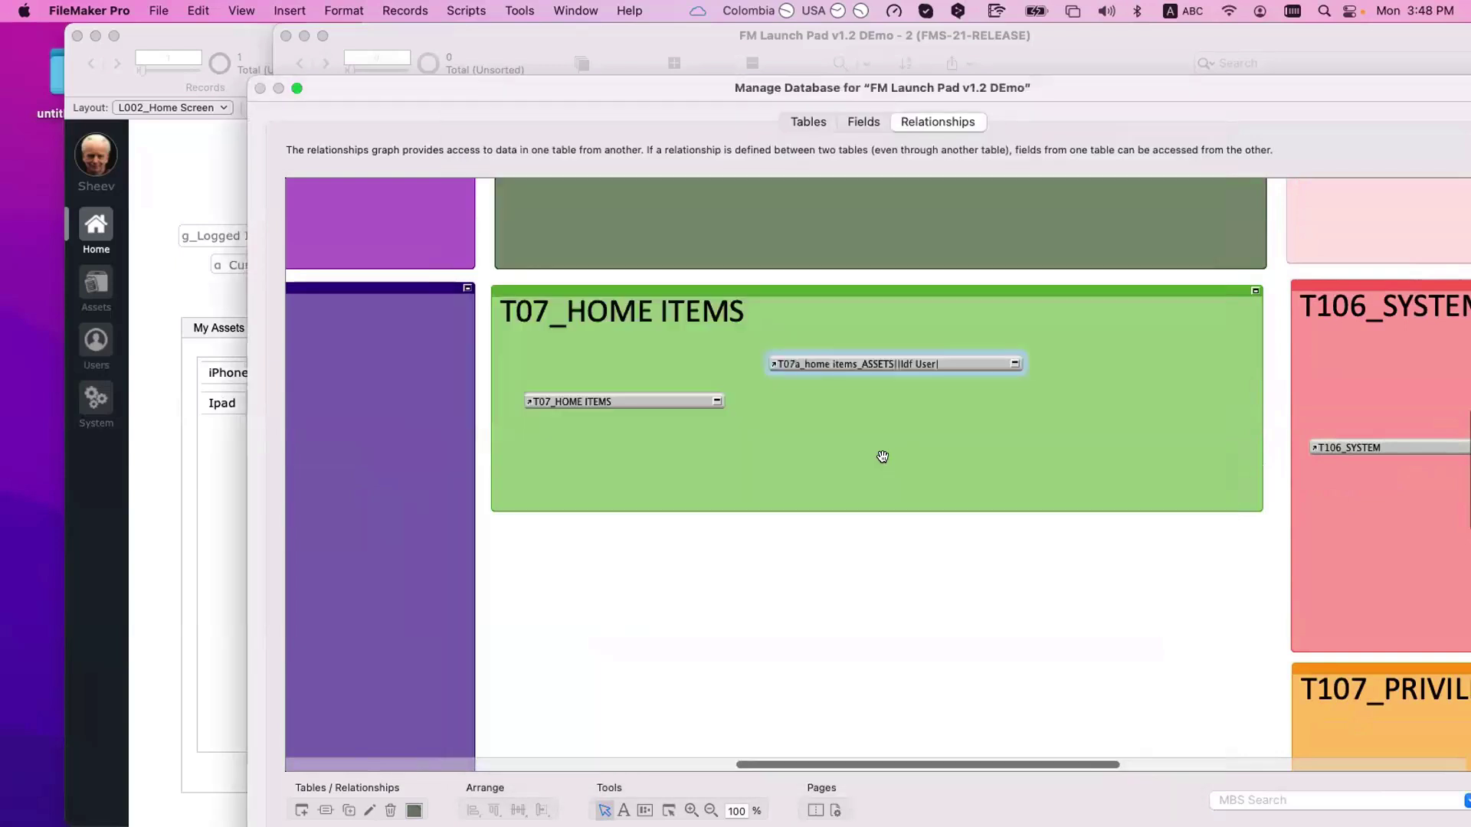
# - Relate T07_HOME ITEMS to T07a_home items_ASSETS||Idf User| by matching _IDf User in both, and collapse the assets occurrence
pyautogui.click(715, 401)
pyautogui.moveTo(569, 432); pyautogui.dragTo(812, 417)
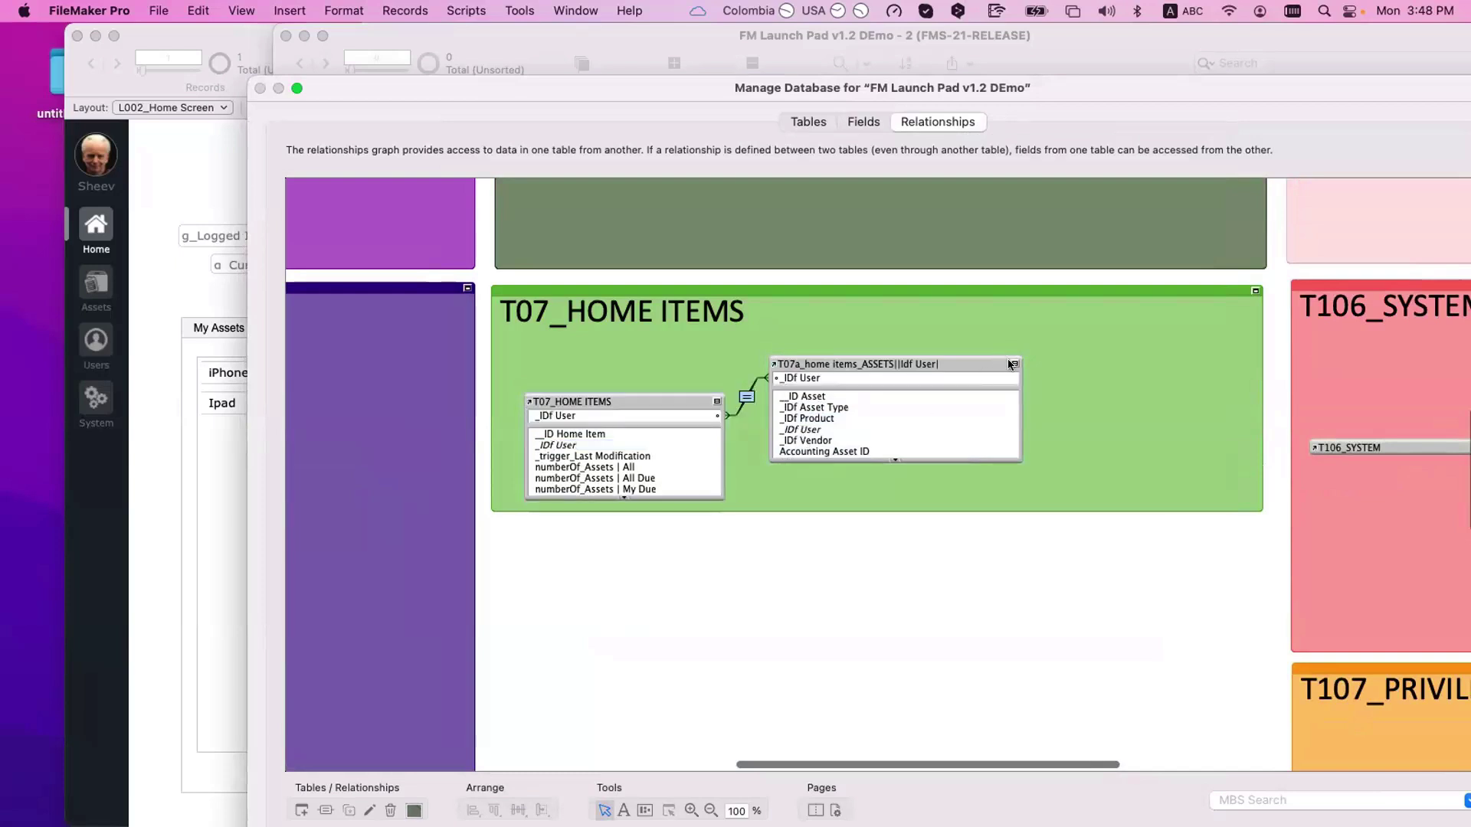
pyautogui.click(1012, 364)
# - Duplicate the T07a_home items_ASSETS||Idf User| occurrence and place the copy directly below it
pyautogui.scroll(5, 950, 368)
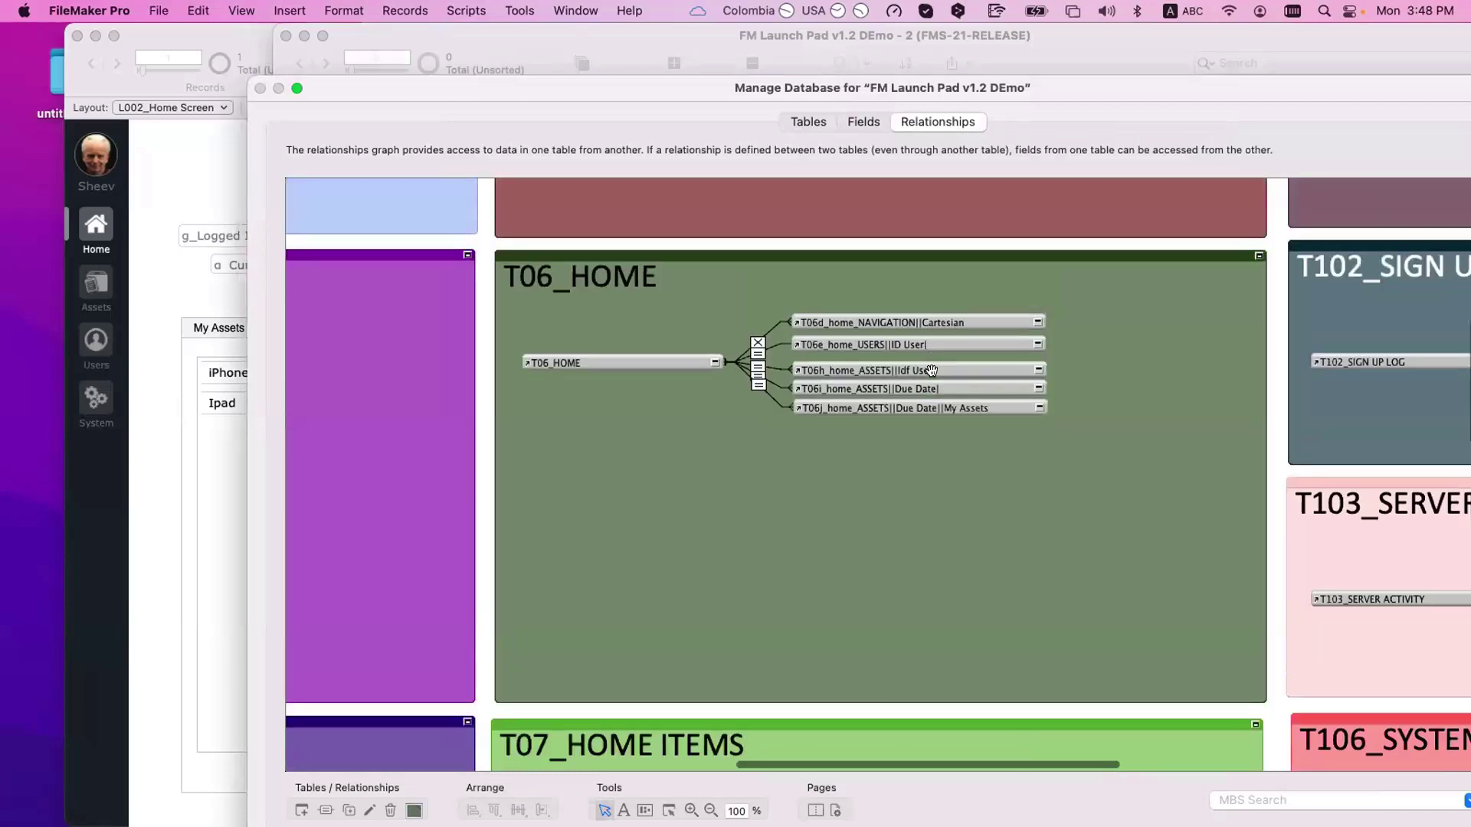
pyautogui.scroll(-5, 931, 370)
pyautogui.click(908, 426)
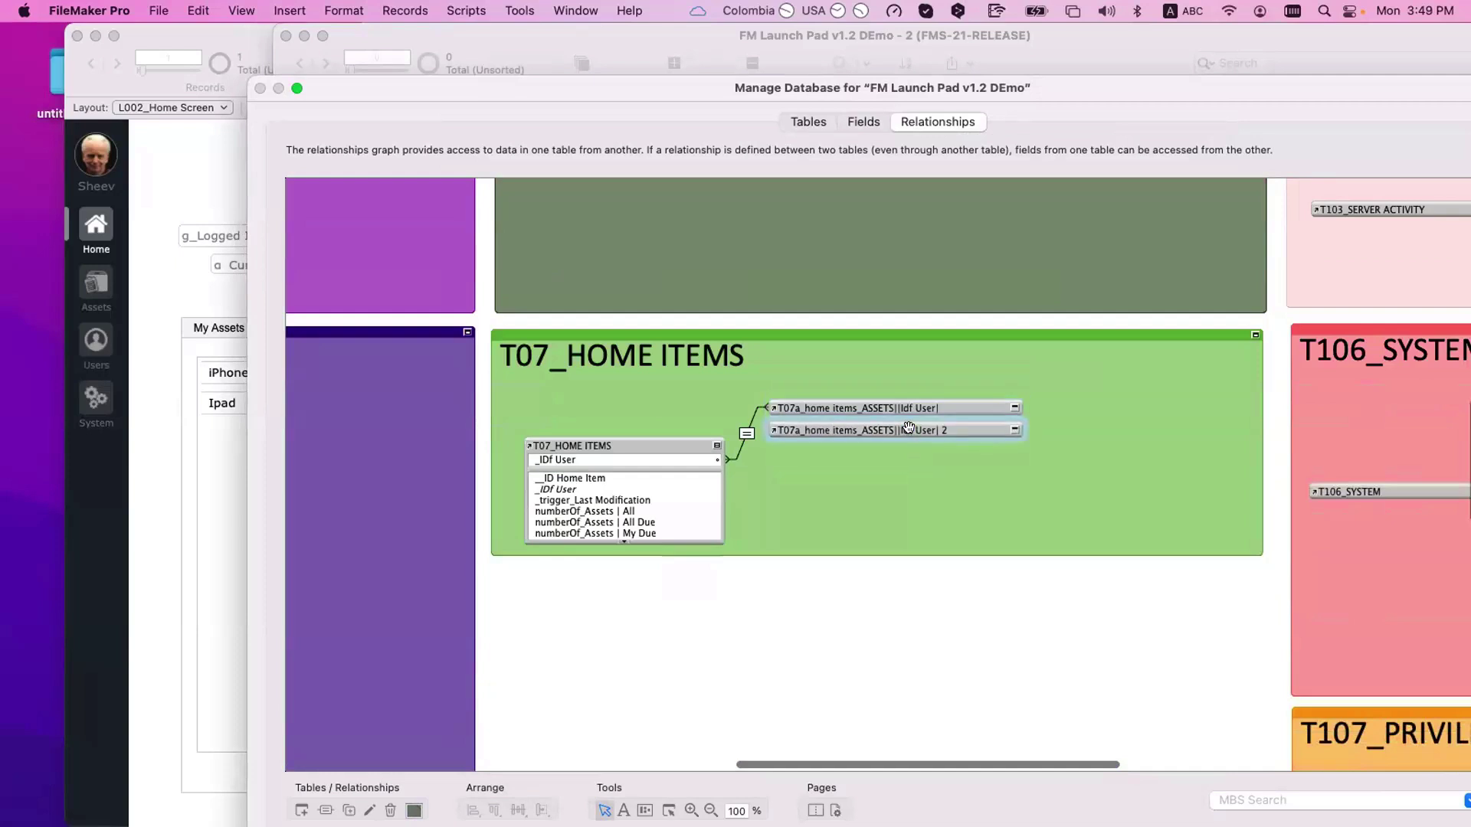
# - Rename the second assets occurrence in the T07_HOME ITEMS group T07b_home items_ASSETS||Due Dte|
pyautogui.doubleClick(908, 426)
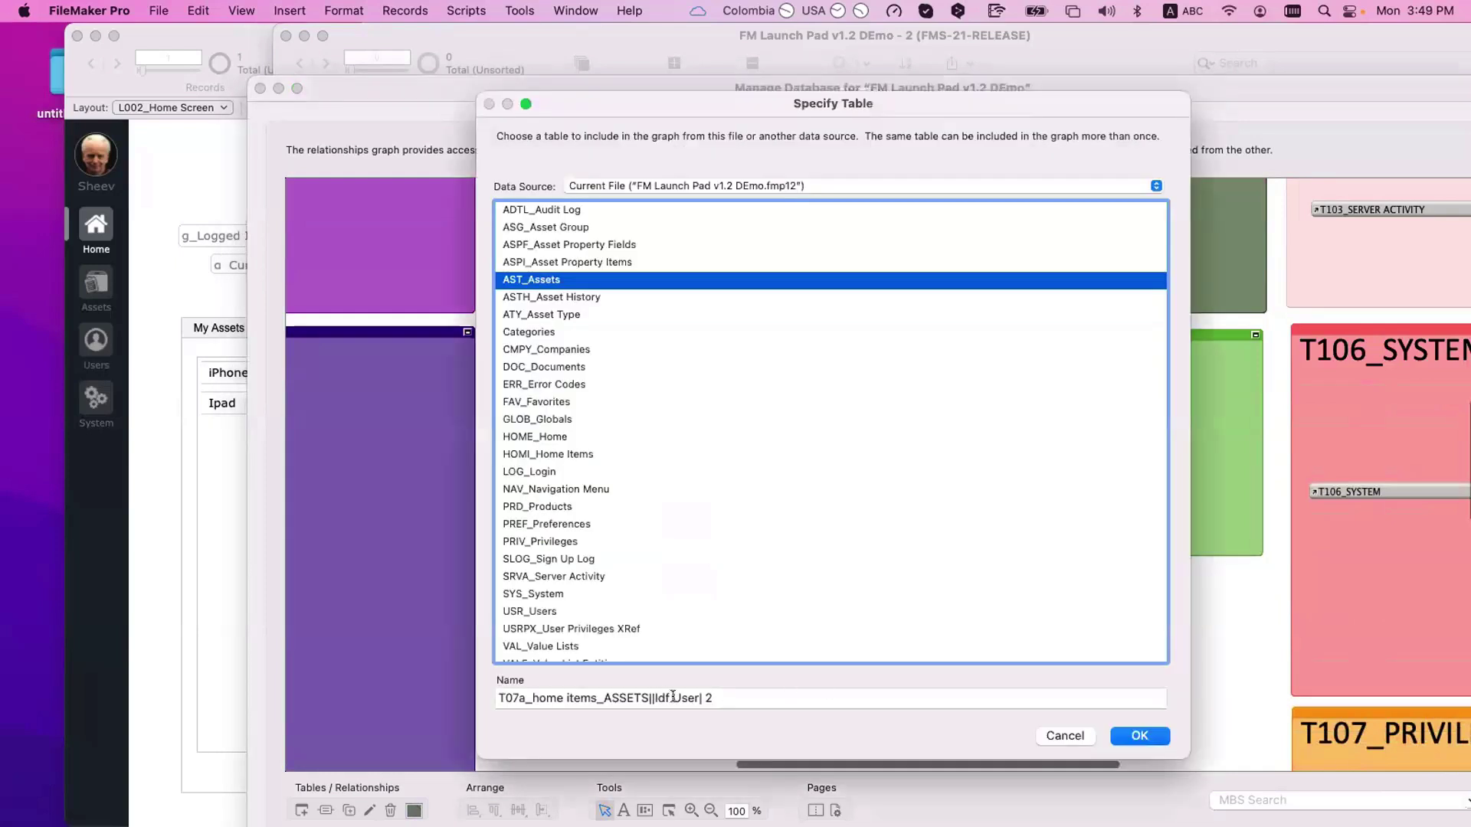
pyautogui.click(697, 698)
pyautogui.press('BackSpace')
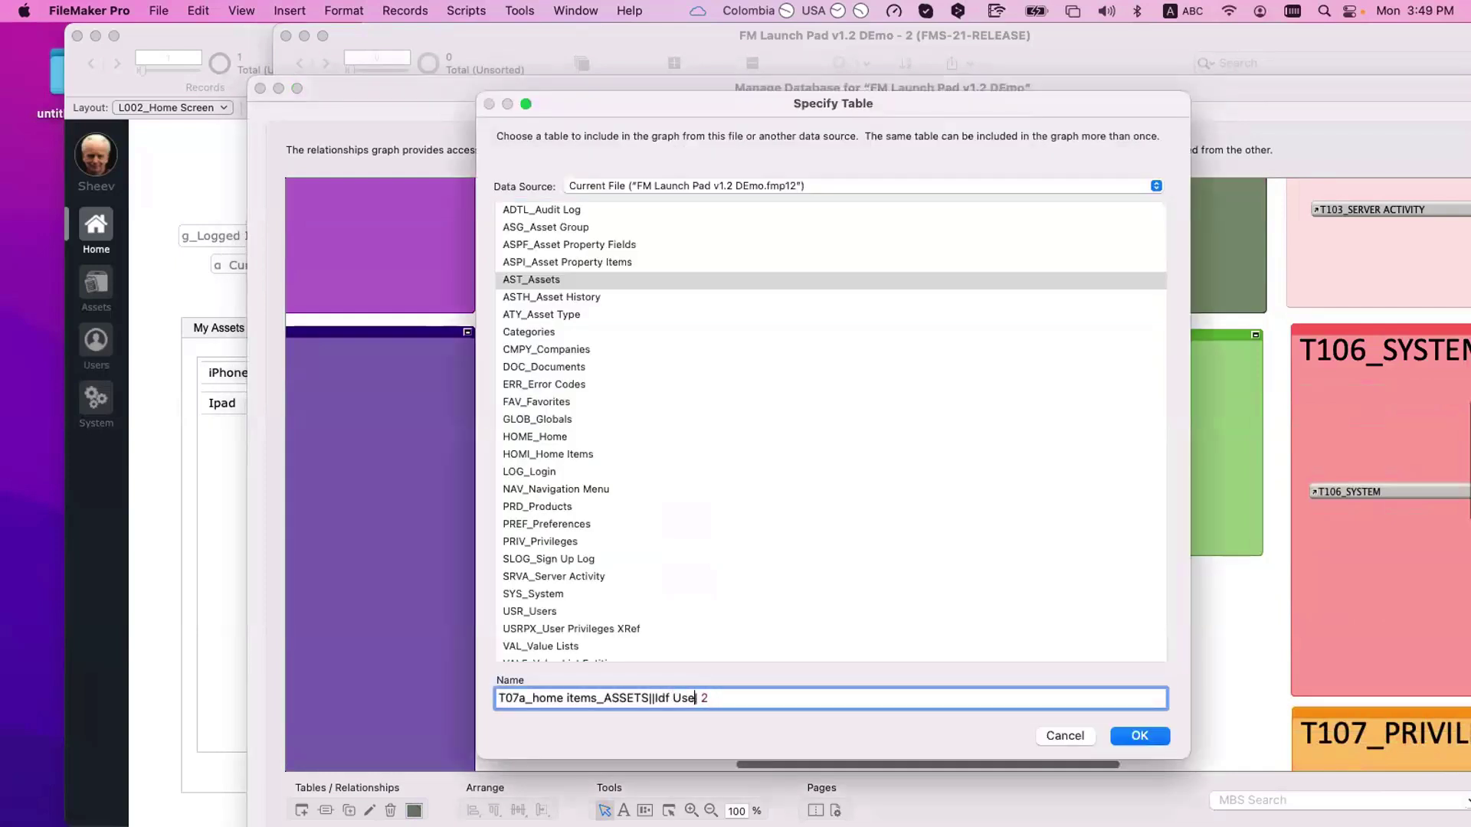
pyautogui.press('BackSpace')
pyautogui.press('BackSpace')
pyautogui.press('BackSpace')
pyautogui.press('BackSpace')
pyautogui.press('BackSpace')
pyautogui.press('BackSpace')
pyautogui.press('BackSpace')
pyautogui.write('Due Dte')
pyautogui.press('Delete')
pyautogui.press('Delete')
pyautogui.click(524, 695)
pyautogui.press('BackSpace')
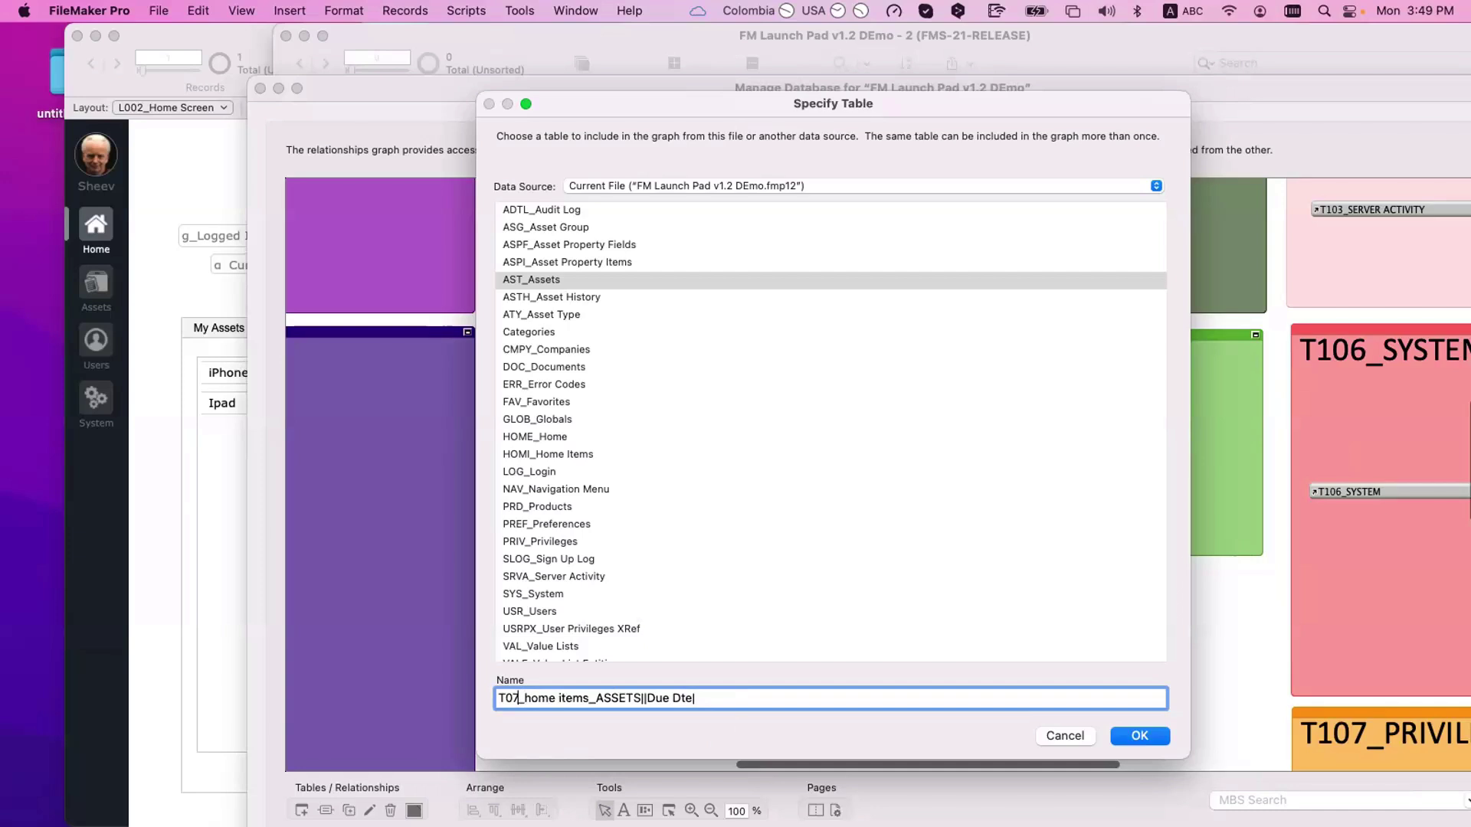
pyautogui.write('b')
pyautogui.press('Return')
# - Expand the T07b_home items_ASSETS||Due Dte| occurrence to list its fields next to T07_HOME ITEMS
pyautogui.scroll(5, 865, 515)
pyautogui.scroll(3, 865, 516)
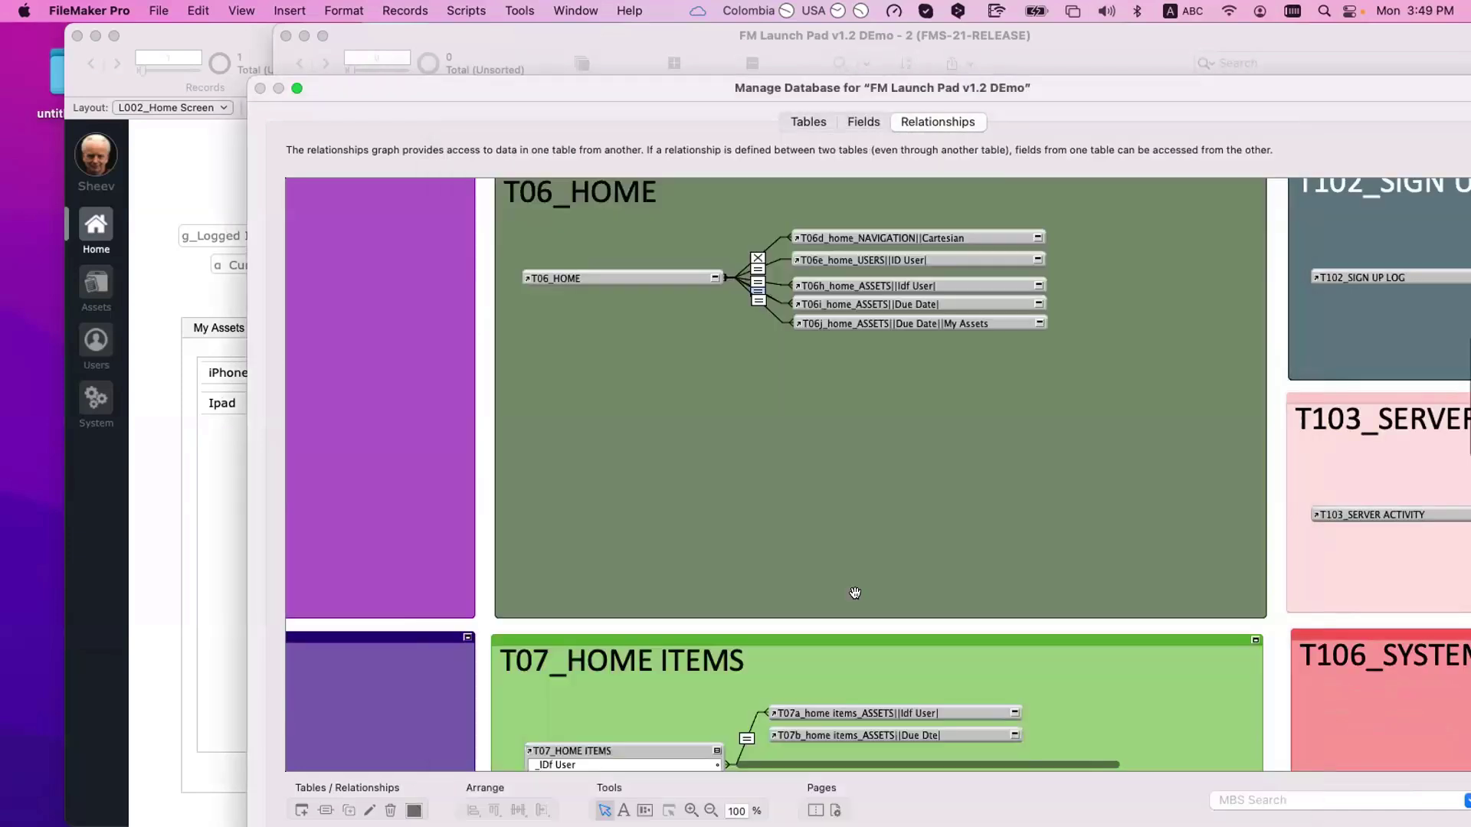
pyautogui.scroll(-5, 983, 533)
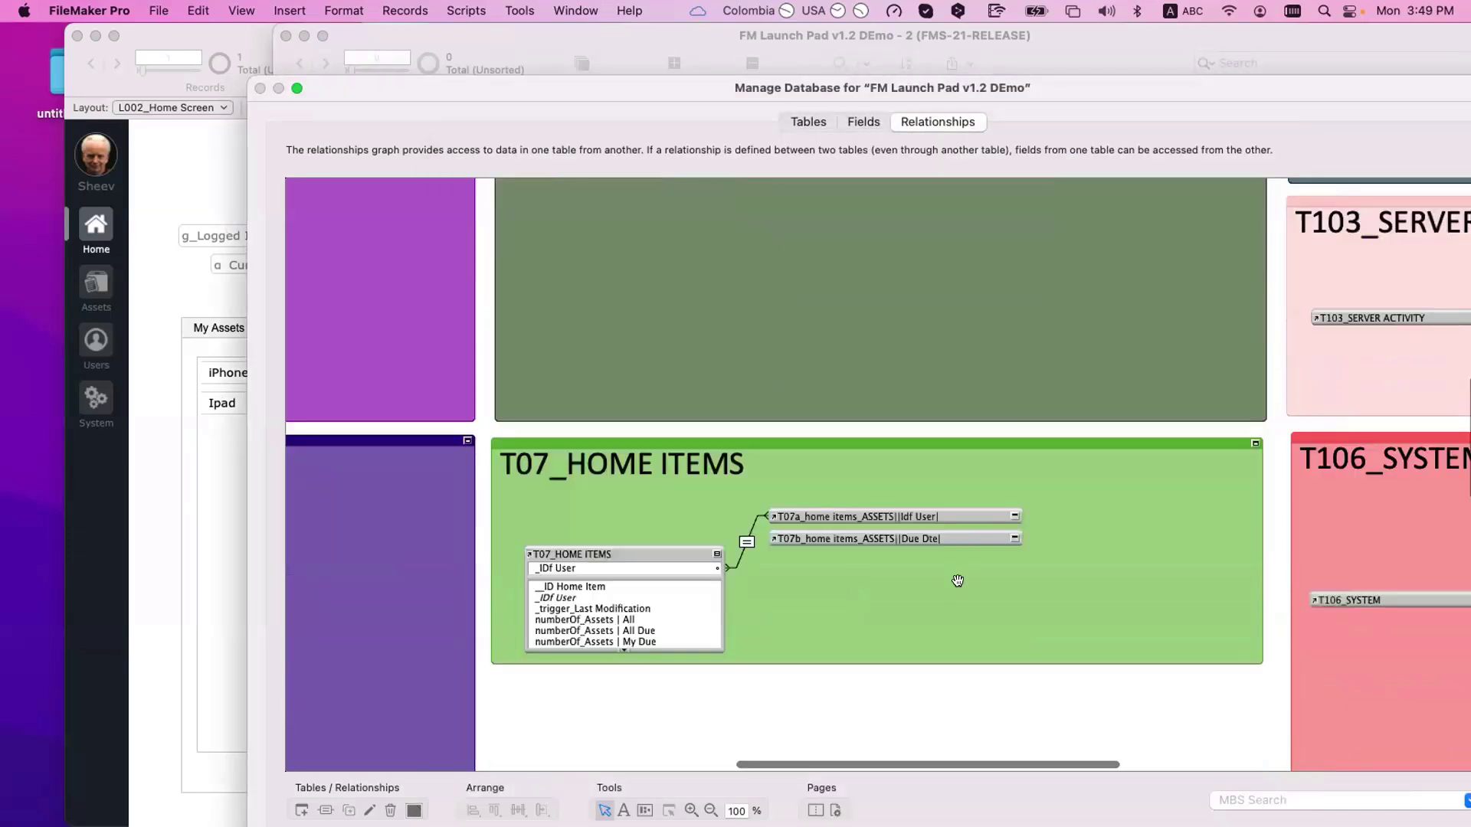
pyautogui.click(1013, 537)
pyautogui.scroll(-1, 682, 583)
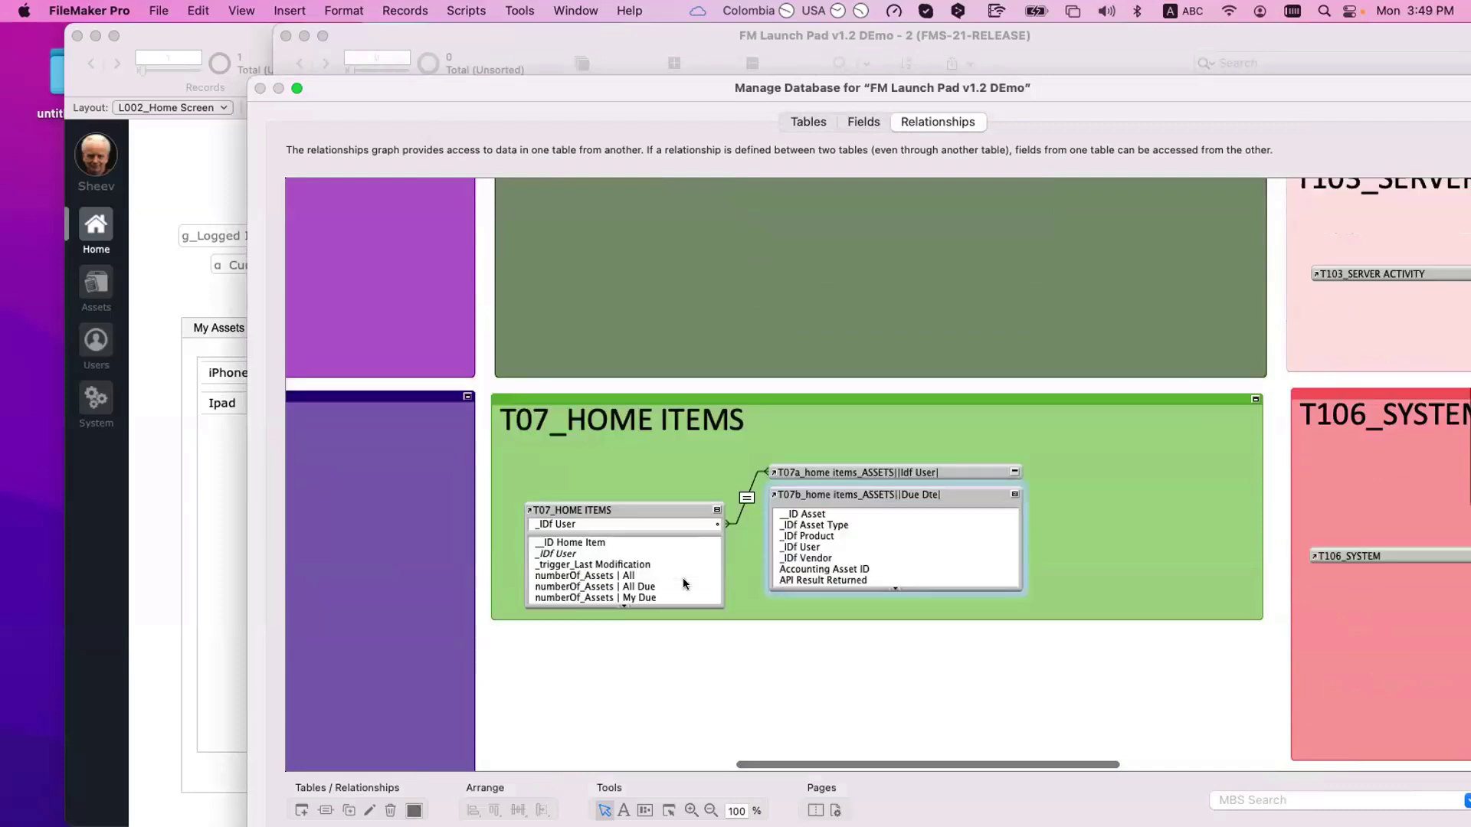
# - Copy the global date field g_Current Date from the HOME_Home table into the HOMI_Home Items table
pyautogui.click(863, 122)
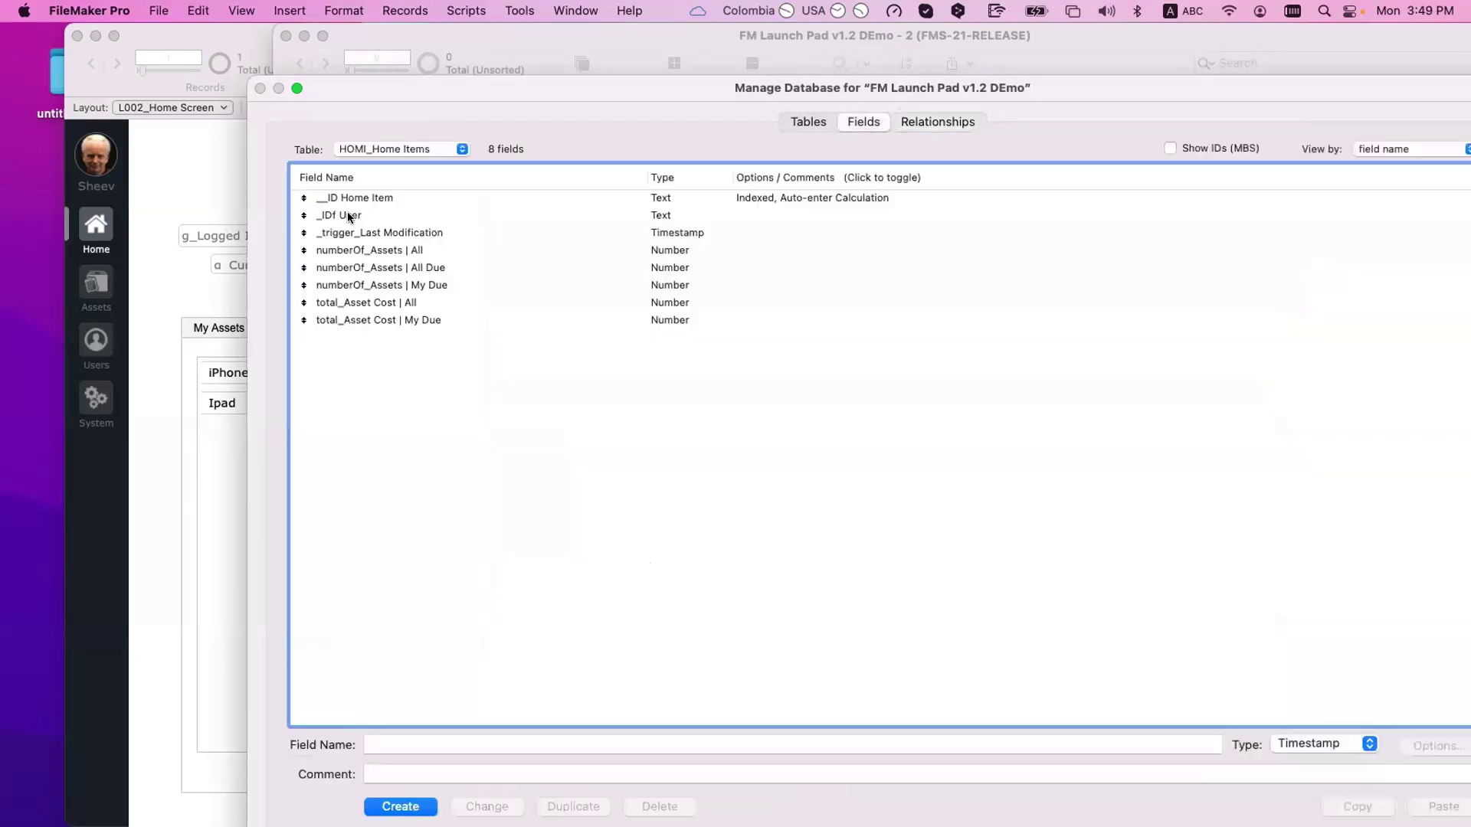
pyautogui.click(378, 145)
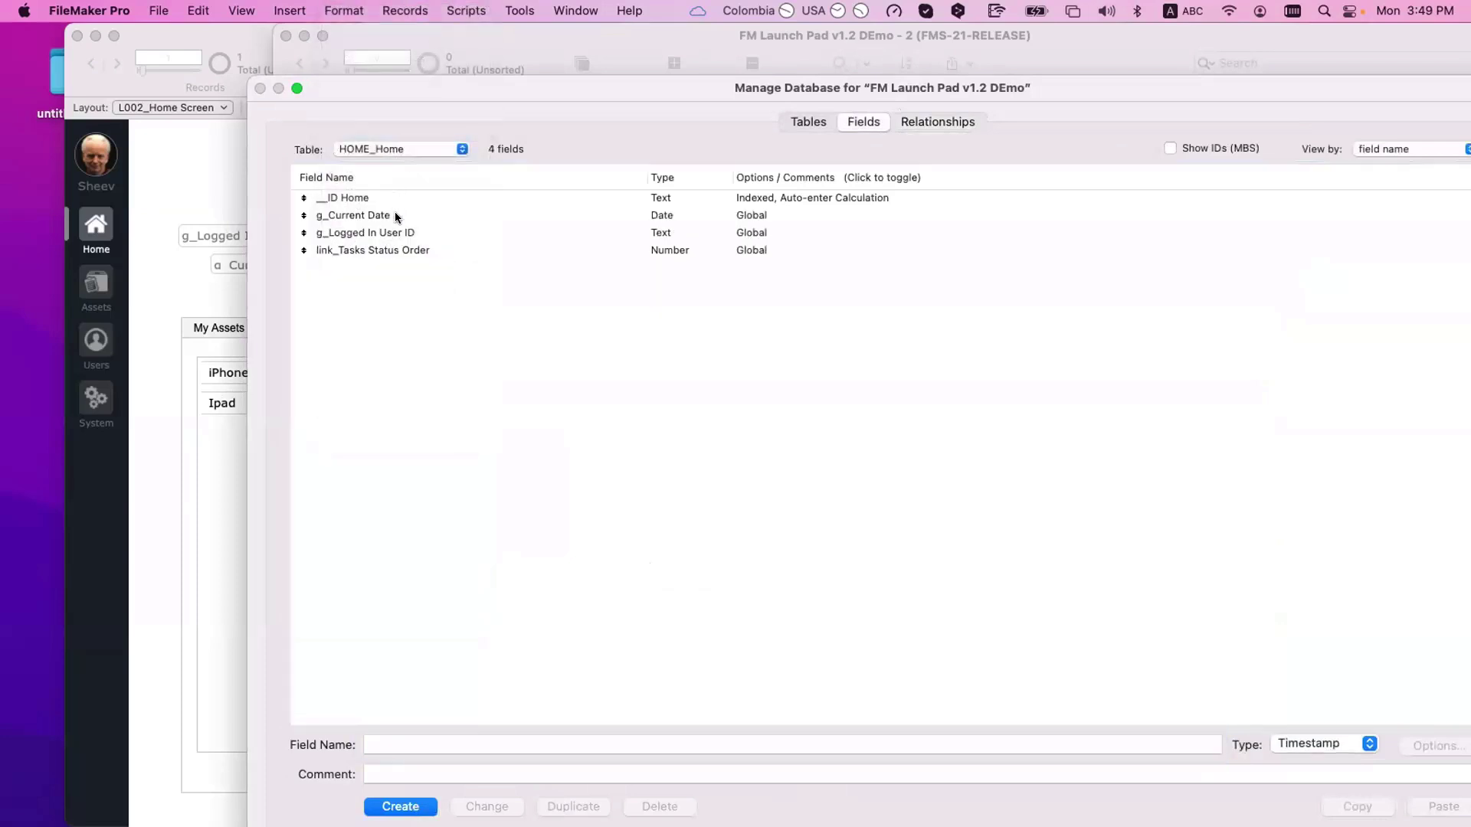
pyautogui.click(395, 215)
pyautogui.press('super+c')
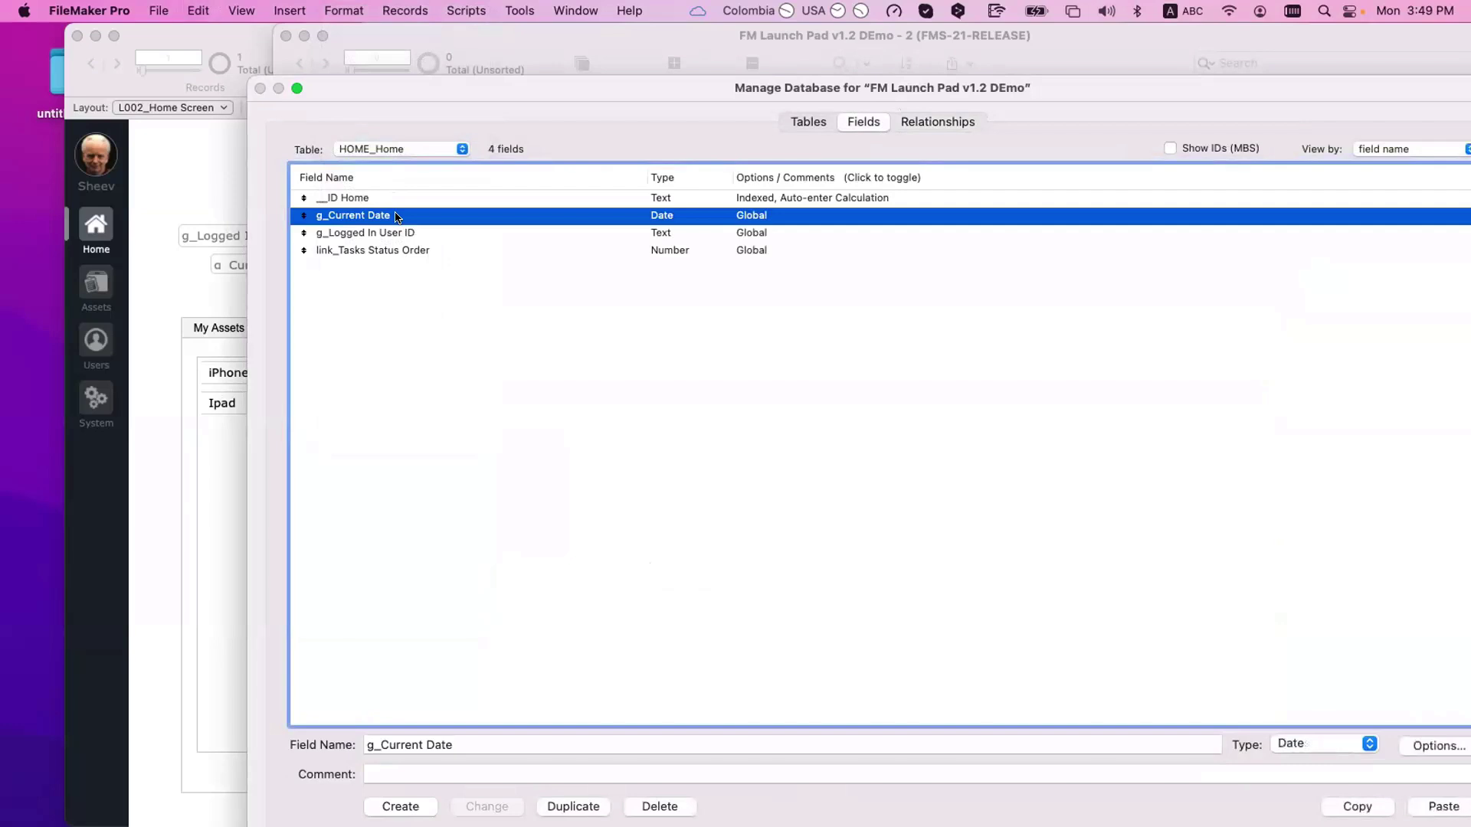
pyautogui.click(415, 155)
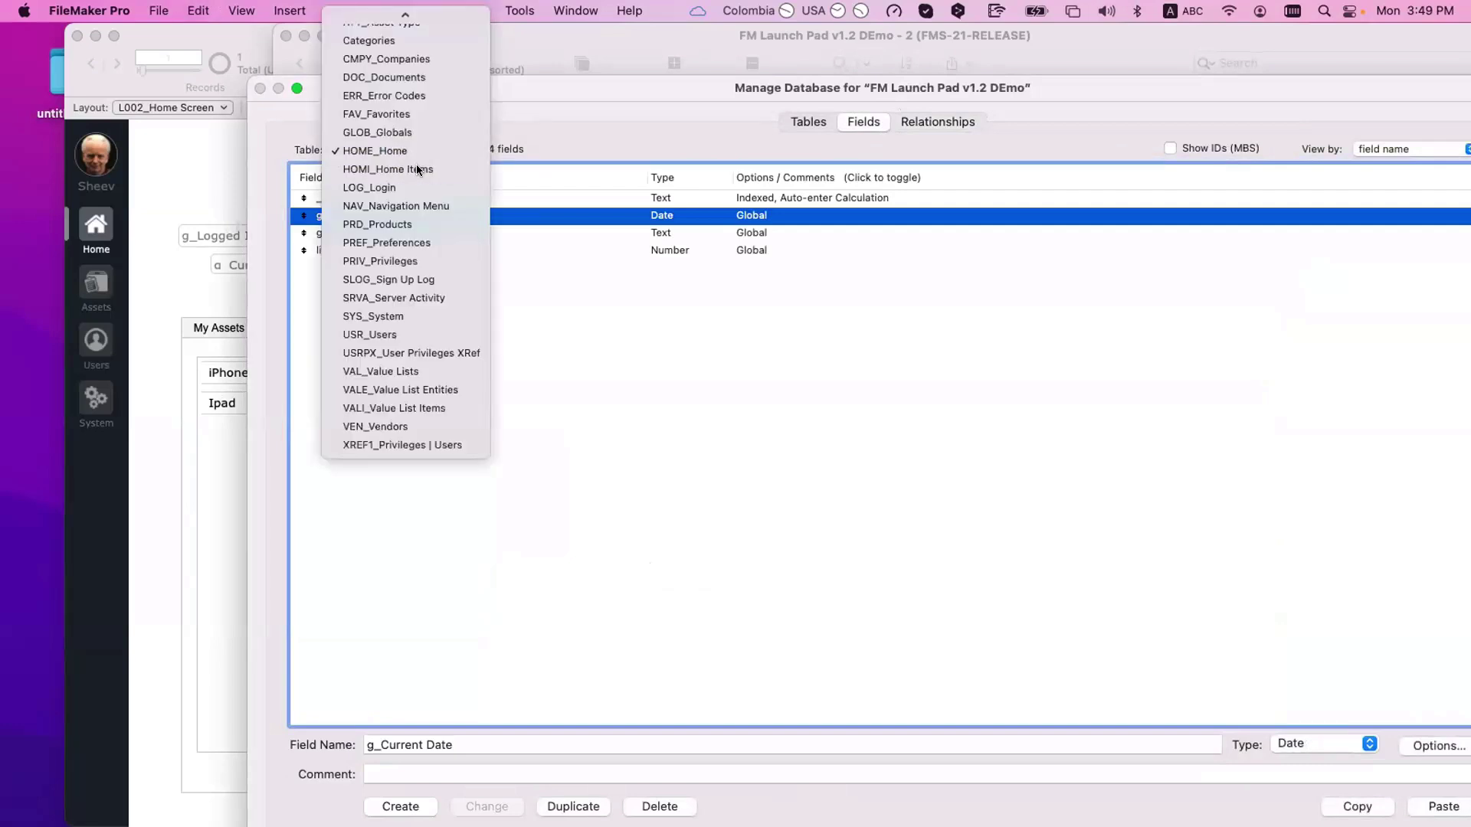
pyautogui.click(416, 163)
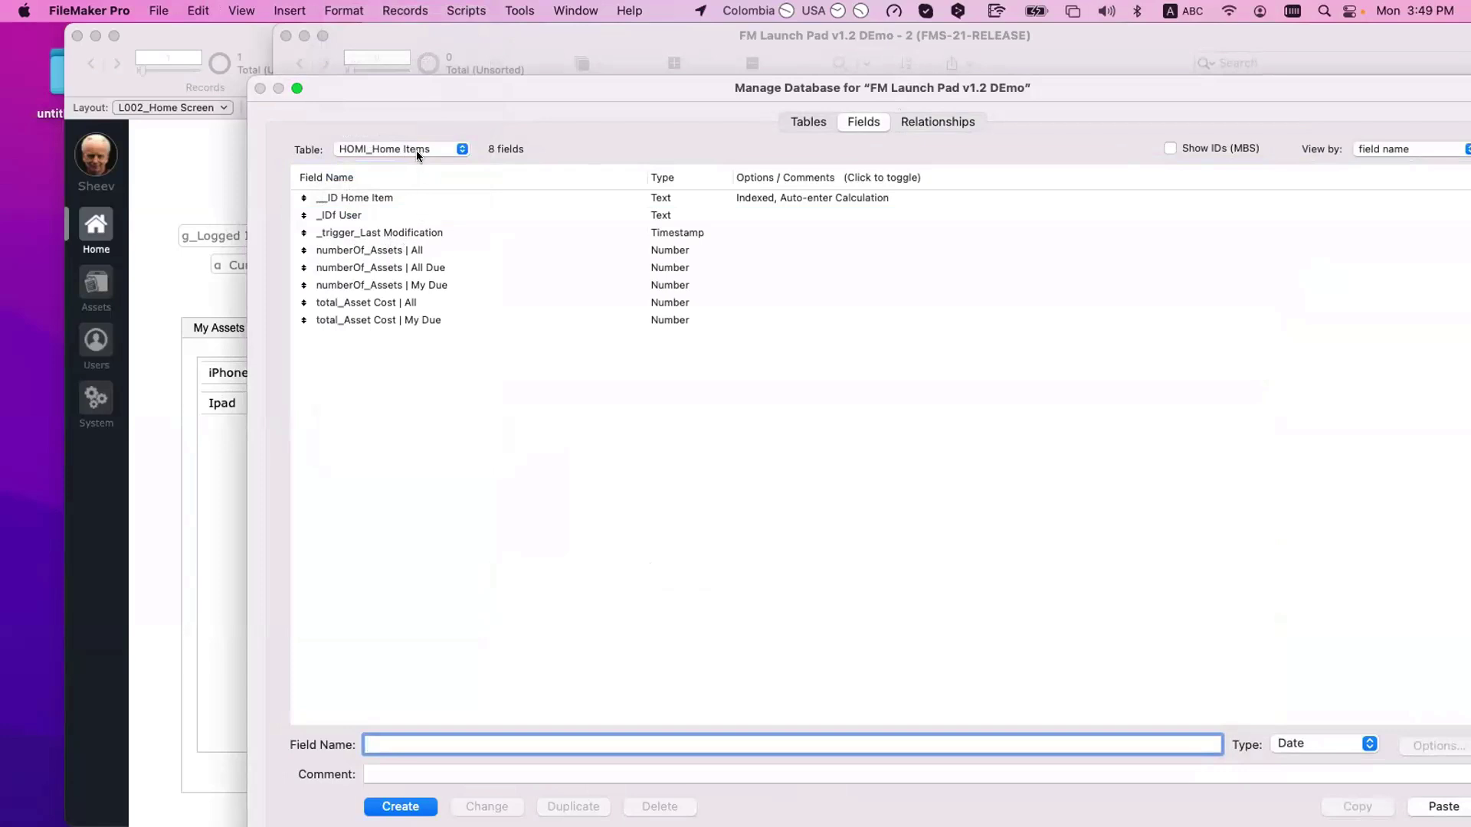
pyautogui.click(373, 233)
pyautogui.press('super+v')
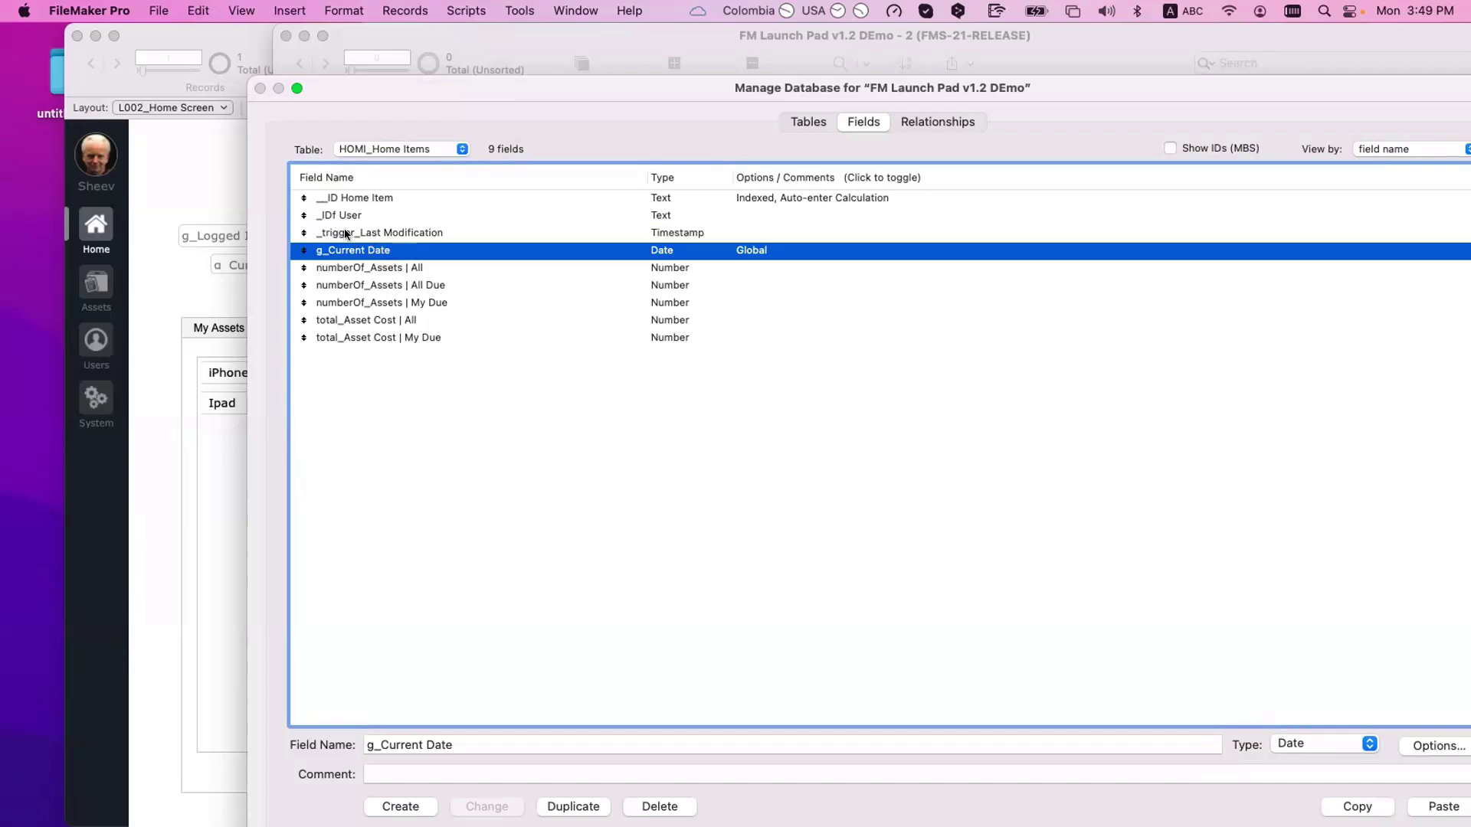
# - Highlight the numberOf_Assets | All and total_Asset Cost | All fields in the HOMI_Home Items table
pyautogui.click(404, 270)
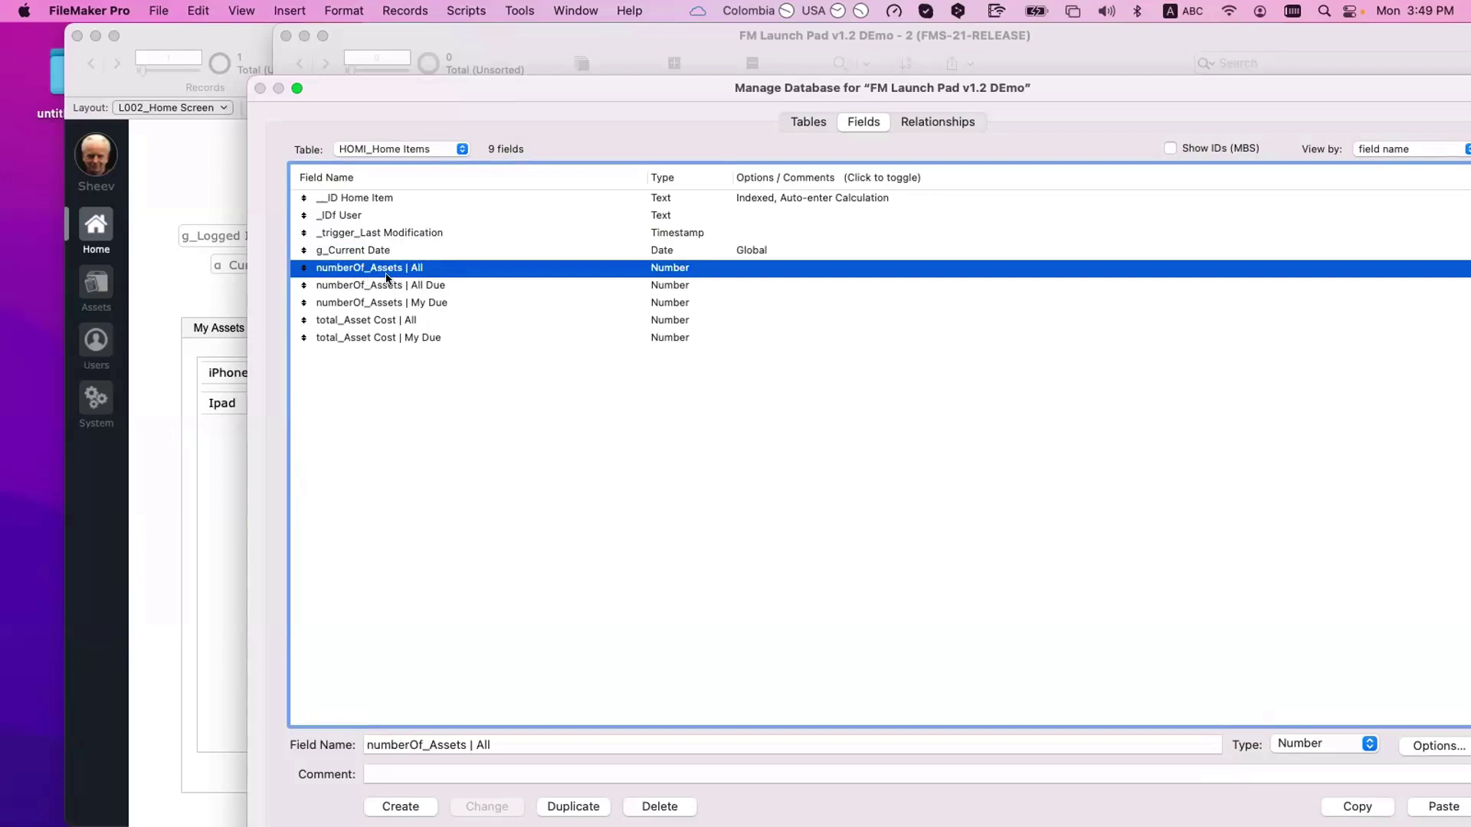
pyautogui.keyDown('super'); pyautogui.click(419, 320); pyautogui.keyUp('super')
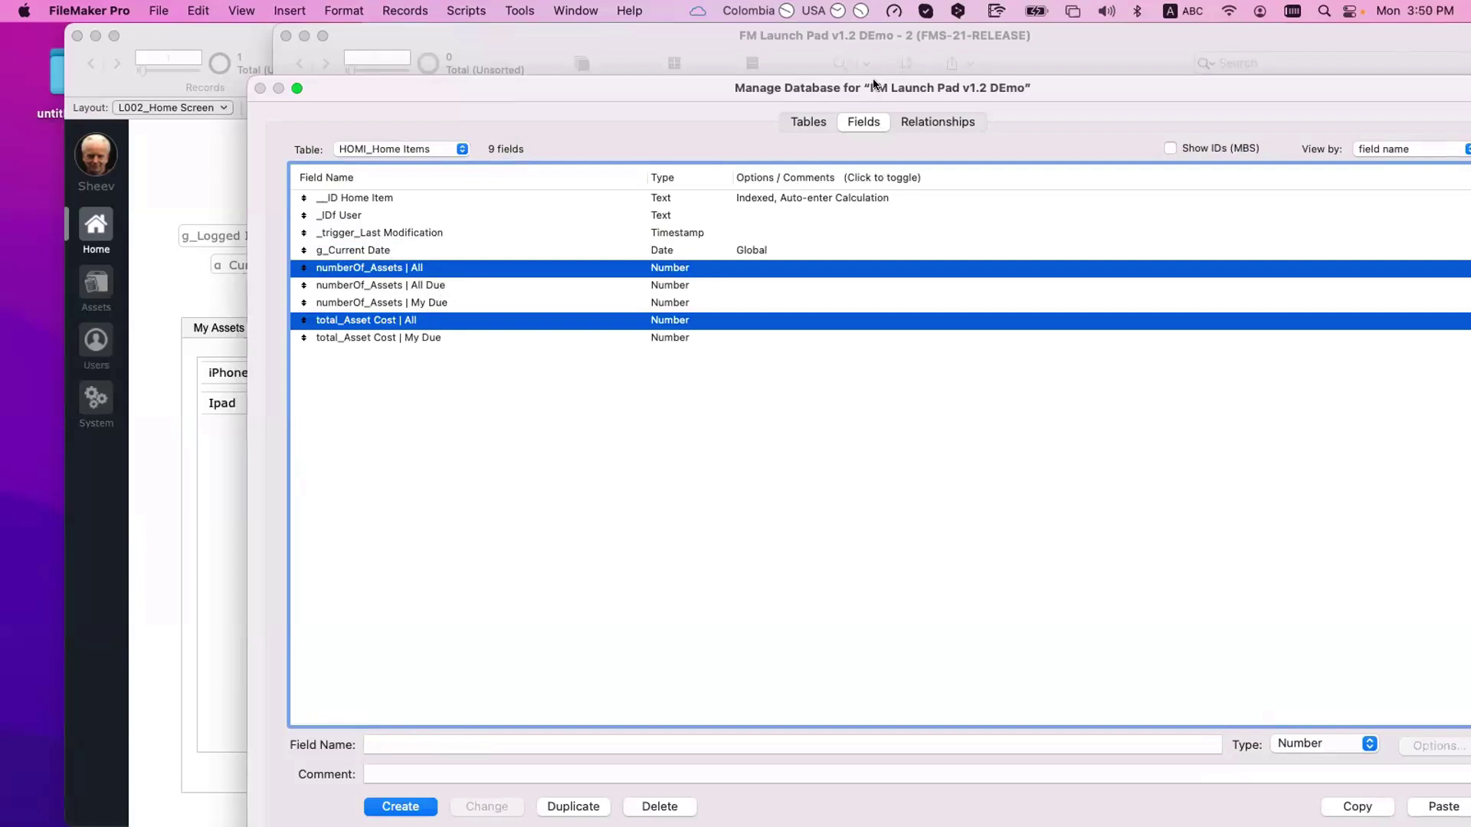
# - Collapse the T07b_home items_ASSETS||Due Dte| occurrence in the T07_HOME ITEMS group and save the database changes
pyautogui.moveTo(873, 83); pyautogui.dragTo(767, 55)
pyautogui.click(832, 93)
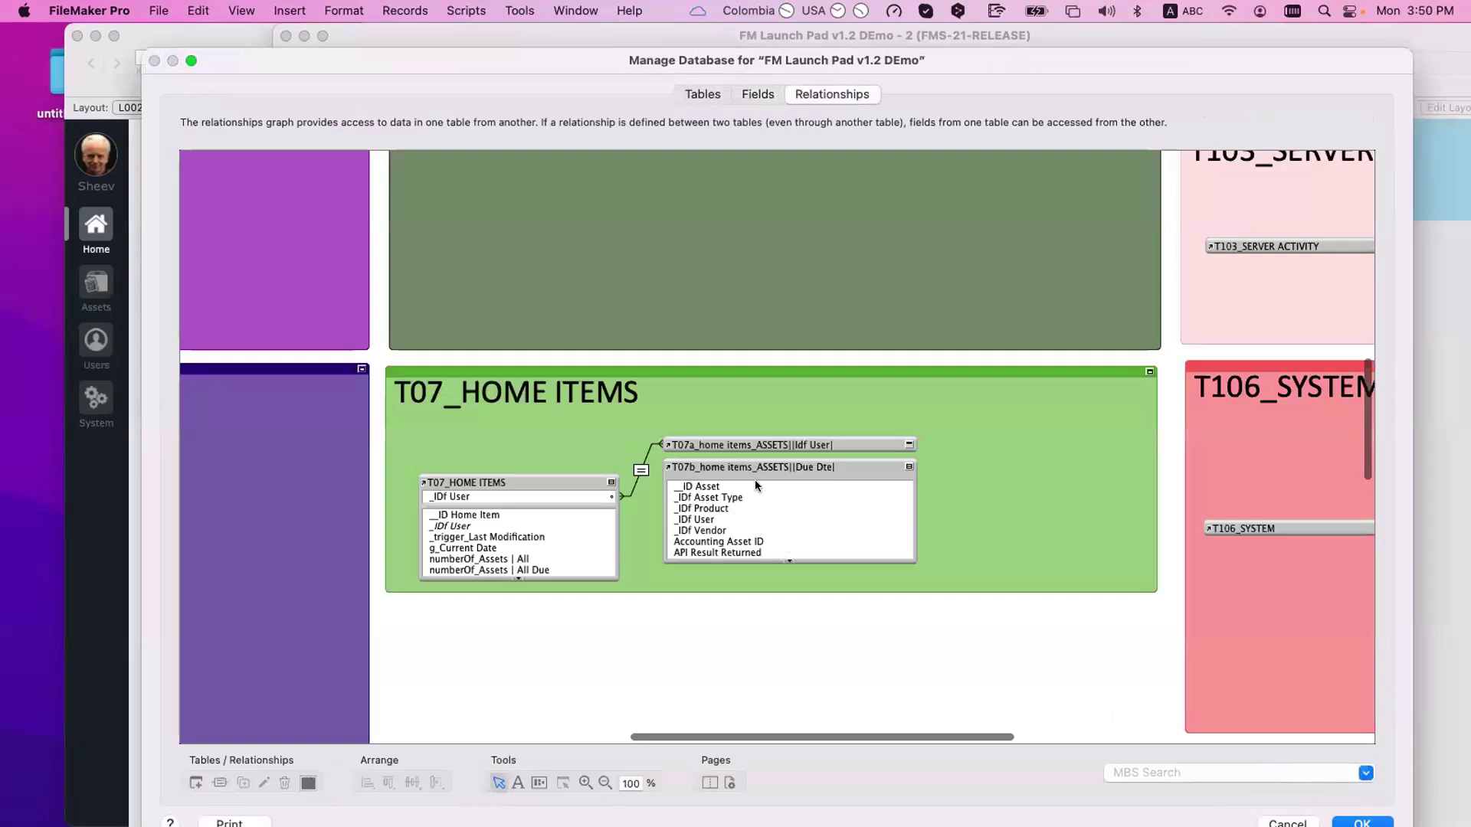
pyautogui.click(910, 444)
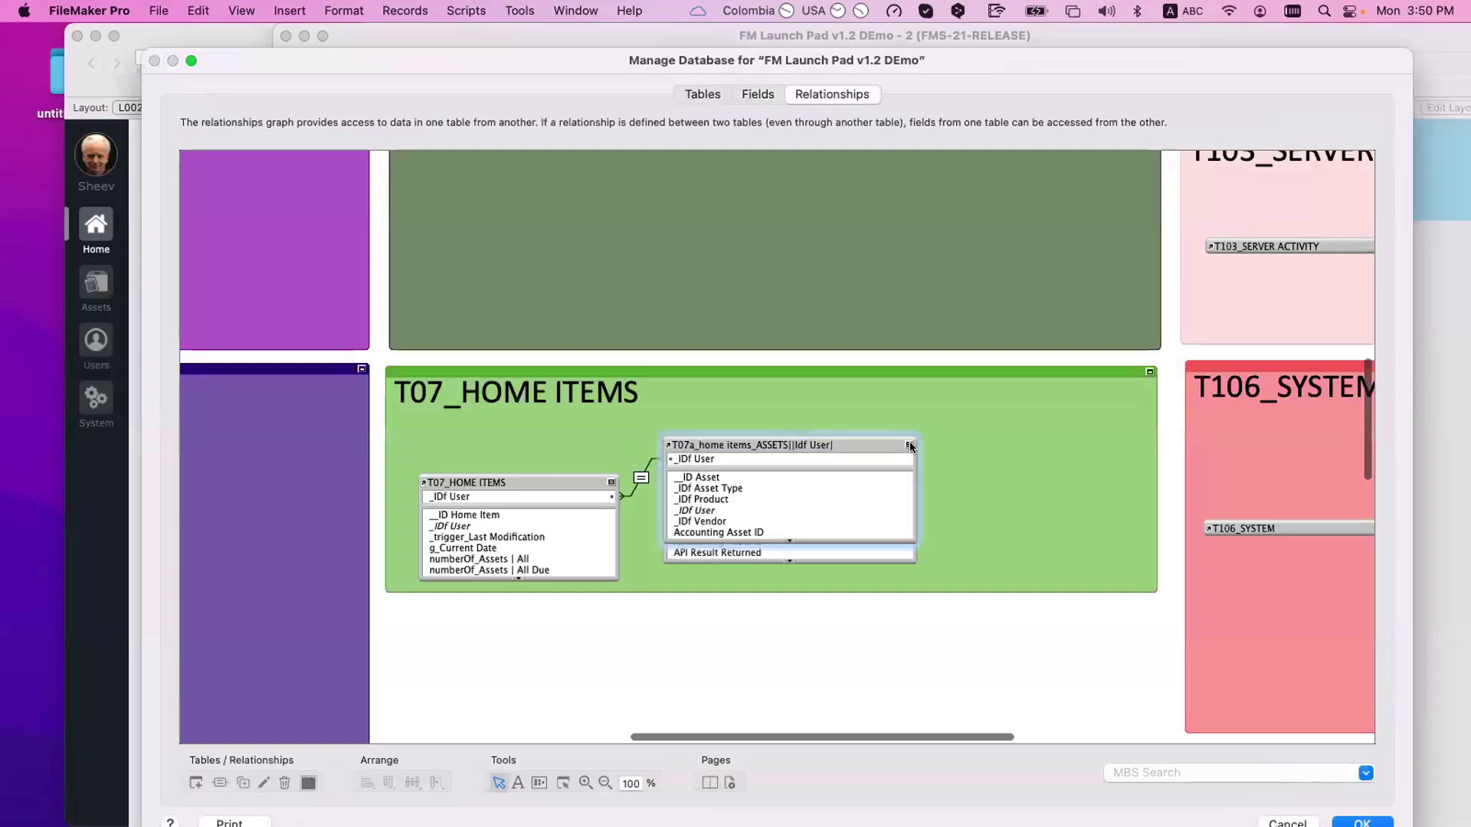
pyautogui.click(908, 443)
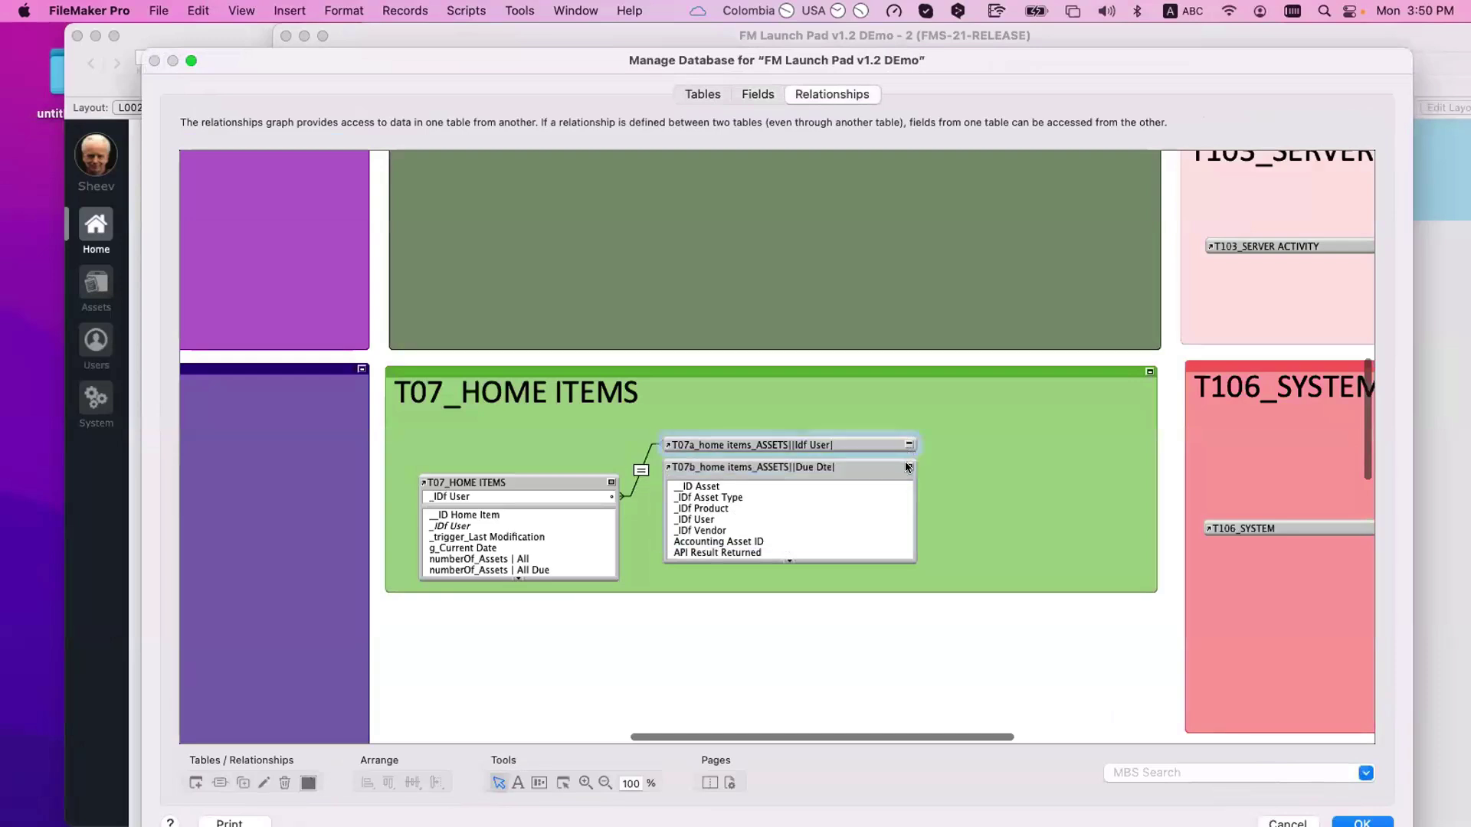
pyautogui.click(907, 465)
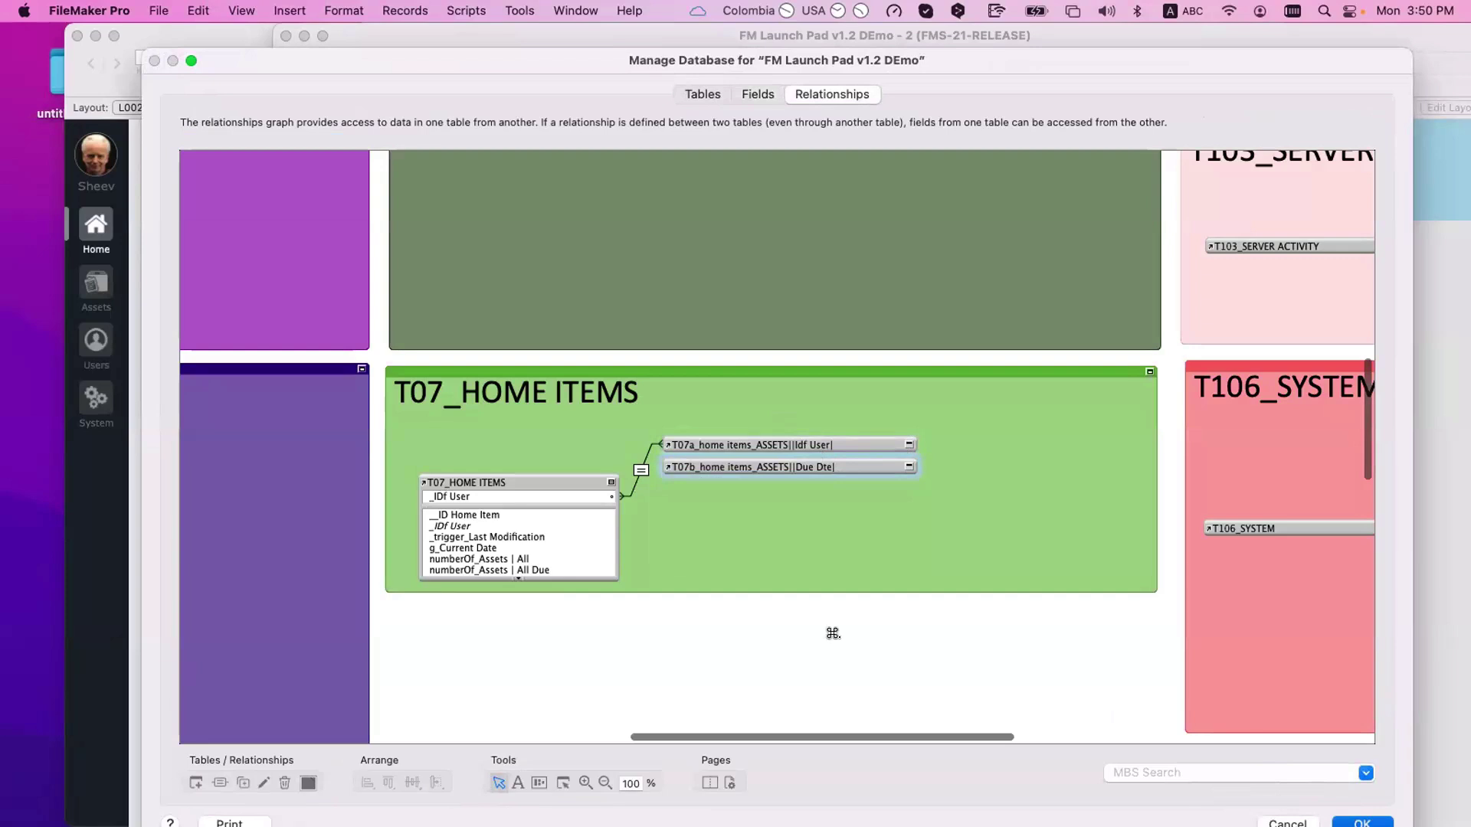
pyautogui.press('Return')
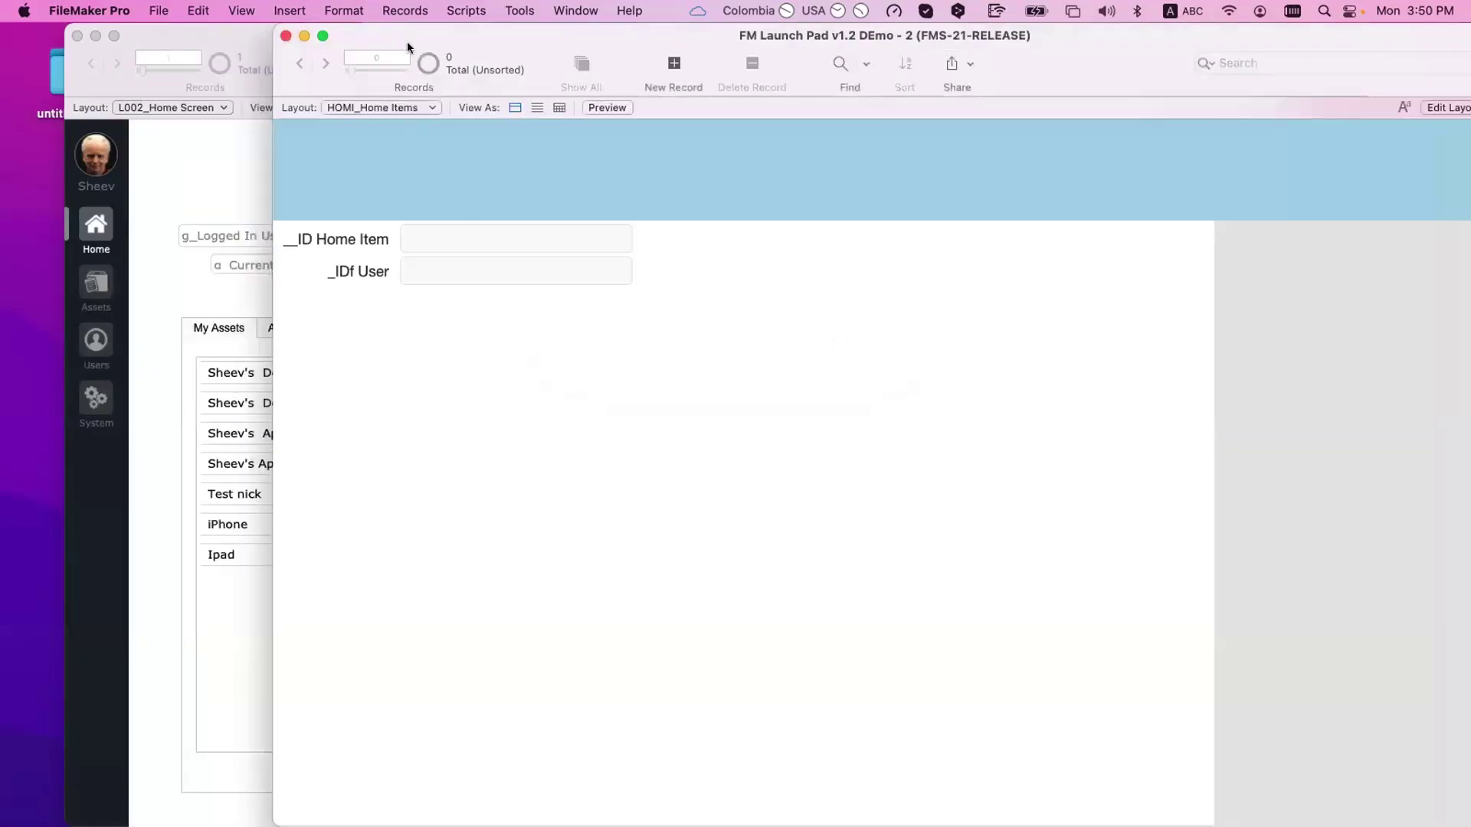
pyautogui.moveTo(434, 42); pyautogui.dragTo(453, 45)
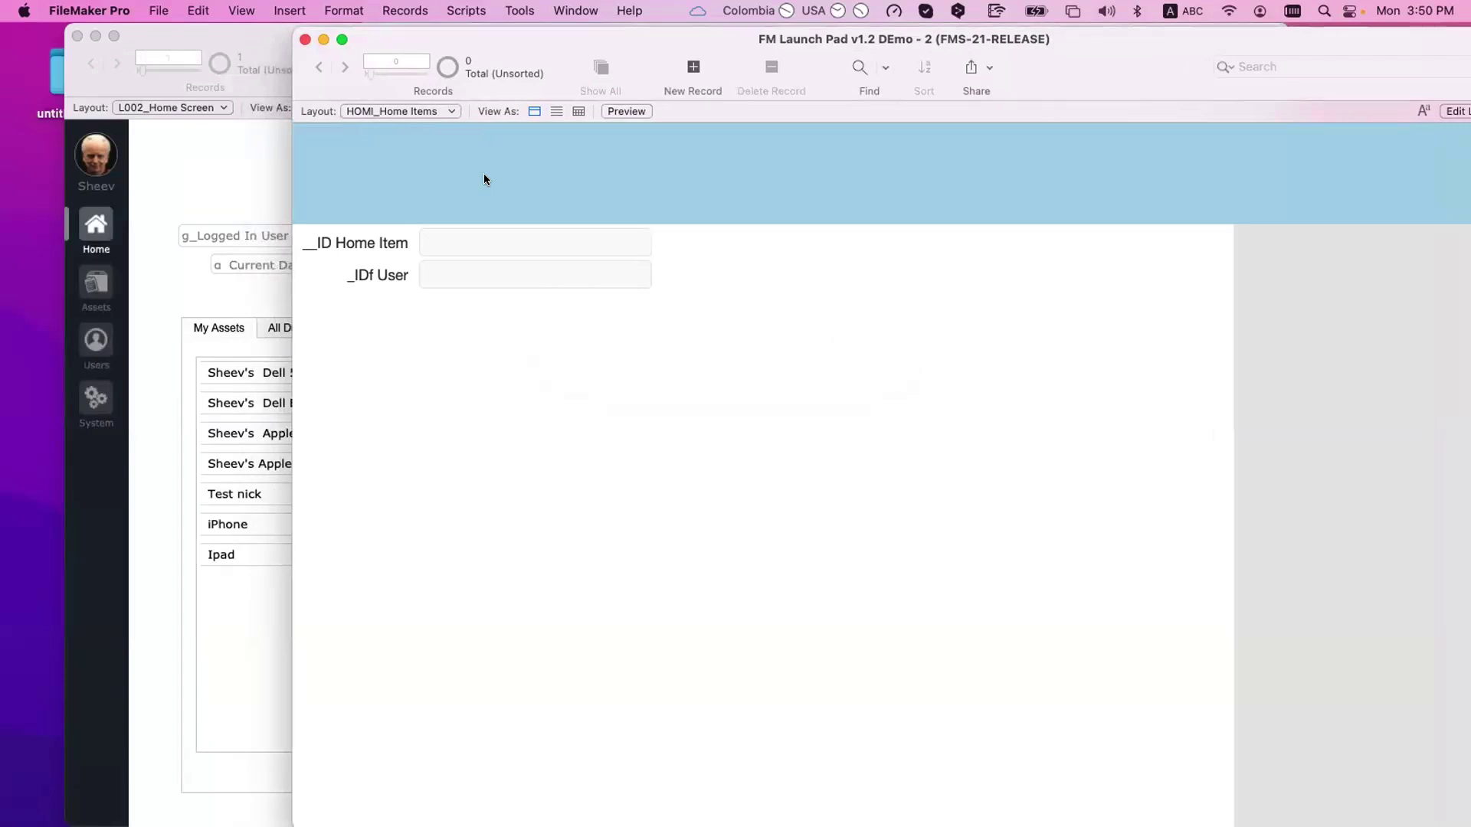
# - Reopen the HOMI_Home Items field definitions and select the _trigger_Last Modification field
pyautogui.press('super+shift+d')
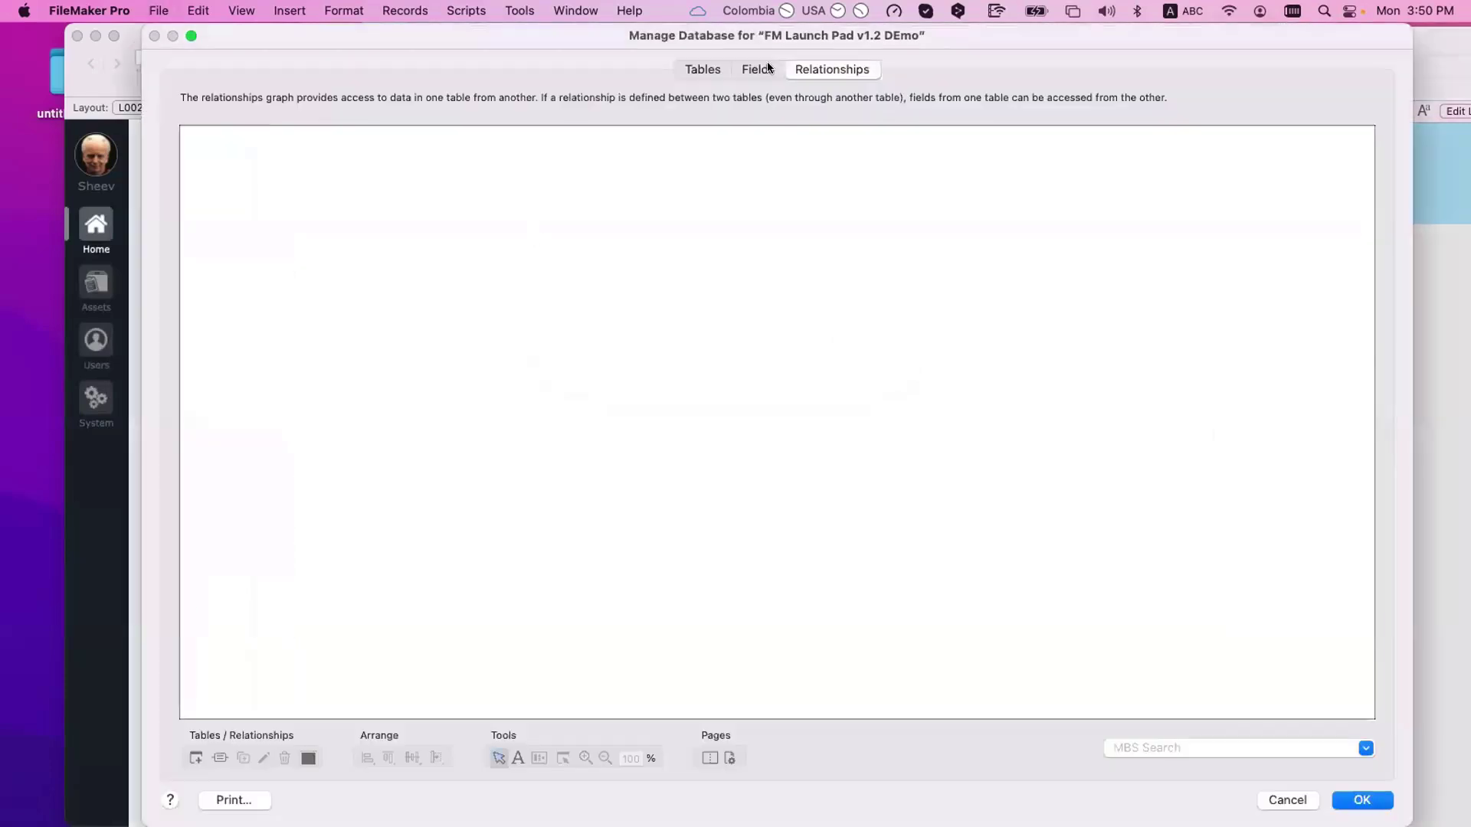
pyautogui.click(758, 69)
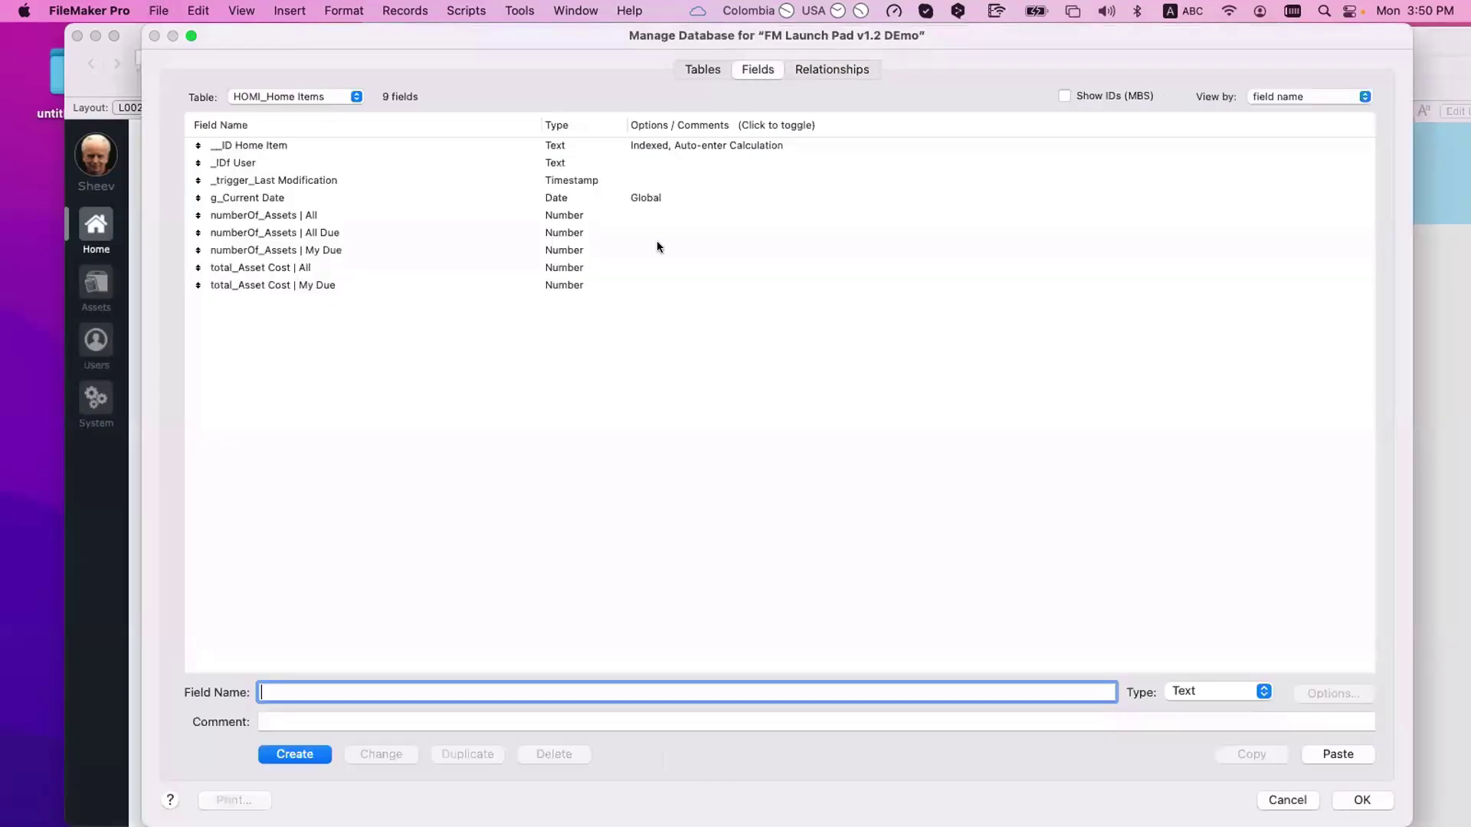
pyautogui.click(306, 181)
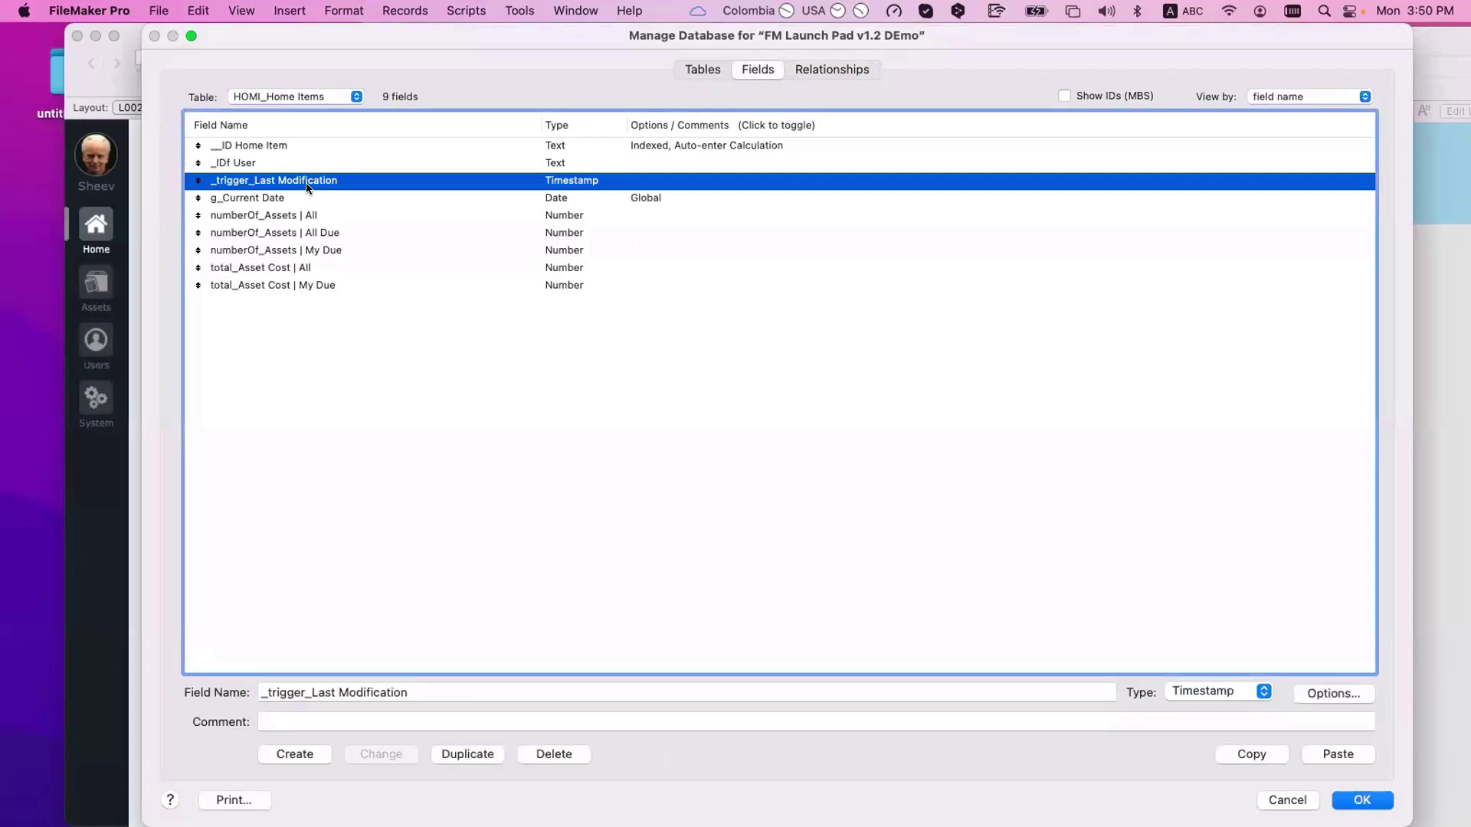
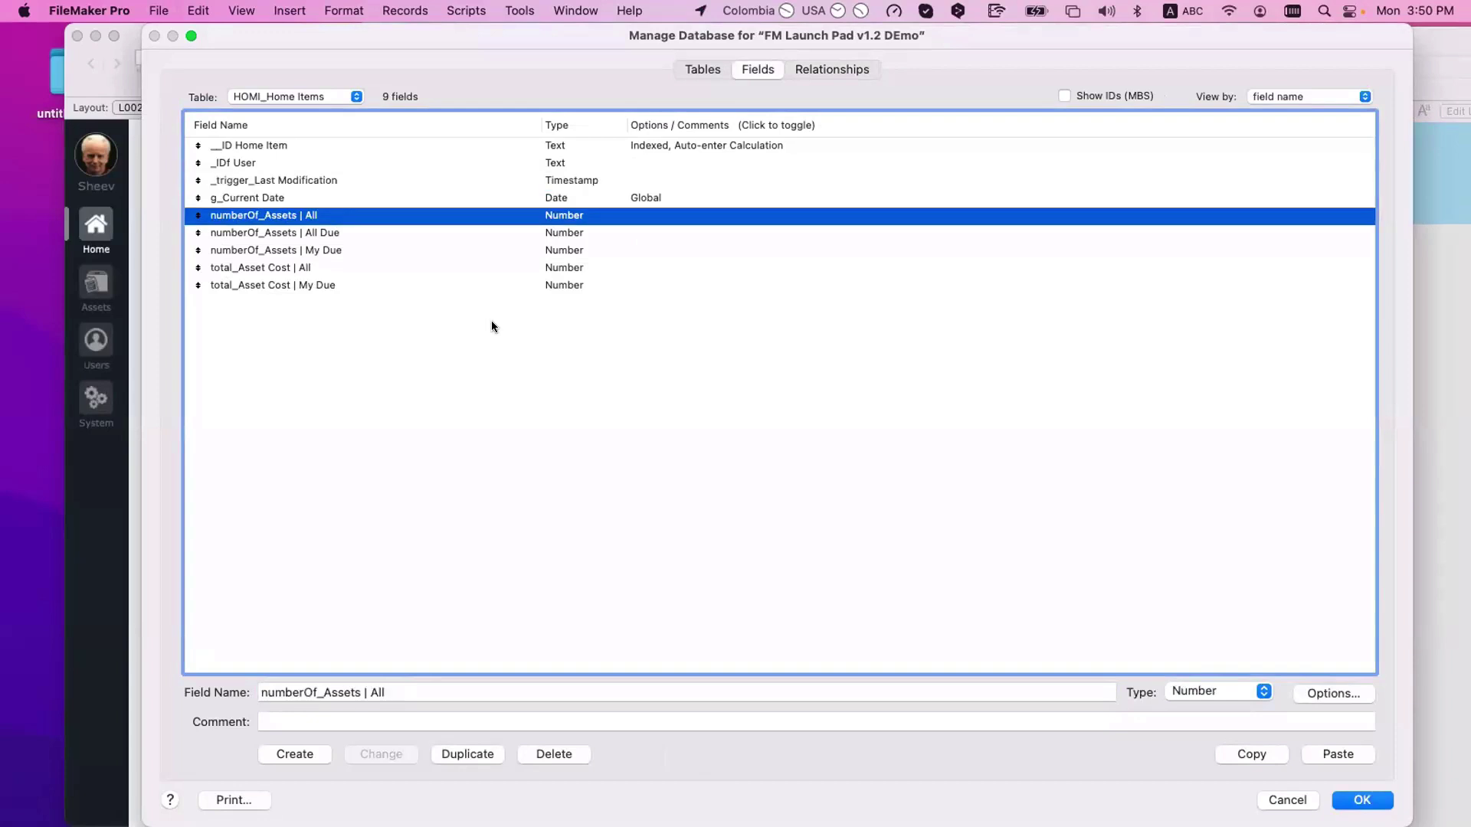
pyautogui.press('super+o')
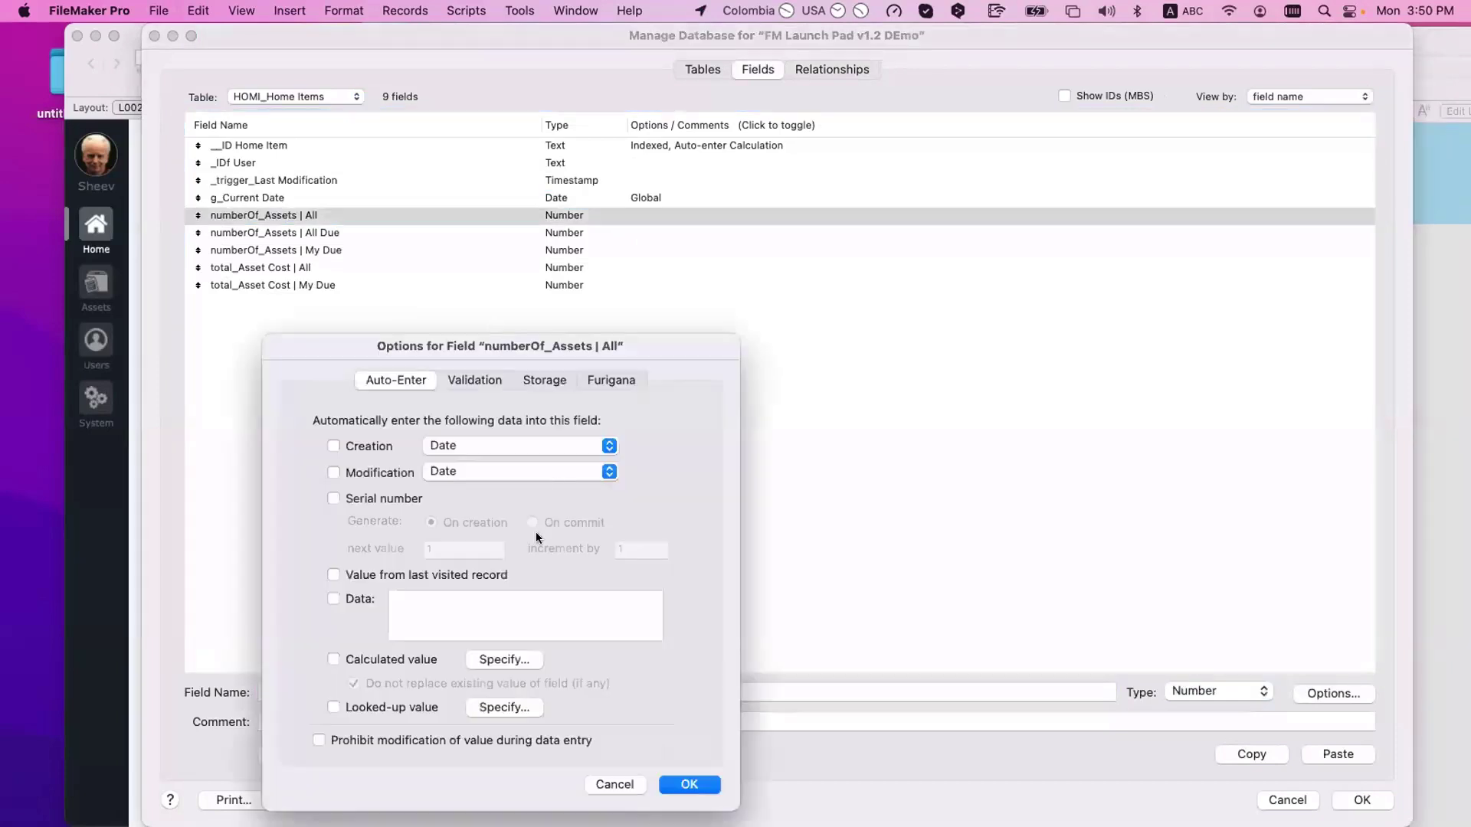
pyautogui.click(512, 659)
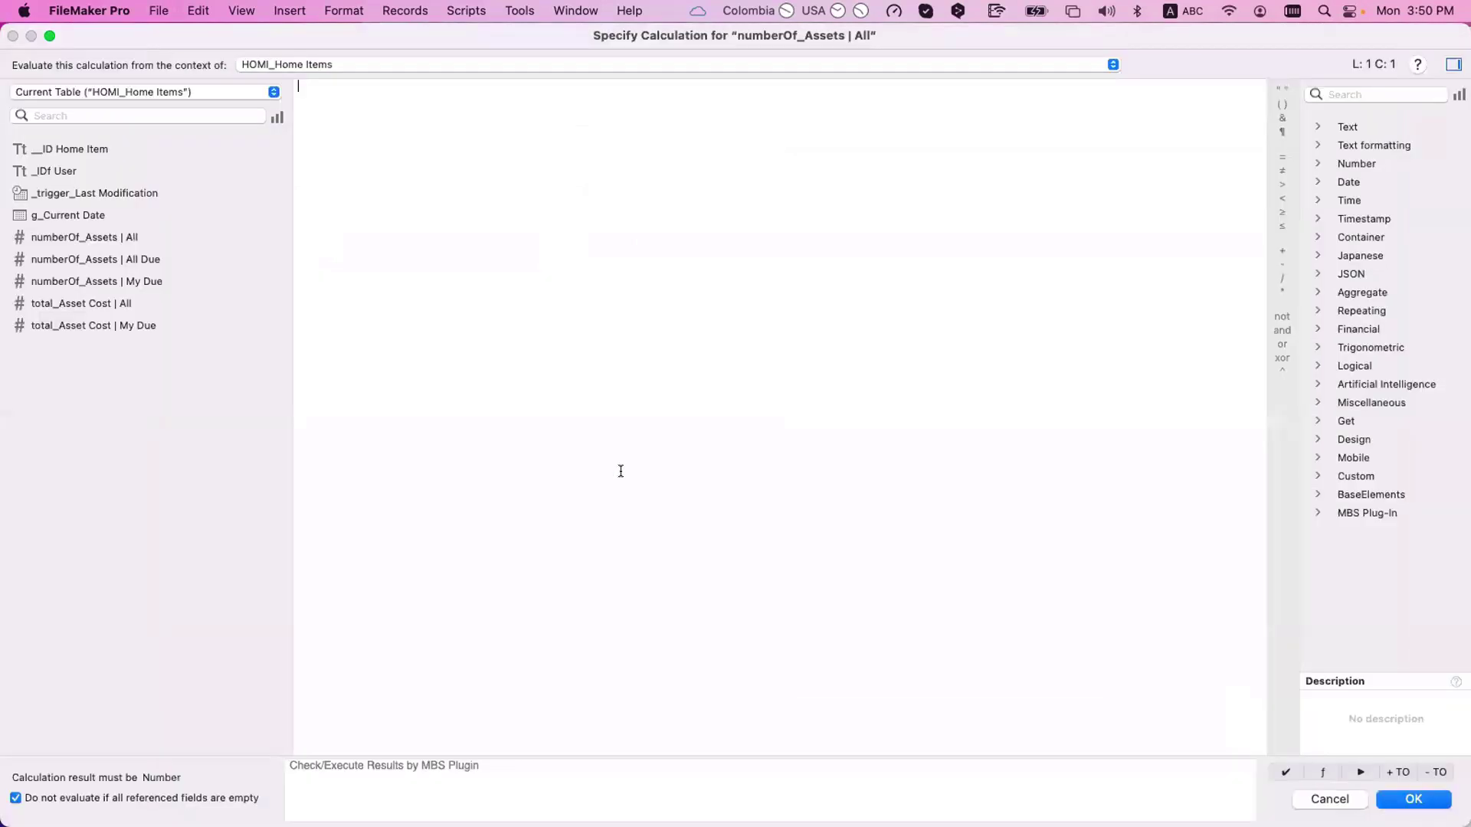
pyautogui.press('Escape')
pyautogui.press('Escape')
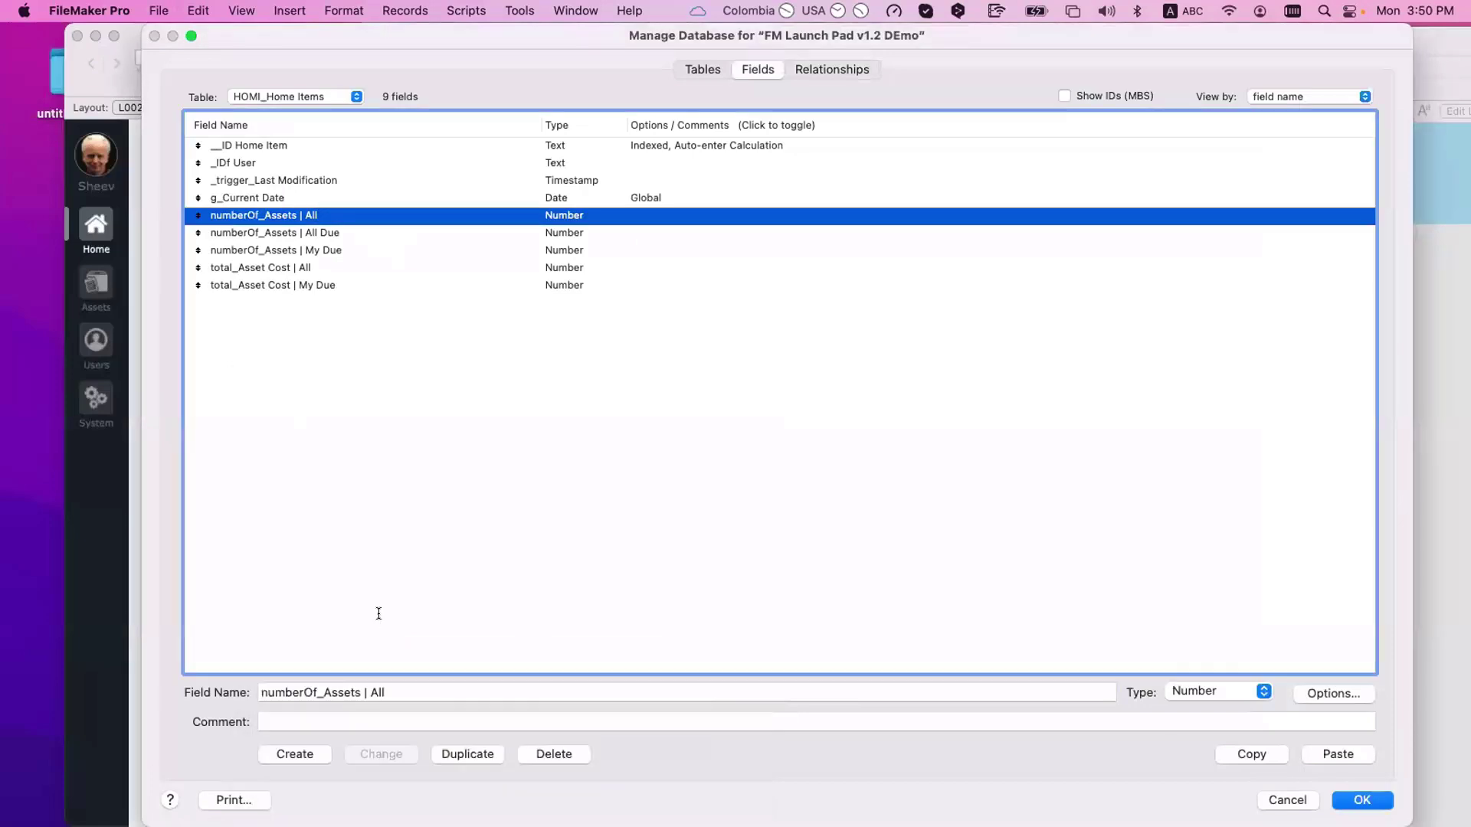
# - Rename the numberOf_Assets | All field in the HOMI_Home Items table to numberOf_Assets | All My
pyautogui.click(406, 689)
pyautogui.write('My')
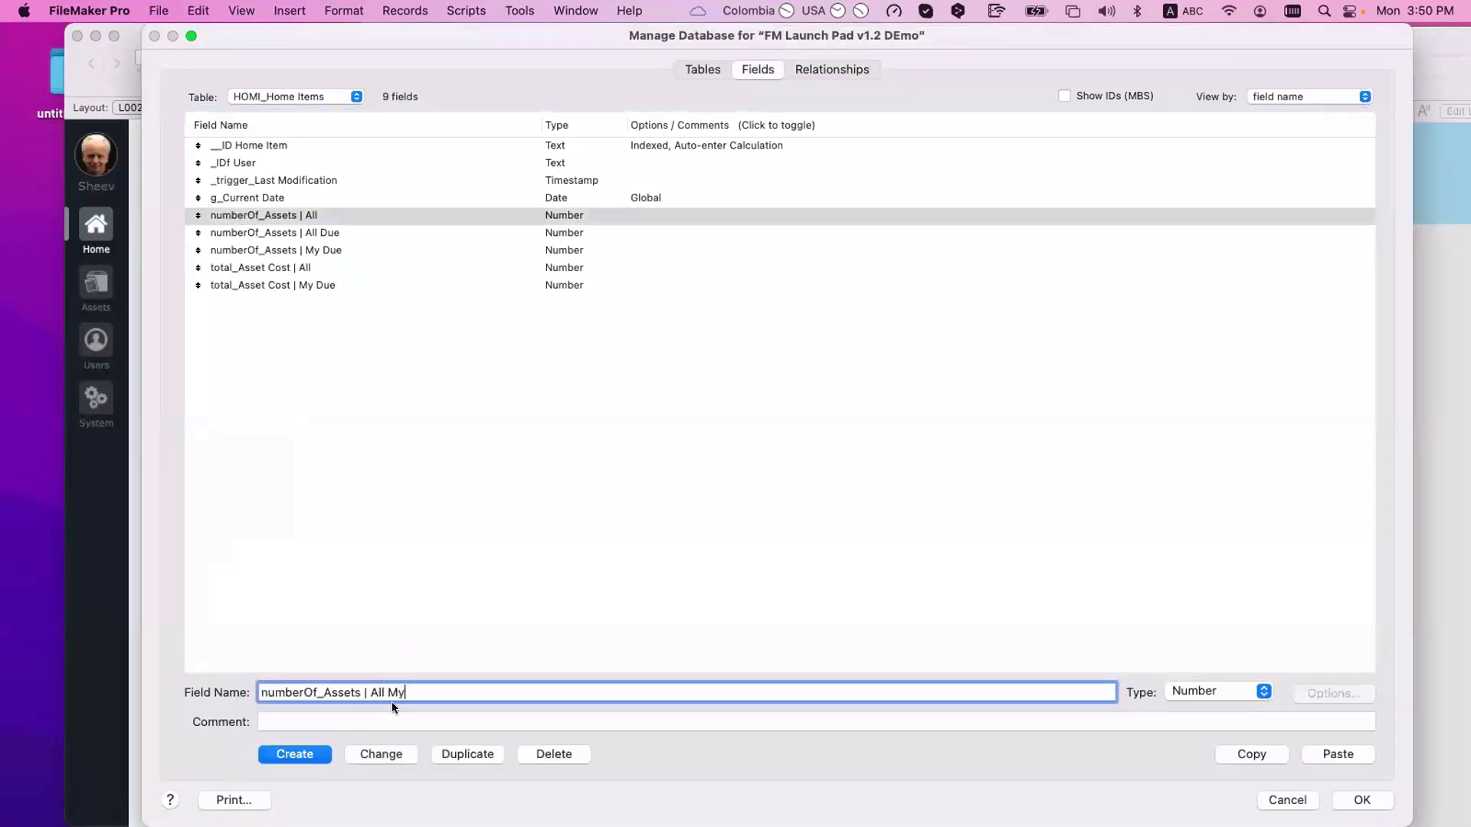
pyautogui.click(380, 754)
pyautogui.click(339, 230)
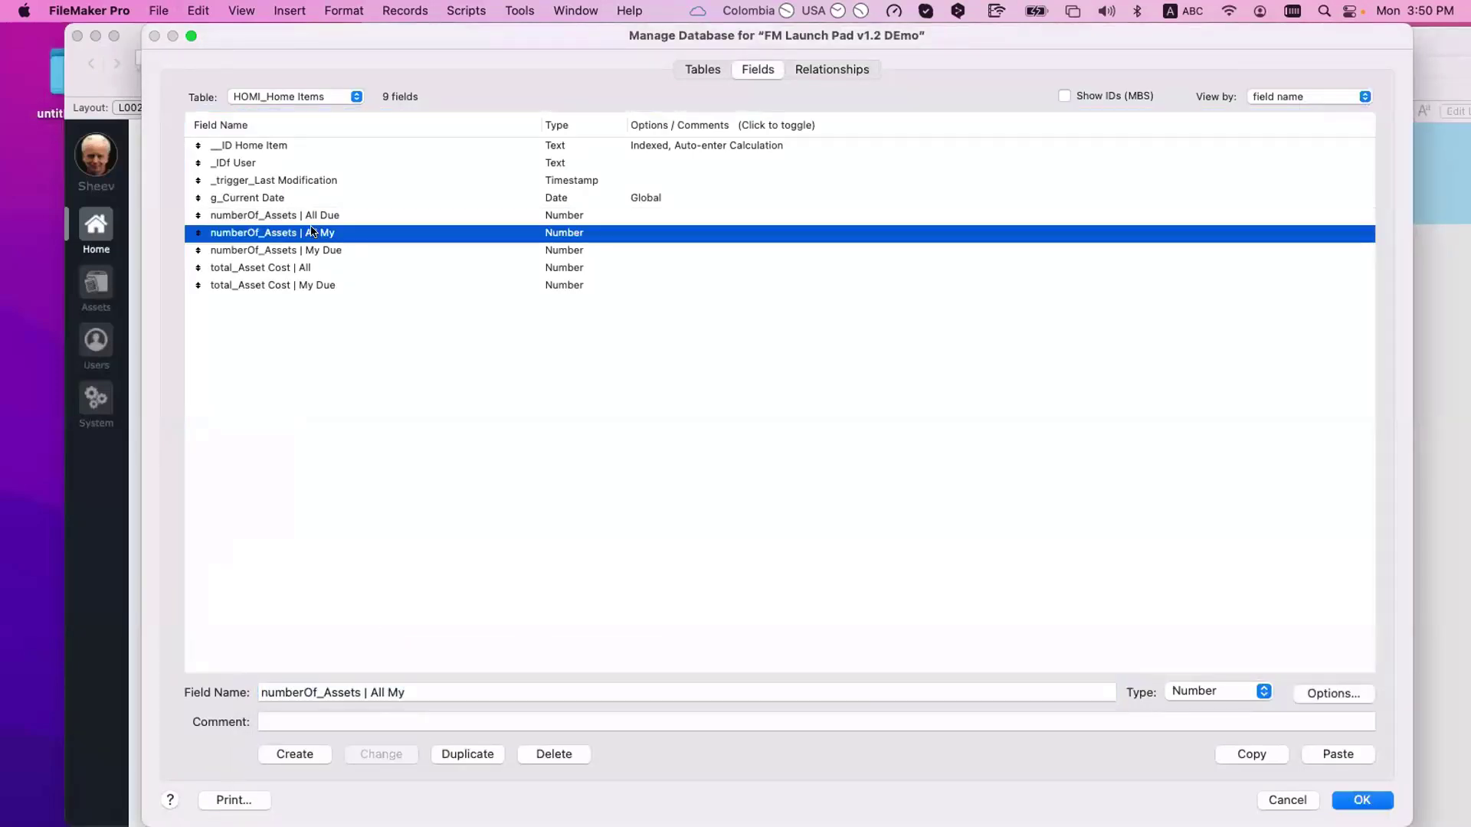
# - Start an auto-enter calculation for numberOf_Assets | All My with a Let function declaring trigger = _trigger_Last Modification
pyautogui.doubleClick(350, 232)
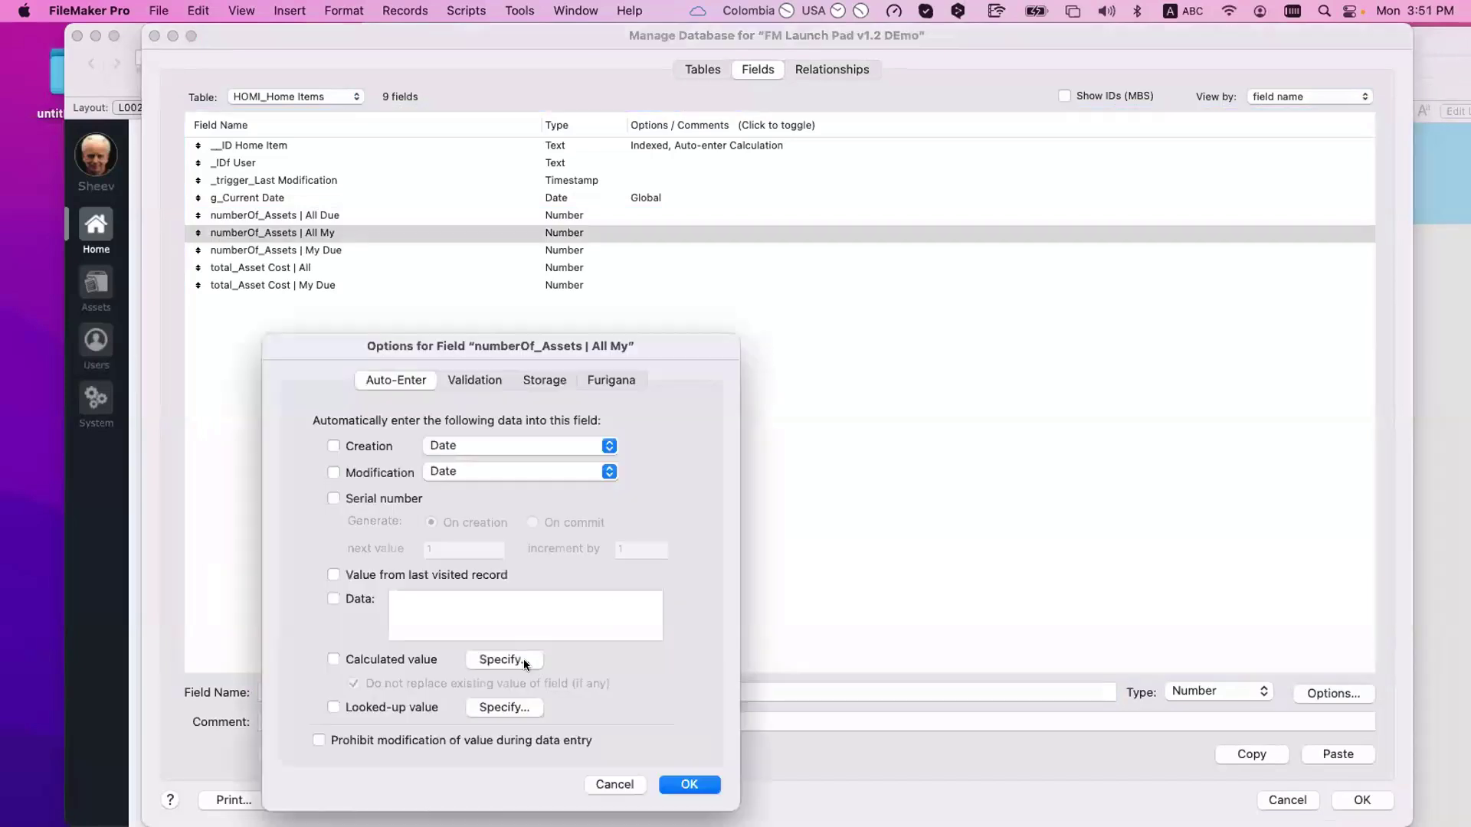
pyautogui.click(504, 659)
pyautogui.write('le')
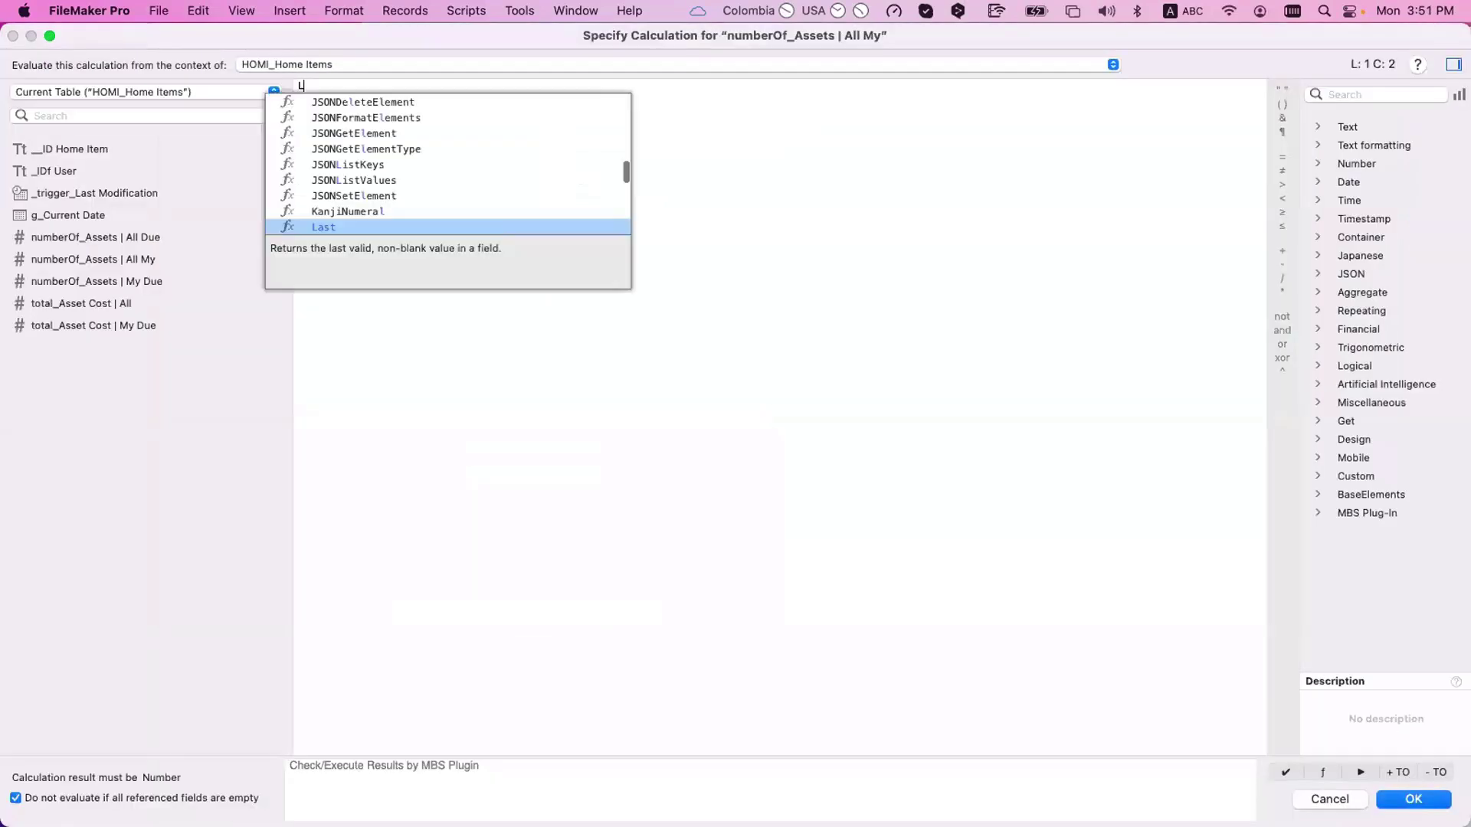
pyautogui.press('Return')
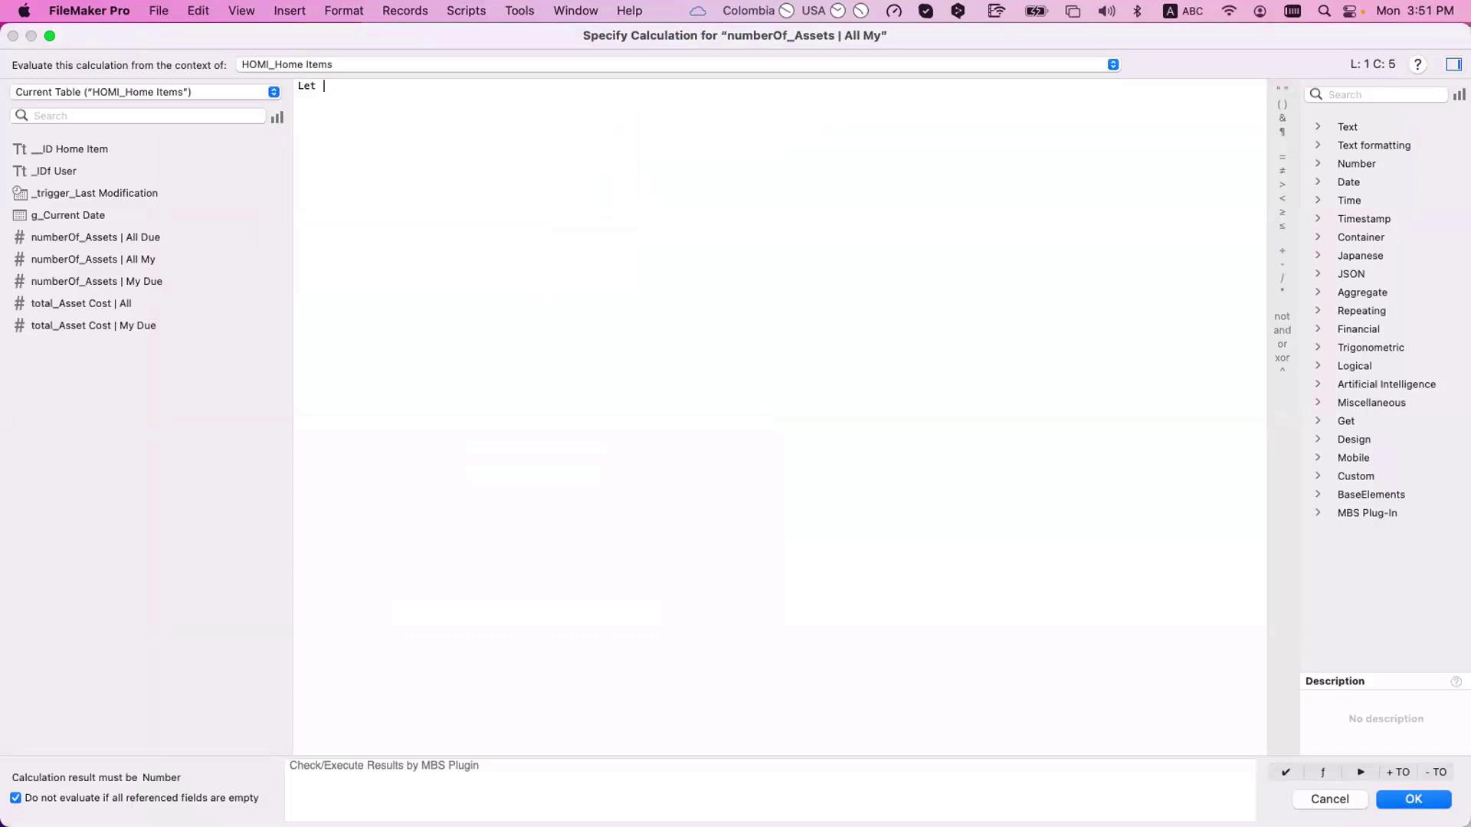
pyautogui.press('Return')
pyautogui.press('Tab')
pyautogui.write('trigger =')
pyautogui.doubleClick(162, 193)
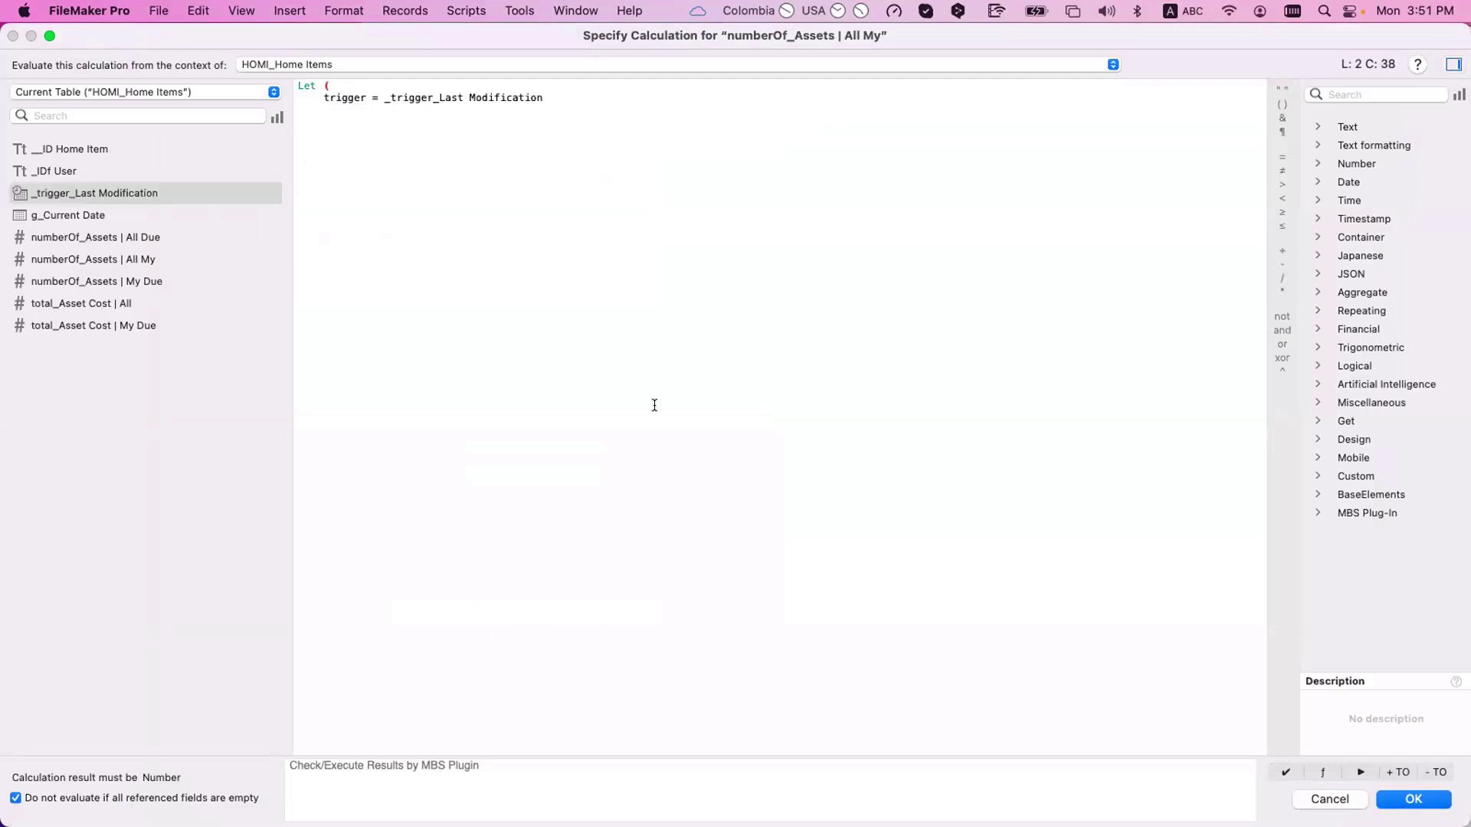
pyautogui.write(';')
# - Insert a Count function as the Let result, separated from the trigger declaration by a blank line
pyautogui.press('Return')
pyautogui.press('Return')
pyautogui.press('Tab')
pyautogui.write('Count')
pyautogui.press('Return')
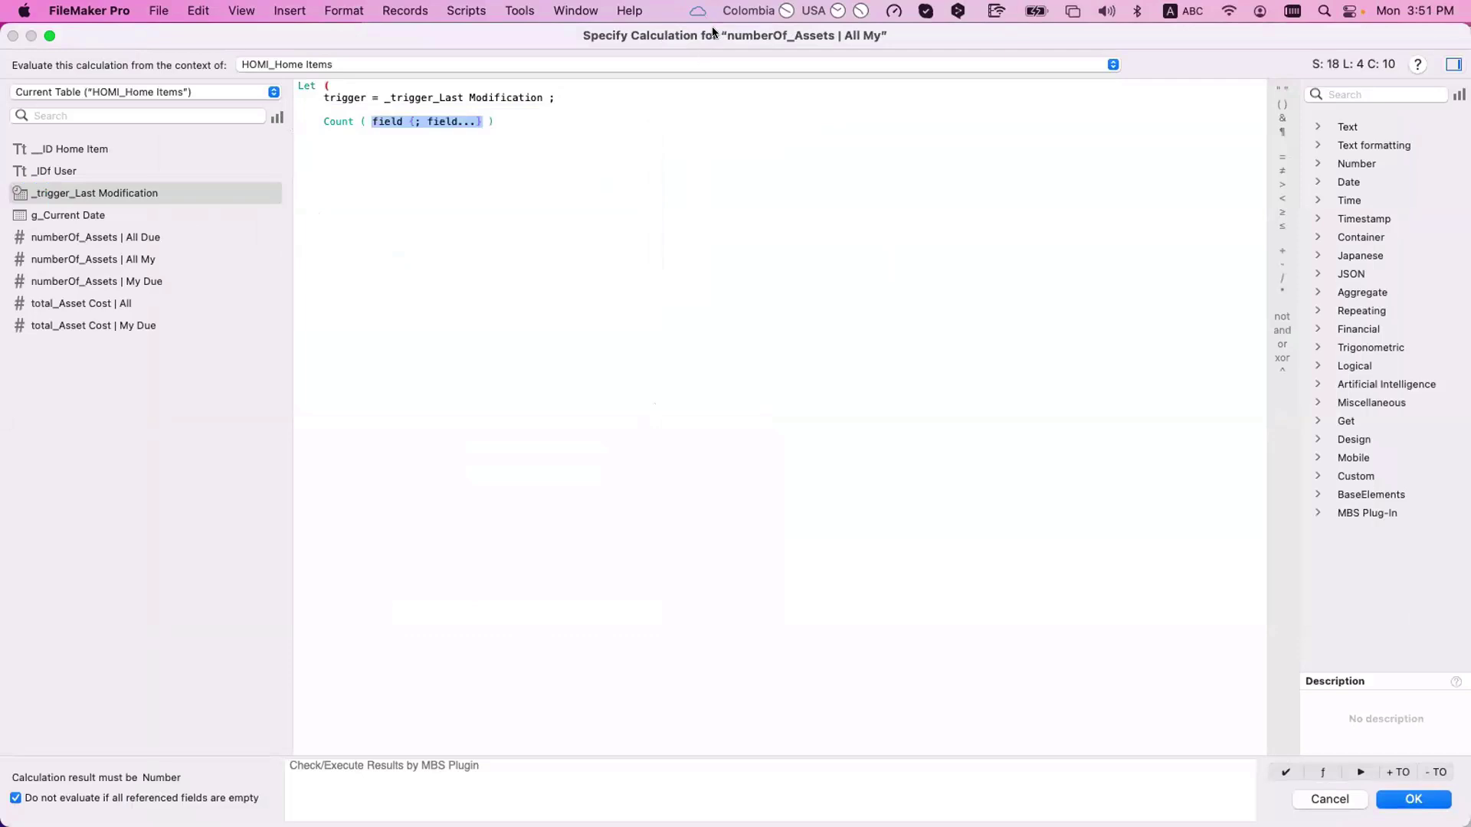
# - Set the calculation's evaluation context to the T07_HOME ITEMS occurrence
pyautogui.moveTo(715, 33); pyautogui.dragTo(756, 71)
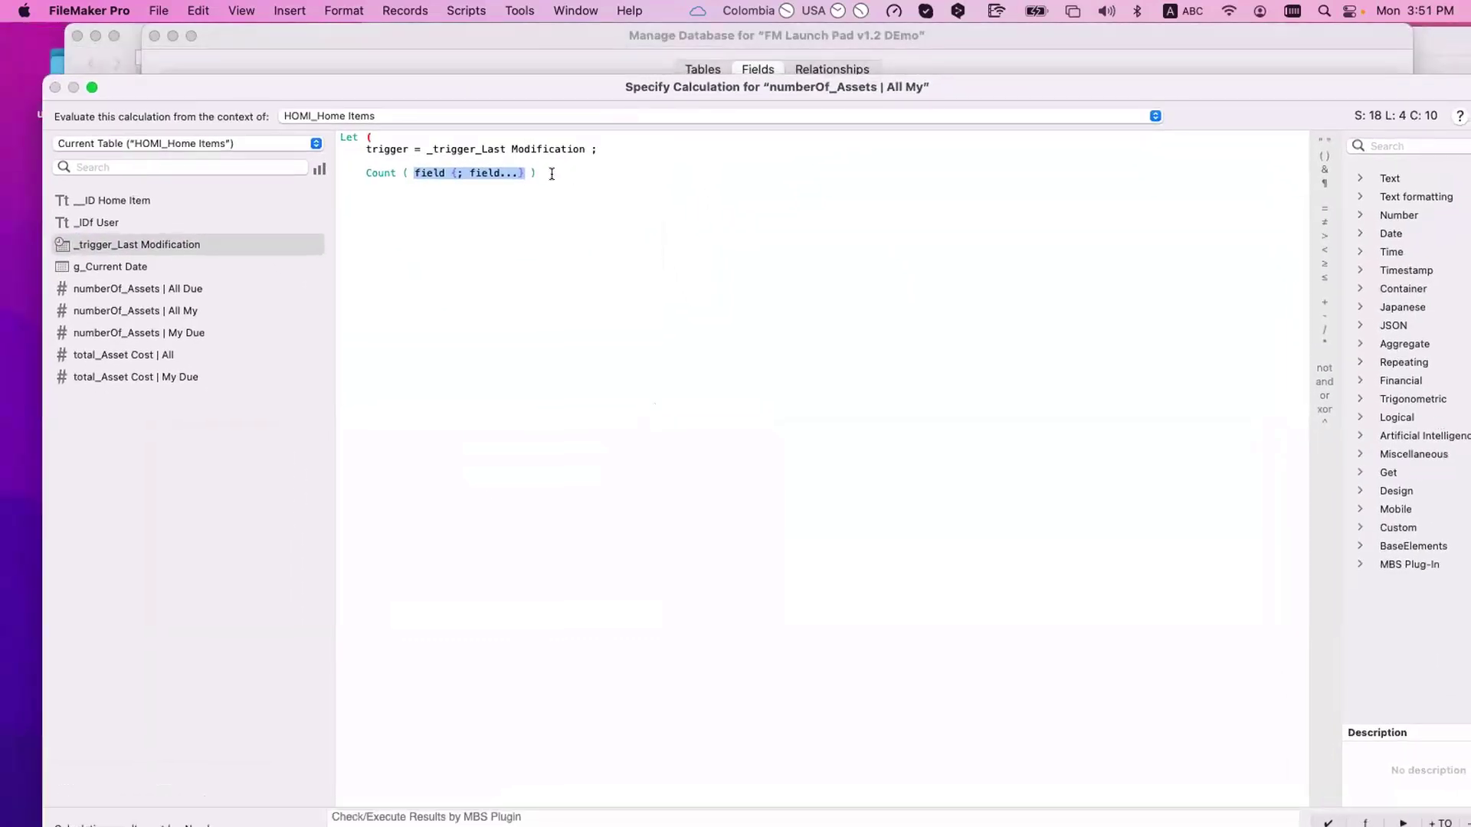
pyautogui.click(354, 116)
pyautogui.click(348, 136)
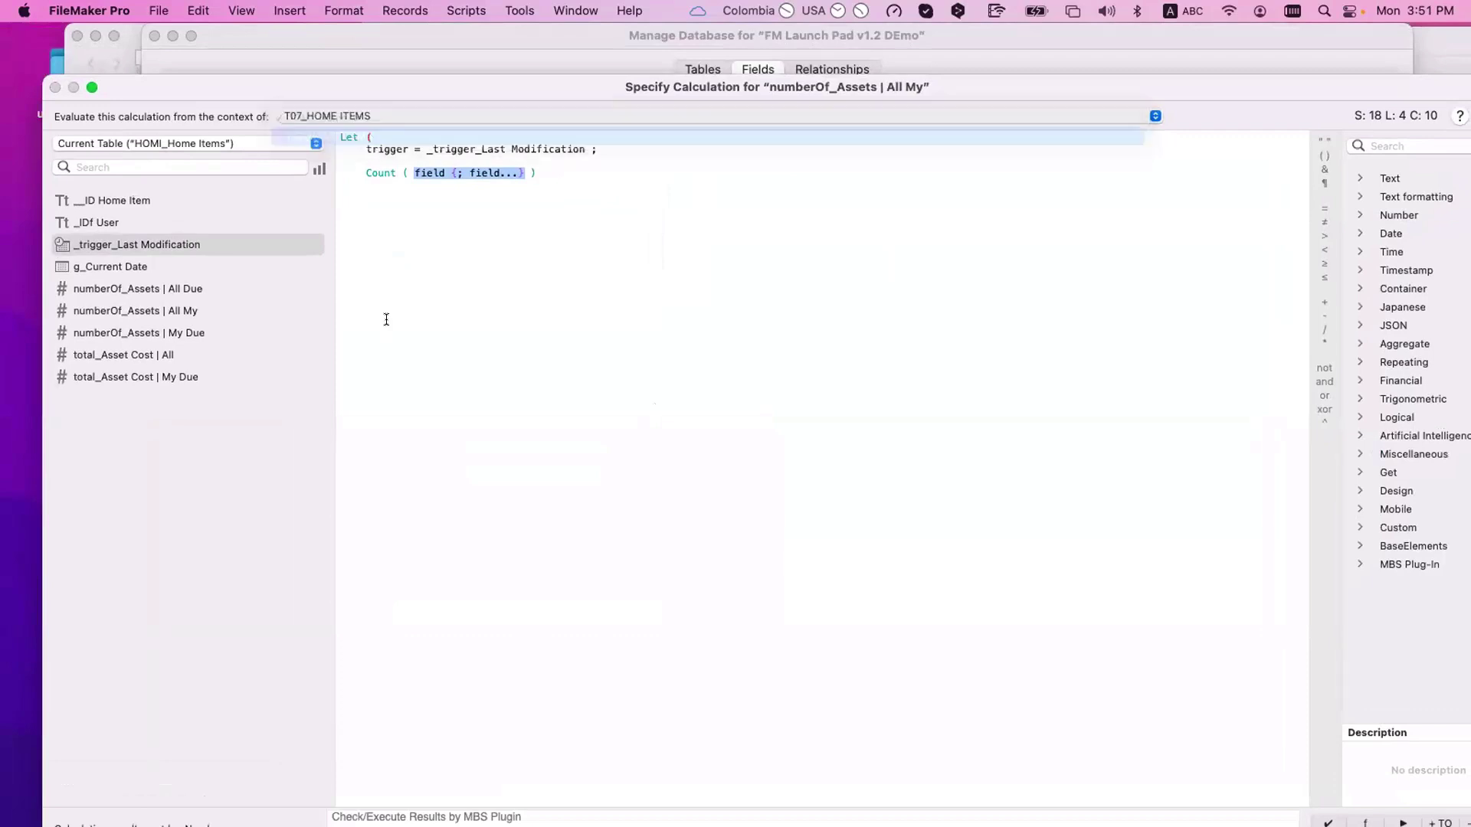
# - Fill in the Count argument with the __ID Asset field from the related T07a_home items_ASSETS||Idf User| occurrence
pyautogui.click(223, 148)
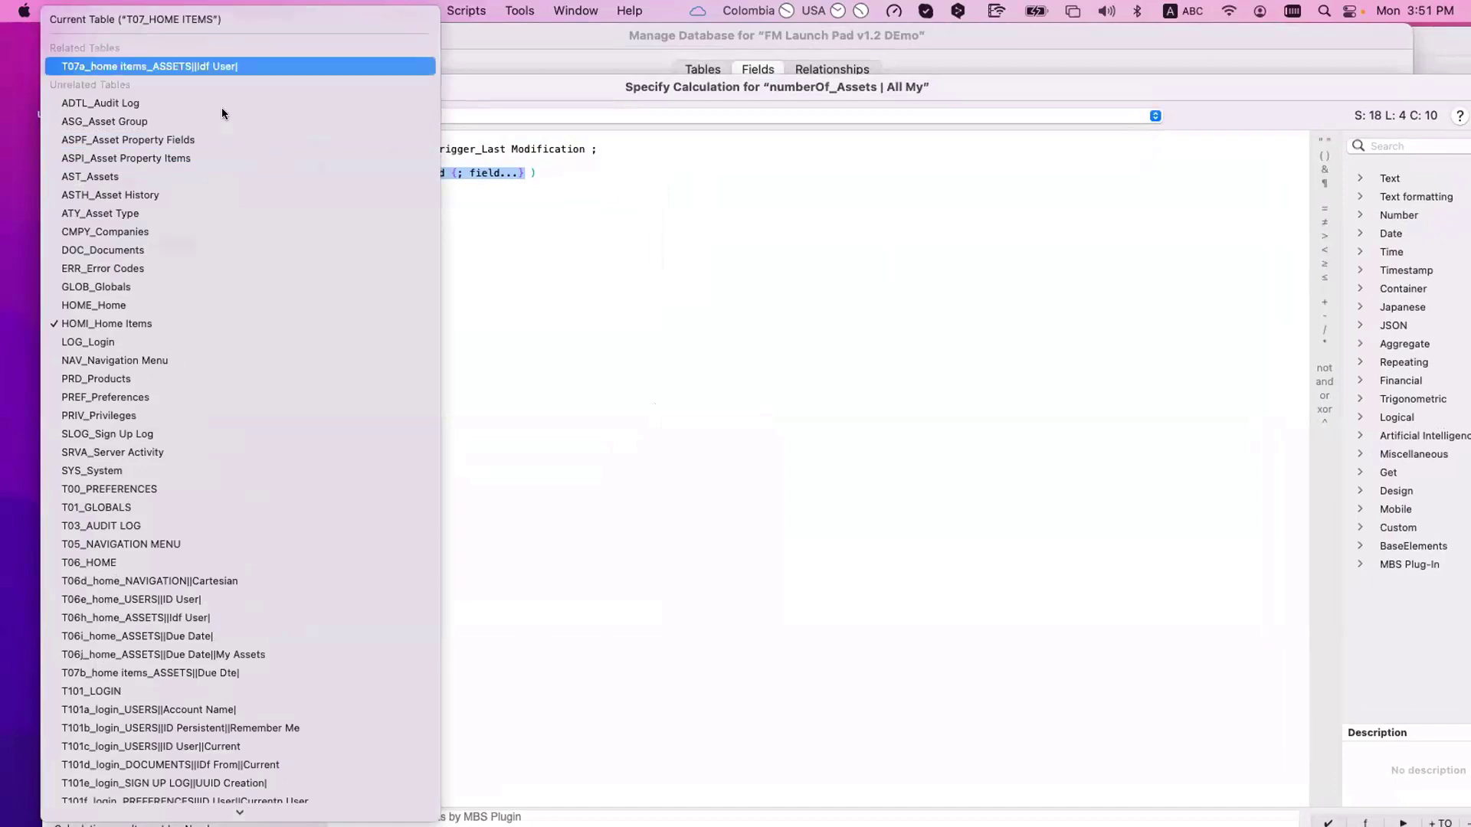
pyautogui.click(222, 66)
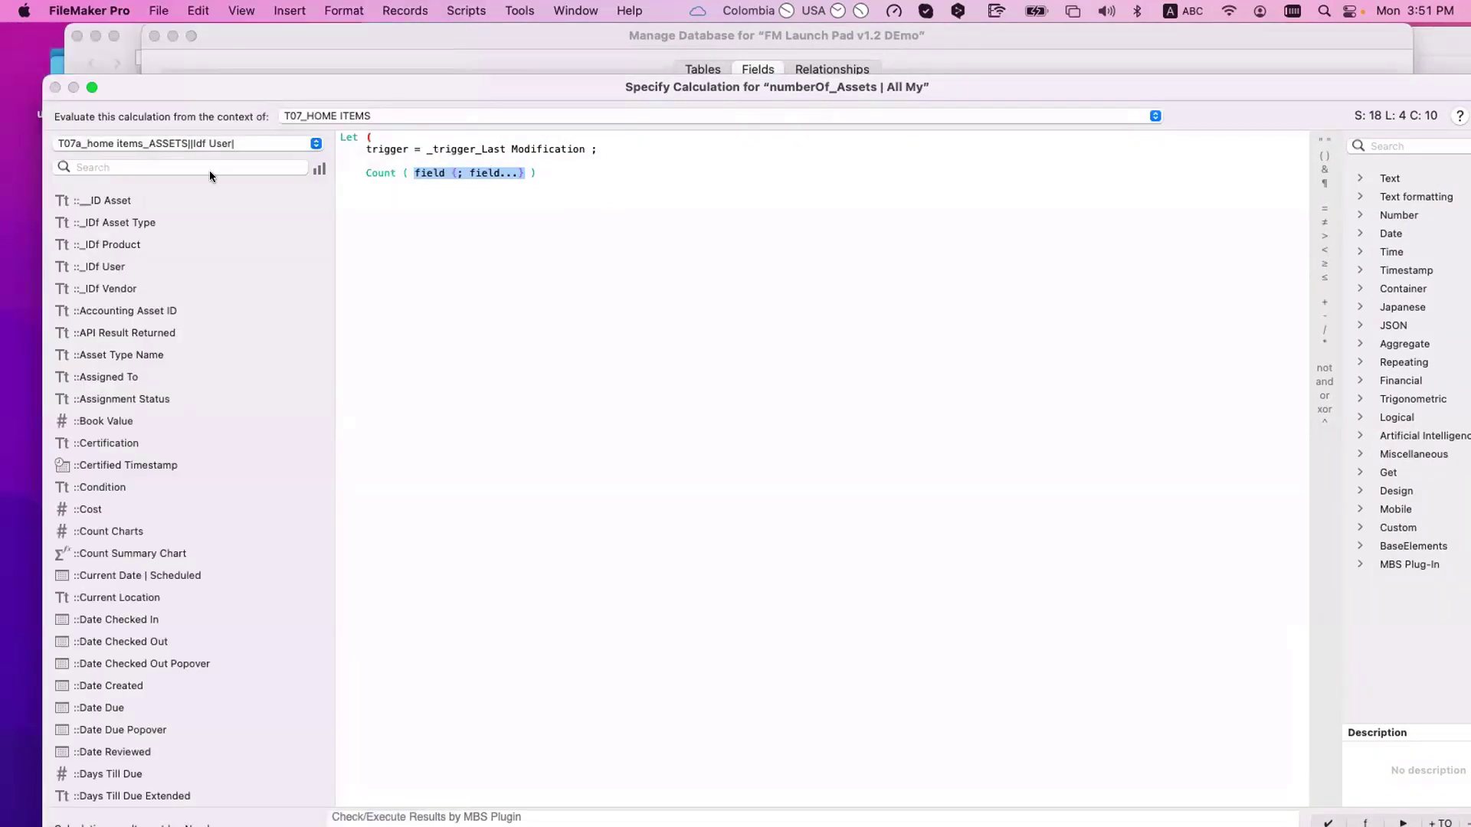
pyautogui.doubleClick(167, 197)
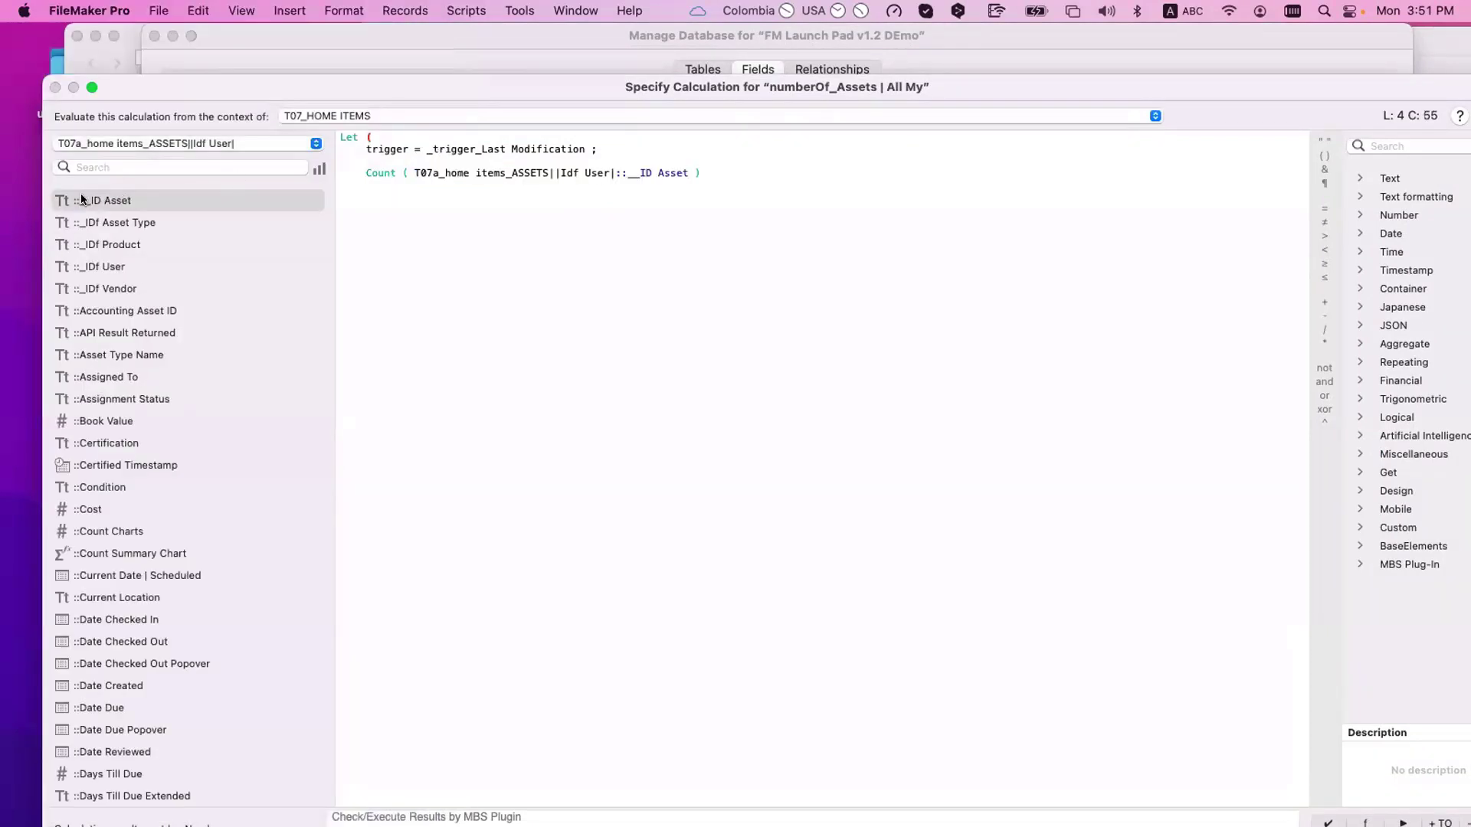
# - Examine the Count expression and the T07a_home items_ASSETS||Idf User|::__ID Asset field it references
pyautogui.scroll(-1, 128, 195)
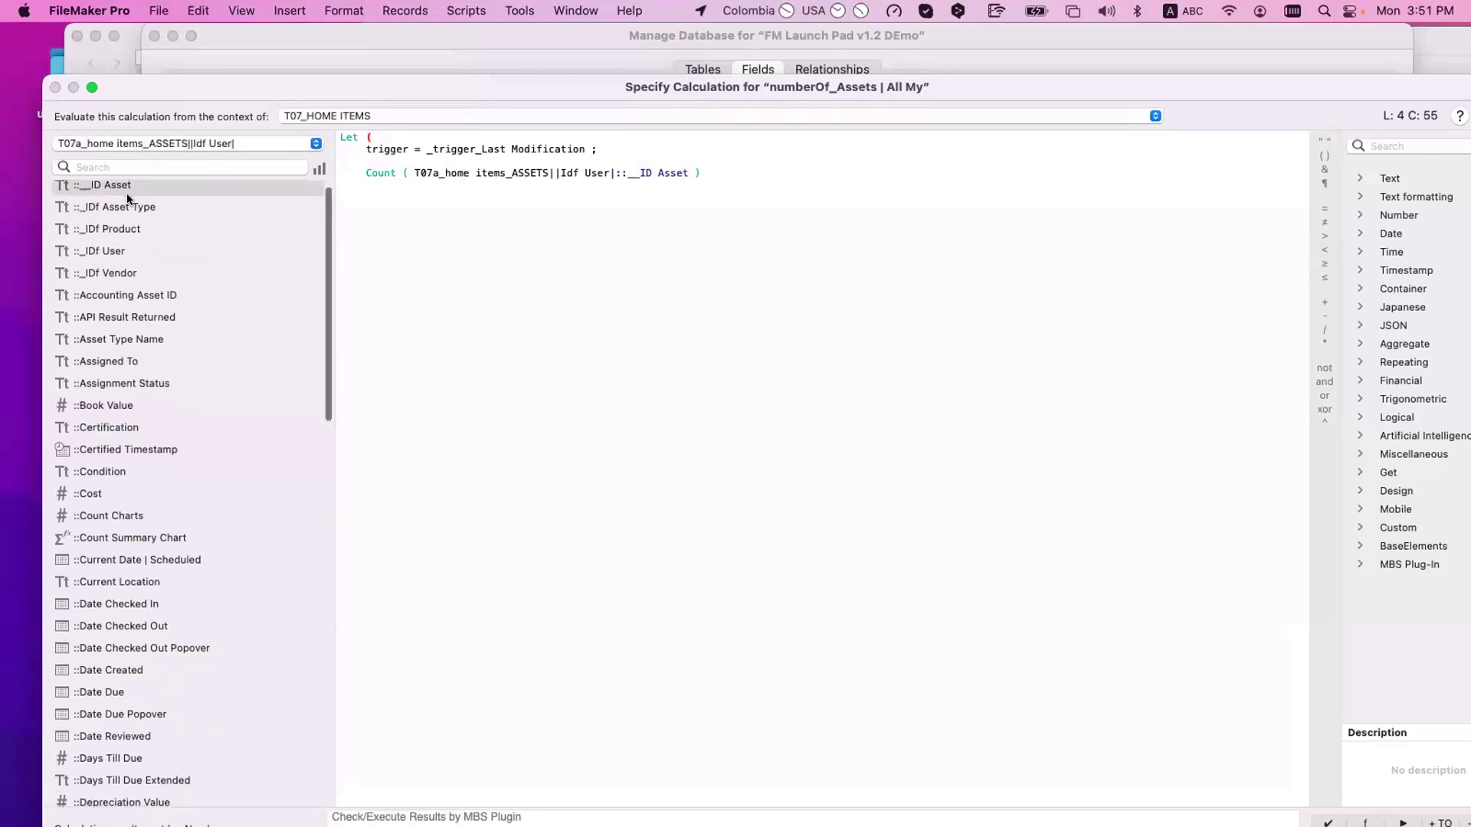
pyautogui.scroll(1, 127, 196)
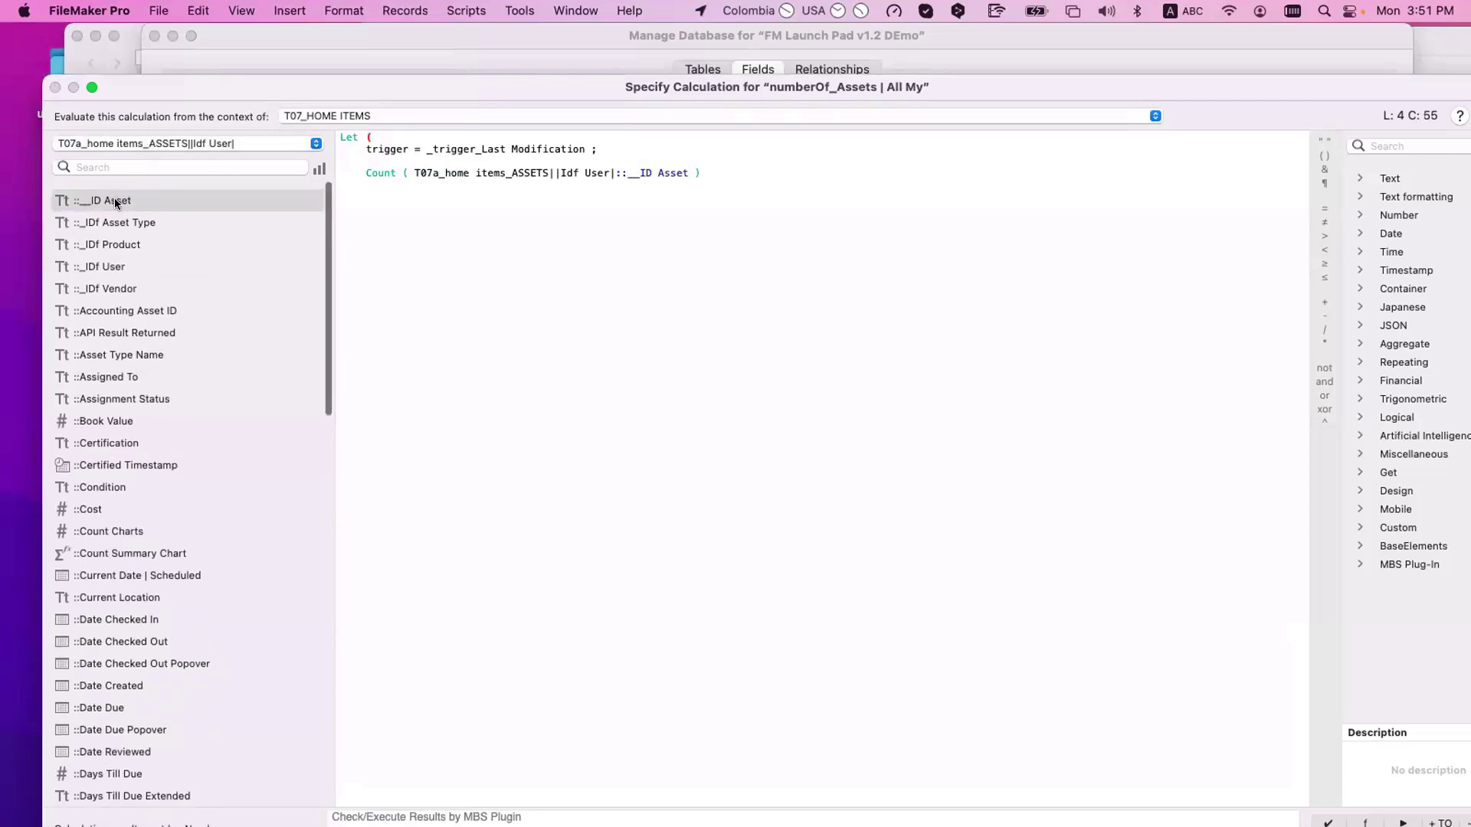
pyautogui.doubleClick(375, 171)
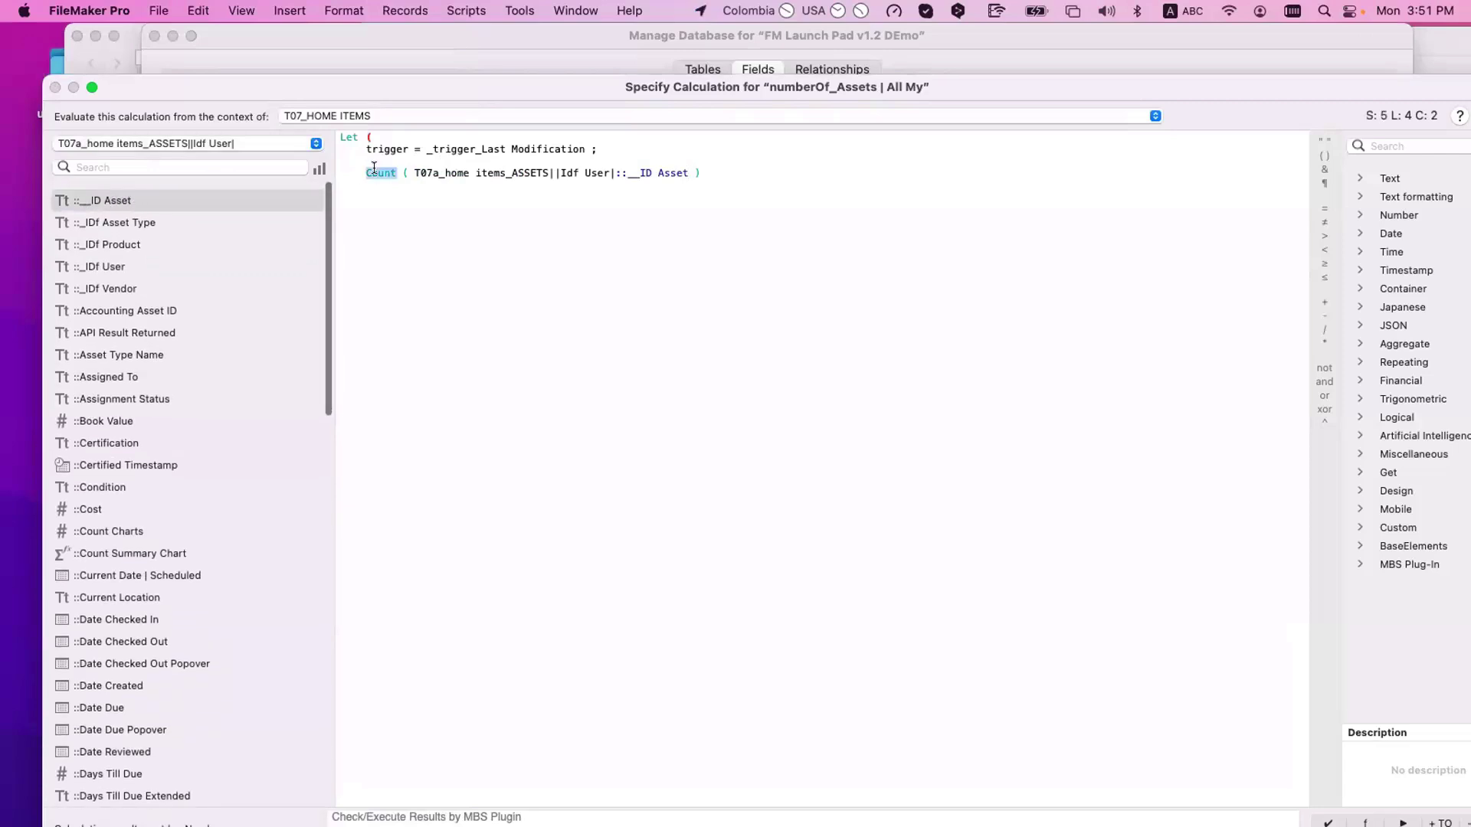
pyautogui.click(98, 200)
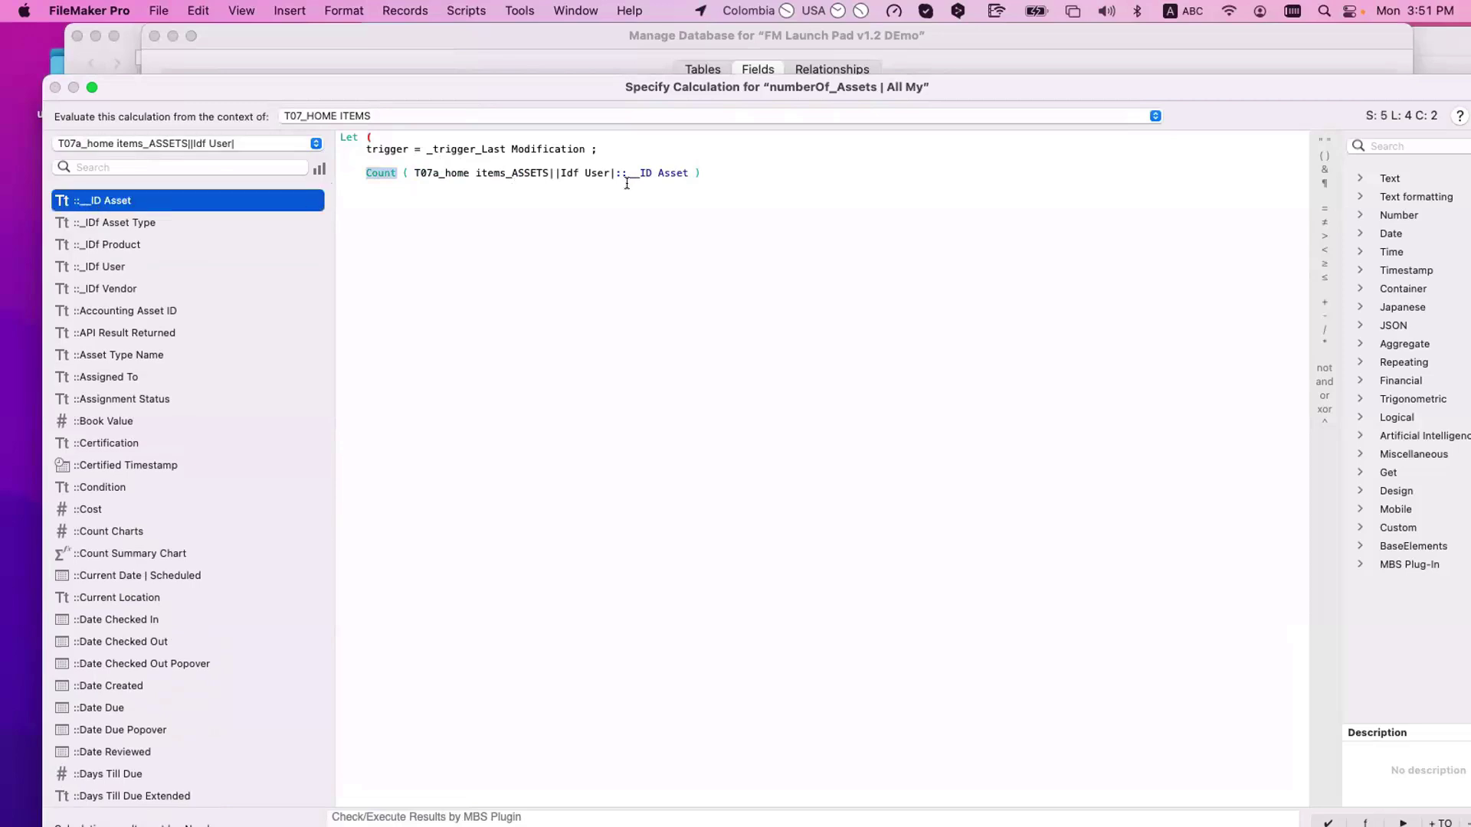
pyautogui.moveTo(689, 172); pyautogui.dragTo(413, 173)
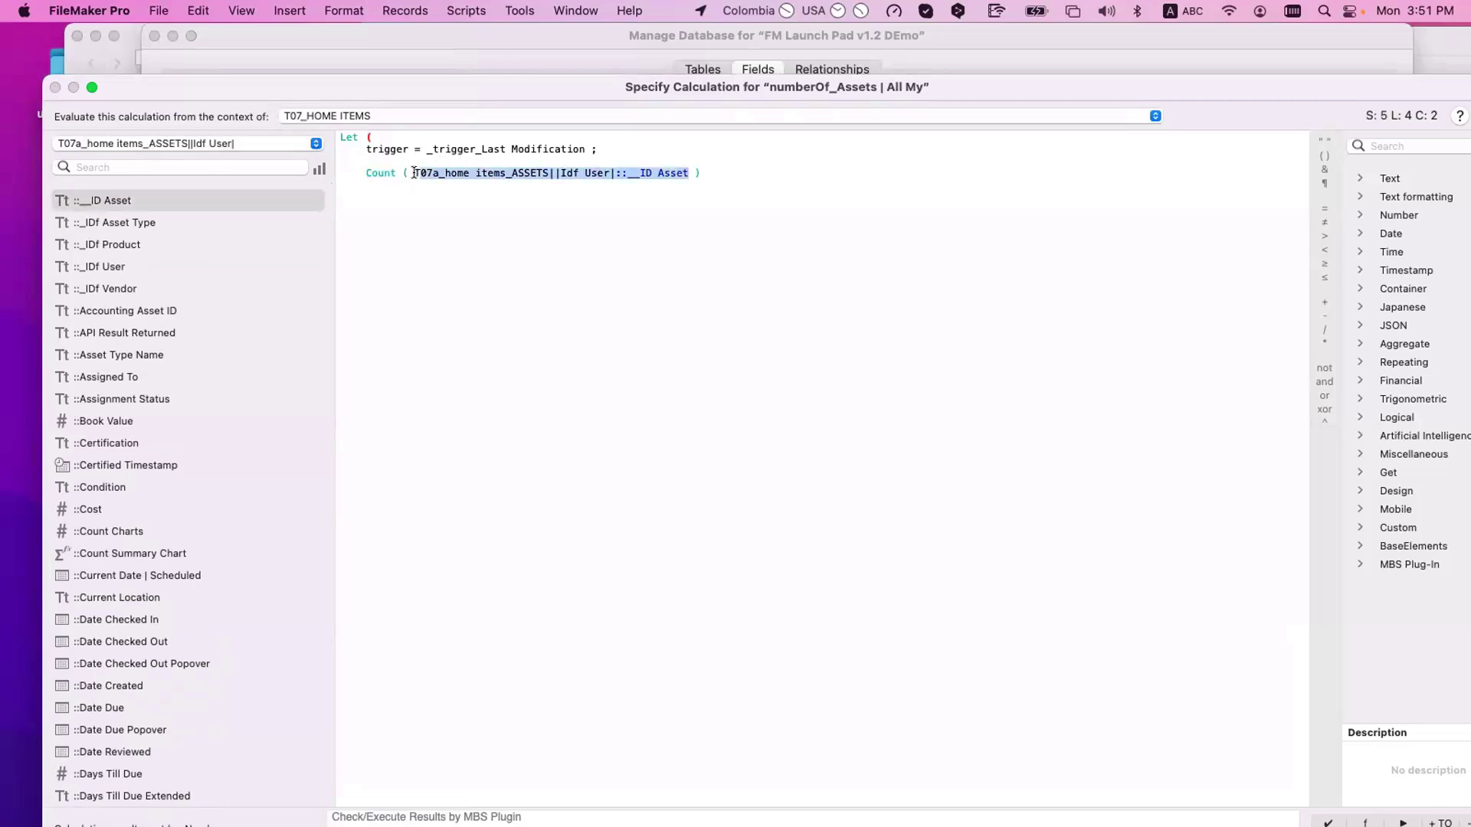
pyautogui.click(182, 198)
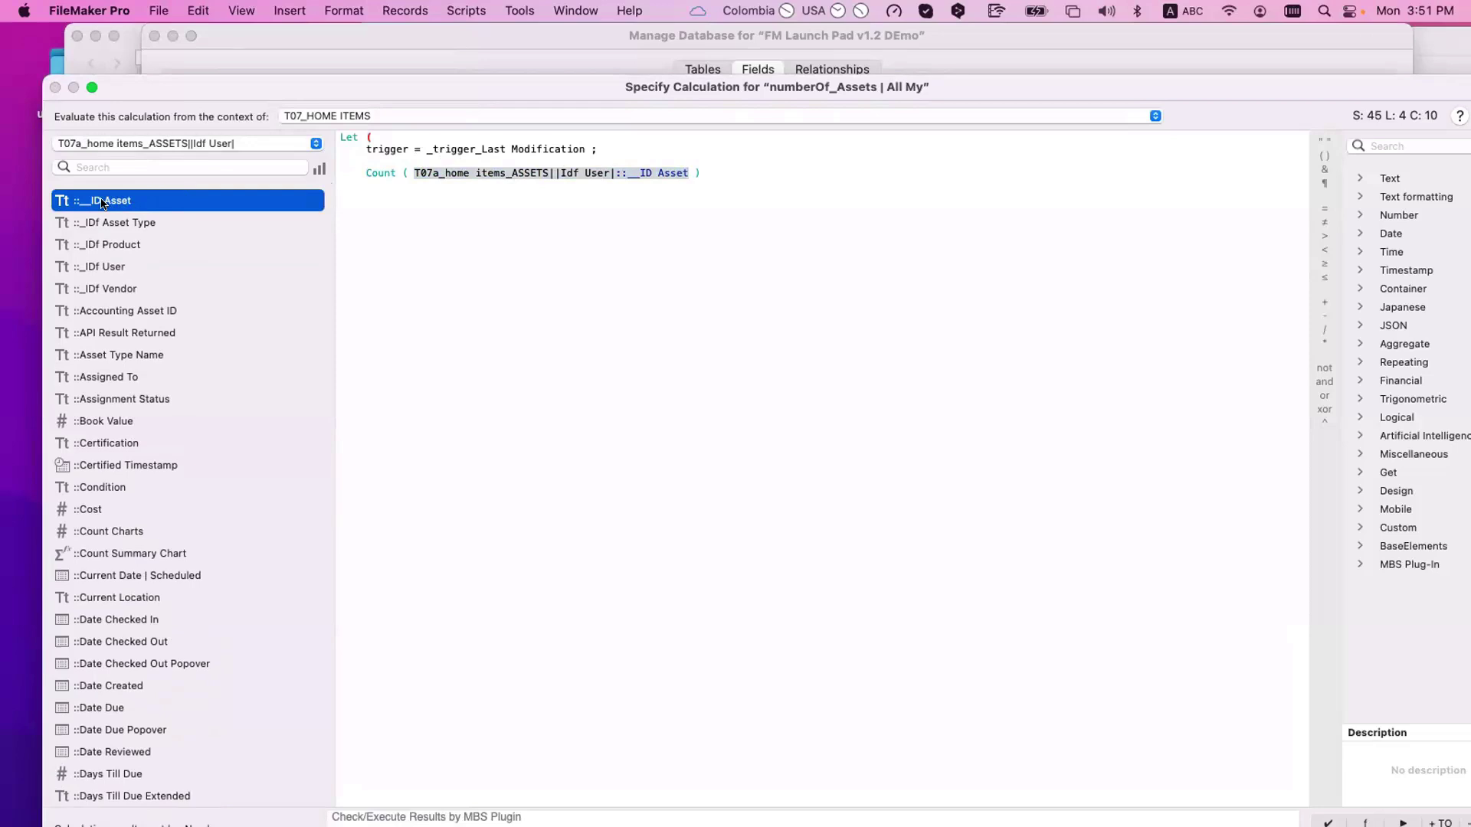
pyautogui.click(418, 177)
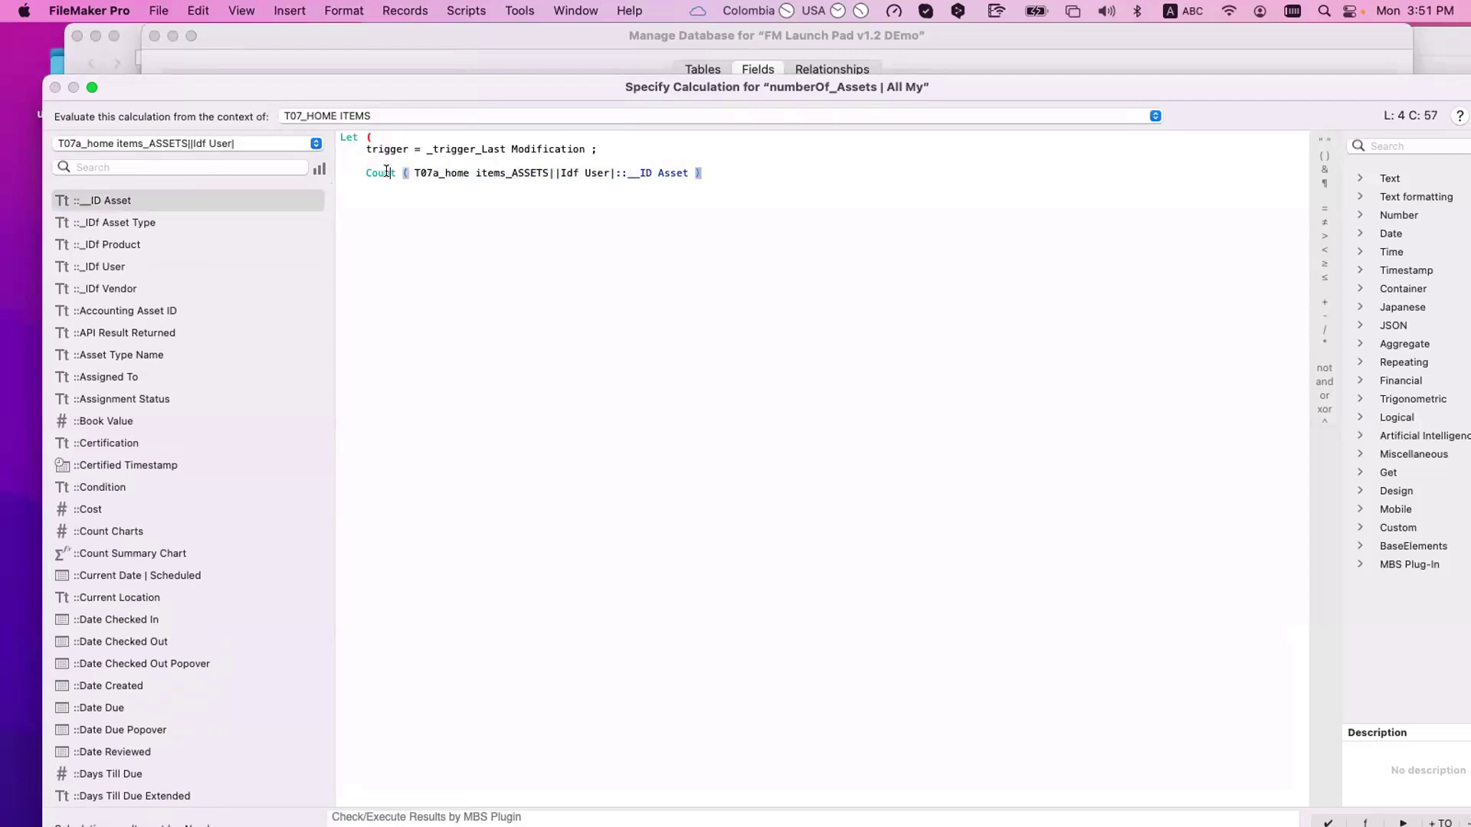
pyautogui.doubleClick(381, 172)
pyautogui.click(406, 173)
pyautogui.click(408, 171)
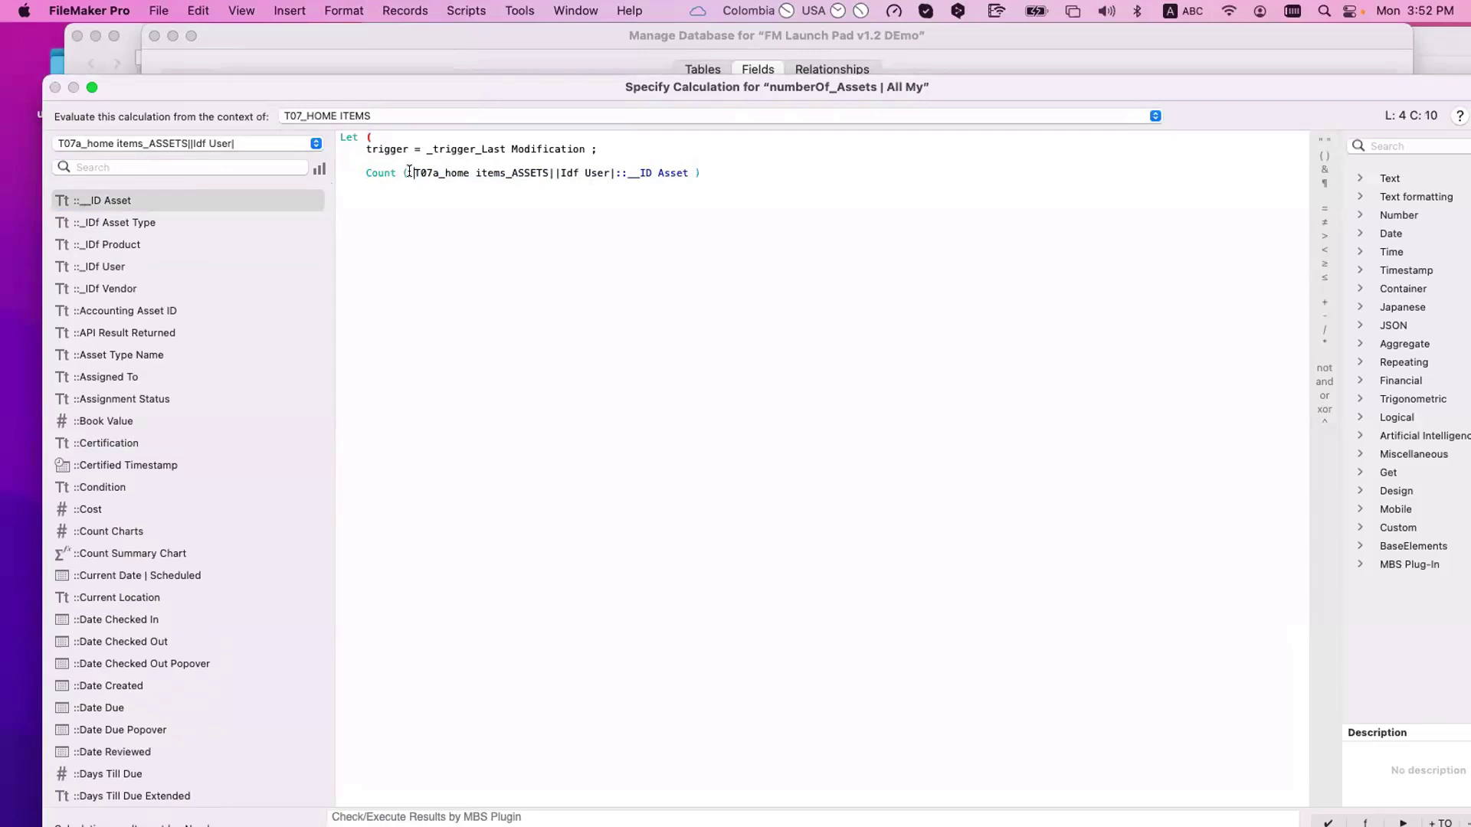
pyautogui.click(413, 170)
# - Close the Let expression with a parenthesis on a separate line and accept the auto-enter calculation for numberOf_Assets | All My
pyautogui.press('super+Right')
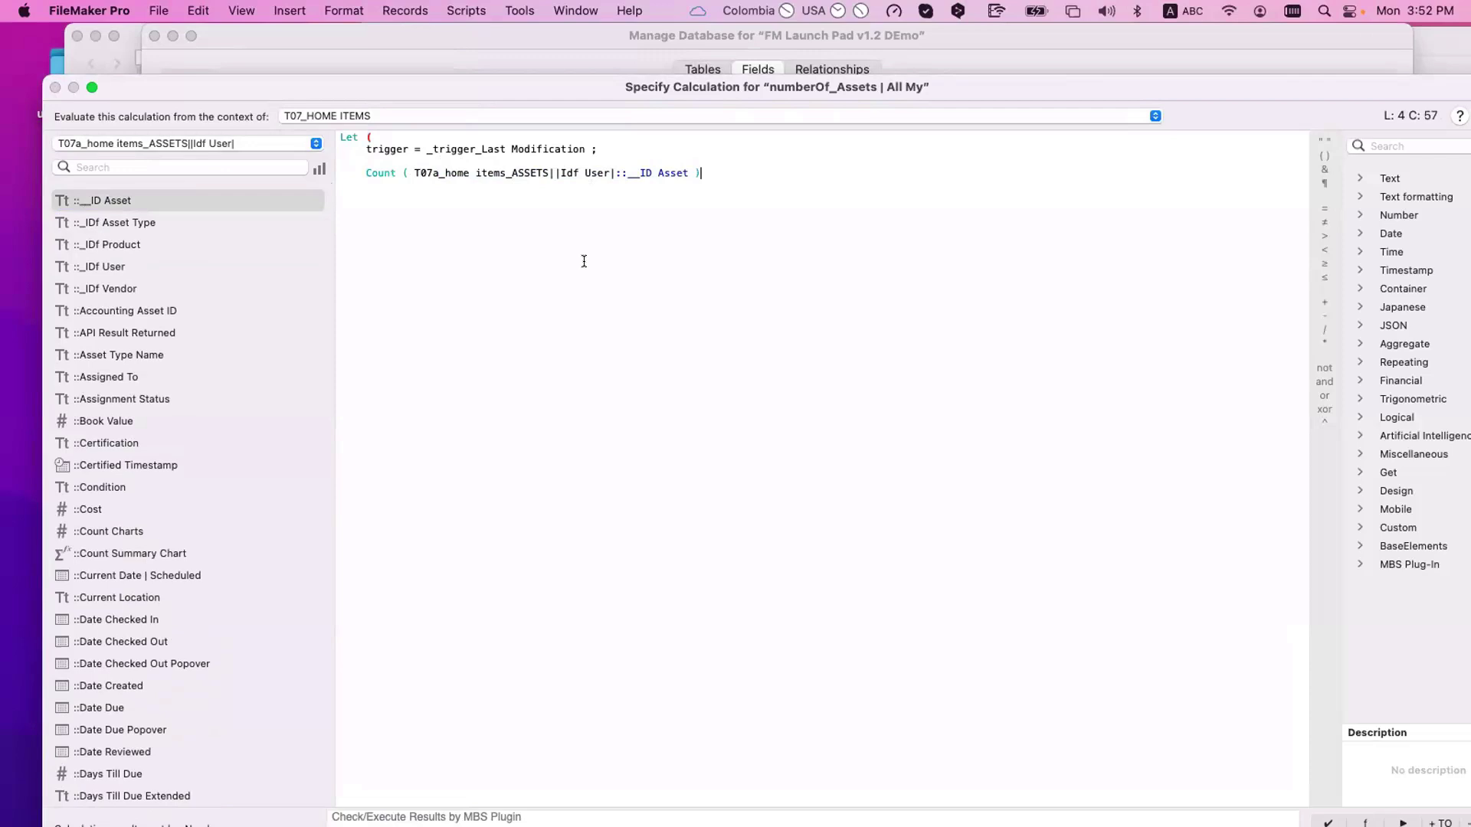
pyautogui.press('Return')
pyautogui.press('Return')
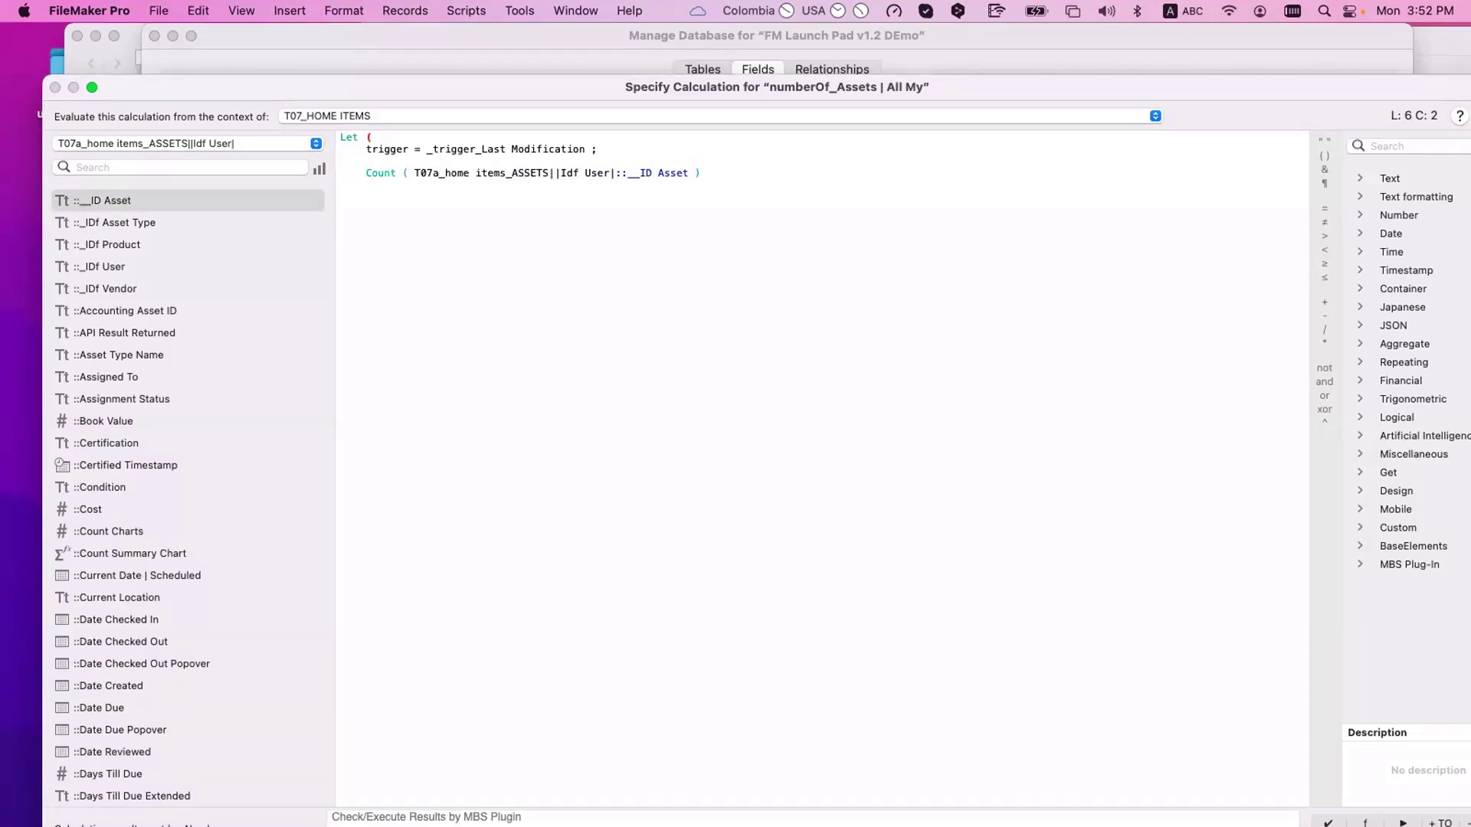
pyautogui.write(')')
pyautogui.press('KP_Enter')
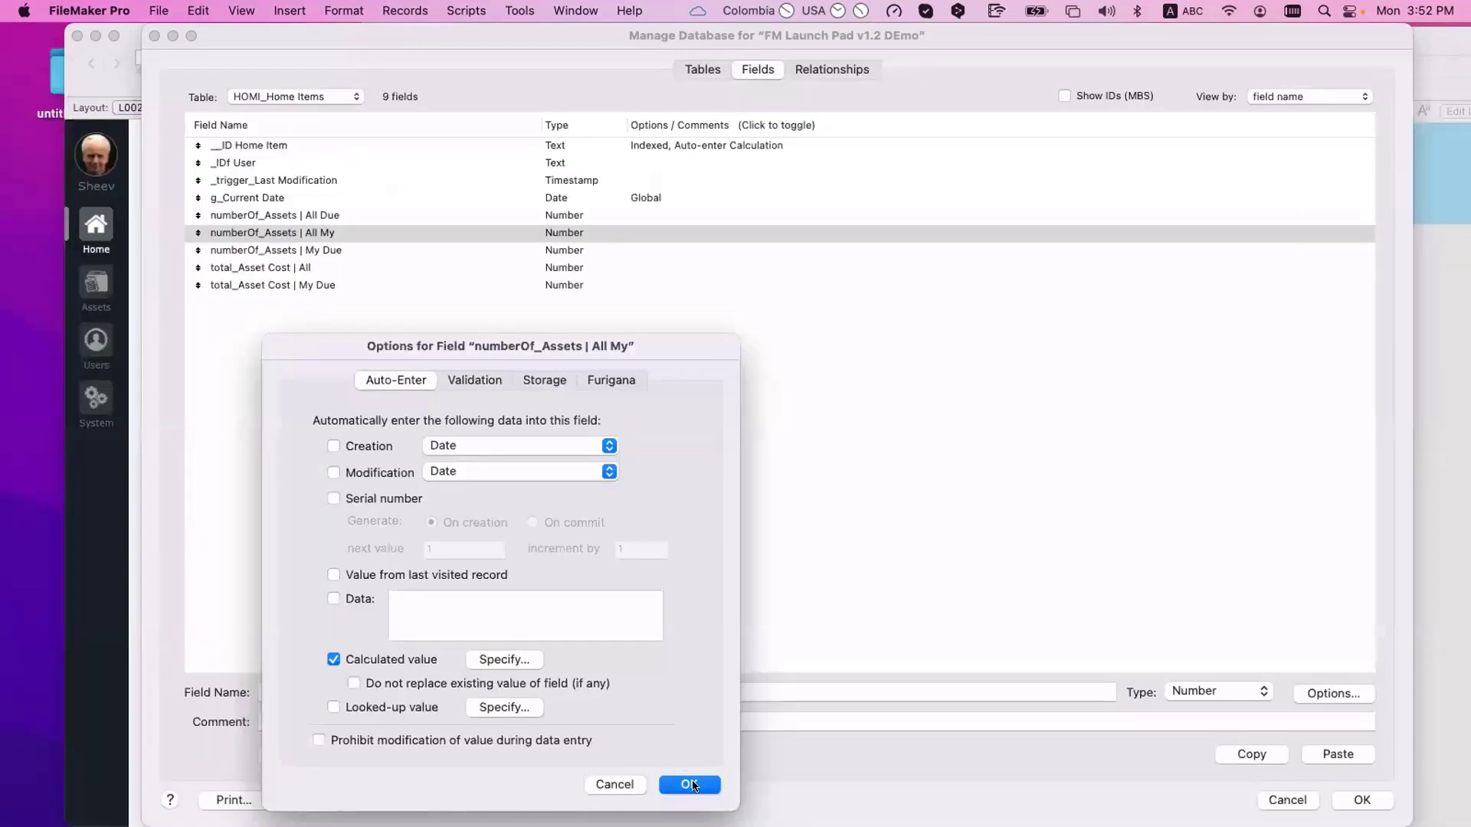
pyautogui.click(689, 783)
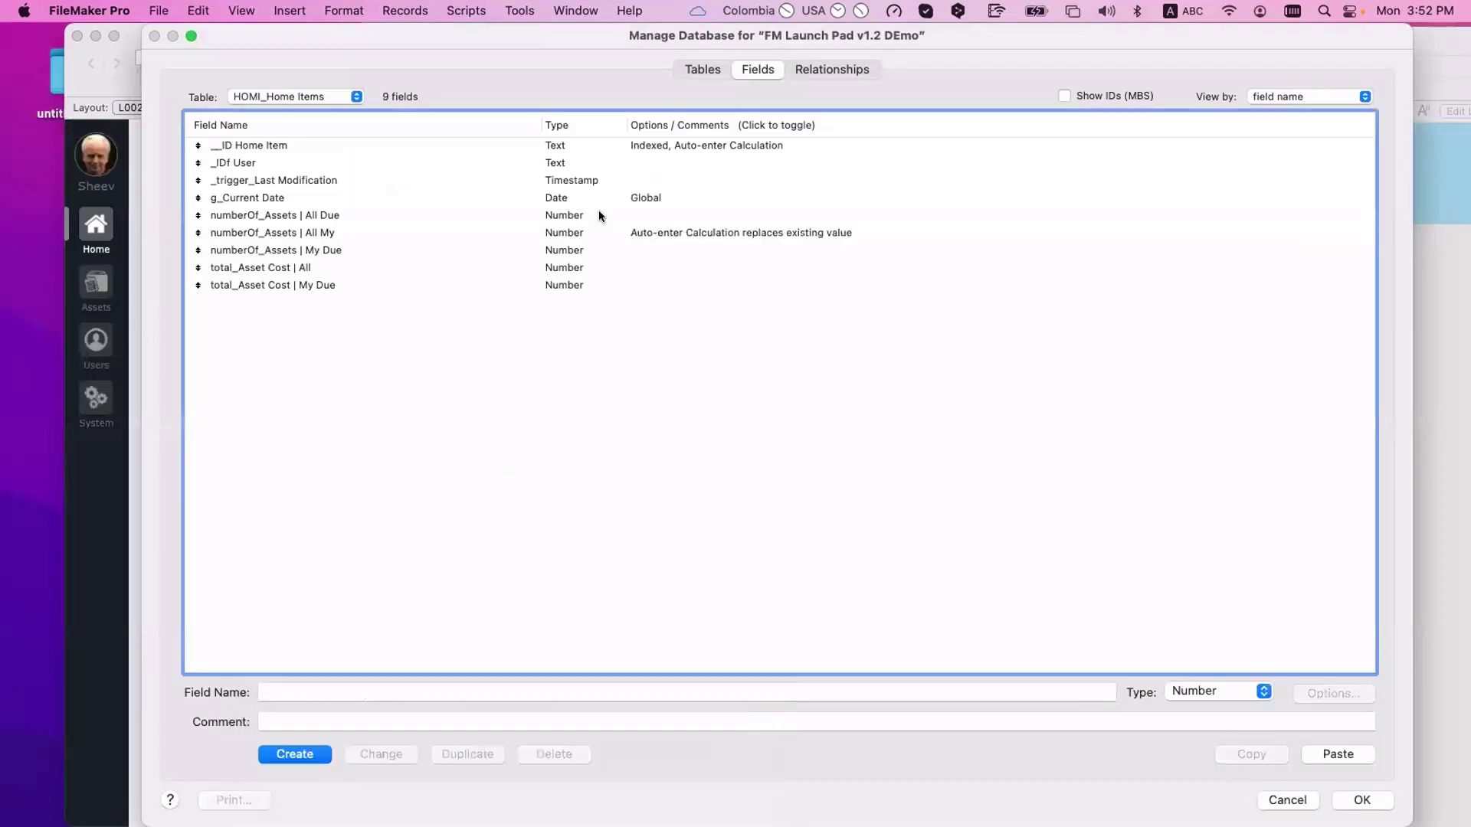
# - Save the HOMI_Home Items field definition changes and recheck the table's field list
pyautogui.click(436, 184)
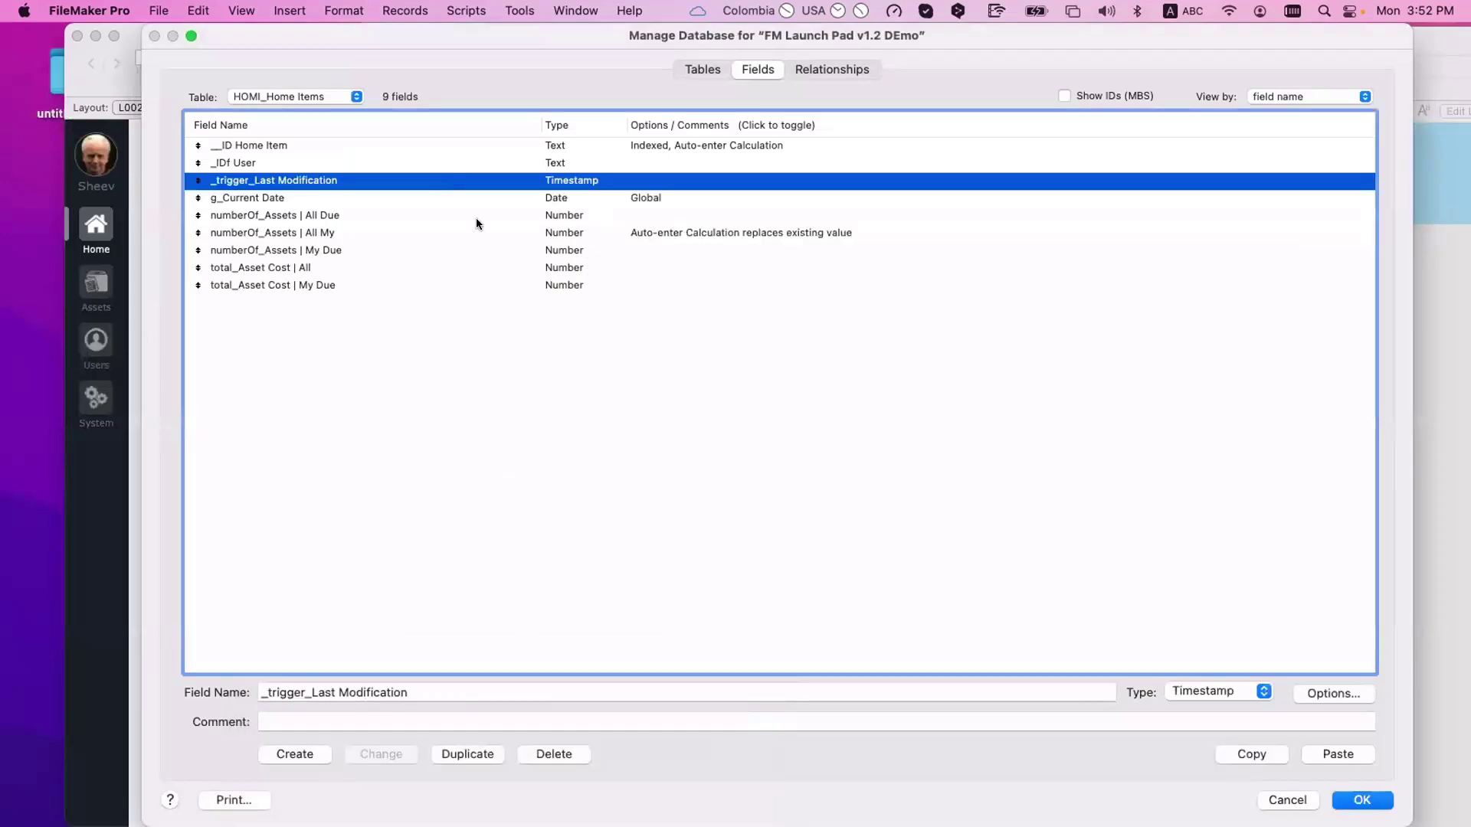
pyautogui.click(420, 232)
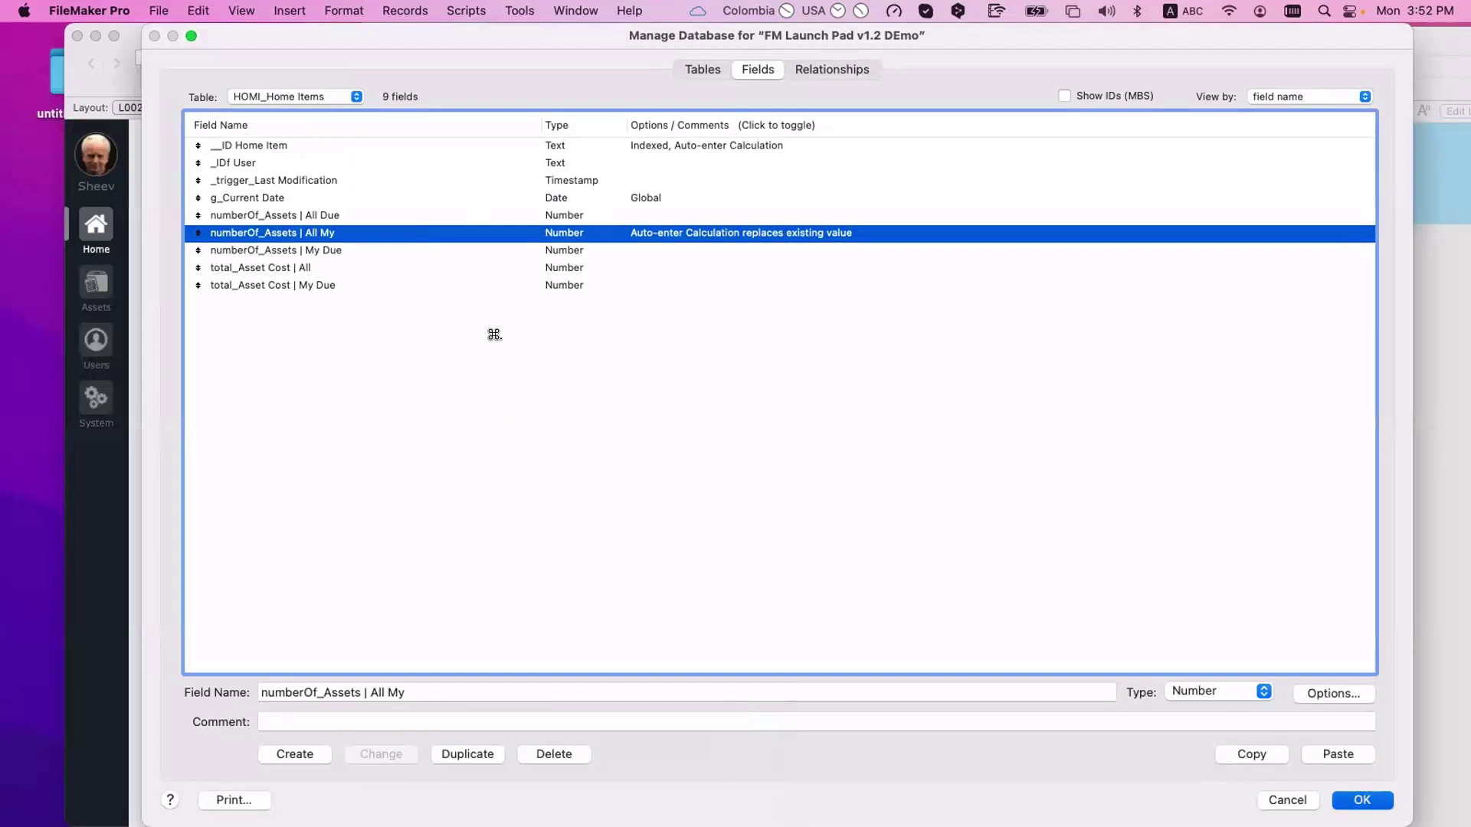
pyautogui.press('Return')
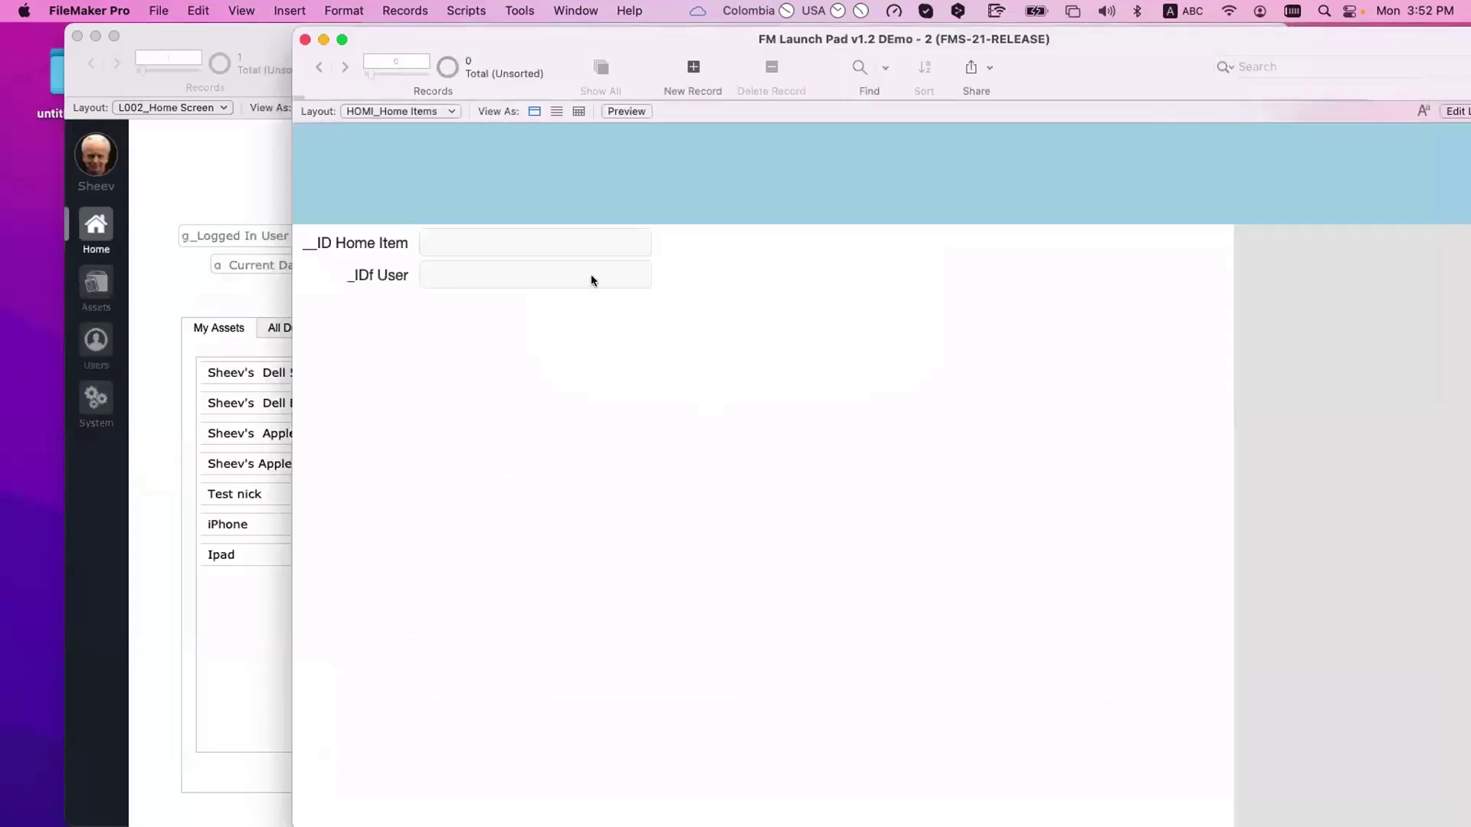
pyautogui.press('super+shift+d')
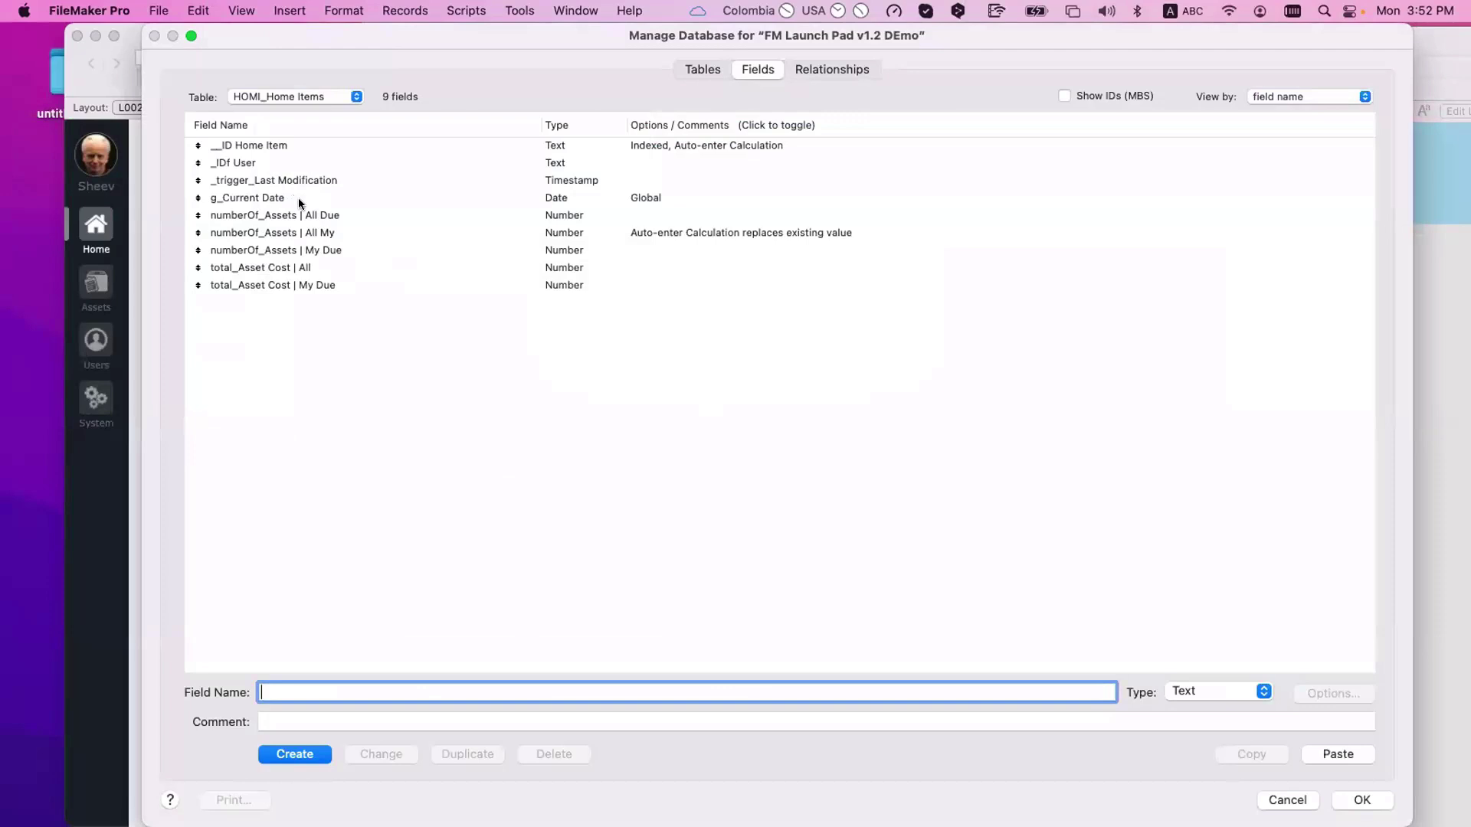
pyautogui.click(298, 198)
pyautogui.press('Return')
# - Copy the value of the $$logged_in_user_ID global variable from the Data Viewer
pyautogui.click(529, 10)
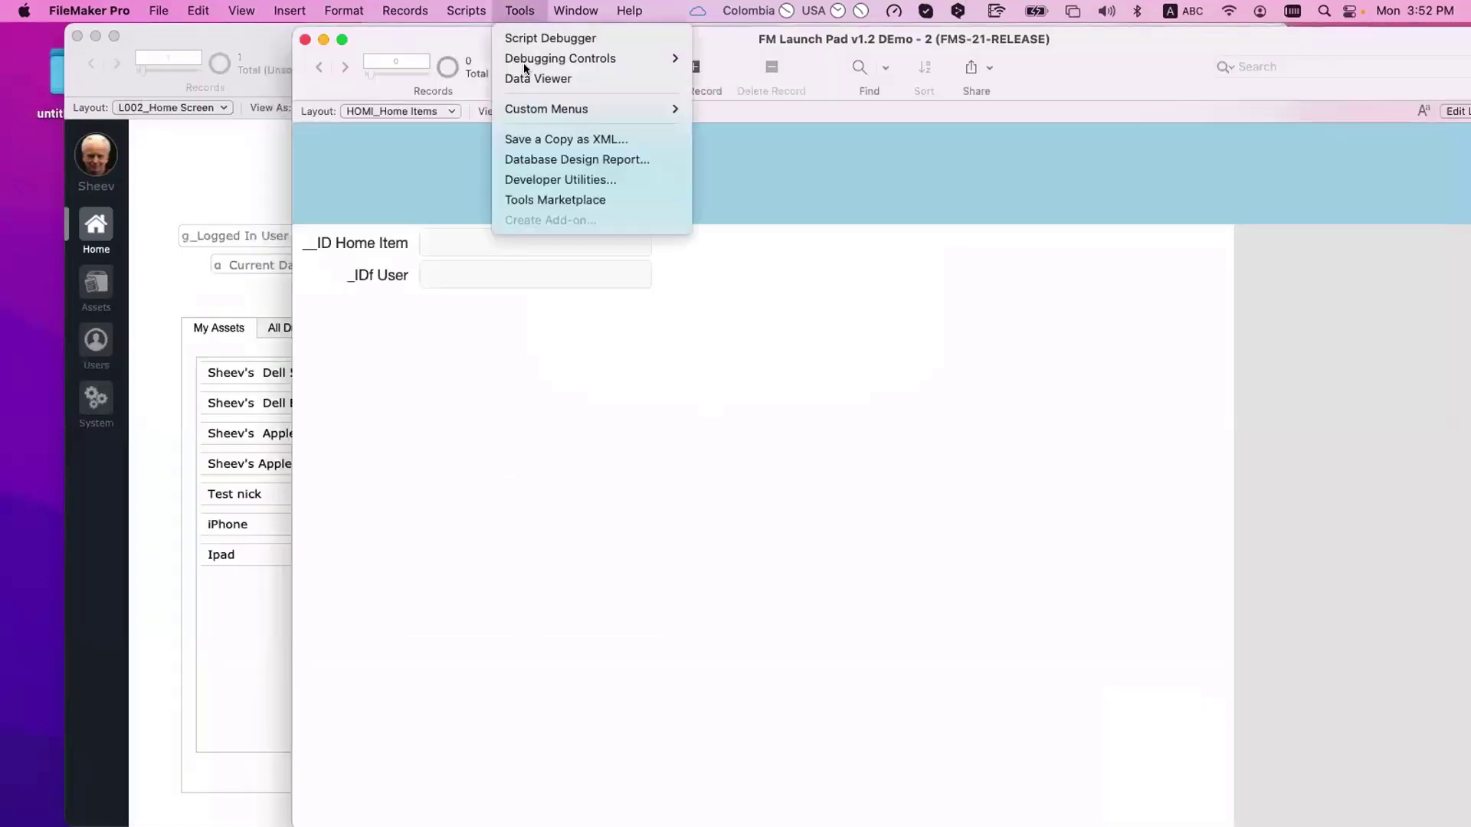
pyautogui.click(537, 78)
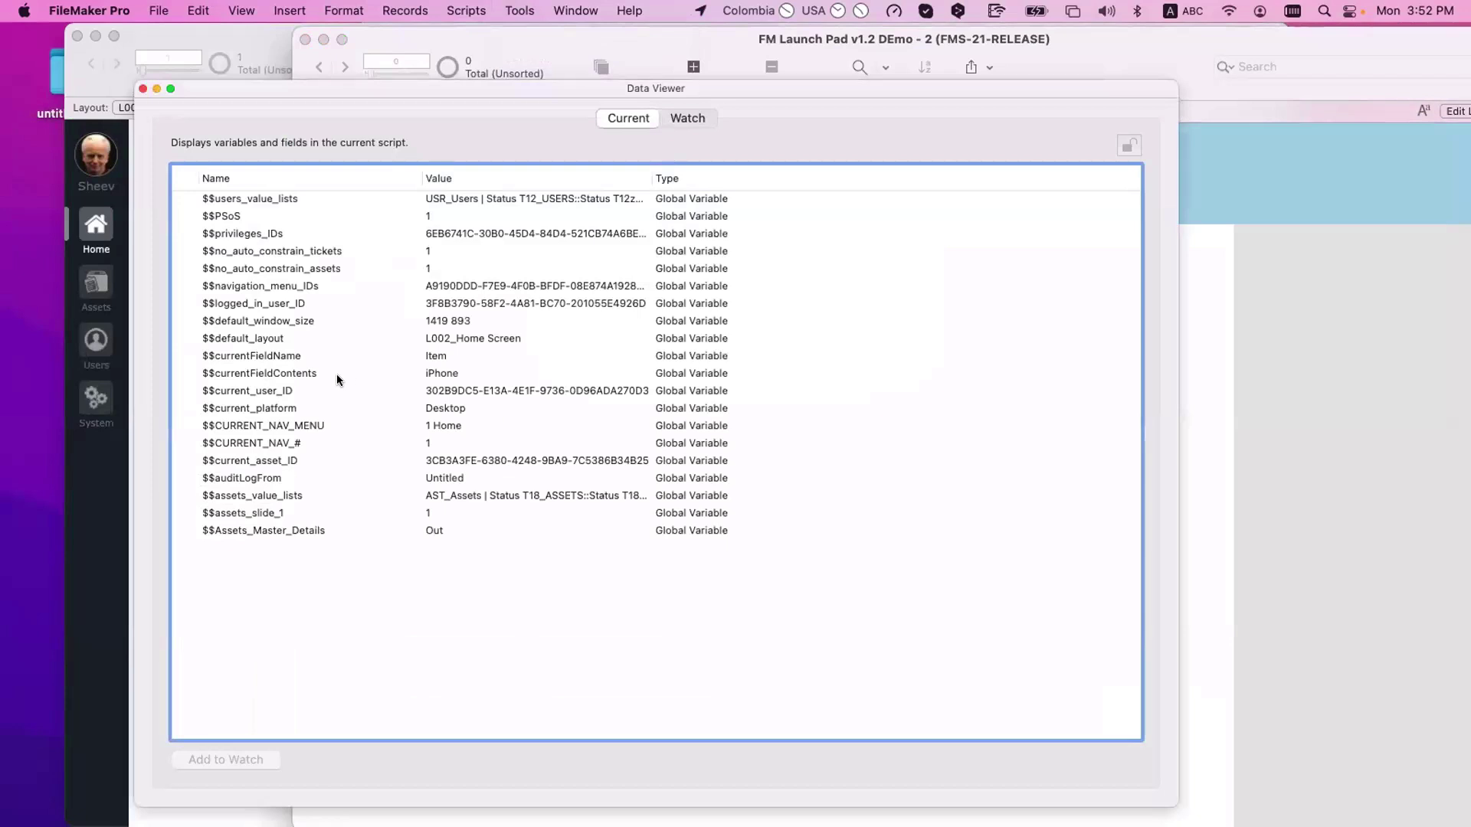
pyautogui.doubleClick(296, 302)
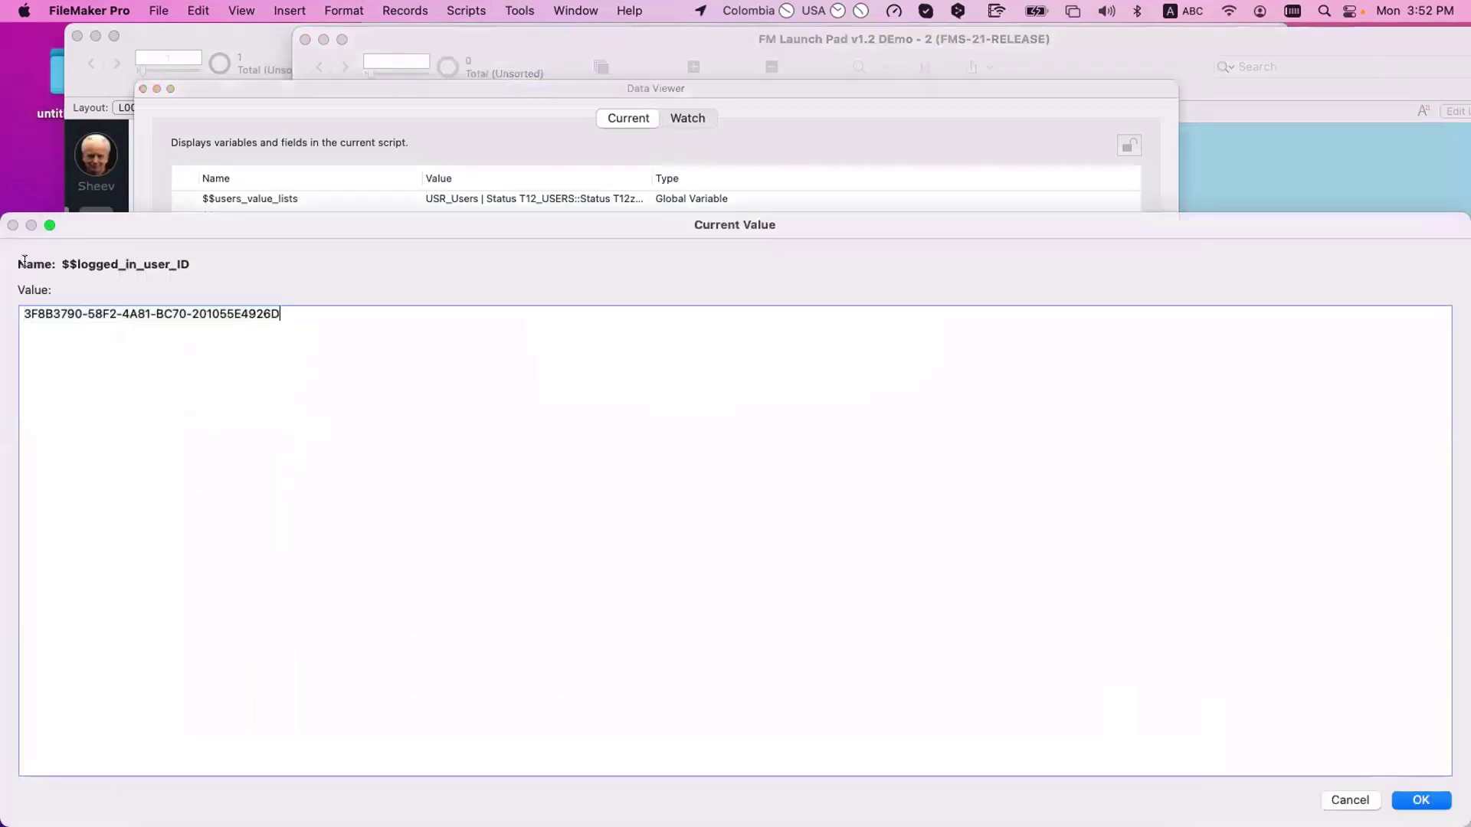
pyautogui.press('super+a')
pyautogui.press('Escape')
pyautogui.press('super+w')
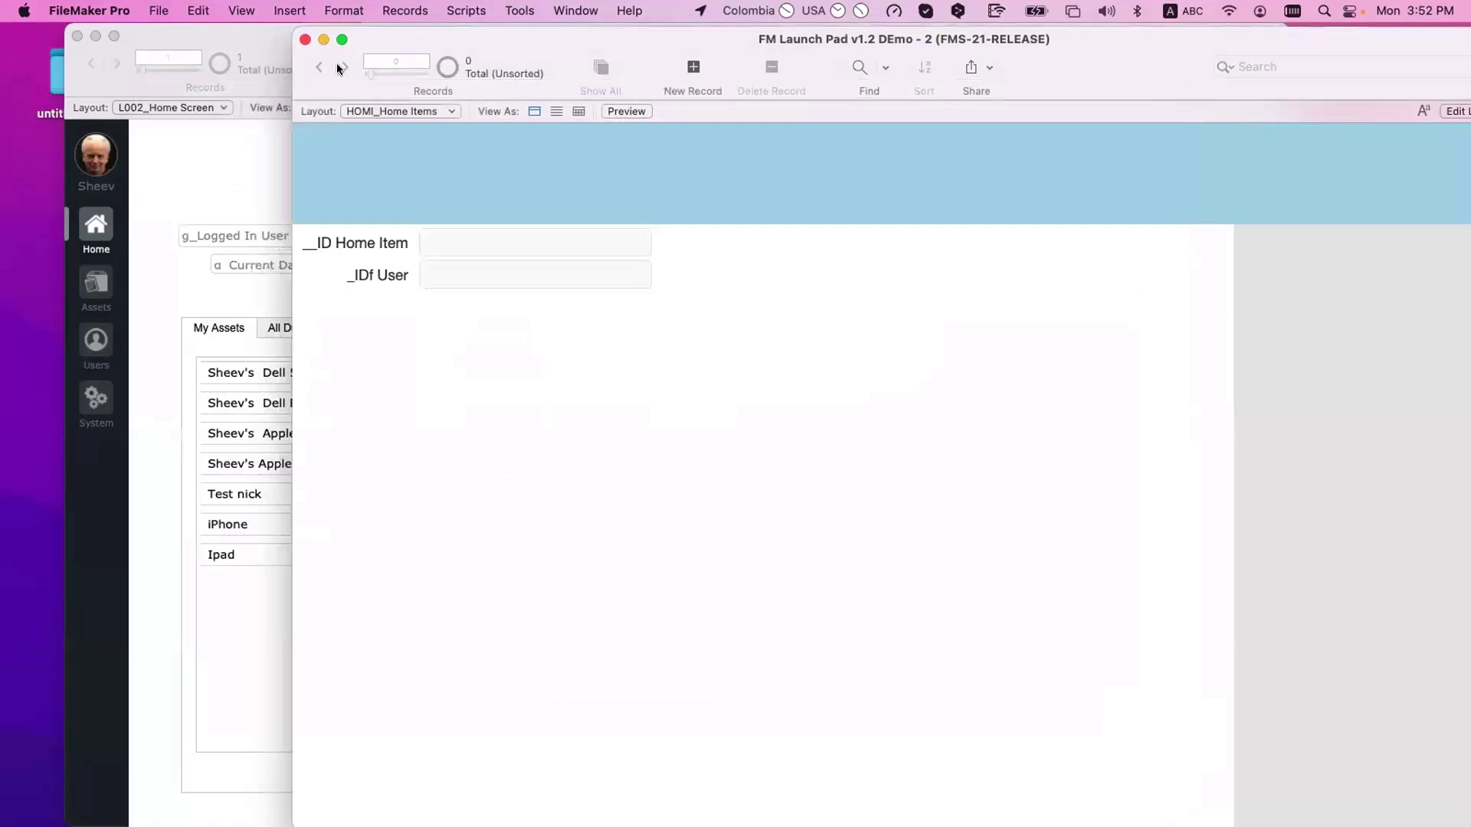
# - Create a HOMI_Home Items record, paste the logged-in user ID into _IDf User, and commit it
pyautogui.press('super+n')
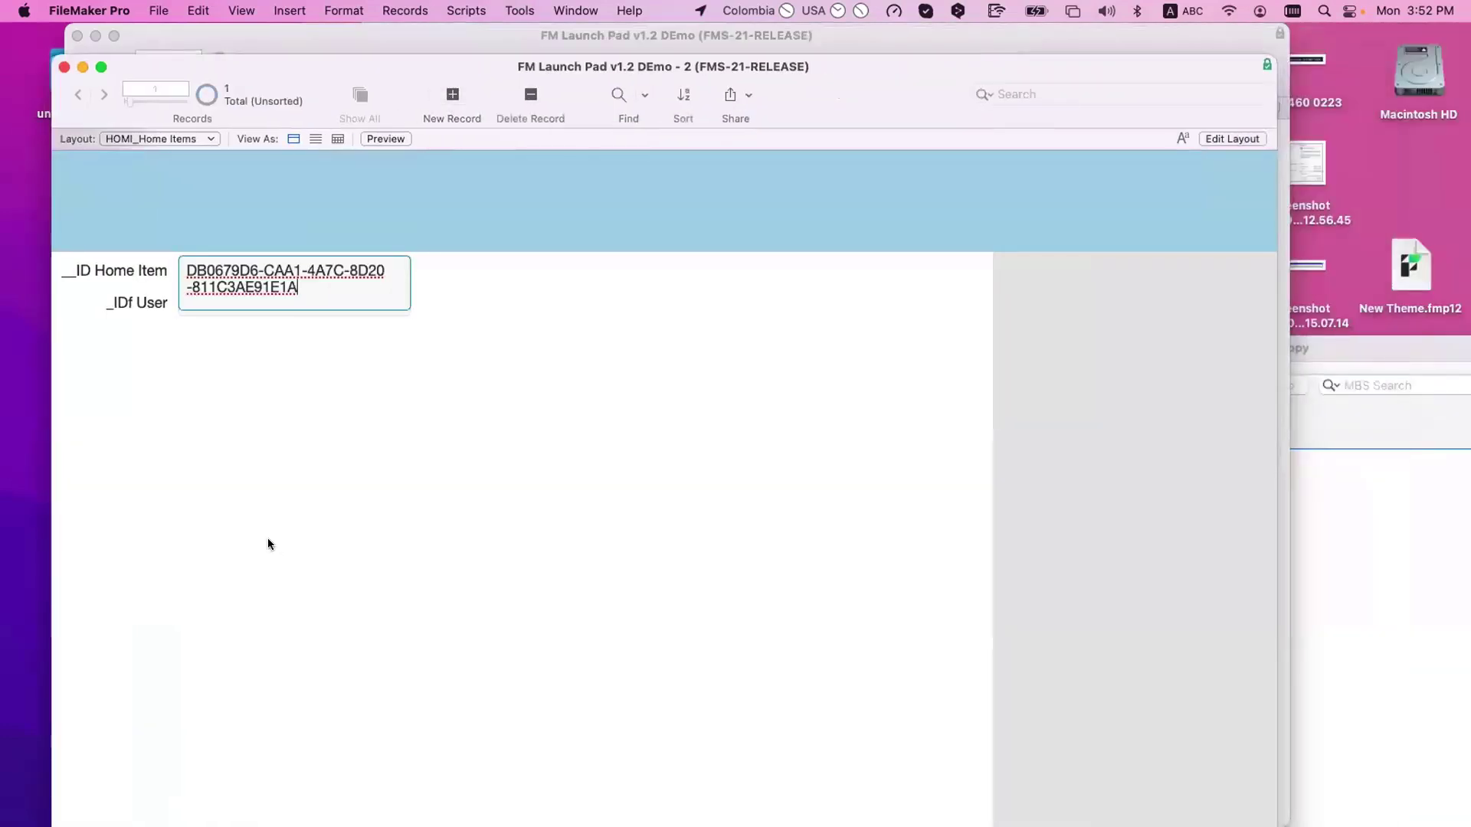
pyautogui.click(268, 537)
pyautogui.click(242, 305)
pyautogui.press('super+v')
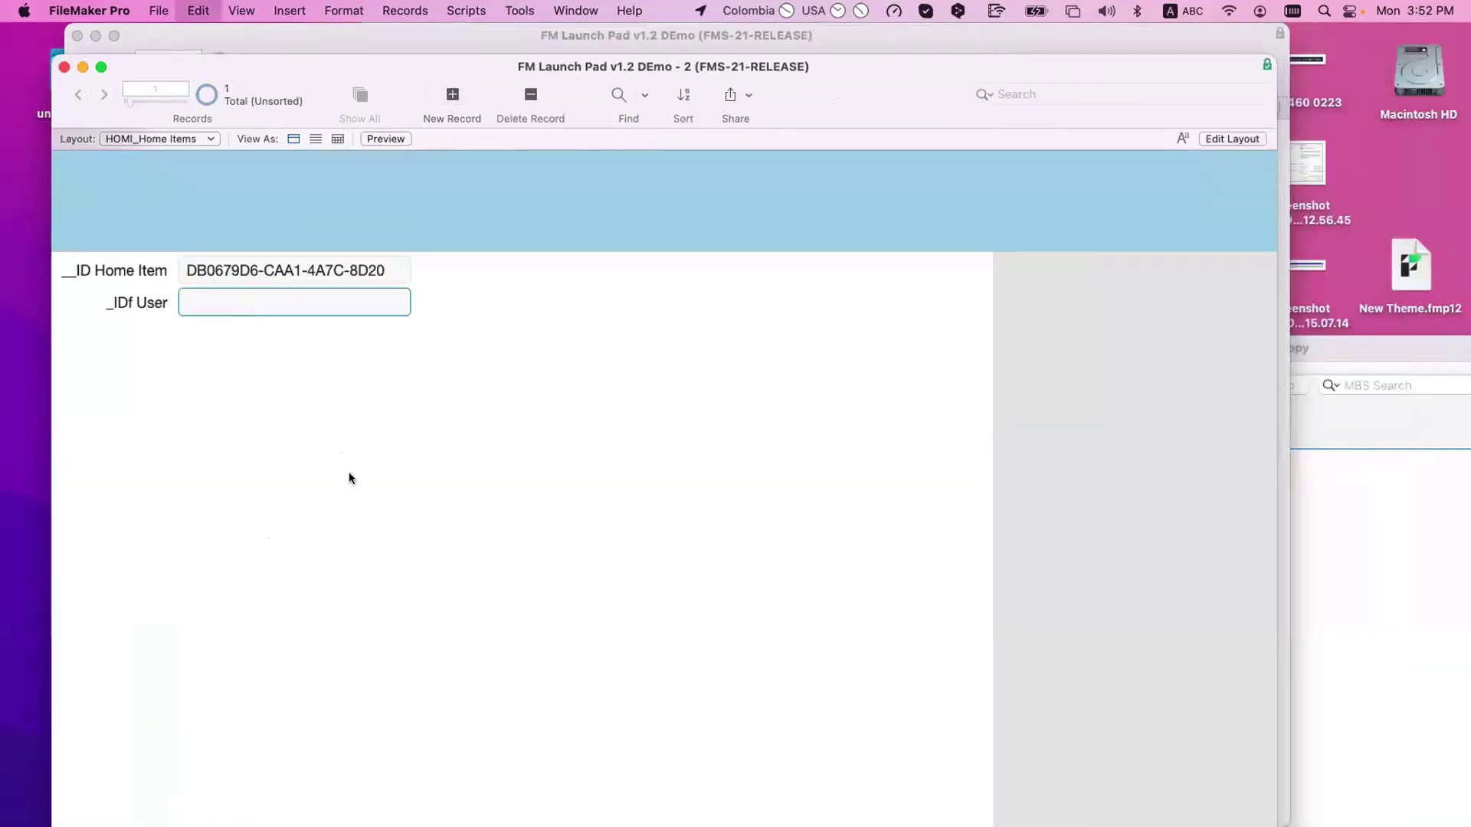
pyautogui.click(351, 481)
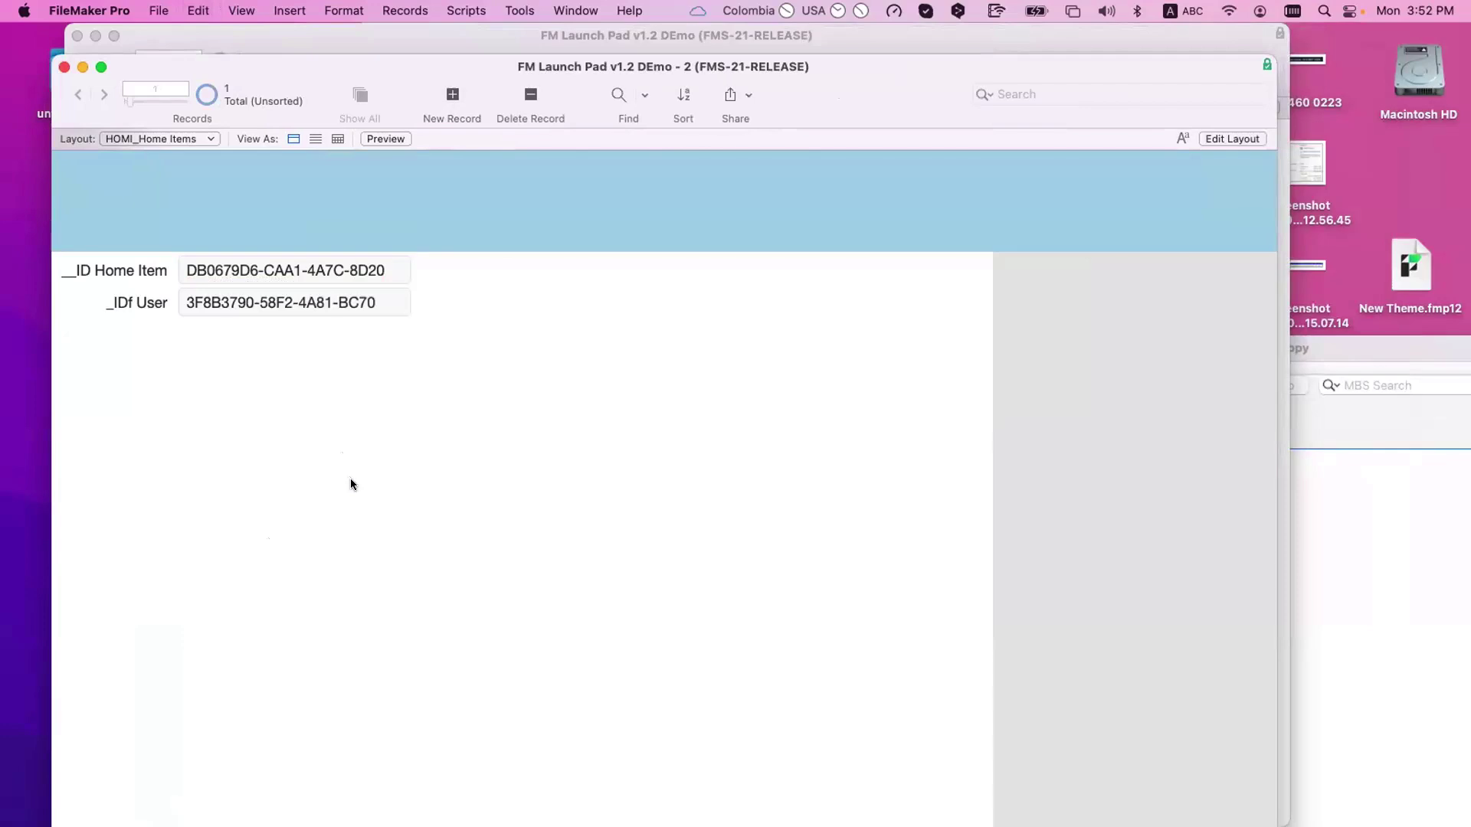
# - Open the HOMI_Home Items layout for editing and widen the field list to show full field names
pyautogui.press('super+l')
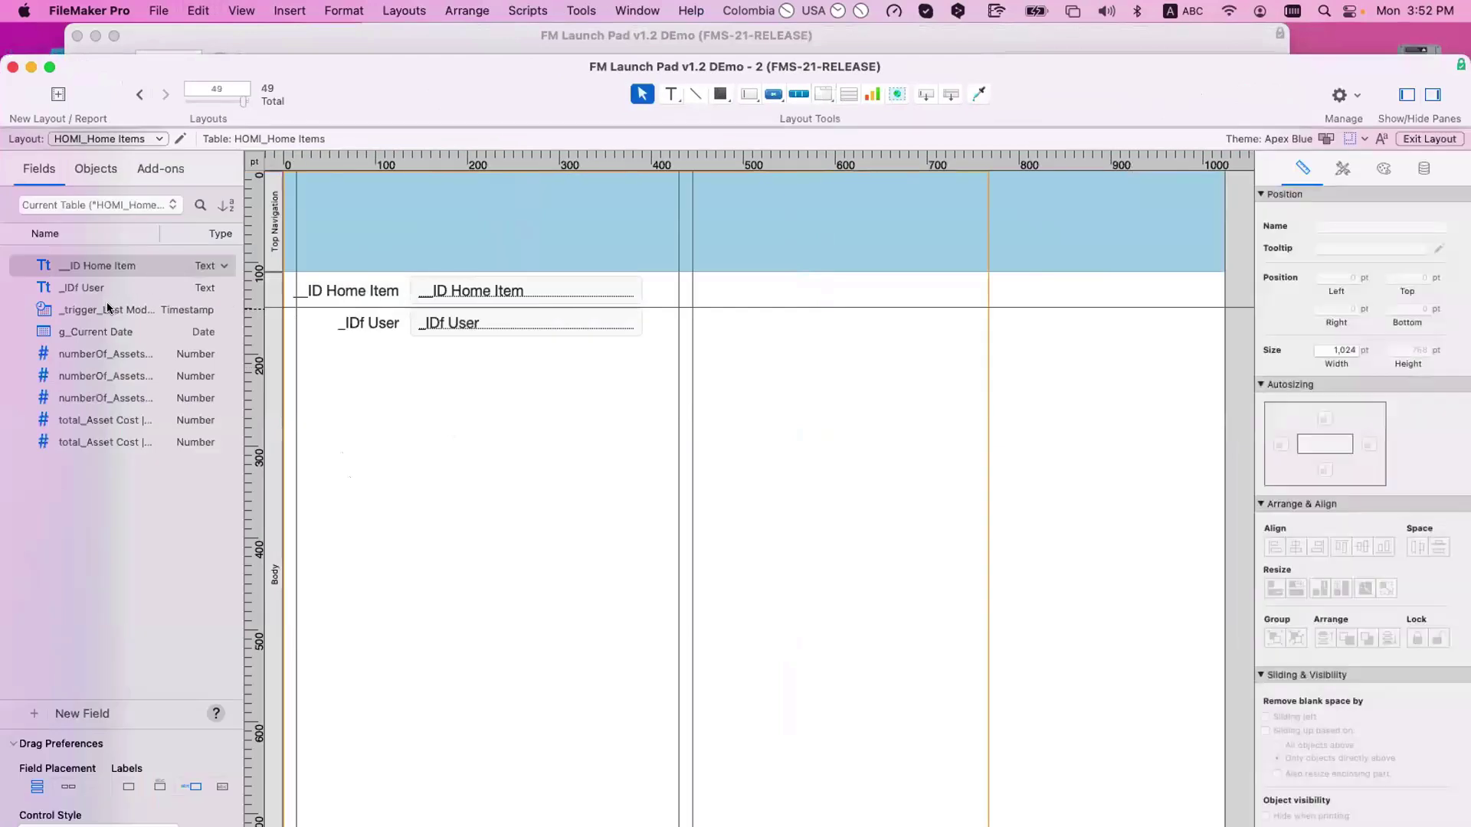
pyautogui.click(107, 308)
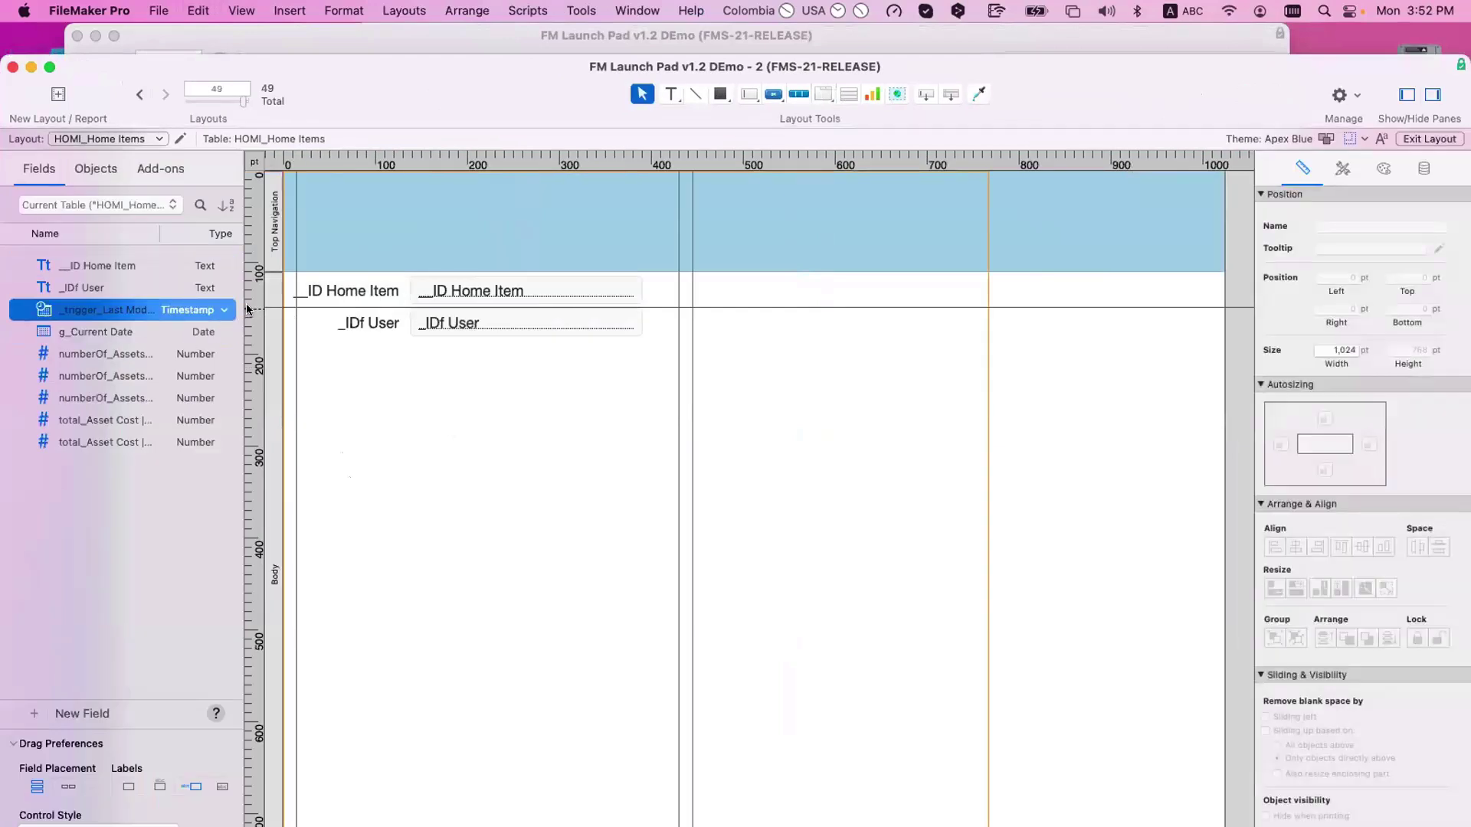
pyautogui.moveTo(239, 304); pyautogui.dragTo(318, 304)
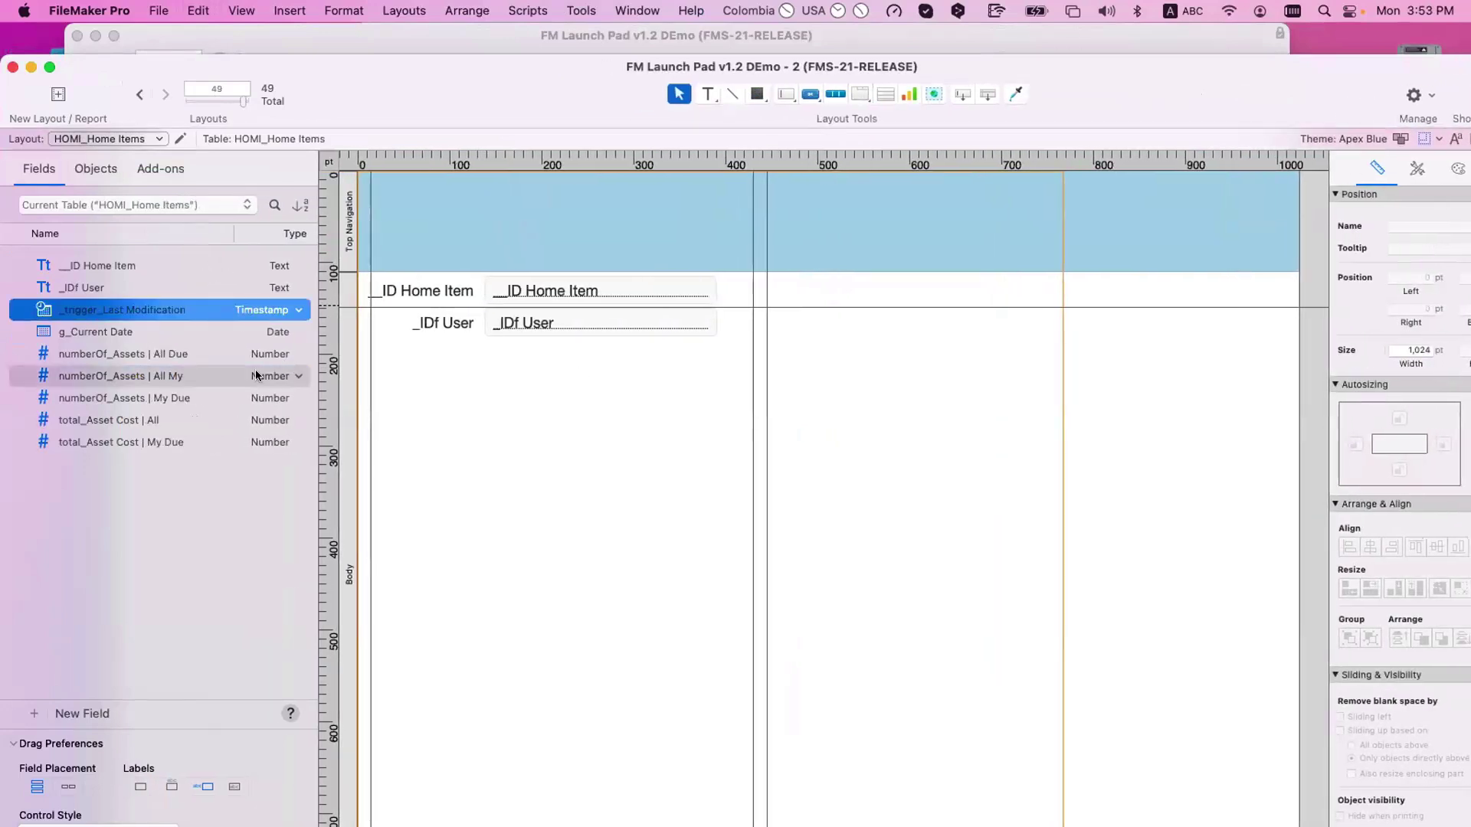
pyautogui.keyDown('super'); pyautogui.click(160, 375); pyautogui.keyUp('super')
pyautogui.moveTo(159, 375); pyautogui.dragTo(404, 394)
pyautogui.press('super+z')
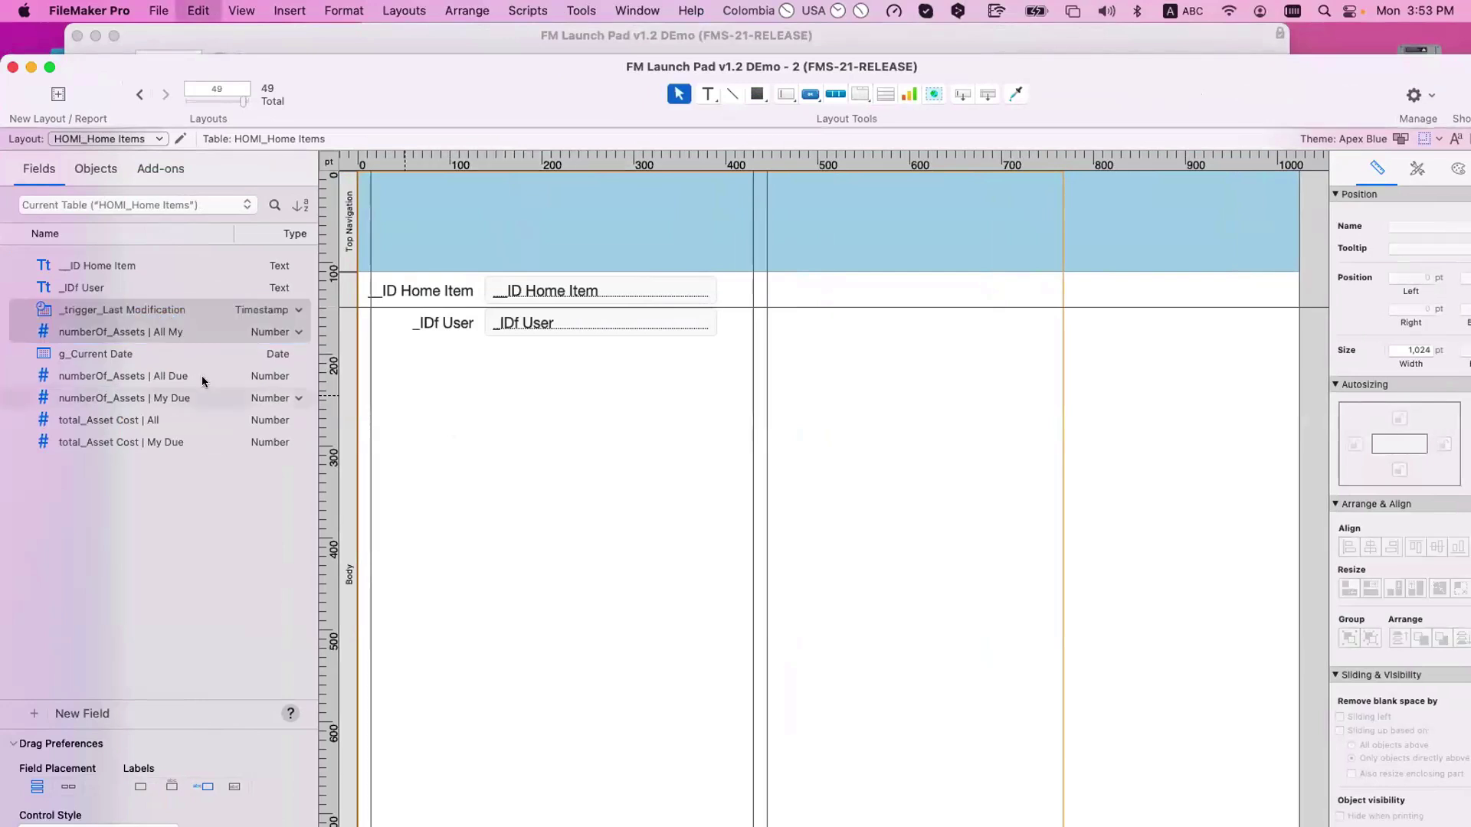
# - Place the _trigger_Last Modification and numberOf_Assets | All My fields with labels in the layout body below _IDf User
pyautogui.click(137, 376)
pyautogui.click(140, 325)
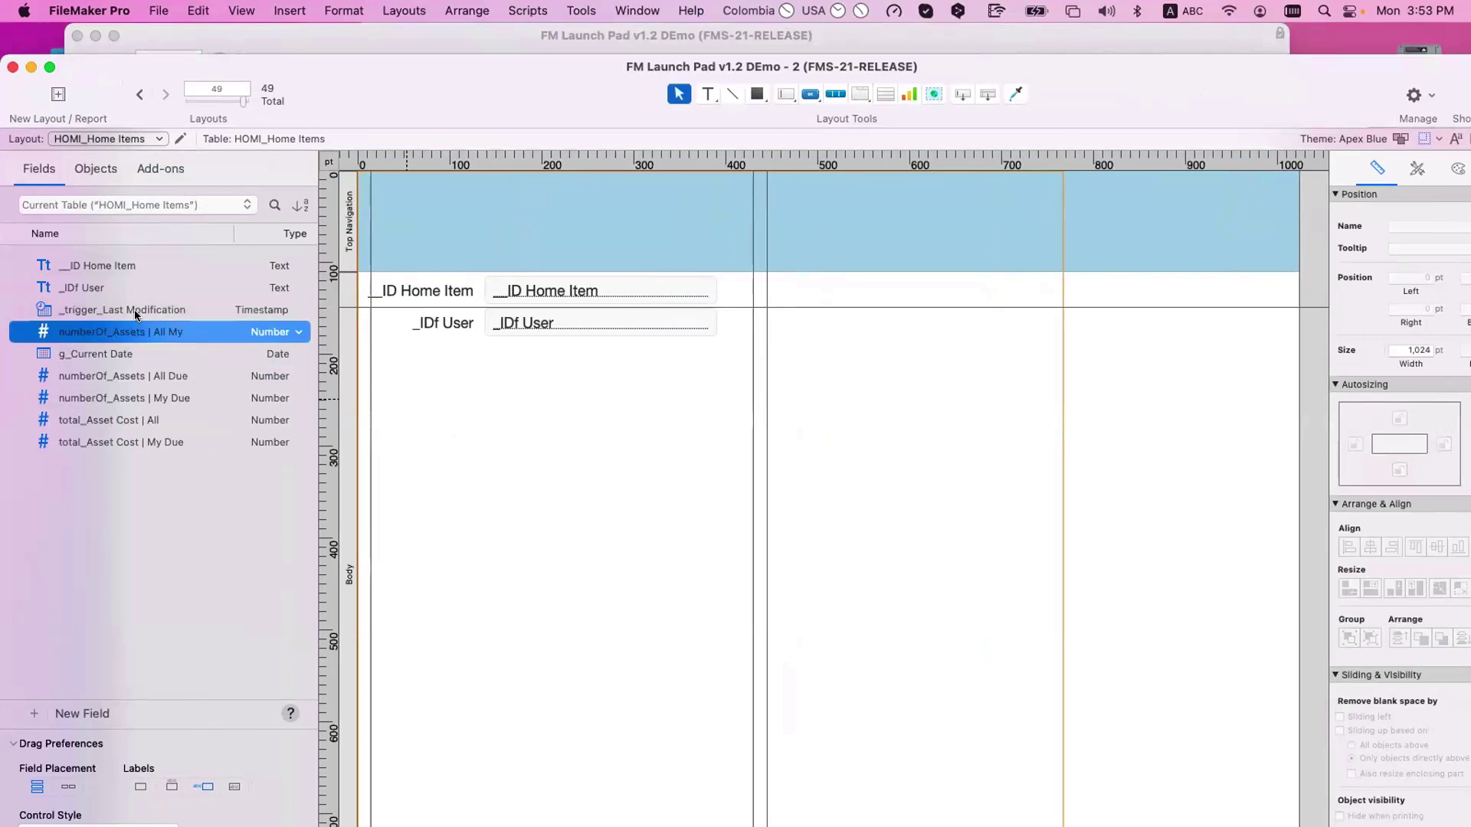
pyautogui.keyDown('super'); pyautogui.click(119, 311); pyautogui.keyUp('super')
pyautogui.moveTo(119, 311); pyautogui.dragTo(609, 442)
pyautogui.click(650, 463)
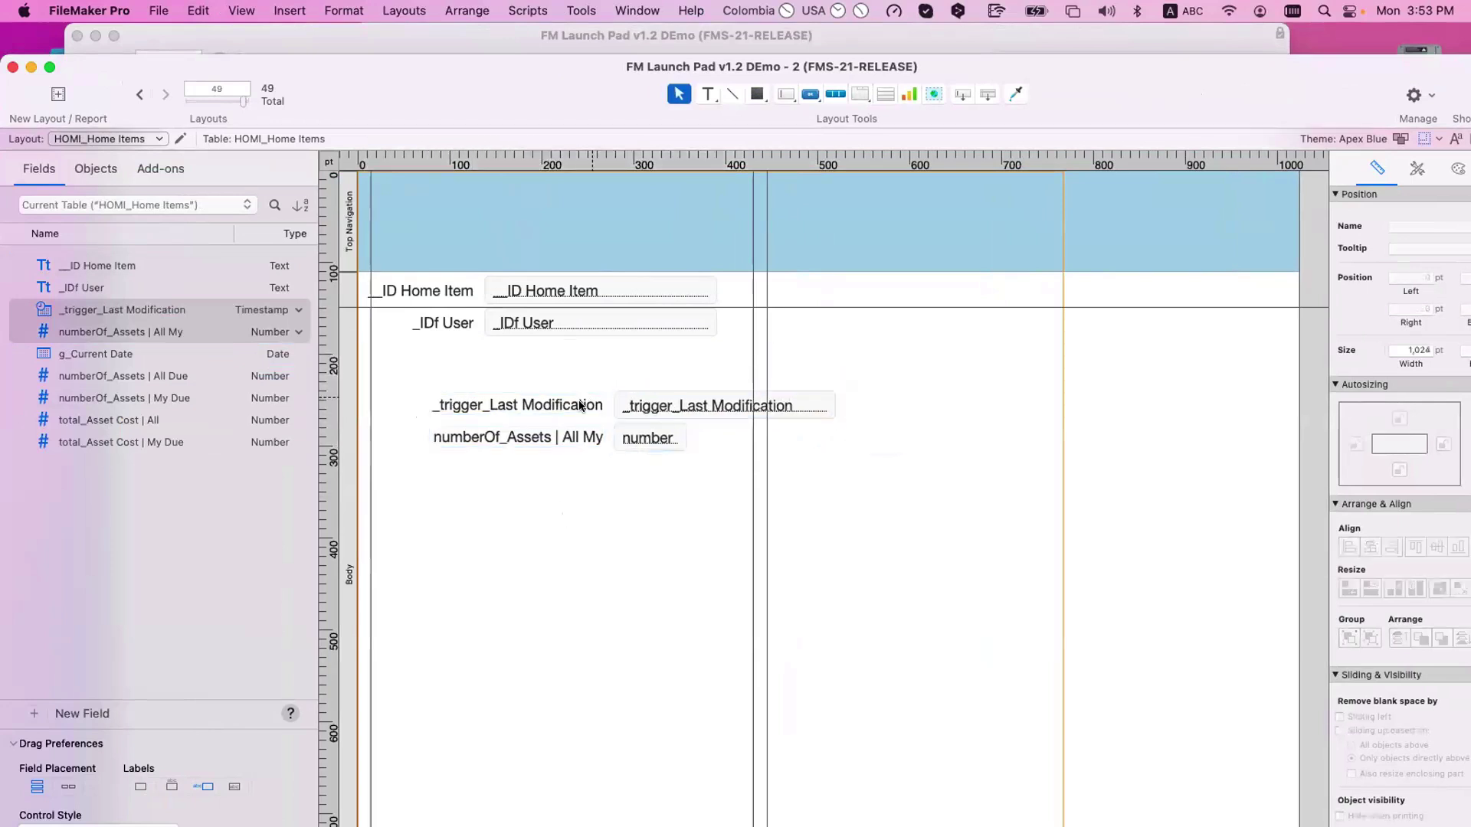
# - Arrange the _trigger_Last Modification field directly below the two ID fields, shift those into line with it, and return to Browse mode
pyautogui.click(628, 406)
pyautogui.keyDown('shift'); pyautogui.click(595, 404); pyautogui.keyUp('shift')
pyautogui.moveTo(678, 400); pyautogui.dragTo(668, 358)
pyautogui.moveTo(766, 328); pyautogui.dragTo(626, 291)
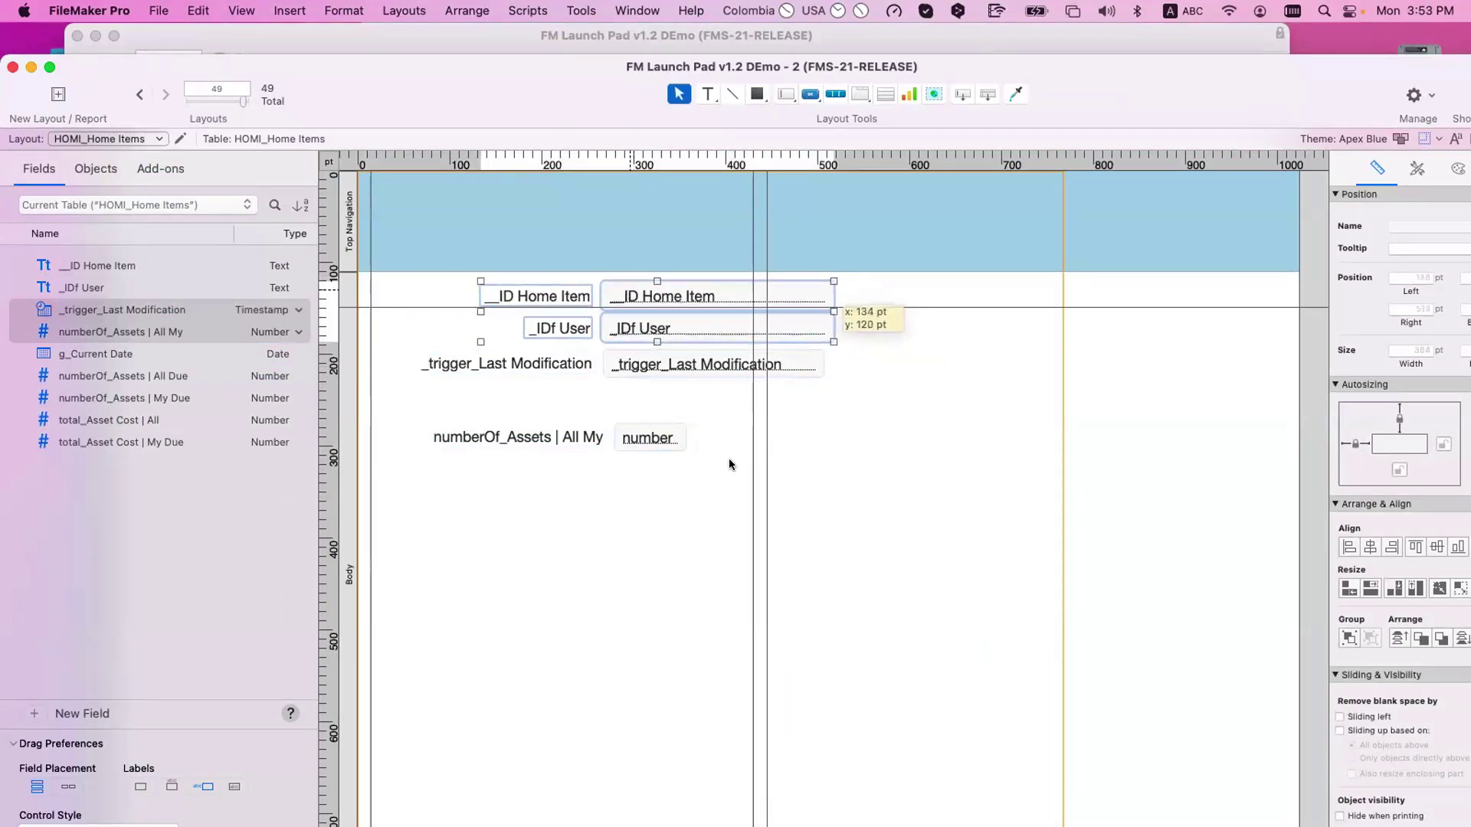
pyautogui.click(670, 446)
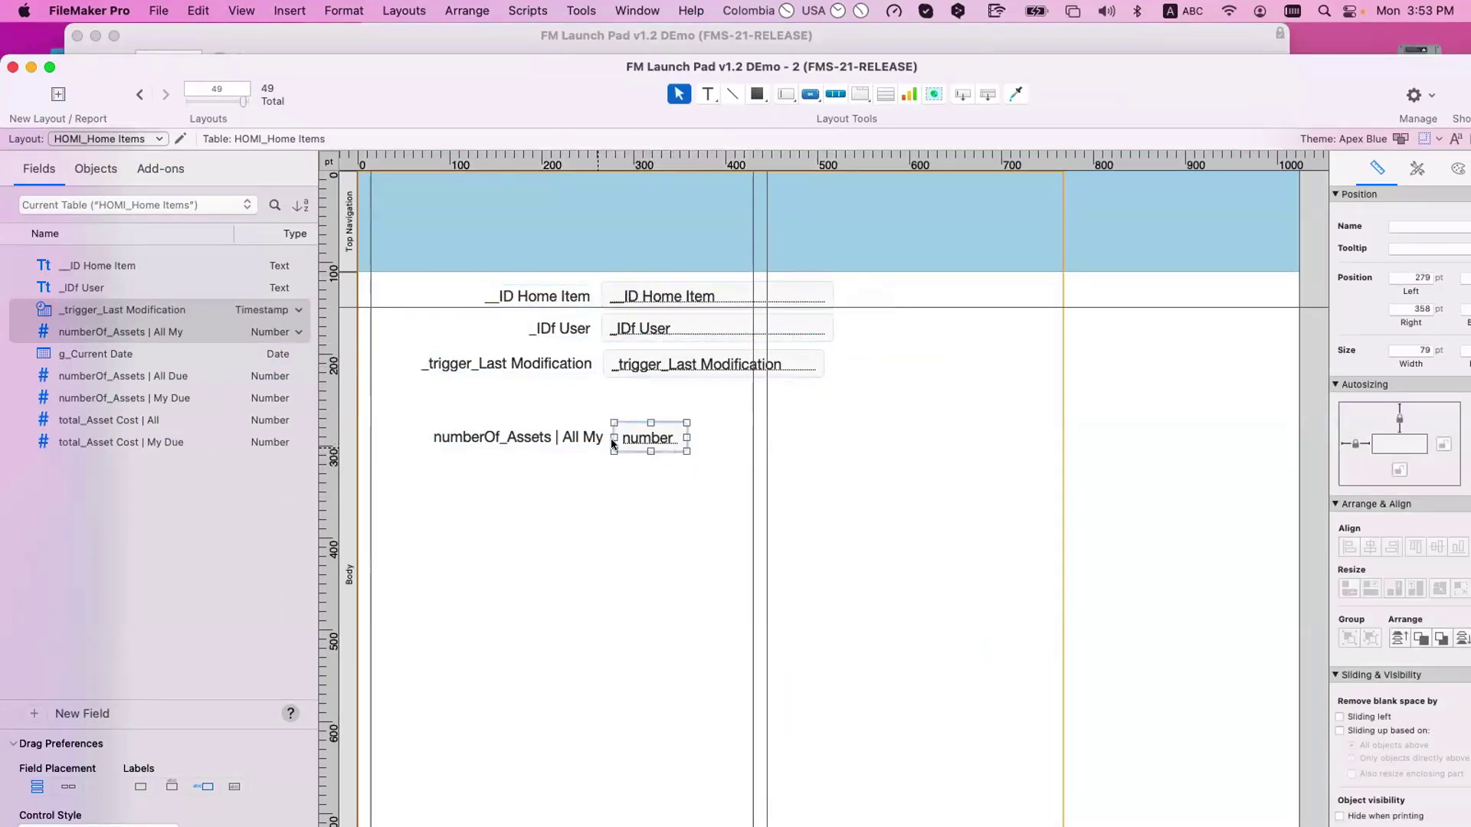
pyautogui.click(640, 366)
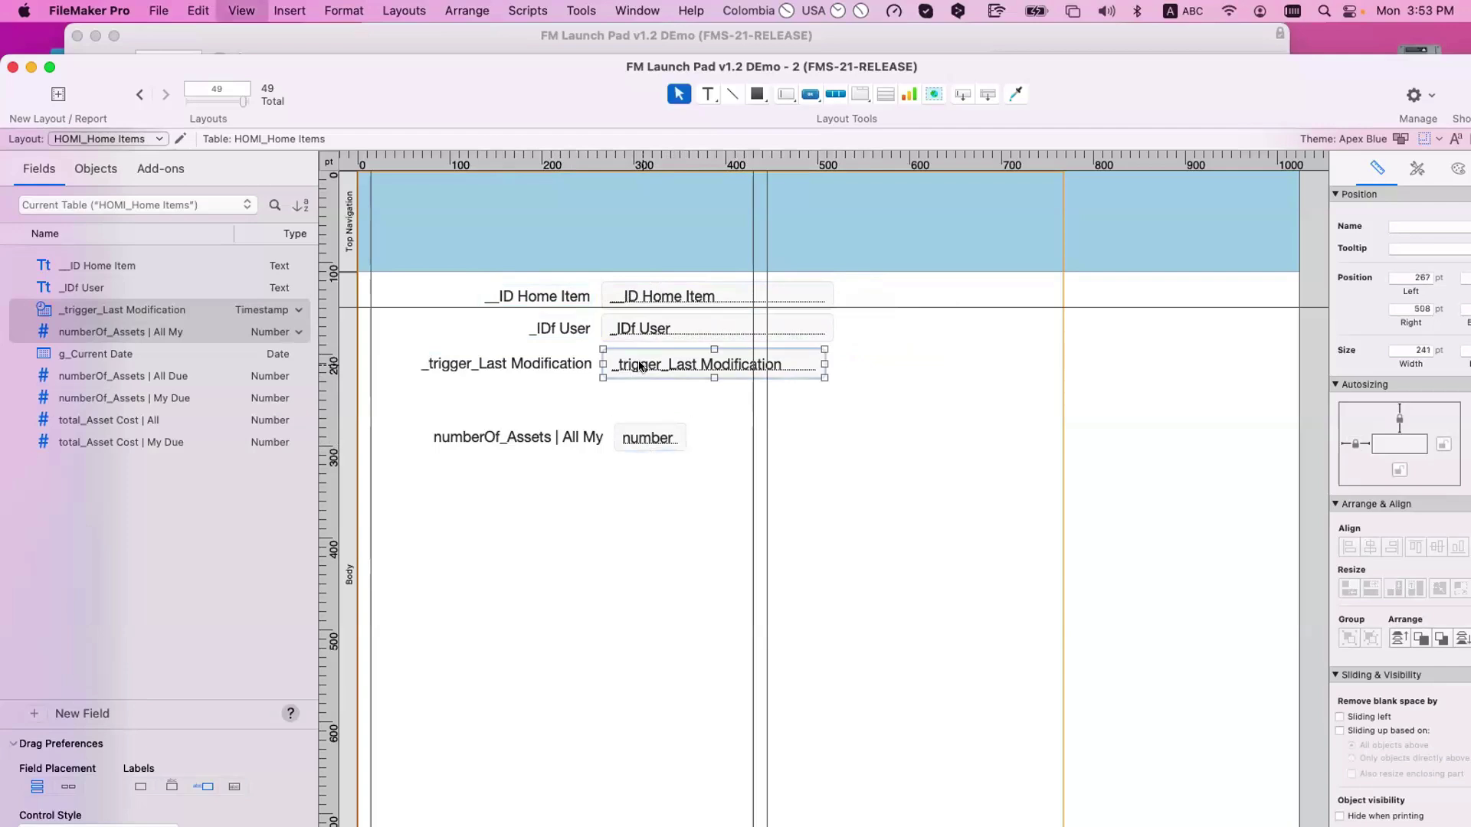
pyautogui.press('super+b')
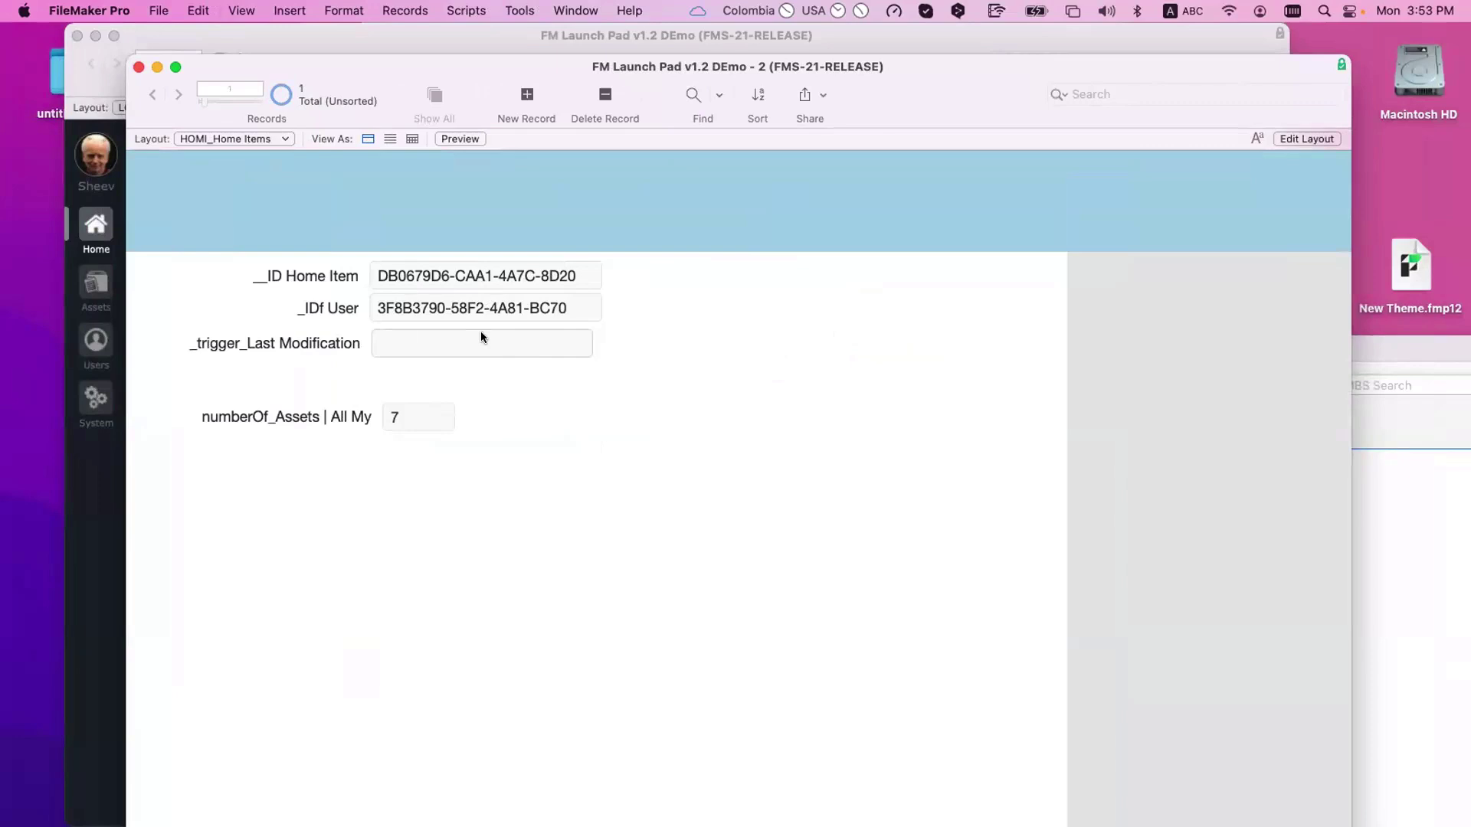
# - Check the stored numberOf_Assets | All My value in the home item record
pyautogui.click(421, 411)
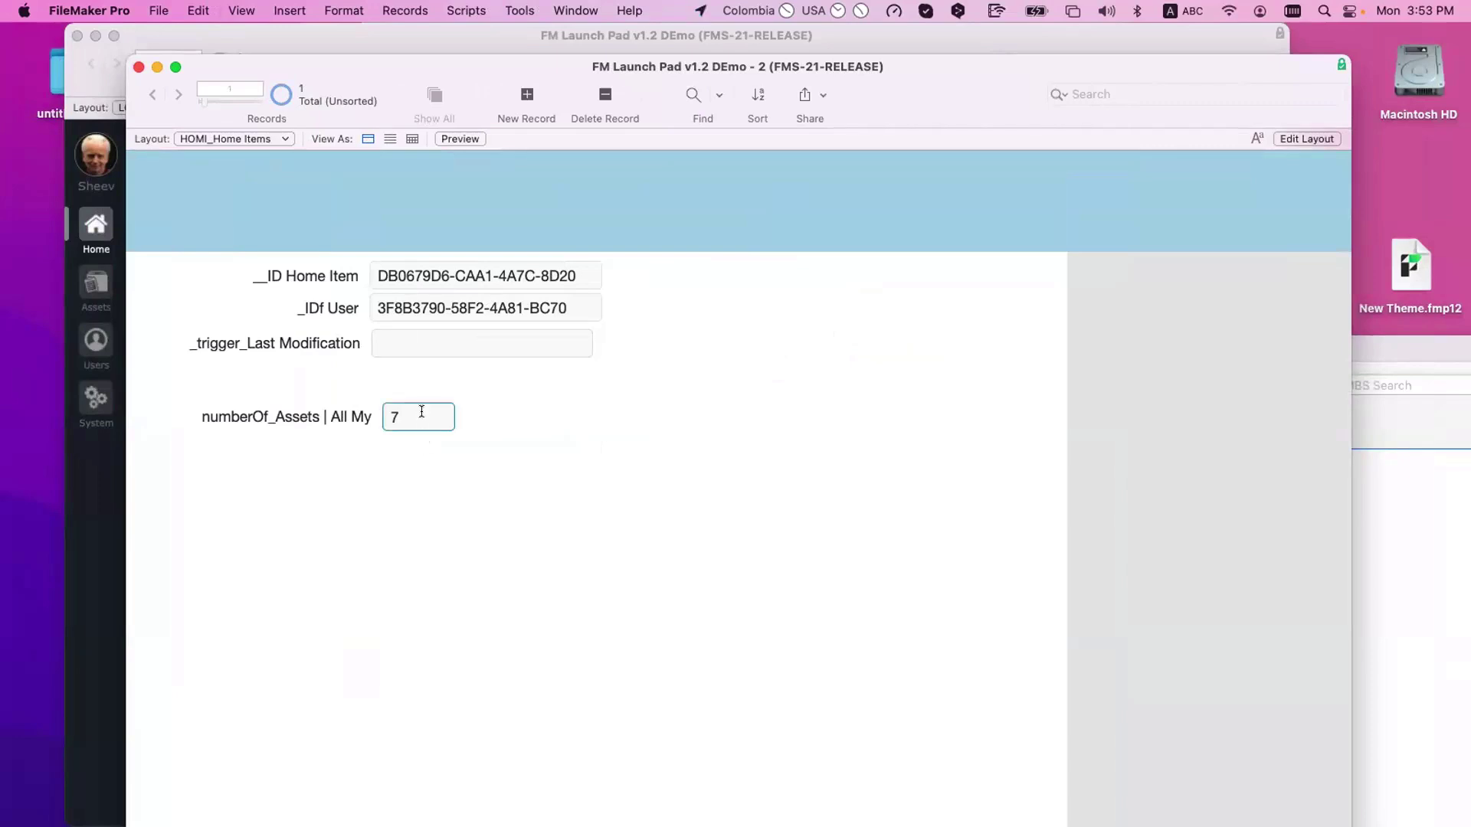
pyautogui.click(436, 369)
pyautogui.moveTo(365, 67); pyautogui.dragTo(831, 164)
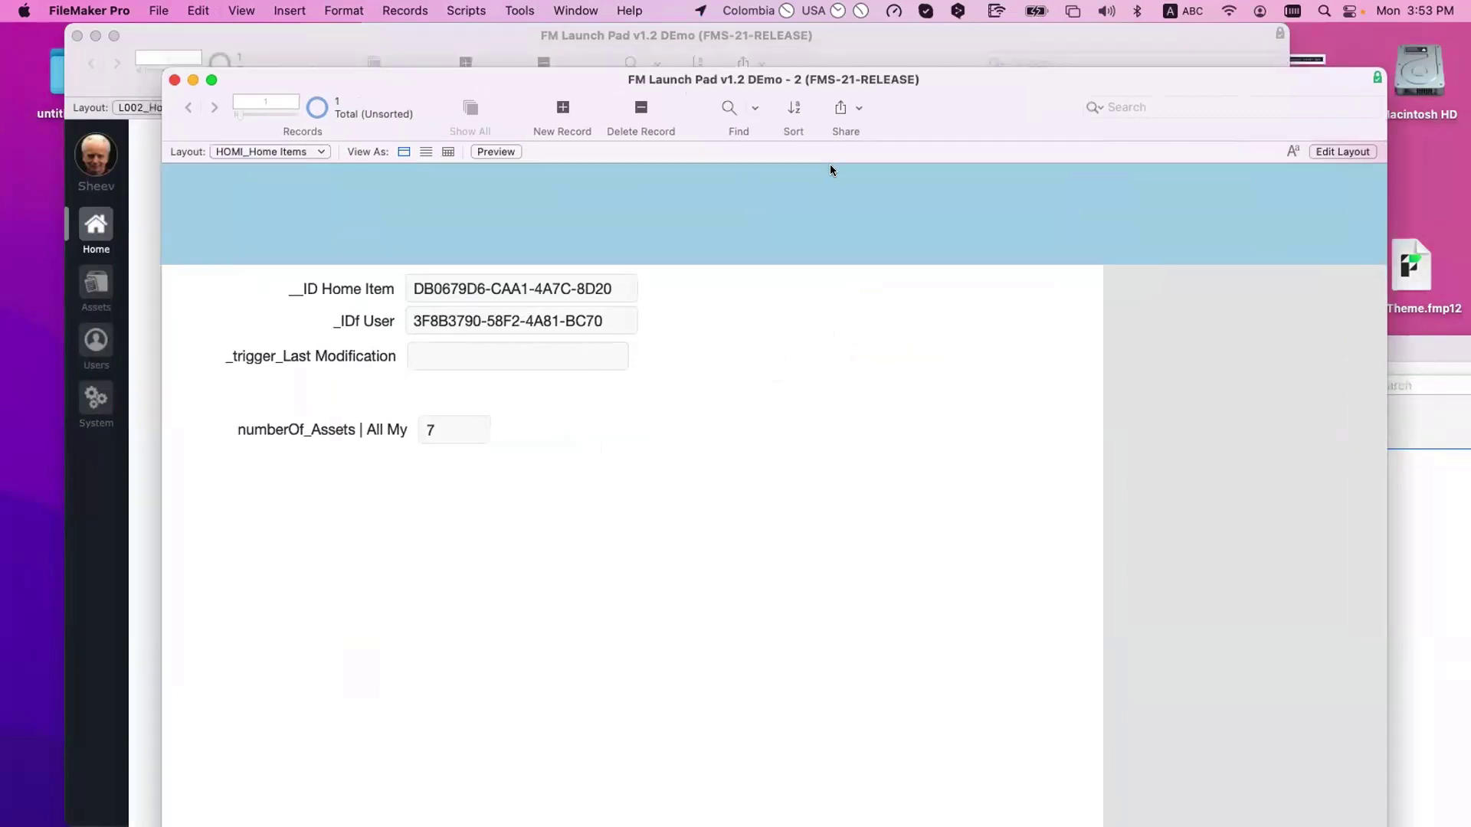
# - Switch to the home screen window and create a new asset in the Assets section
pyautogui.click(504, 159)
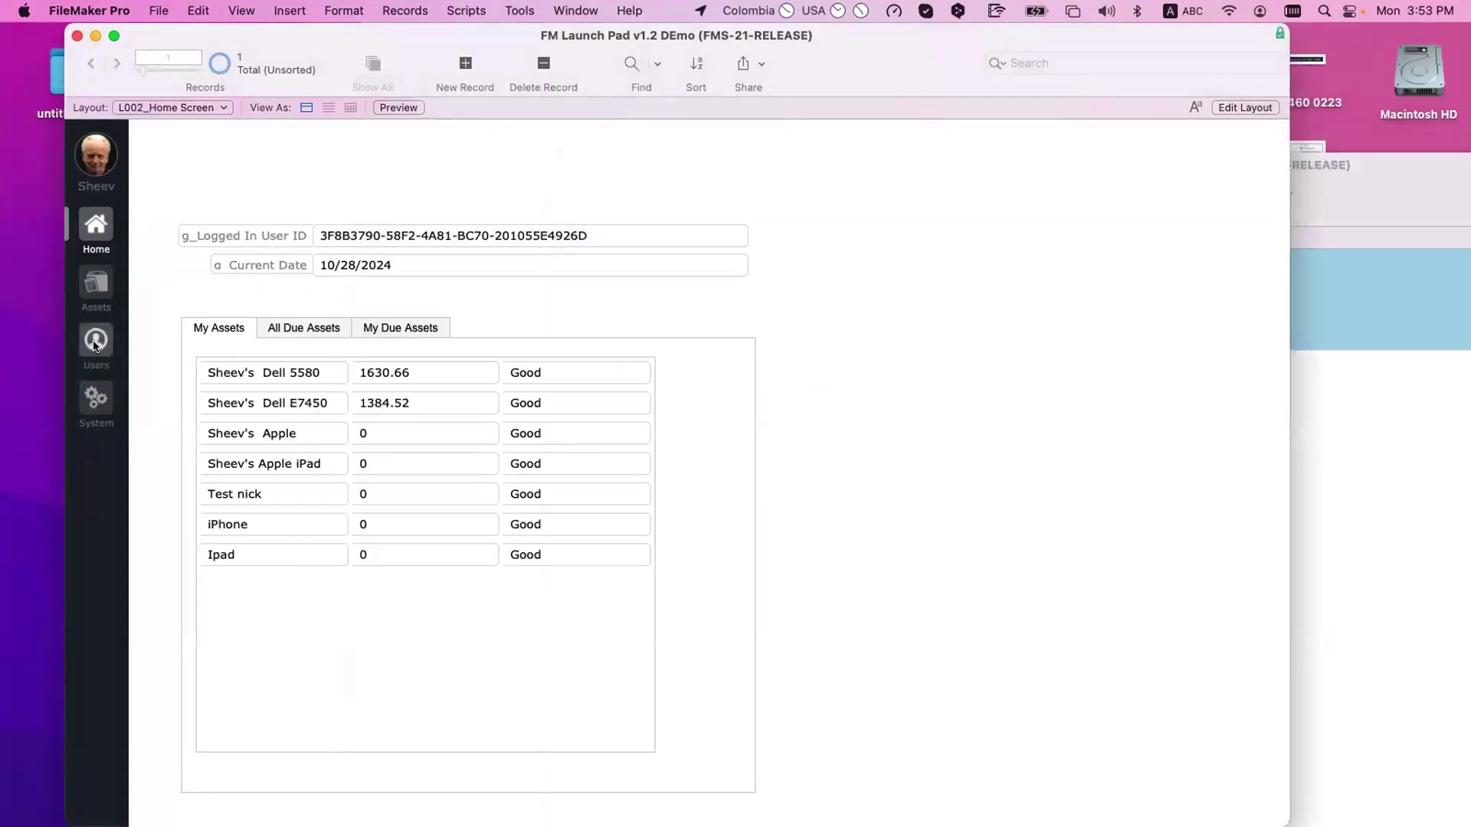
pyautogui.click(92, 285)
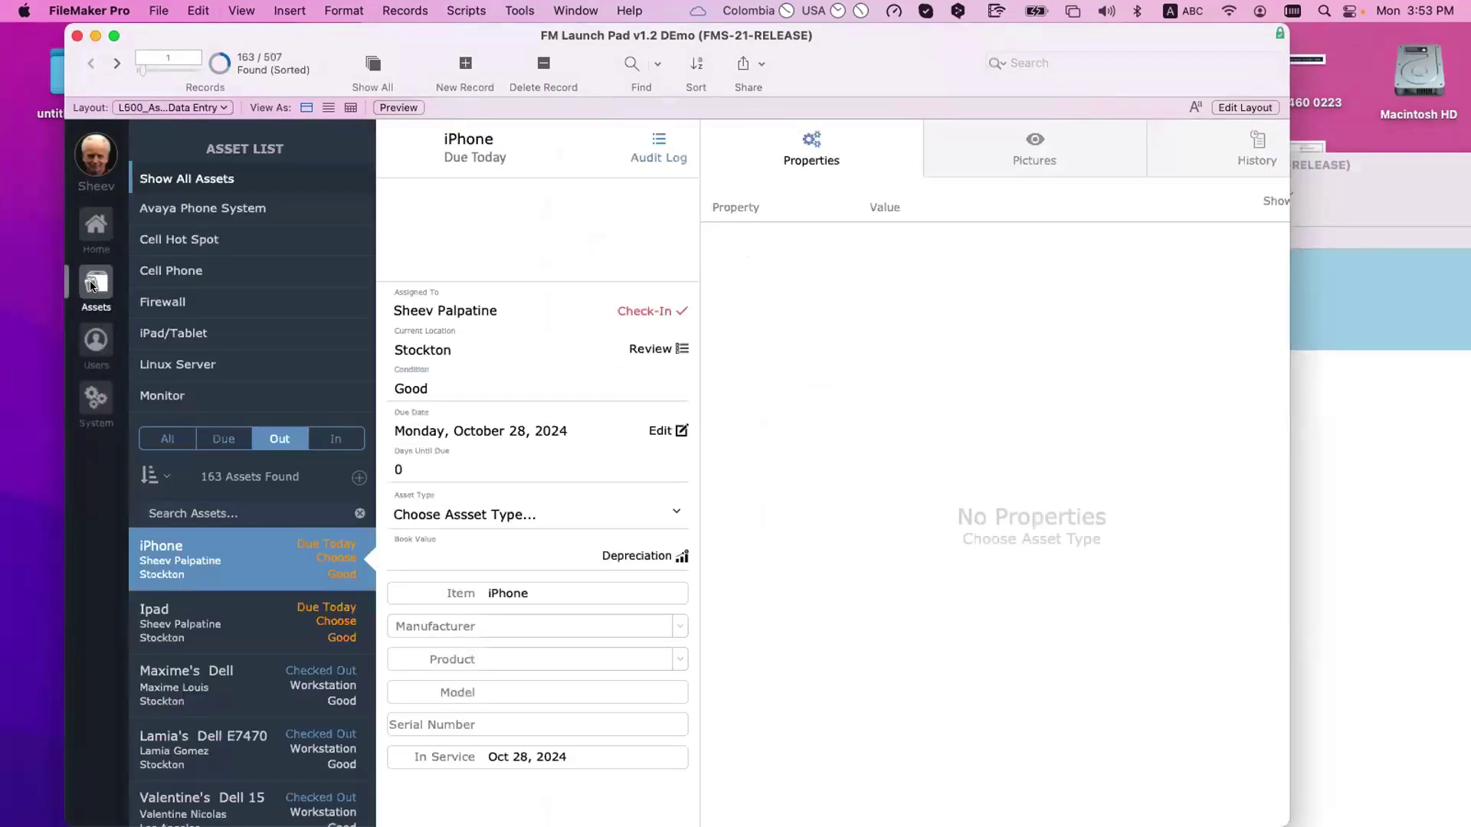
pyautogui.click(358, 477)
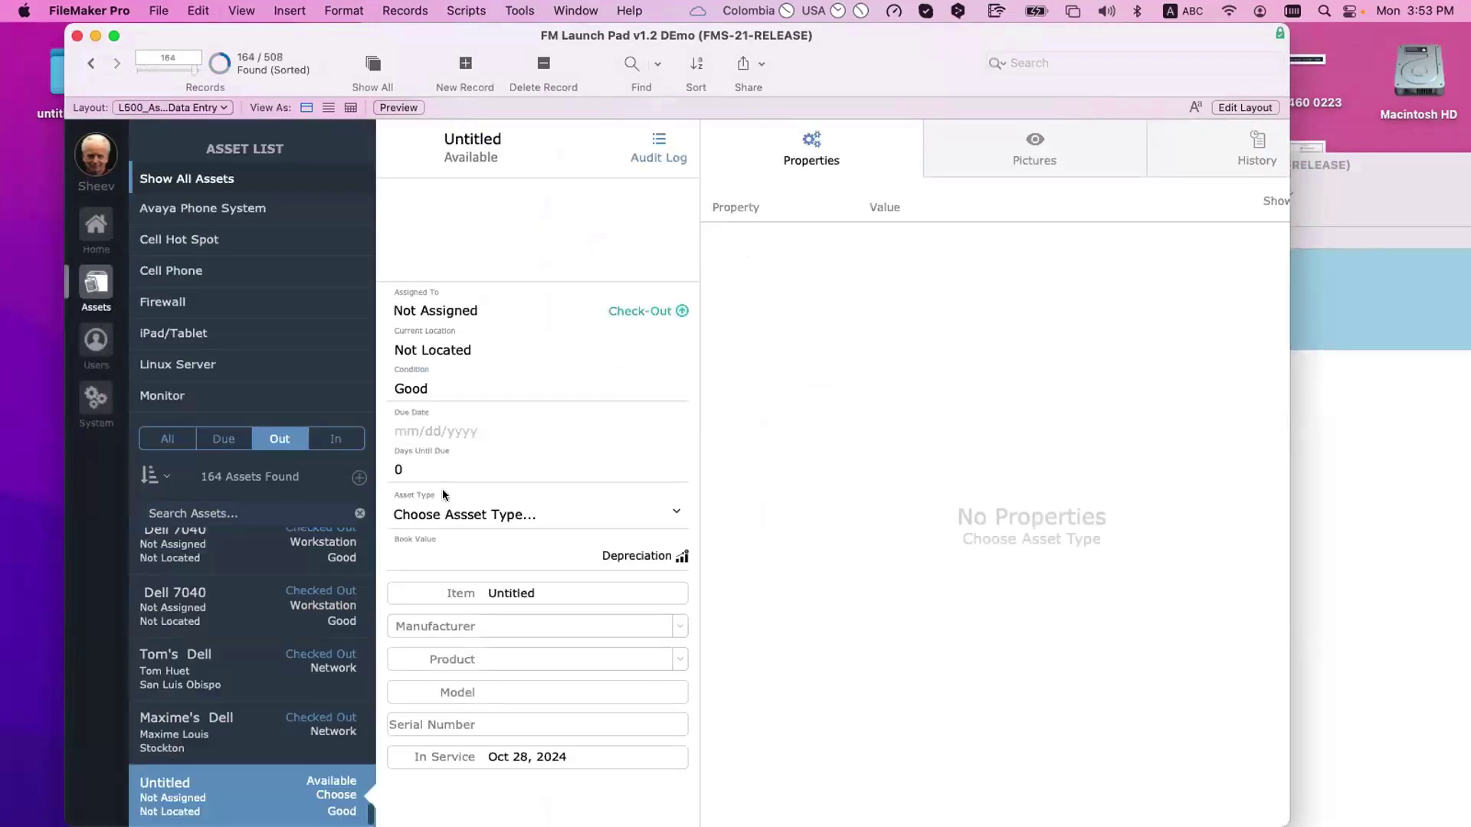
# - Check out the new asset to the logged-in user with Stockton as its current location
pyautogui.click(669, 311)
pyautogui.click(767, 363)
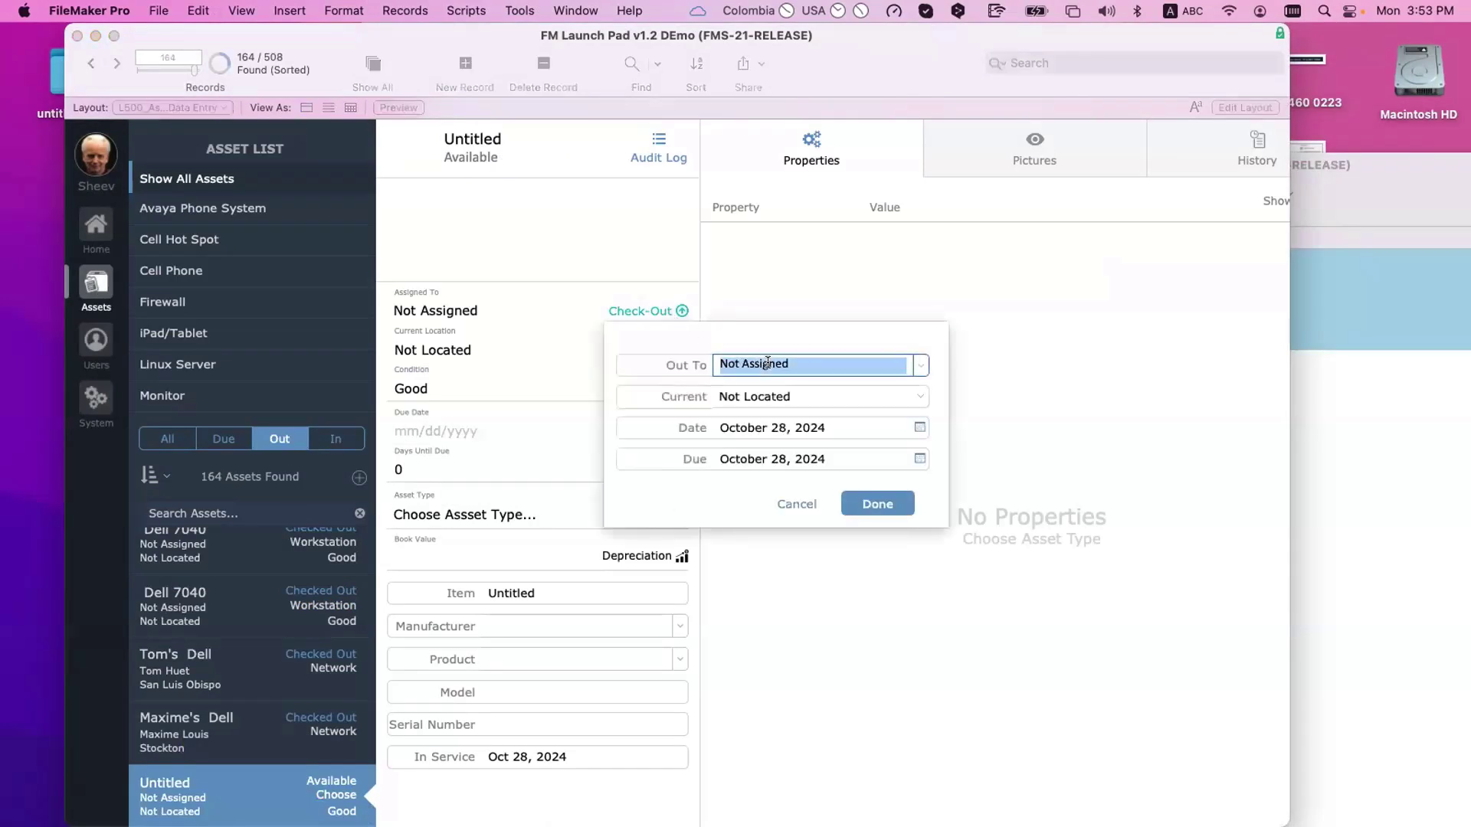
pyautogui.write('Sheev Palpatine')
pyautogui.click(798, 403)
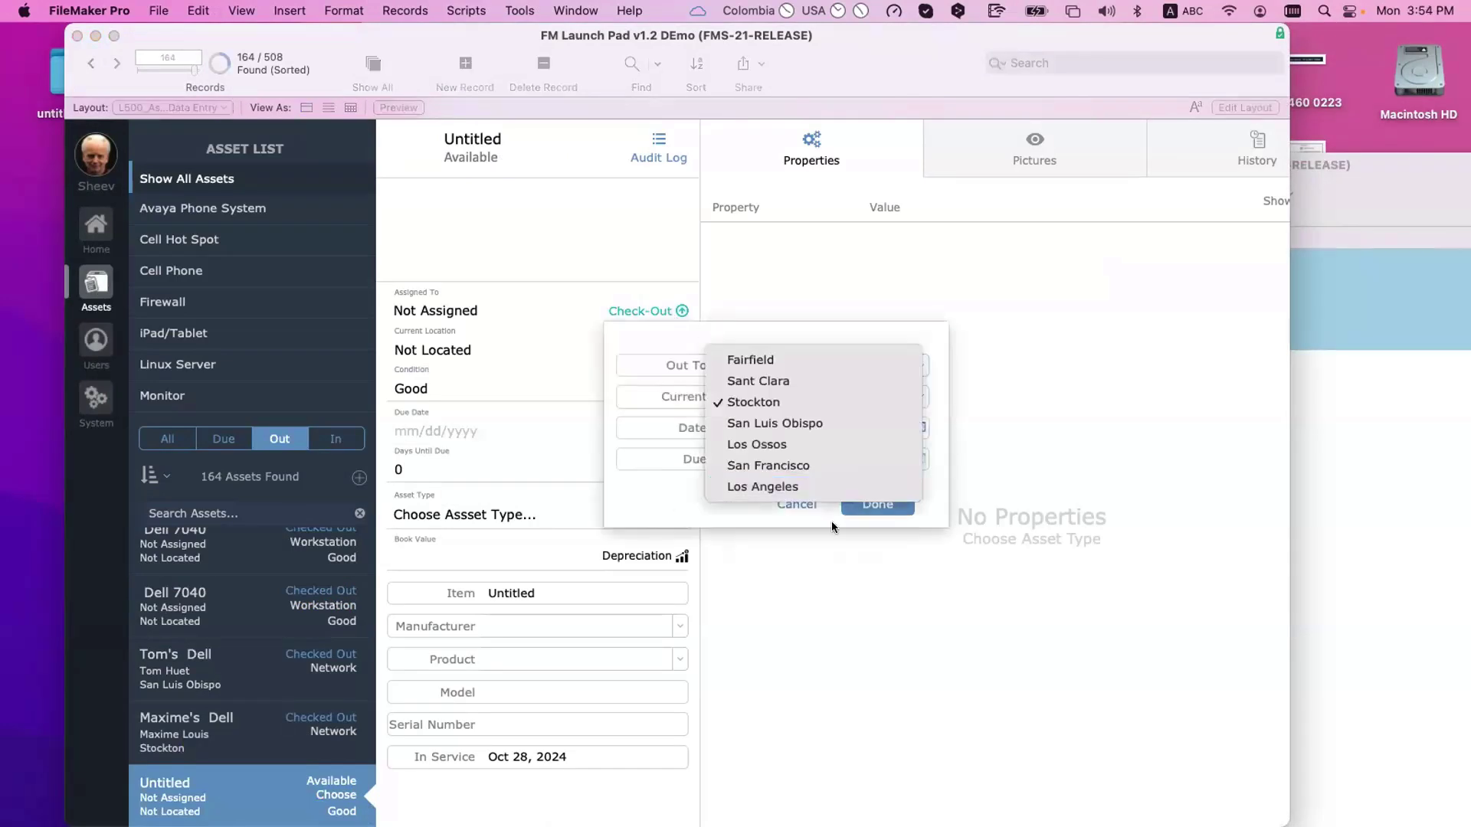
pyautogui.click(878, 509)
pyautogui.click(878, 505)
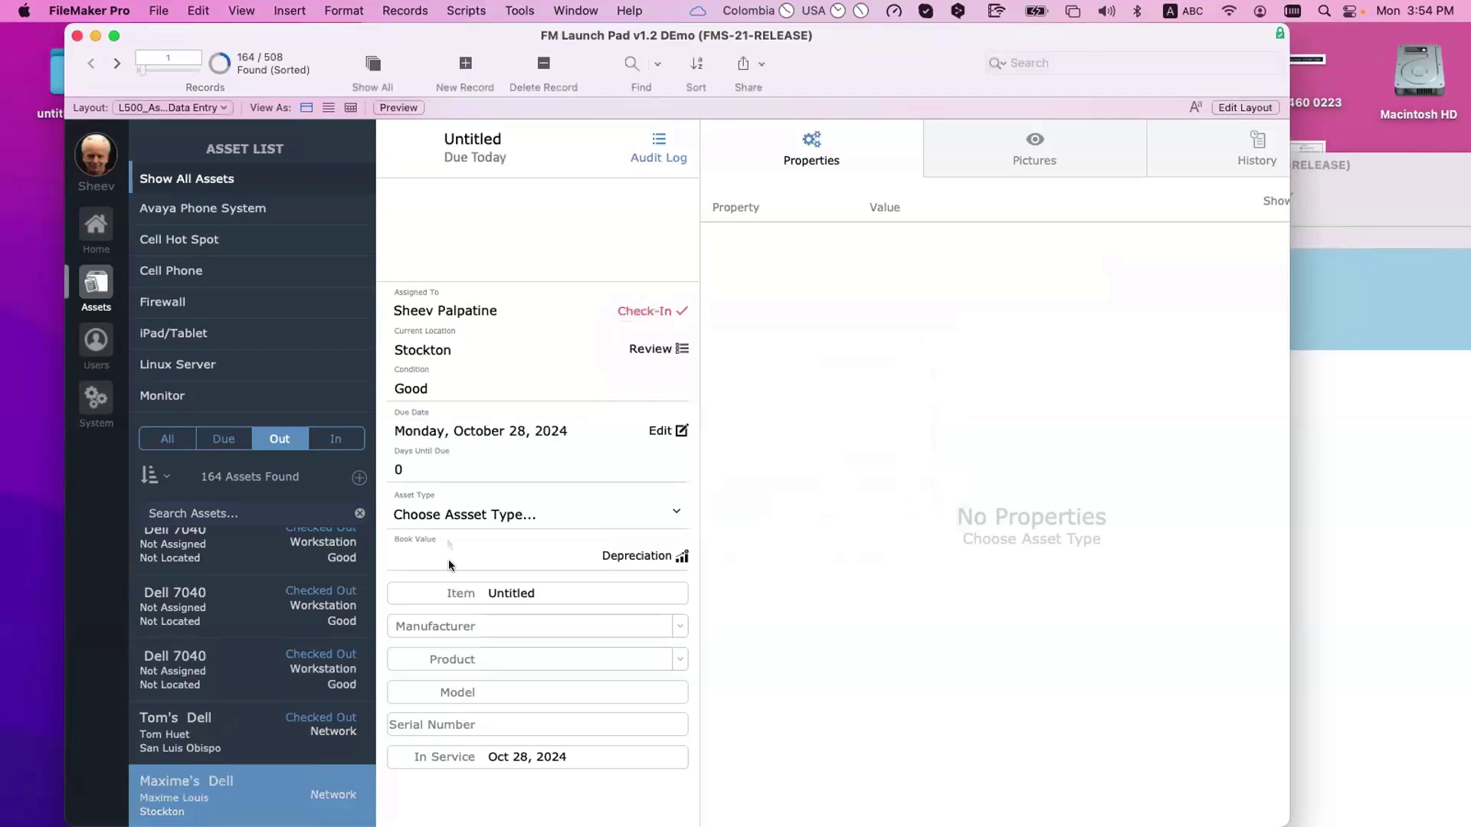
# - Name the new checked-out asset Mac and return to the home screen's My Assets list
pyautogui.click(540, 588)
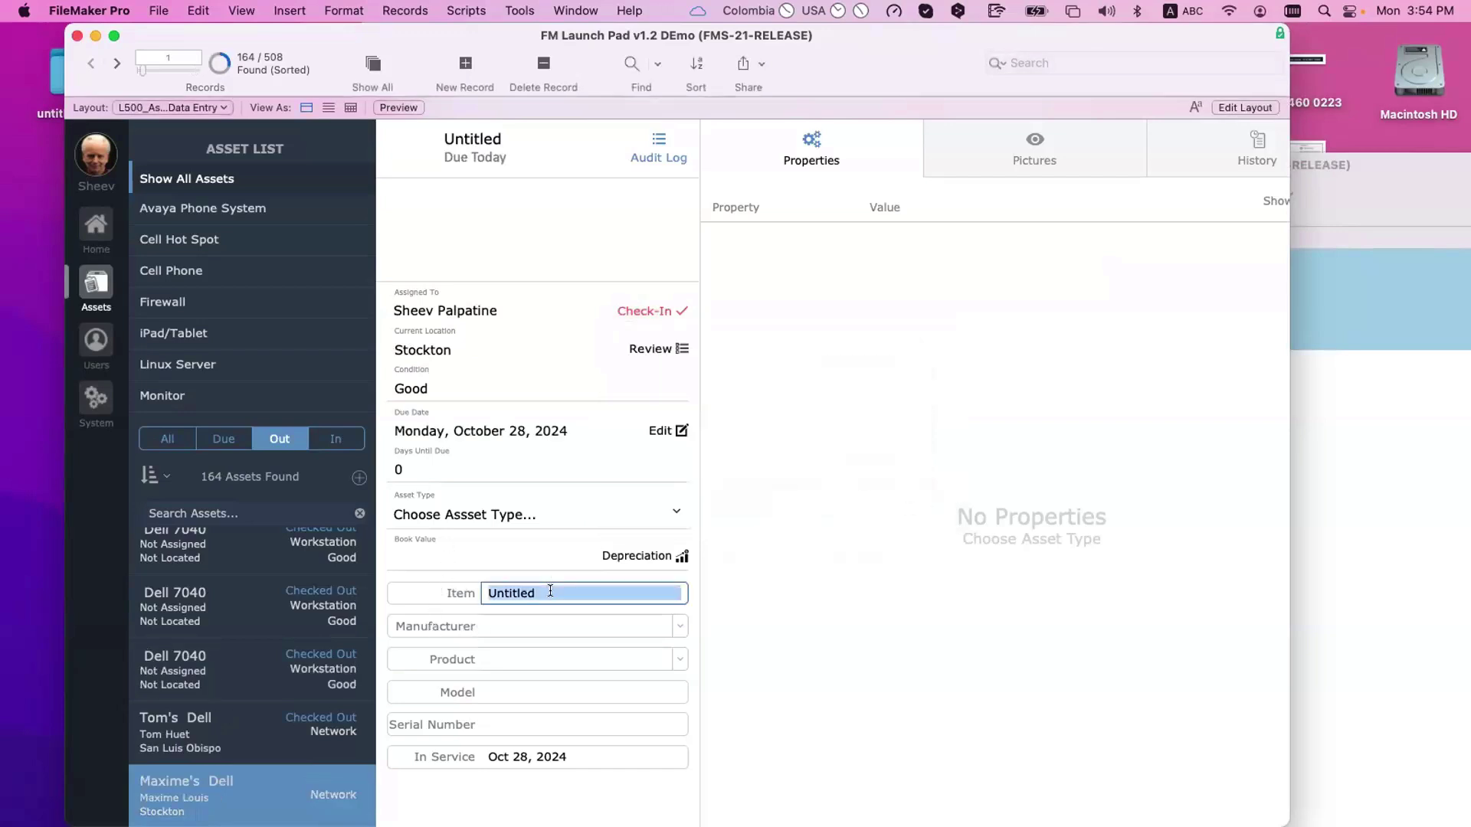
pyautogui.write('Ma')
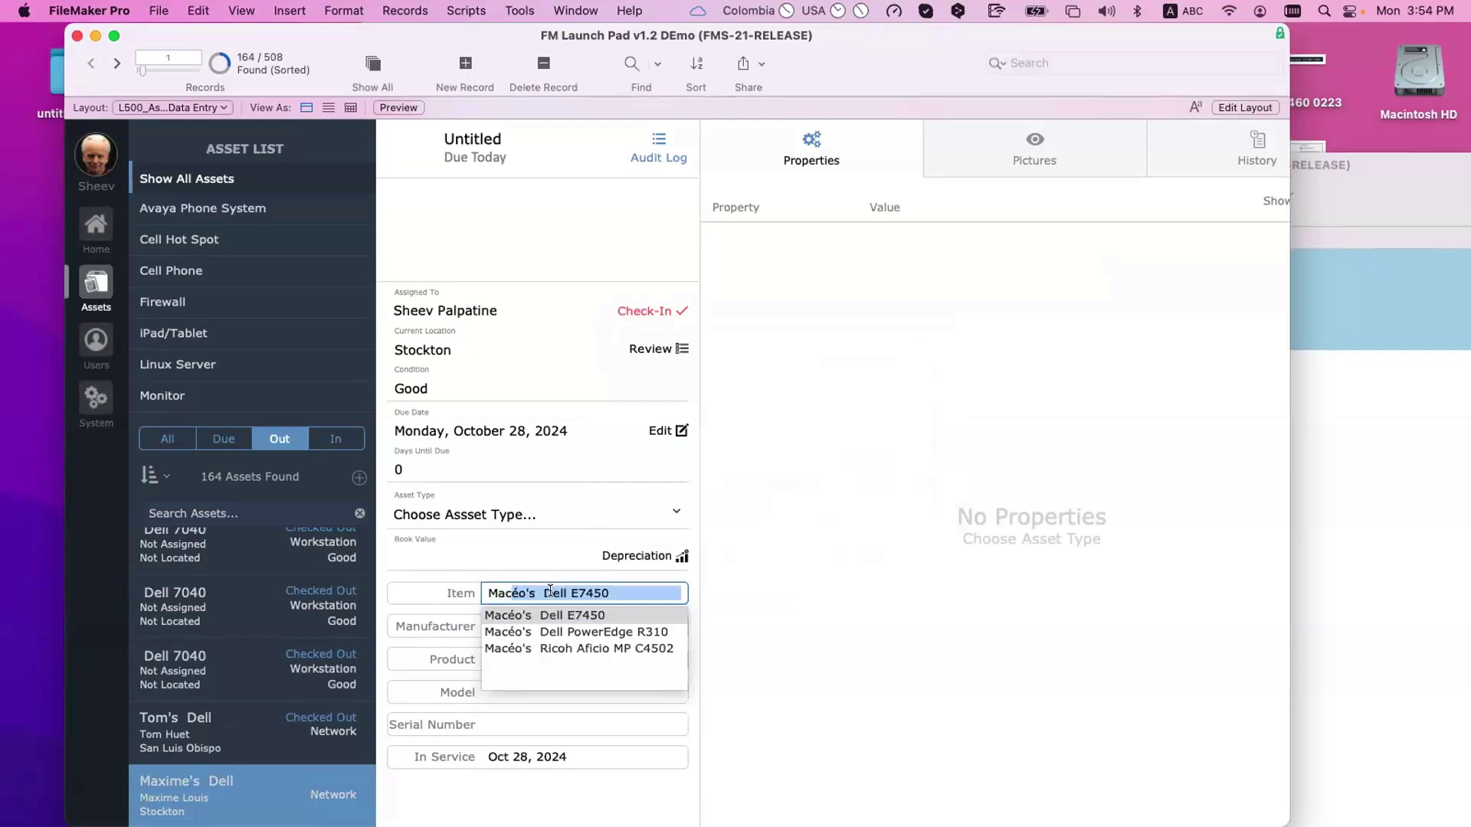
pyautogui.write('c')
pyautogui.press('BackSpace')
pyautogui.press('Return')
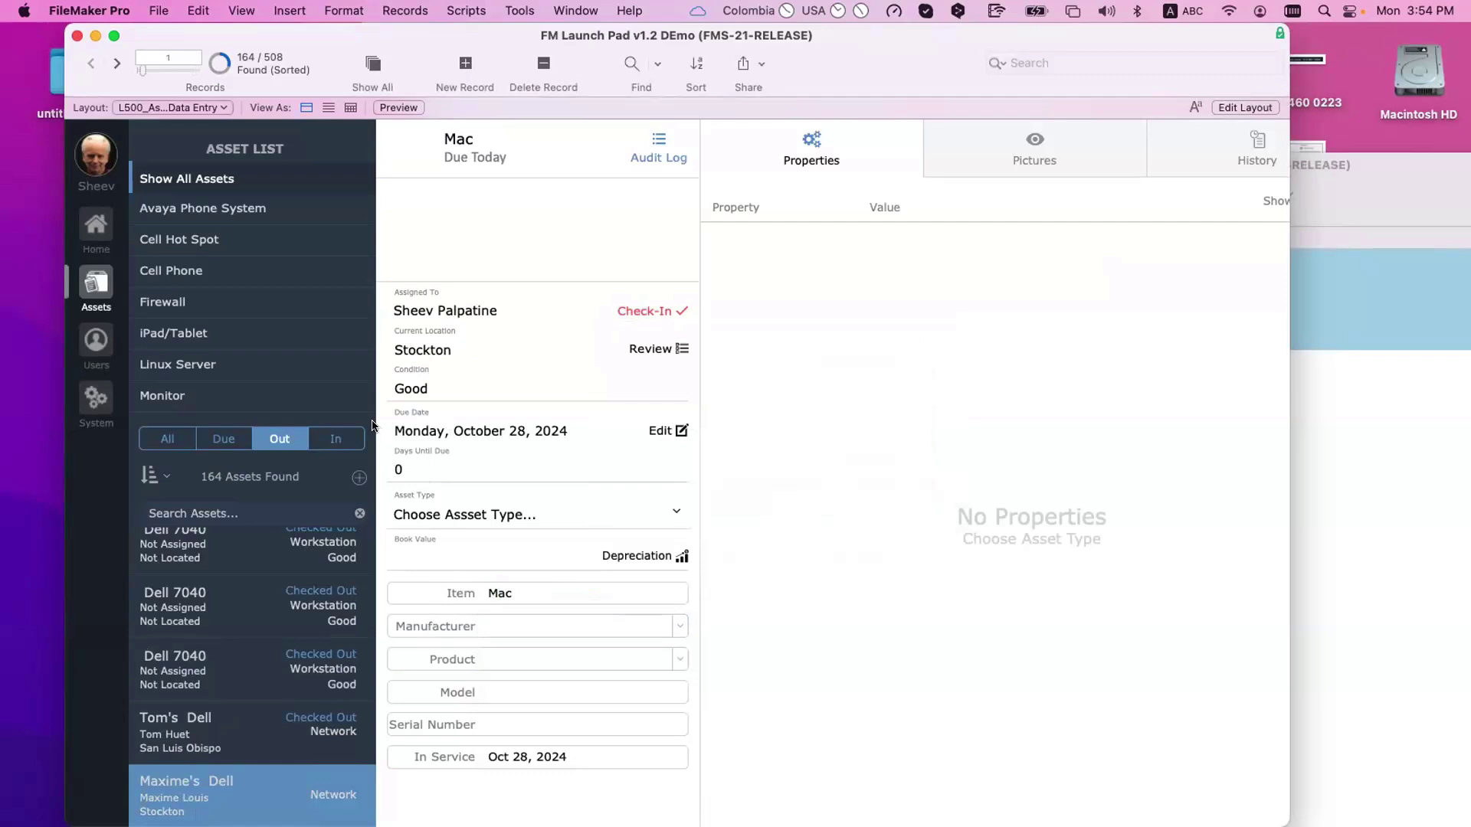
pyautogui.click(96, 225)
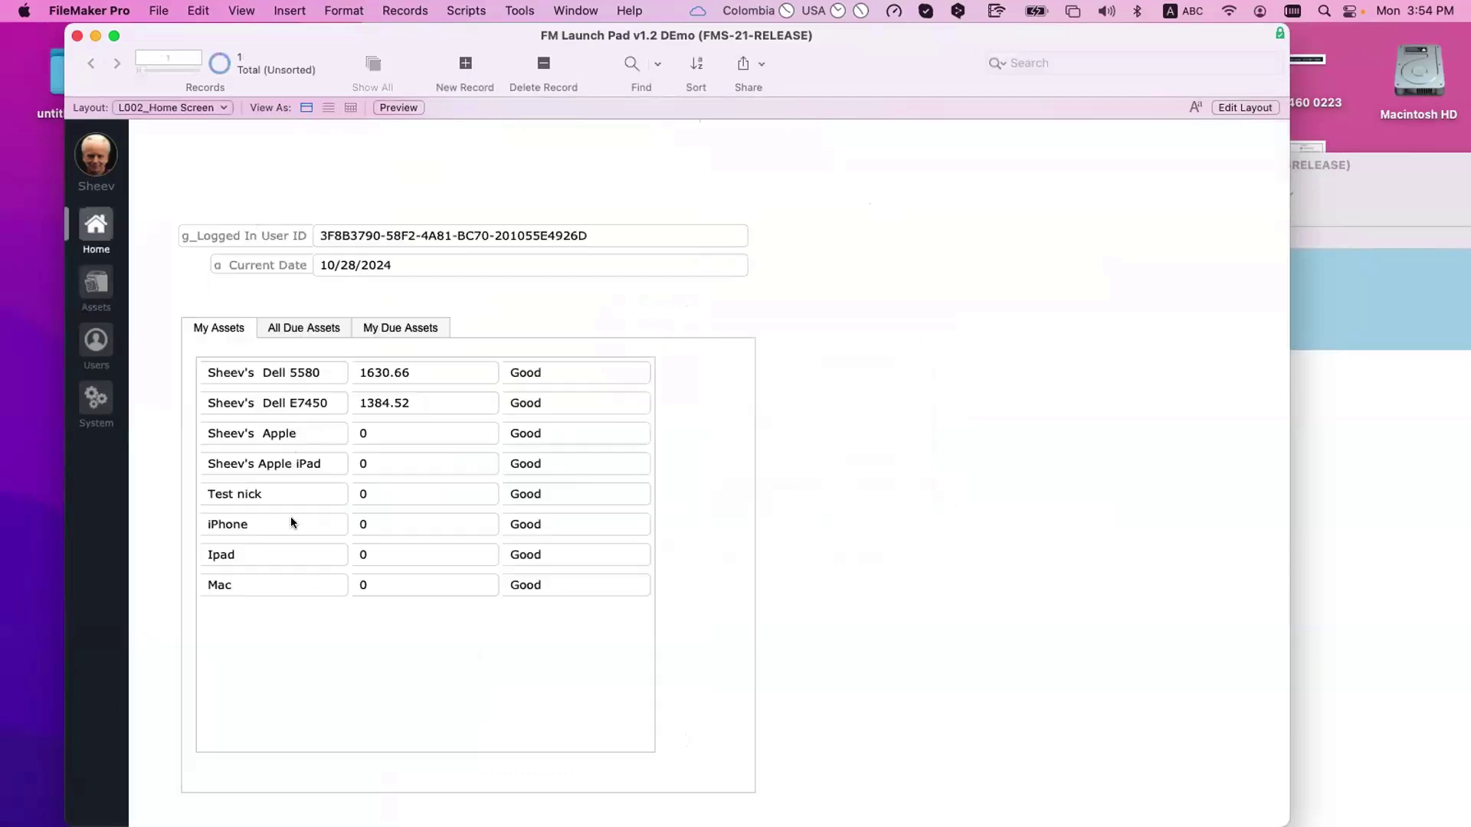
# - Insert the current date and time in the home item record's _trigger_Last Modification field and commit the record
pyautogui.click(1291, 491)
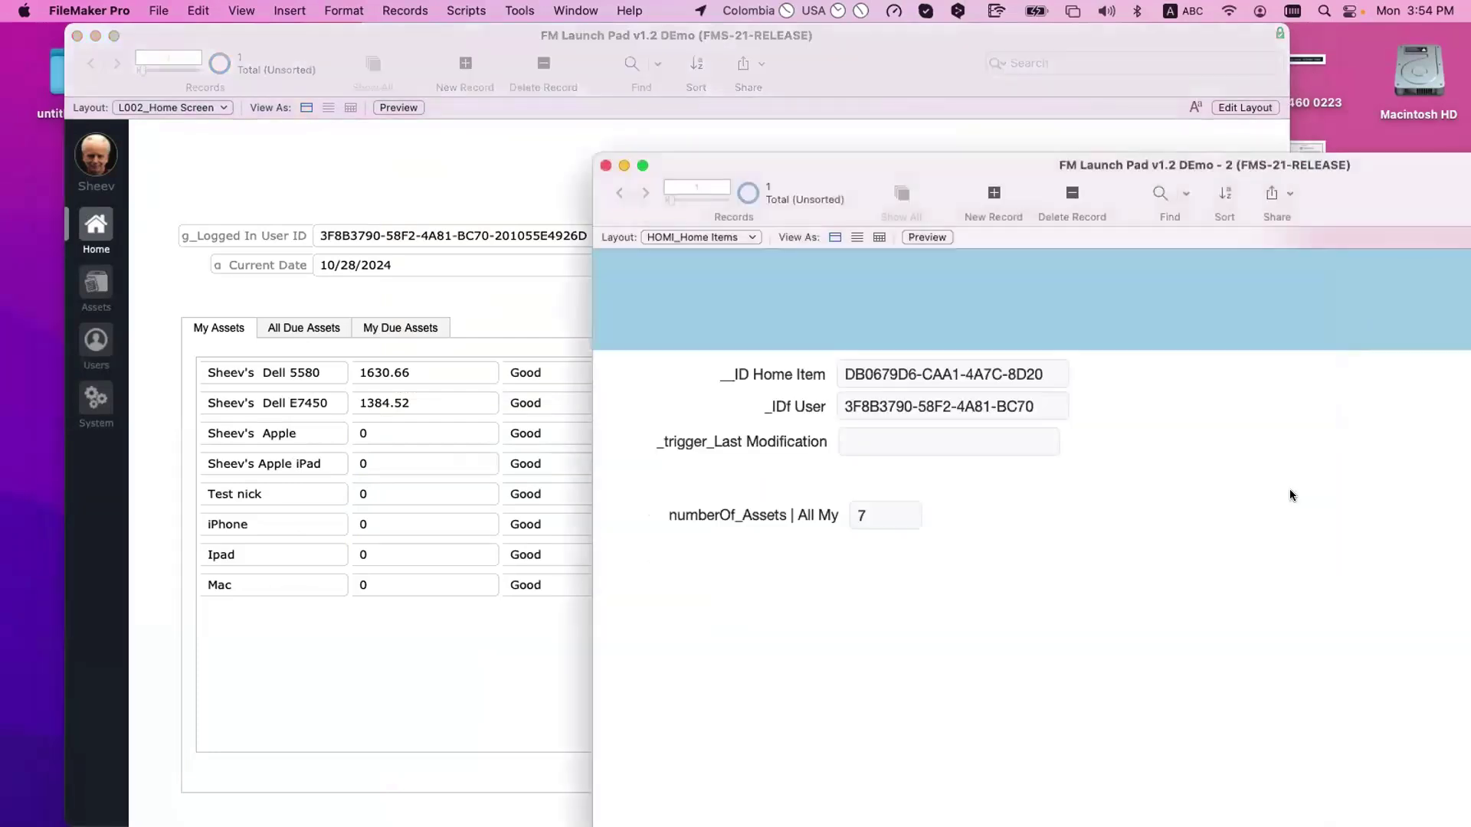
pyautogui.click(1005, 442)
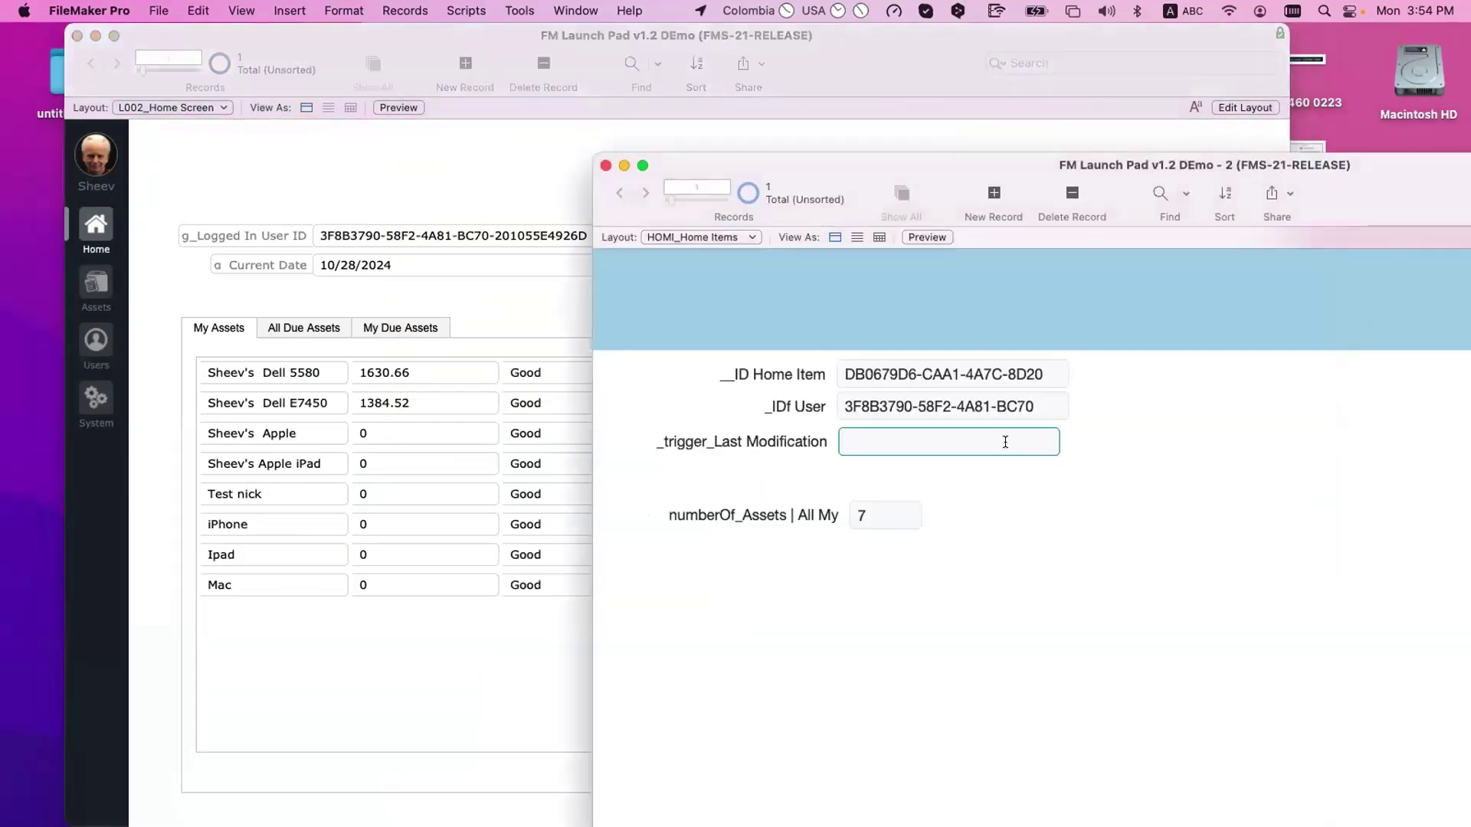
pyautogui.press('super+semicolon')
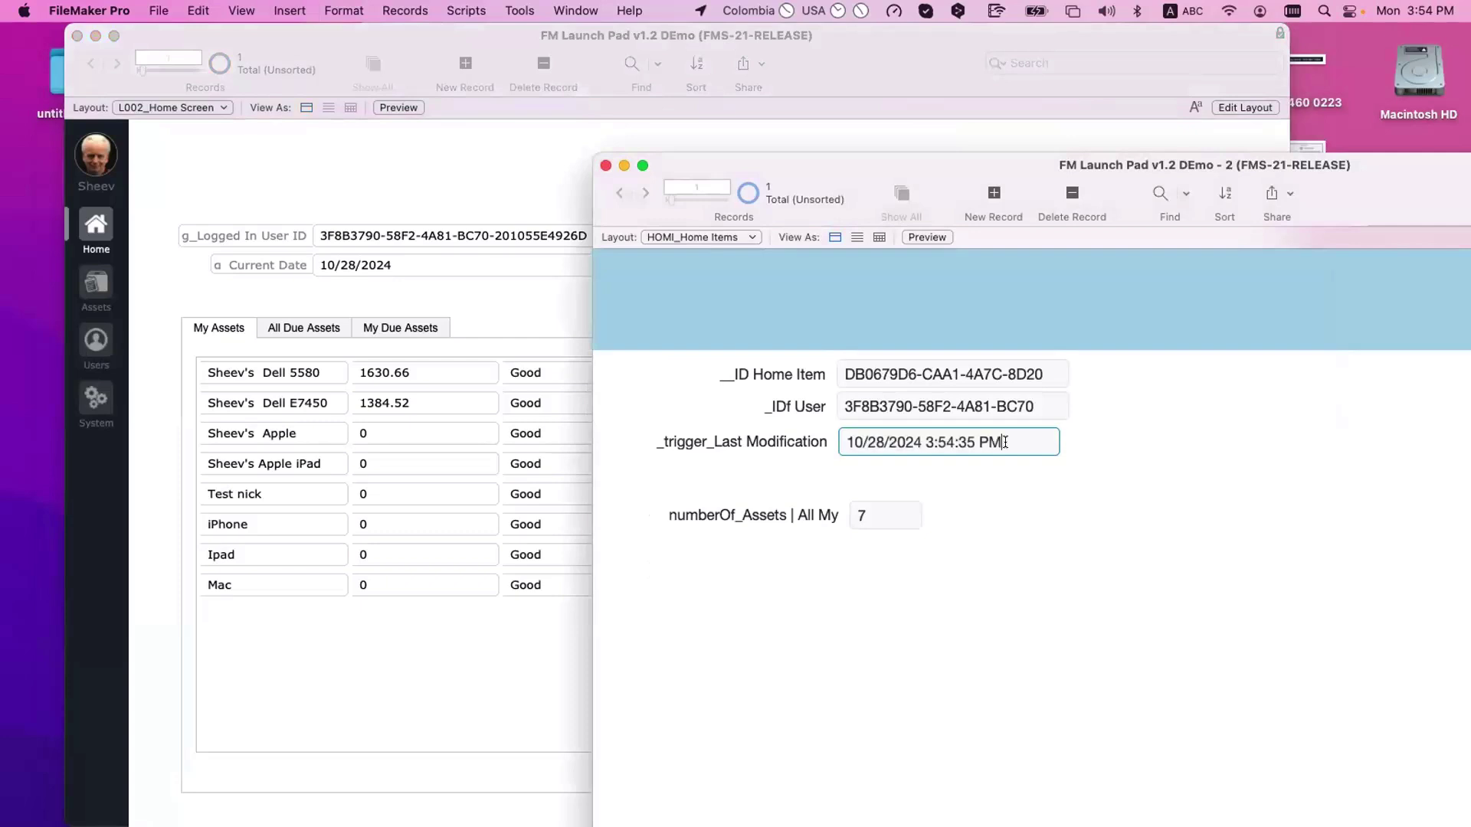
pyautogui.click(1048, 478)
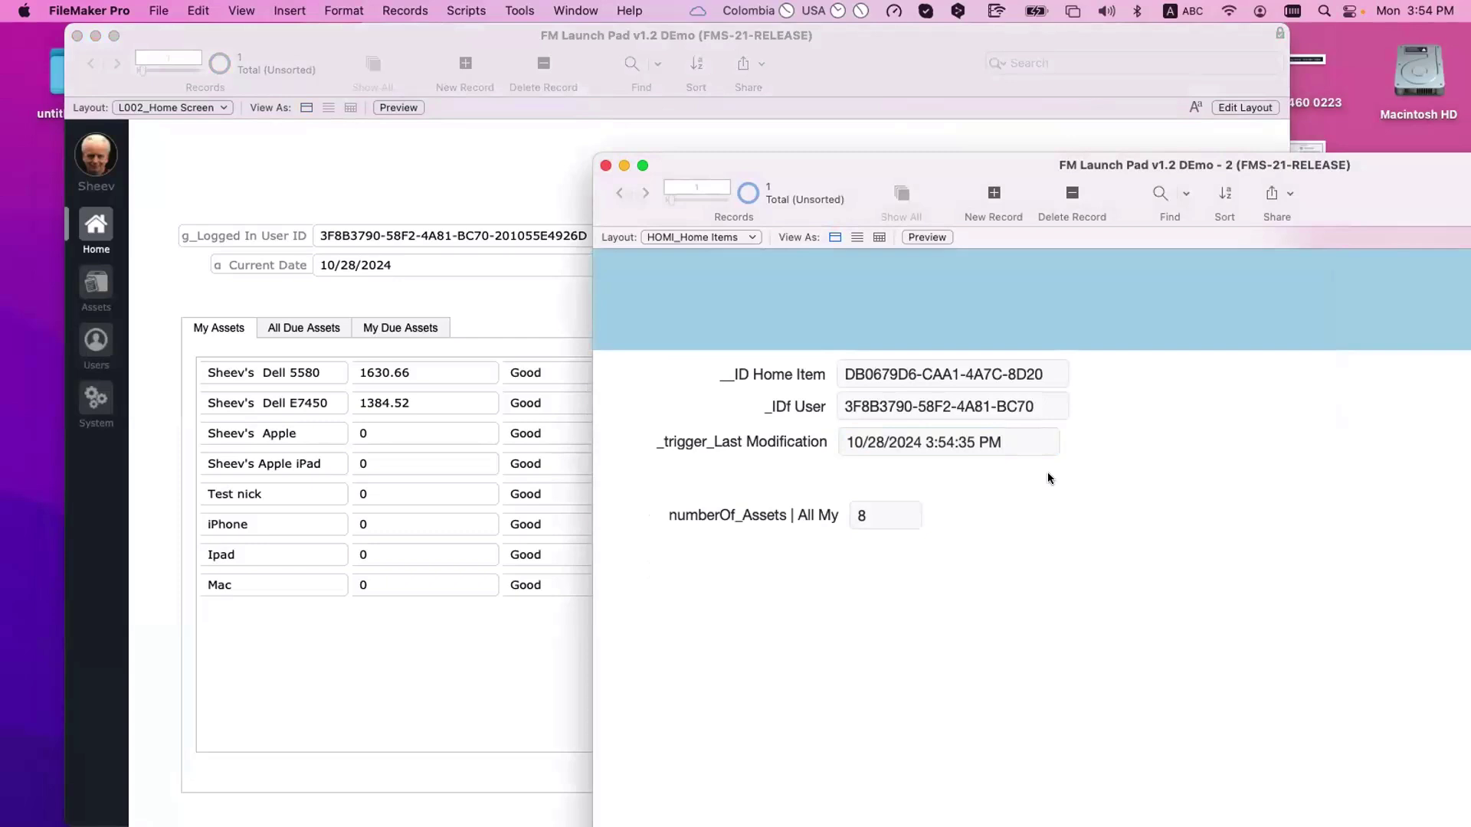
# - Create another asset in the Assets section and fill in its check-out with the logged-in user and Stockton as current location
pyautogui.click(494, 309)
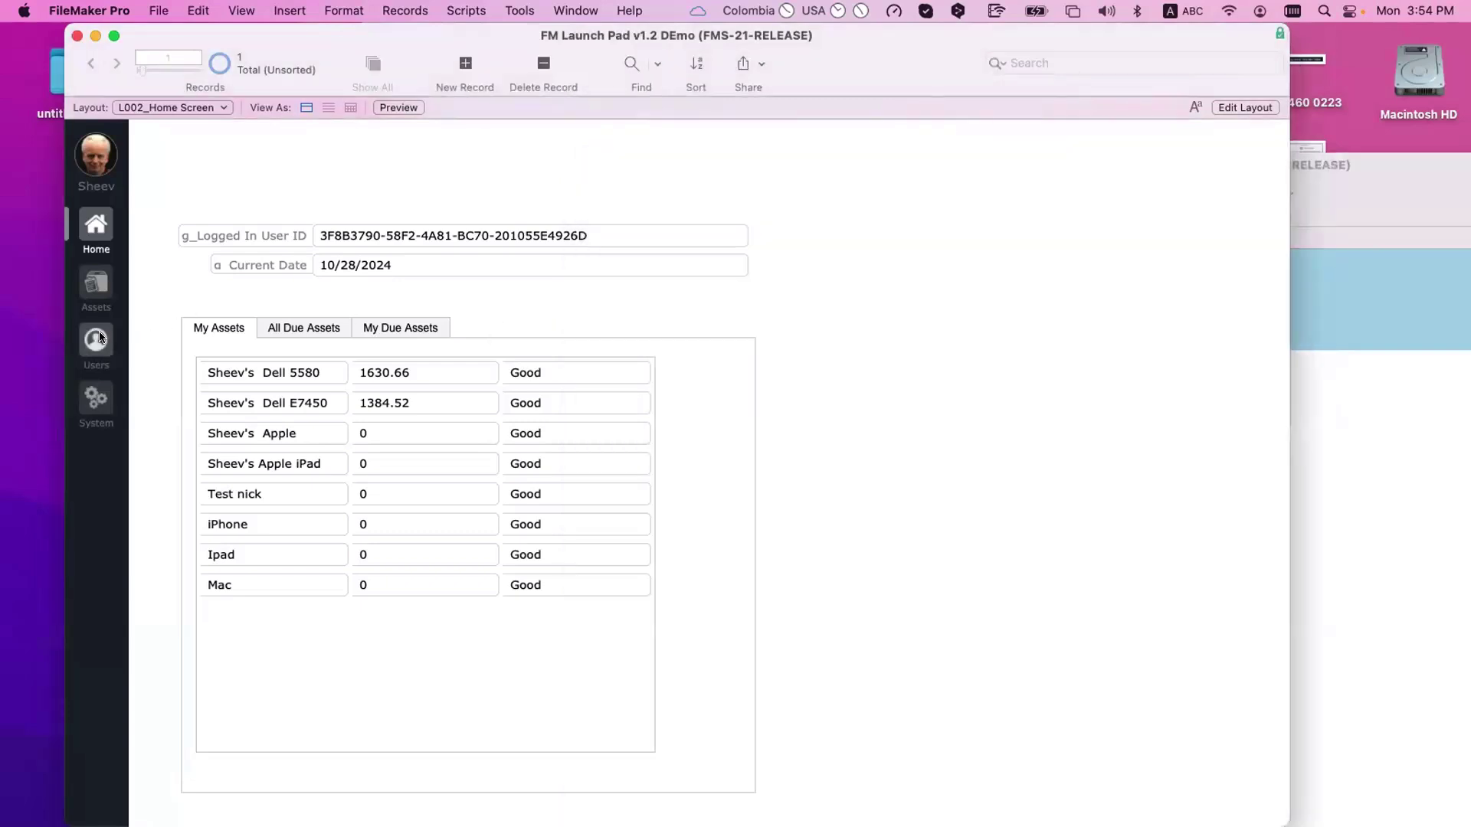
pyautogui.click(96, 285)
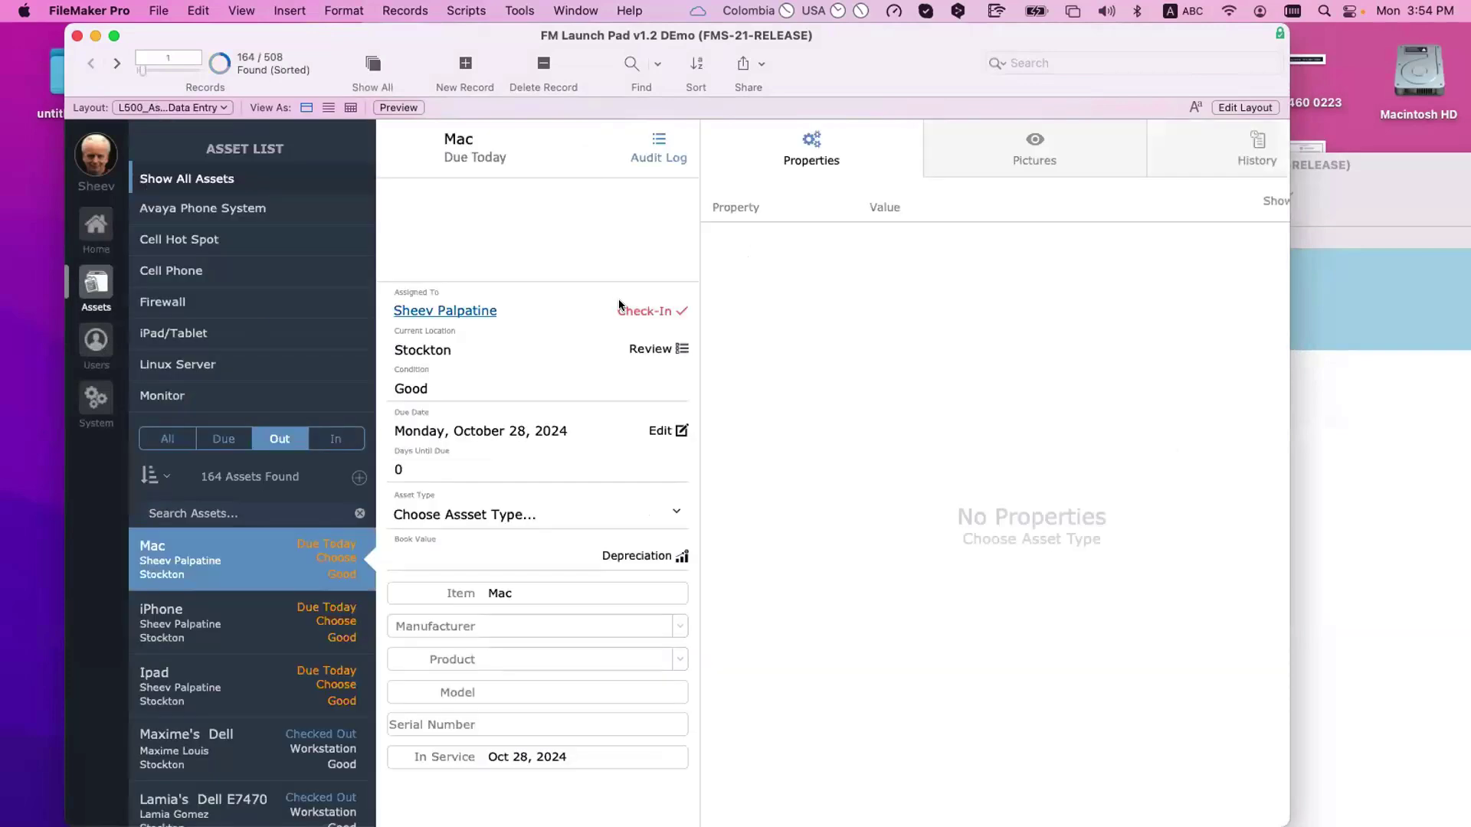
pyautogui.click(359, 478)
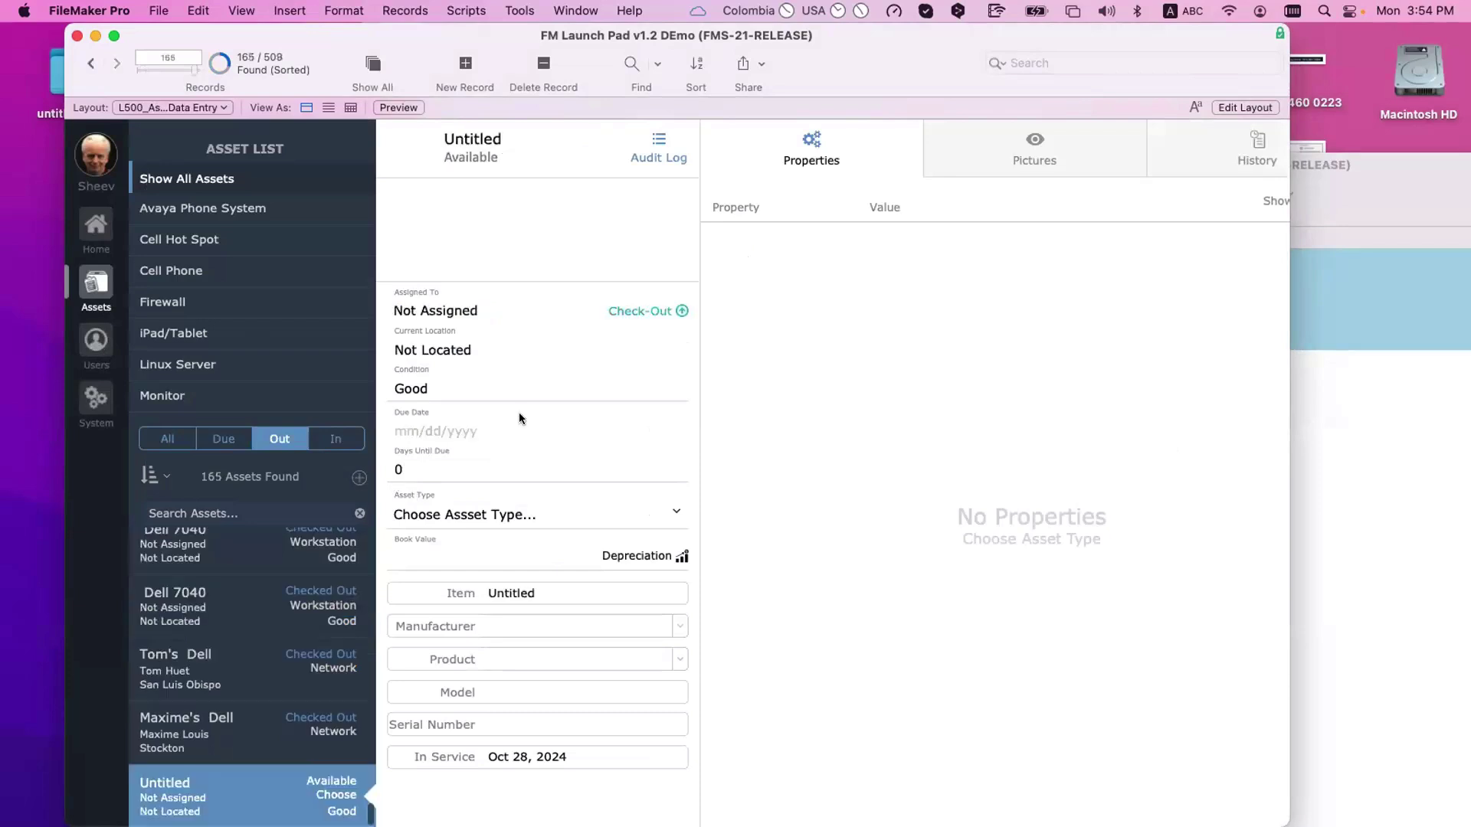
pyautogui.click(630, 310)
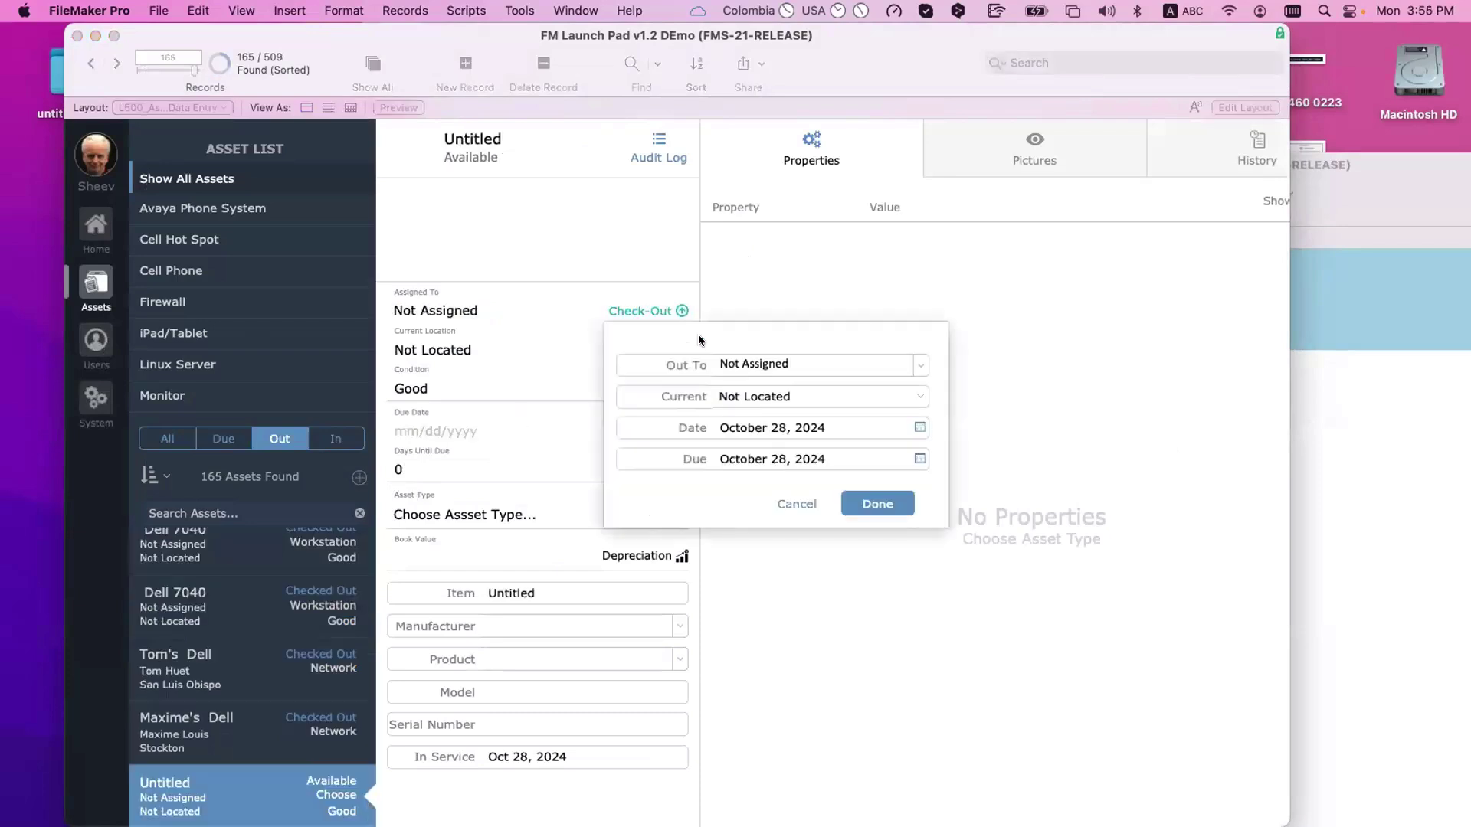
pyautogui.click(787, 360)
pyautogui.write('Sheev Palpatine')
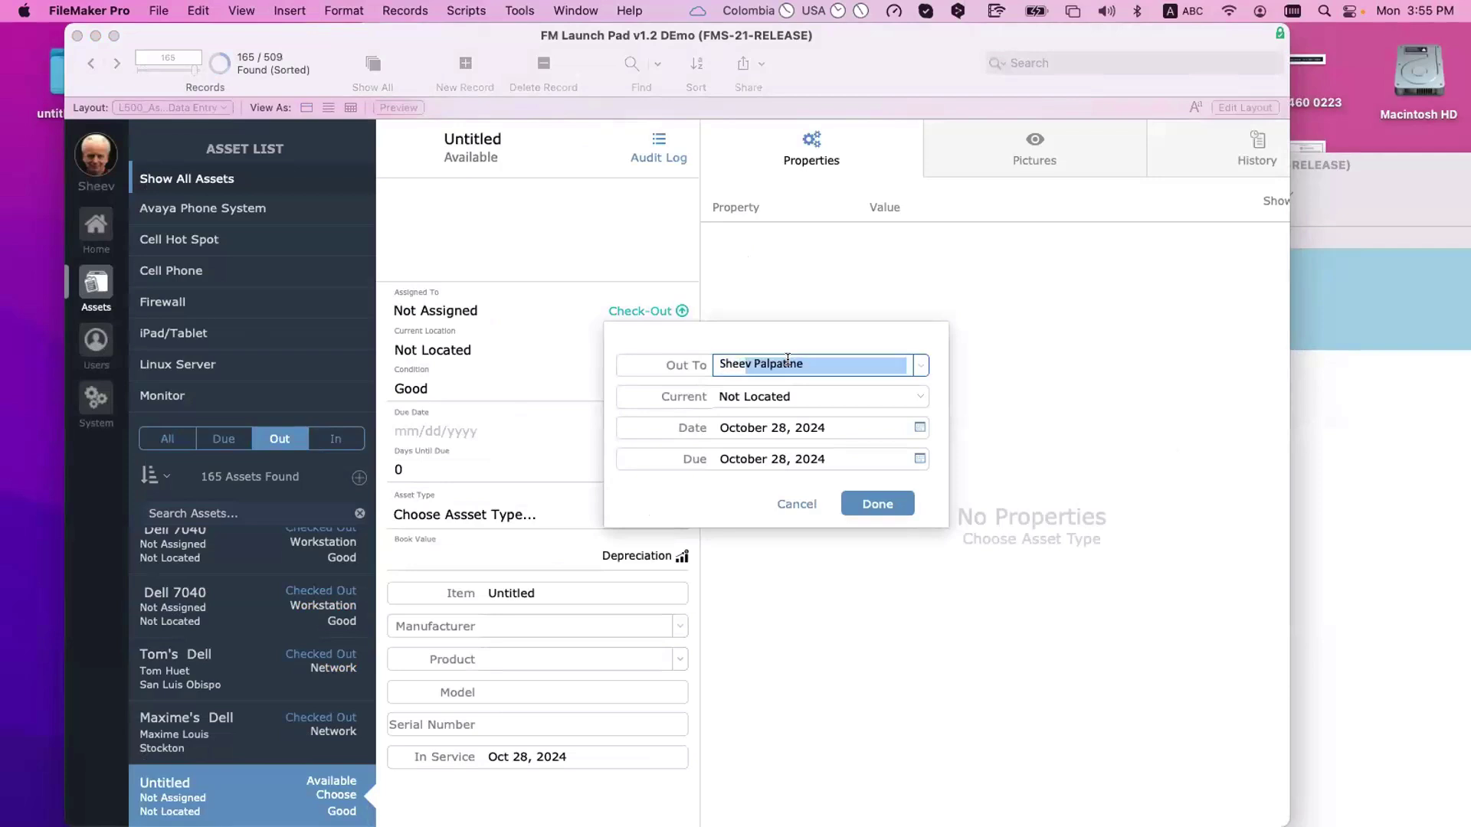
pyautogui.press('Return')
pyautogui.click(797, 452)
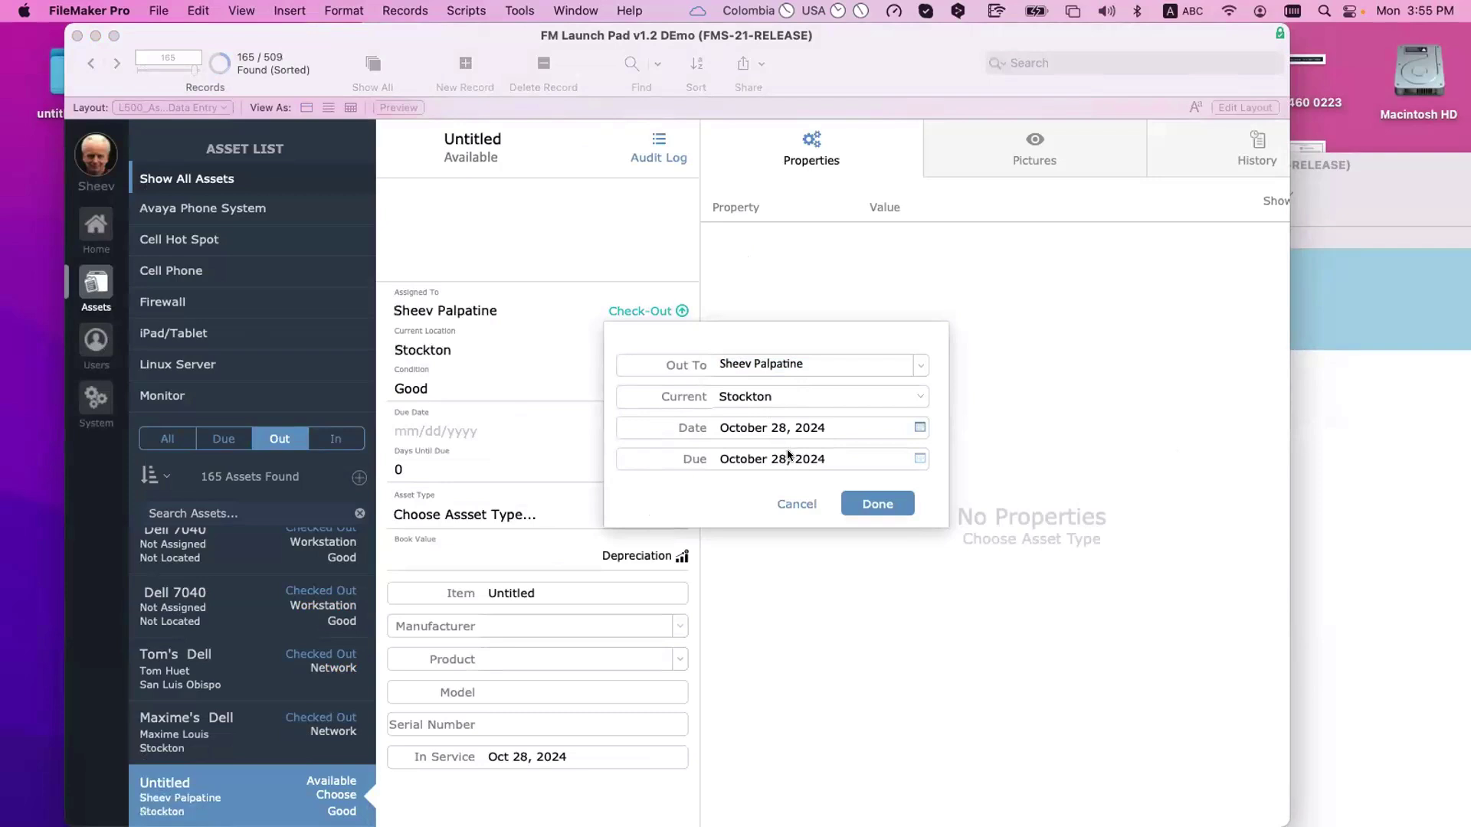
# - Examine the Trigger | On Check-Out Close script in the Script Debugger, focusing on its New Record/Request step, and halt the script
pyautogui.click(453, 9)
pyautogui.moveTo(519, 10)
pyautogui.click(612, 39)
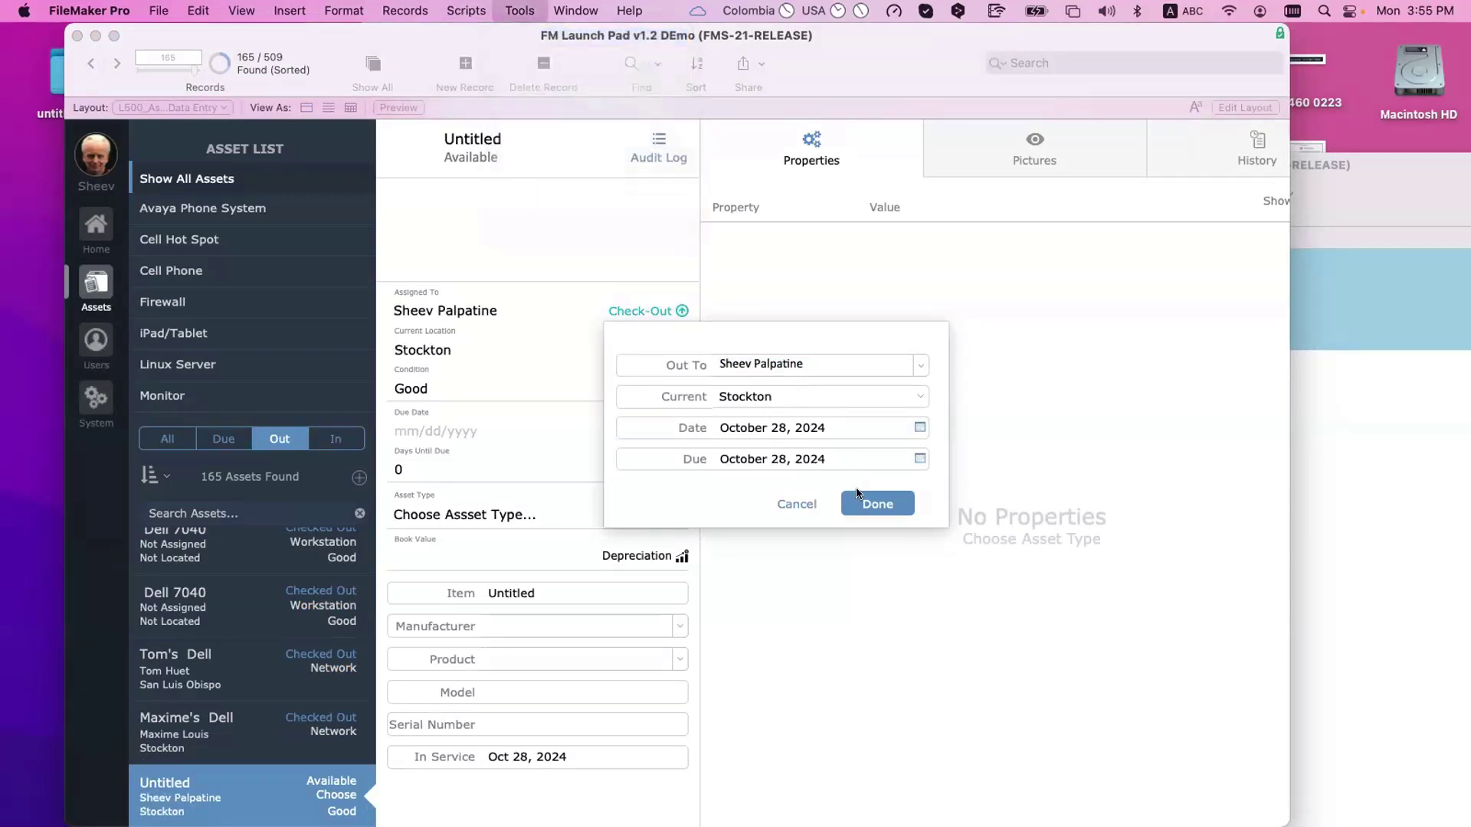
pyautogui.moveTo(695, 114); pyautogui.dragTo(909, 623)
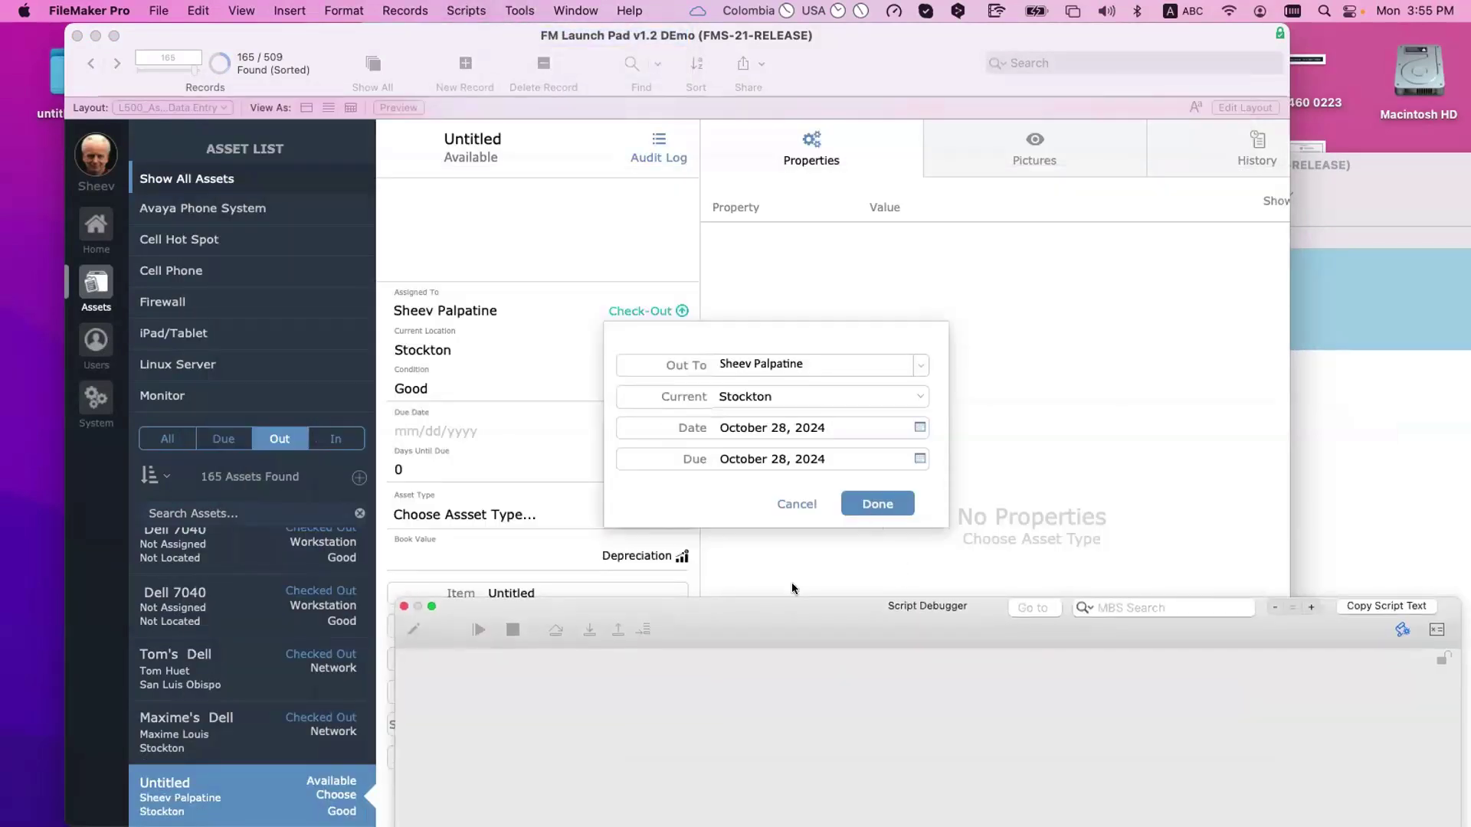
pyautogui.click(509, 254)
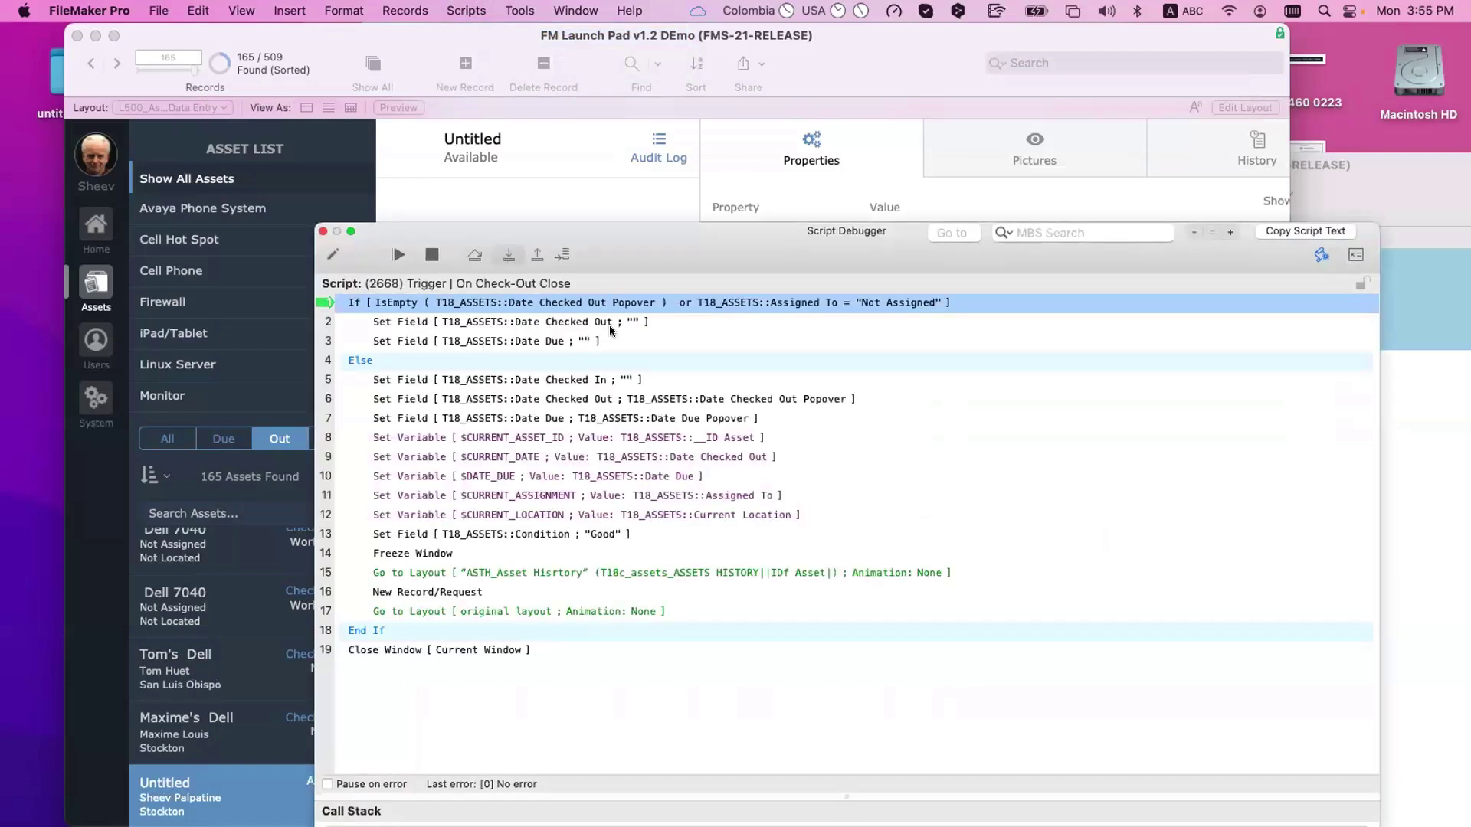
pyautogui.click(487, 593)
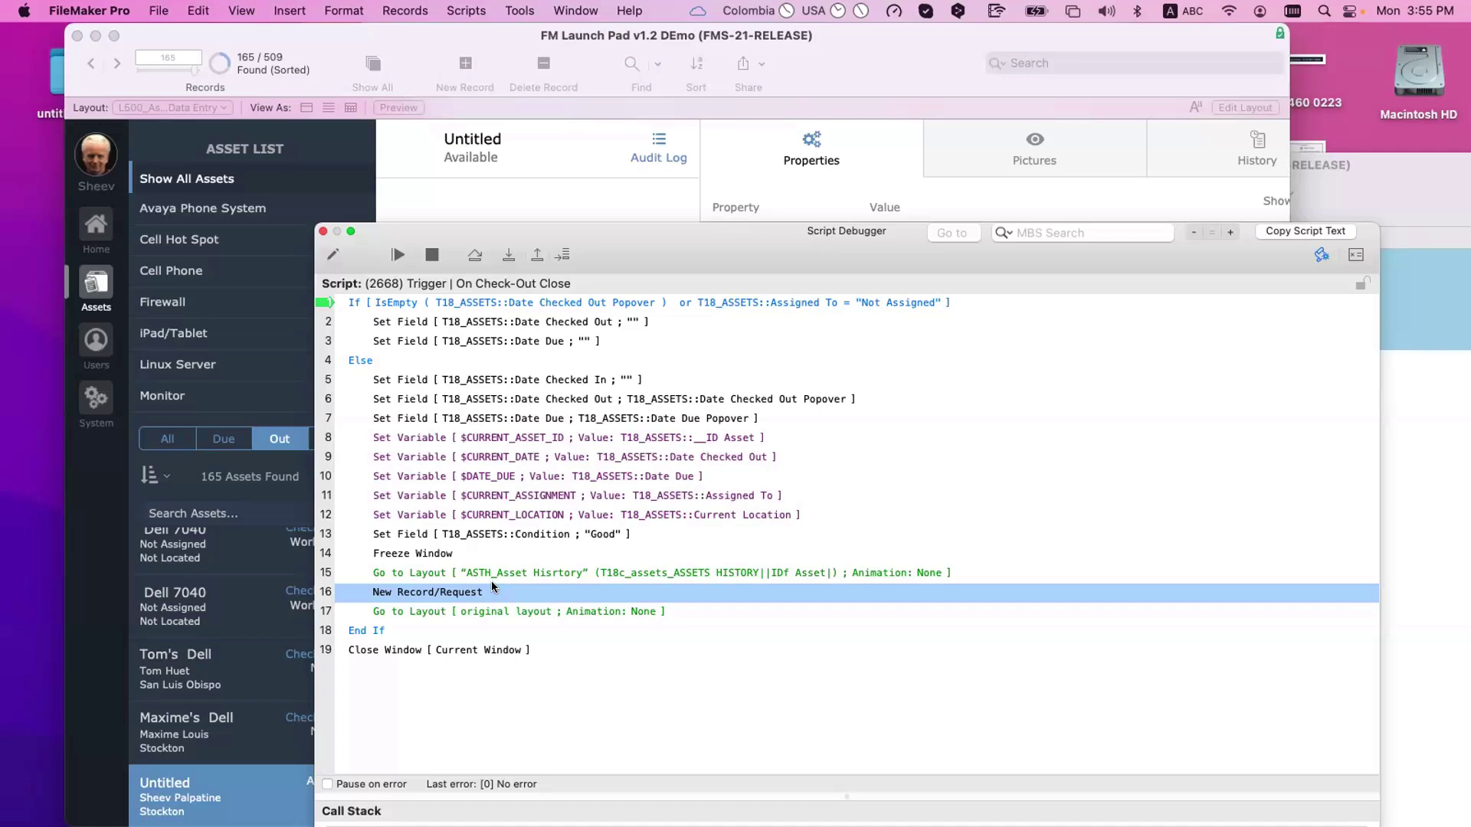
pyautogui.click(433, 256)
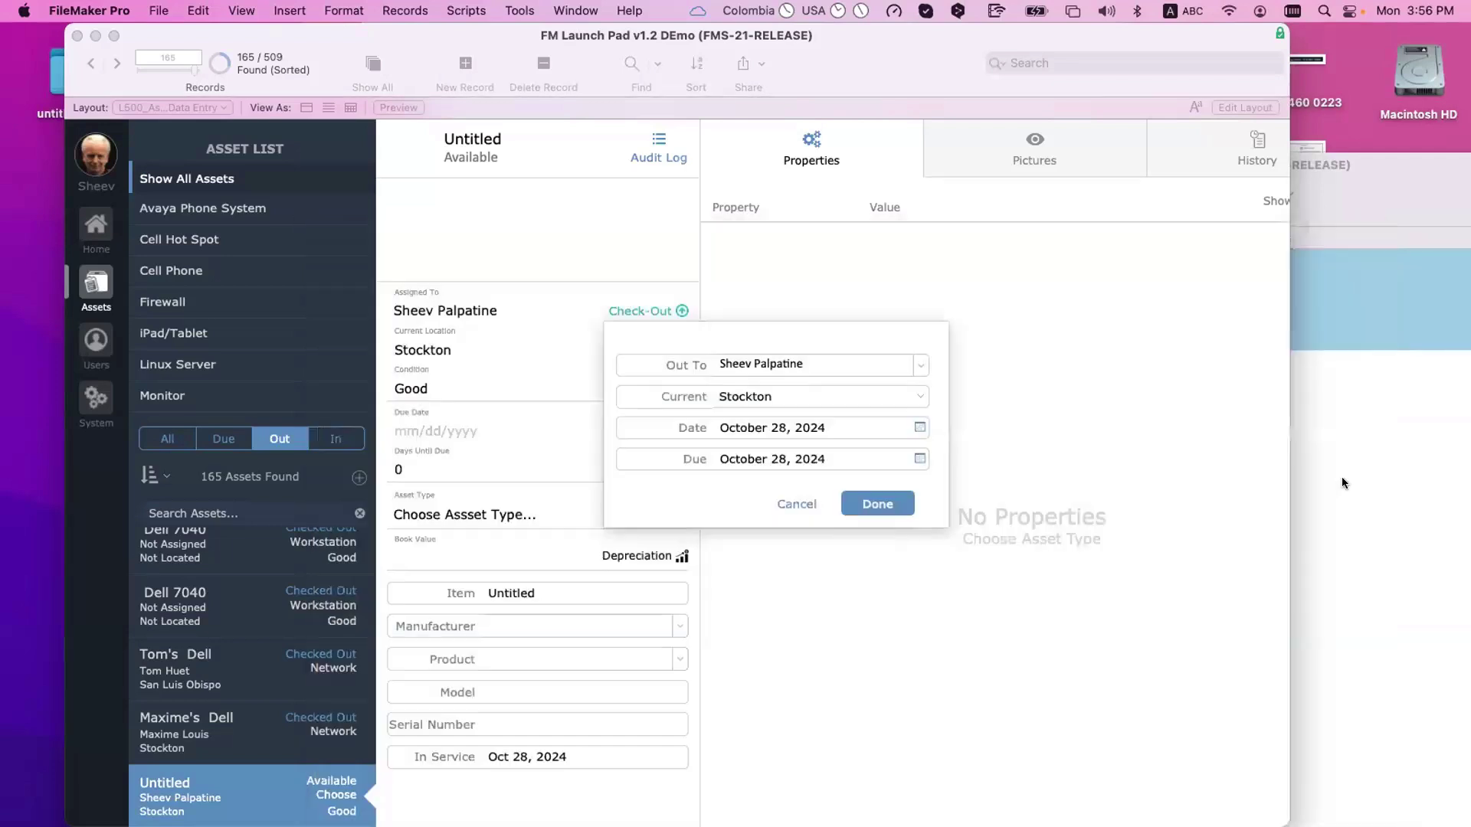
# - Open the Script Workspace from the home item window and duplicate the (0013) Open Audit Log [parameter] script
pyautogui.click(1341, 482)
pyautogui.moveTo(876, 163); pyautogui.dragTo(733, 113)
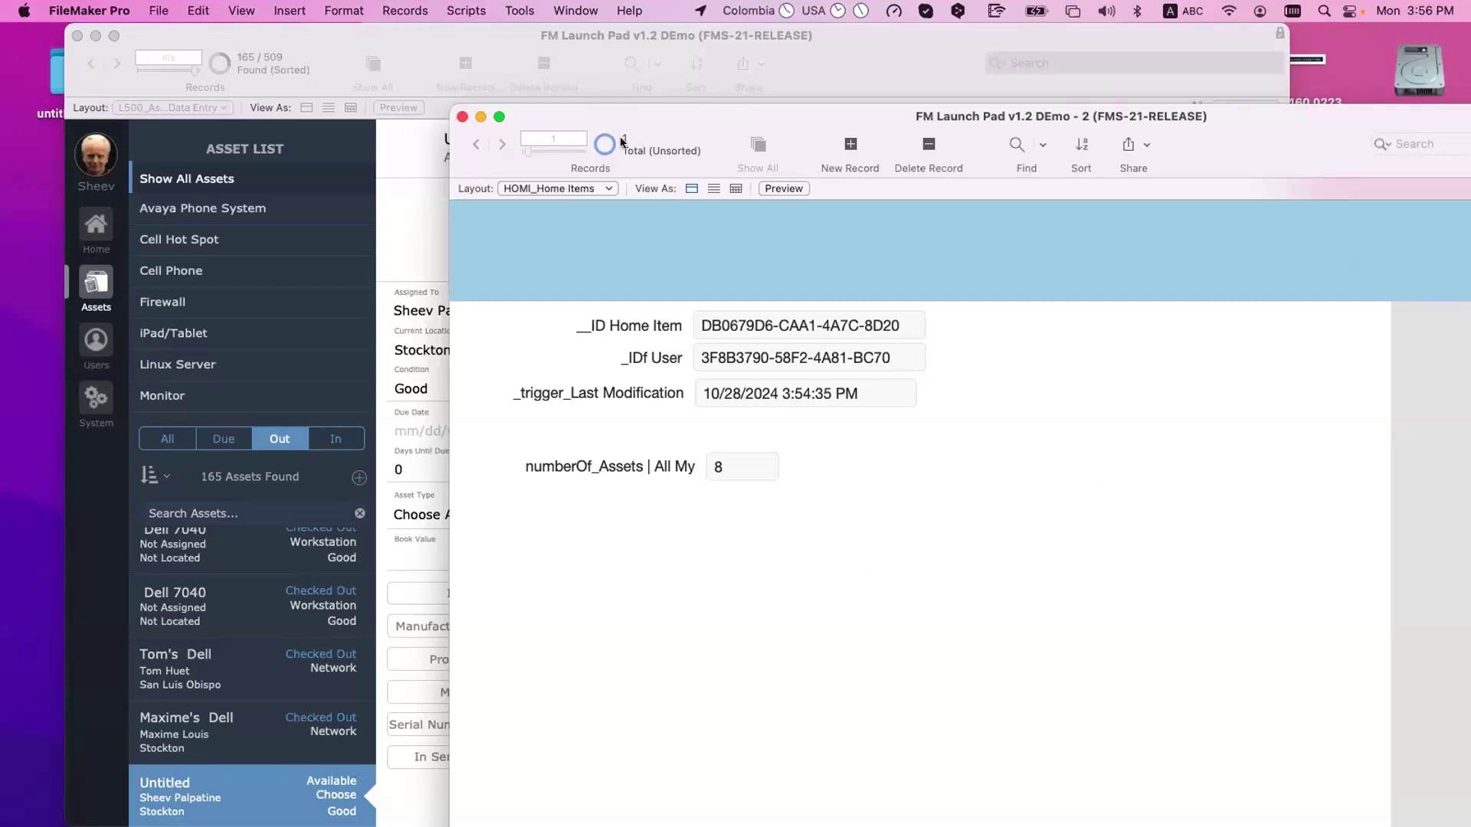
pyautogui.moveTo(651, 120); pyautogui.dragTo(617, 89)
pyautogui.press('super+shift+s')
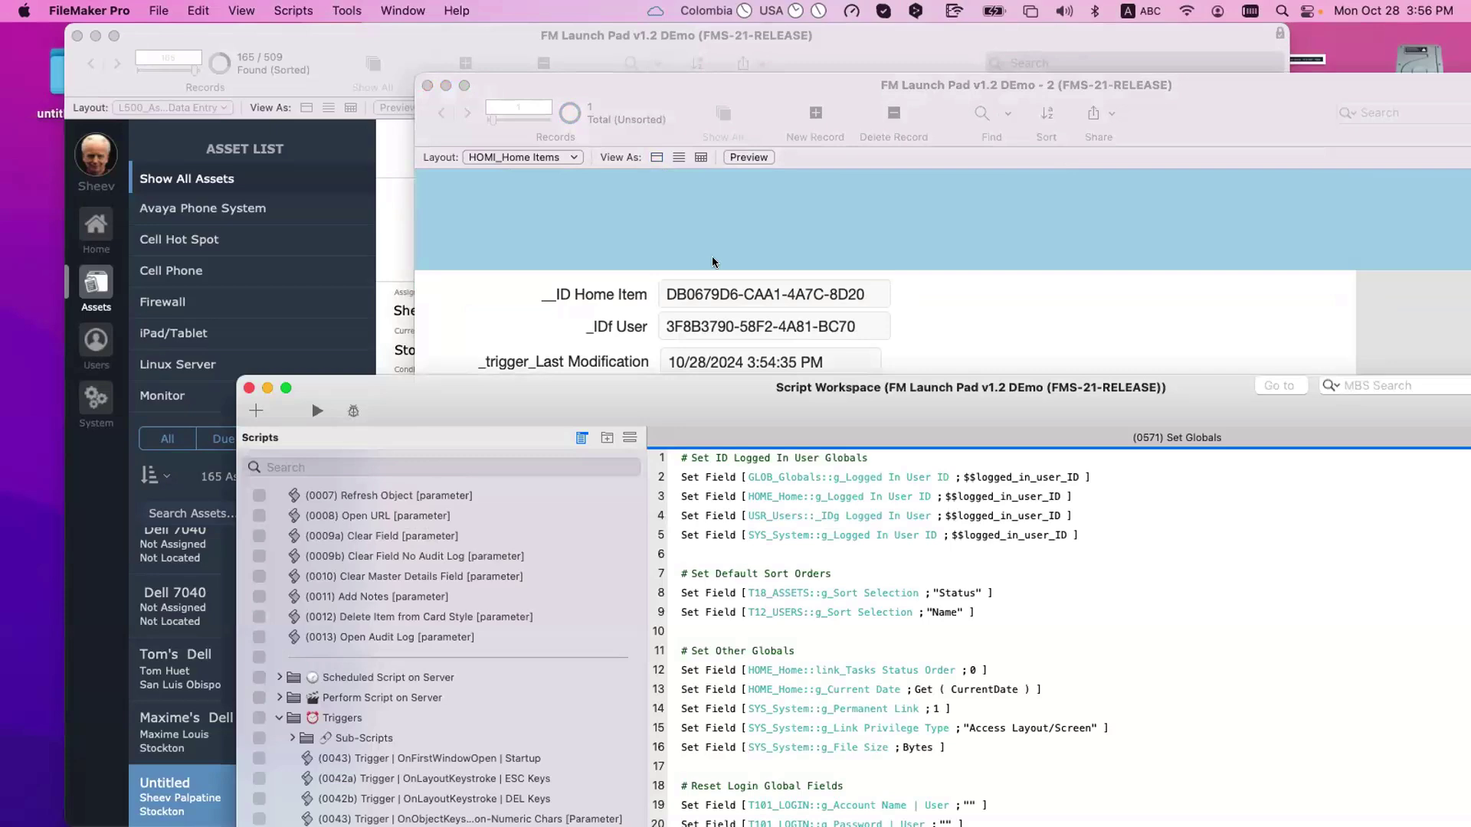
pyautogui.moveTo(701, 392); pyautogui.dragTo(685, 142)
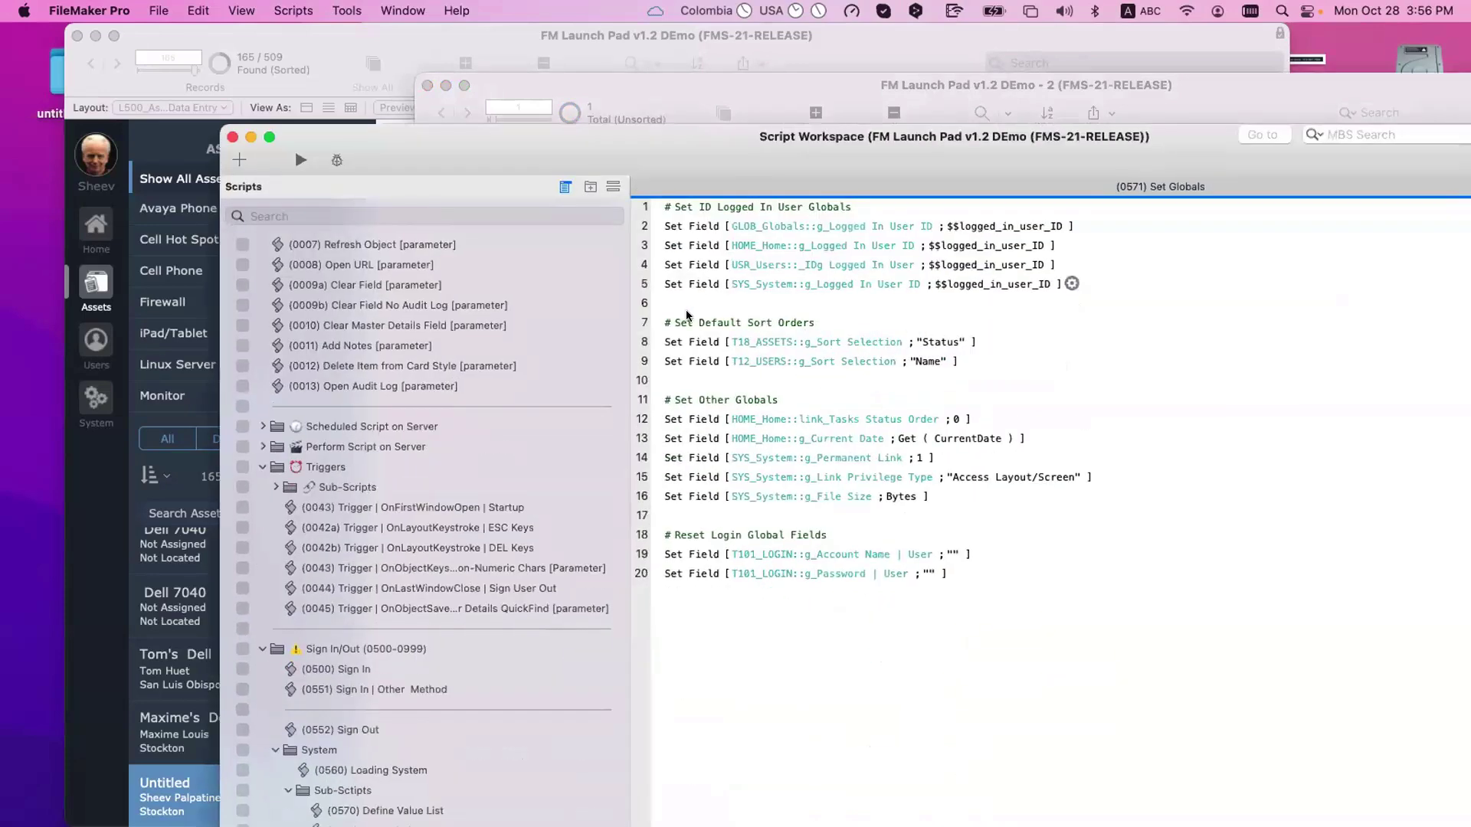
pyautogui.scroll(10, 320, 475)
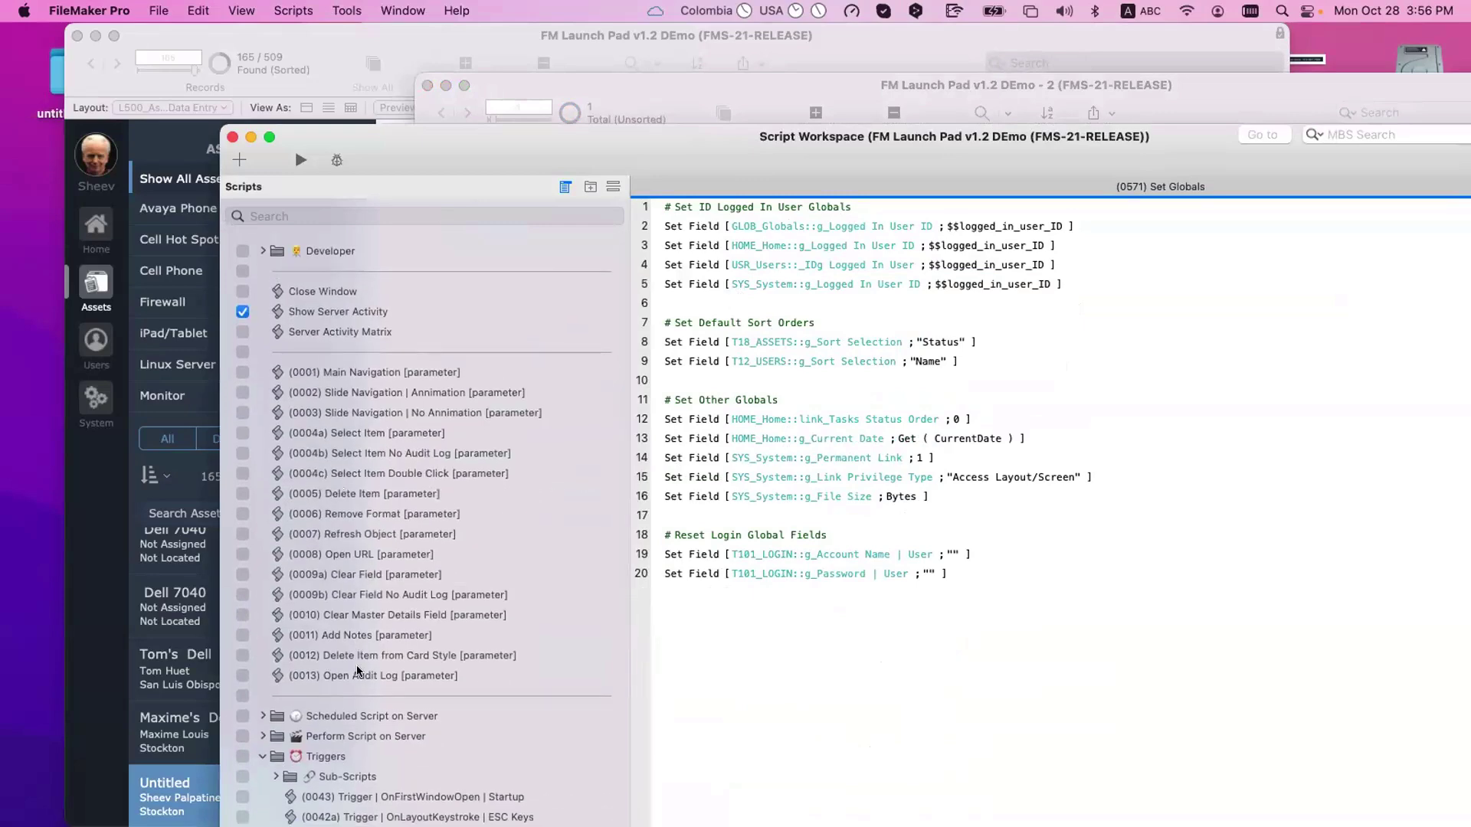
pyautogui.click(365, 675)
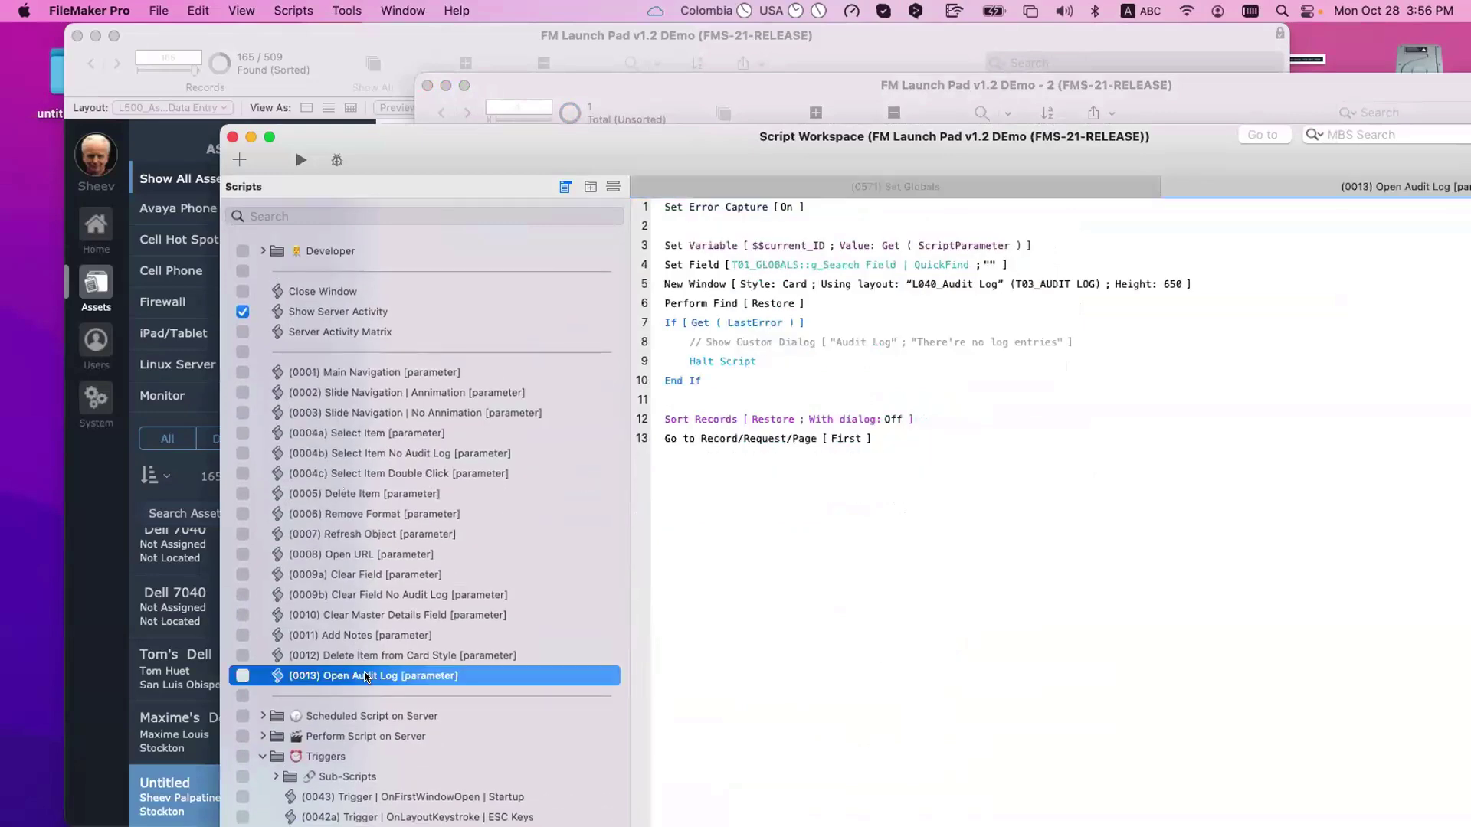
pyautogui.press('super+r')
pyautogui.press('super+d')
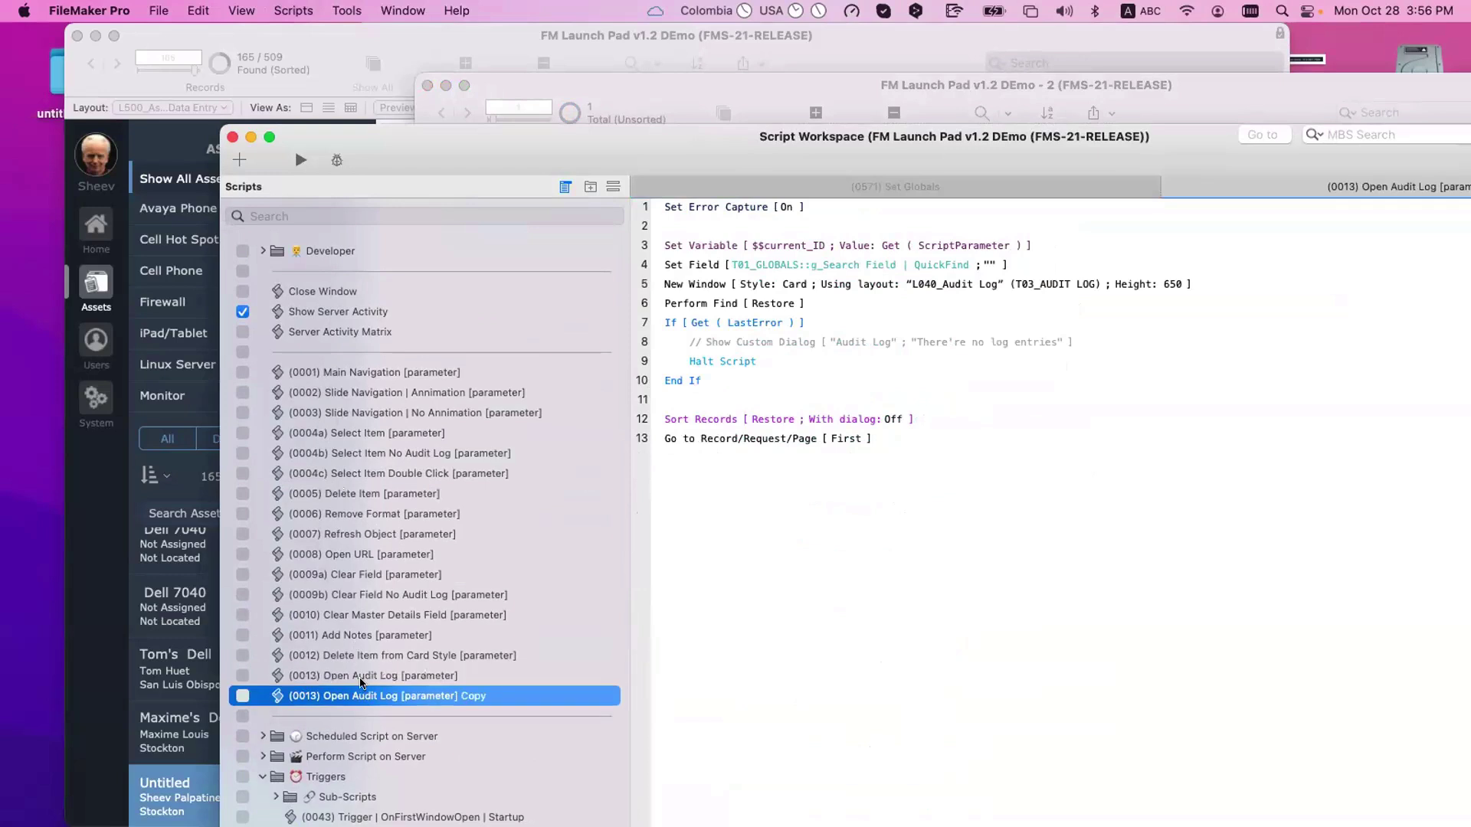
# - Rename the duplicated audit log script as (0014) Update Home [parameter]
pyautogui.doubleClick(311, 693)
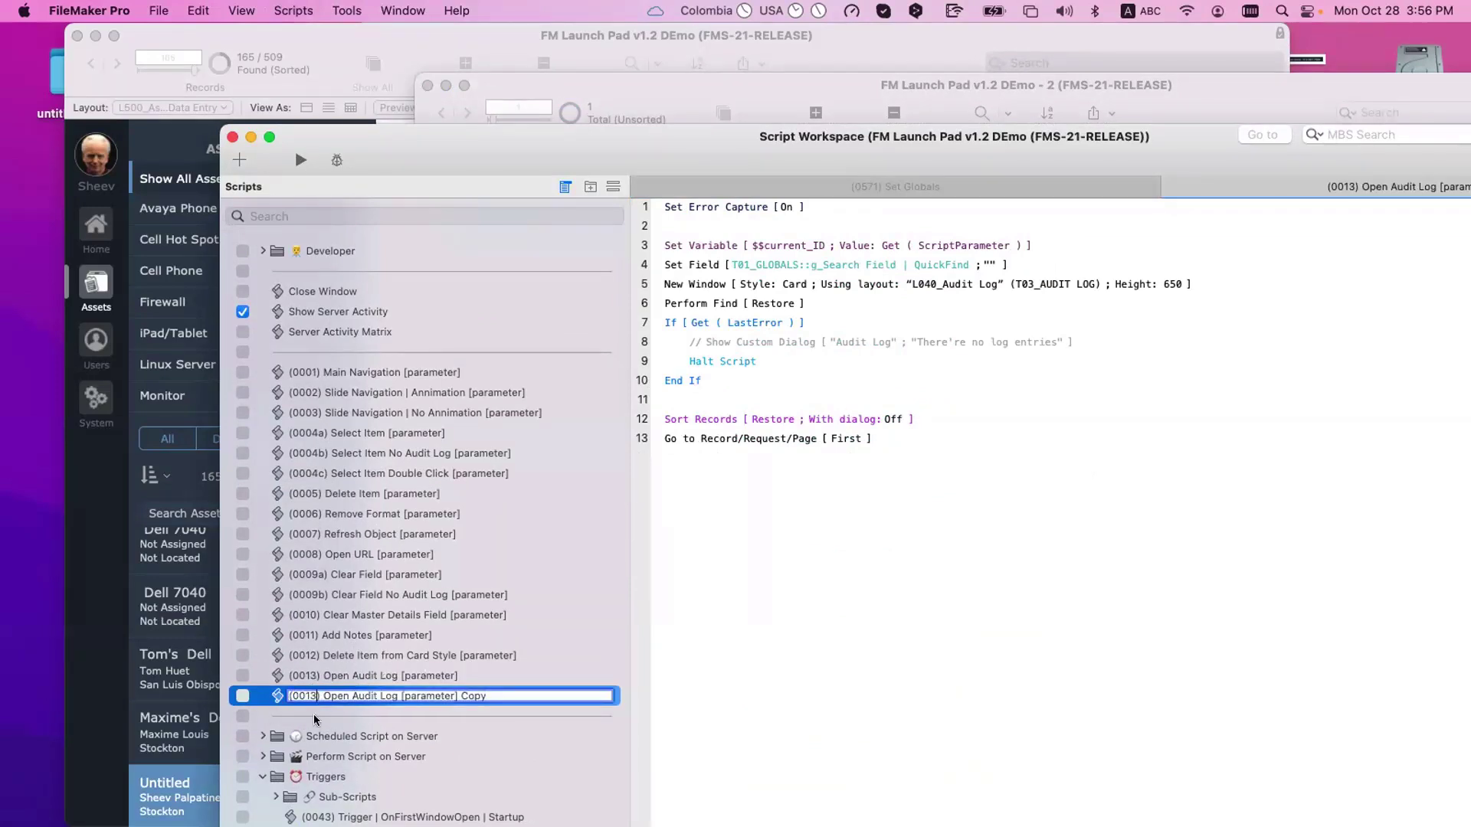
pyautogui.write('(0014)')
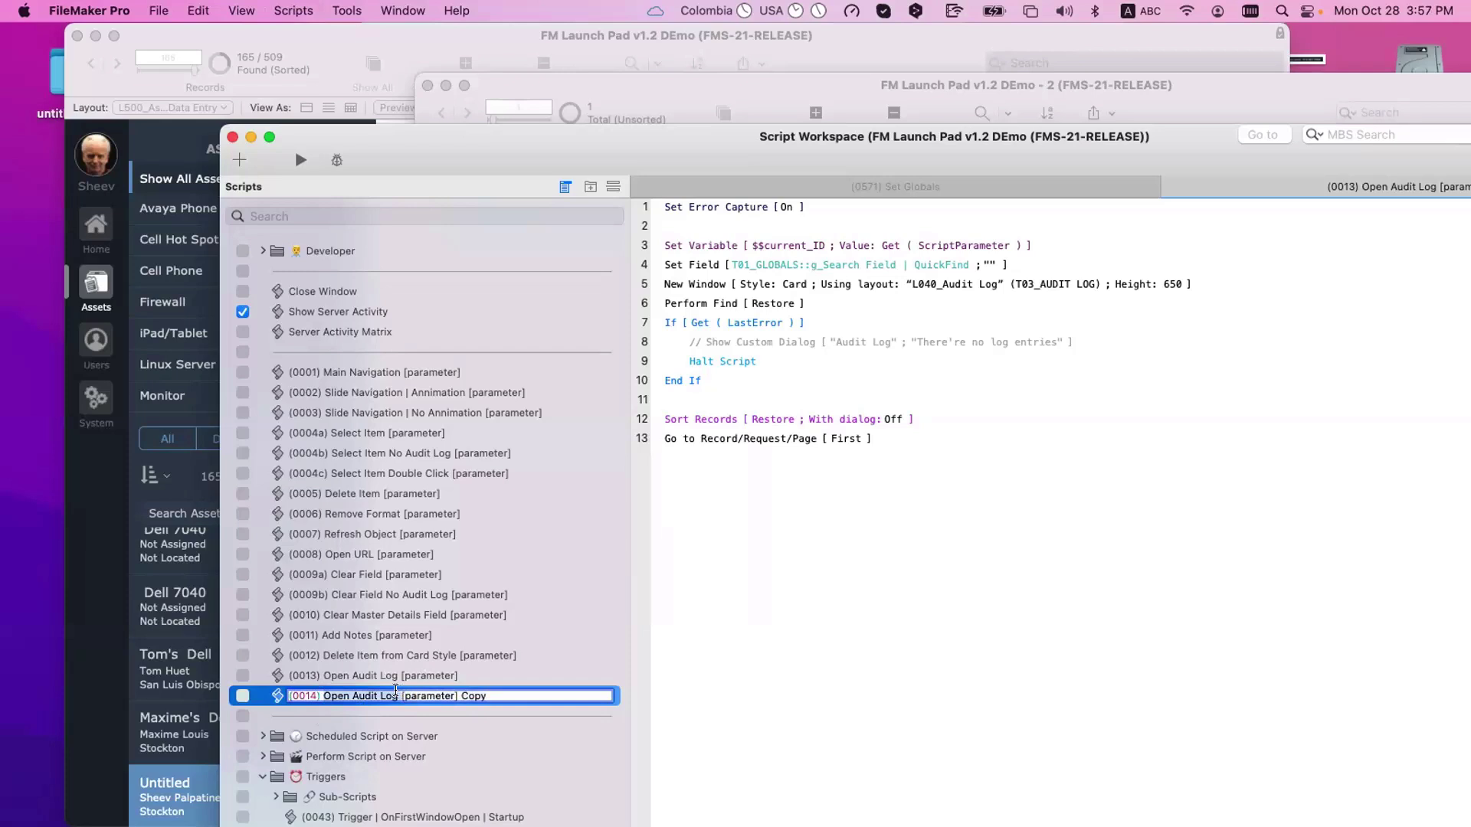
pyautogui.moveTo(324, 696); pyautogui.dragTo(401, 695)
pyautogui.press('BackSpace')
pyautogui.write('Update Da')
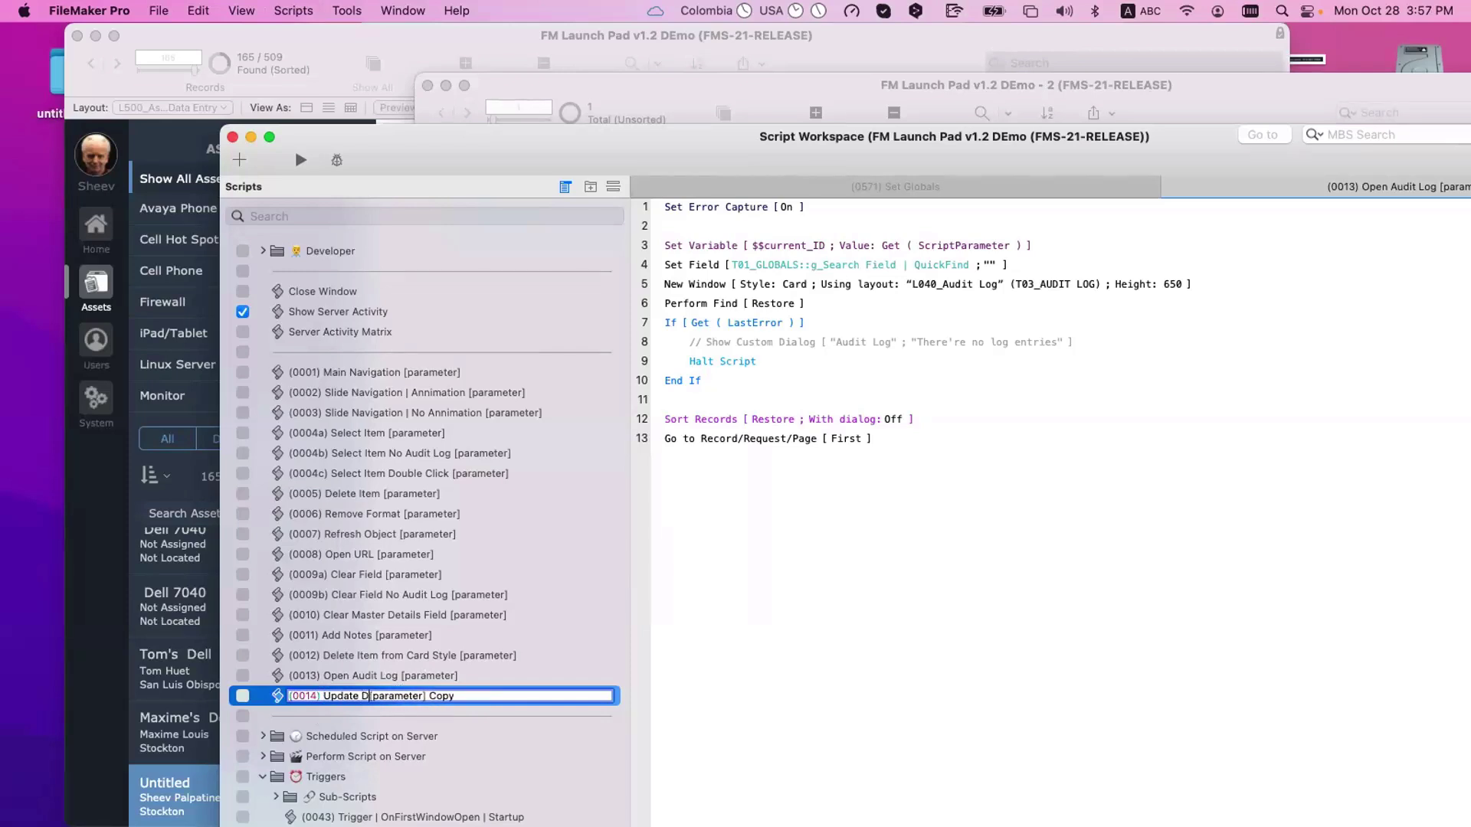
pyautogui.press('BackSpace')
pyautogui.press('BackSpace')
pyautogui.write('Home')
pyautogui.press('End')
pyautogui.hotkey('shift', 'Left')
pyautogui.hotkey('shift', 'Left')
pyautogui.hotkey('shift', 'Left')
pyautogui.hotkey('shift', 'Left')
pyautogui.hotkey('shift', 'Left')
pyautogui.press('BackSpace')
pyautogui.press('Return')
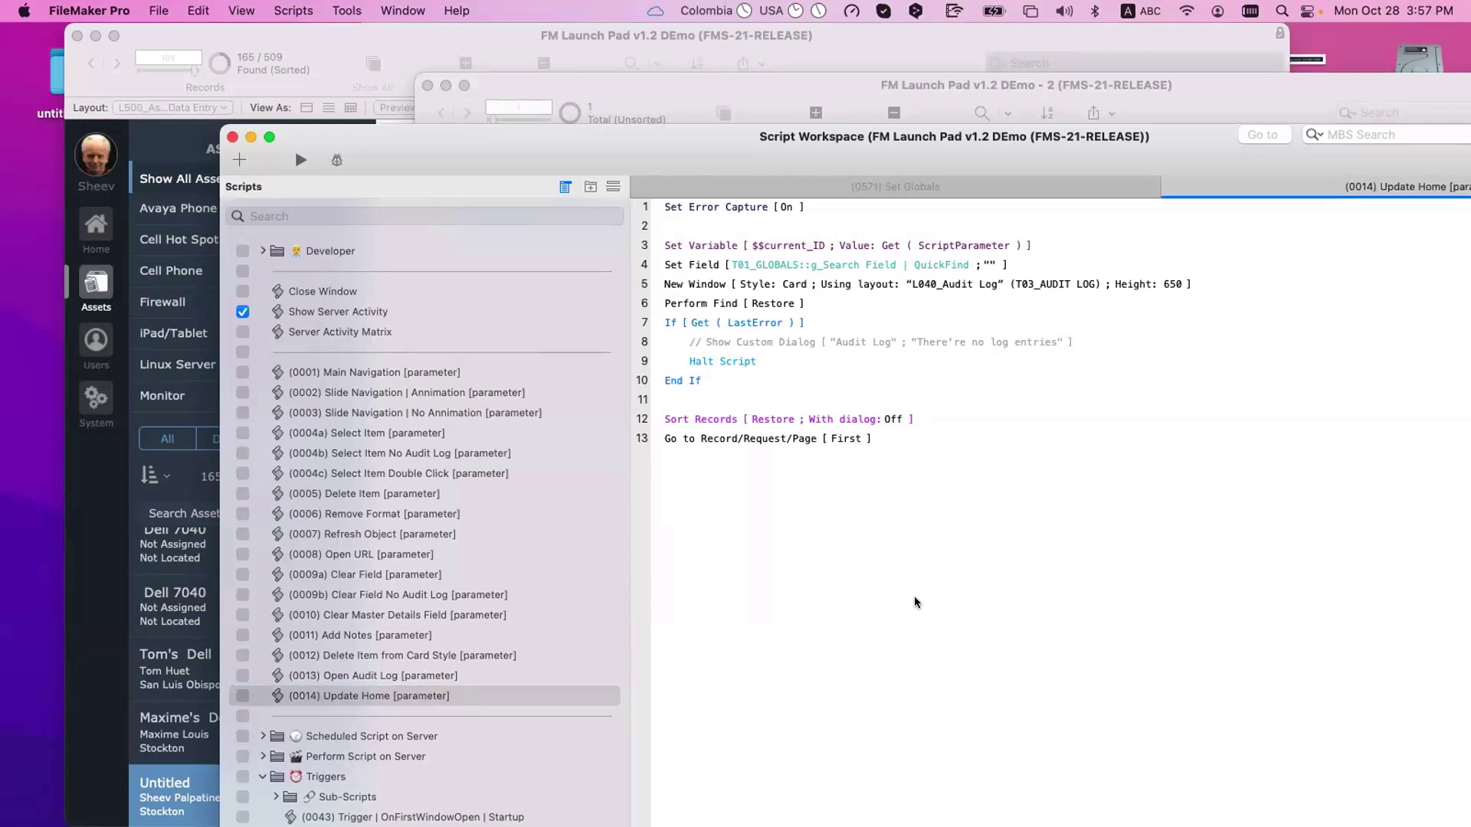
pyautogui.scroll(-5, 499, 574)
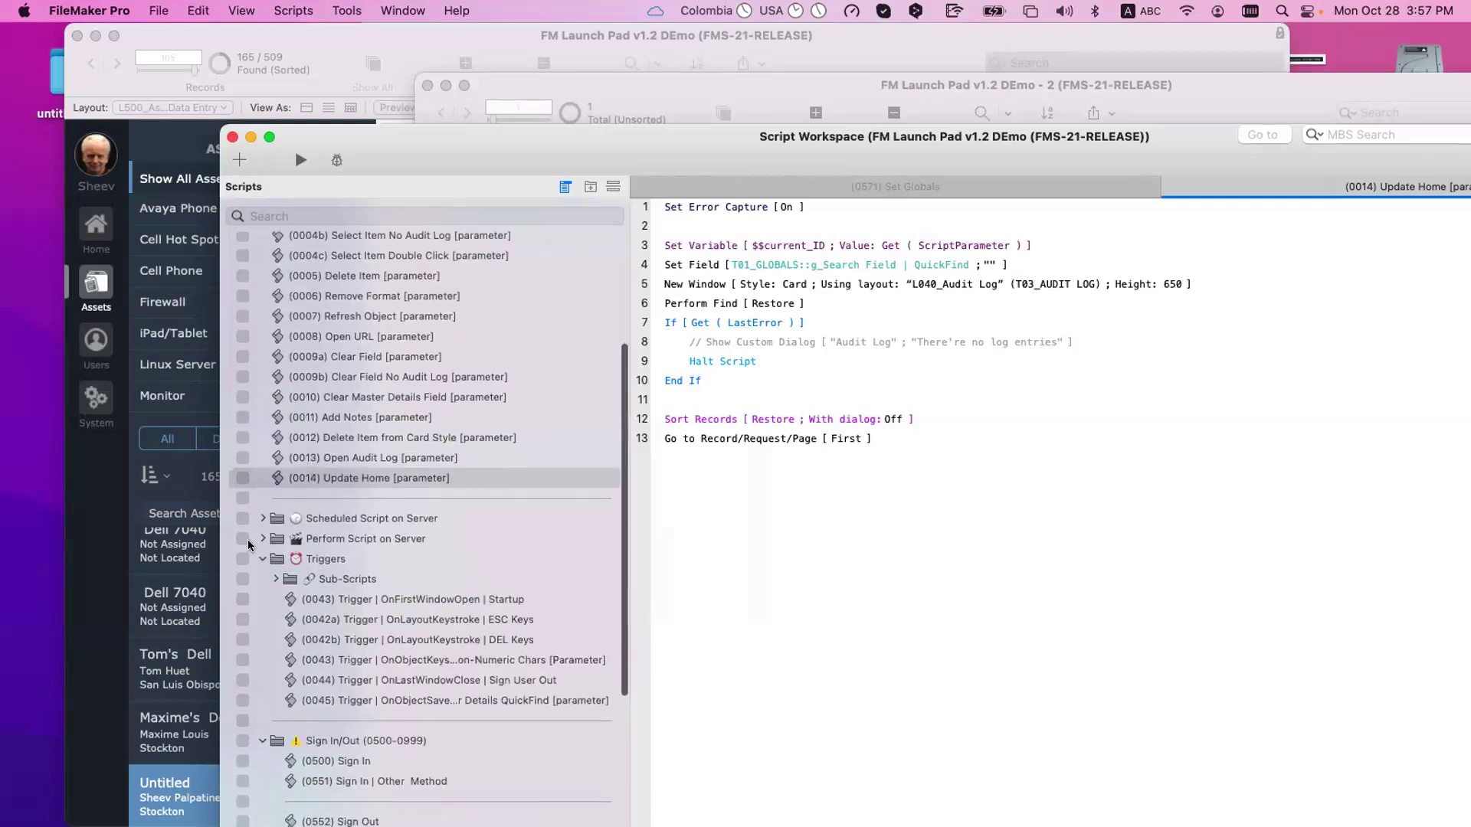